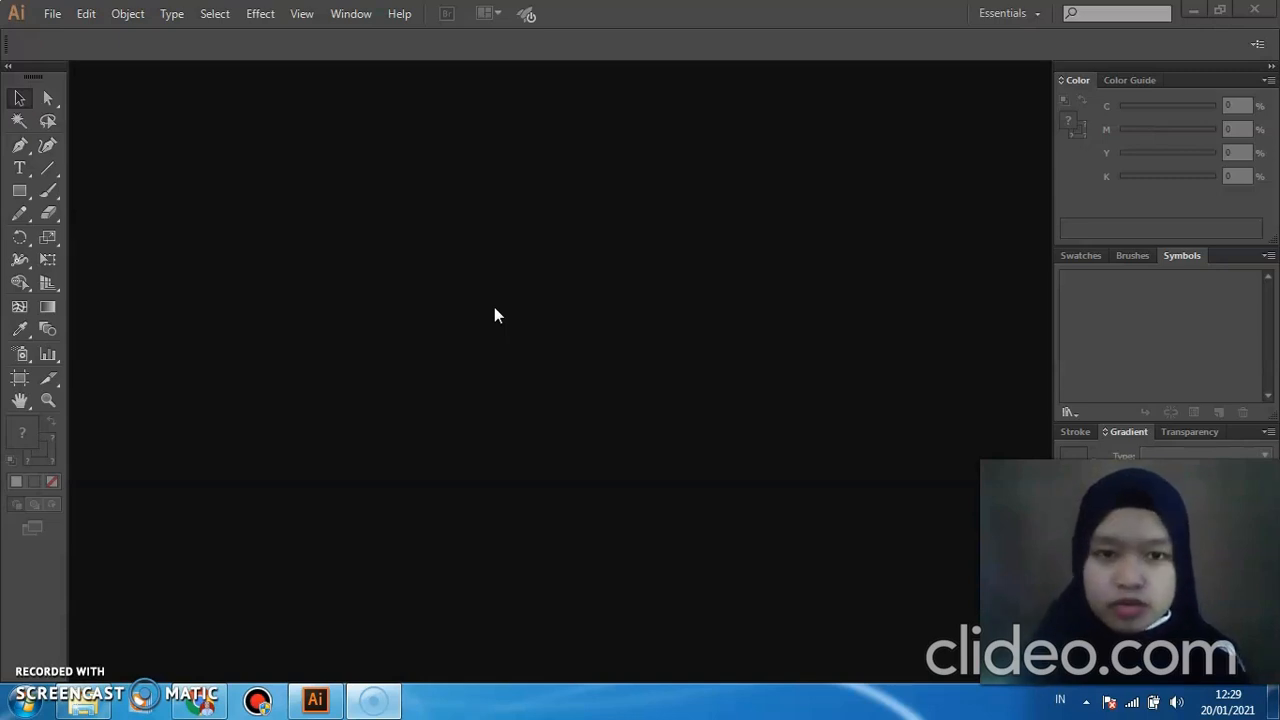
# Create a new 50 × 50 pt CMYK document, naming it with the author's full name followed by "_Tugas 5".
pyautogui.click(53, 15)
pyautogui.click(53, 15)
pyautogui.click(86, 14)
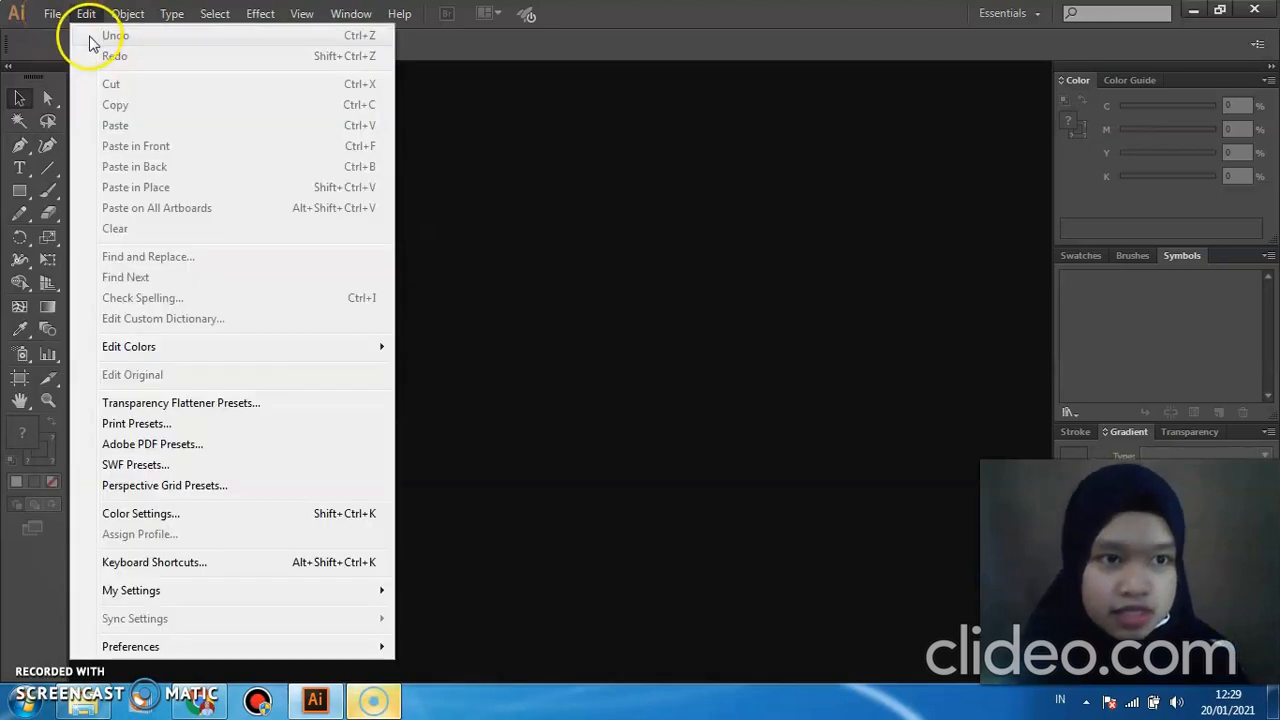
pyautogui.click(55, 16)
pyautogui.click(58, 20)
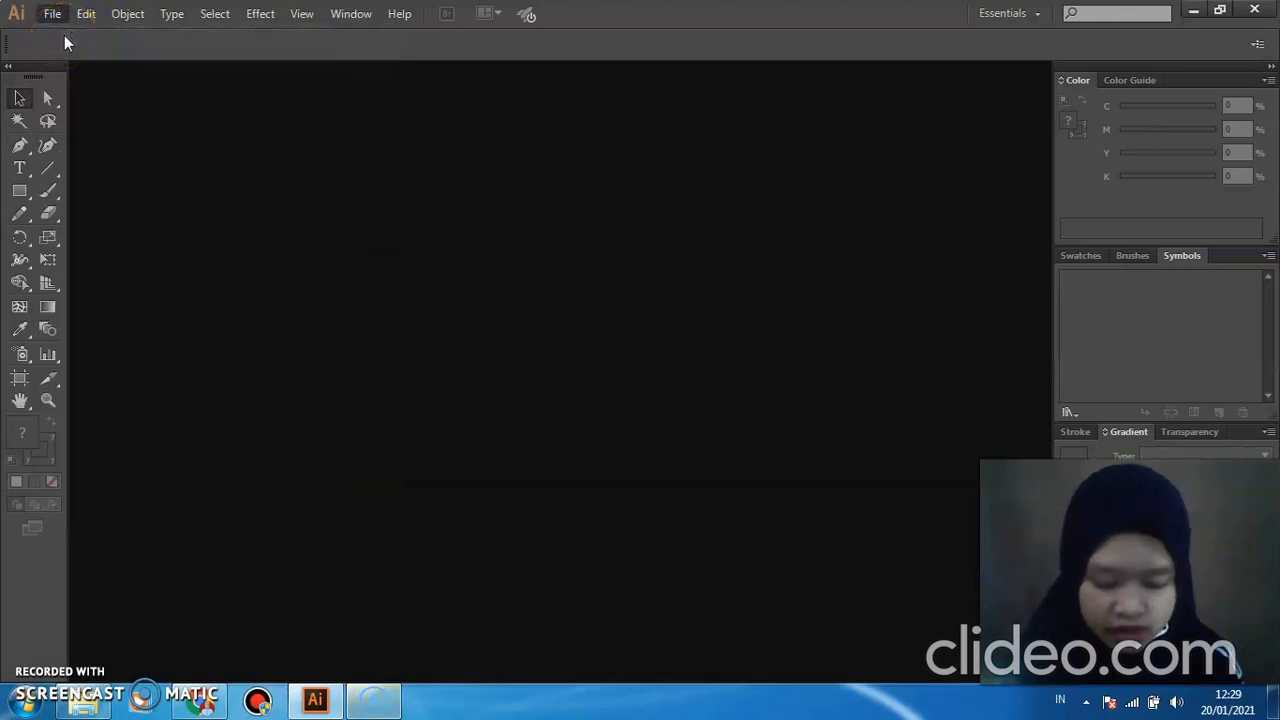
pyautogui.click(60, 32)
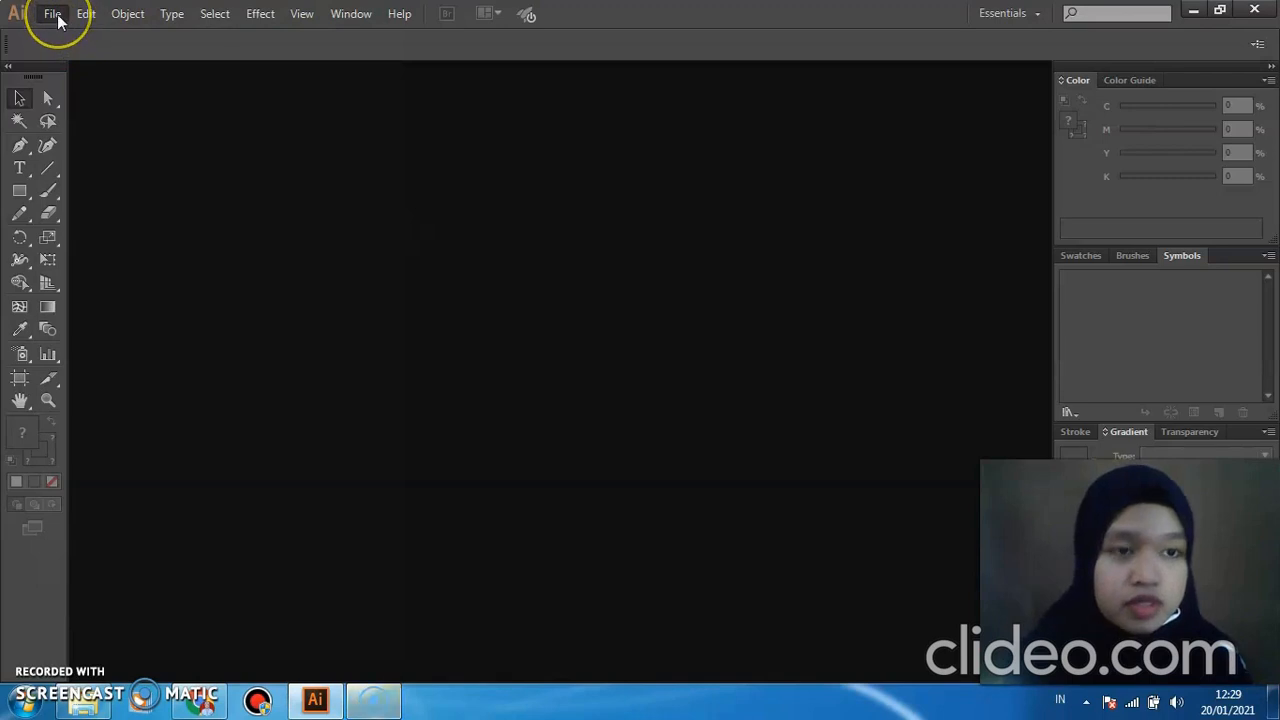
pyautogui.hotkey('ctrl', 'n')
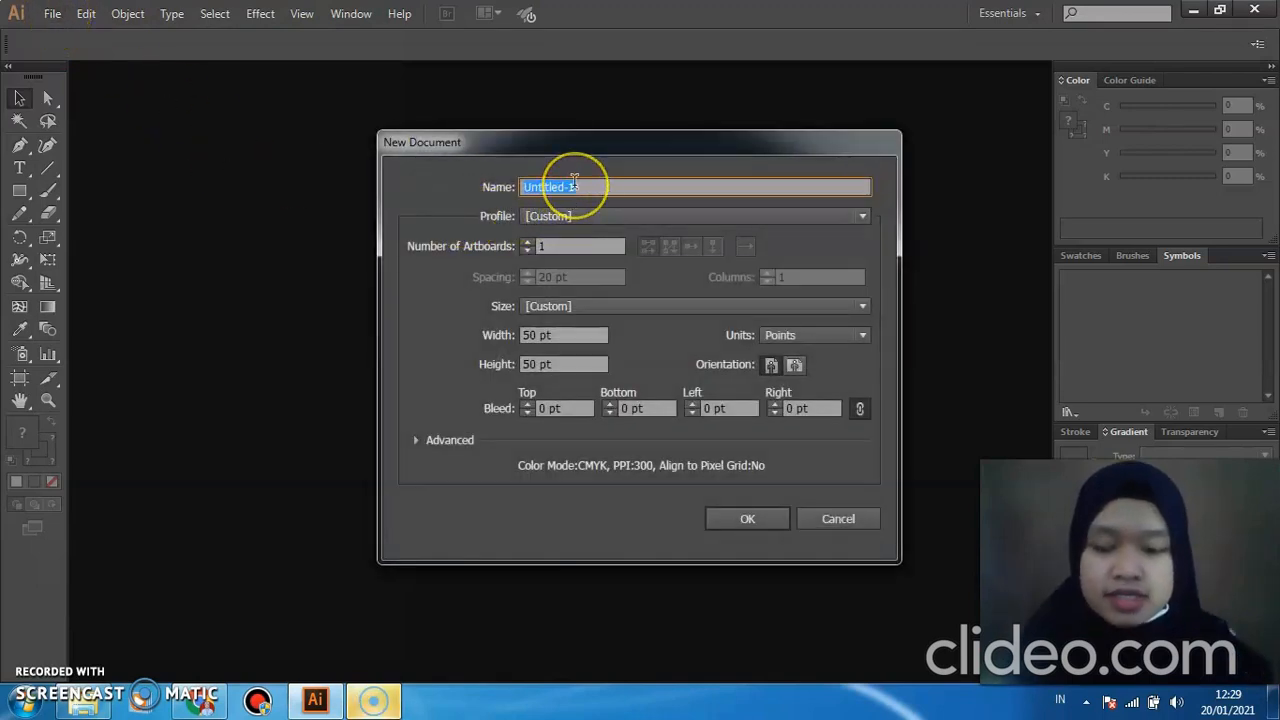
pyautogui.press('BackSpace')
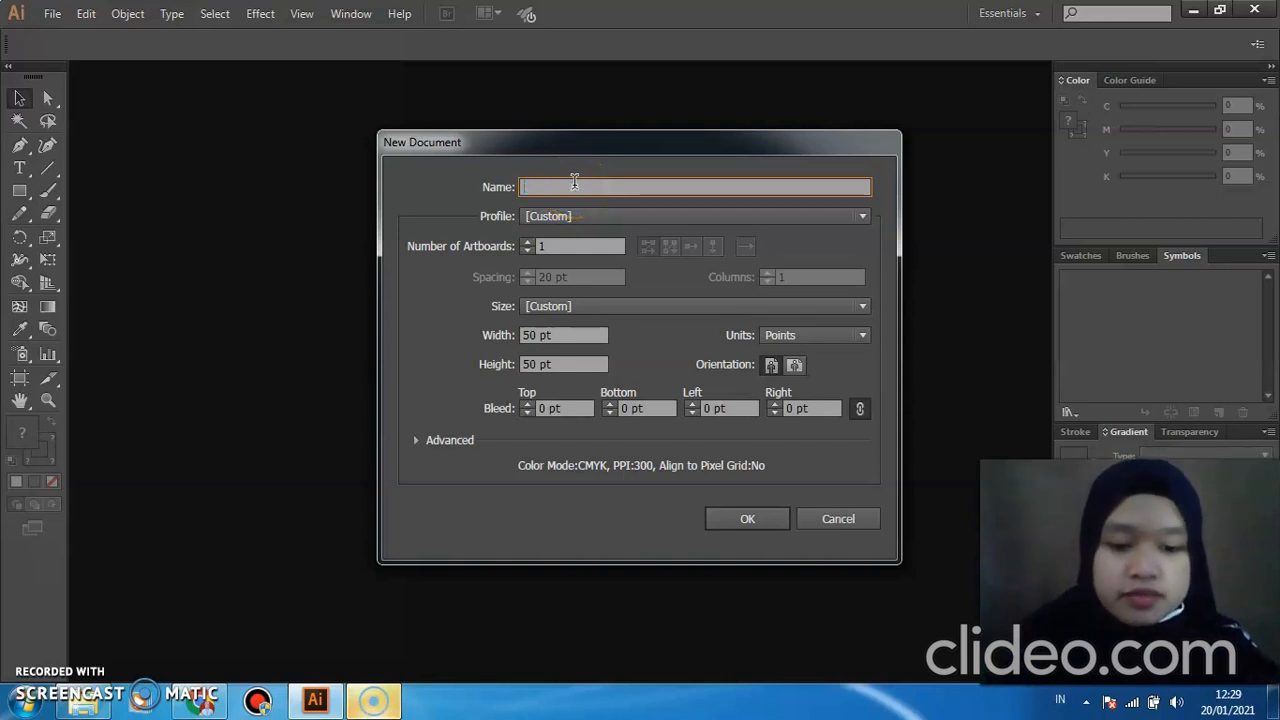
pyautogui.write('Mita Azania U')
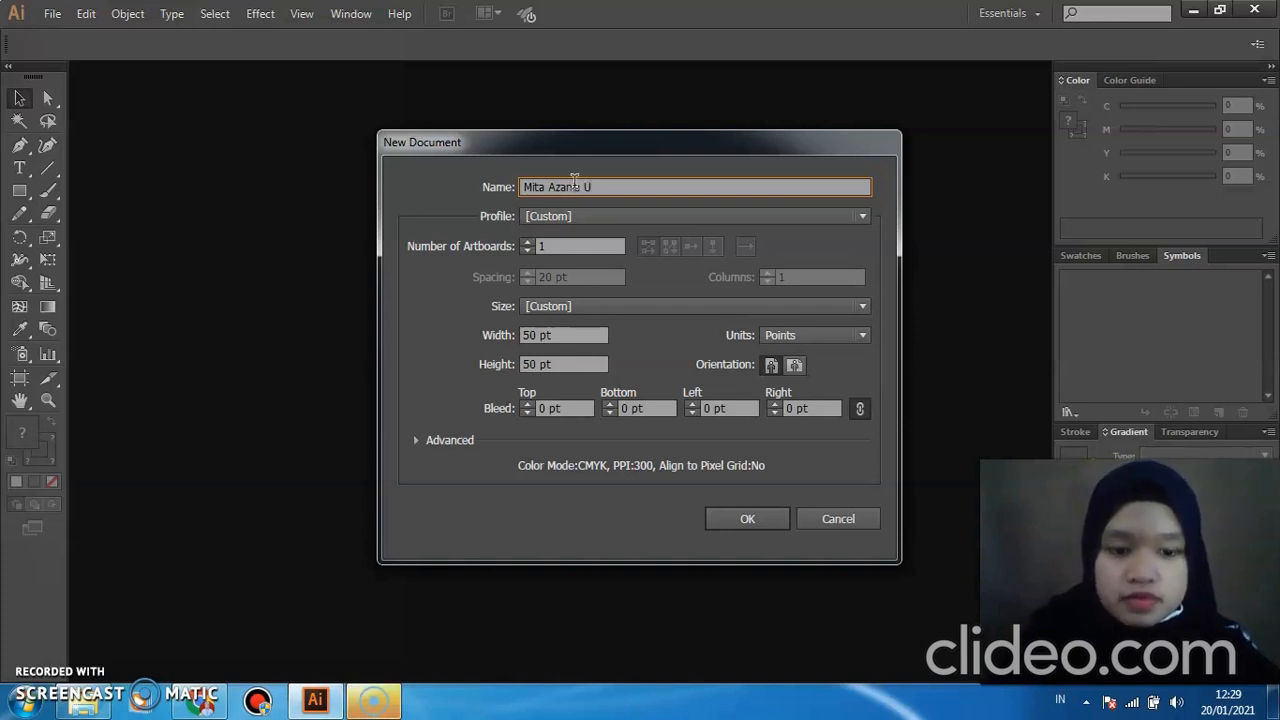
pyautogui.write('_Tugas 5')
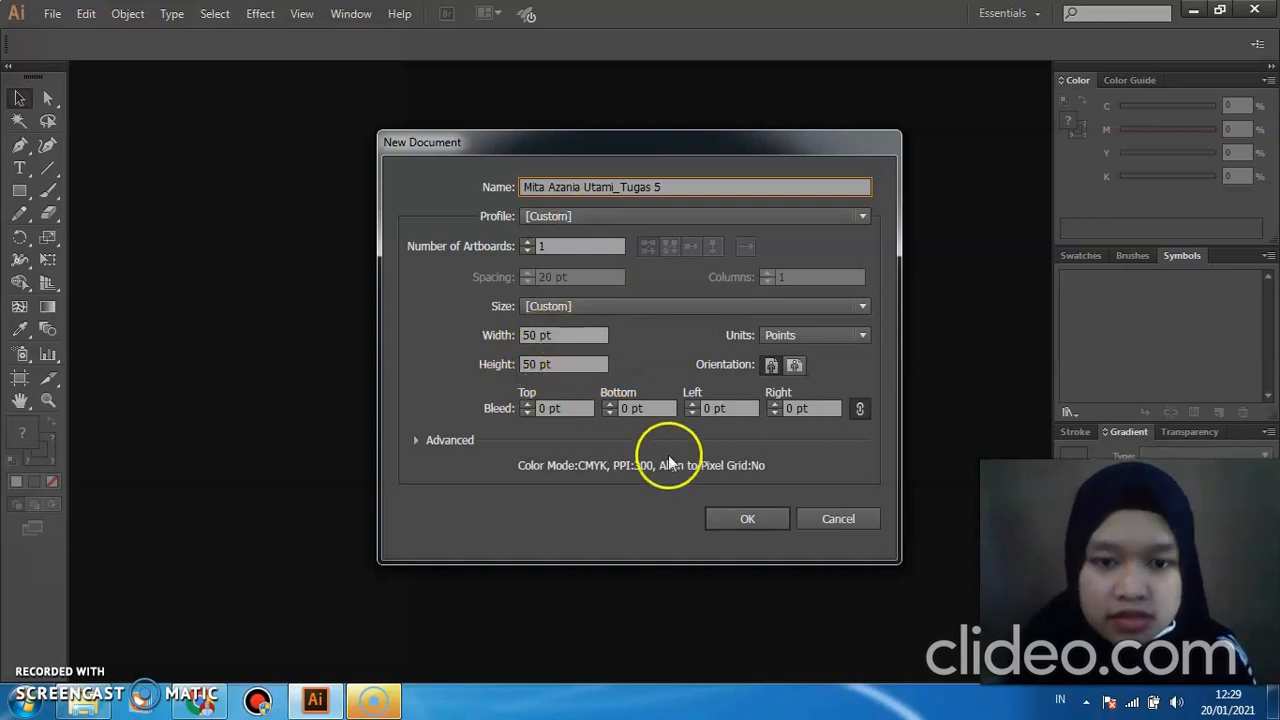
pyautogui.click(767, 522)
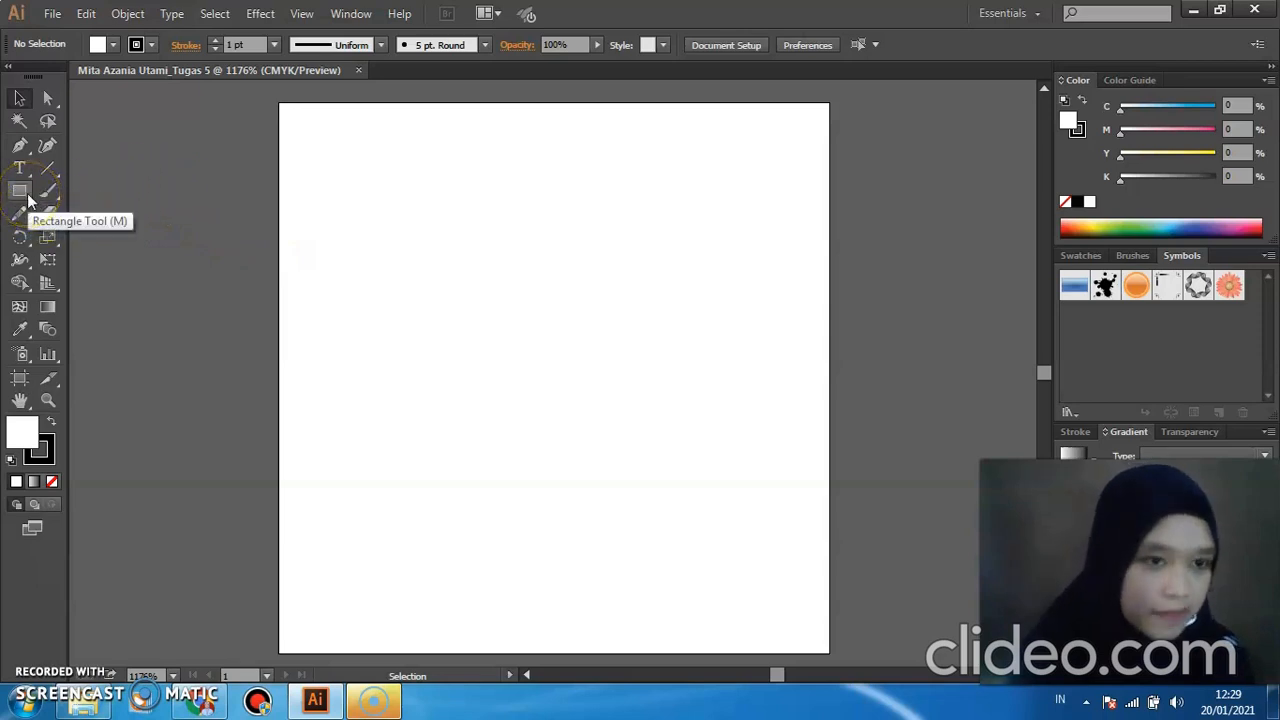
# Draw a black-outlined hexagon on the artboard with the Polygon tool and move it down near the artboard's centre.
pyautogui.moveTo(28, 200); pyautogui.dragTo(125, 238)
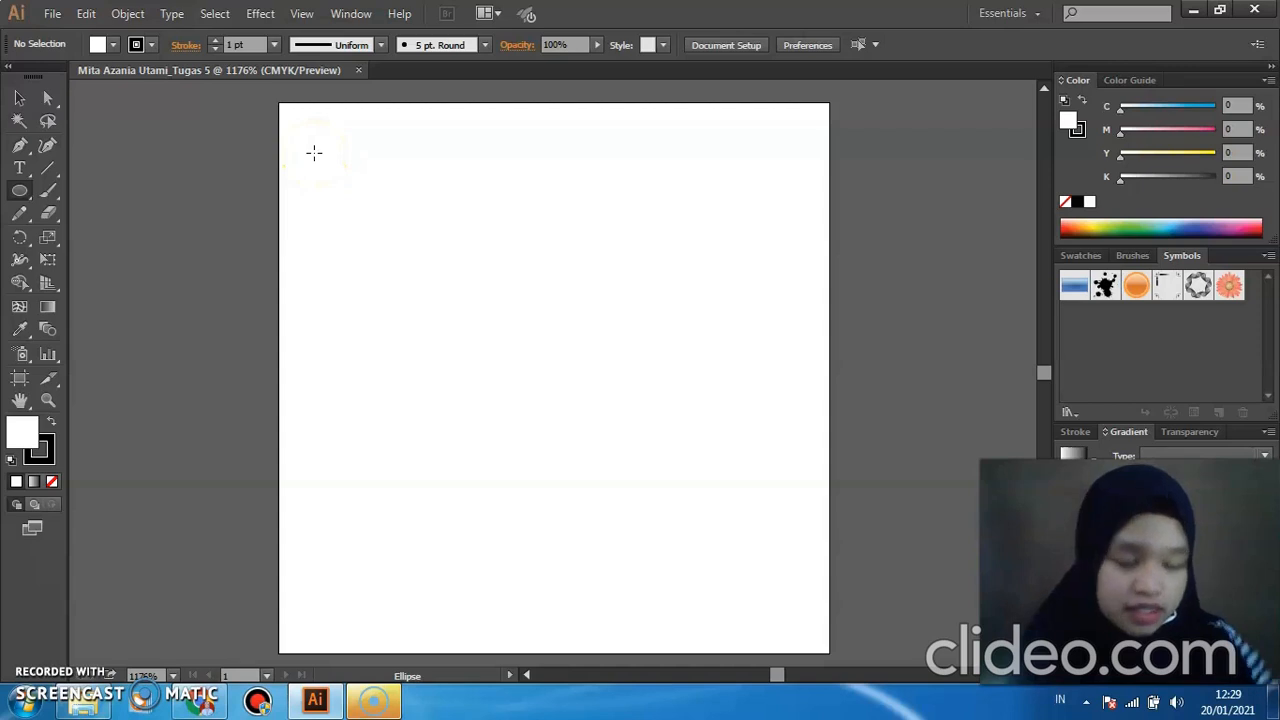
pyautogui.moveTo(314, 152); pyautogui.dragTo(505, 272)
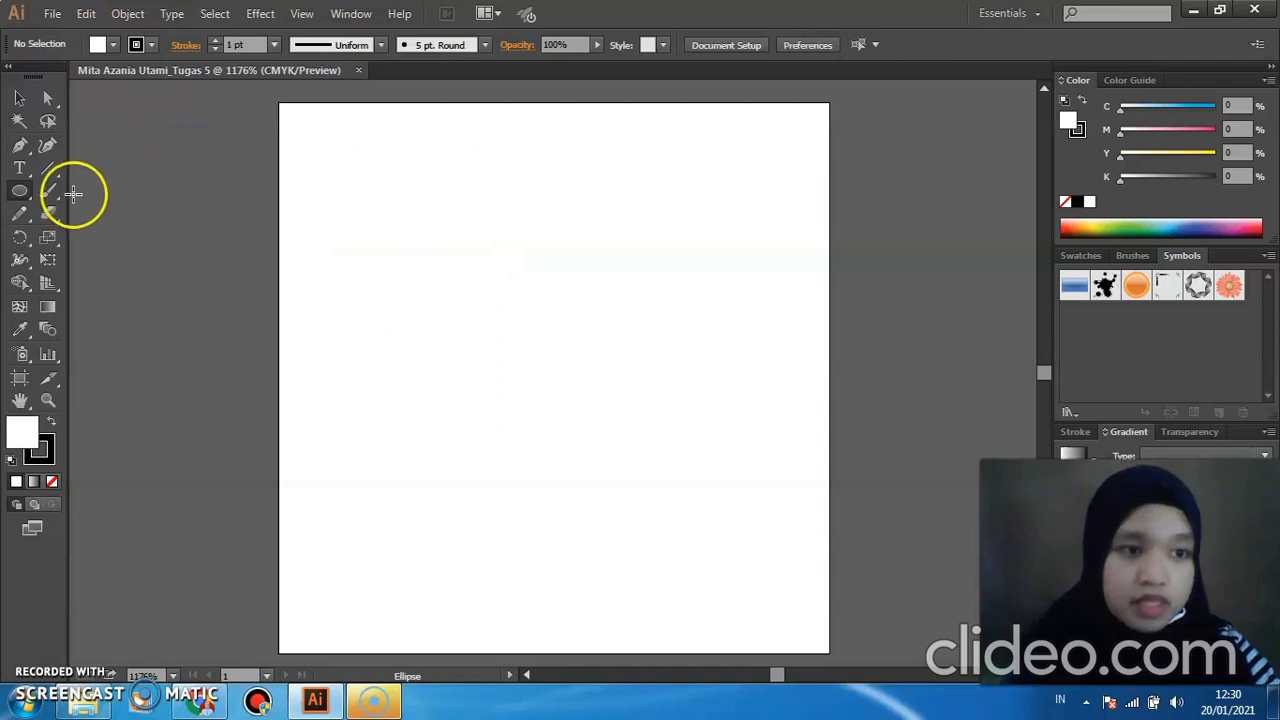
pyautogui.click(24, 196)
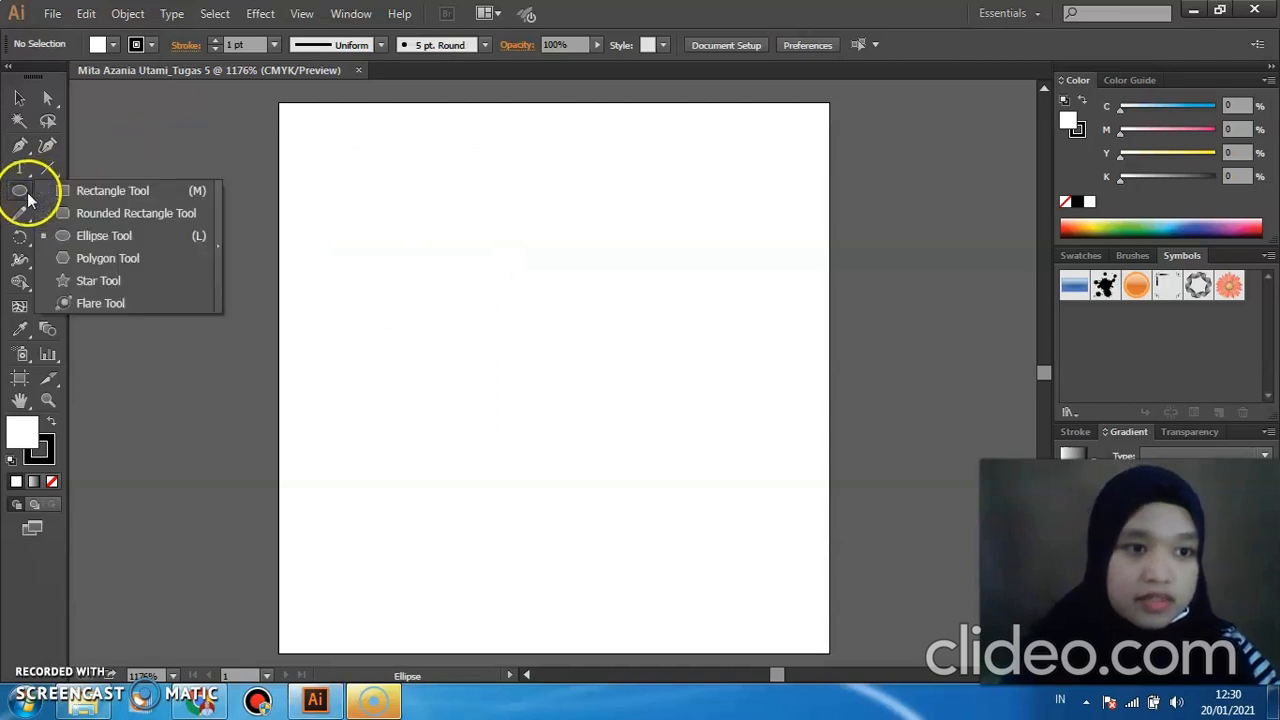
pyautogui.click(120, 260)
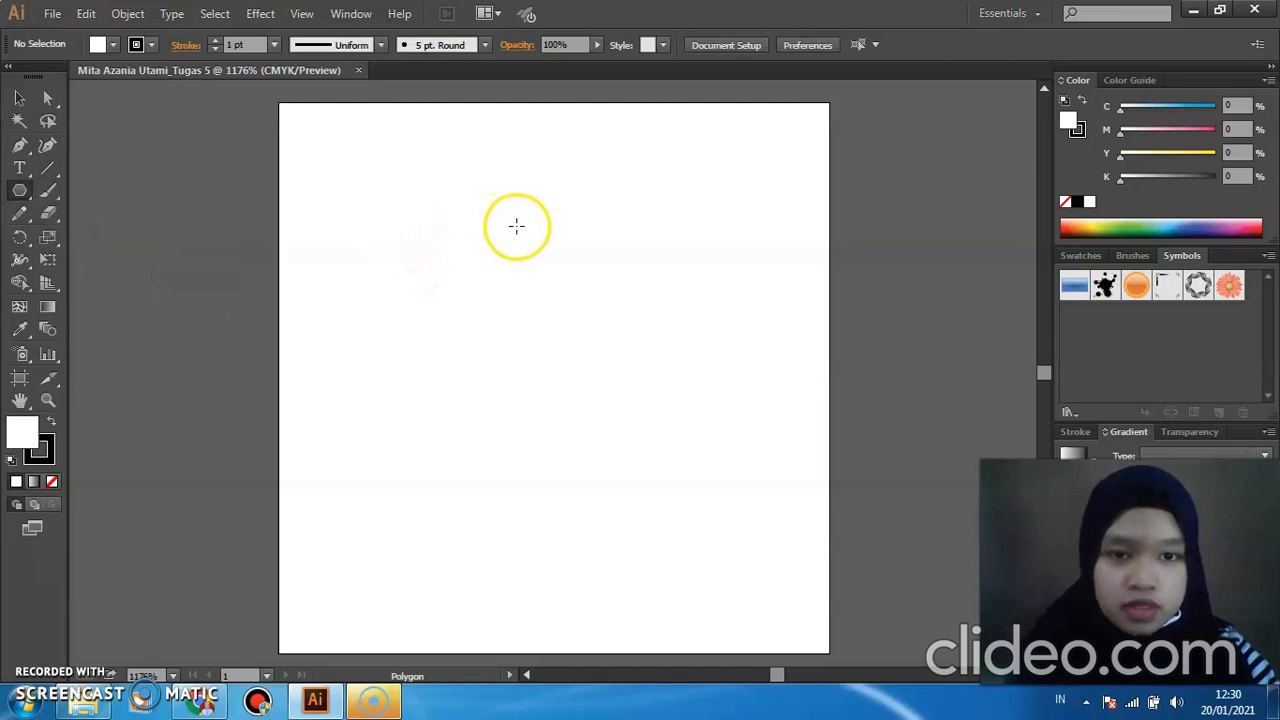
pyautogui.moveTo(510, 220)
pyautogui.mouseDown()
pyautogui.moveTo(611, 291)
pyautogui.moveTo(600, 274)
pyautogui.mouseUp()
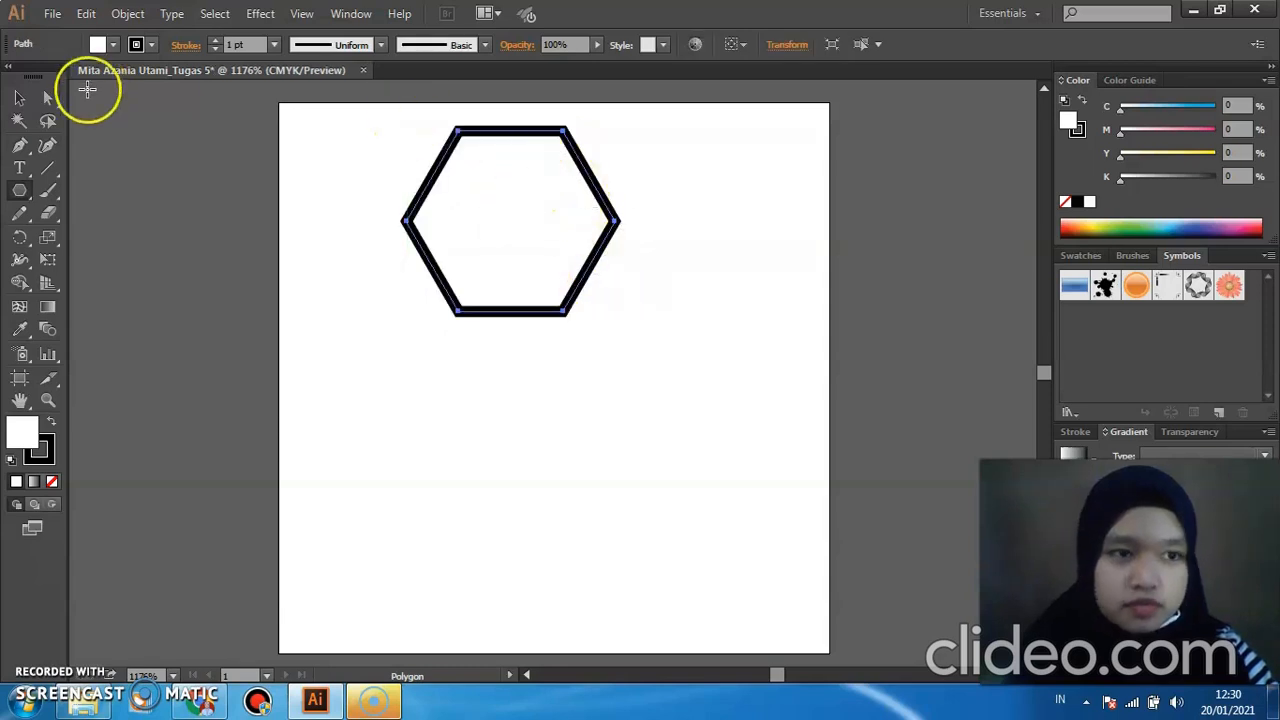
pyautogui.click(19, 97)
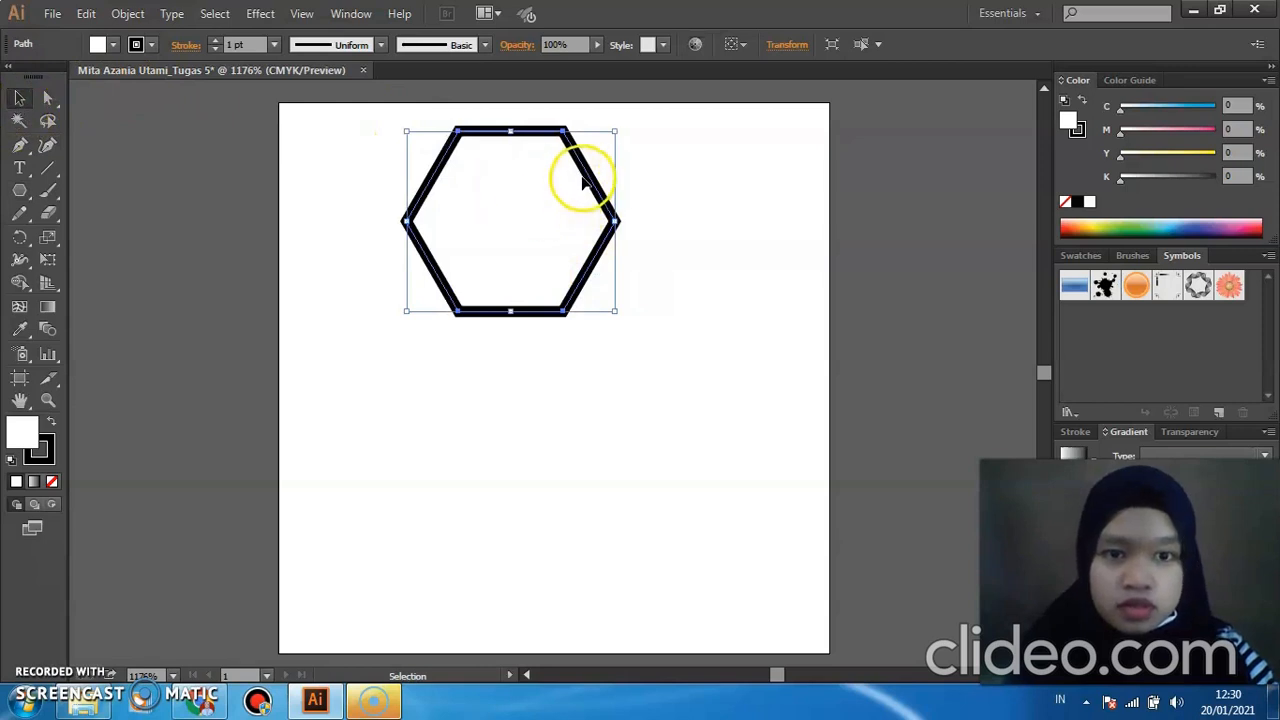
pyautogui.moveTo(582, 175); pyautogui.dragTo(609, 273)
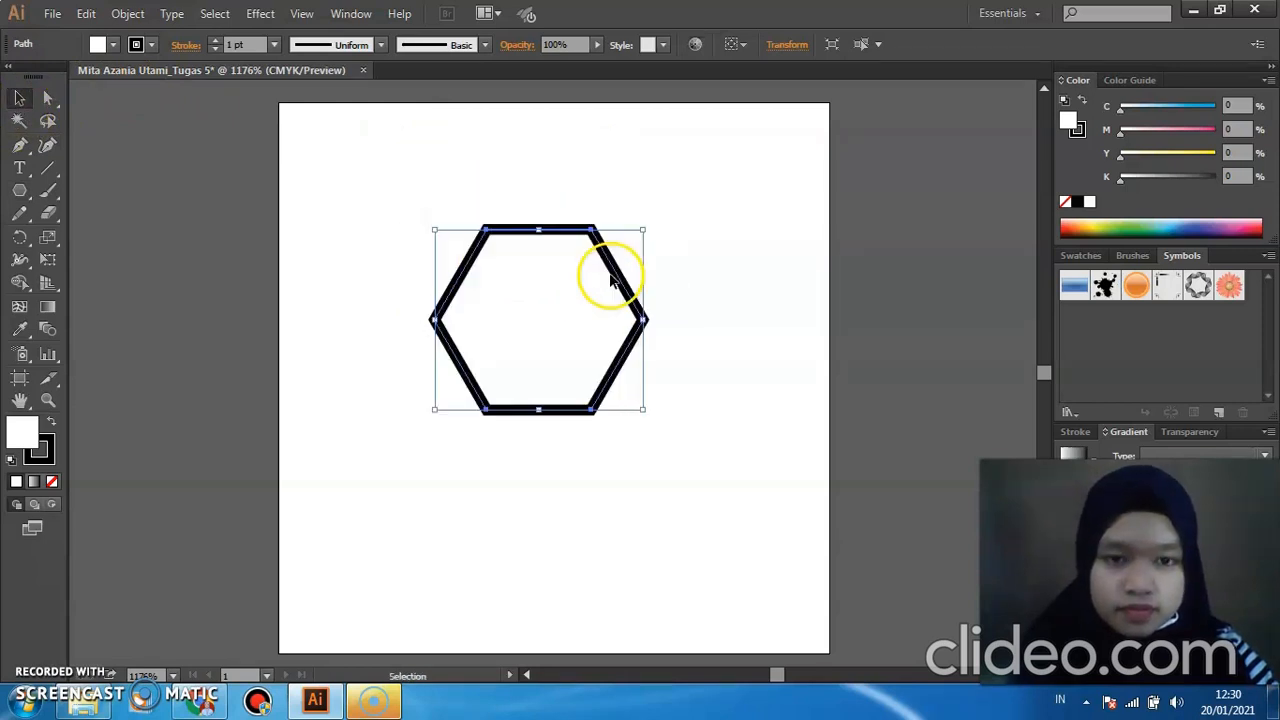
# Set the hexagon's stroke weight to 0.25 pt and deselect it.
pyautogui.click(145, 45)
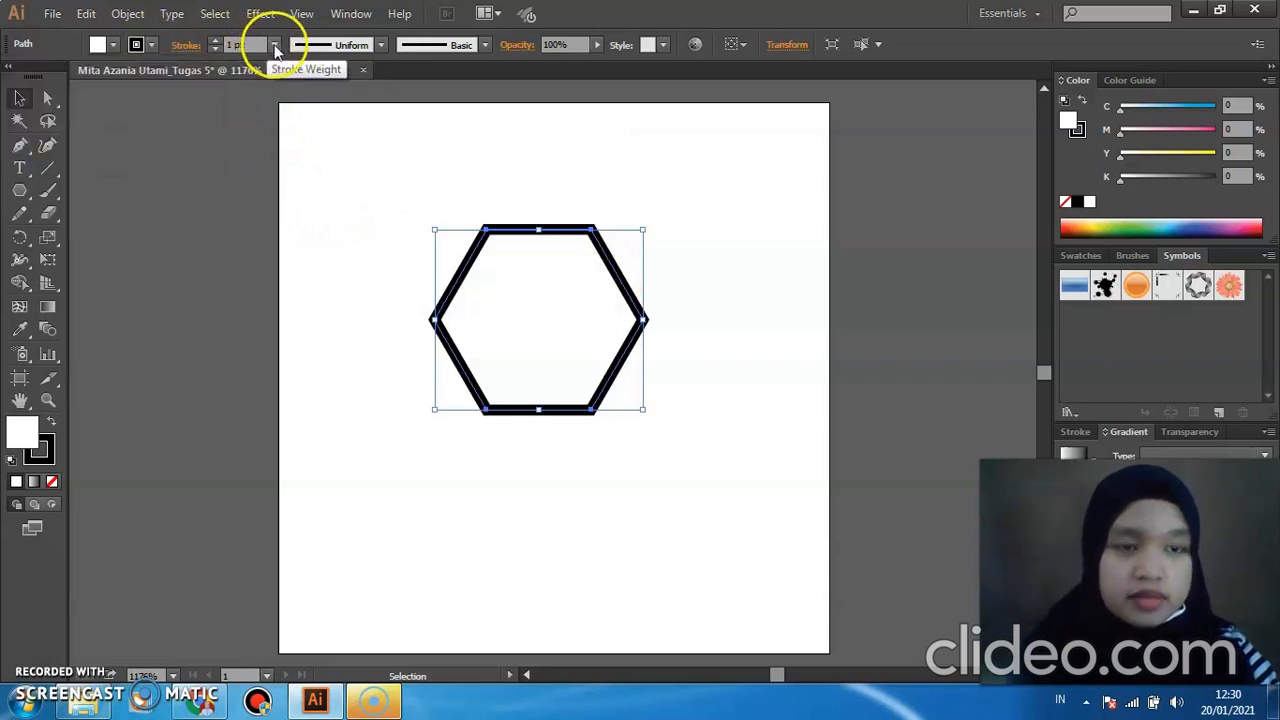
pyautogui.click(275, 45)
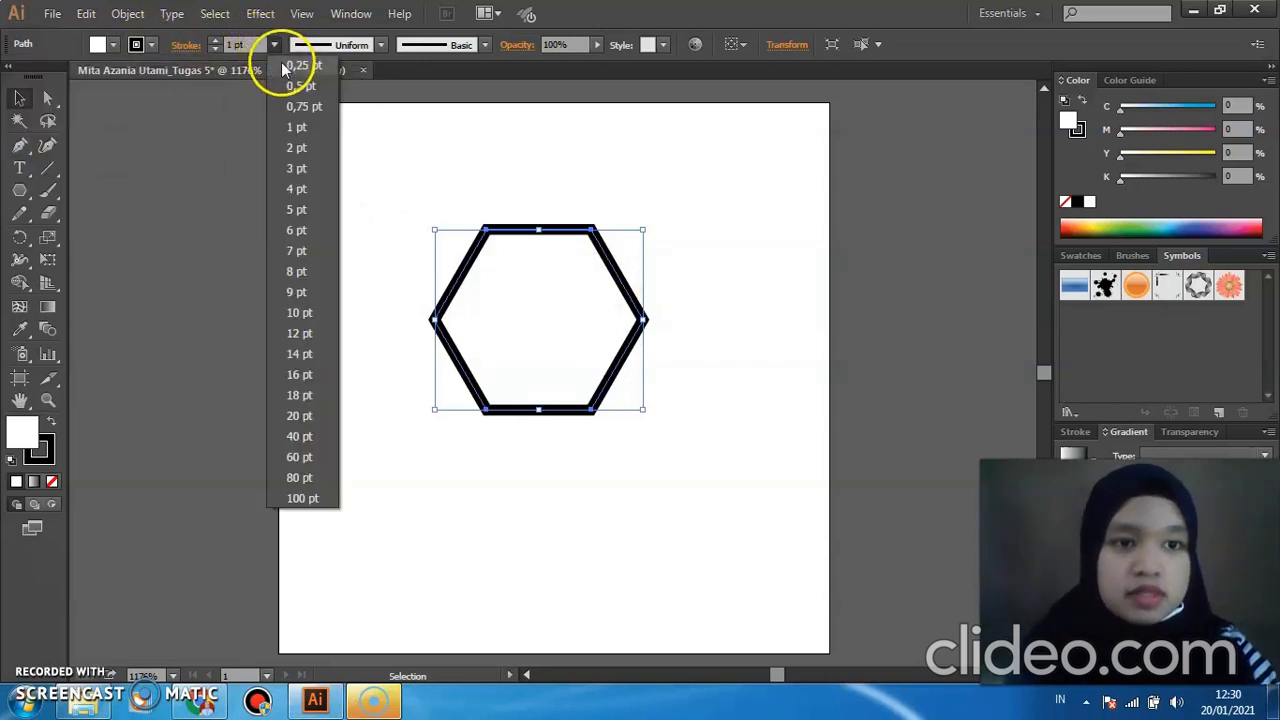
pyautogui.click(285, 72)
pyautogui.click(309, 149)
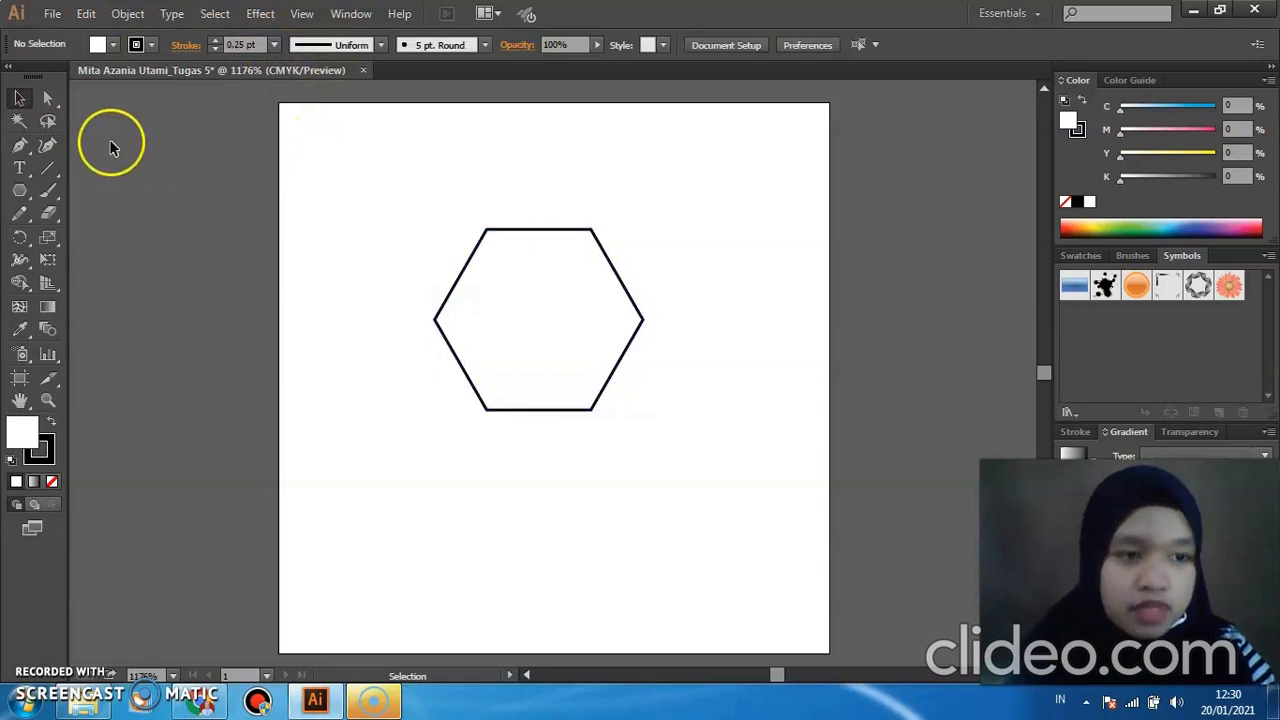
# Draw a straight diagonal with the Pen tool from the hexagon's upper-left corner to its lower-right corner.
pyautogui.click(24, 147)
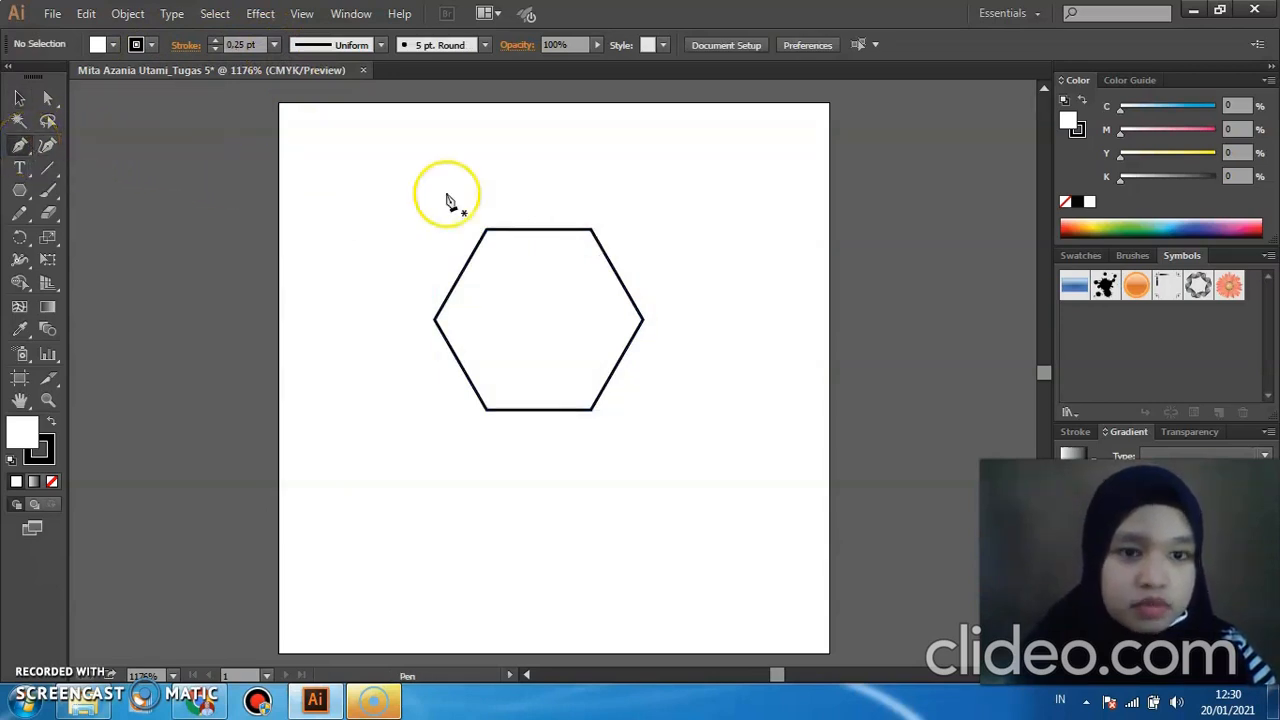
pyautogui.click(490, 234)
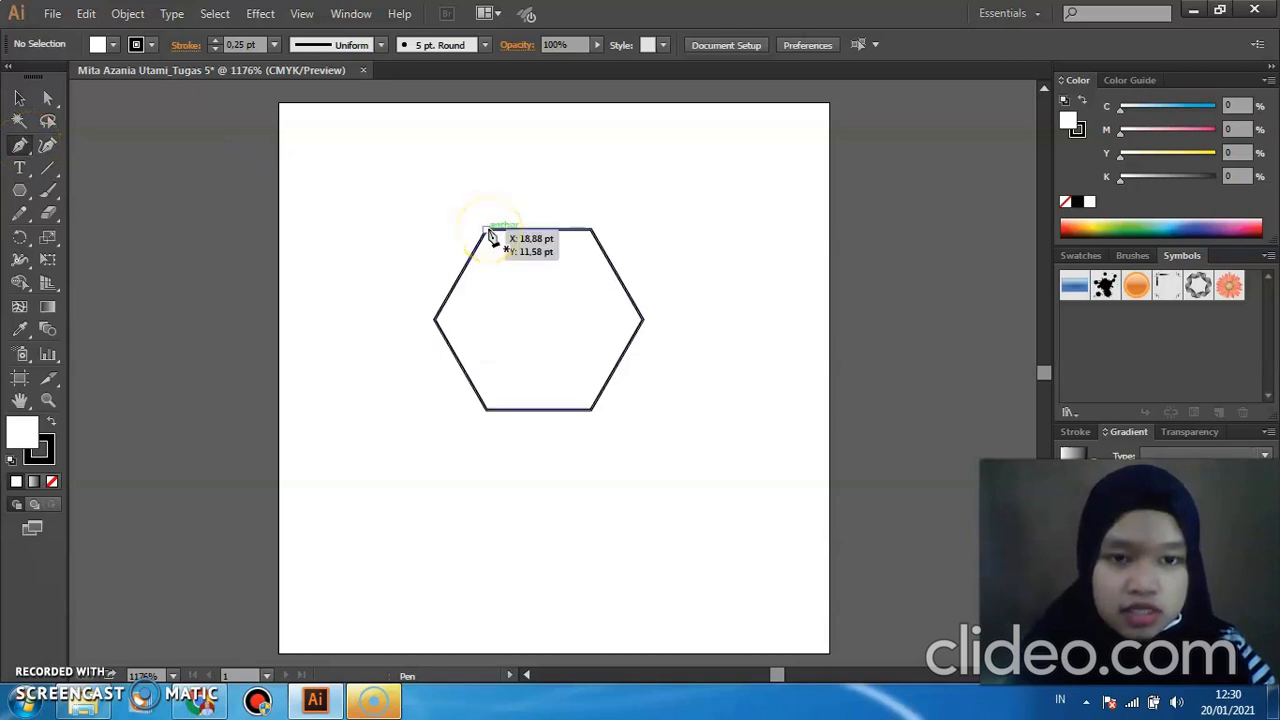
pyautogui.moveTo(490, 236); pyautogui.dragTo(592, 412)
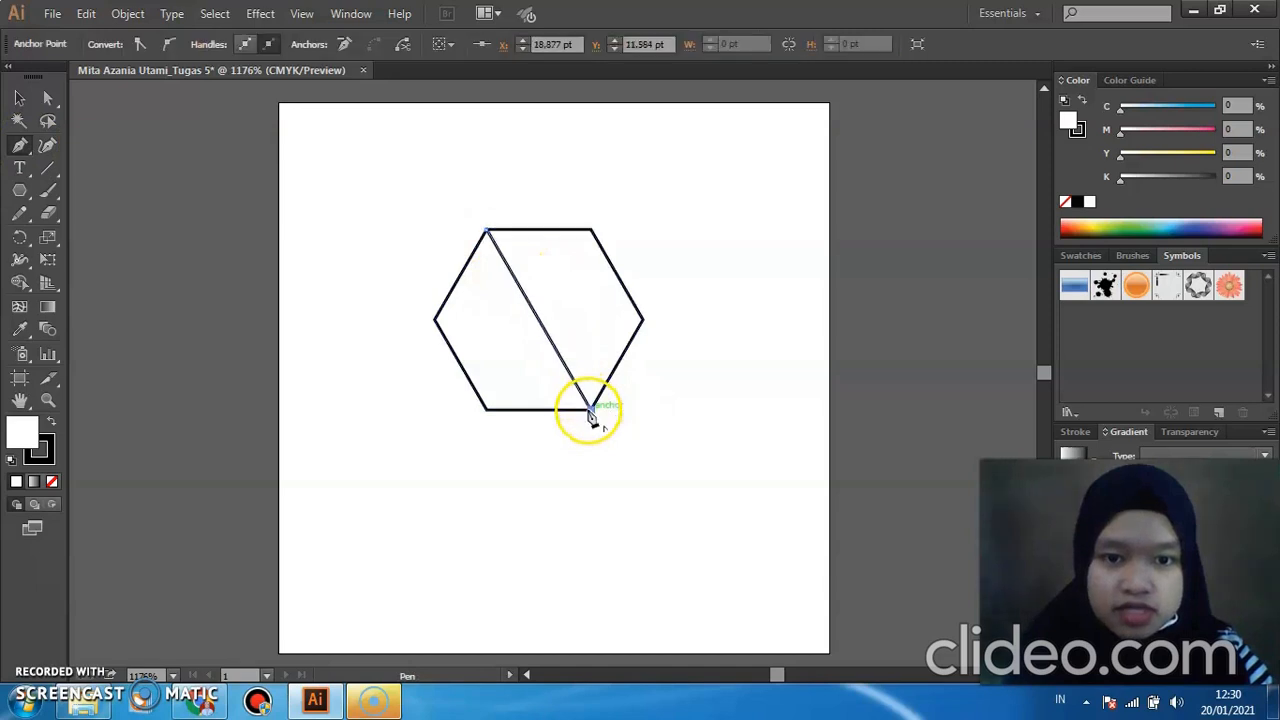
# Make a copy of the diagonal line using Reflect with the vertical axis.
pyautogui.click(20, 98)
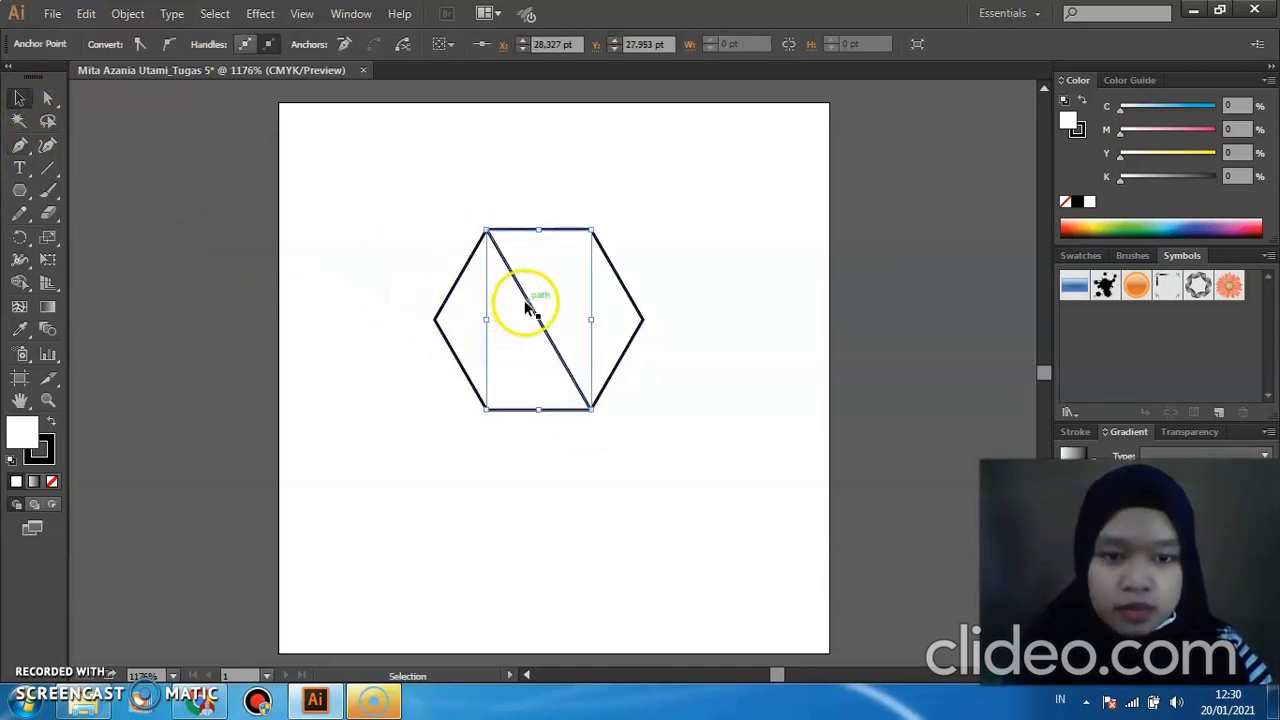
pyautogui.rightClick(529, 304)
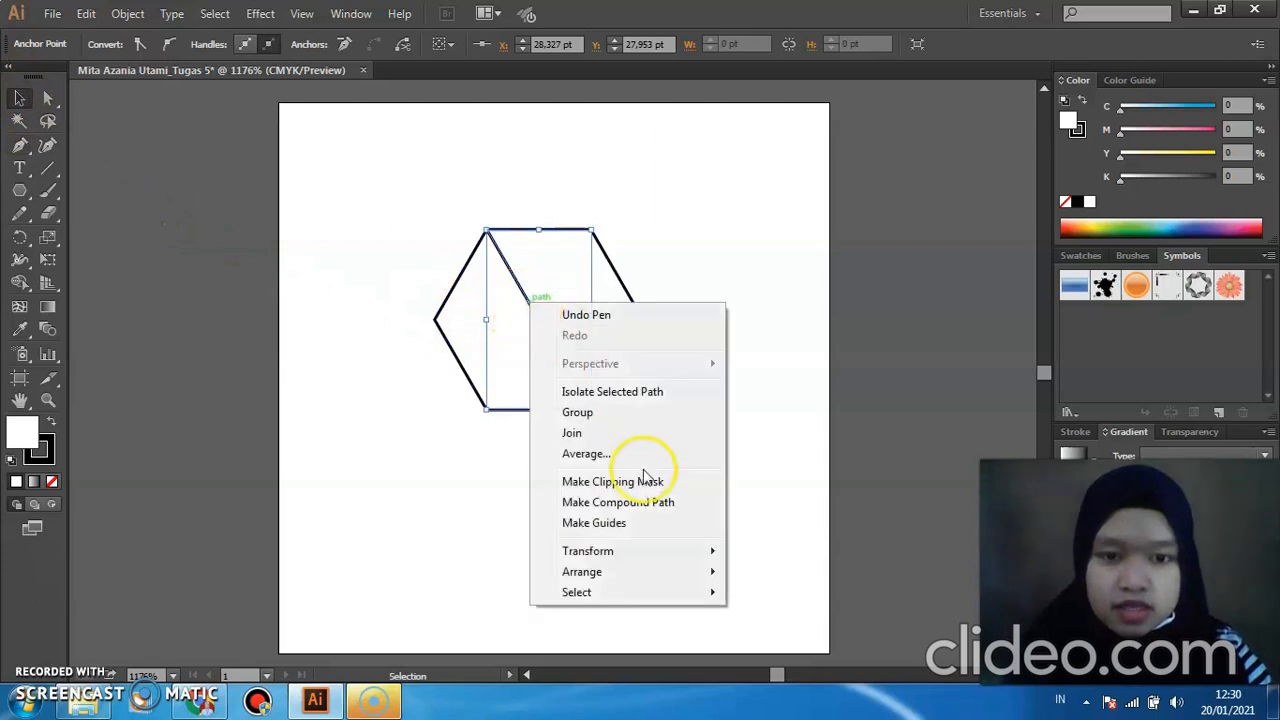
pyautogui.moveTo(685, 558)
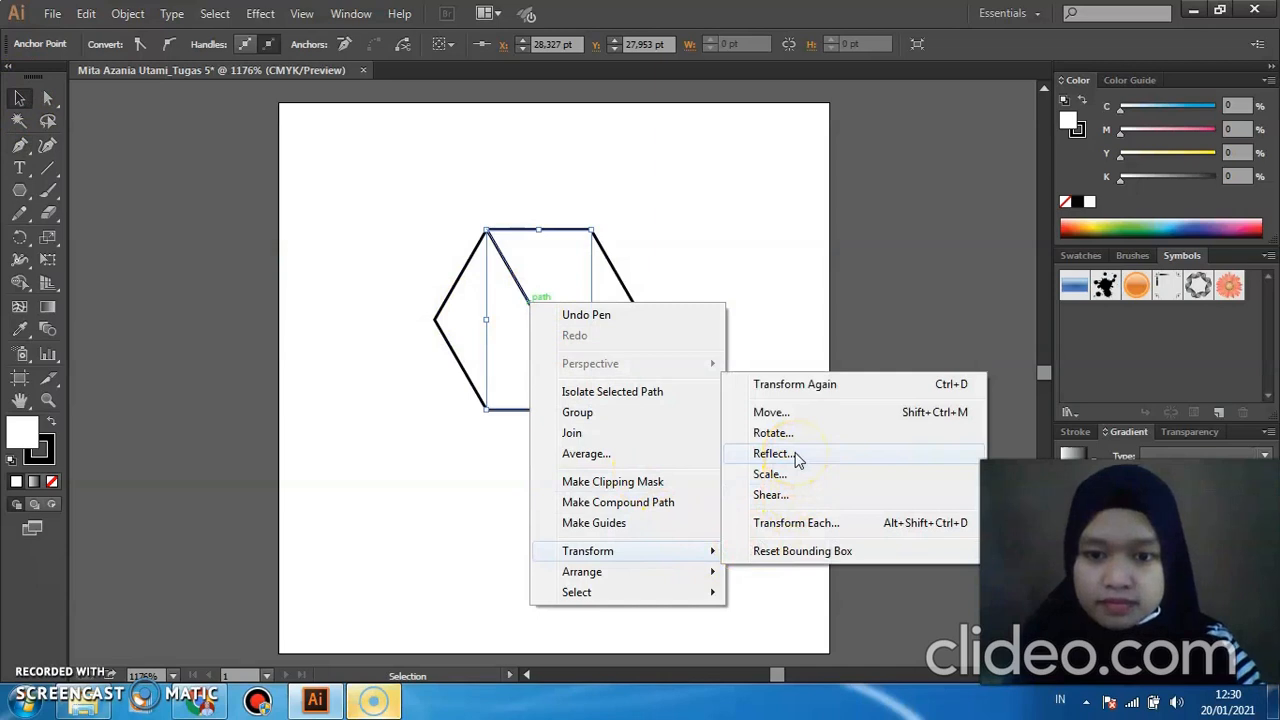
pyautogui.click(797, 456)
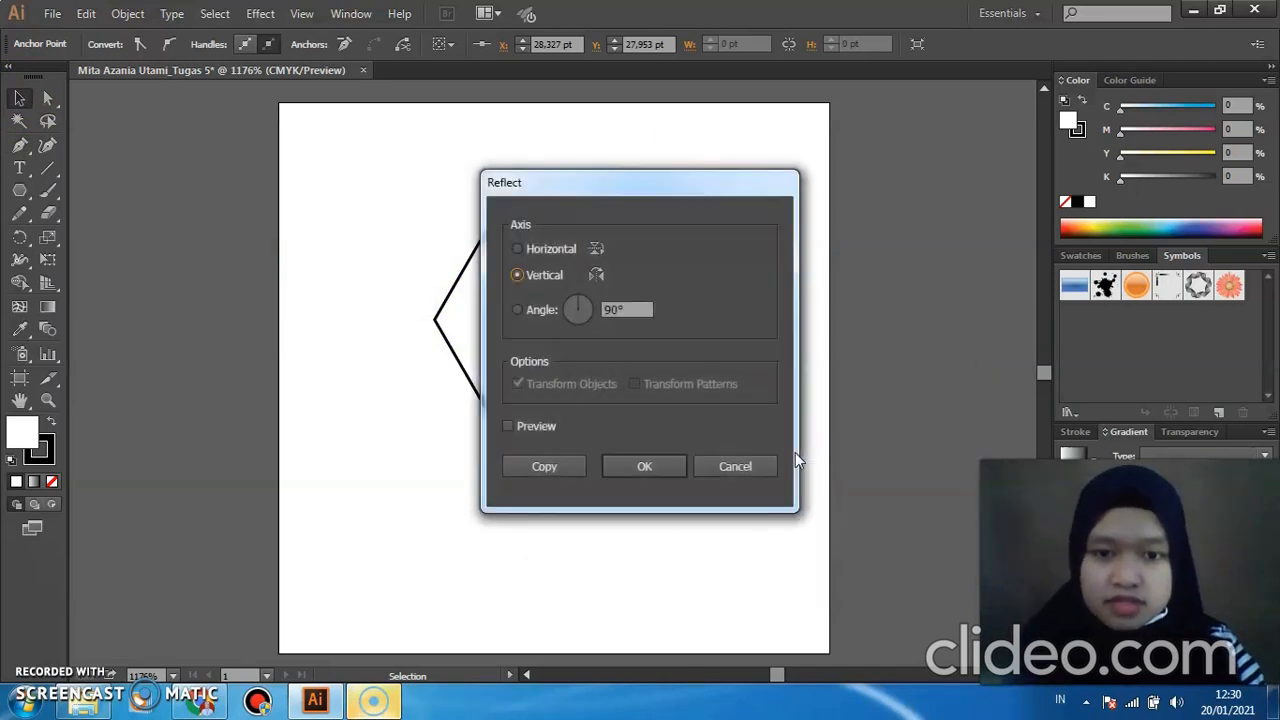
pyautogui.click(537, 276)
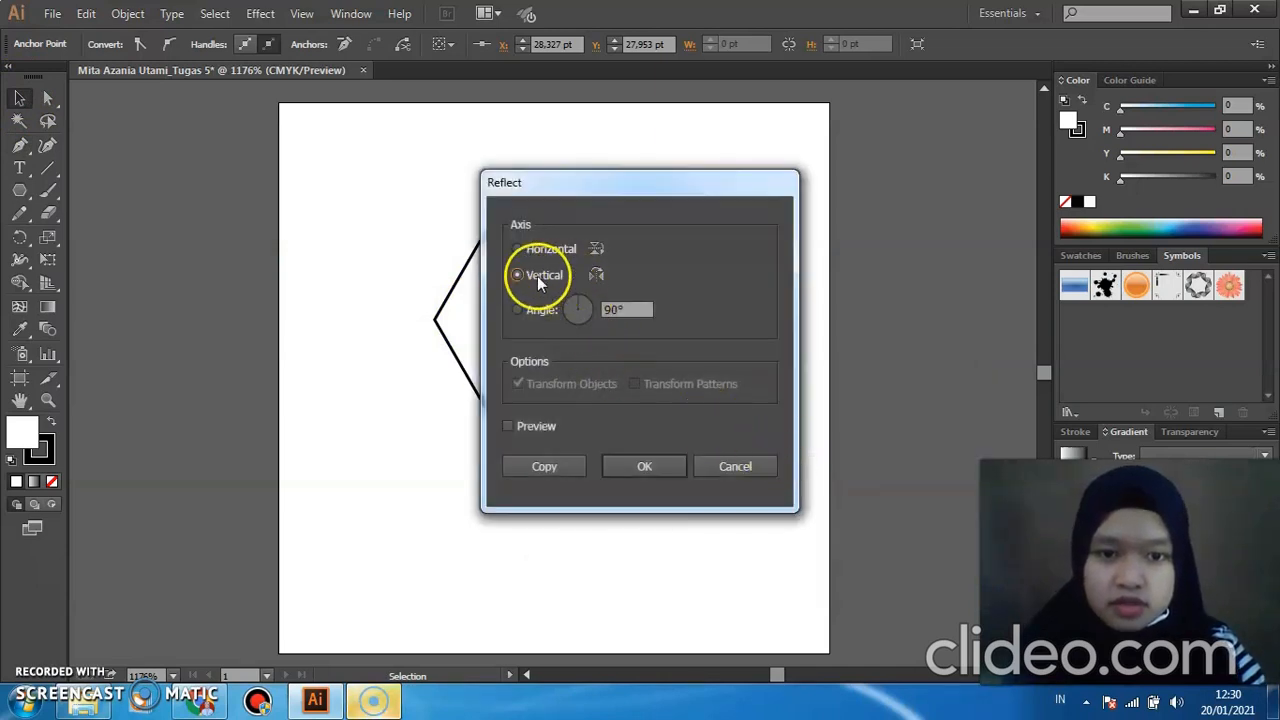
pyautogui.click(545, 466)
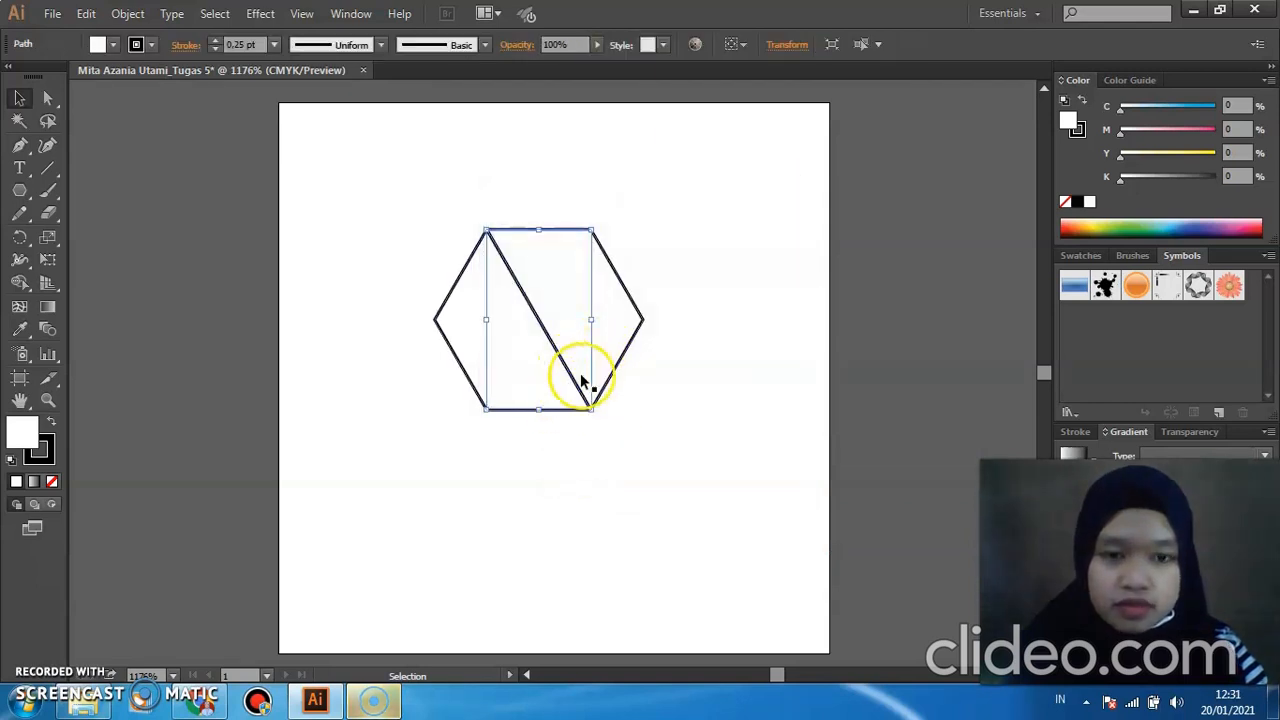
# Shift the copied diagonal slightly left of the original and reflect it about the vertical axis.
pyautogui.click(573, 421)
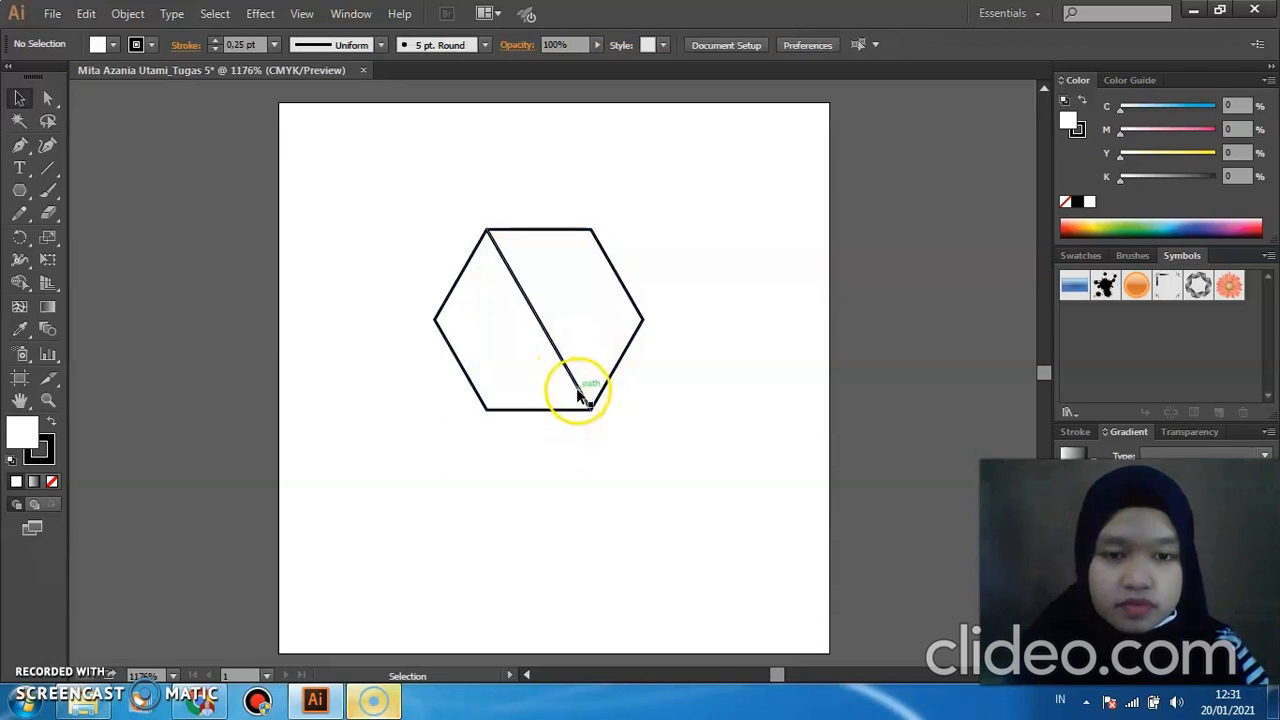
pyautogui.click(578, 390)
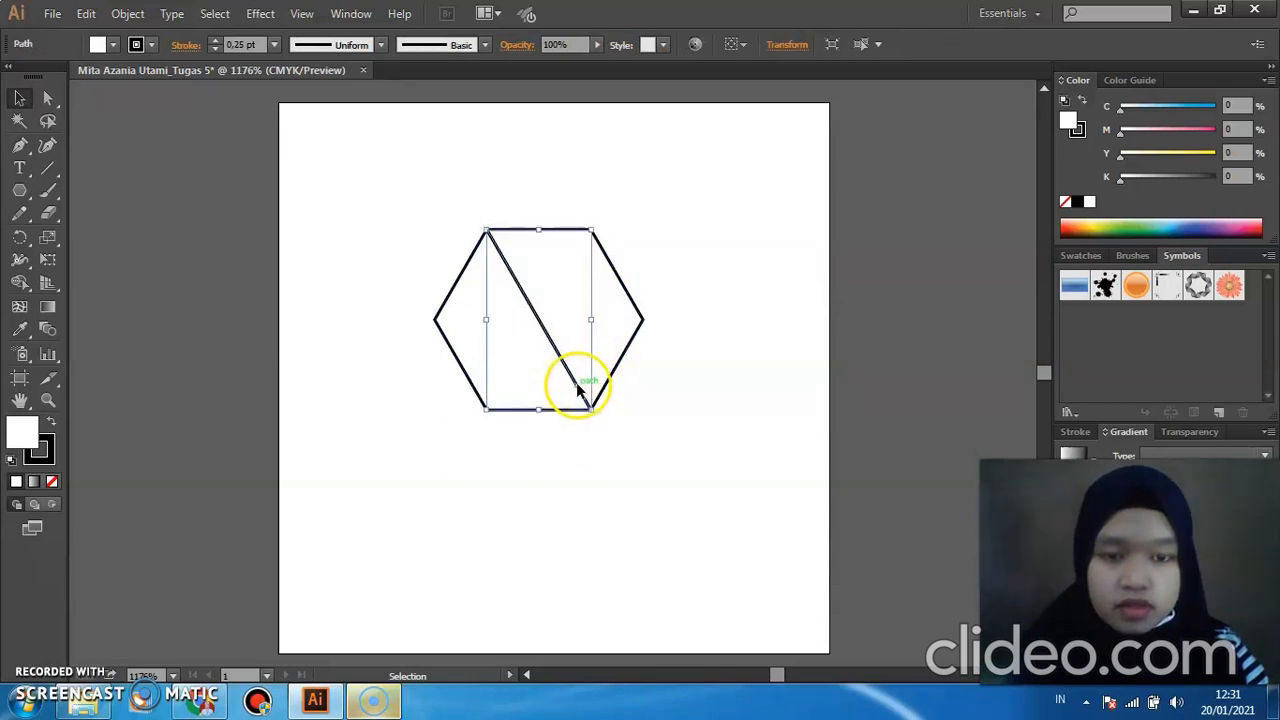
pyautogui.moveTo(578, 390); pyautogui.dragTo(572, 390)
pyautogui.rightClick(572, 390)
pyautogui.moveTo(671, 334)
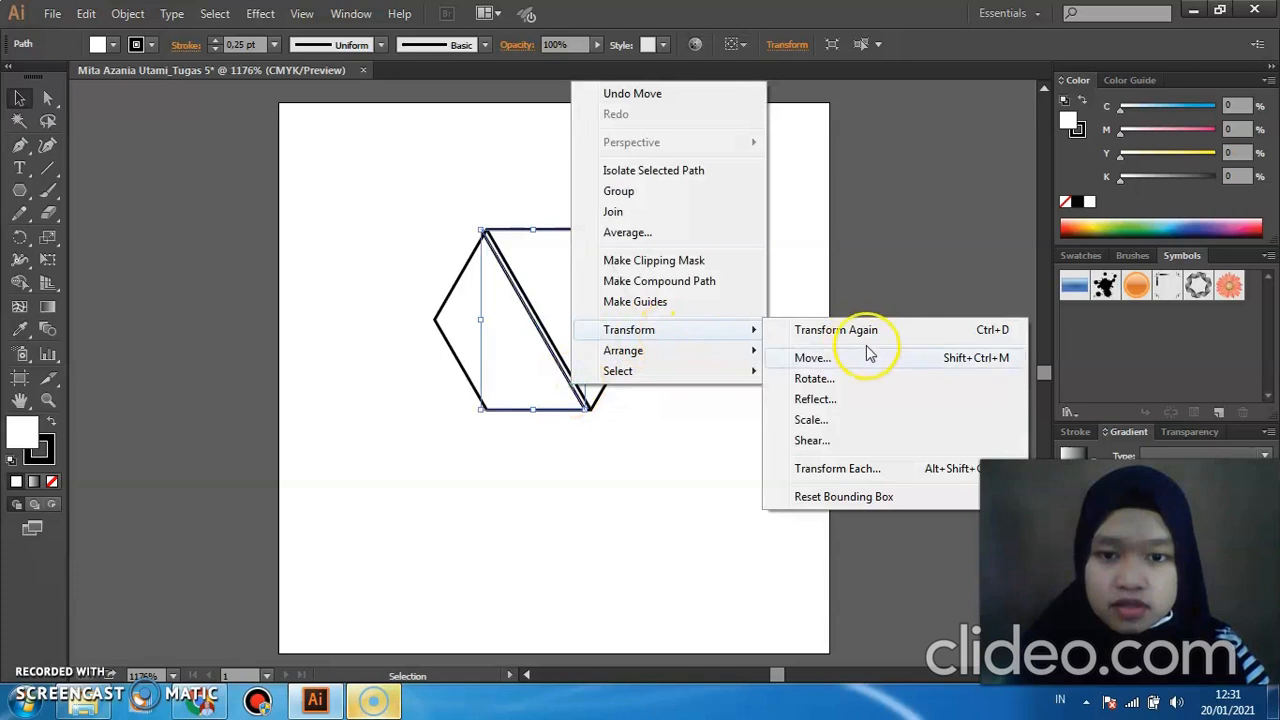
pyautogui.click(859, 400)
pyautogui.click(647, 466)
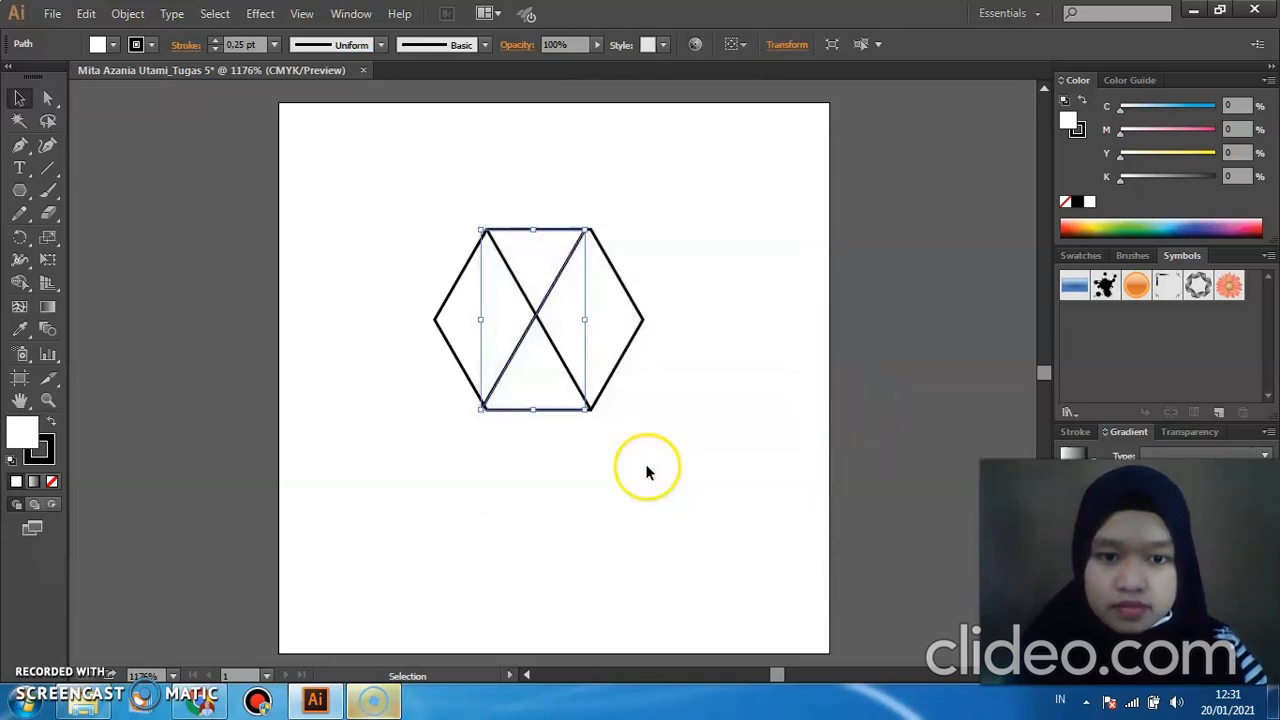
# Align the reflected diagonal with the hexagon's upper-right and lower-left corners so both lines cross at the centre, and deselect it.
pyautogui.keyDown('shift'); pyautogui.click(547, 301); pyautogui.keyUp('shift')
pyautogui.click(547, 301)
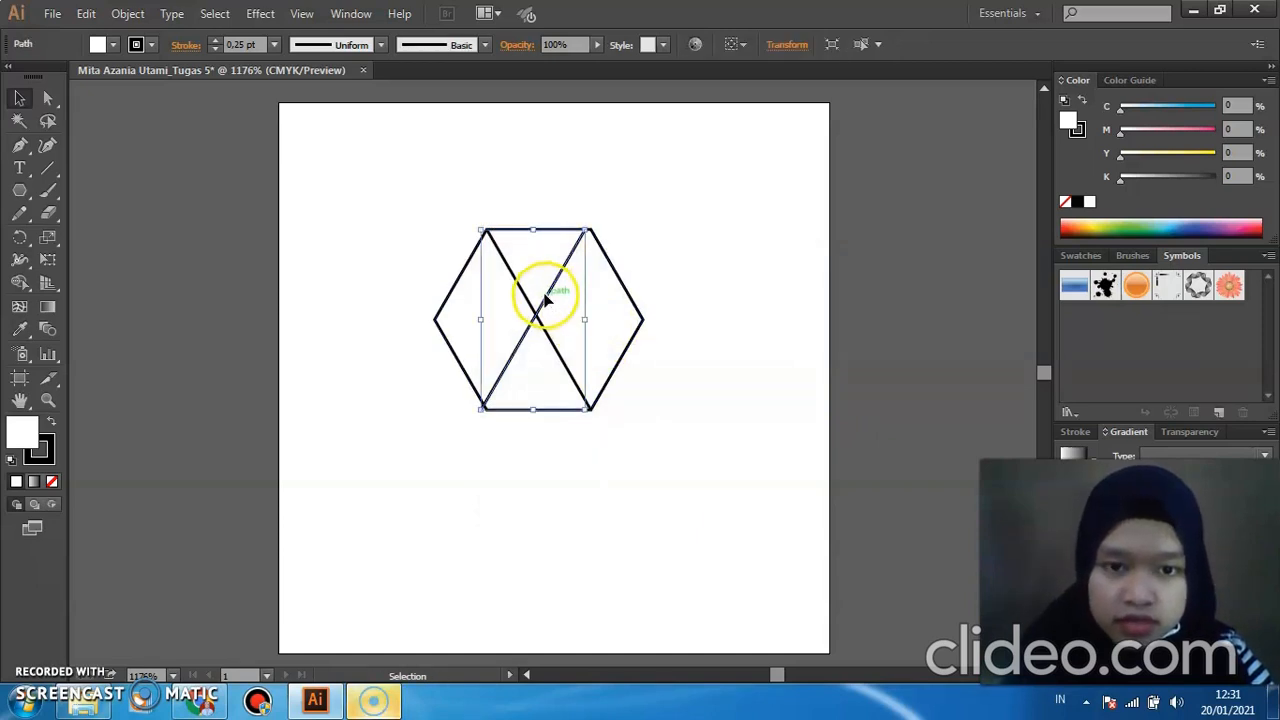
pyautogui.keyDown('shift'); pyautogui.click(547, 301); pyautogui.keyUp('shift')
pyautogui.click(547, 301)
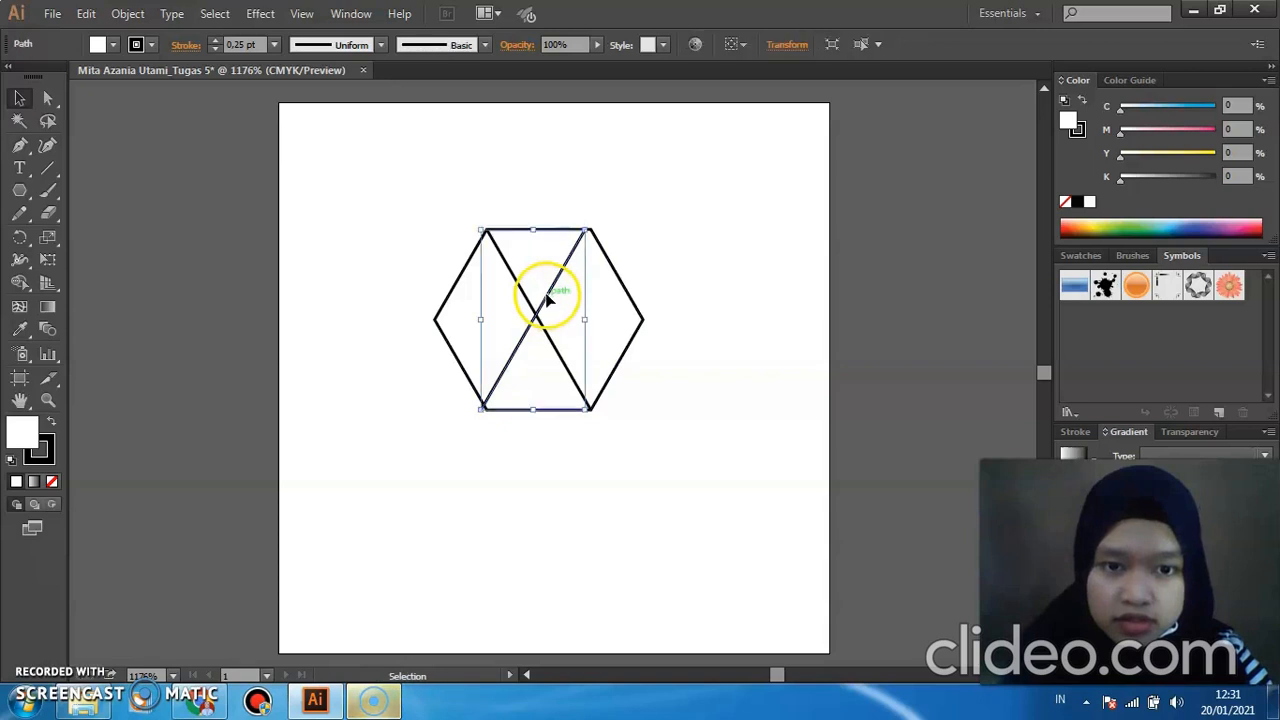
pyautogui.moveTo(547, 301); pyautogui.dragTo(551, 301)
pyautogui.press('shift')
pyautogui.click(552, 486)
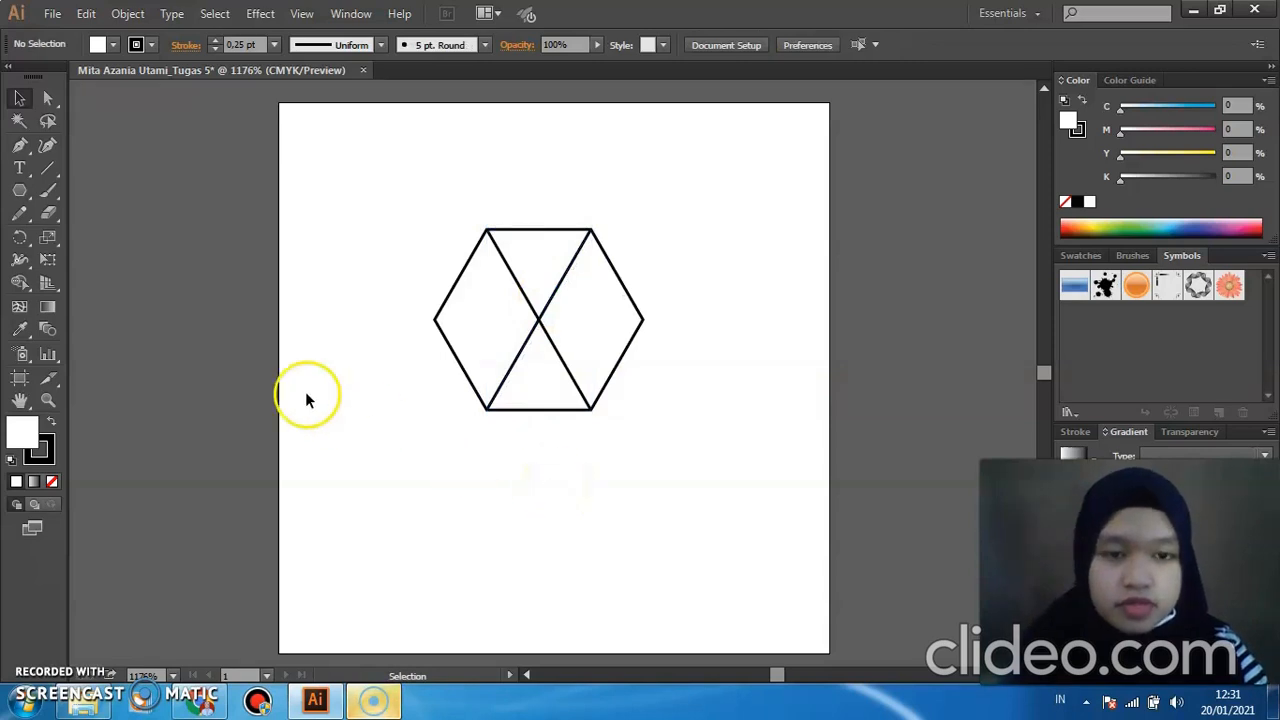
# Draw a horizontal line with the Pen tool from the hexagon's left corner to its right corner and deselect it.
pyautogui.click(19, 144)
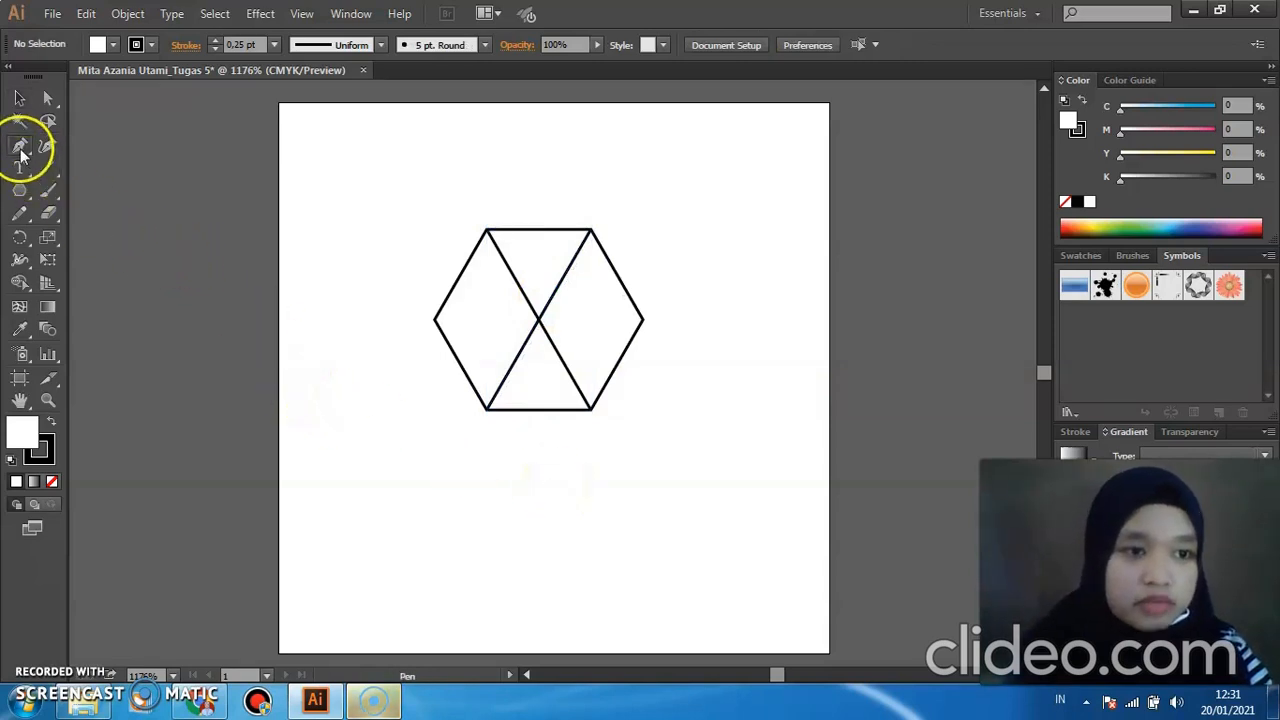
pyautogui.click(435, 320)
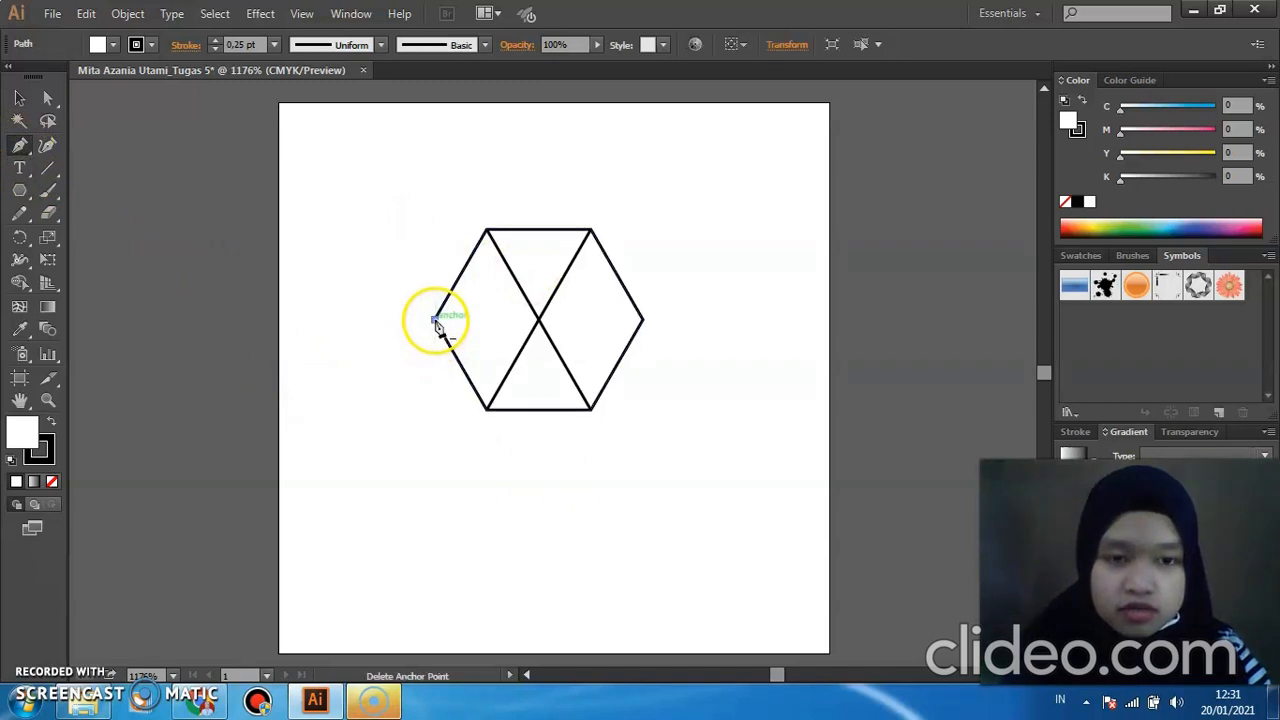
pyautogui.click(643, 321)
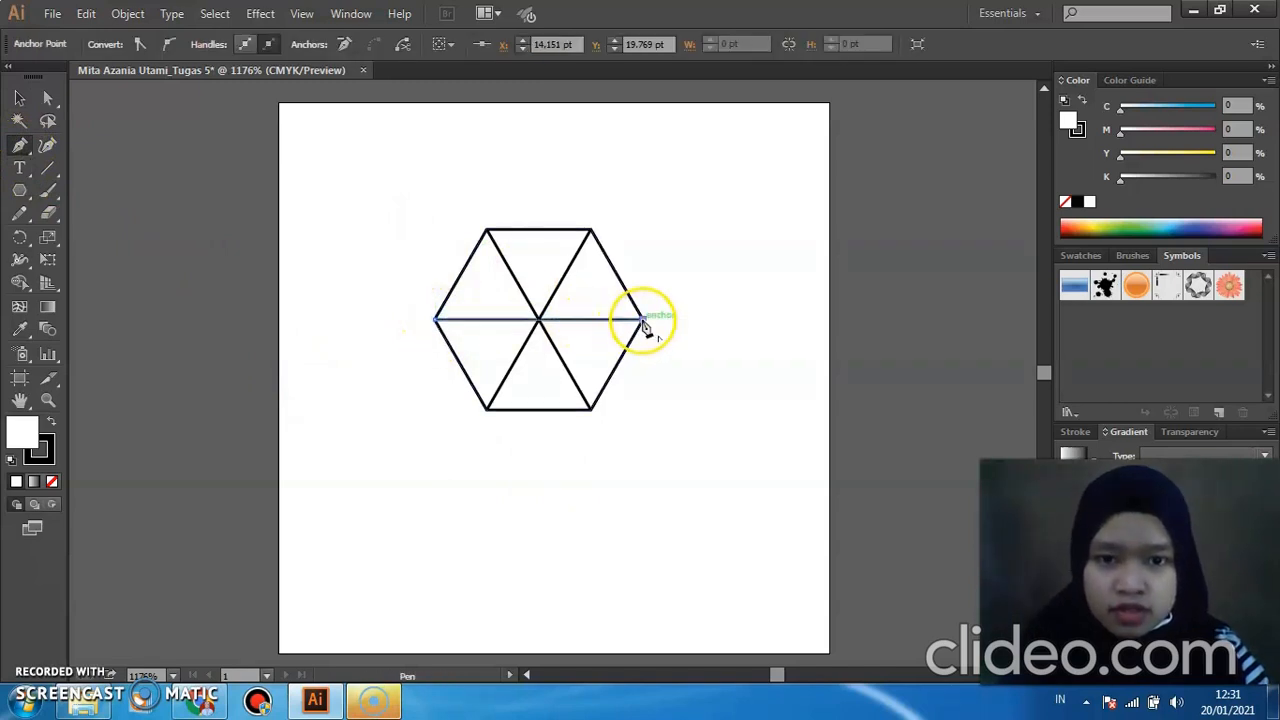
pyautogui.click(19, 97)
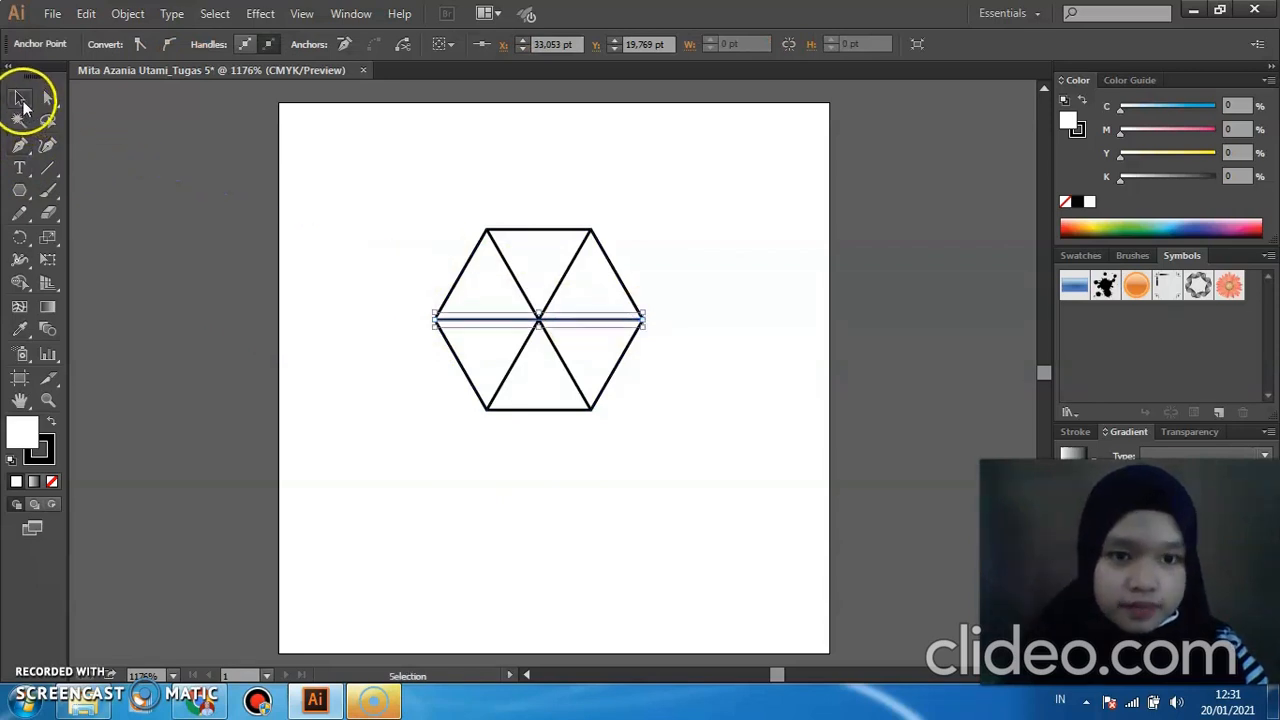
pyautogui.click(301, 286)
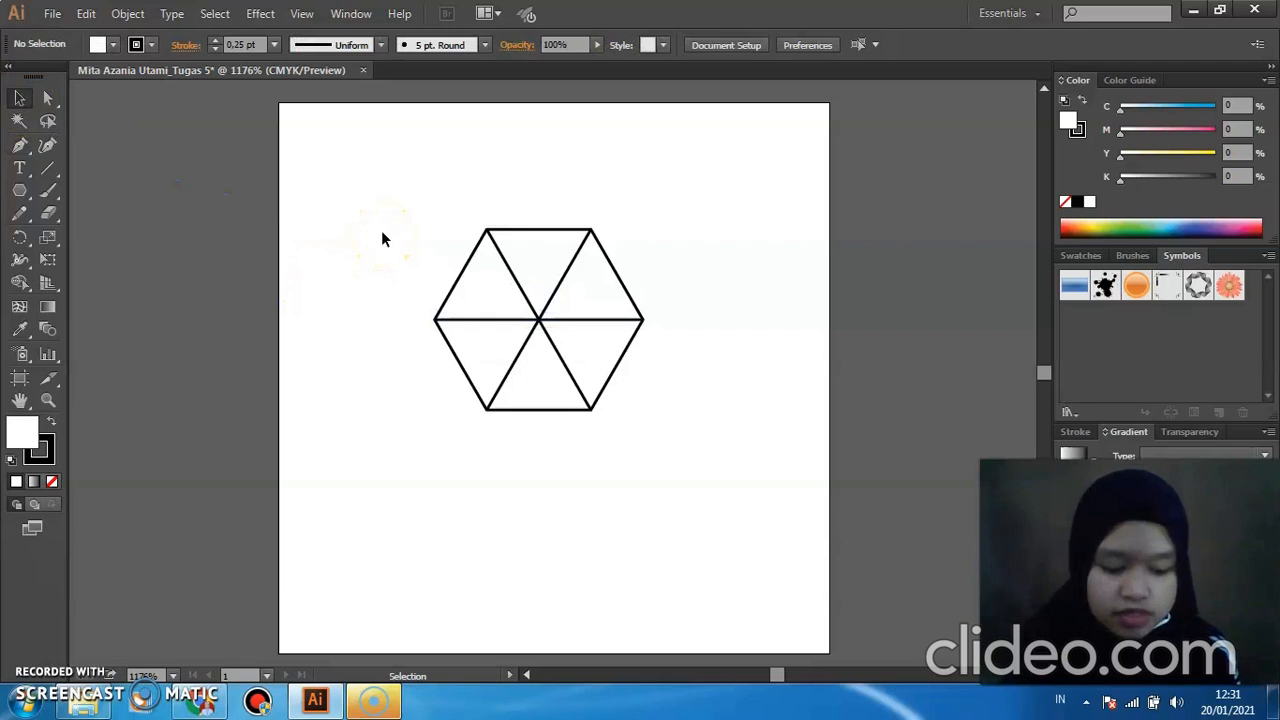
# Divide the hexagon along all three crossing lines with the Pathfinder Divide operation.
pyautogui.moveTo(383, 209); pyautogui.dragTo(706, 440)
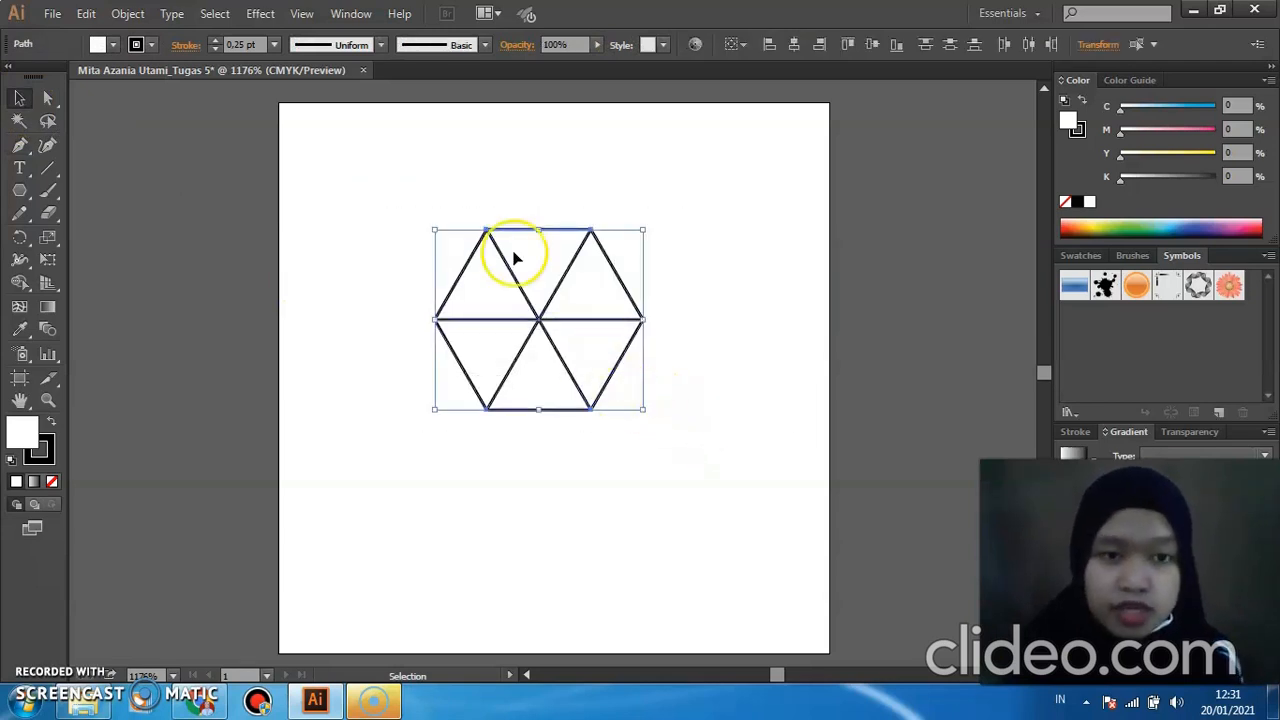
pyautogui.click(345, 12)
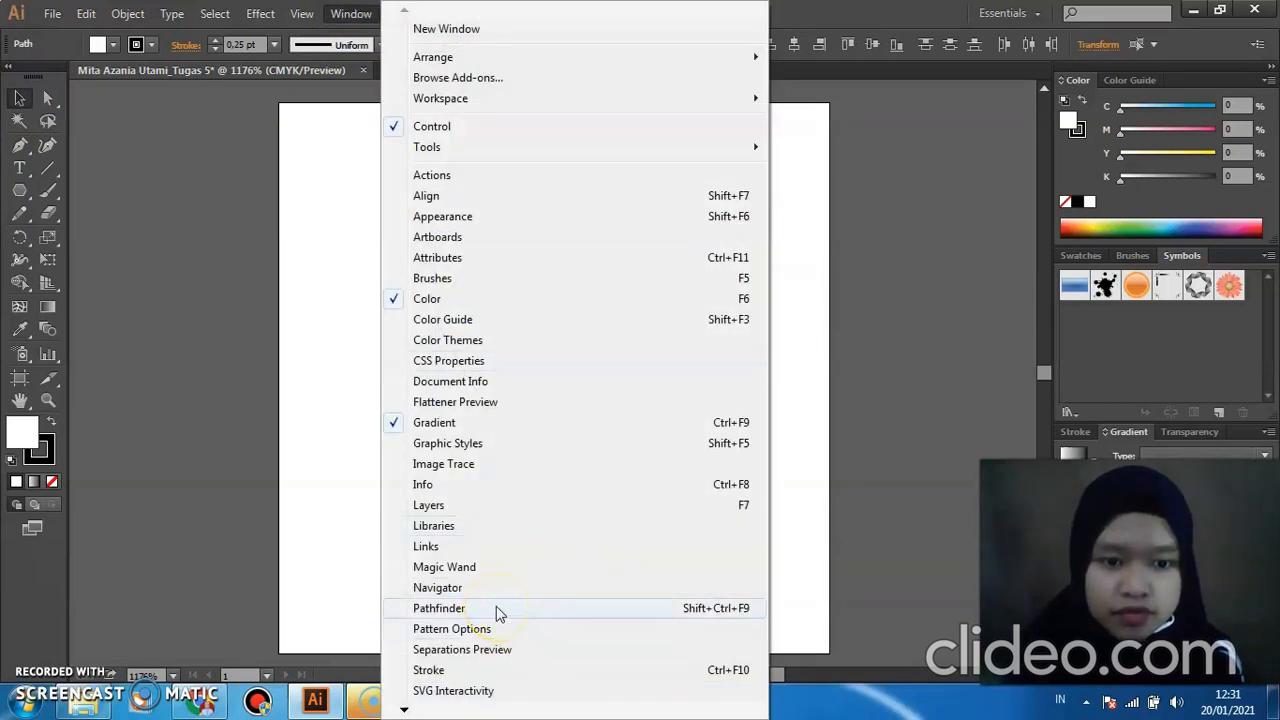
pyautogui.click(499, 608)
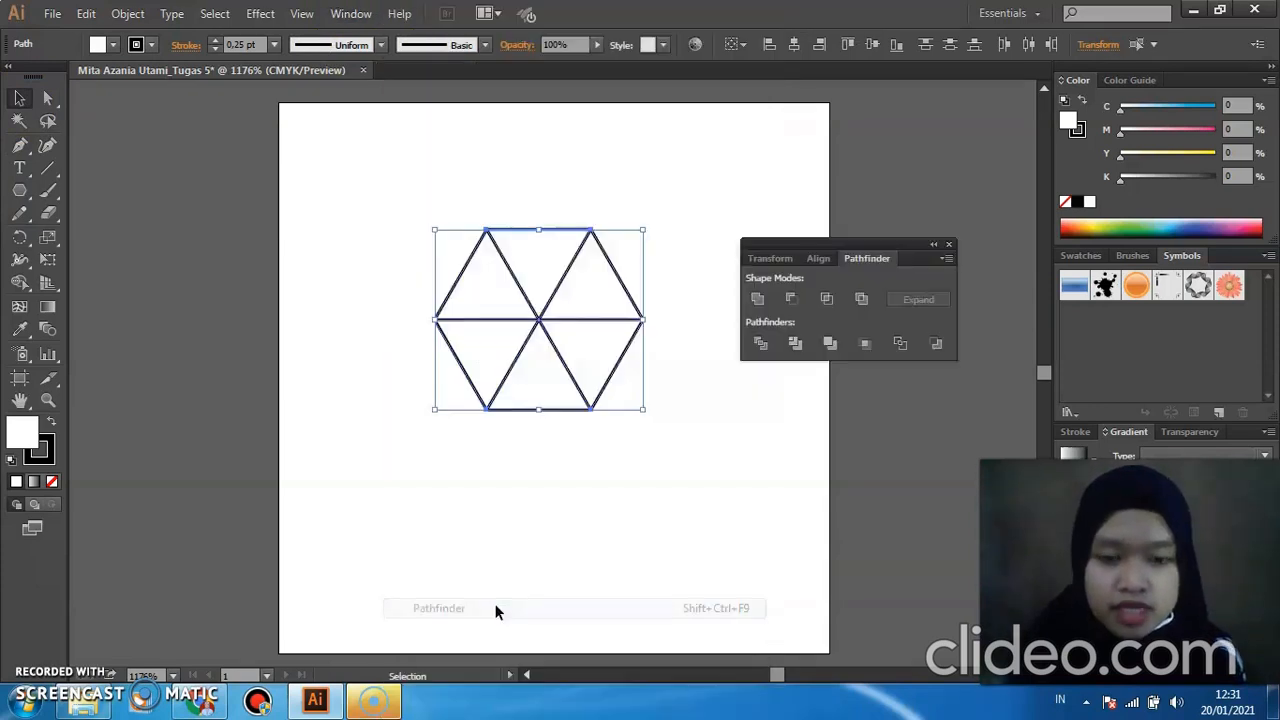
pyautogui.click(762, 343)
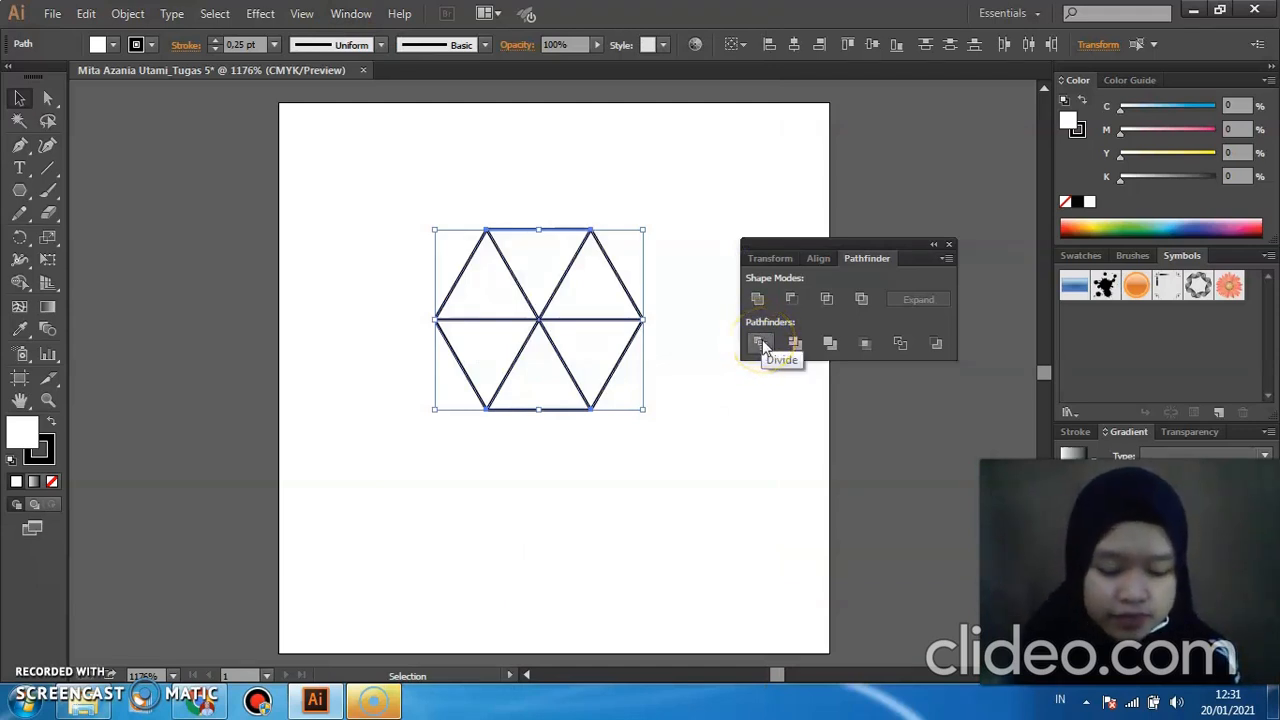
pyautogui.click(762, 343)
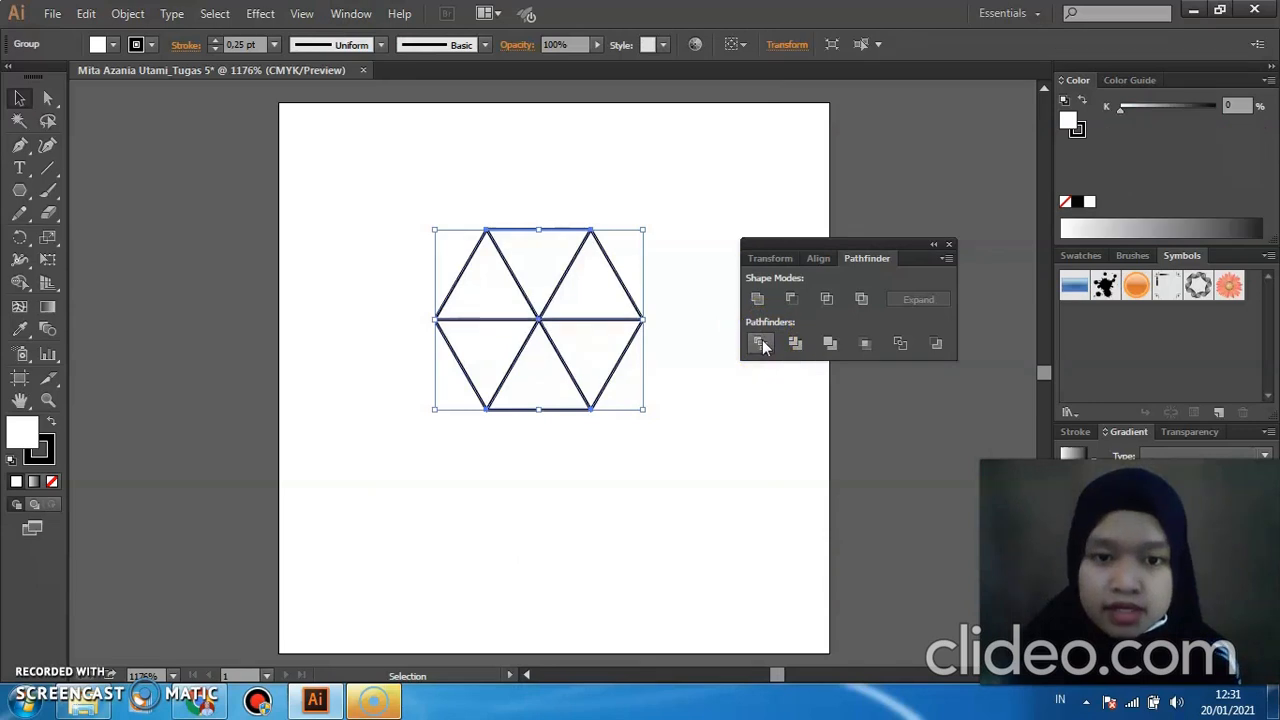
pyautogui.click(595, 440)
# Ungroup the divided hexagon and delete its two left triangles.
pyautogui.moveTo(418, 214); pyautogui.dragTo(668, 413)
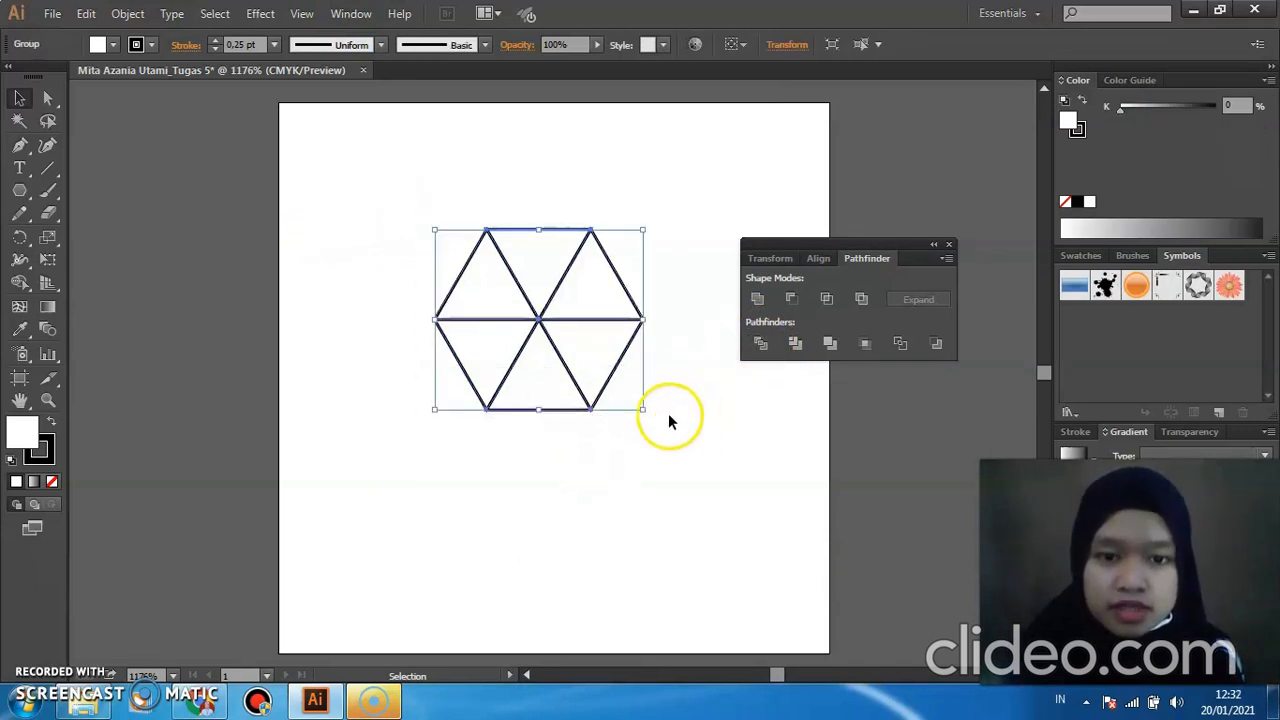
pyautogui.rightClick(594, 404)
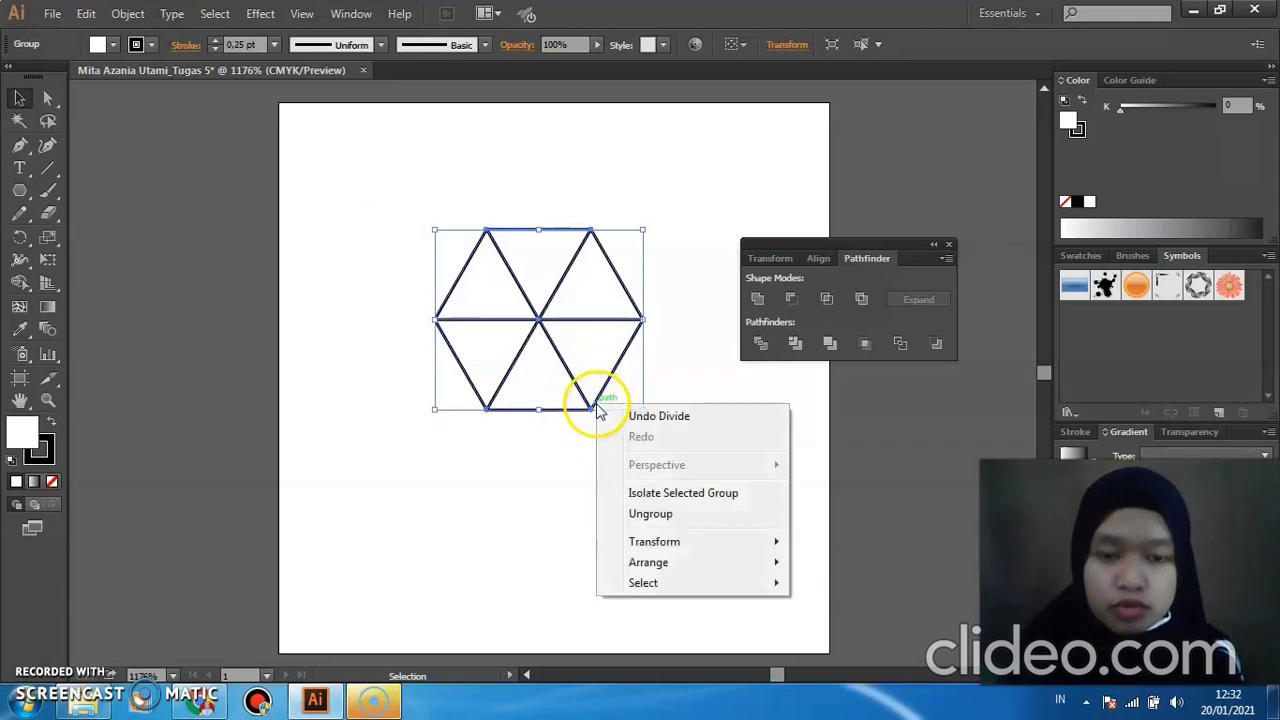
pyautogui.click(668, 516)
pyautogui.click(496, 454)
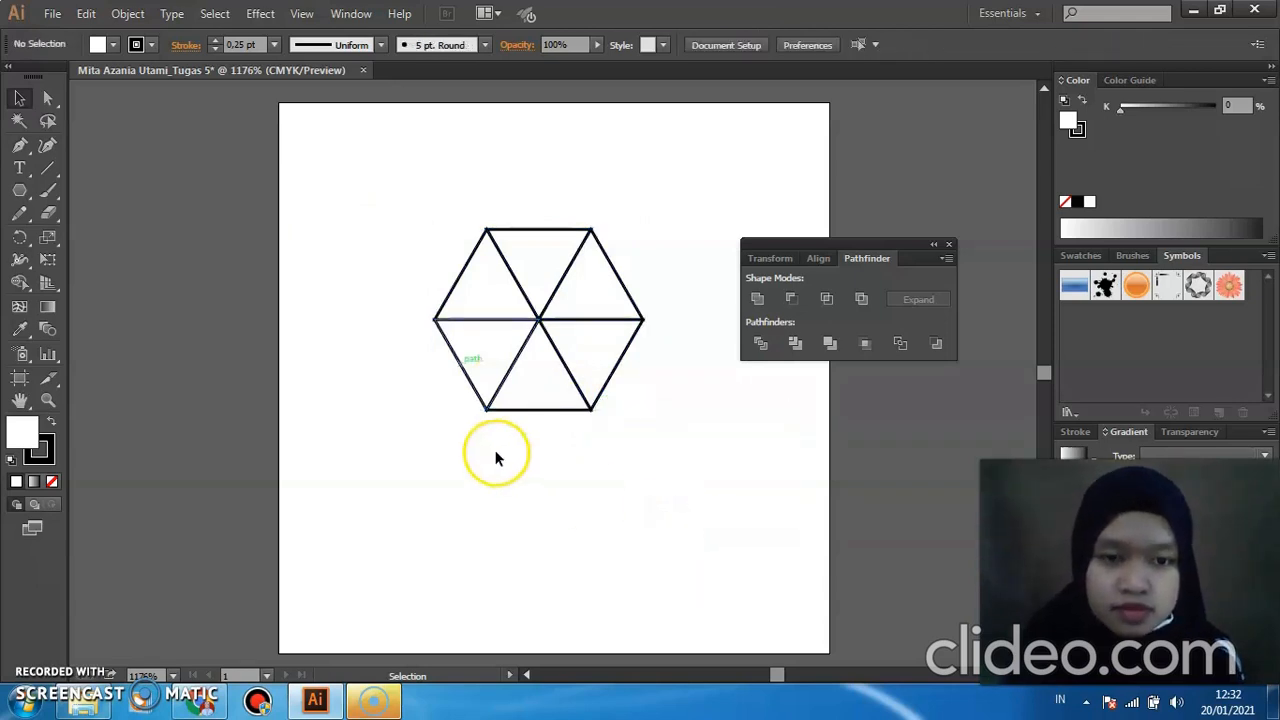
pyautogui.moveTo(438, 250); pyautogui.dragTo(464, 358)
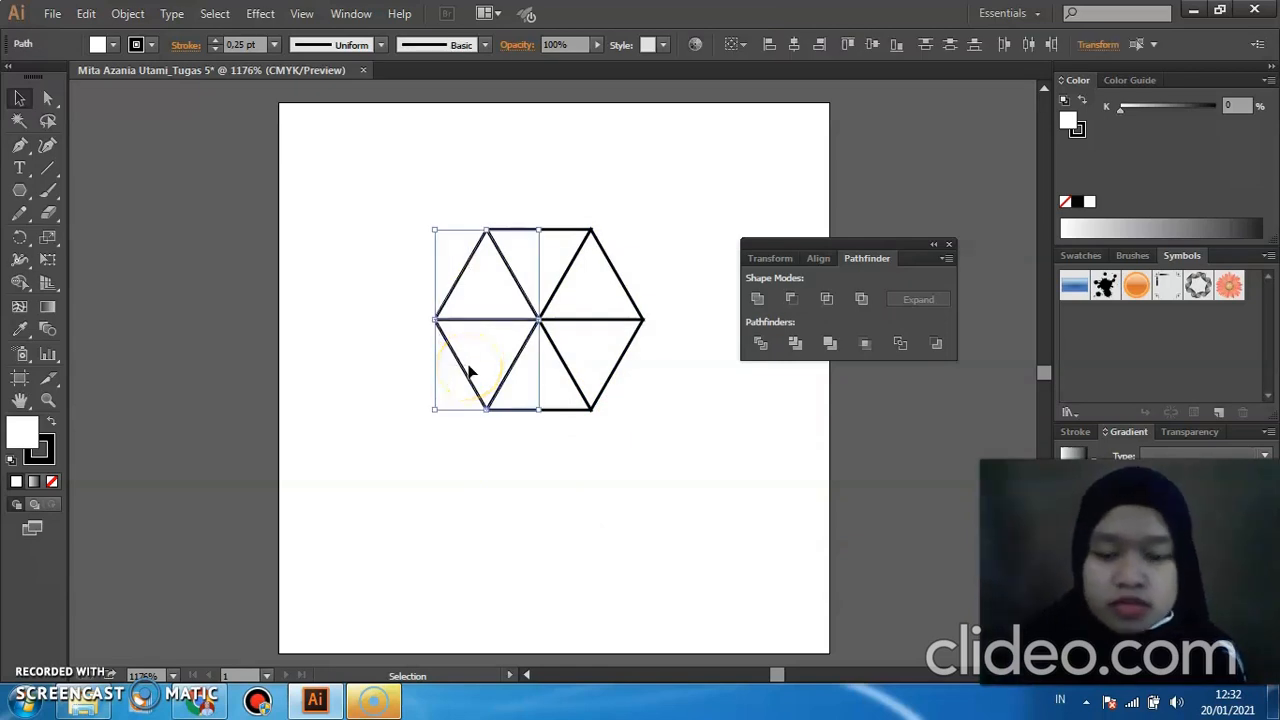
pyautogui.press('Delete')
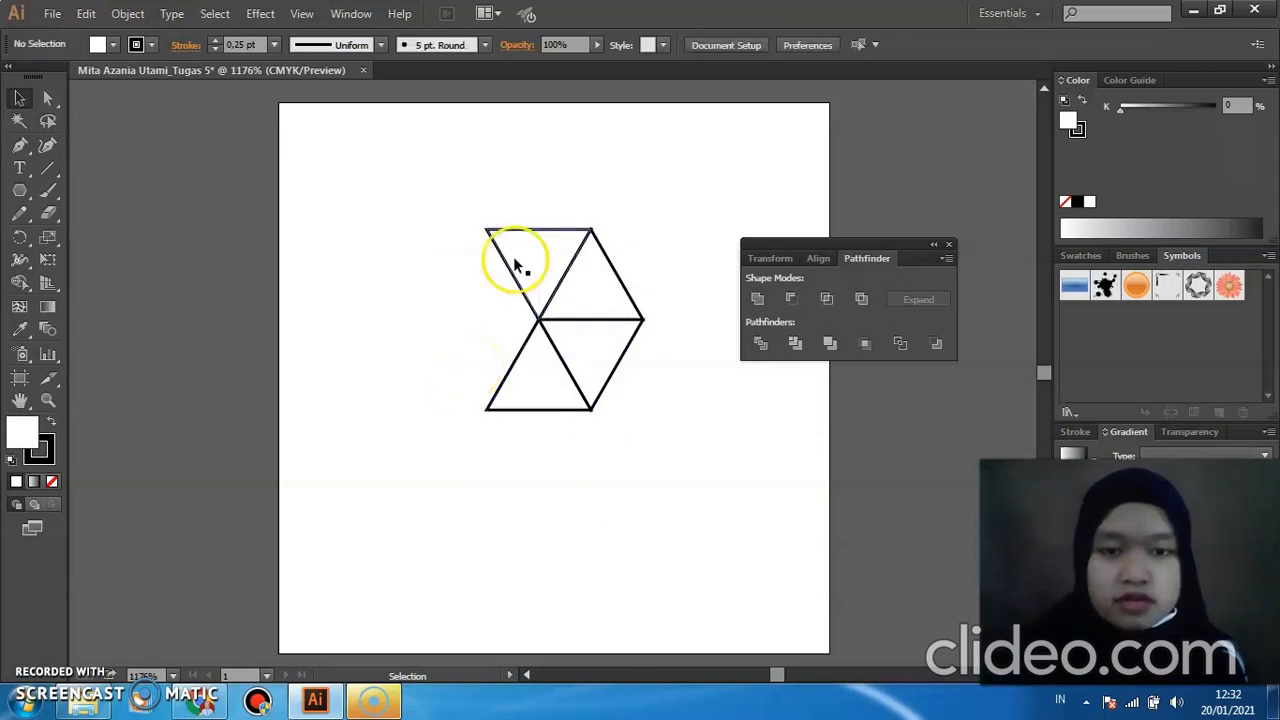
# Move the two upper triangles together straight up, leaving a narrow gap above the lower pair.
pyautogui.moveTo(461, 242); pyautogui.dragTo(682, 284)
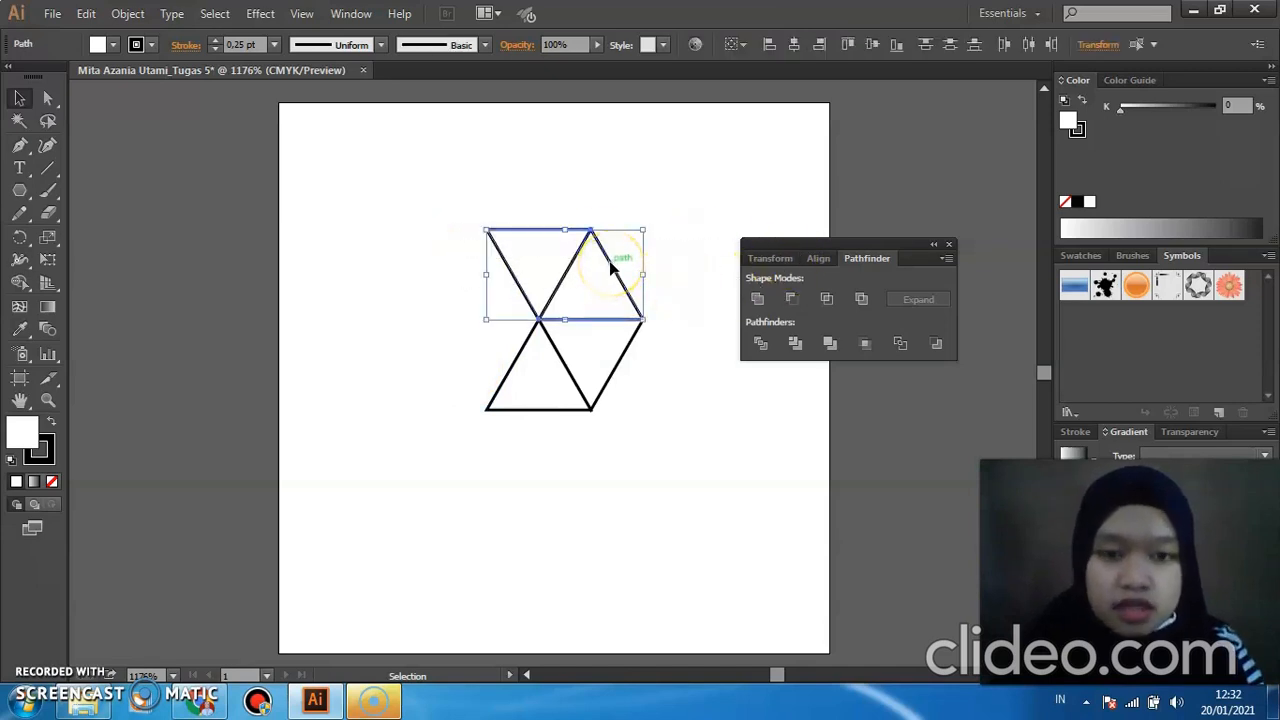
pyautogui.click(632, 262)
pyautogui.click(531, 227)
pyautogui.moveTo(468, 220); pyautogui.dragTo(617, 277)
pyautogui.click(620, 285)
pyautogui.moveTo(643, 337); pyautogui.dragTo(649, 368)
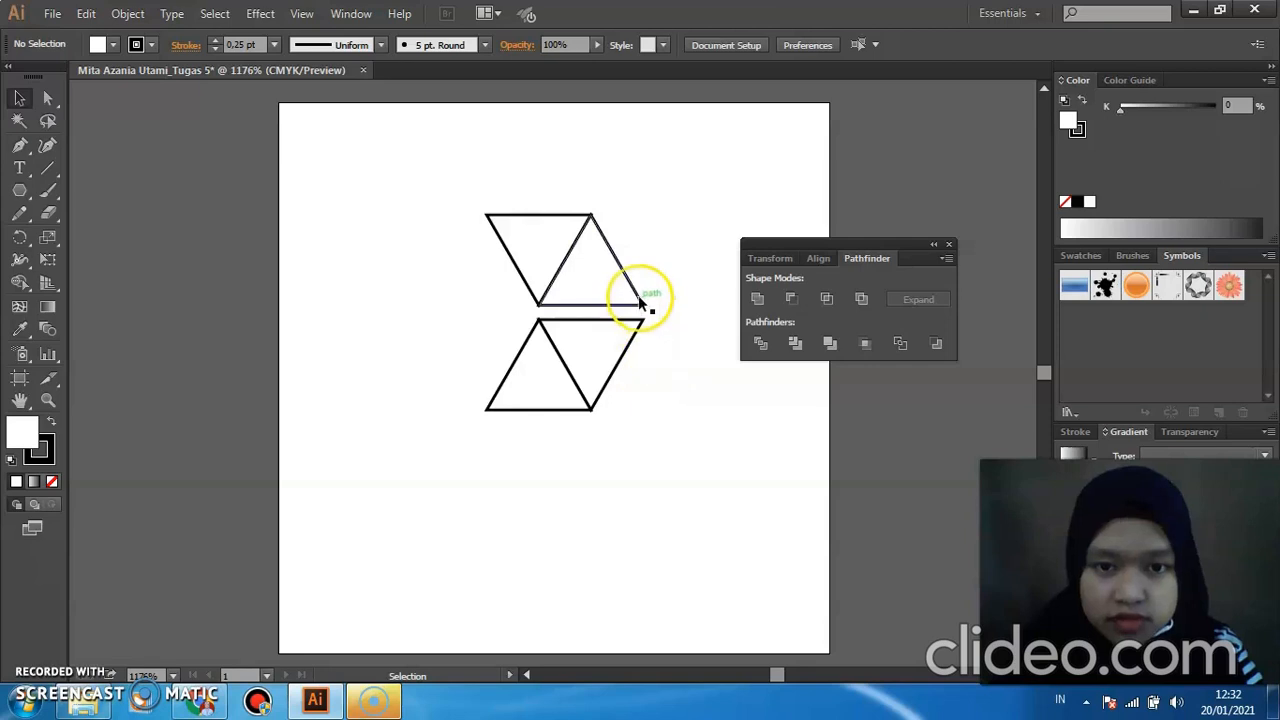
pyautogui.moveTo(474, 236); pyautogui.dragTo(625, 273)
pyautogui.click(655, 311)
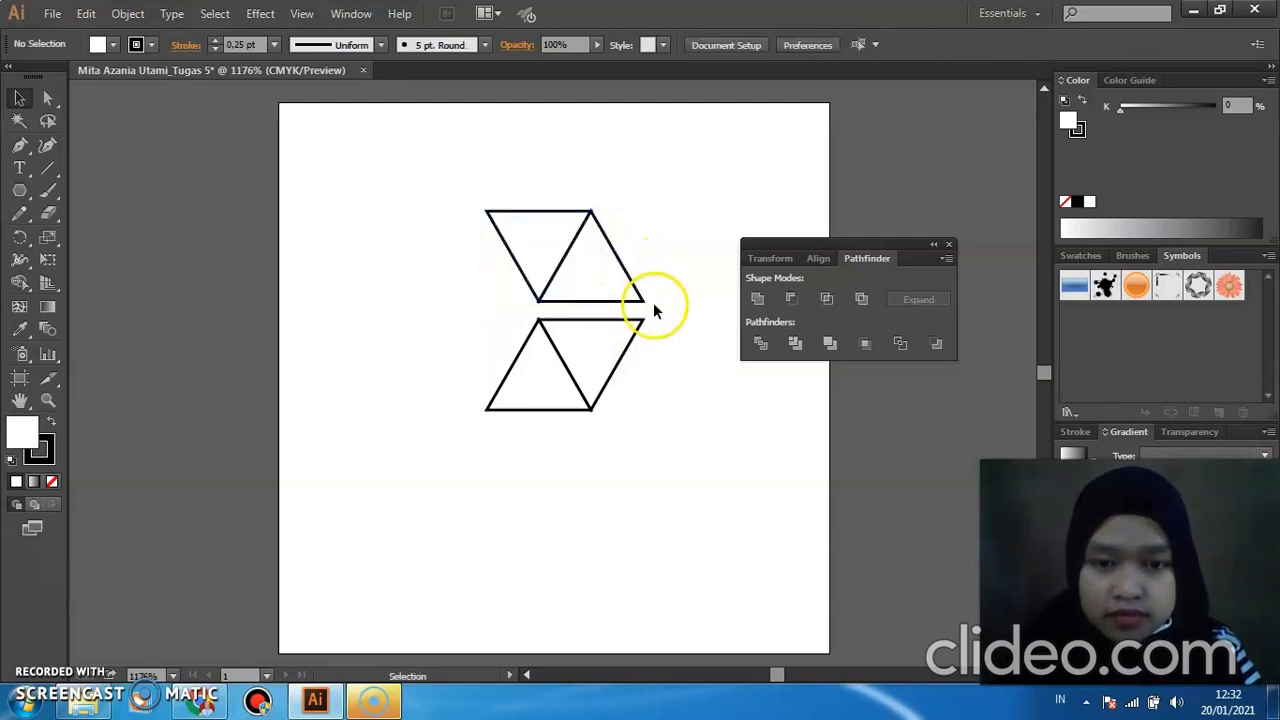
pyautogui.moveTo(427, 248); pyautogui.dragTo(626, 283)
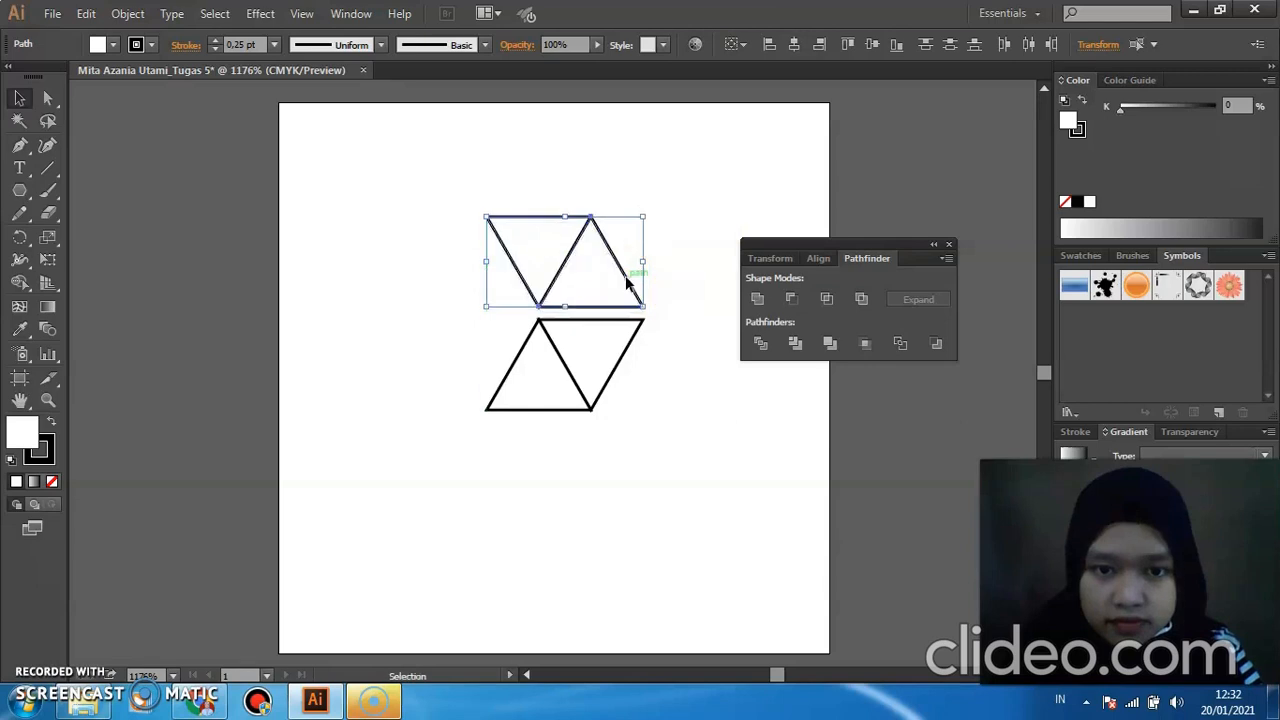
pyautogui.click(660, 325)
# Unite the two upper triangles into a single parallelogram.
pyautogui.click(578, 248)
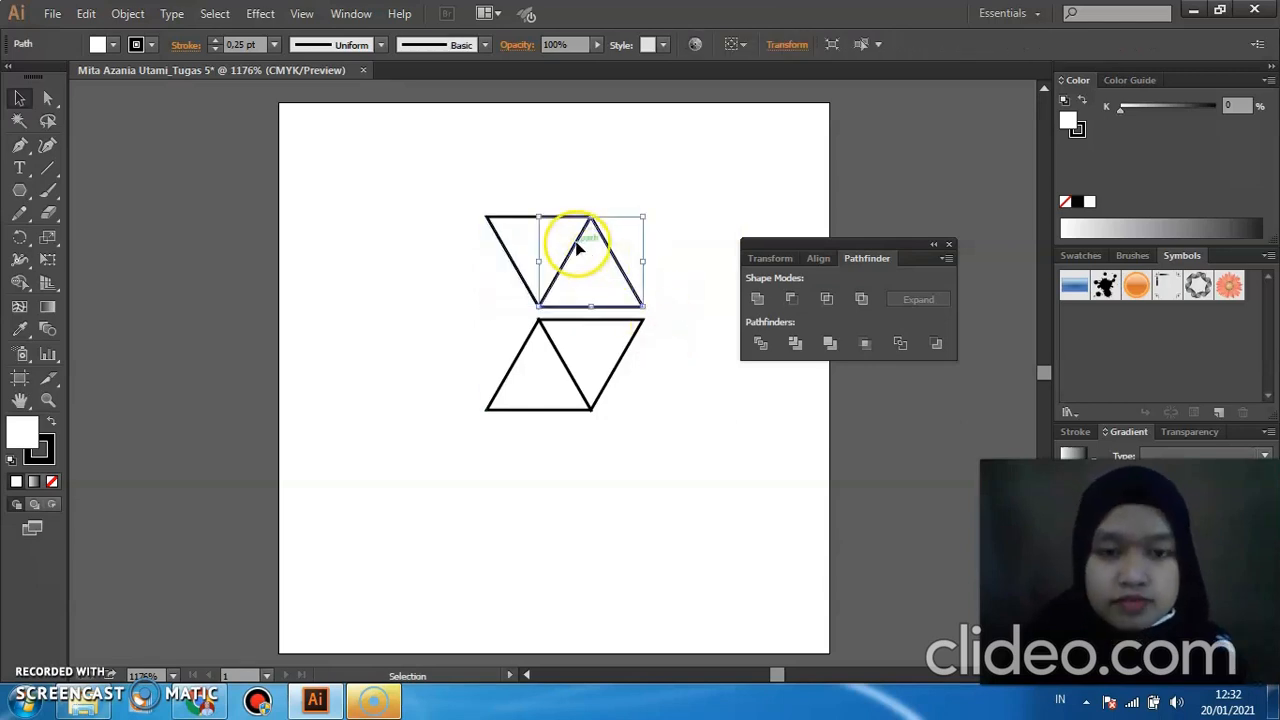
pyautogui.moveTo(484, 243); pyautogui.dragTo(705, 234)
pyautogui.click(764, 298)
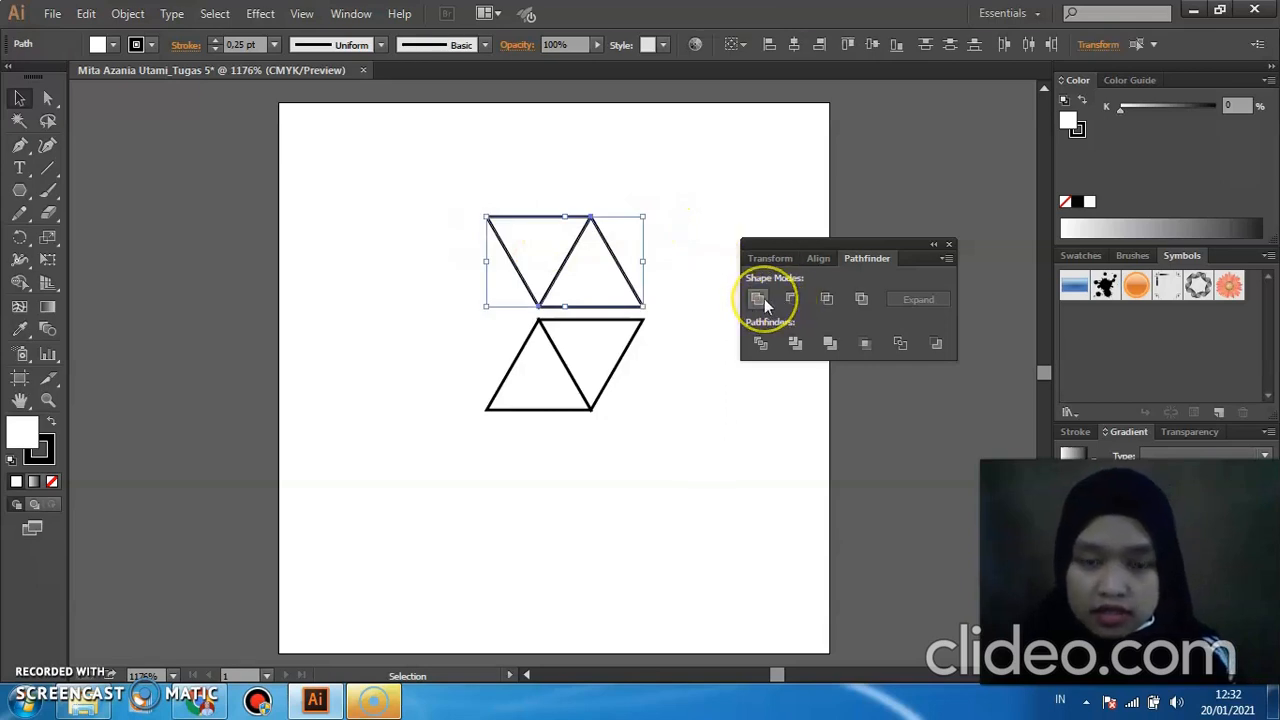
pyautogui.click(635, 415)
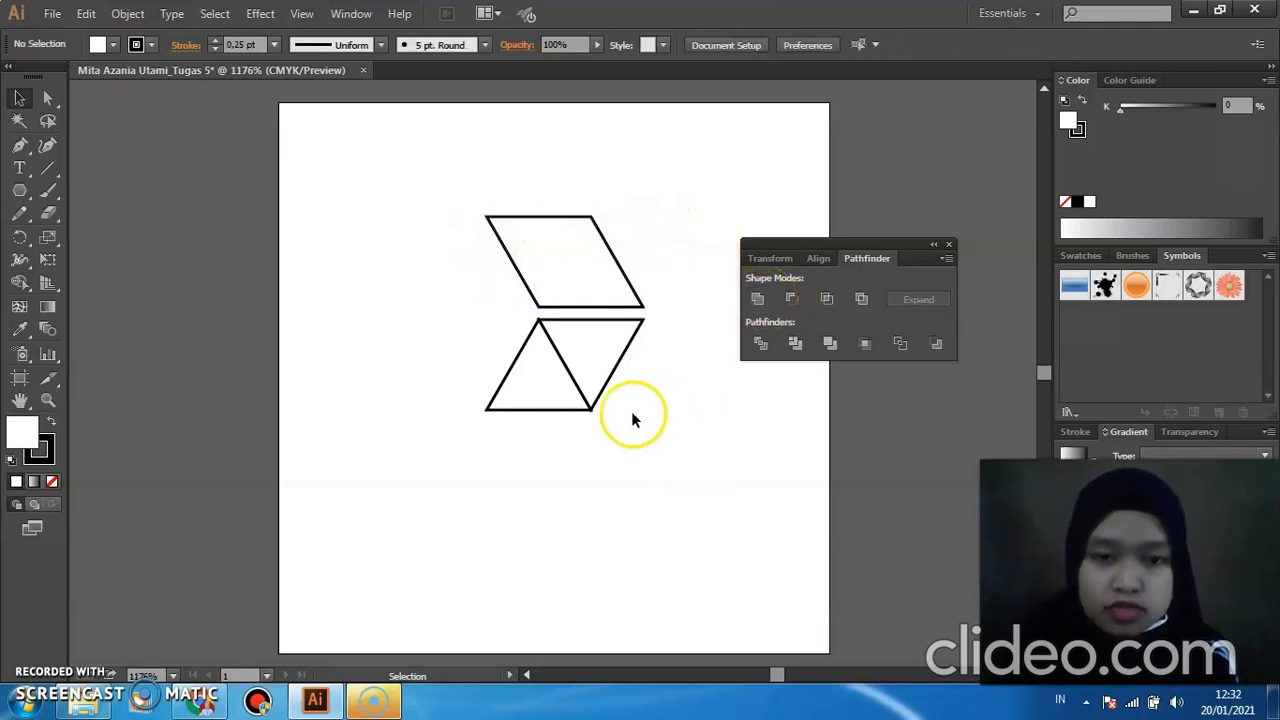
# Unite the two lower triangles into a second parallelogram and deselect it.
pyautogui.moveTo(487, 360); pyautogui.dragTo(652, 420)
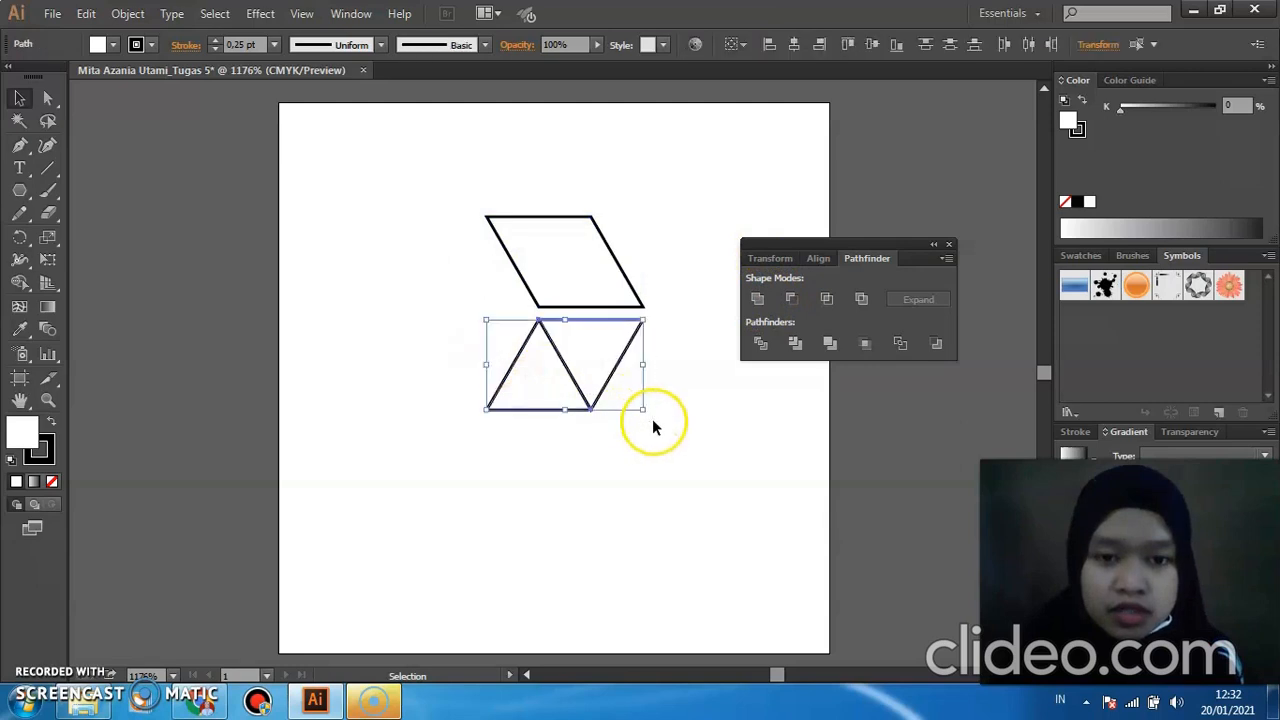
pyautogui.click(757, 300)
pyautogui.click(700, 382)
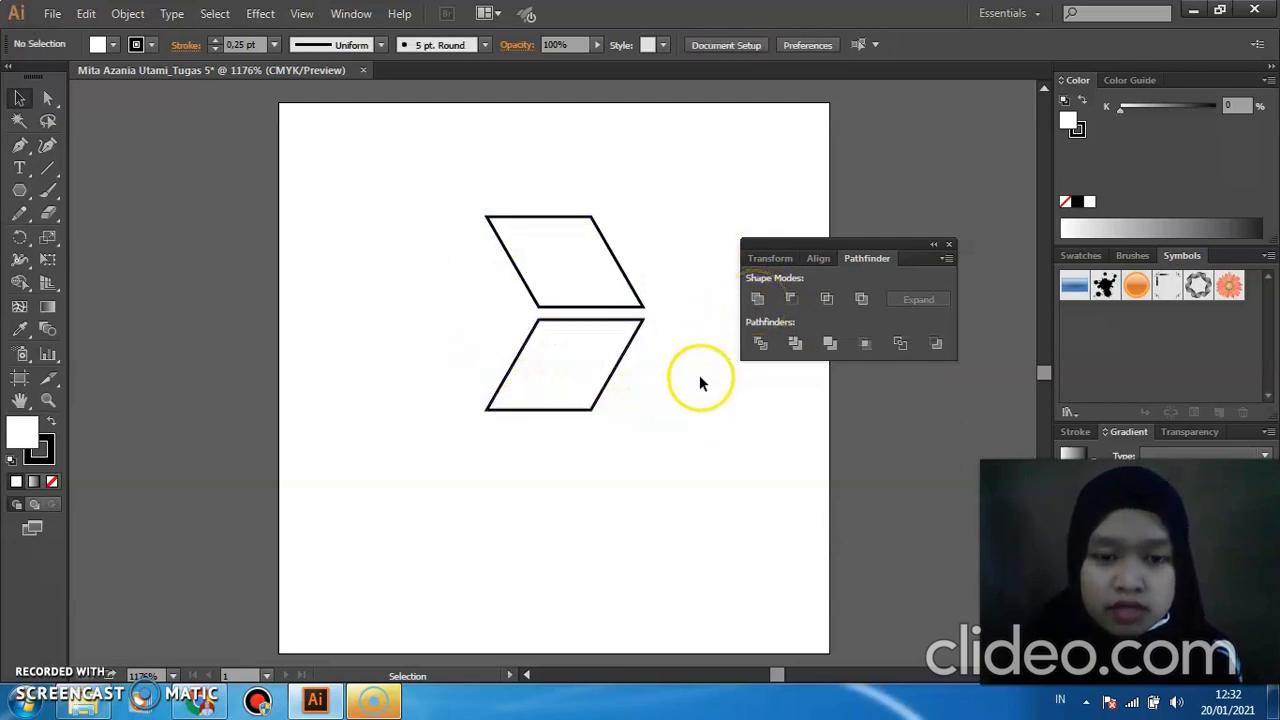
pyautogui.click(608, 383)
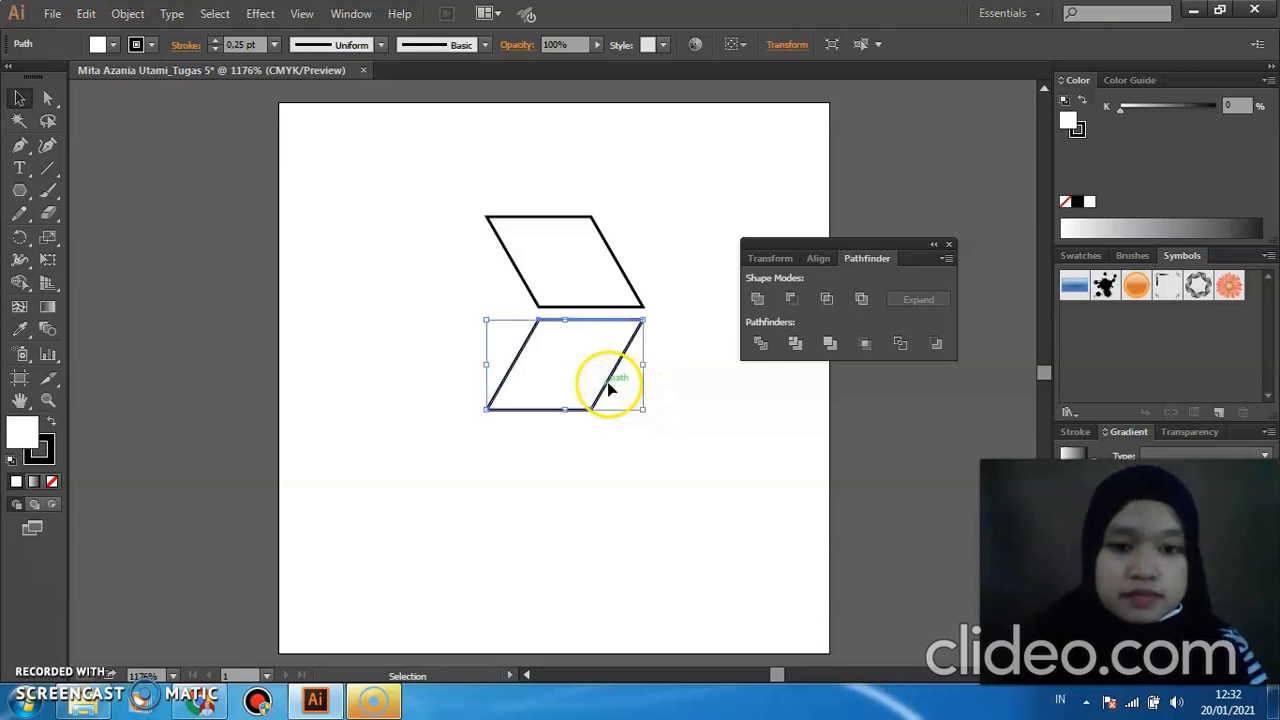
pyautogui.click(622, 444)
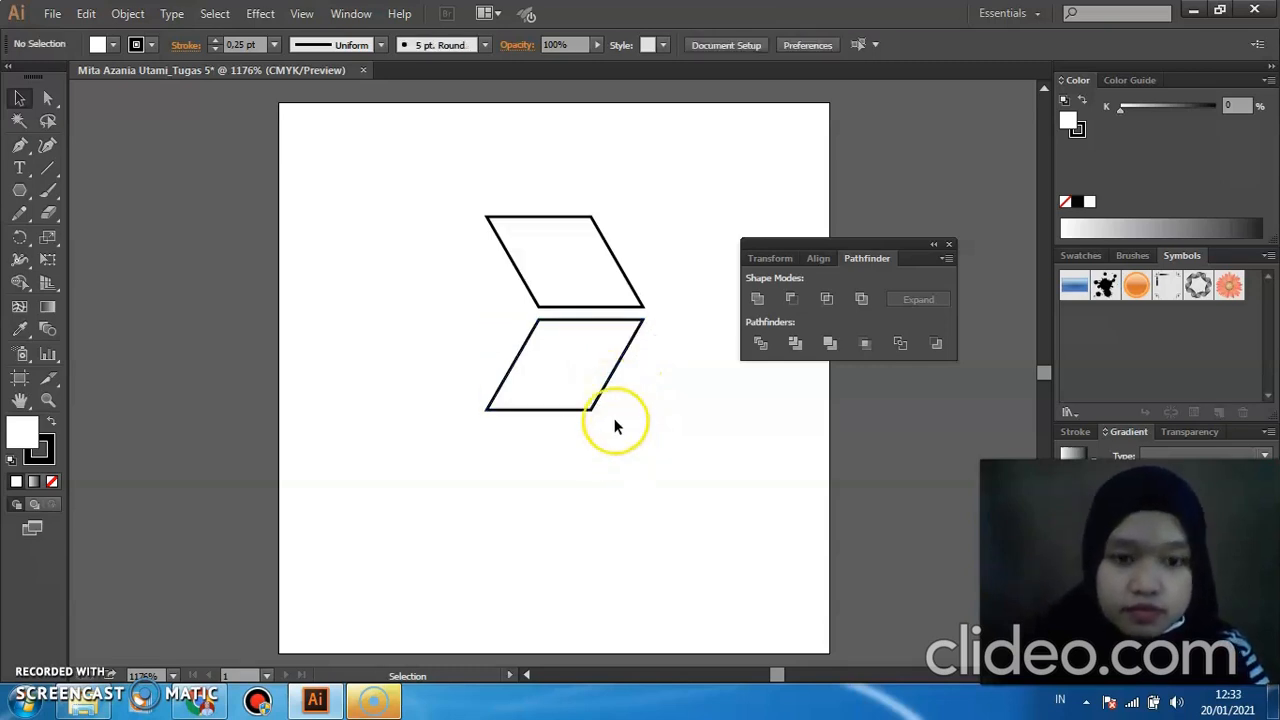
pyautogui.moveTo(603, 393); pyautogui.dragTo(483, 393)
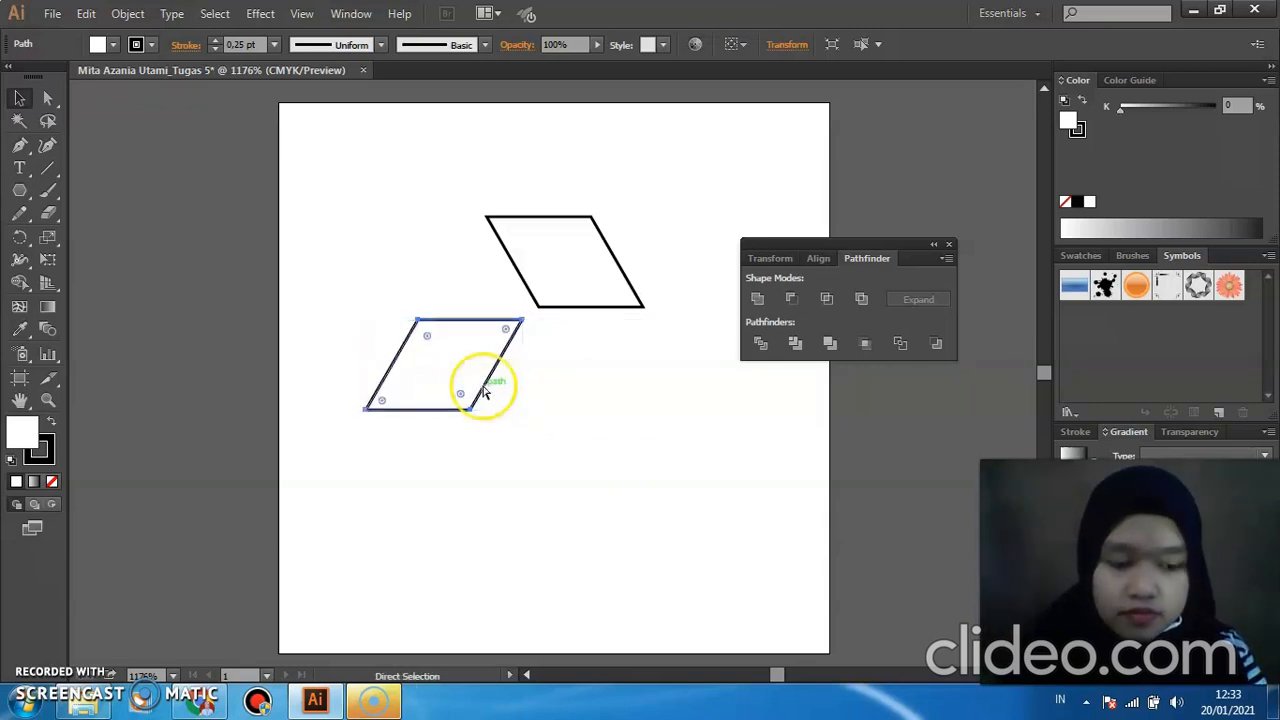
pyautogui.hotkey('ctrl', 'z')
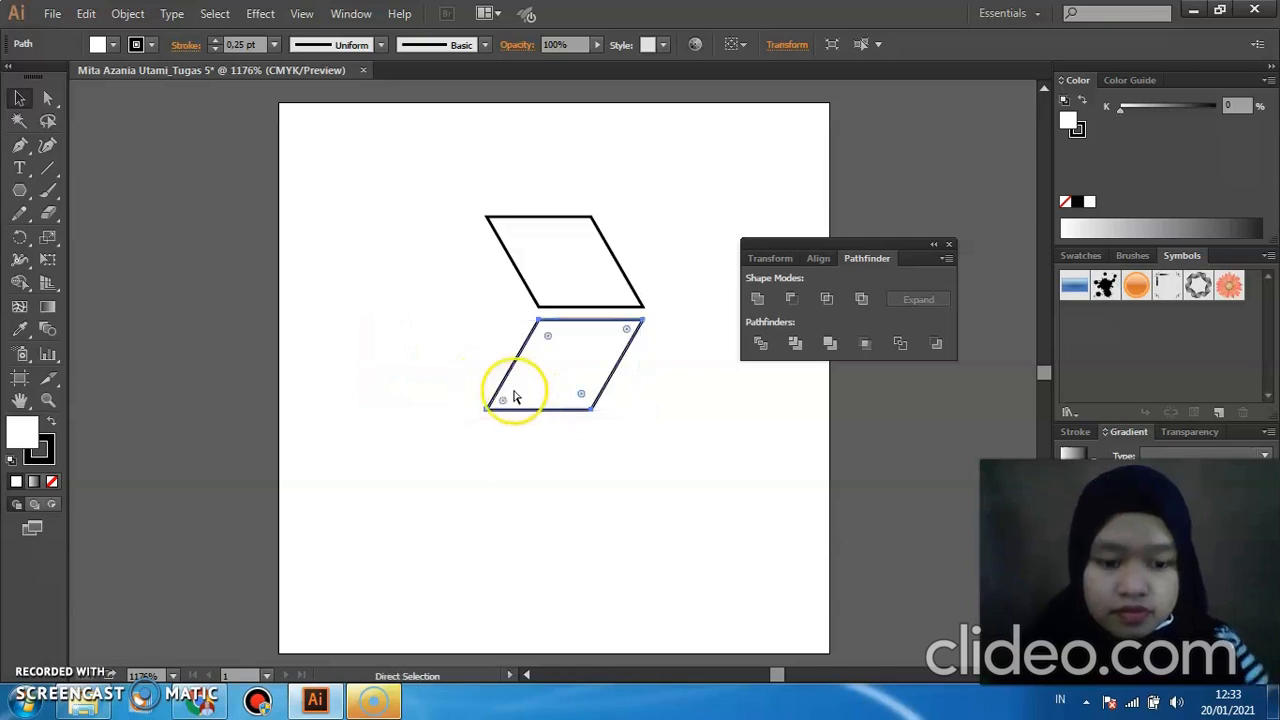
# Paste a copy of the lower parallelogram and place it level with the original on its left, separated by a narrow gap.
pyautogui.click(530, 459)
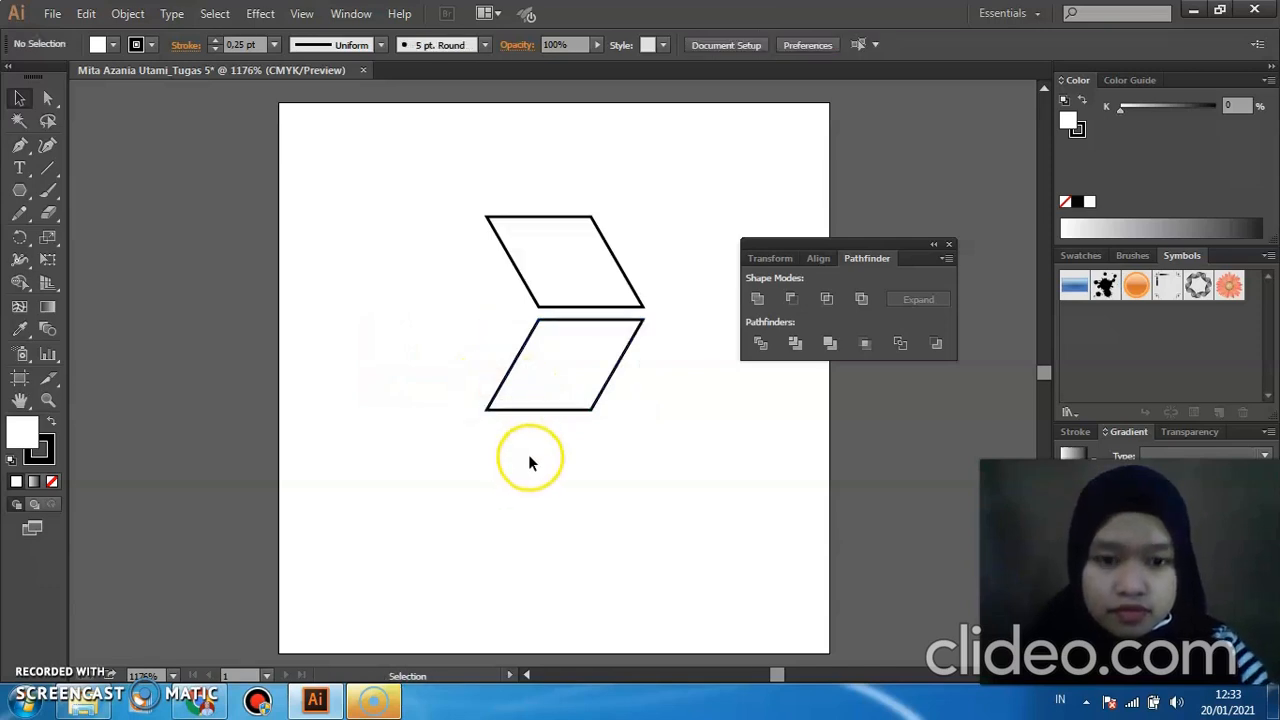
pyautogui.hotkey('ctrl', 'v')
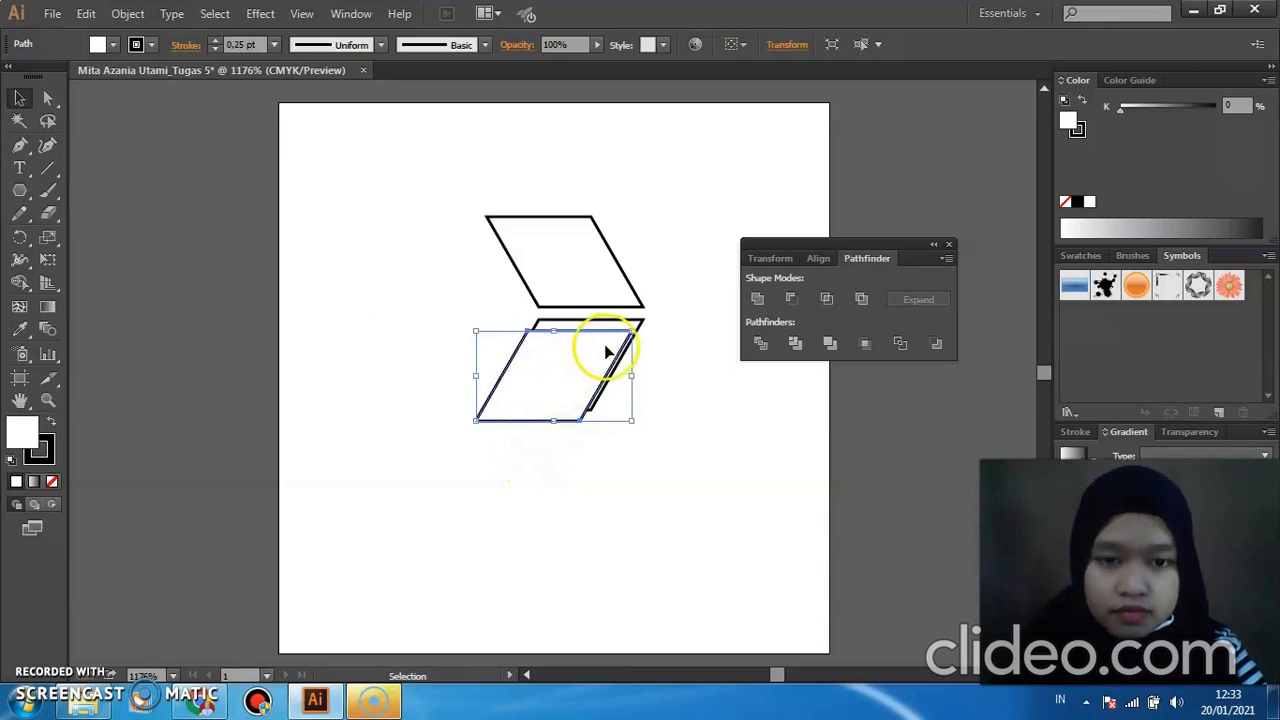
pyautogui.moveTo(617, 360); pyautogui.dragTo(512, 345)
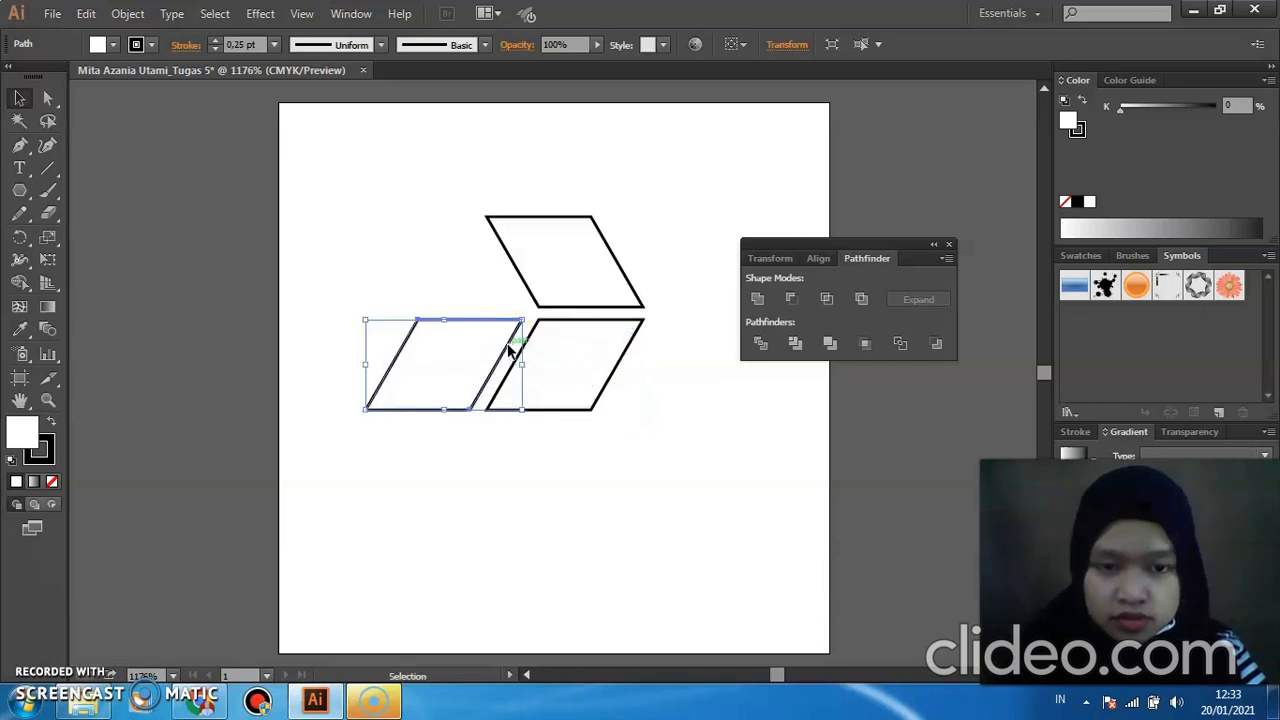
# Move the upper parallelogram slightly up to widen the gap above the lower one, and deselect it.
pyautogui.click(621, 305)
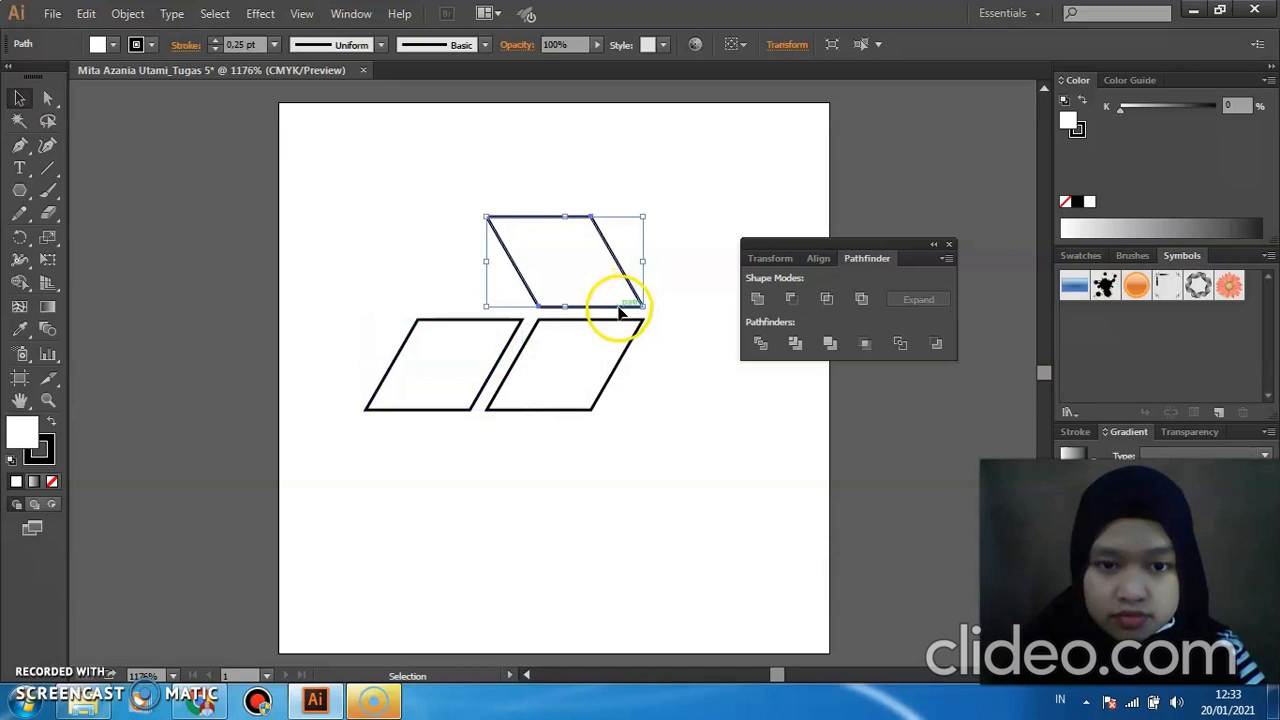
pyautogui.moveTo(619, 312); pyautogui.dragTo(620, 308)
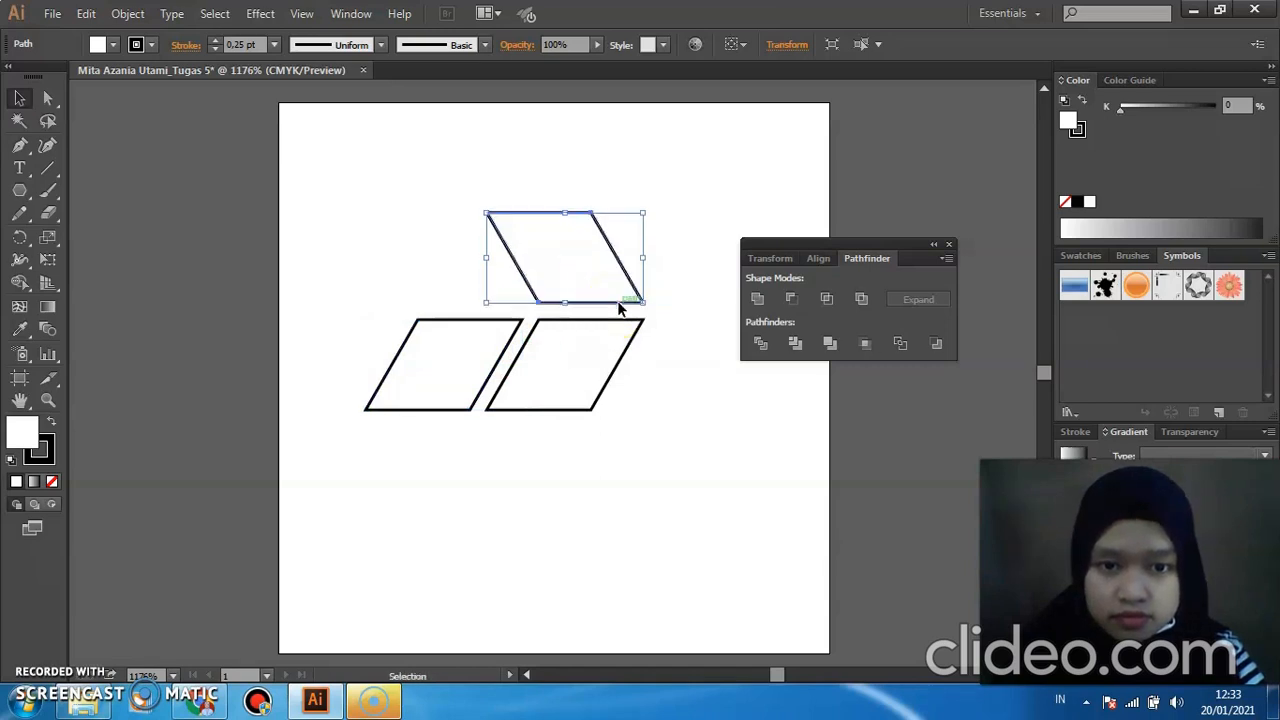
pyautogui.click(625, 470)
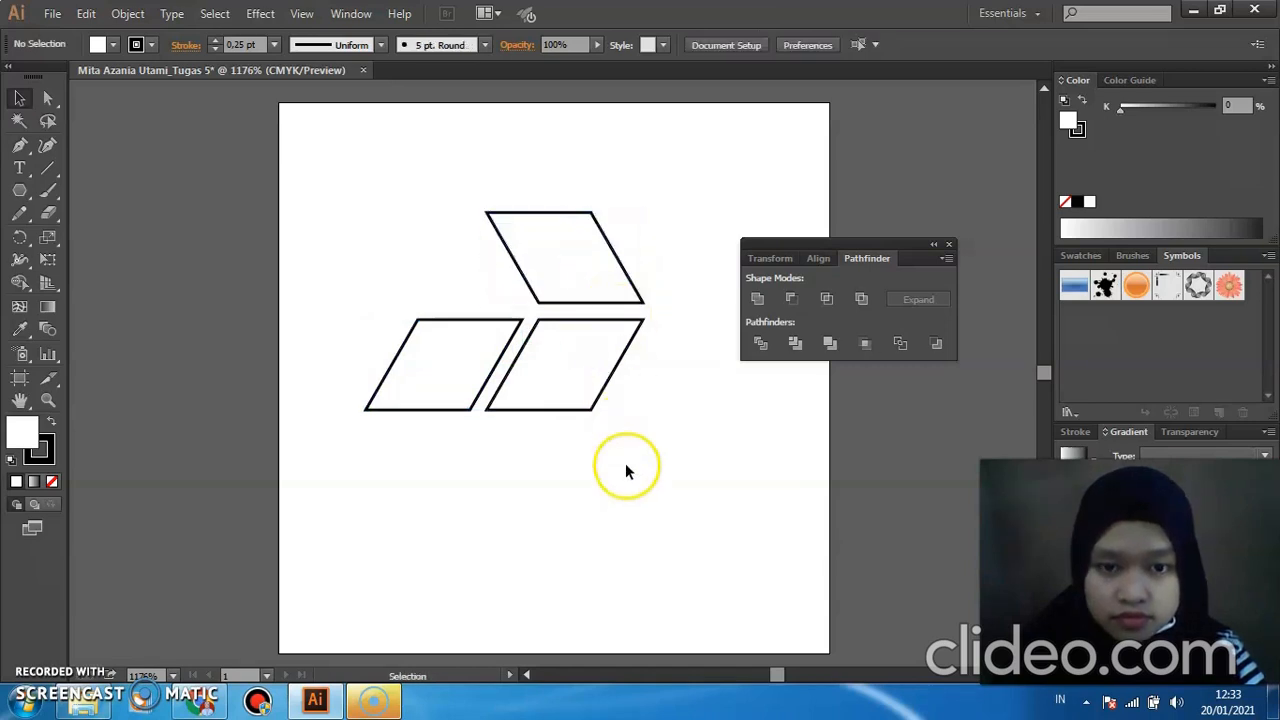
# Move the left parallelogram slightly further left to widen the gap beside its neighbour, and deselect it.
pyautogui.click(463, 407)
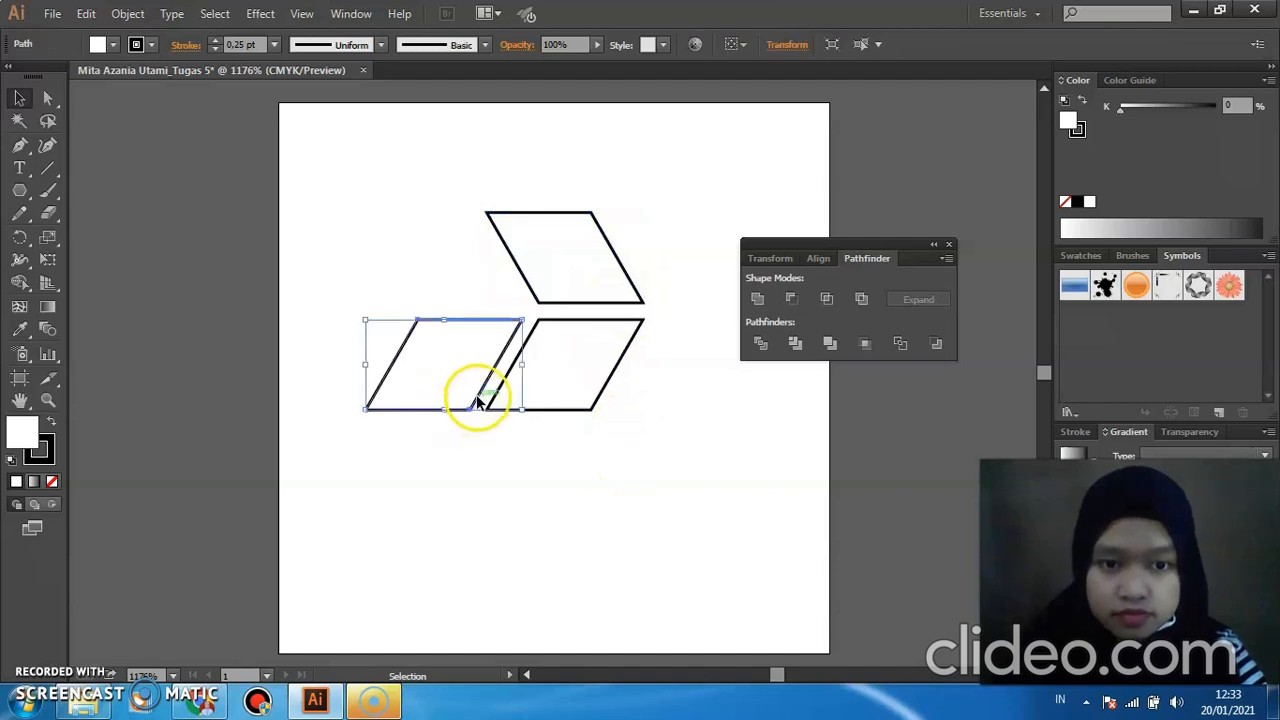
pyautogui.moveTo(478, 400); pyautogui.dragTo(471, 396)
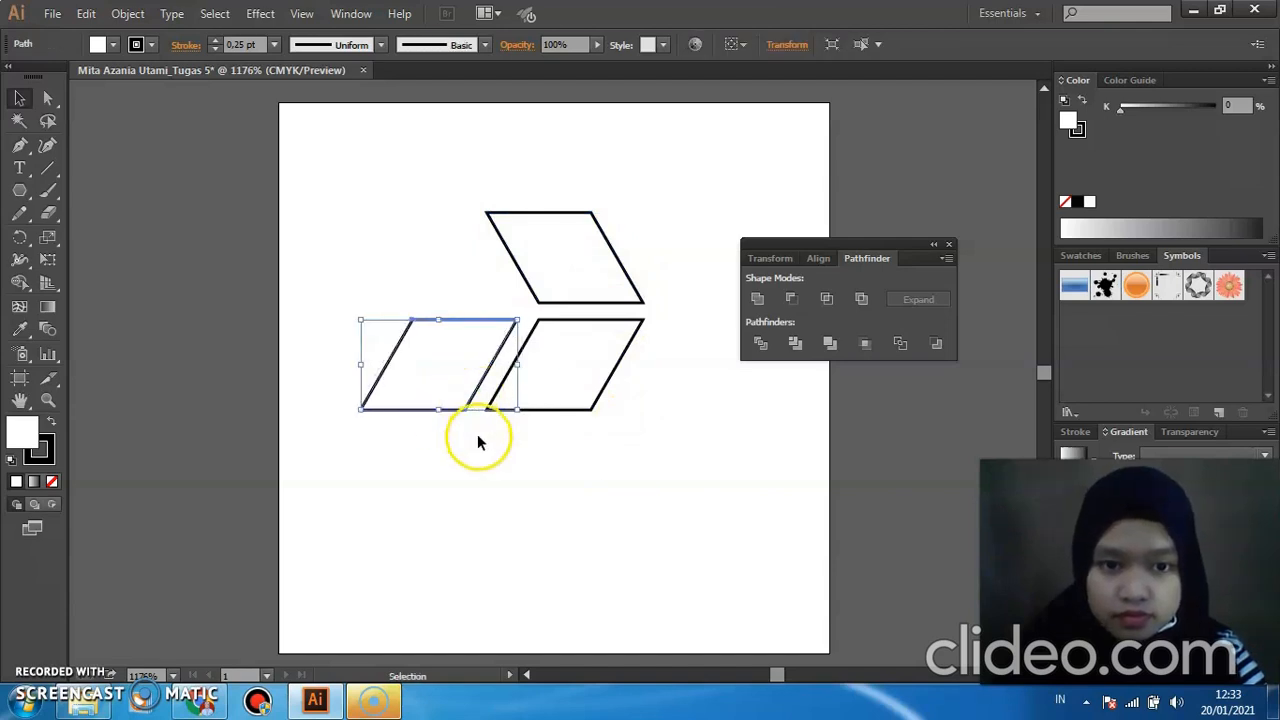
pyautogui.click(478, 443)
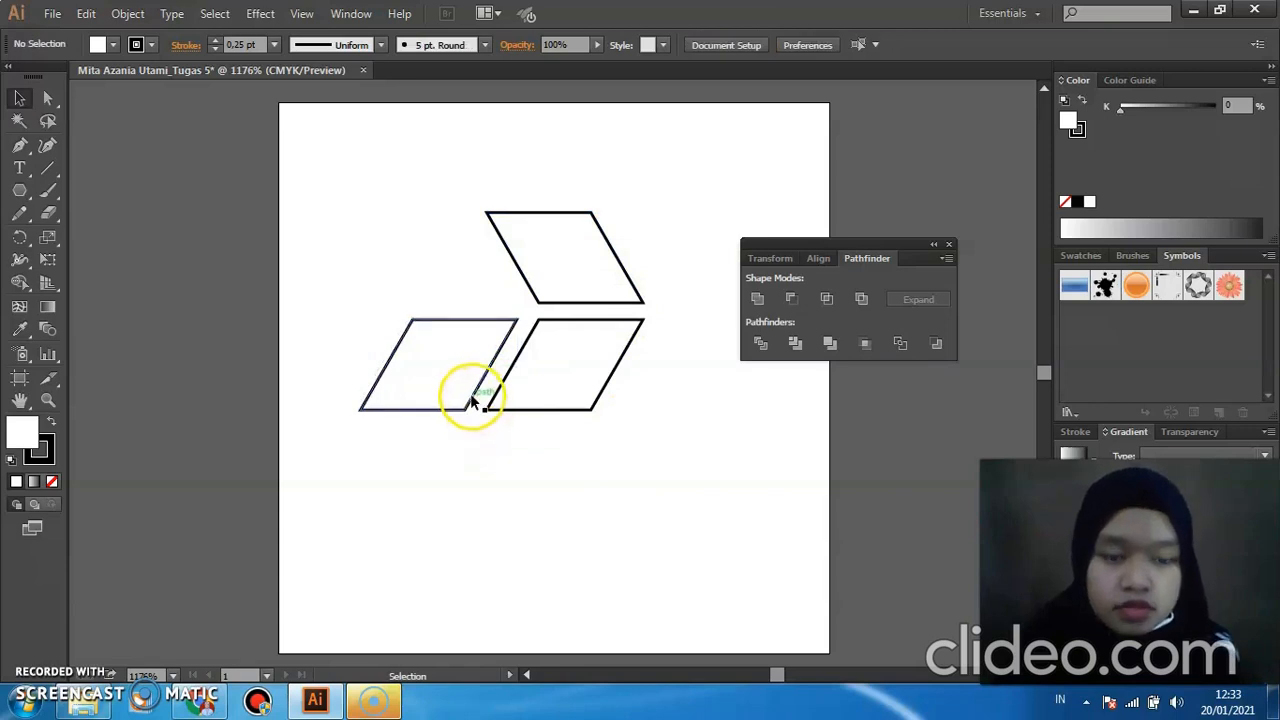
# Paste another copy of the parallelogram and place it directly below the left one, with their slanted sides continuing in line.
pyautogui.click(470, 400)
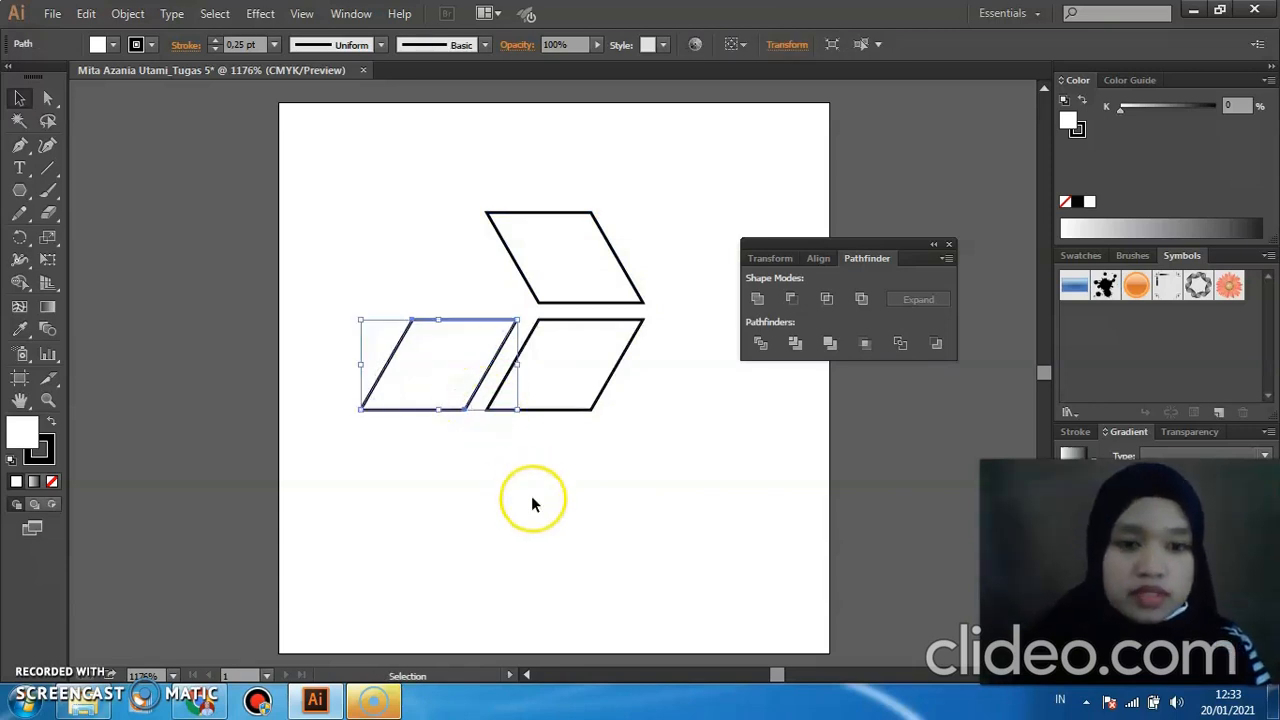
pyautogui.hotkey('ctrl', 'v')
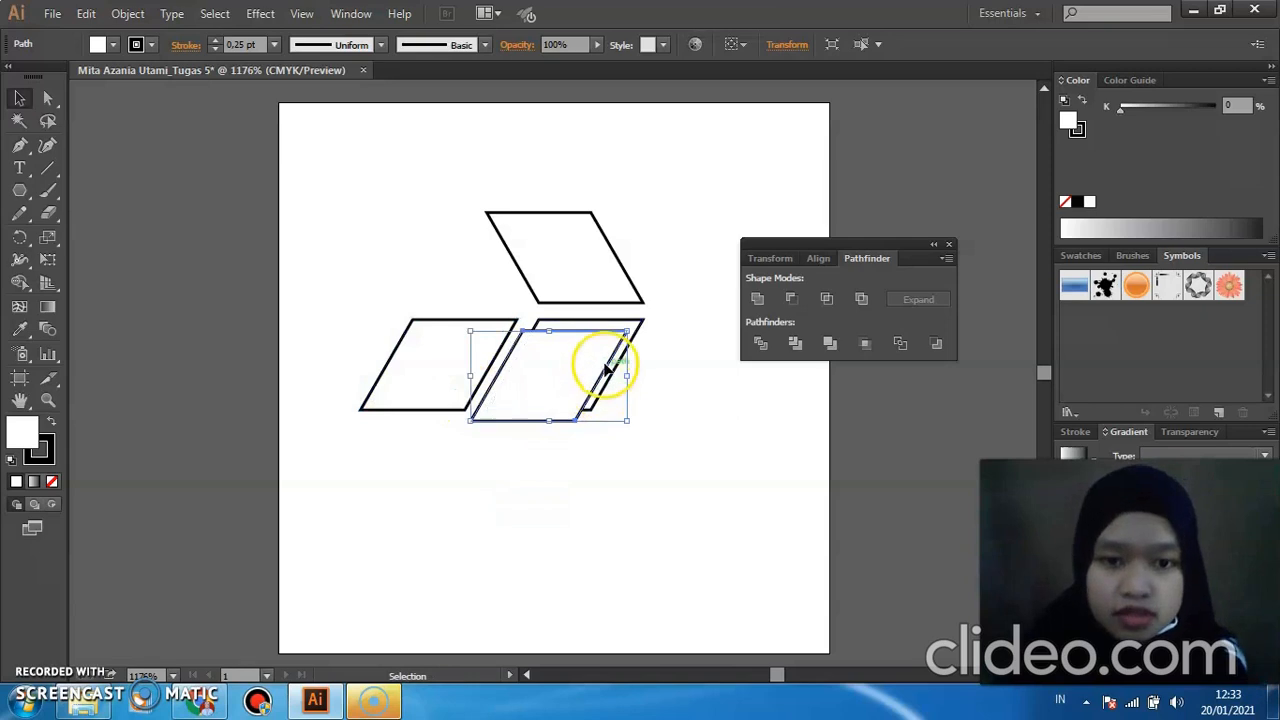
pyautogui.moveTo(605, 370); pyautogui.dragTo(444, 447)
pyautogui.click(566, 487)
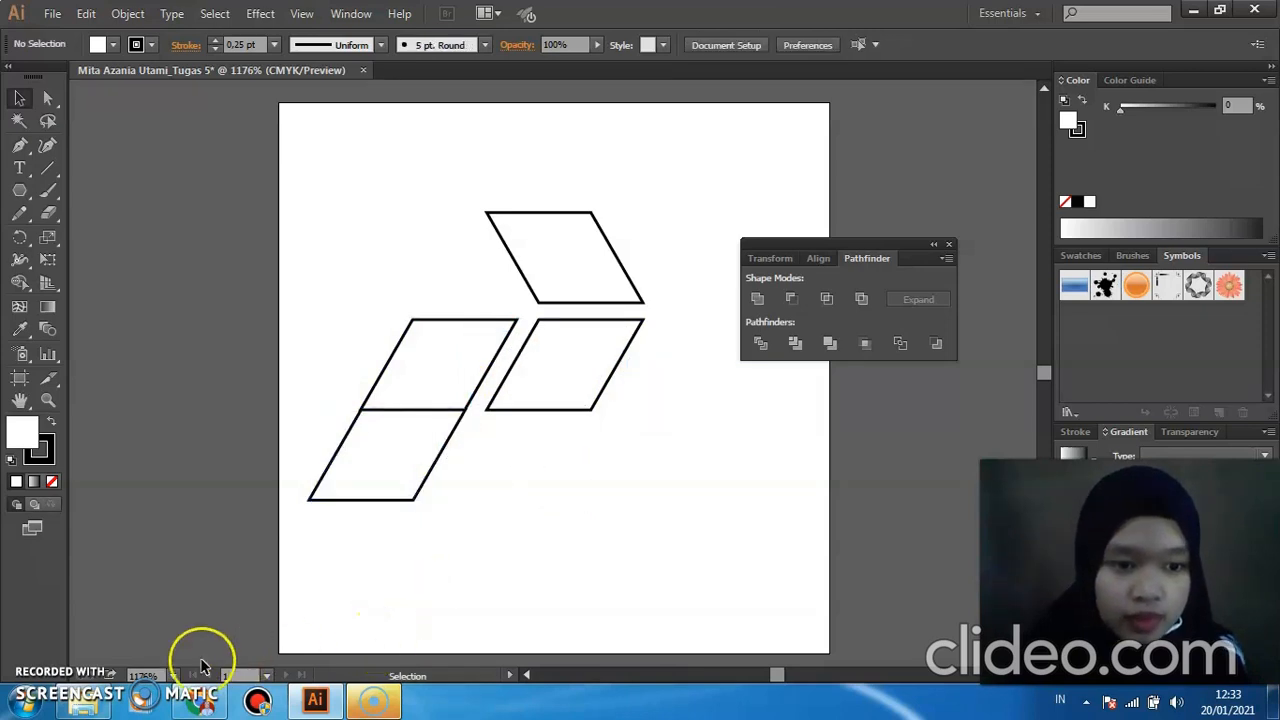
# Fine-adjust the lower-left parallelogram so its top edge and corners coincide exactly with the one above, and deselect it.
pyautogui.click(174, 677)
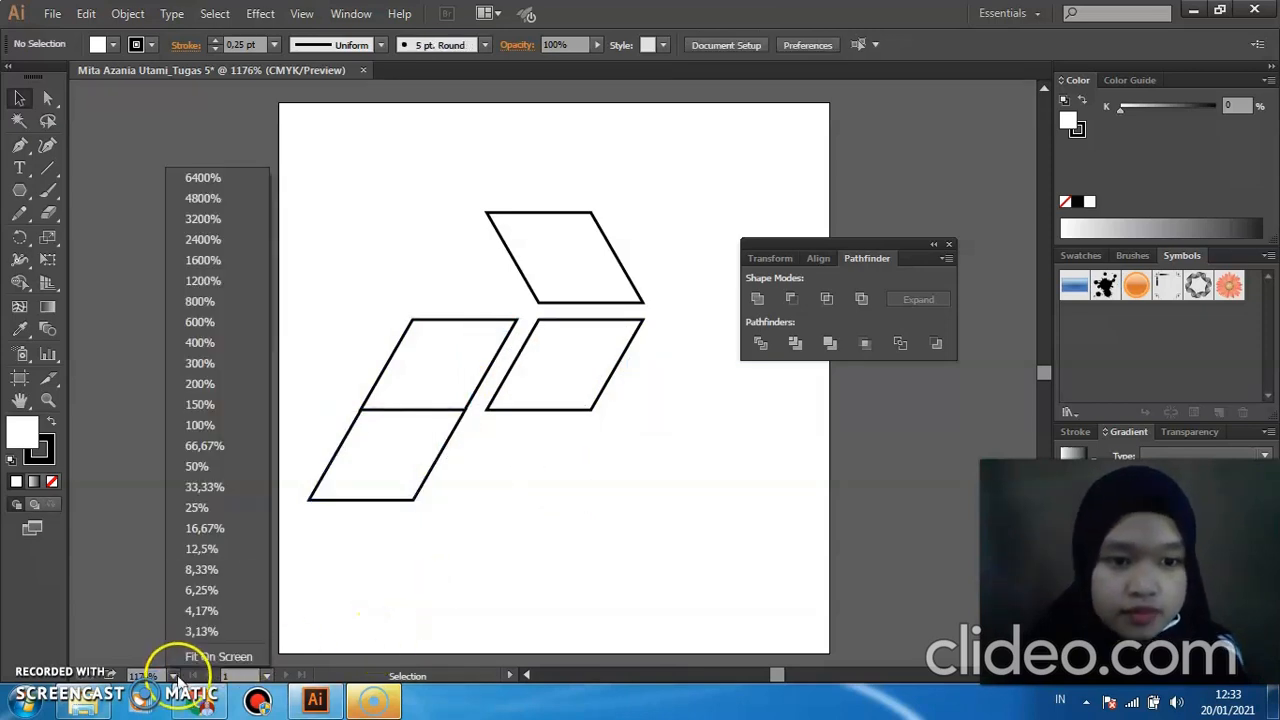
pyautogui.click(203, 260)
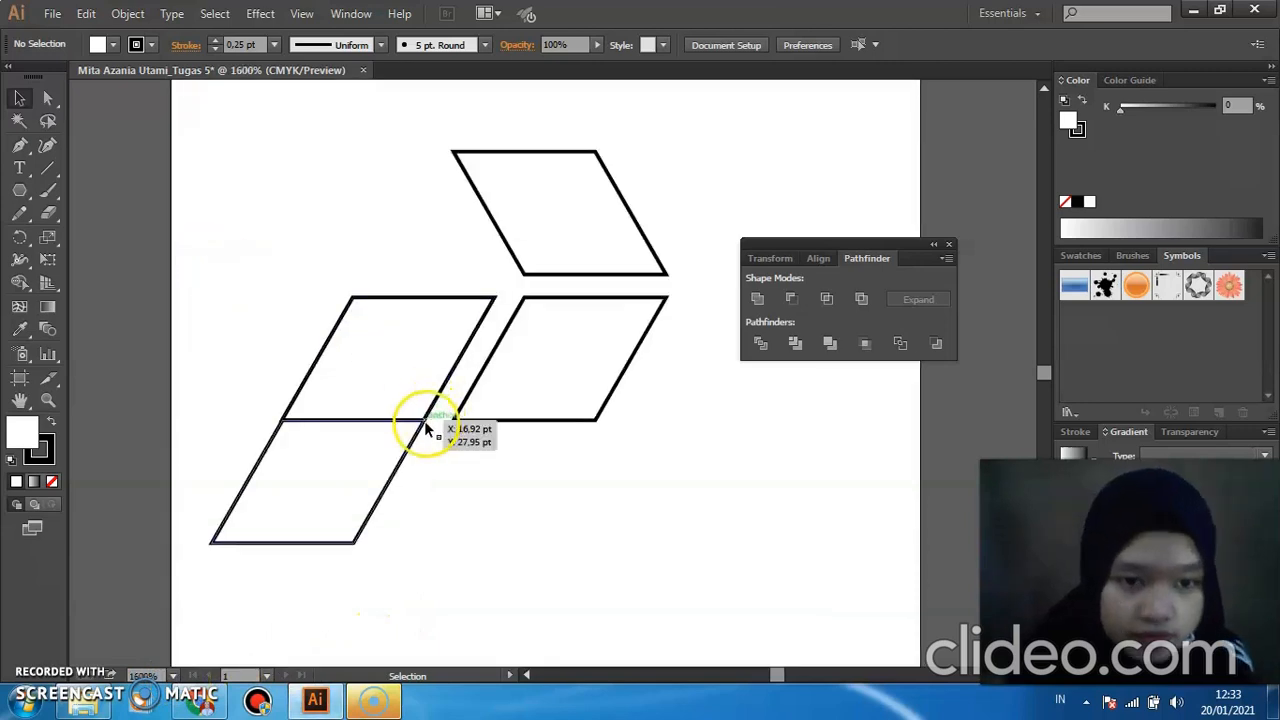
pyautogui.click(174, 677)
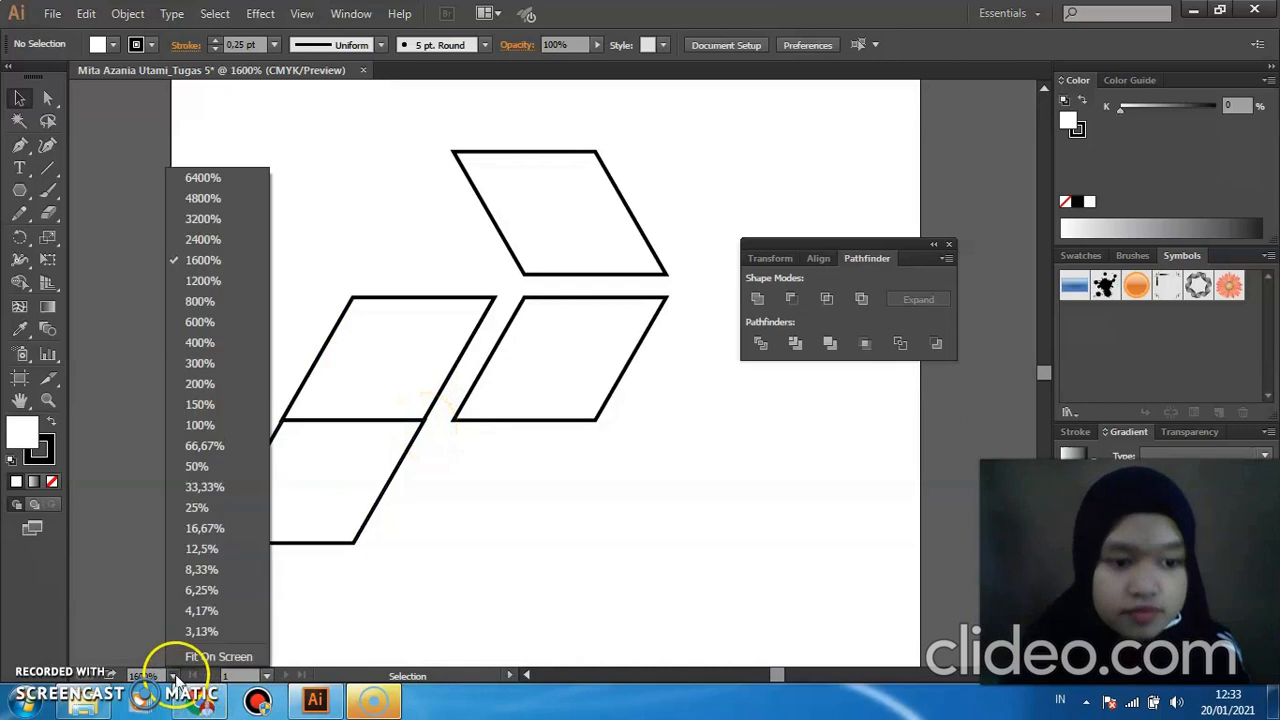
pyautogui.click(220, 198)
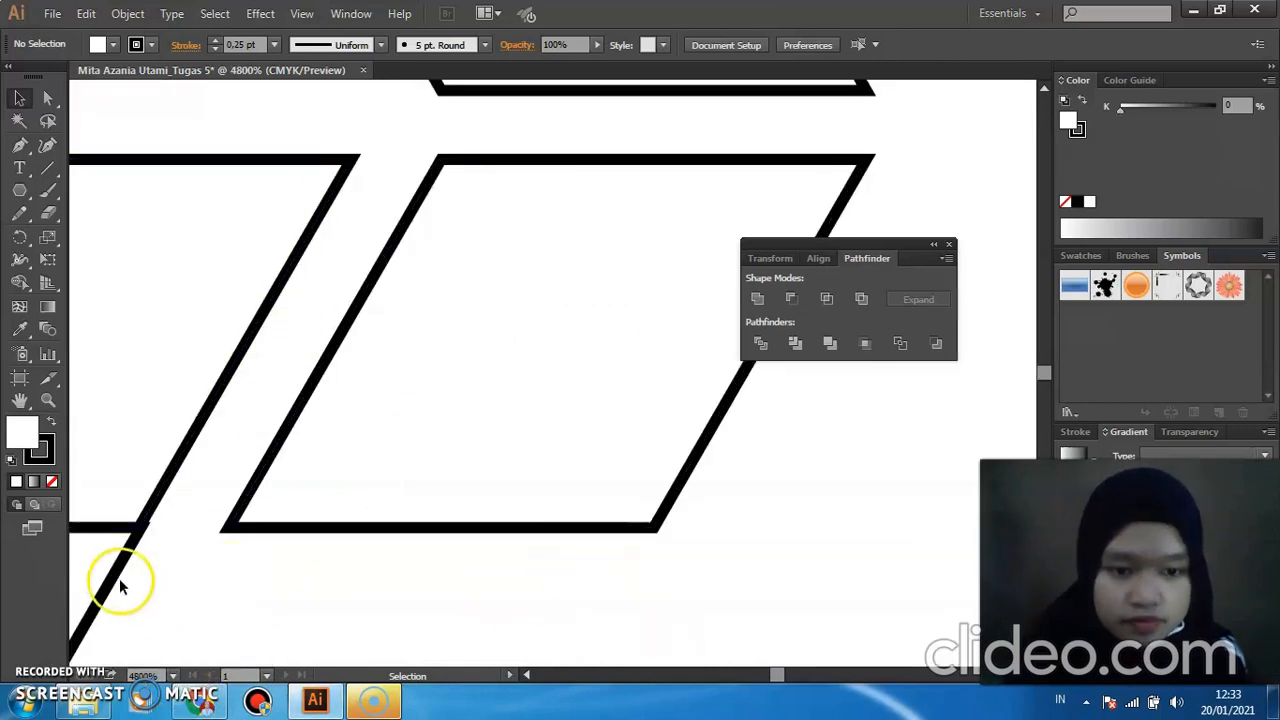
pyautogui.click(21, 400)
pyautogui.moveTo(177, 571); pyautogui.dragTo(634, 451)
pyautogui.moveTo(643, 609); pyautogui.dragTo(694, 489)
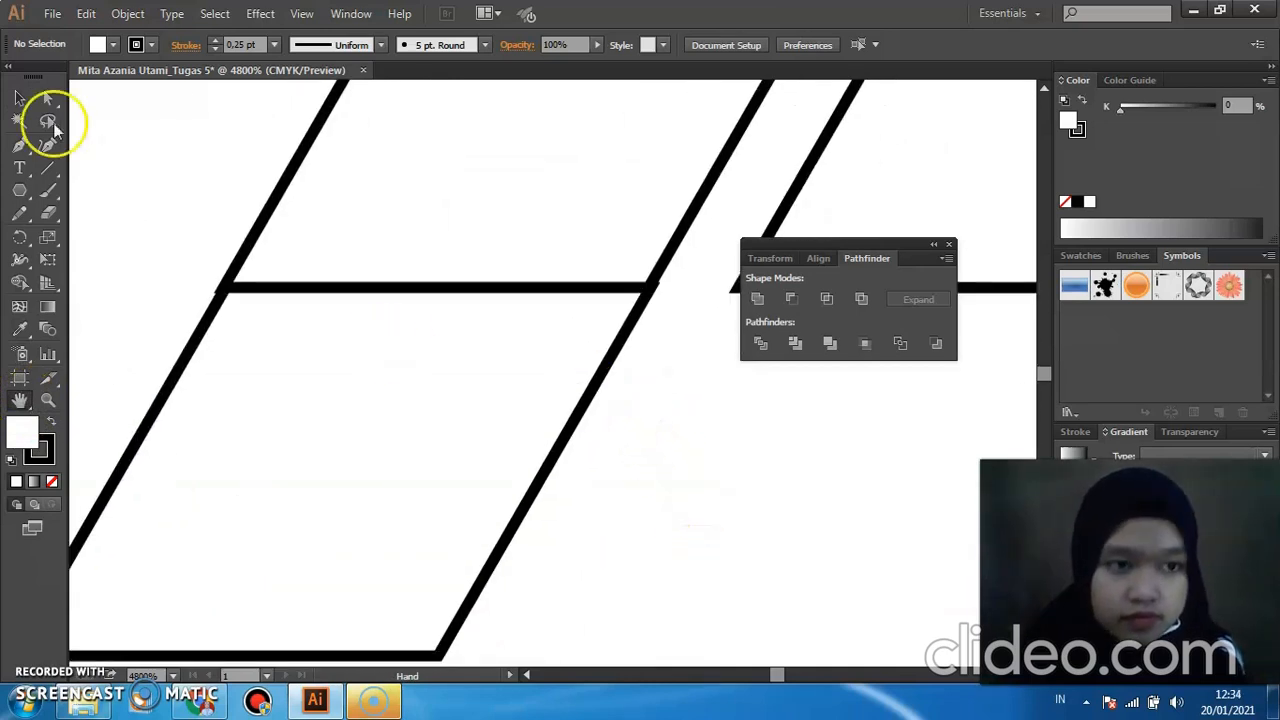
pyautogui.click(20, 98)
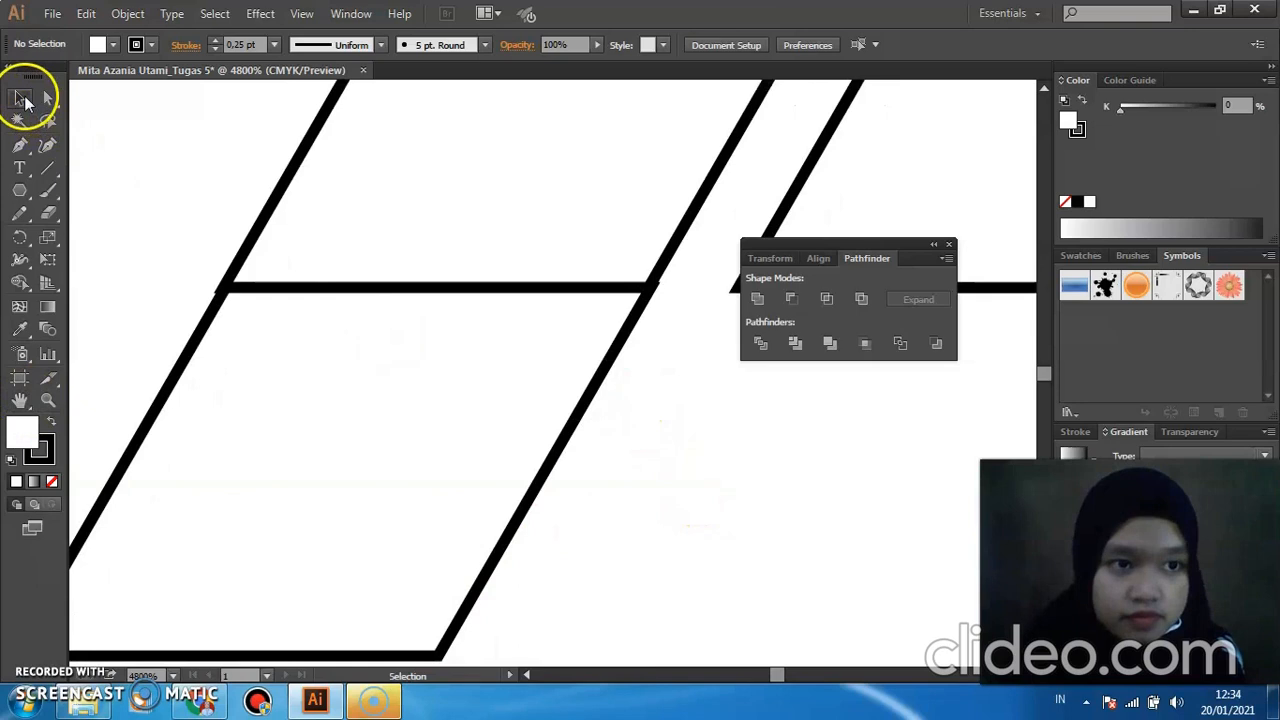
pyautogui.click(601, 375)
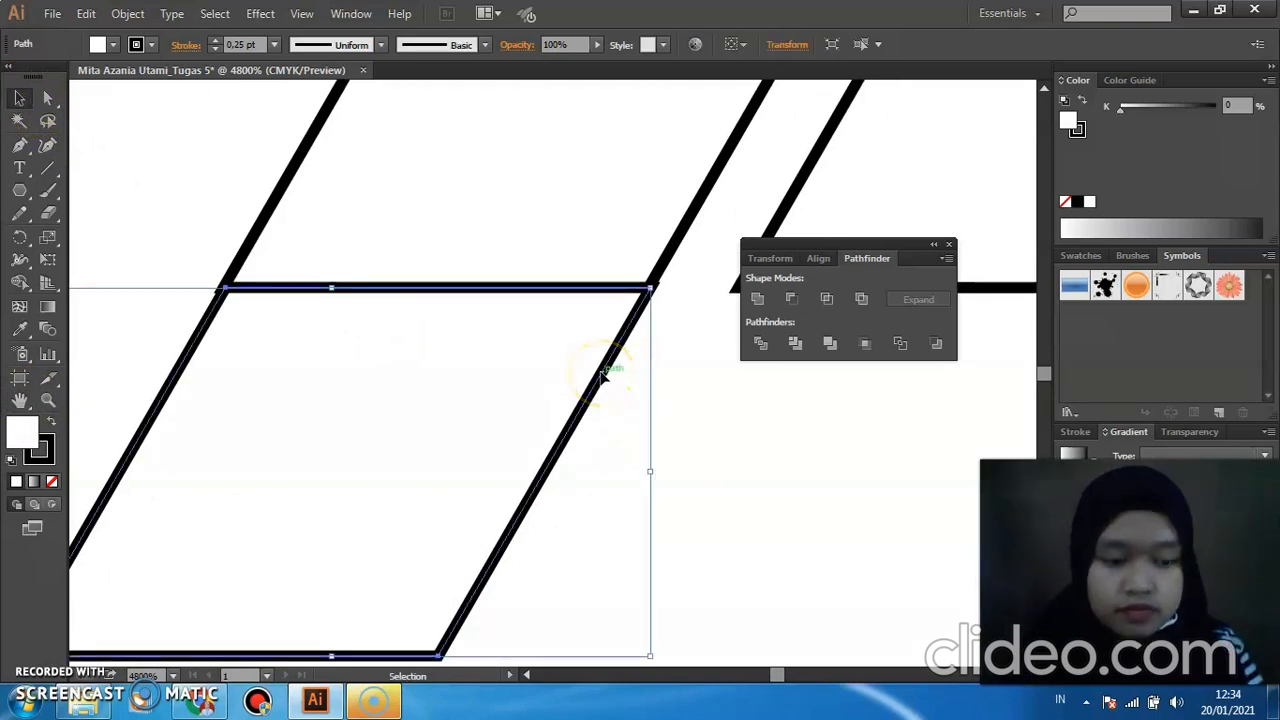
pyautogui.moveTo(601, 375); pyautogui.dragTo(596, 376)
pyautogui.doubleClick(596, 376)
pyautogui.press('a')
pyautogui.press('v')
pyautogui.press('Escape')
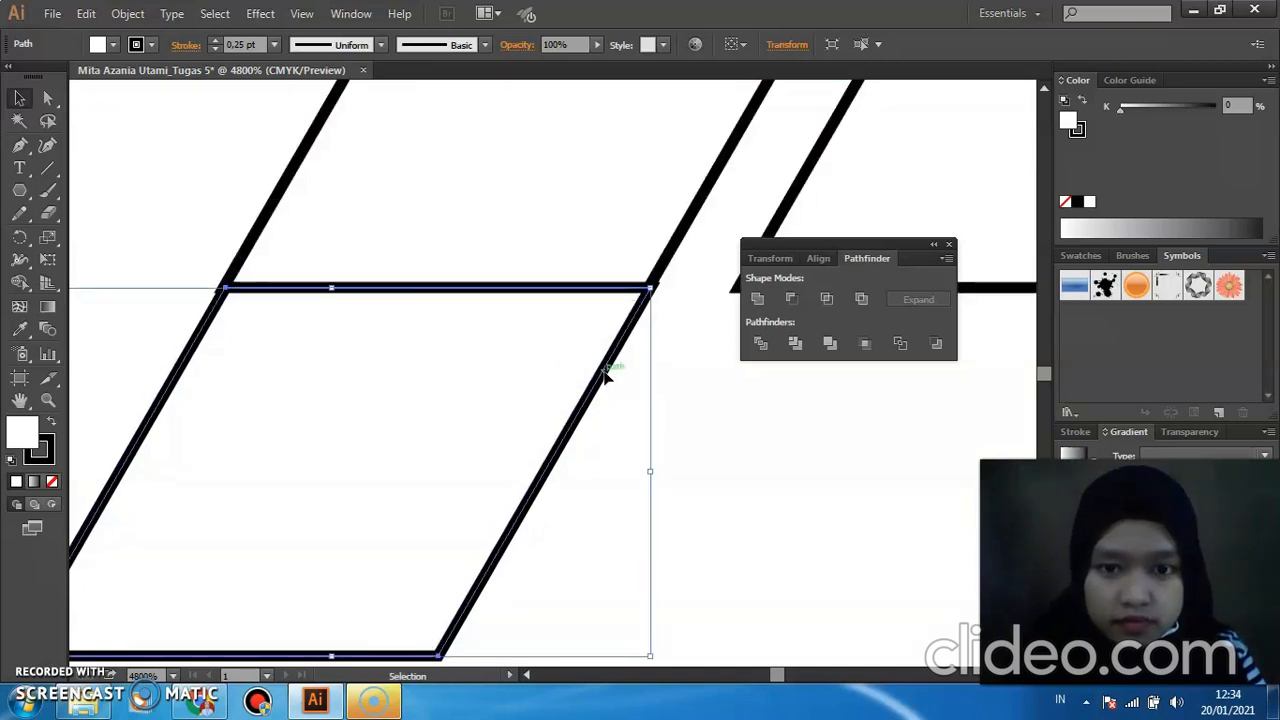
pyautogui.moveTo(603, 373); pyautogui.dragTo(605, 368)
pyautogui.click(771, 391)
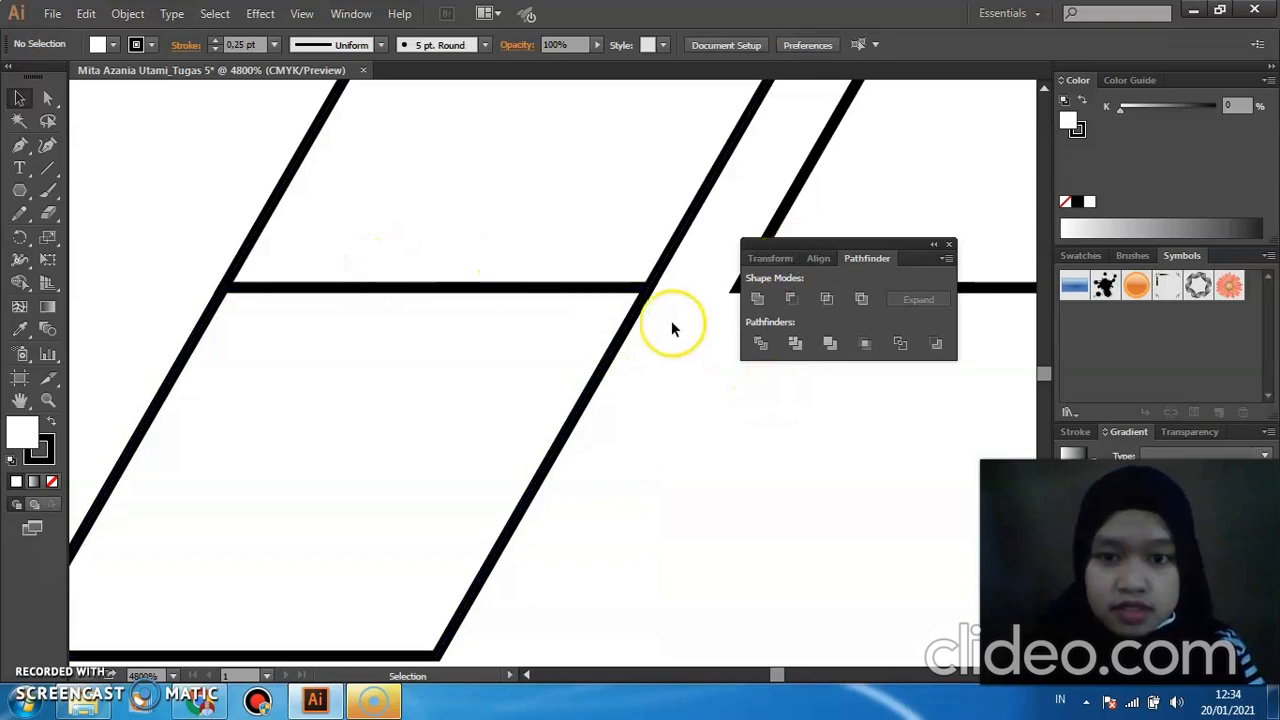
# Unite the two stacked left parallelograms into one long shape and delete the leftover anchor points midway along its slanted sides.
pyautogui.moveTo(199, 199); pyautogui.dragTo(624, 503)
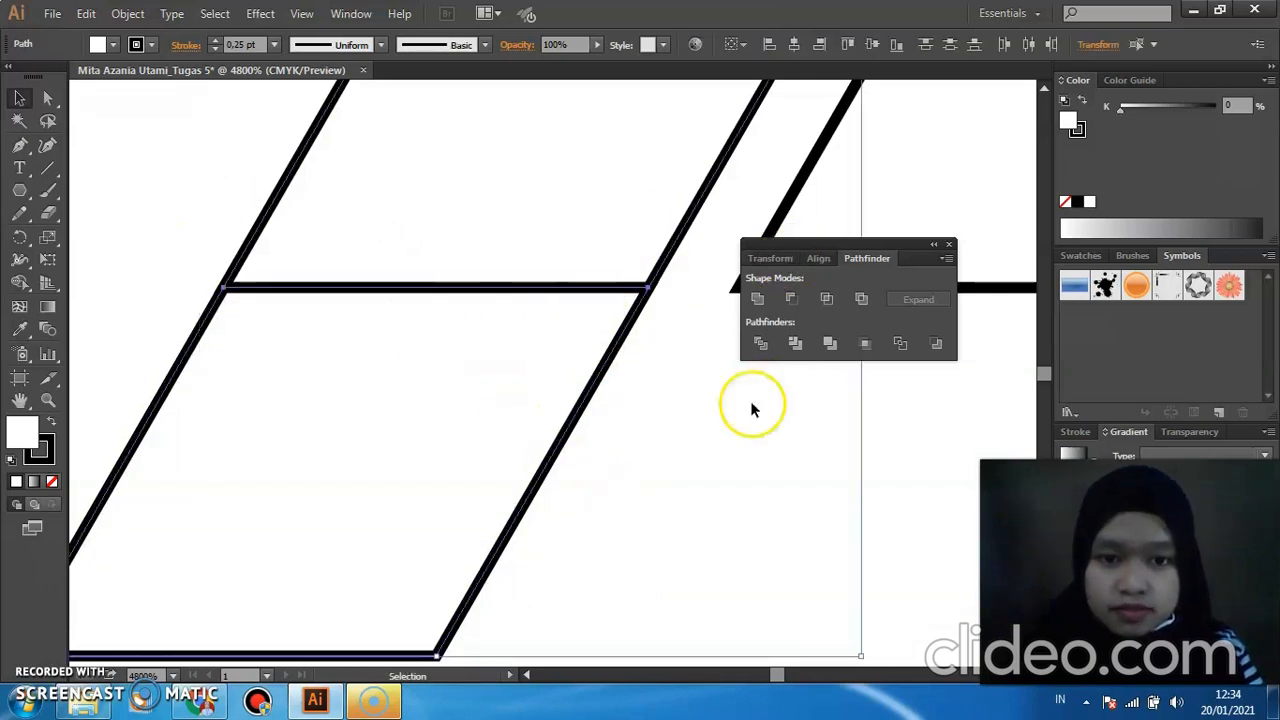
pyautogui.click(758, 298)
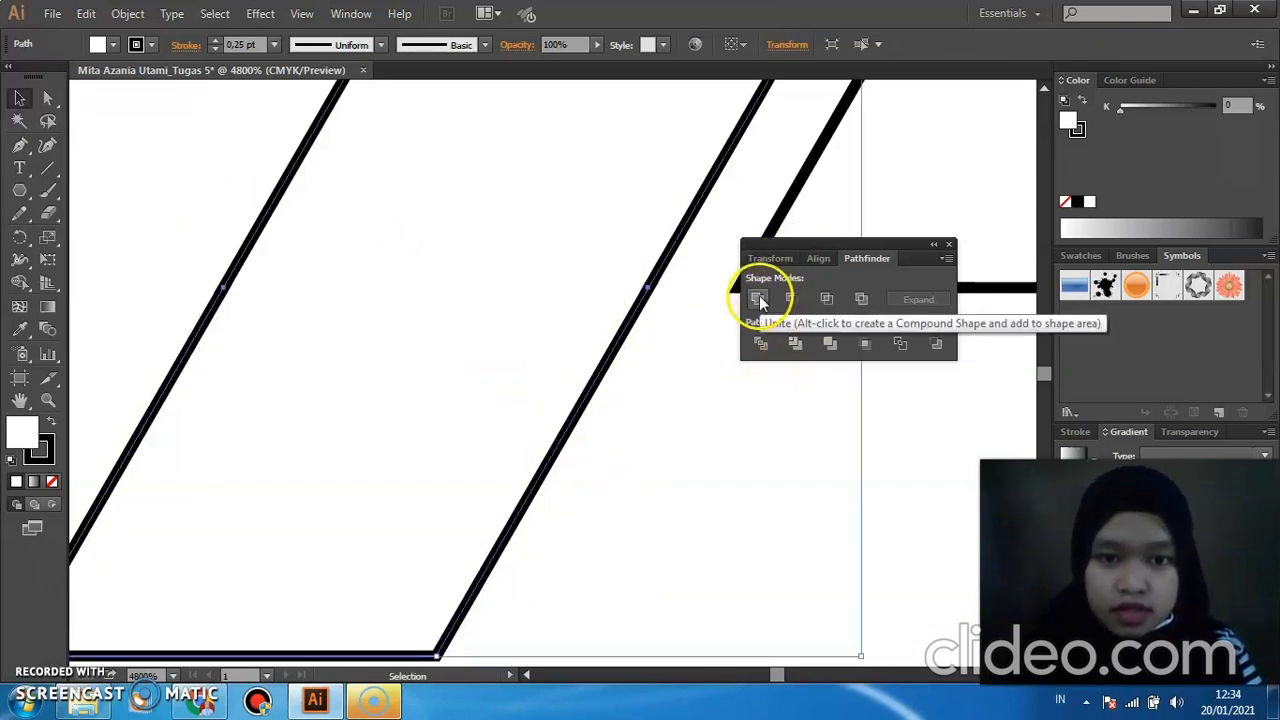
pyautogui.click(20, 147)
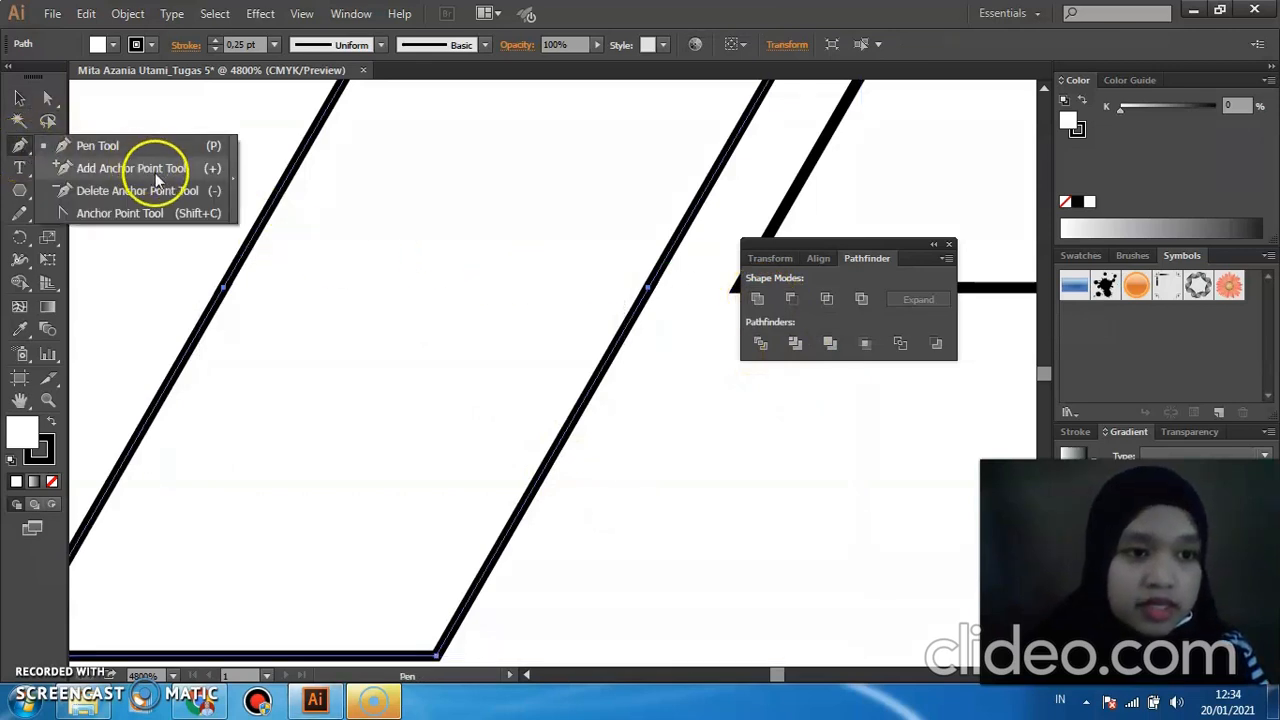
pyautogui.click(157, 176)
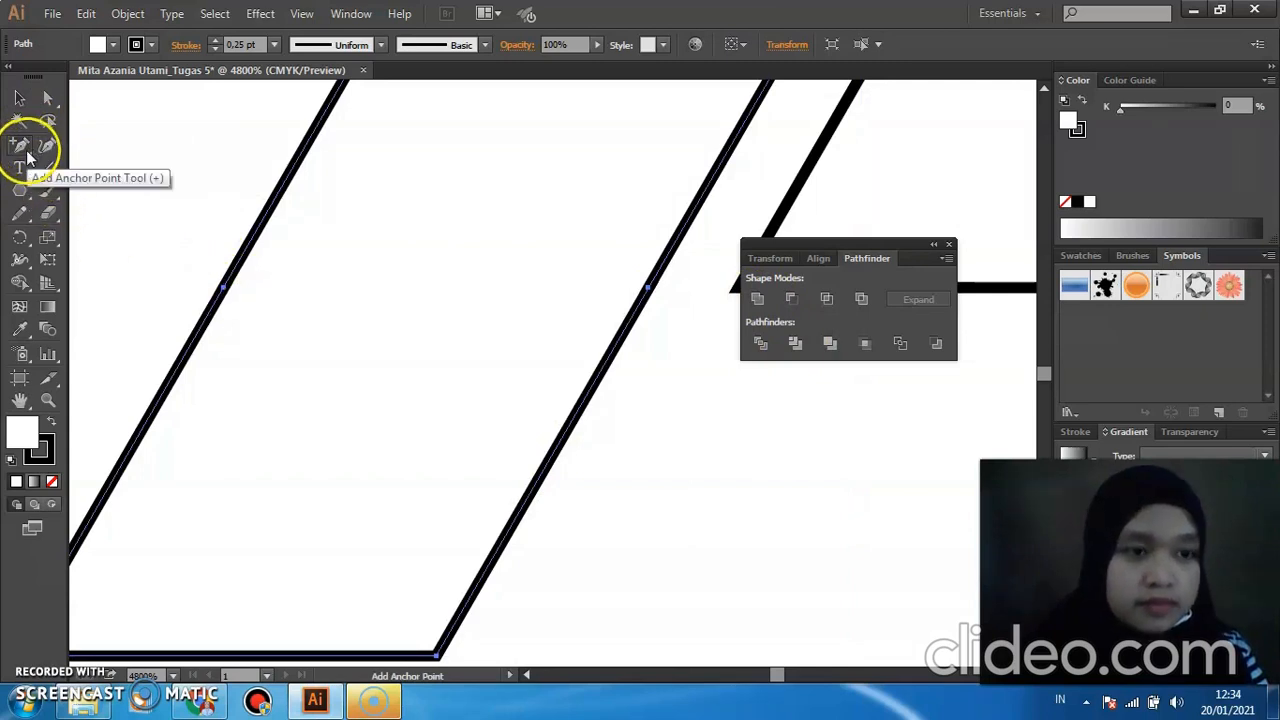
pyautogui.moveTo(27, 157); pyautogui.dragTo(57, 189)
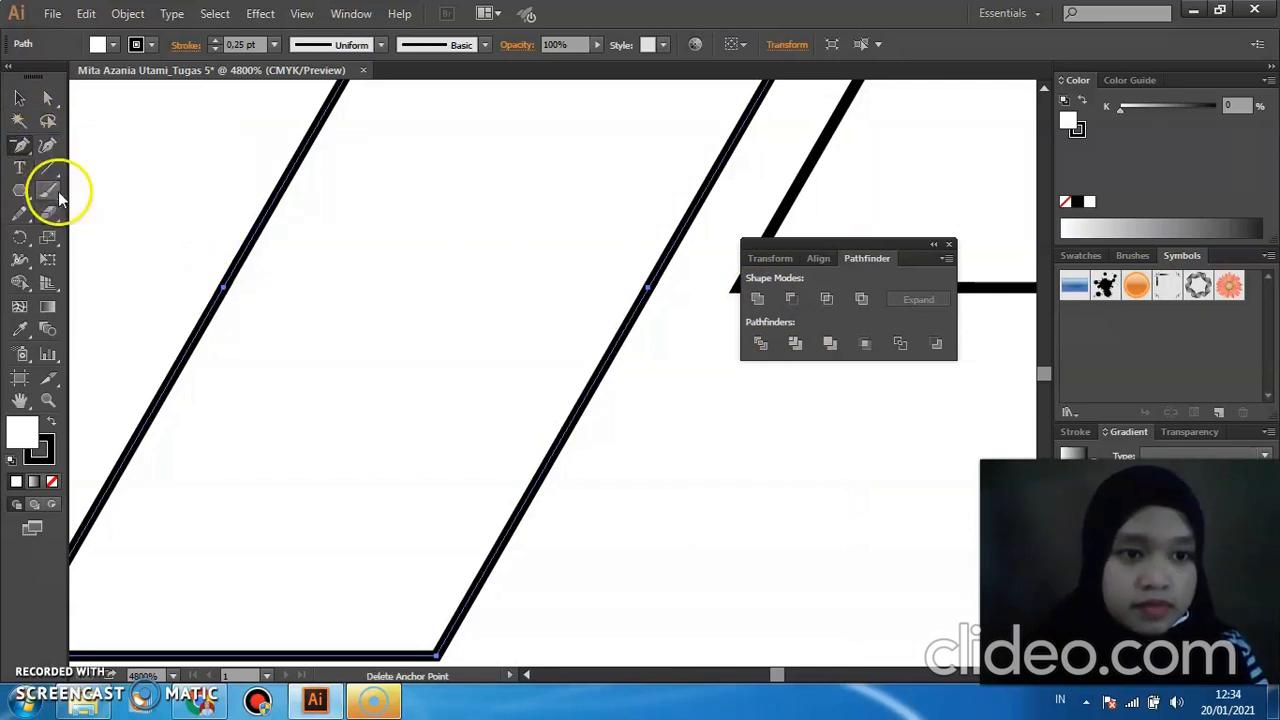
pyautogui.click(223, 287)
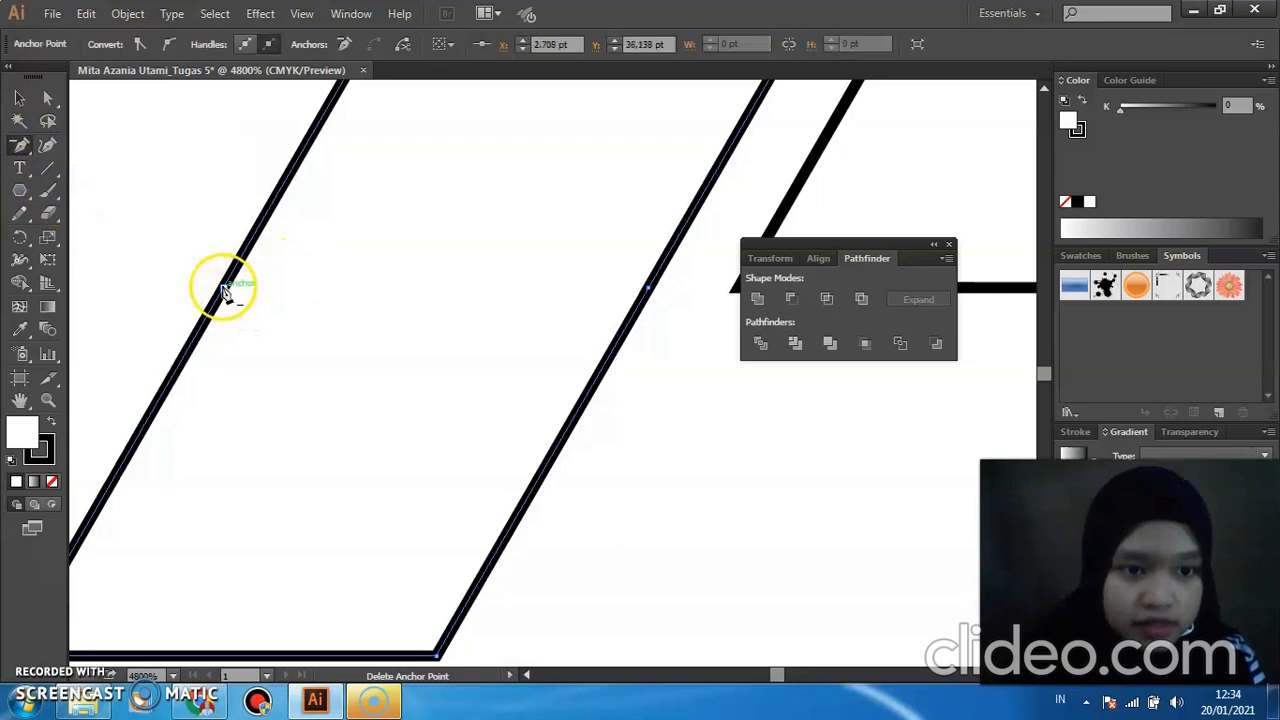
pyautogui.click(650, 292)
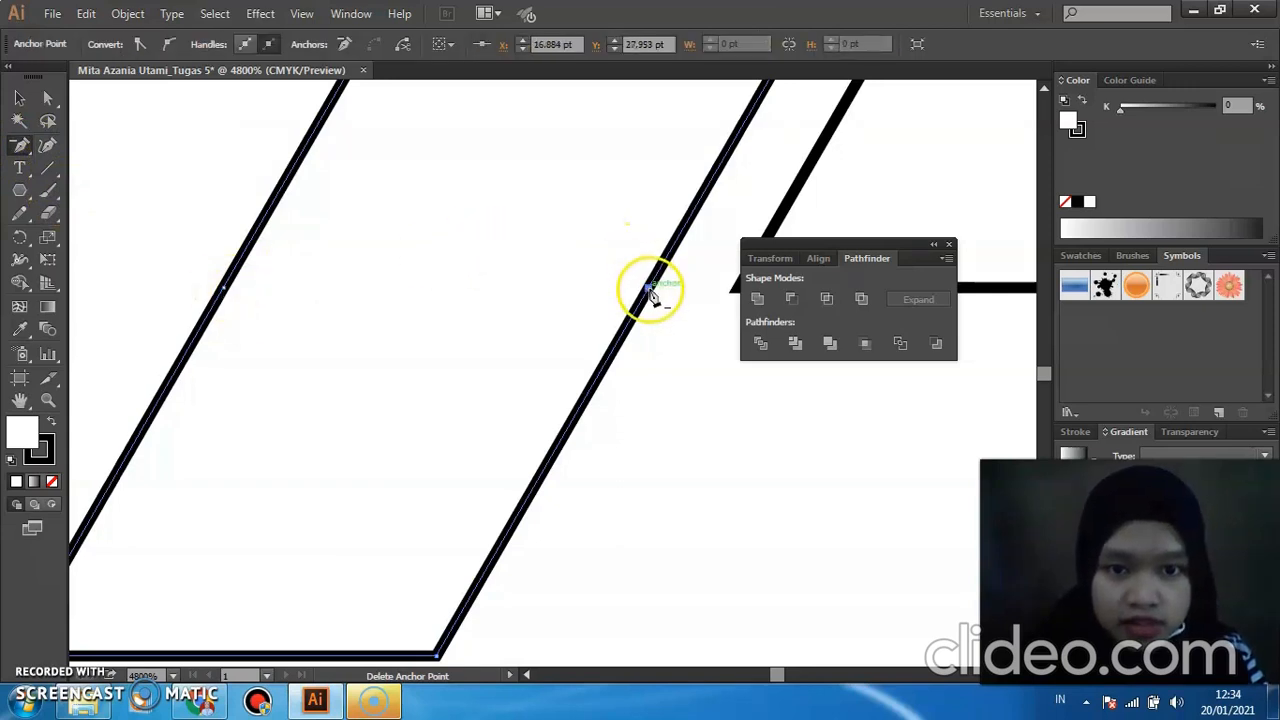
pyautogui.click(225, 291)
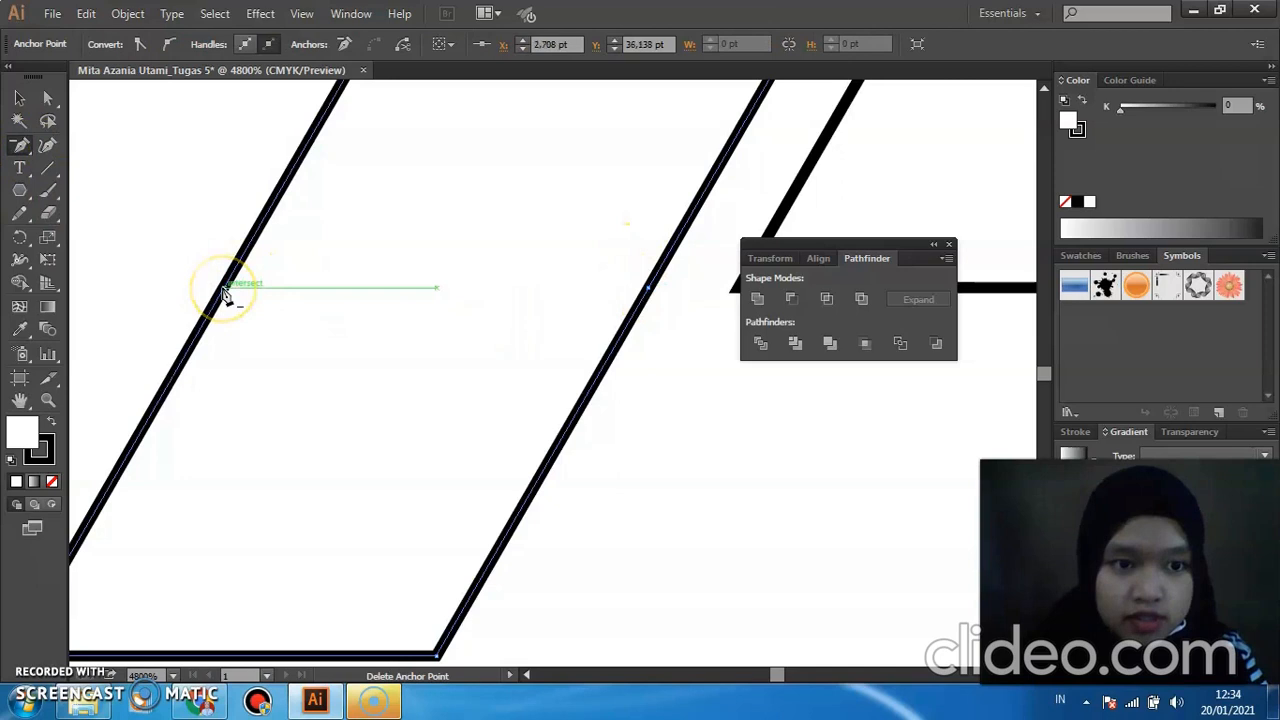
pyautogui.click(649, 291)
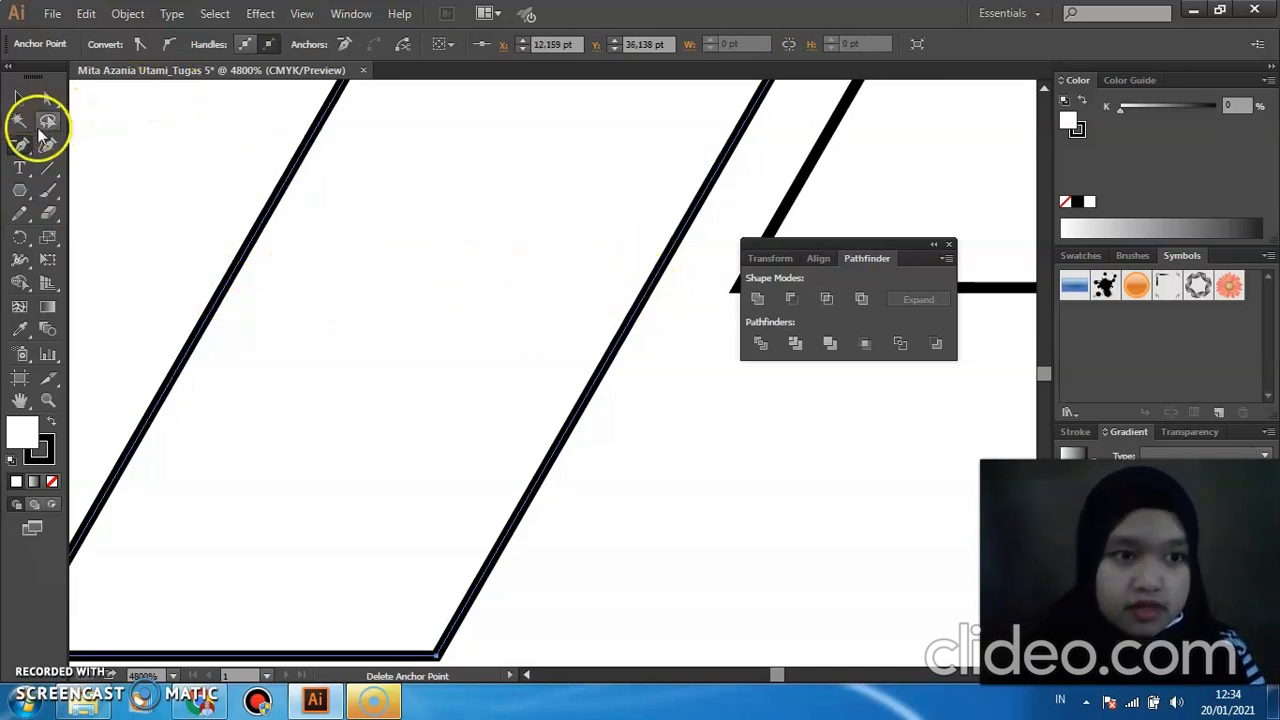
pyautogui.click(18, 100)
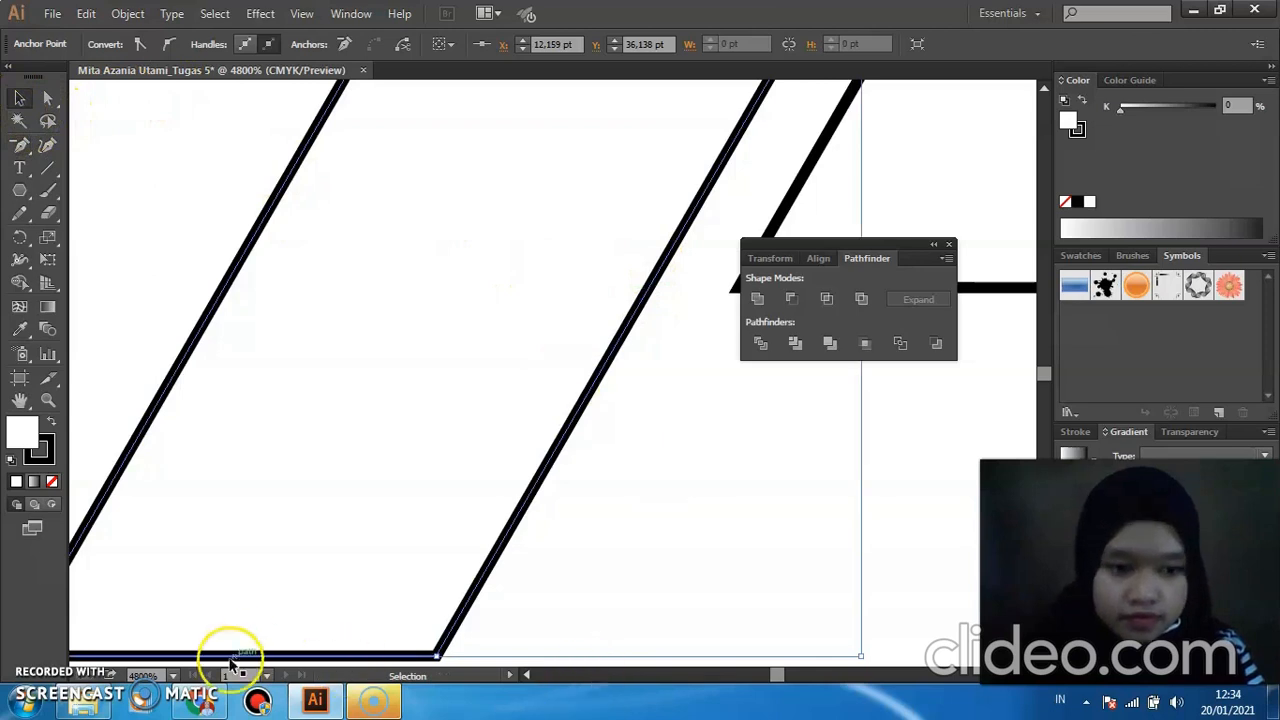
pyautogui.click(176, 675)
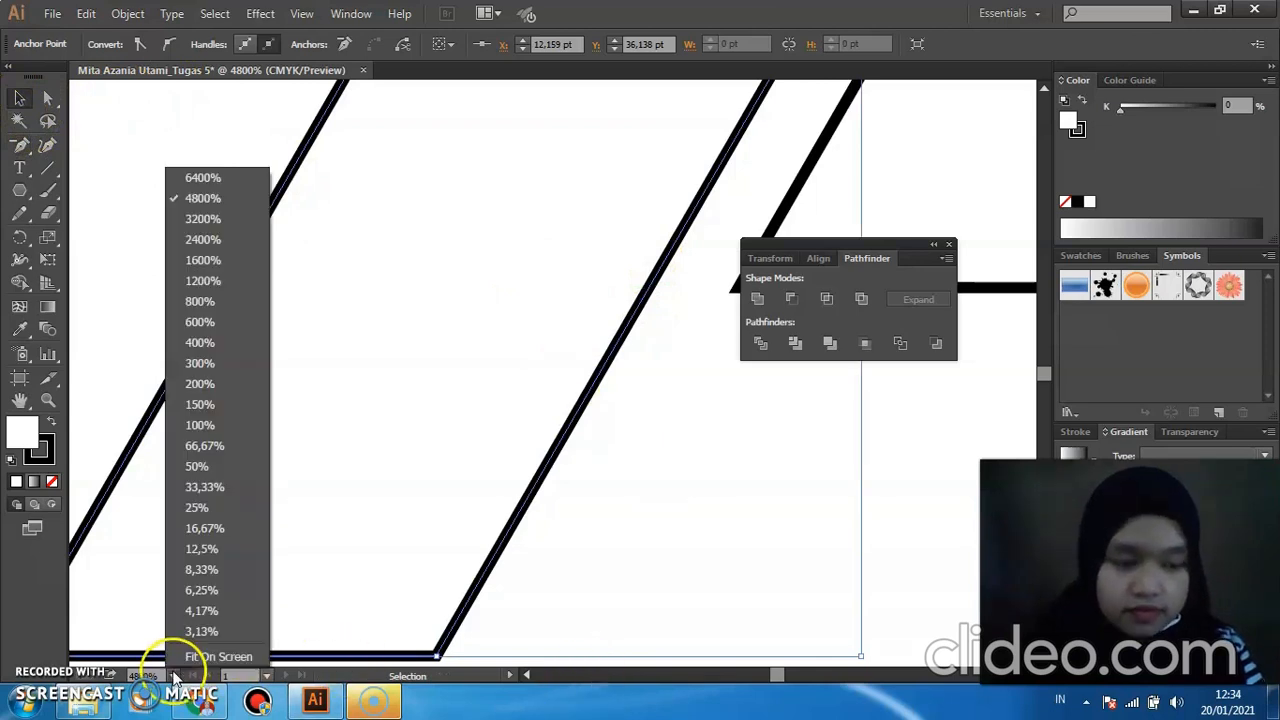
pyautogui.click(197, 261)
pyautogui.click(762, 477)
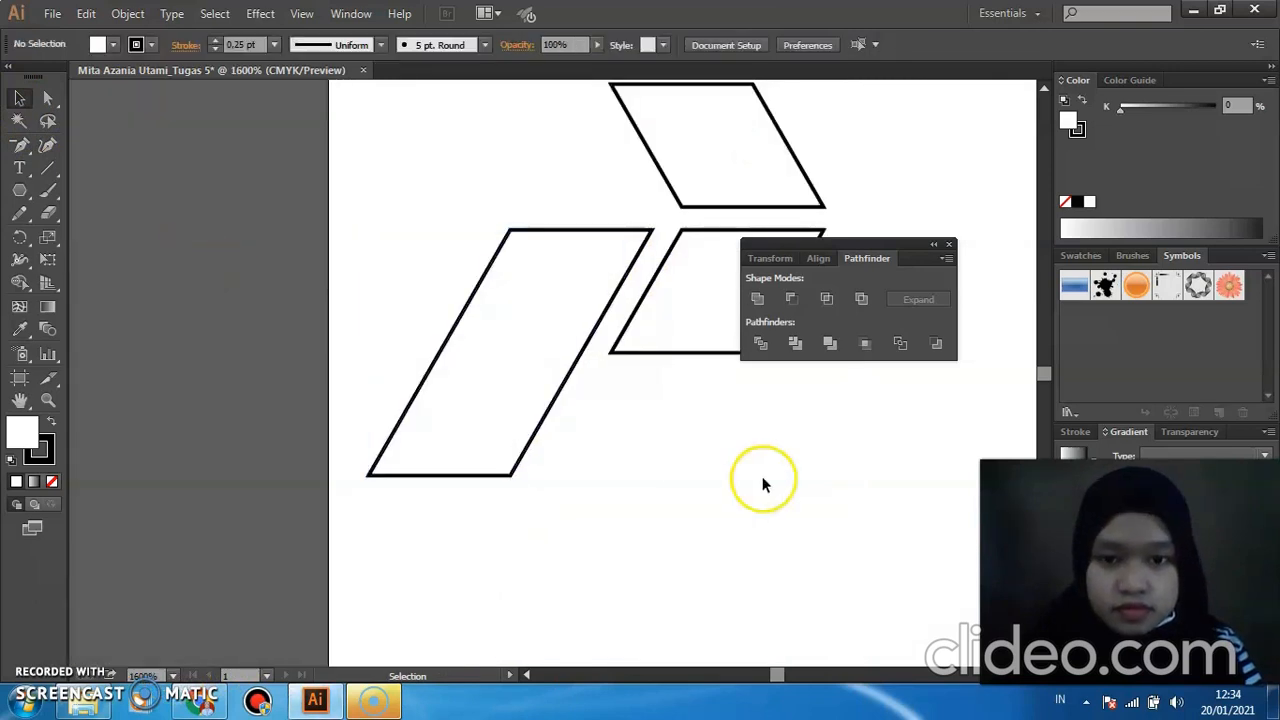
# Close Pathfinder, scale all three shapes down together from their shared upper-left corner, and deselect them.
pyautogui.click(949, 246)
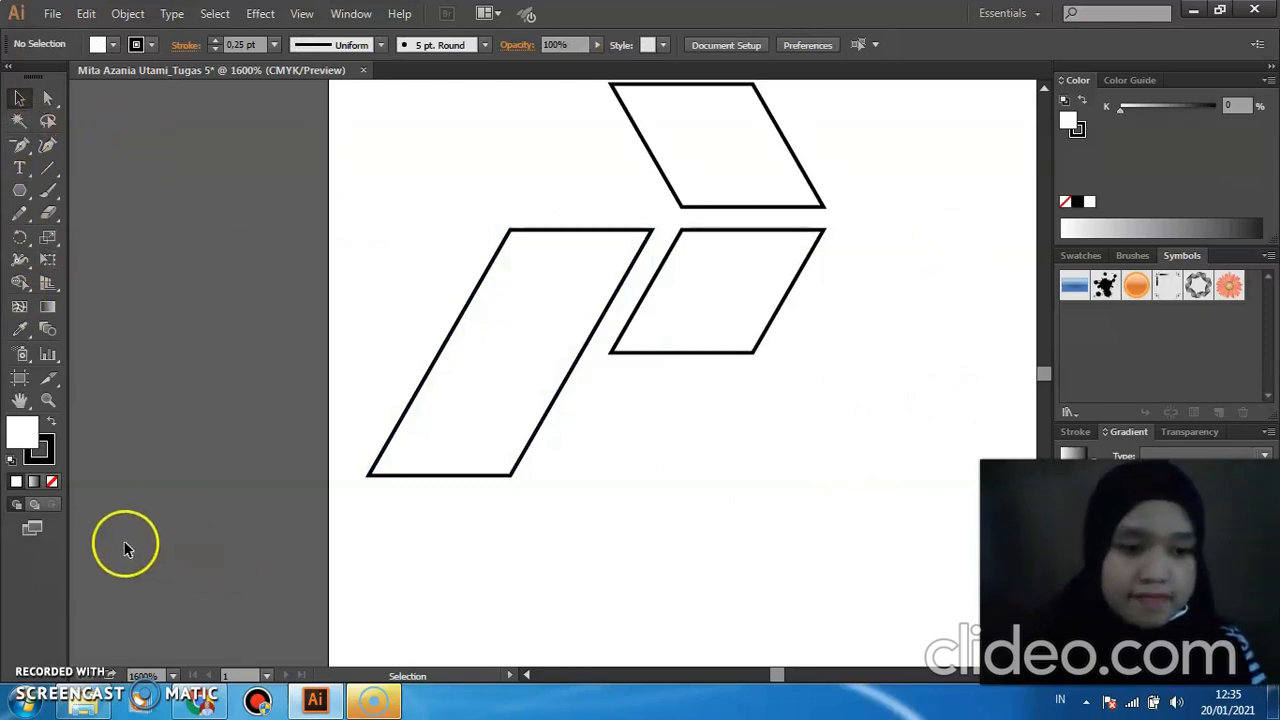
pyautogui.click(20, 400)
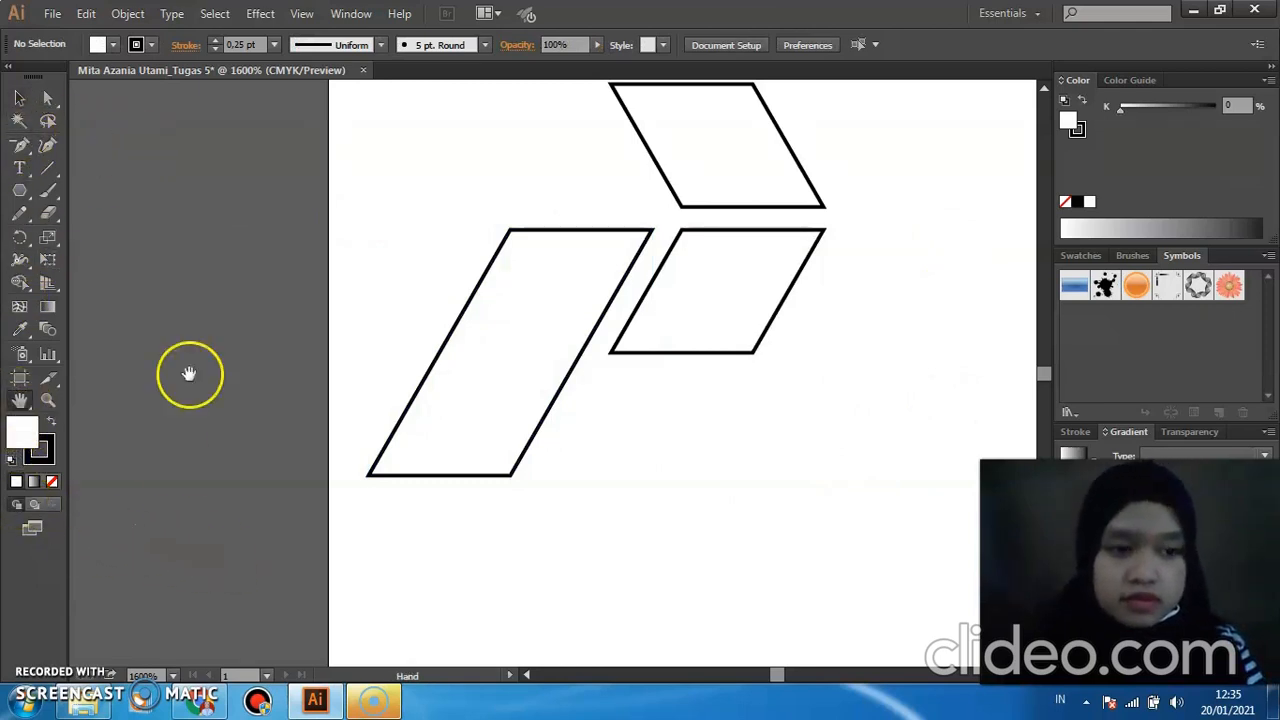
pyautogui.moveTo(937, 363); pyautogui.dragTo(784, 462)
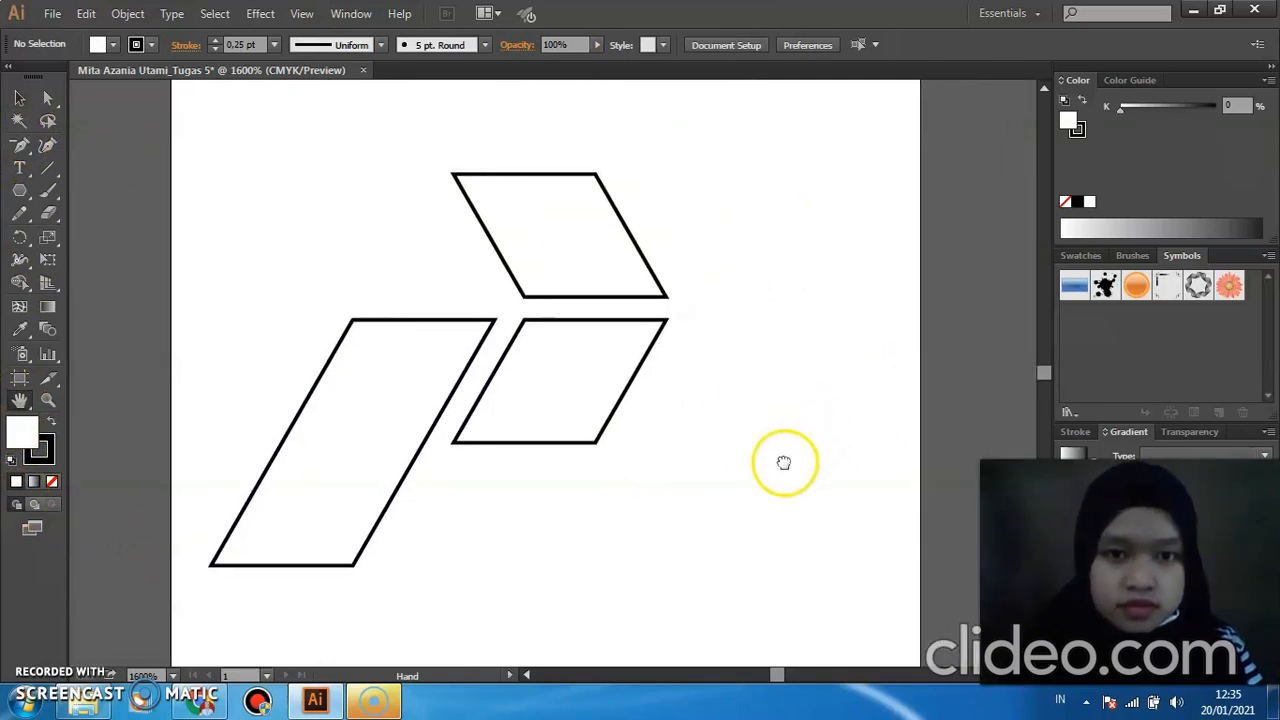
pyautogui.click(20, 98)
pyautogui.moveTo(225, 116); pyautogui.dragTo(589, 489)
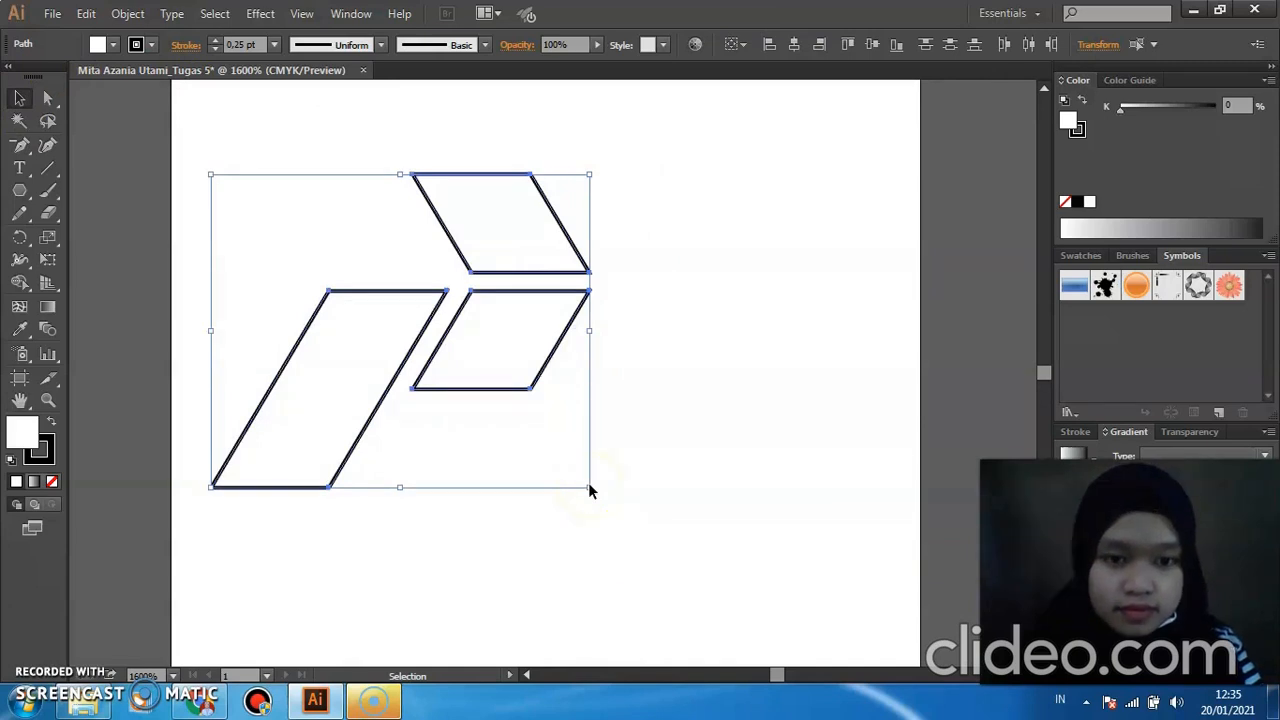
pyautogui.moveTo(590, 487); pyautogui.dragTo(537, 437)
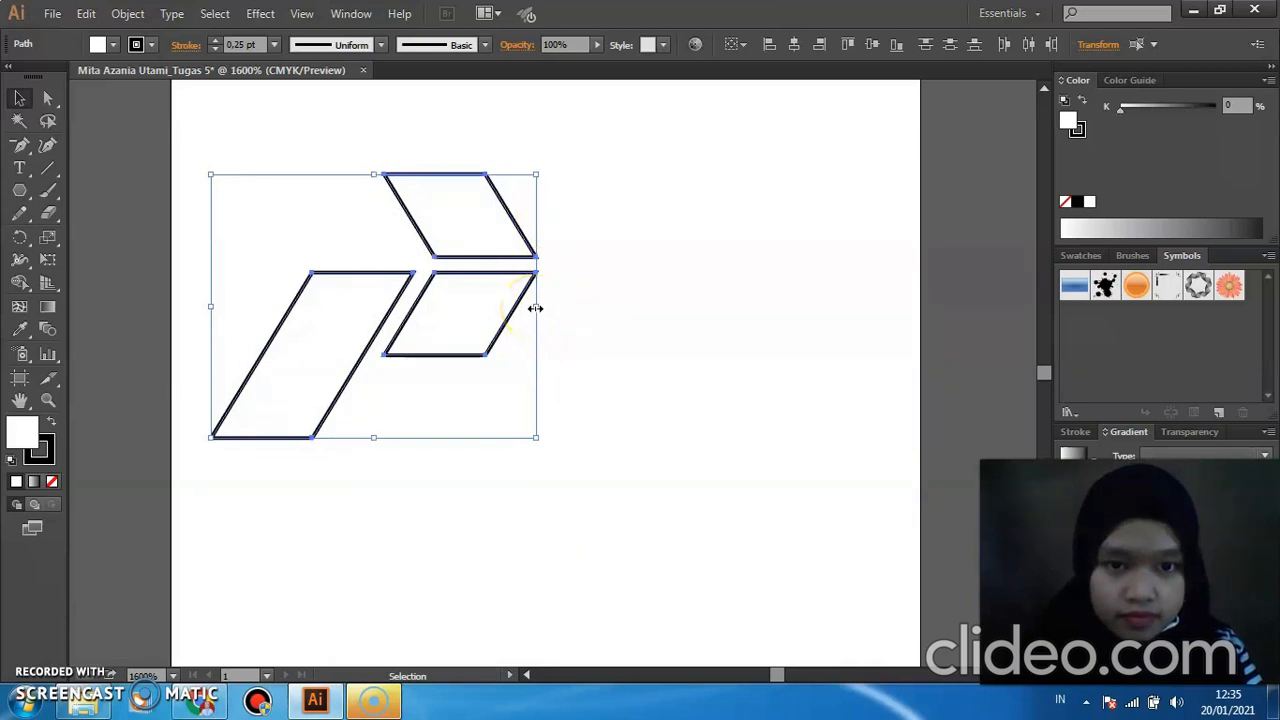
pyautogui.moveTo(536, 308); pyautogui.dragTo(541, 309)
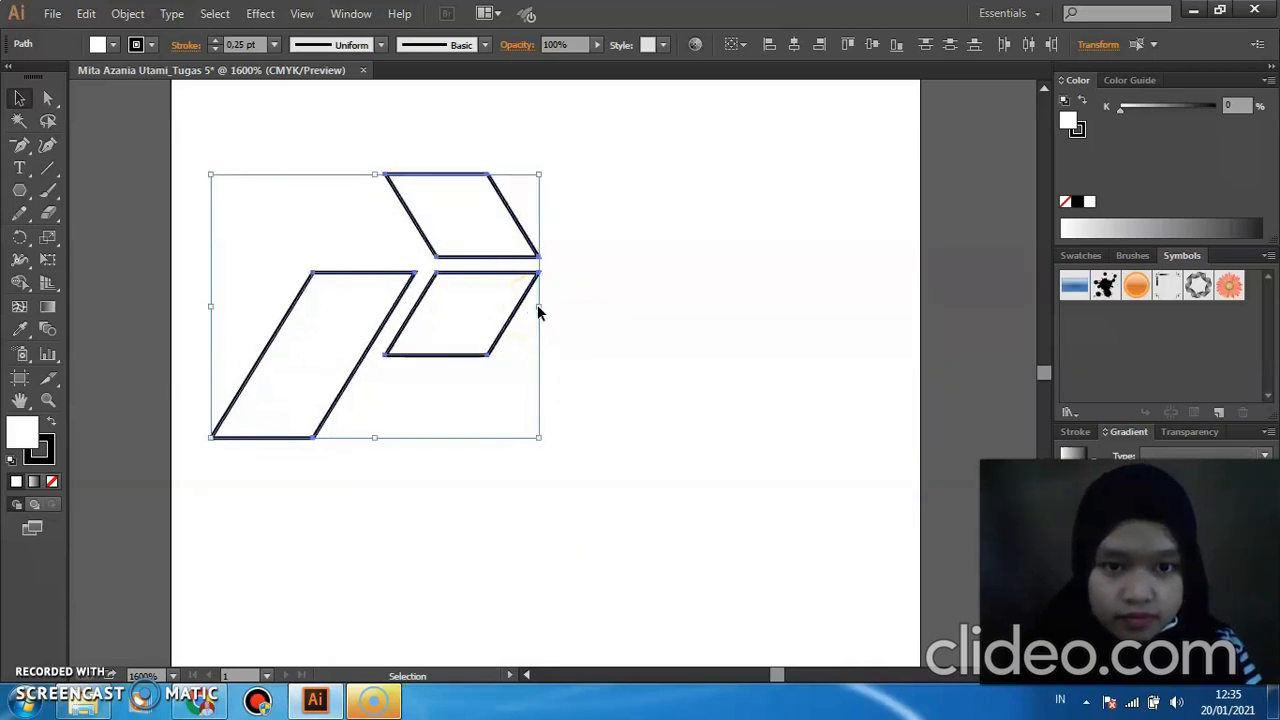
pyautogui.moveTo(538, 437); pyautogui.dragTo(527, 431)
pyautogui.click(610, 490)
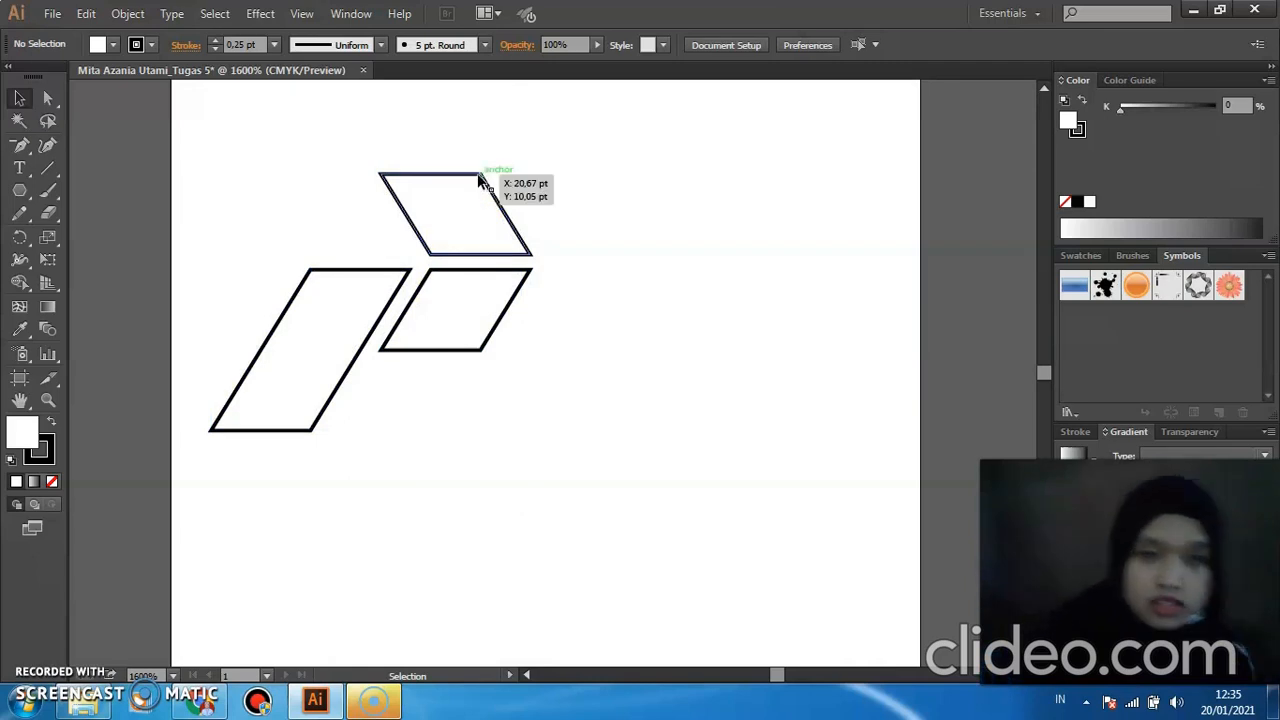
# Round the upper-right corner of the top parallelogram with a 2,5 pt corner radius.
pyautogui.click(50, 98)
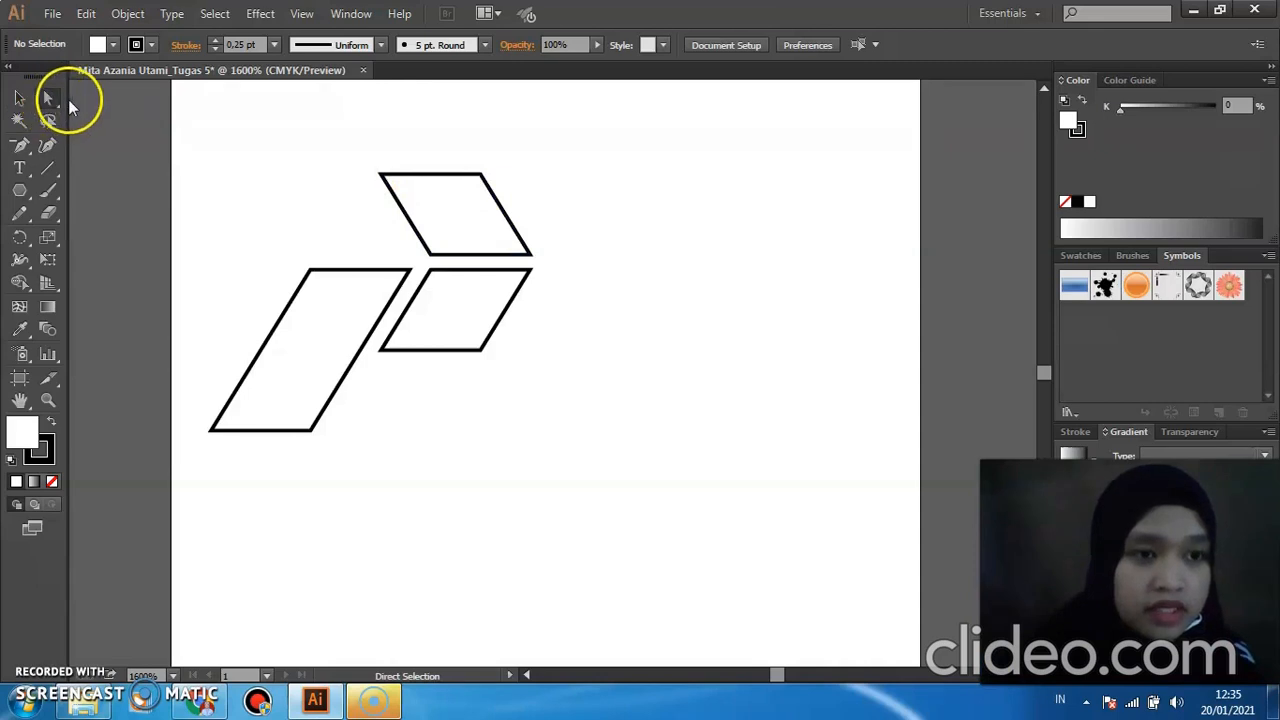
pyautogui.click(19, 97)
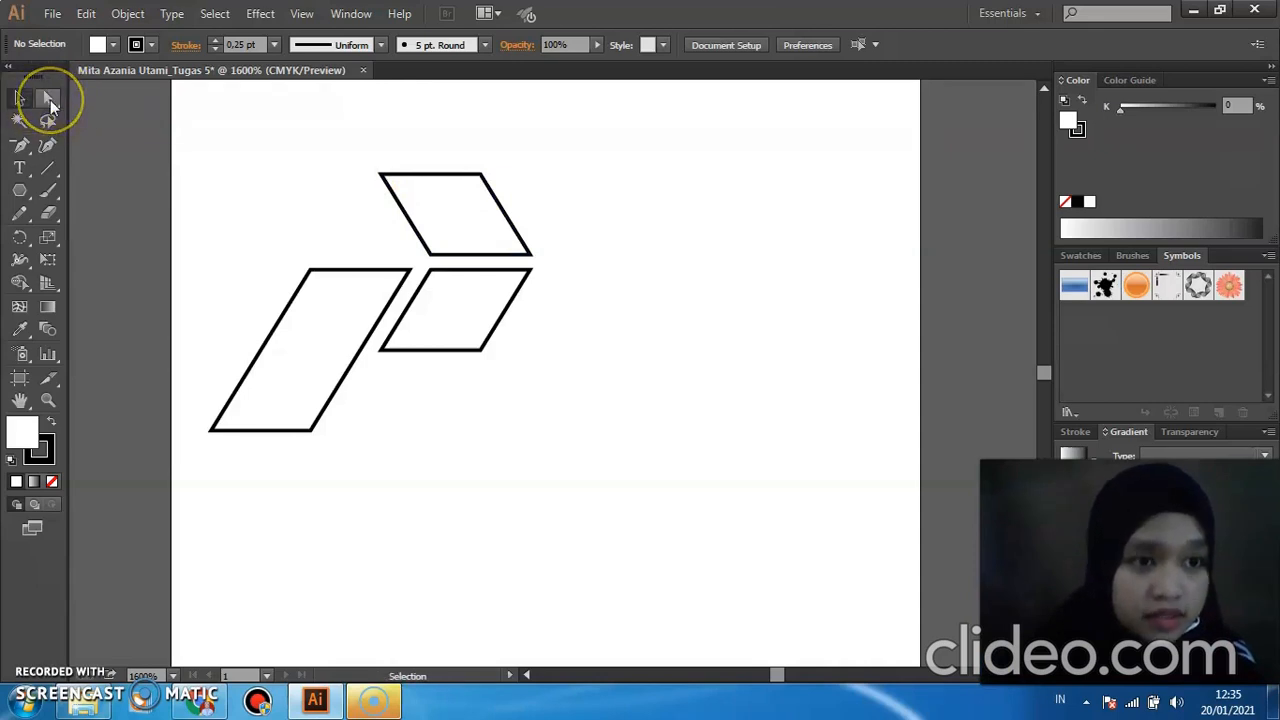
pyautogui.click(50, 100)
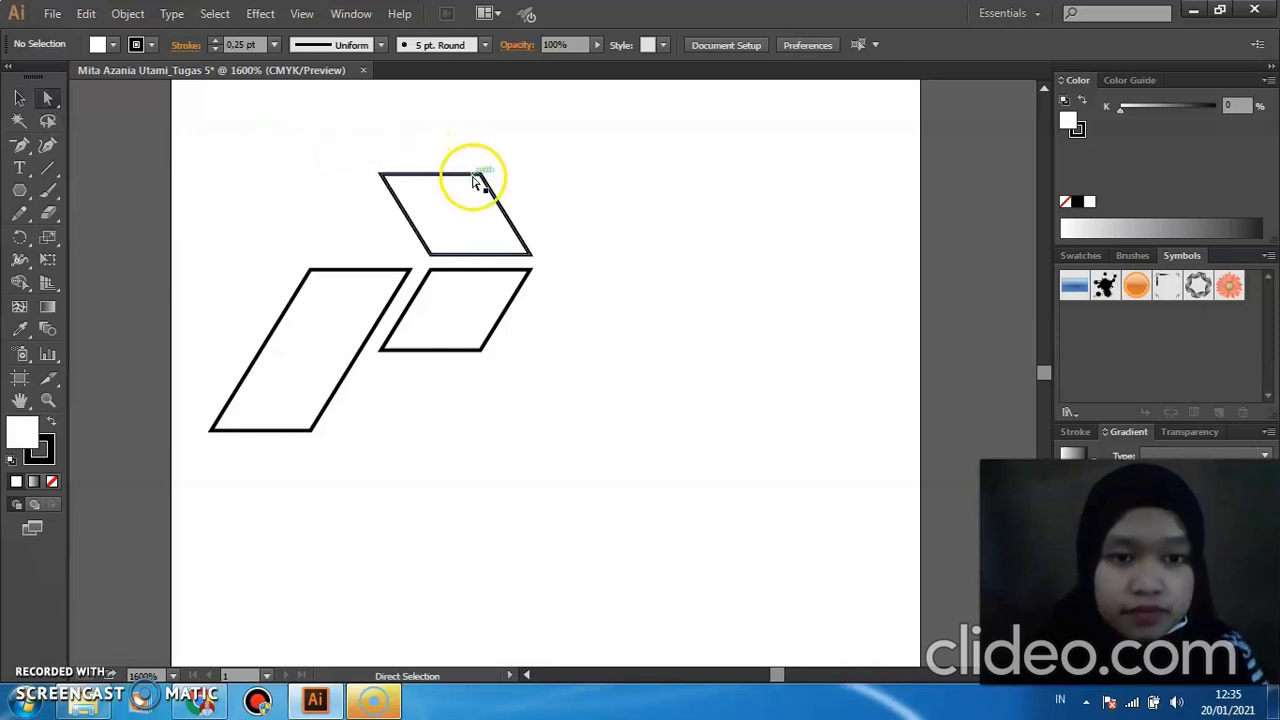
pyautogui.moveTo(476, 178); pyautogui.dragTo(481, 183)
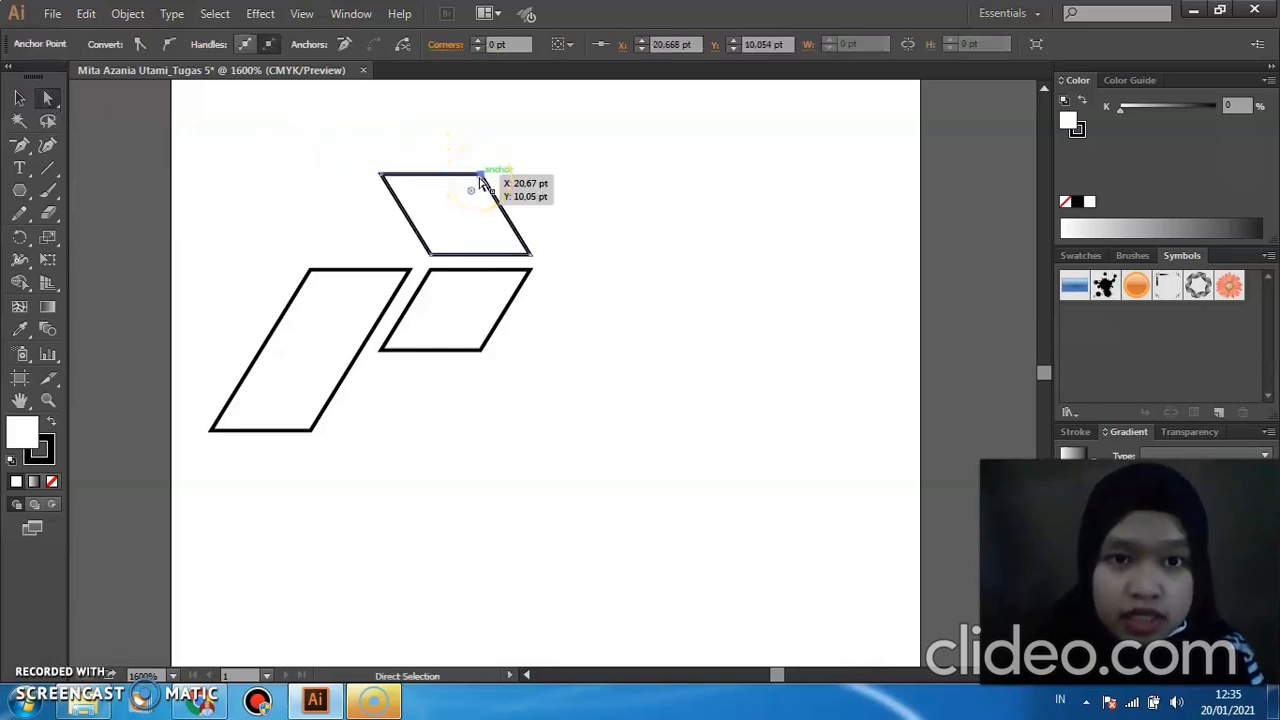
pyautogui.click(497, 44)
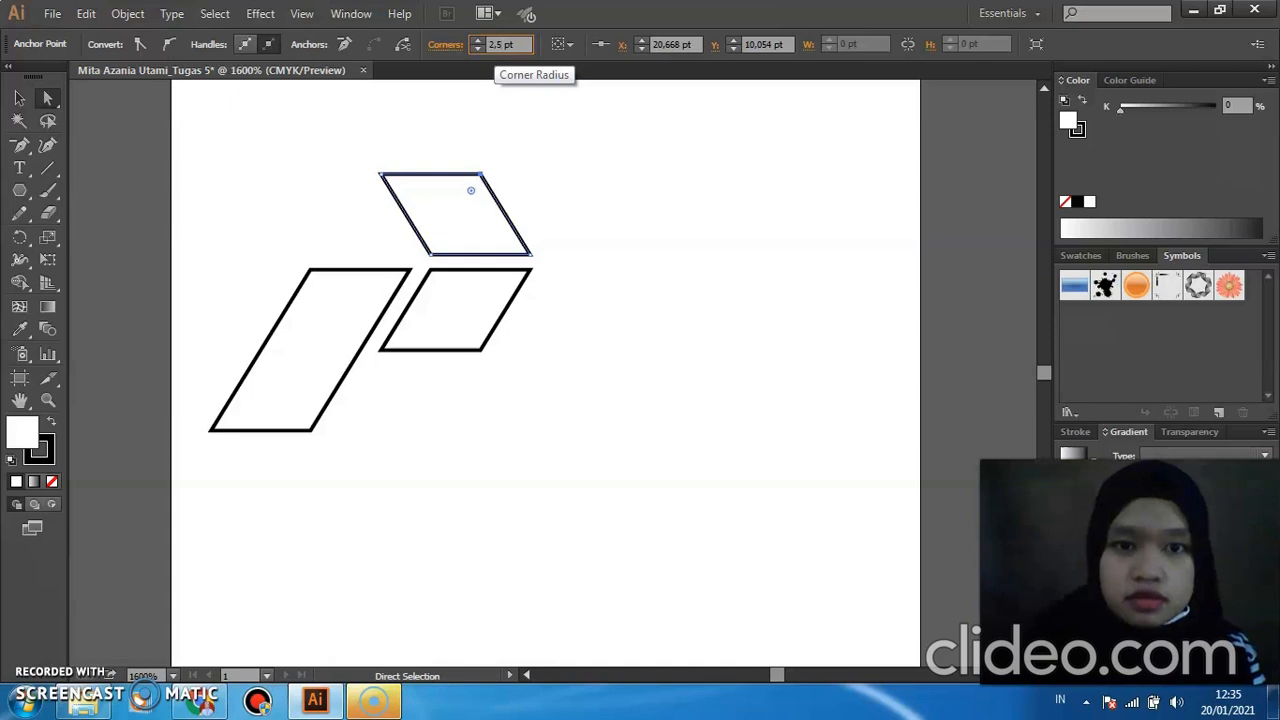
pyautogui.press('Return')
pyautogui.click(604, 228)
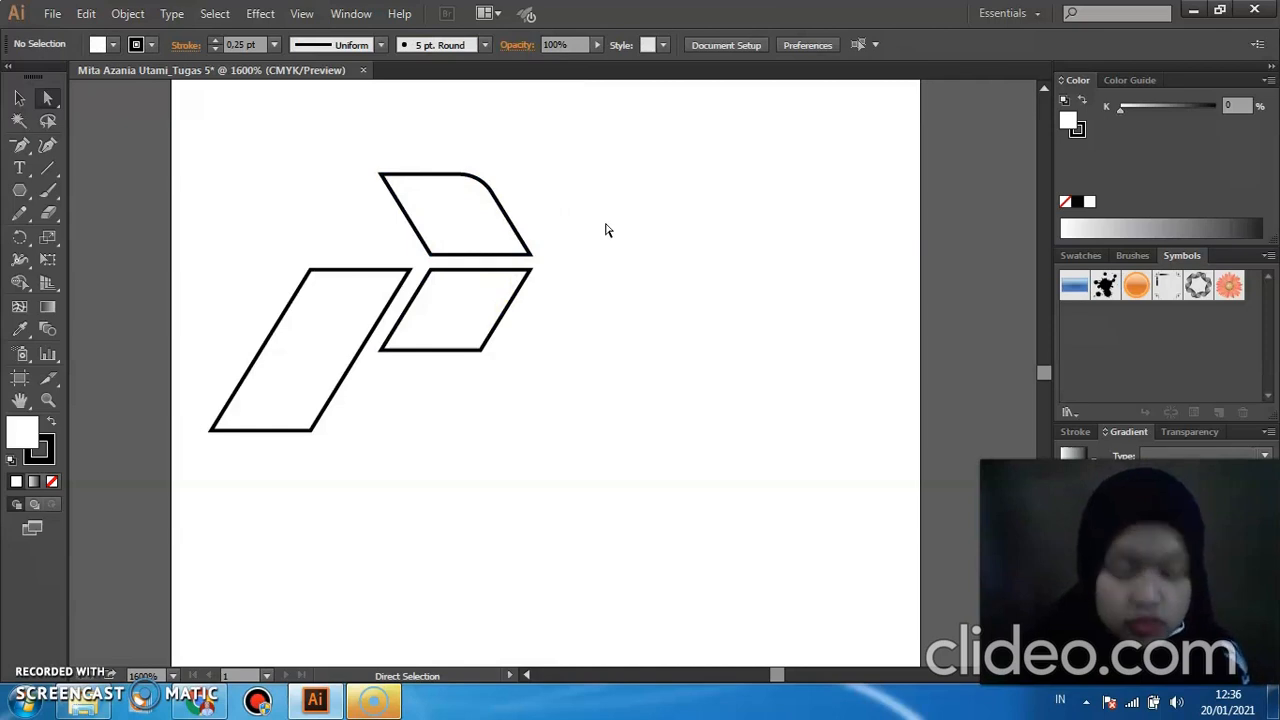
# Round the lower-left corner of the top parallelogram with a 2,5 pt corner radius.
pyautogui.moveTo(457, 260); pyautogui.dragTo(437, 260)
pyautogui.click(443, 214)
pyautogui.click(505, 44)
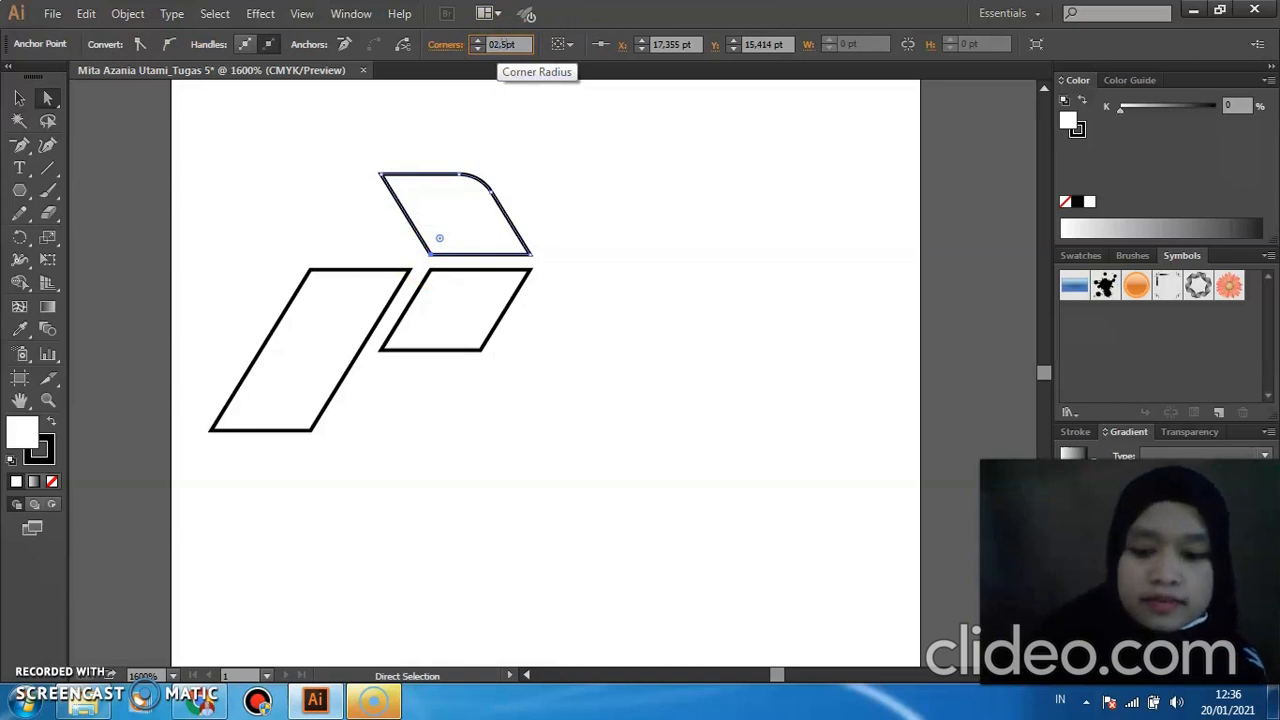
pyautogui.write('2,5')
pyautogui.press('Return')
# Round the upper-left and lower-right corners of the small lower parallelogram with a 2,5 pt radius and deselect it.
pyautogui.moveTo(598, 275); pyautogui.dragTo(429, 277)
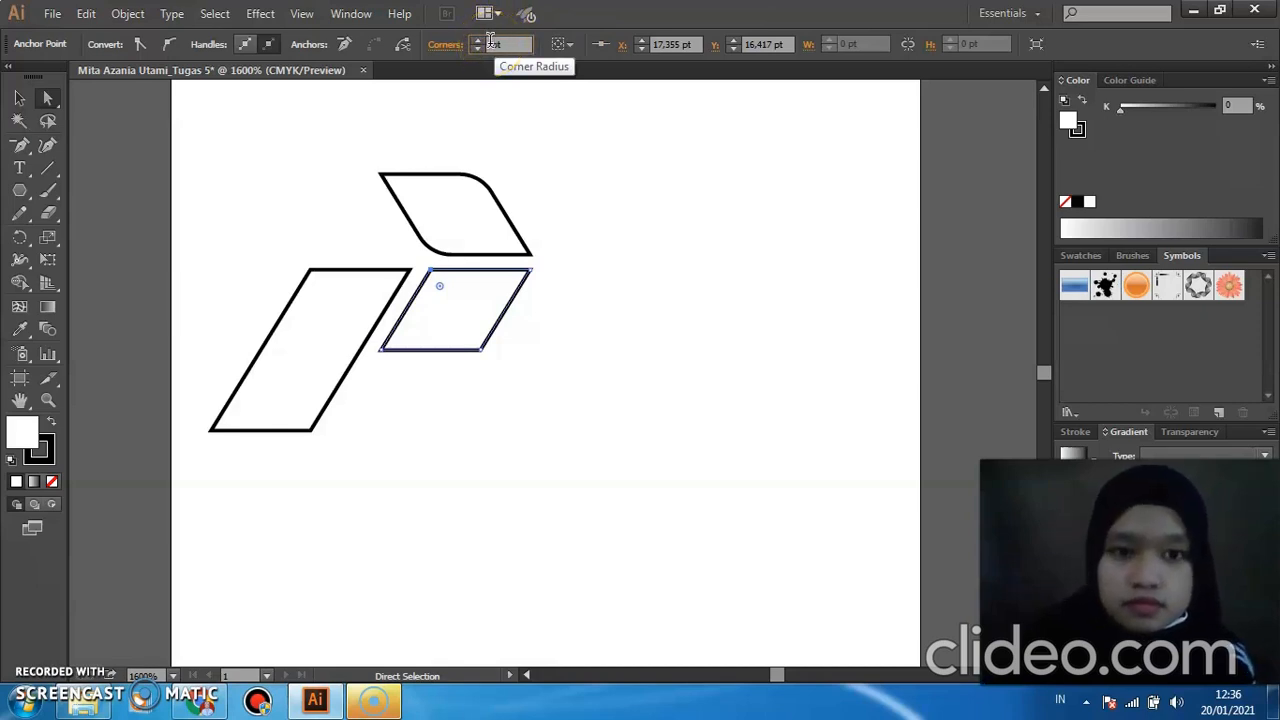
pyautogui.click(567, 86)
pyautogui.write('2,5')
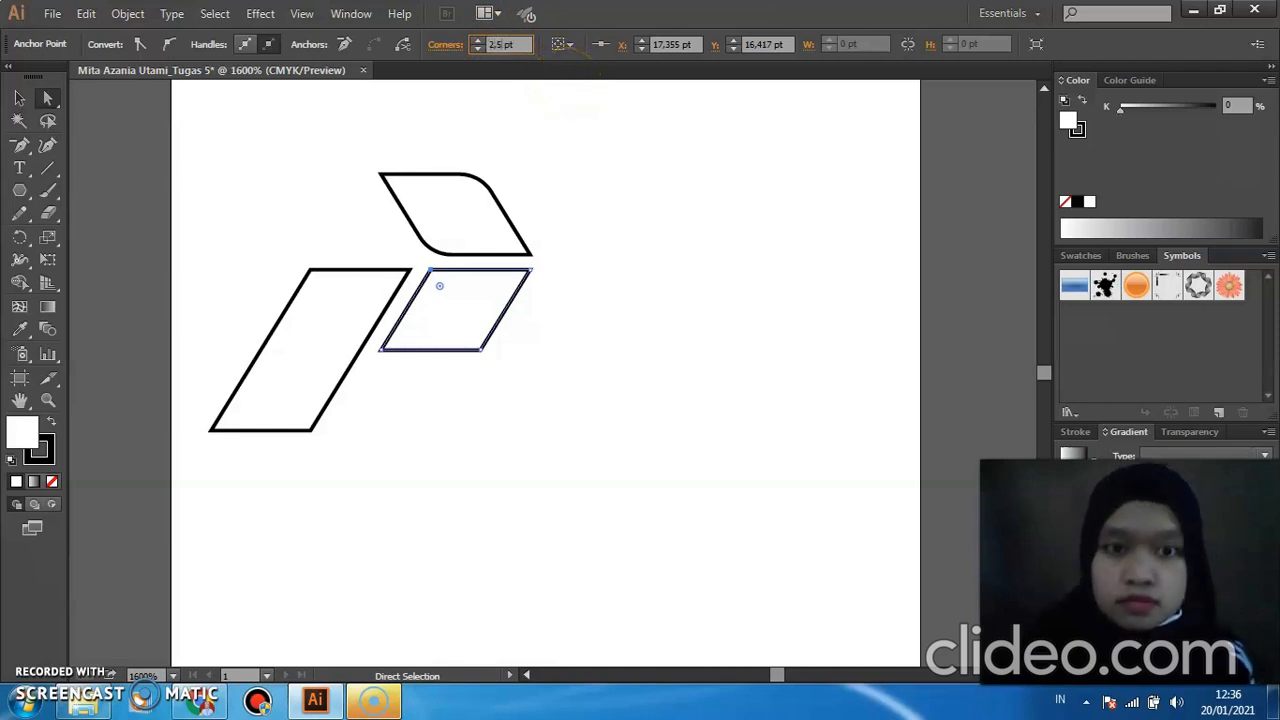
pyautogui.press('Return')
pyautogui.click(580, 466)
pyautogui.click(463, 329)
pyautogui.click(482, 350)
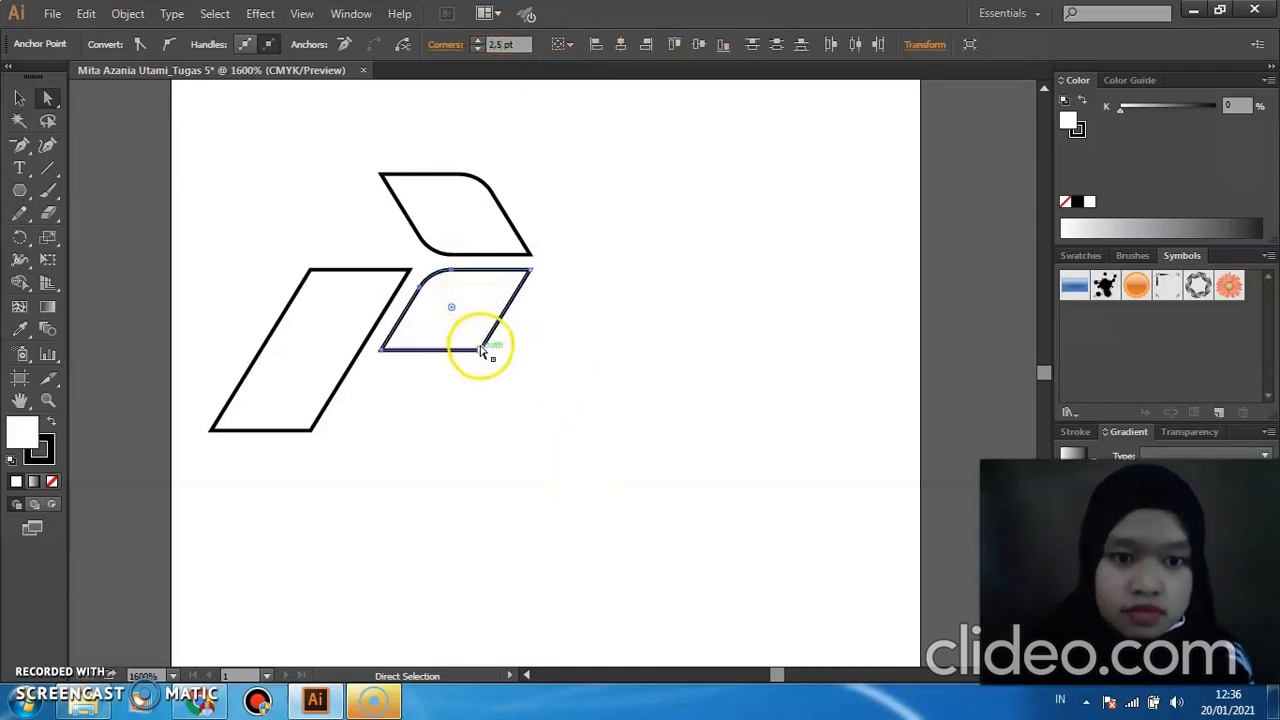
pyautogui.click(492, 45)
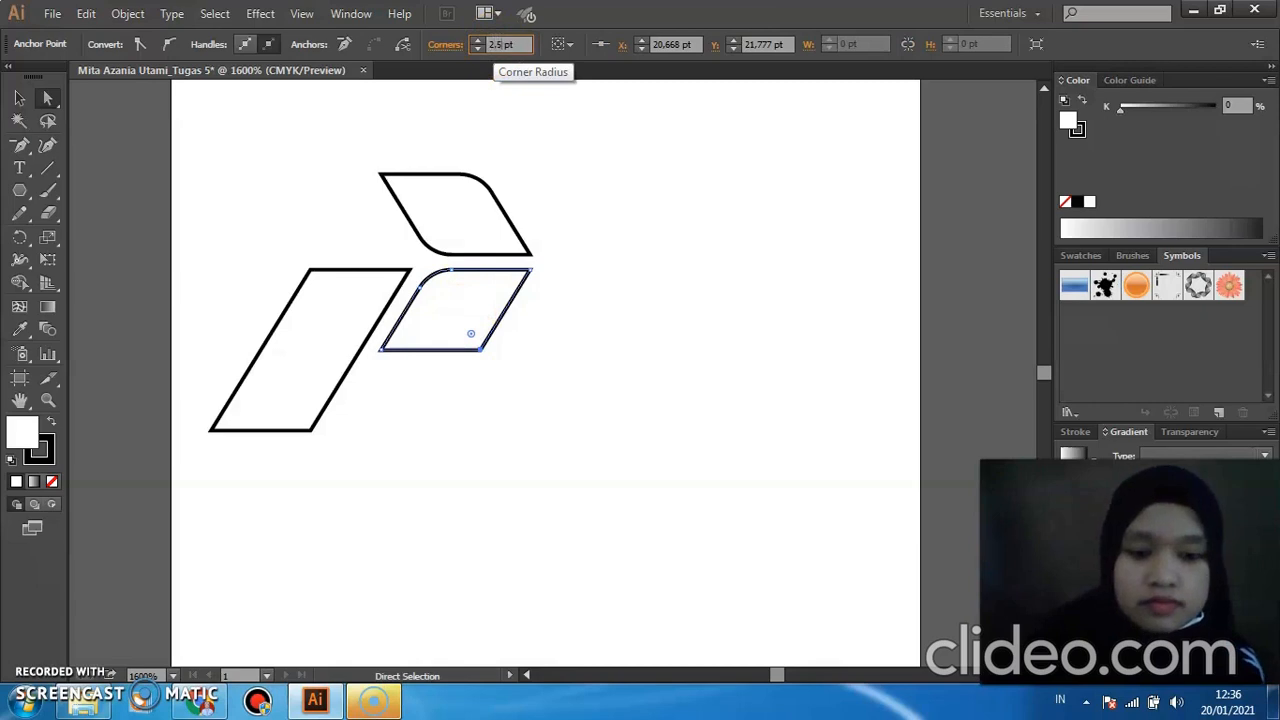
pyautogui.press('Return')
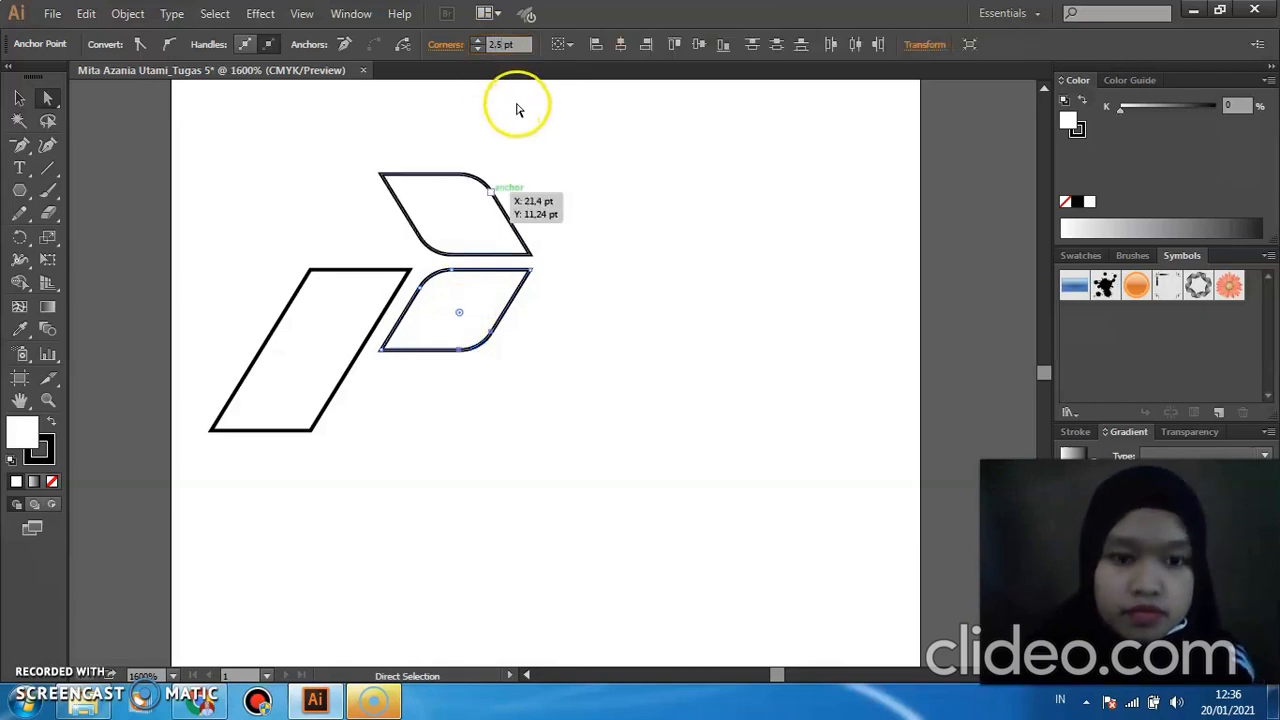
pyautogui.click(334, 289)
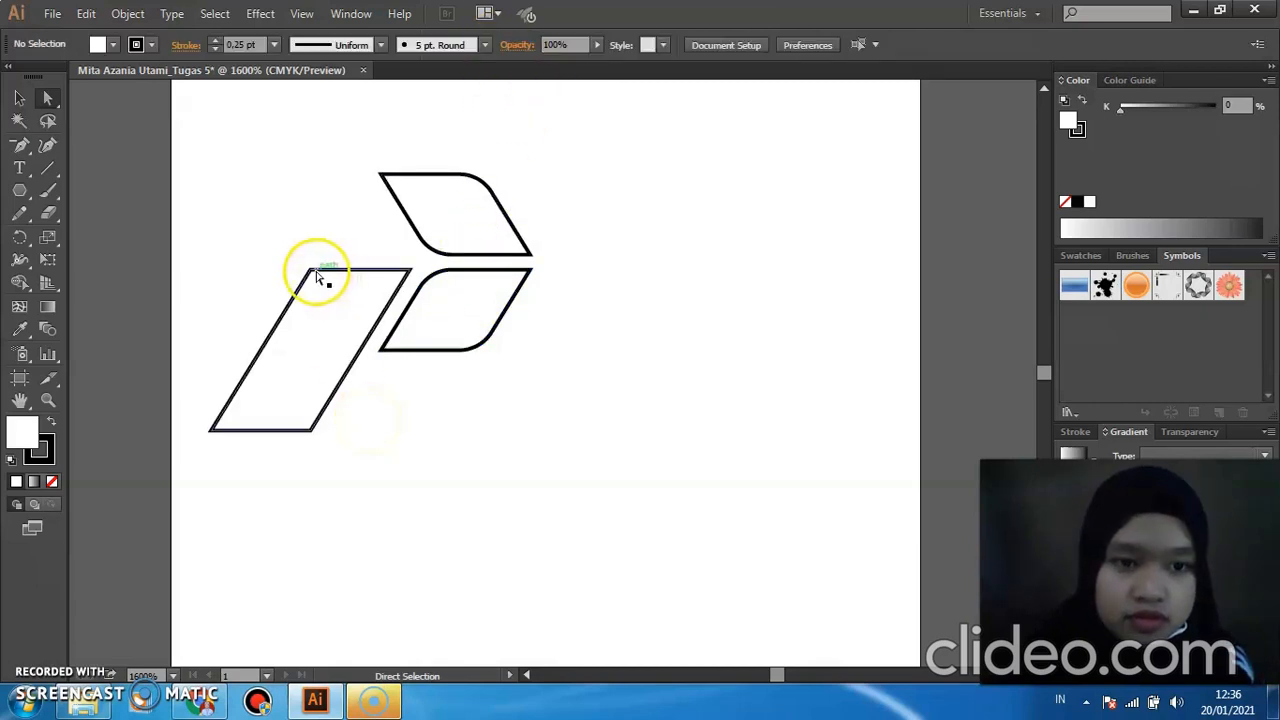
# Round the upper-left and lower-right corners of the long left shape with a 2,5 pt radius and deselect it.
pyautogui.click(313, 272)
pyautogui.click(508, 44)
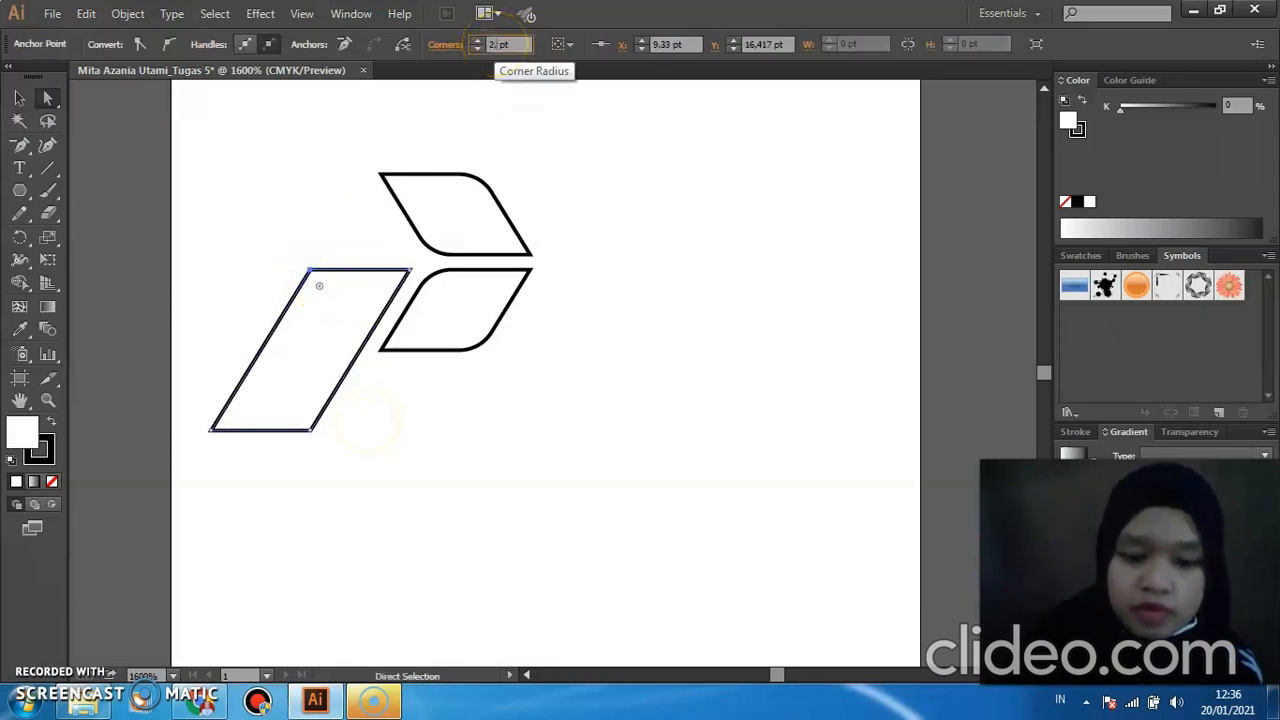
pyautogui.press('Return')
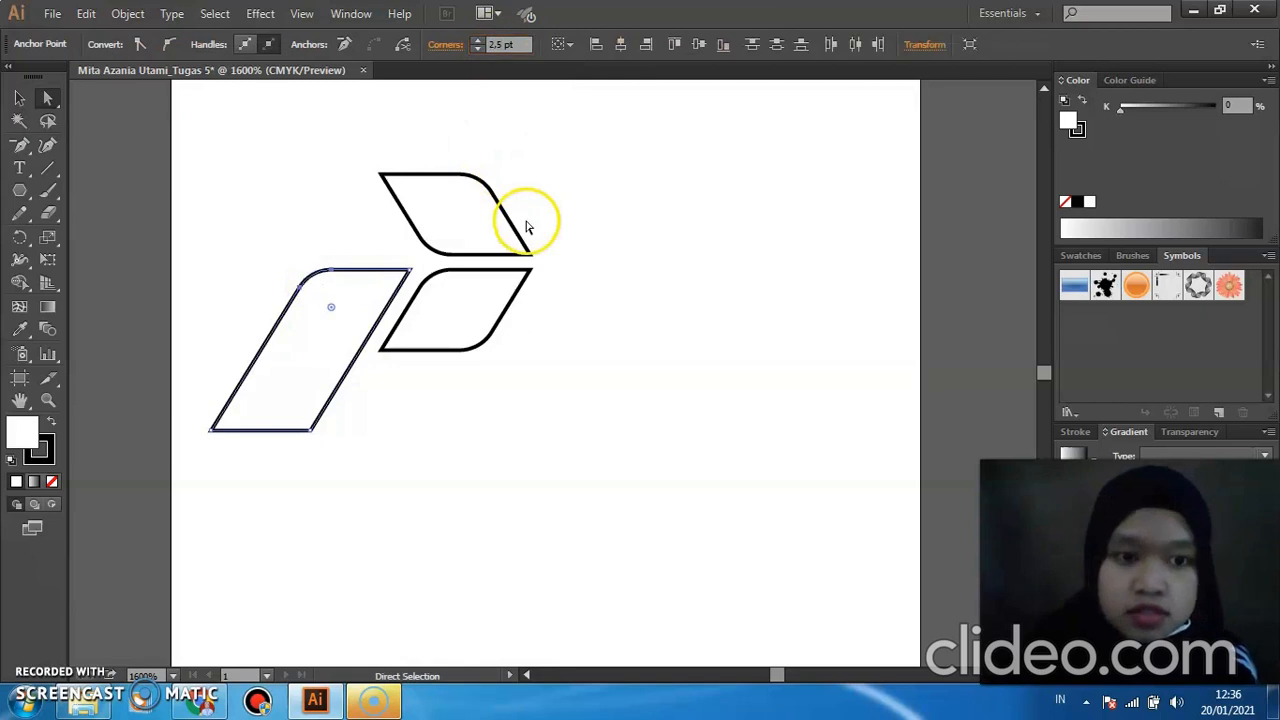
pyautogui.click(313, 430)
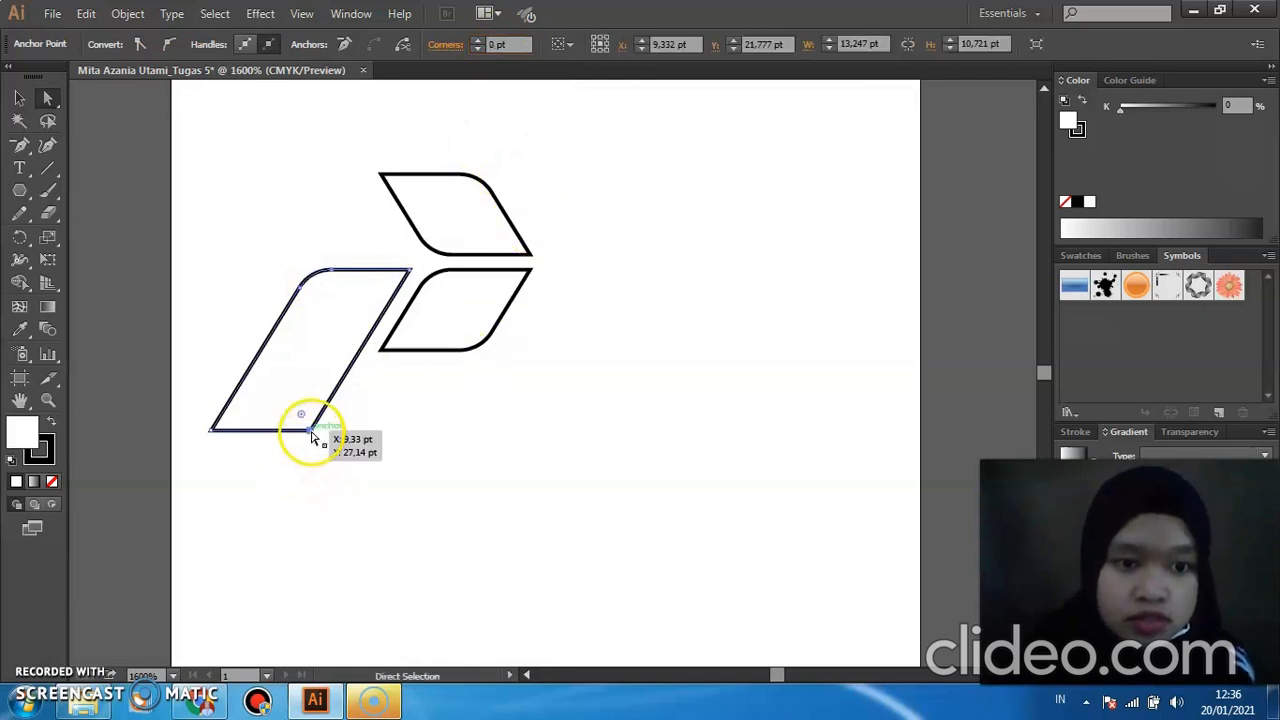
pyautogui.click(513, 43)
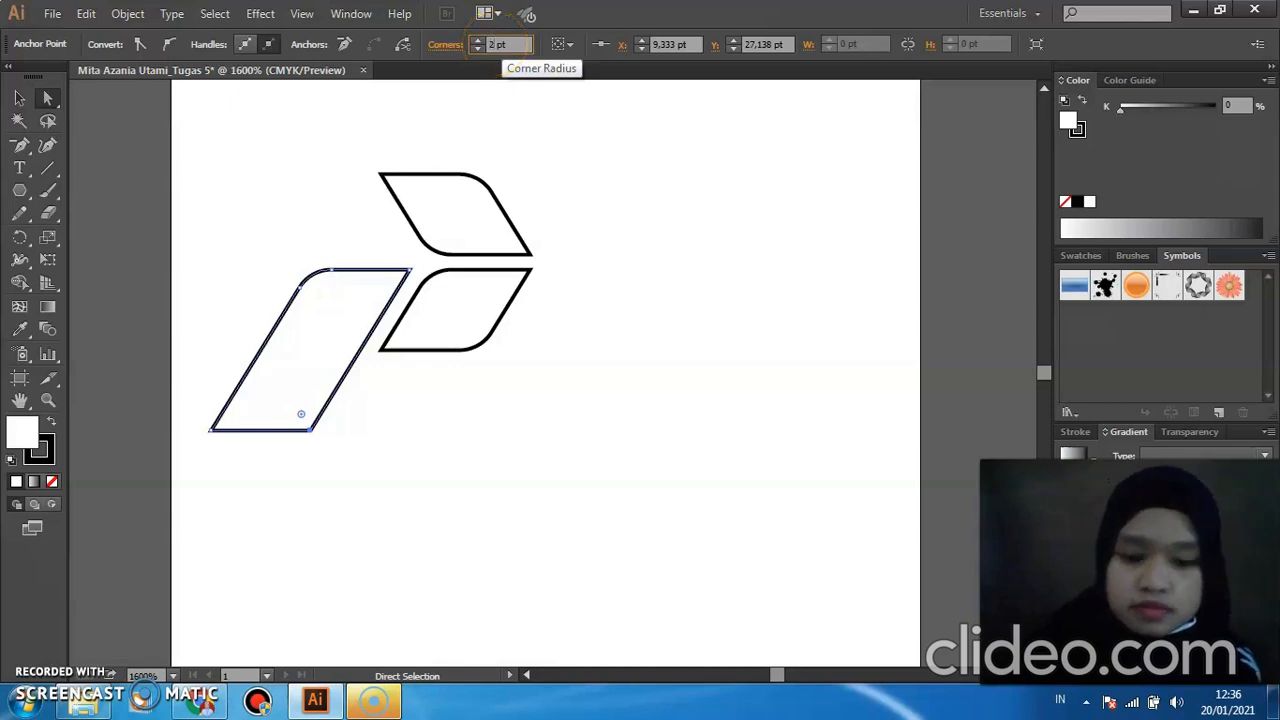
pyautogui.press('Return')
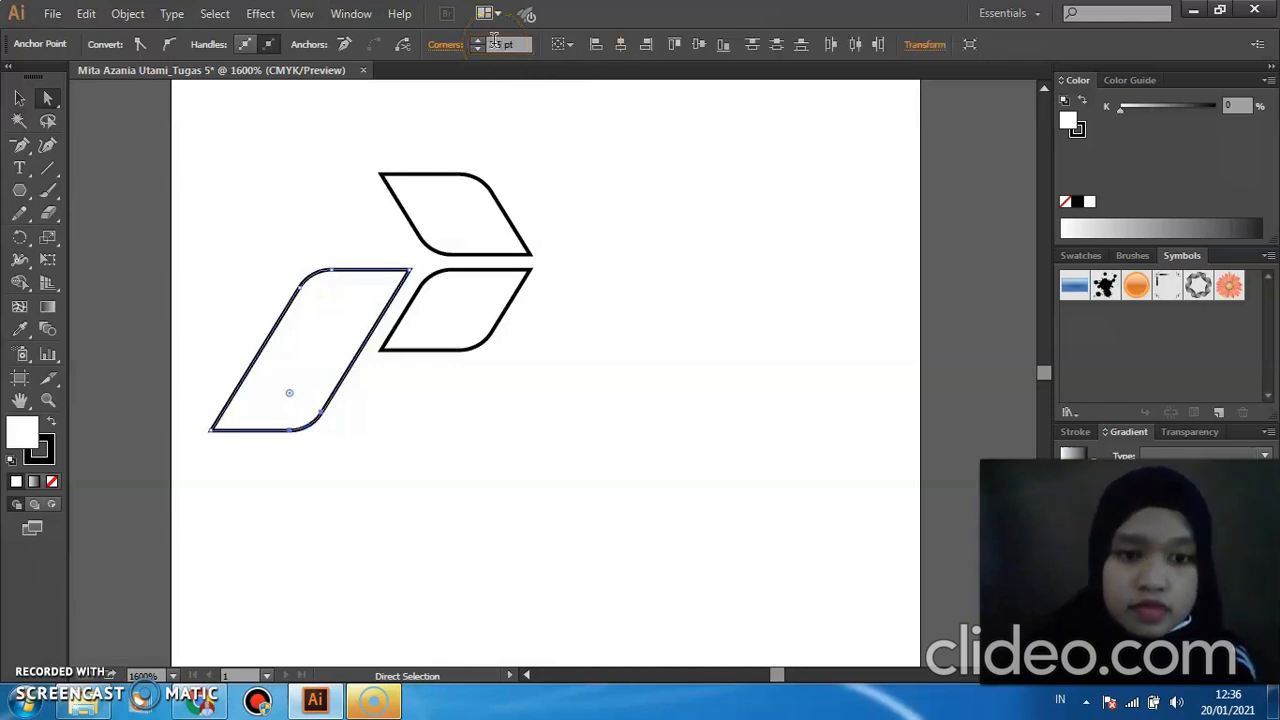
pyautogui.click(452, 405)
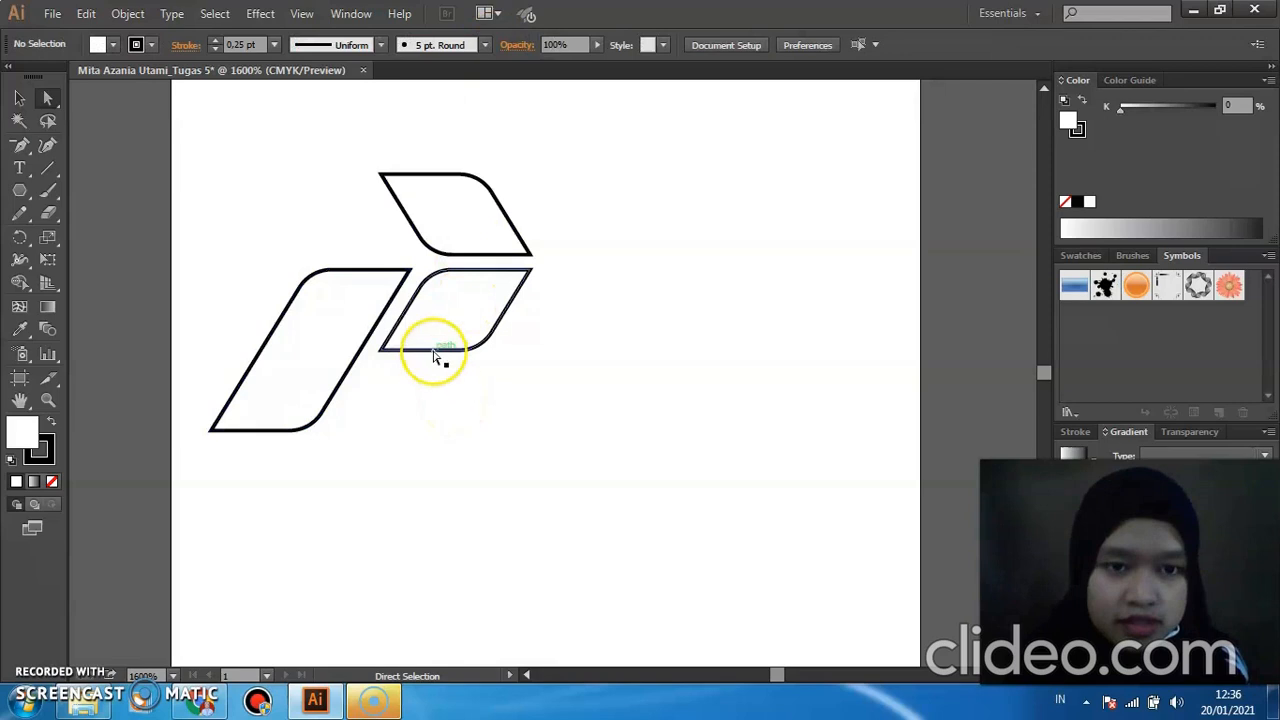
# Use the Add Anchor Point tool to add points beside the sharp tips of the two small shapes.
pyautogui.moveTo(20, 145); pyautogui.dragTo(80, 170)
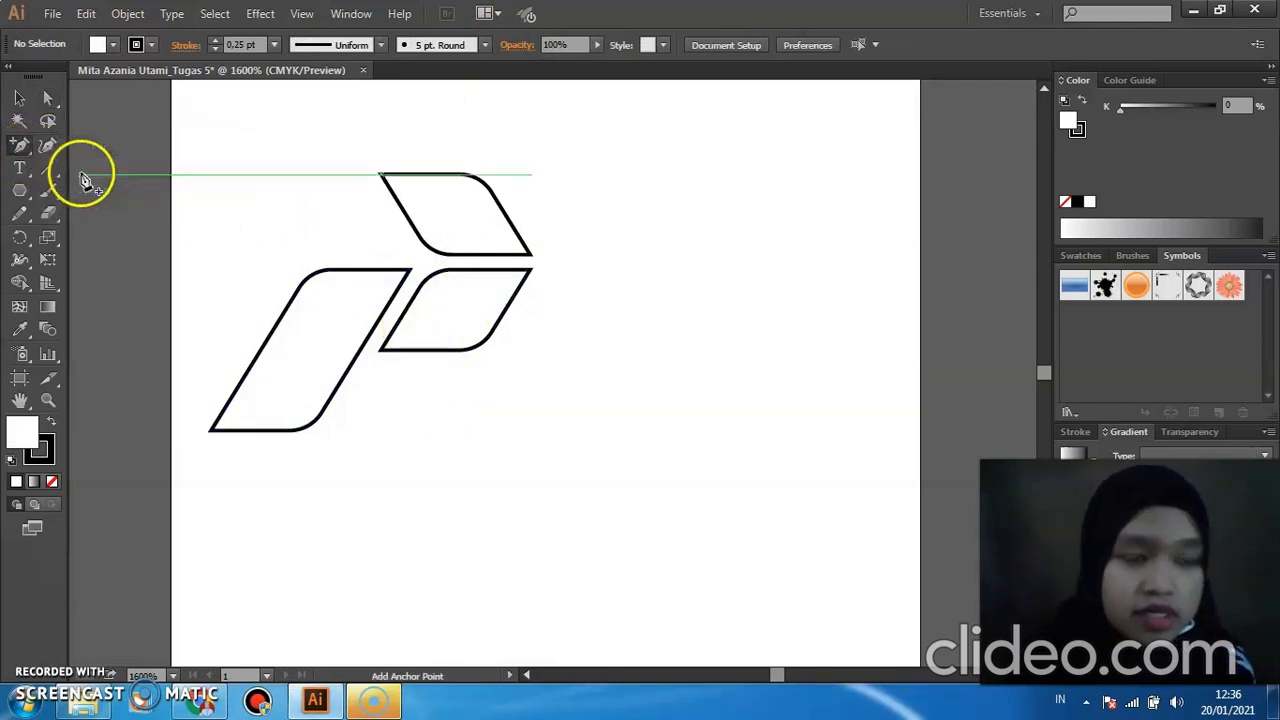
pyautogui.click(396, 200)
pyautogui.click(514, 232)
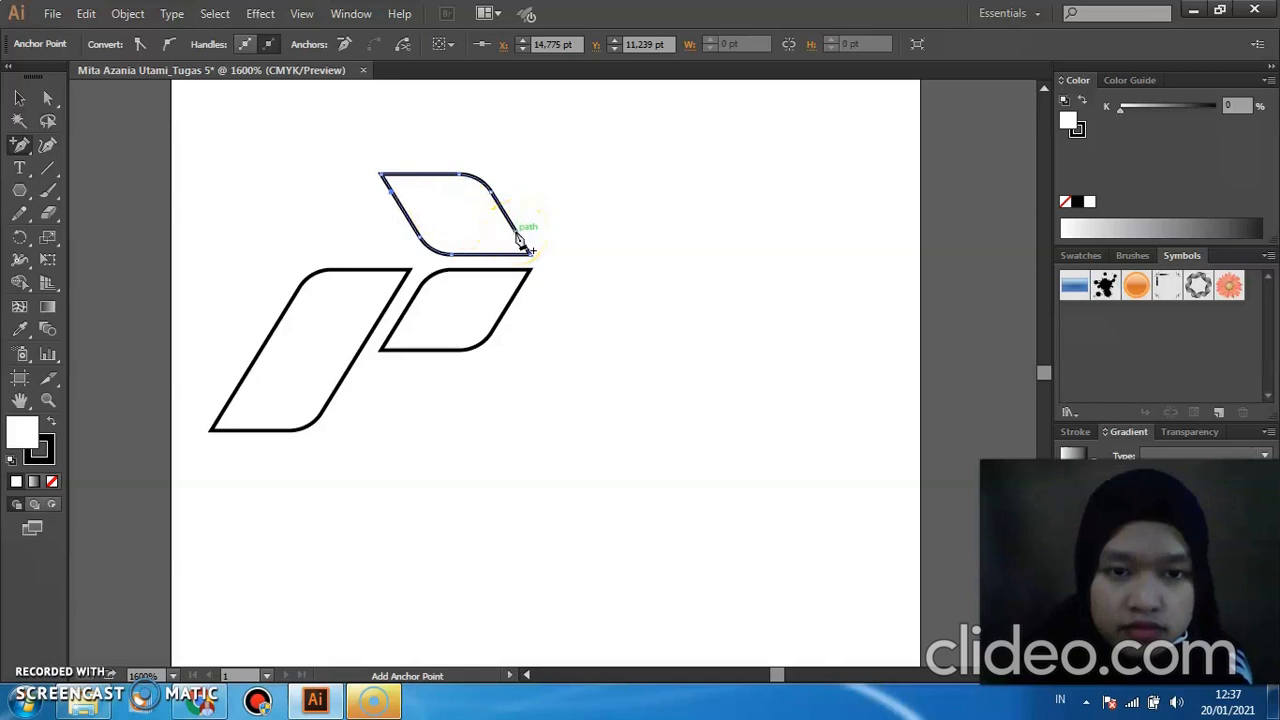
pyautogui.click(520, 288)
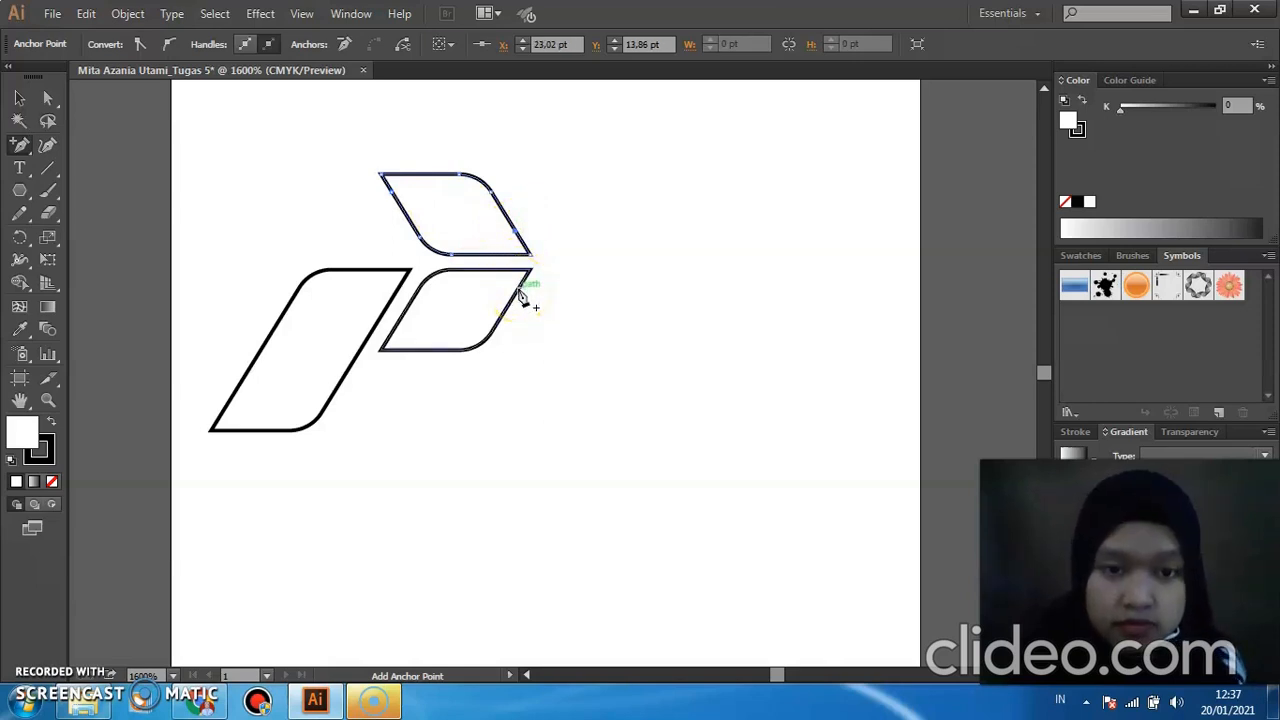
pyautogui.click(412, 340)
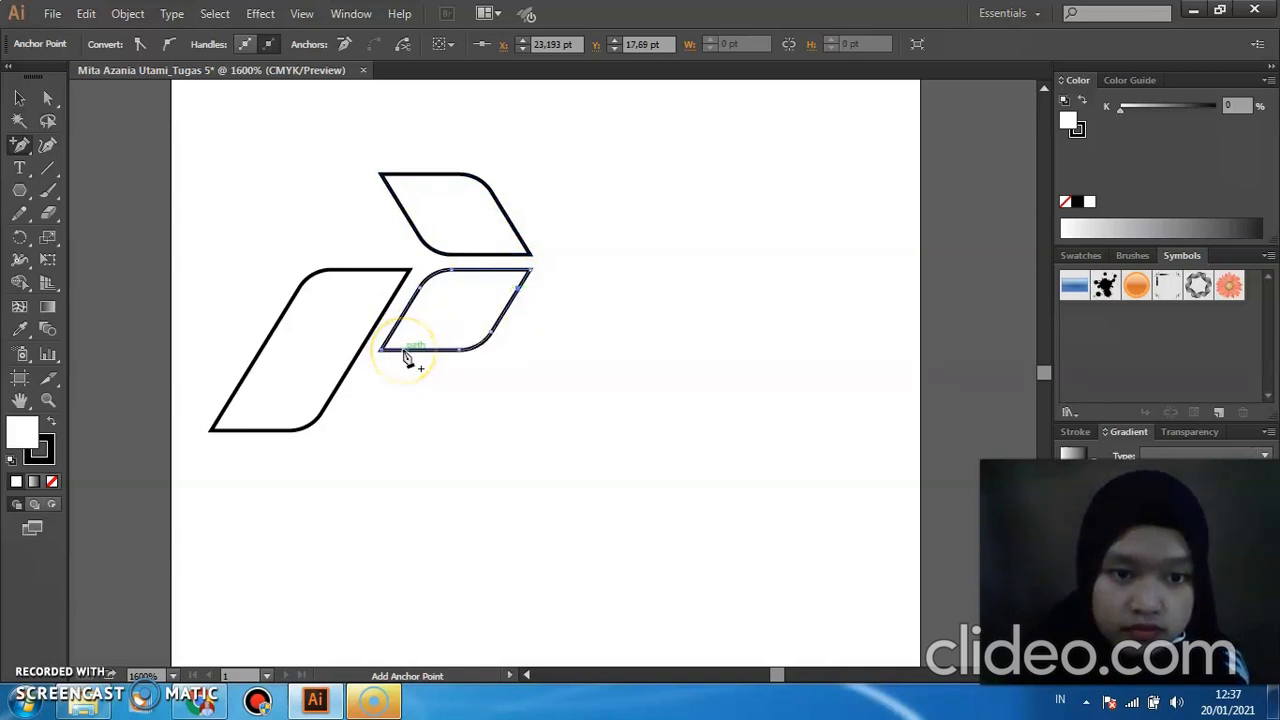
# Add anchor points on the long left shape's slanted sides, just below its upper-right tip and just above its lower-left tip.
pyautogui.click(400, 290)
pyautogui.click(287, 410)
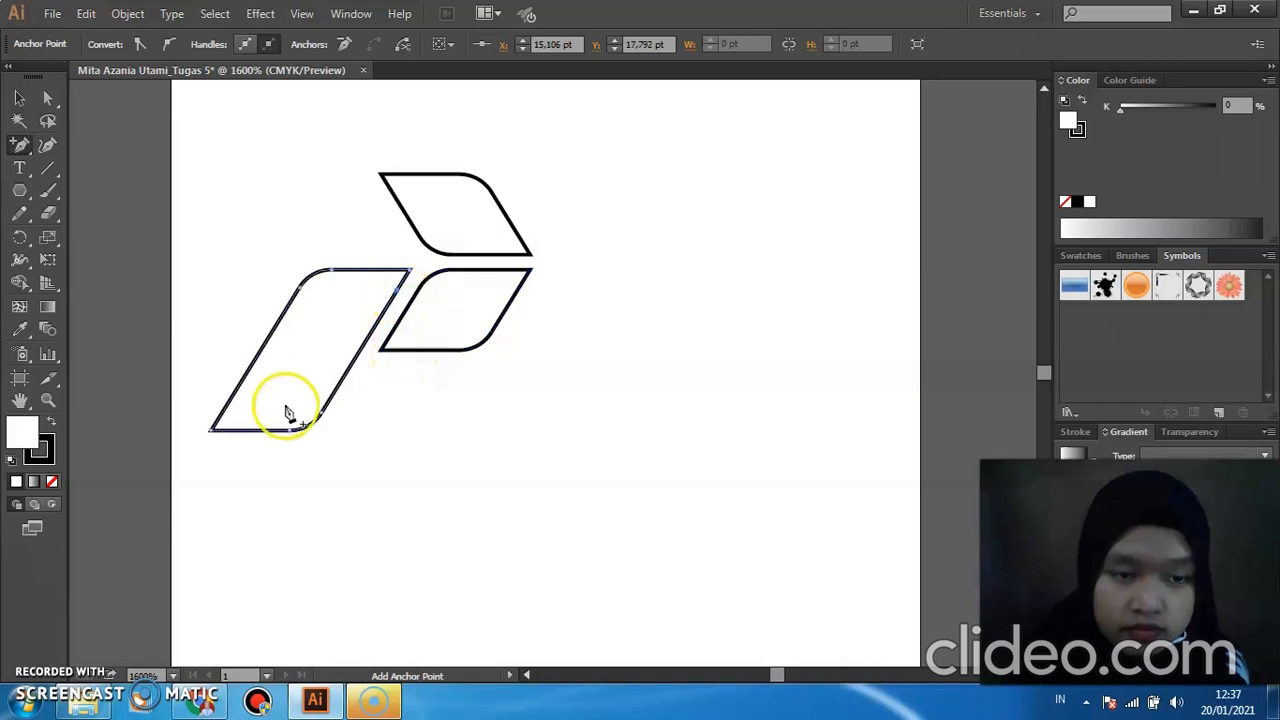
pyautogui.click(228, 416)
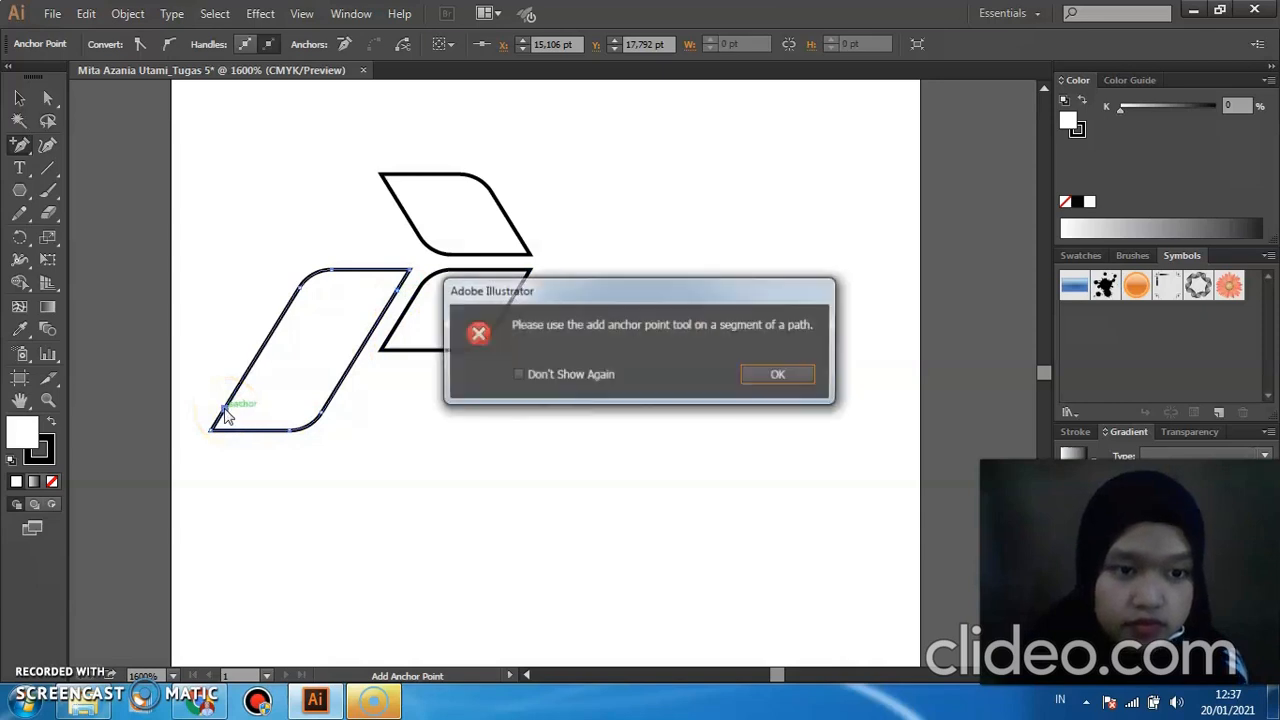
pyautogui.click(779, 377)
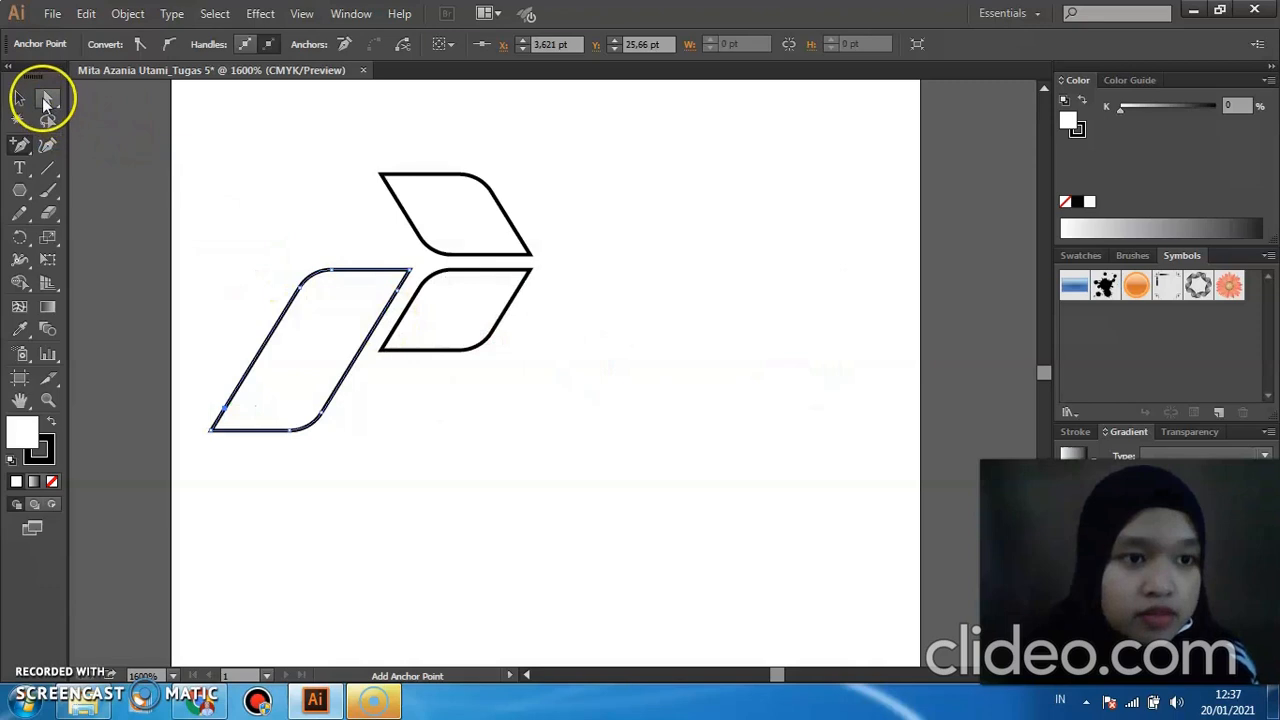
# Pull the upper-left tip of the top shape slightly outward to the left with Direct Selection, and deselect it.
pyautogui.click(47, 98)
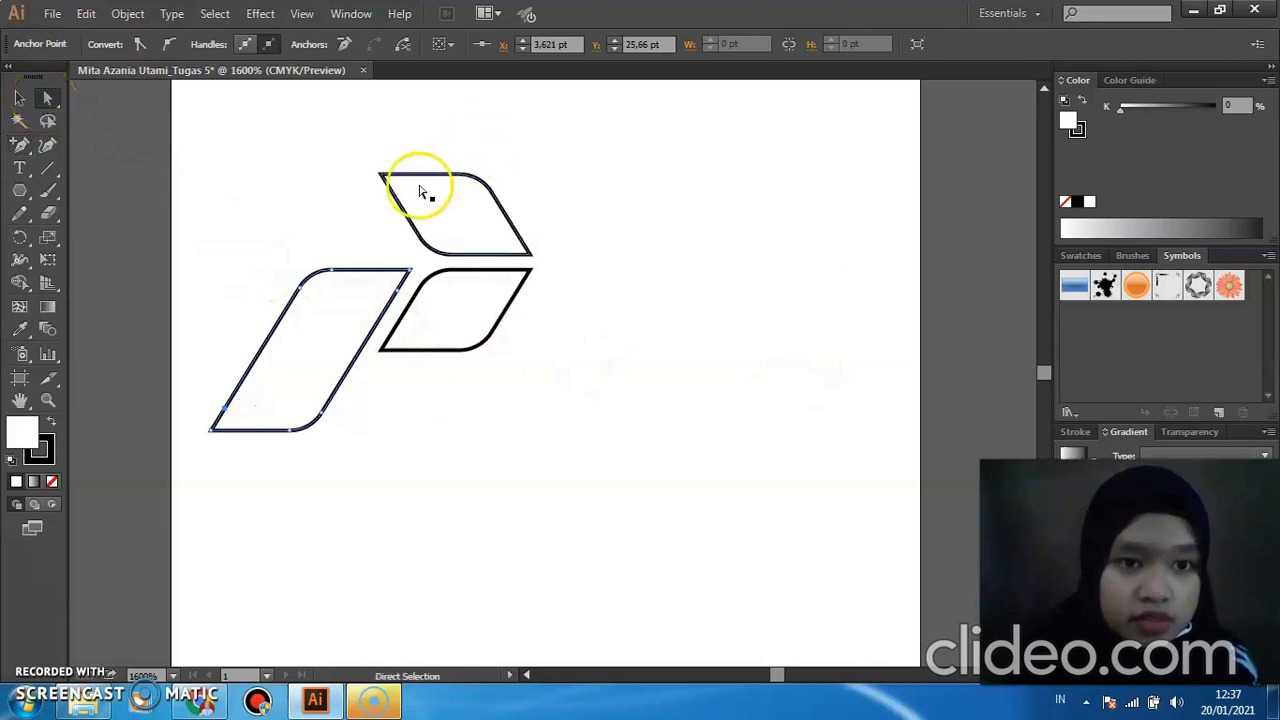
pyautogui.click(313, 187)
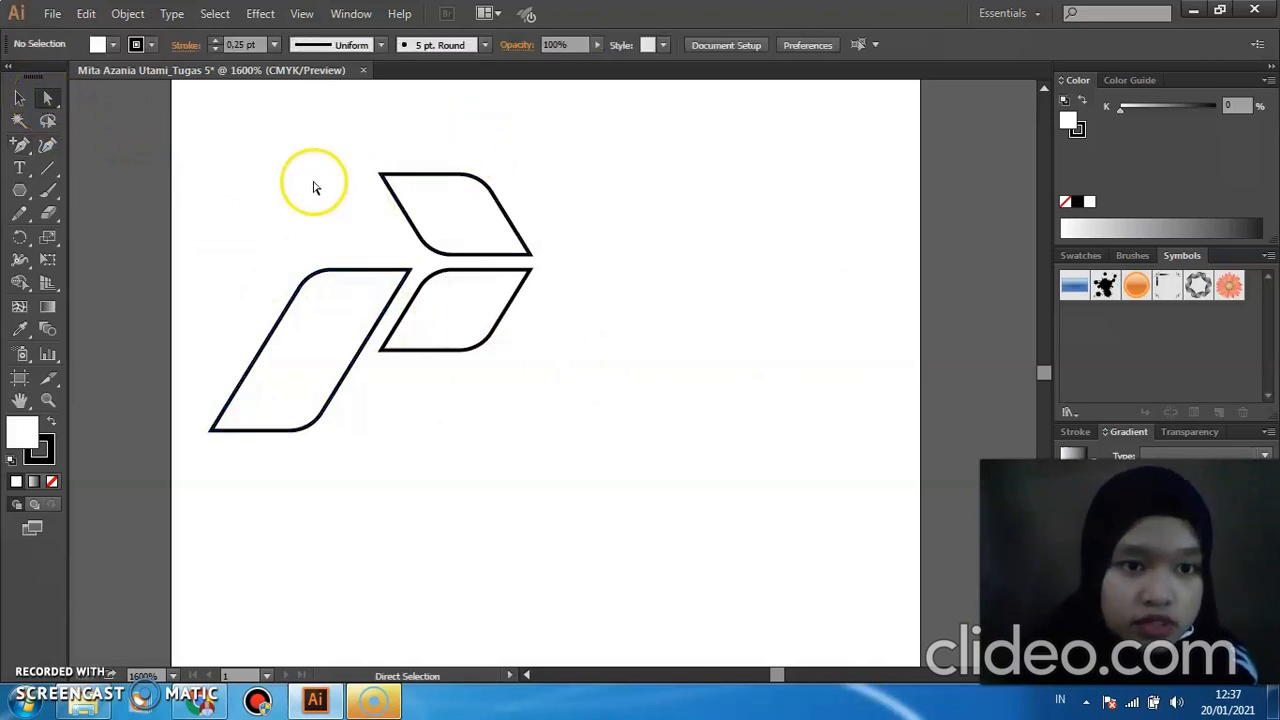
pyautogui.click(383, 177)
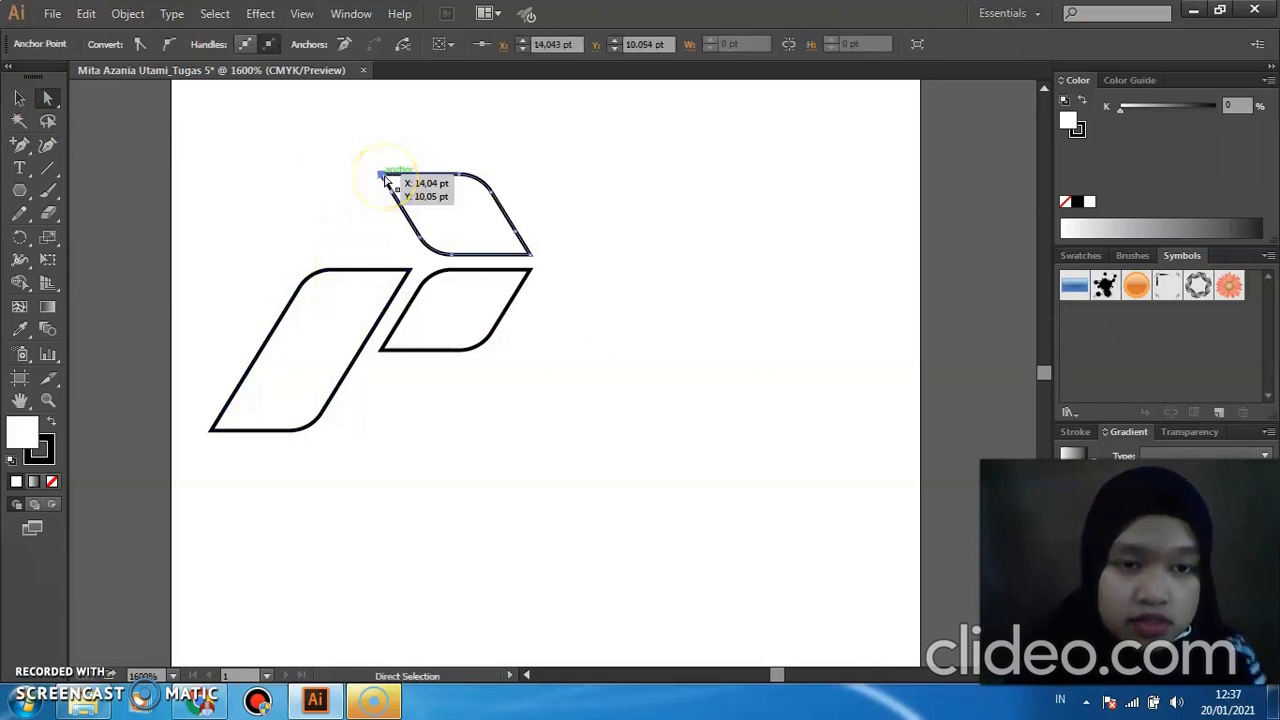
pyautogui.moveTo(385, 178); pyautogui.dragTo(378, 179)
pyautogui.click(534, 200)
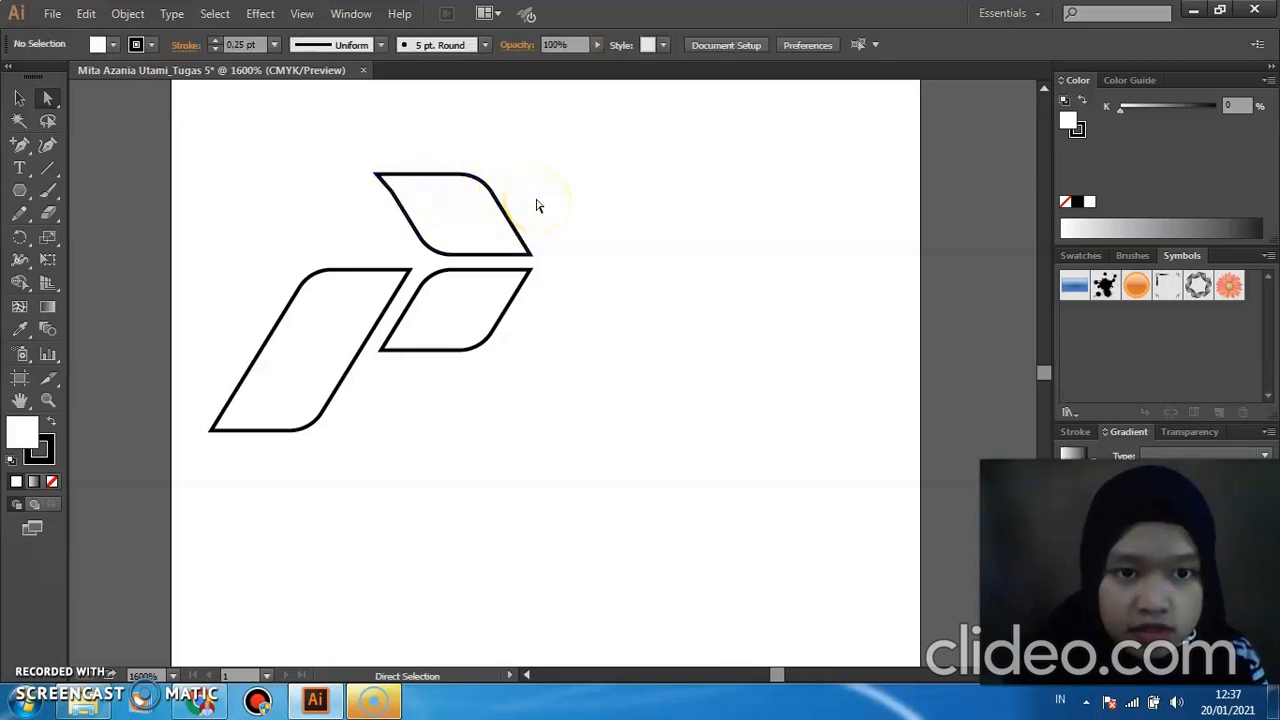
# Pull the lower-right tip of the top shape slightly outward to the right, and deselect it.
pyautogui.click(532, 252)
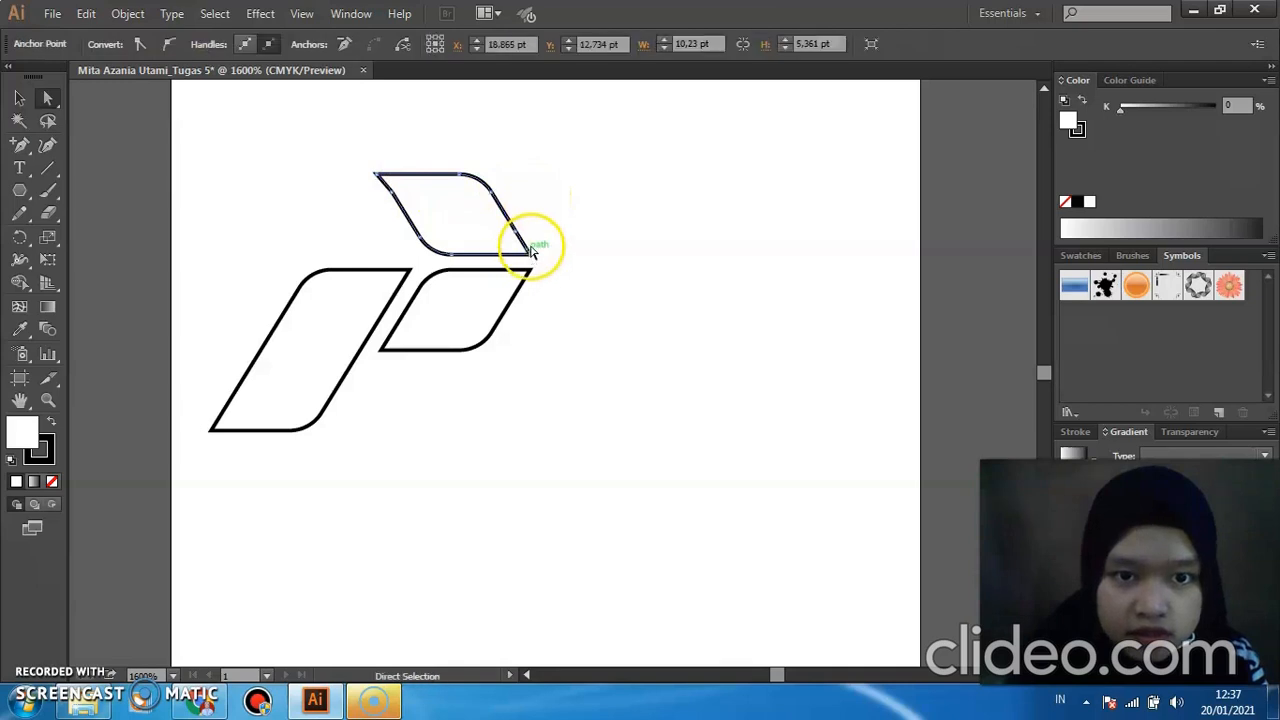
pyautogui.click(533, 256)
pyautogui.moveTo(532, 259); pyautogui.dragTo(538, 262)
pyautogui.click(574, 288)
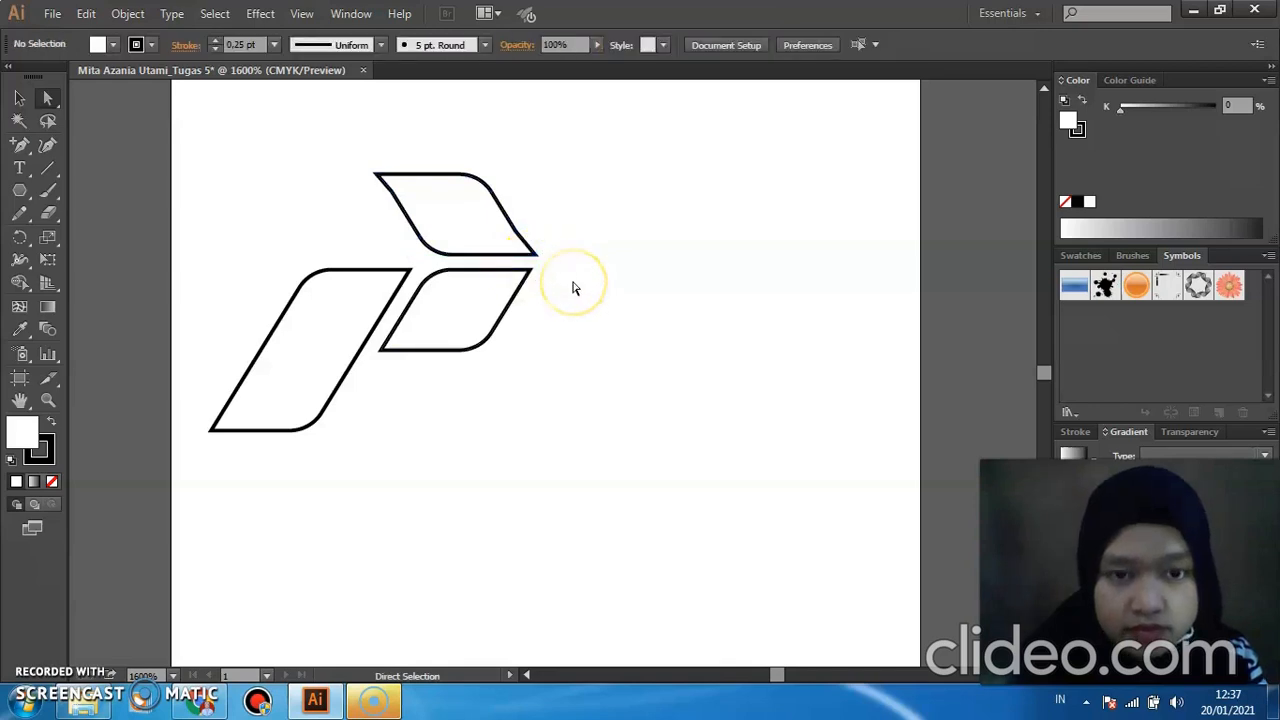
pyautogui.moveTo(542, 264)
pyautogui.mouseDown()
pyautogui.moveTo(531, 251)
pyautogui.moveTo(537, 266)
pyautogui.mouseUp()
pyautogui.click(536, 279)
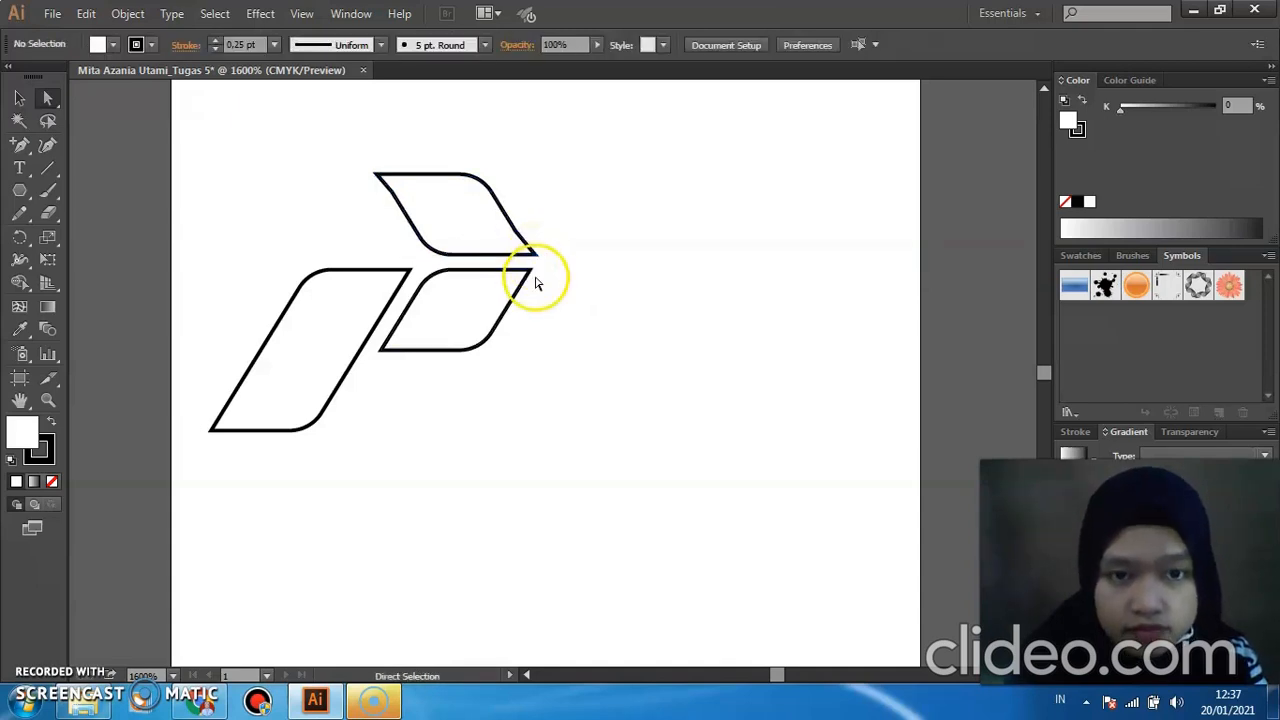
pyautogui.click(516, 236)
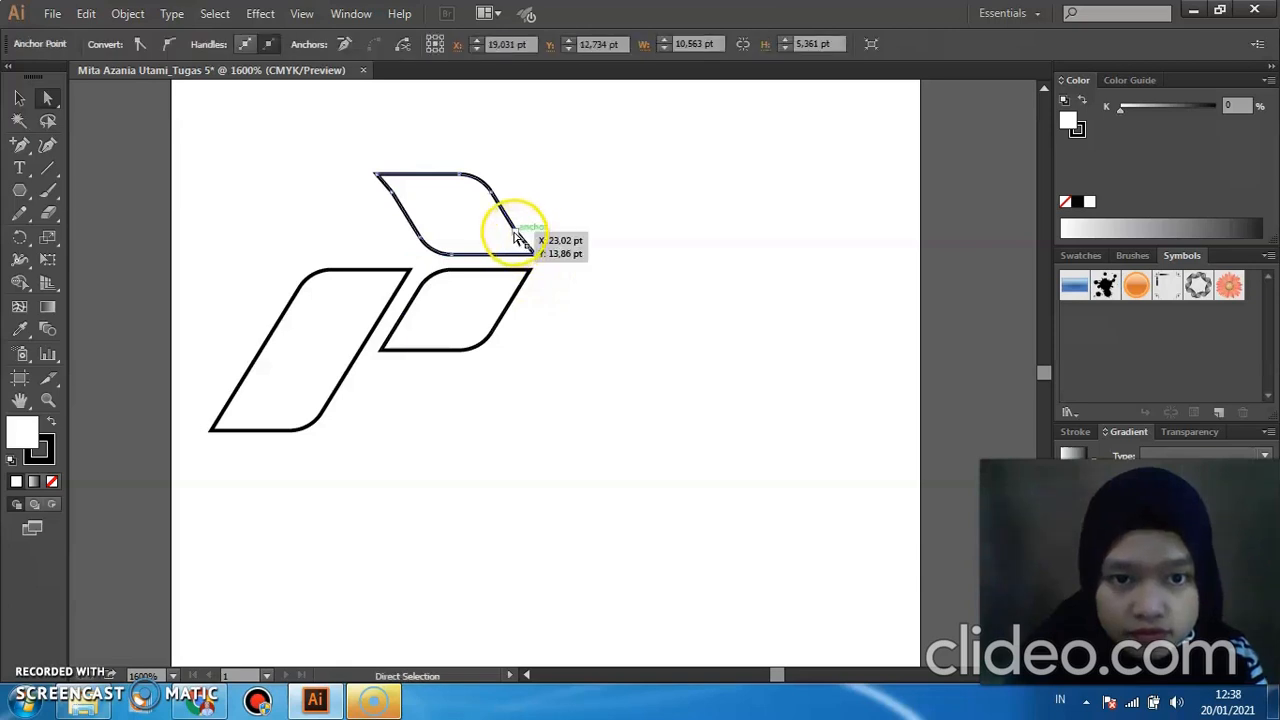
pyautogui.click(515, 233)
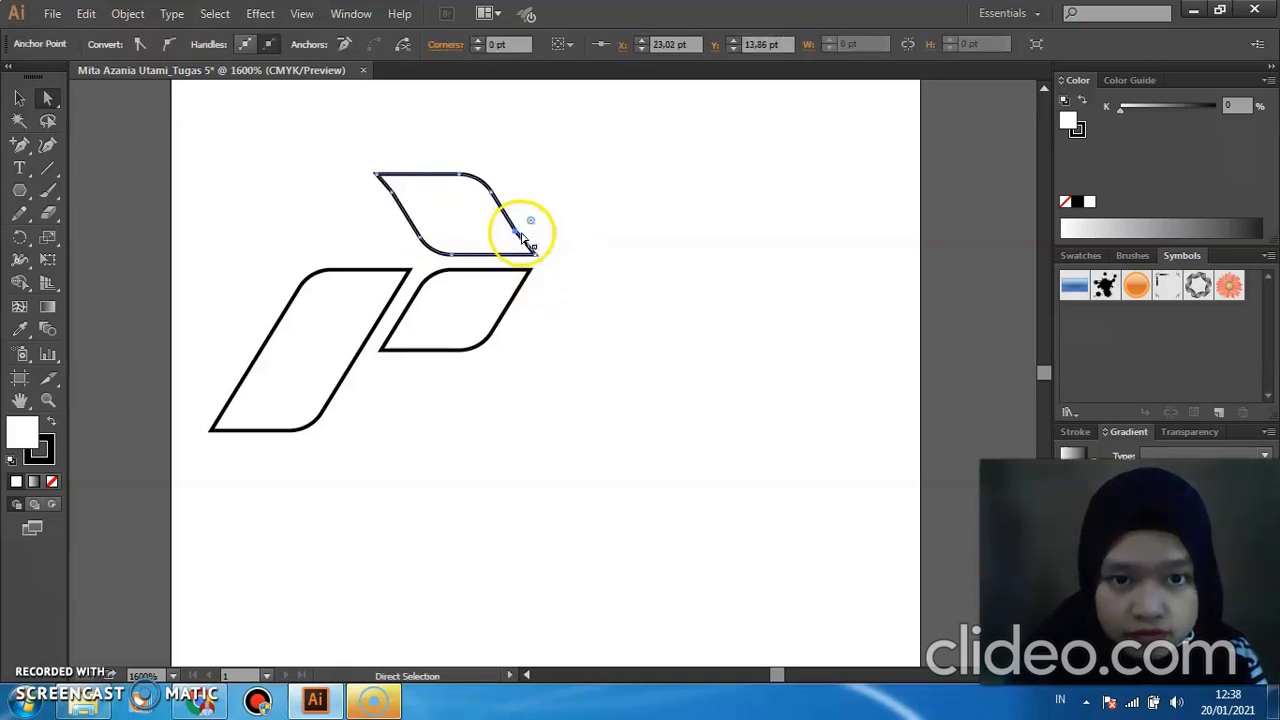
pyautogui.click(562, 274)
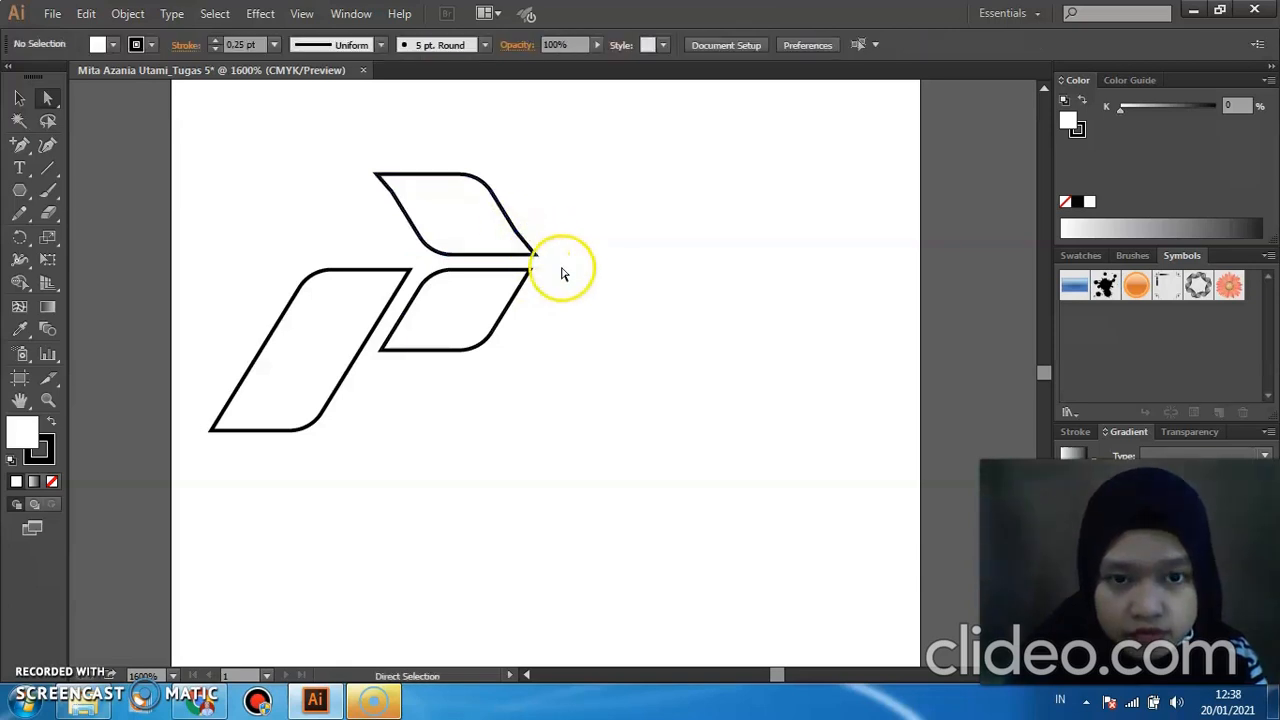
# Pull the upper-right tip of the small lower shape slightly outward to the right, and nudge its lower-left tip outward.
pyautogui.click(503, 322)
pyautogui.moveTo(534, 272); pyautogui.dragTo(527, 311)
pyautogui.click(526, 311)
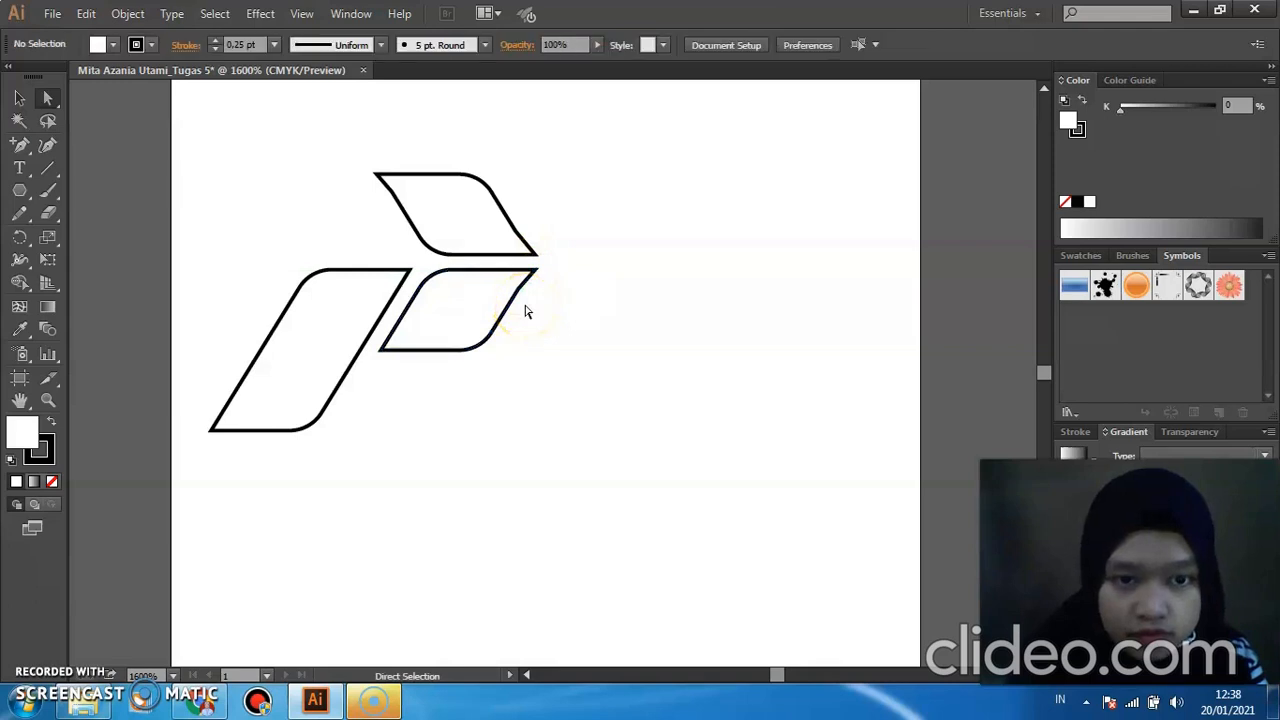
pyautogui.click(514, 297)
pyautogui.moveTo(384, 349); pyautogui.dragTo(380, 355)
pyautogui.click(411, 394)
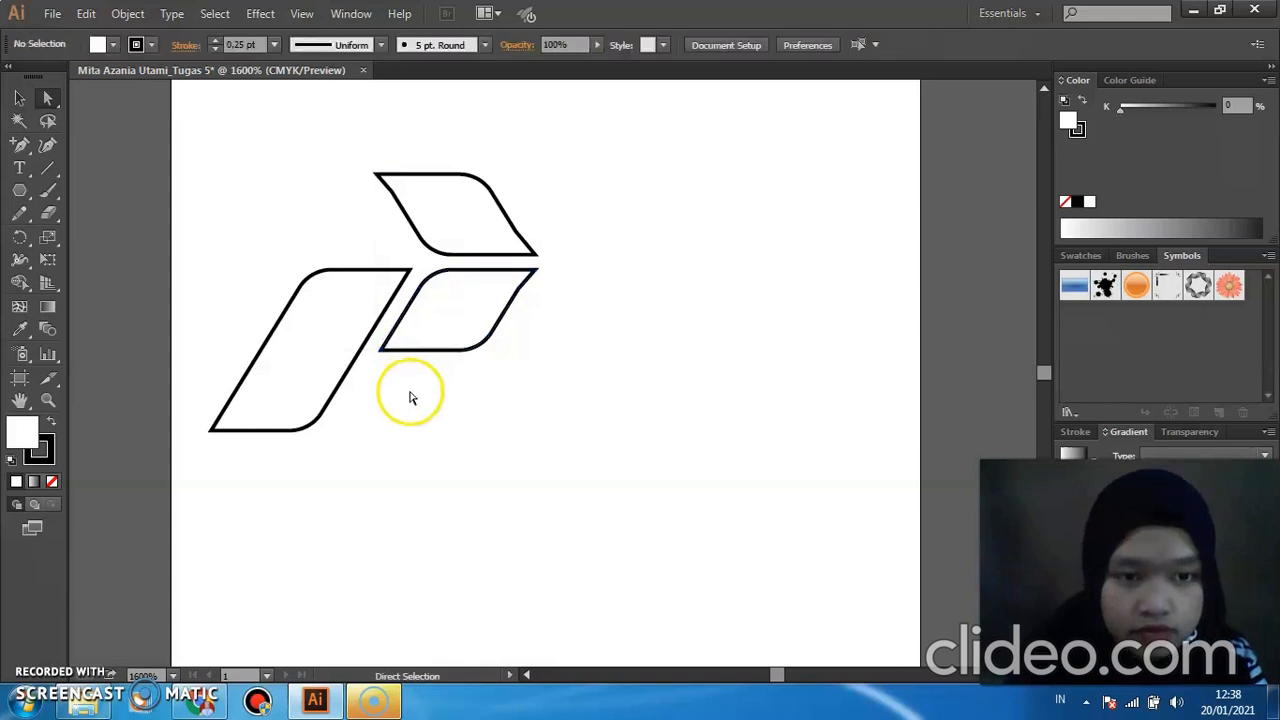
# Pull the long left shape's lower-left and upper-right tips slightly outward, and deselect it.
pyautogui.moveTo(213, 432); pyautogui.dragTo(205, 432)
pyautogui.click(331, 477)
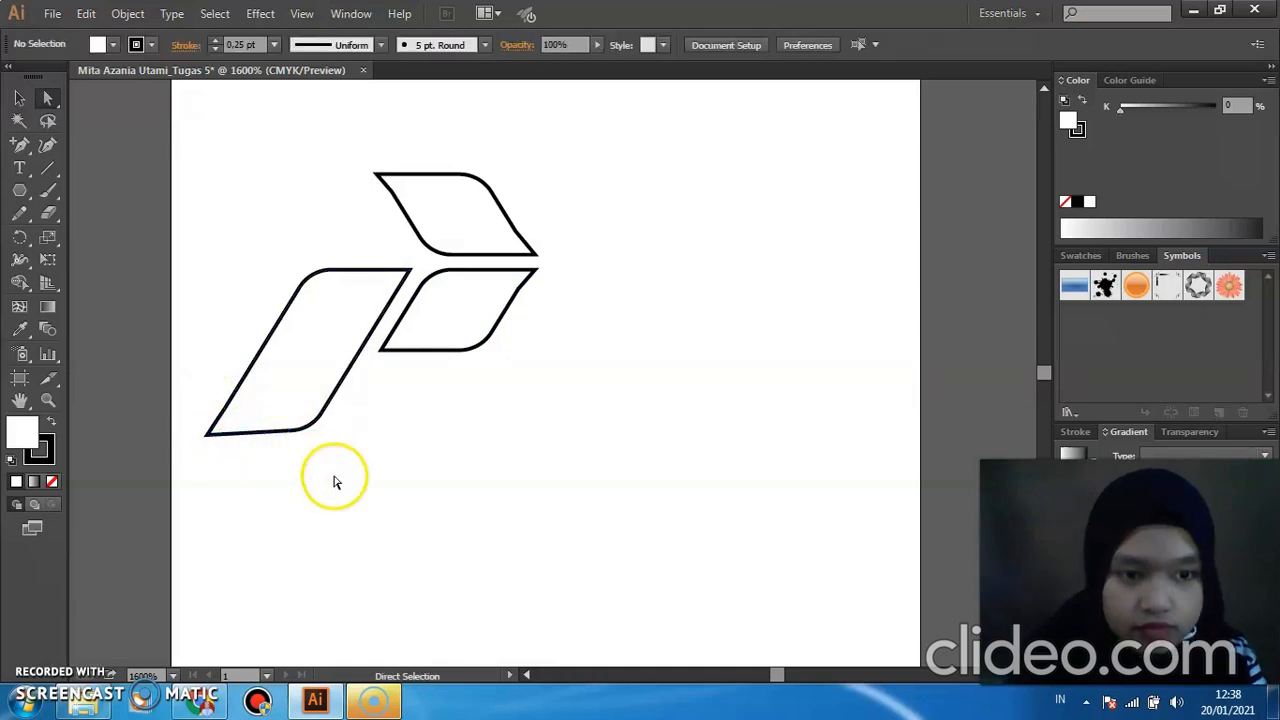
pyautogui.moveTo(409, 277); pyautogui.dragTo(418, 274)
pyautogui.click(532, 443)
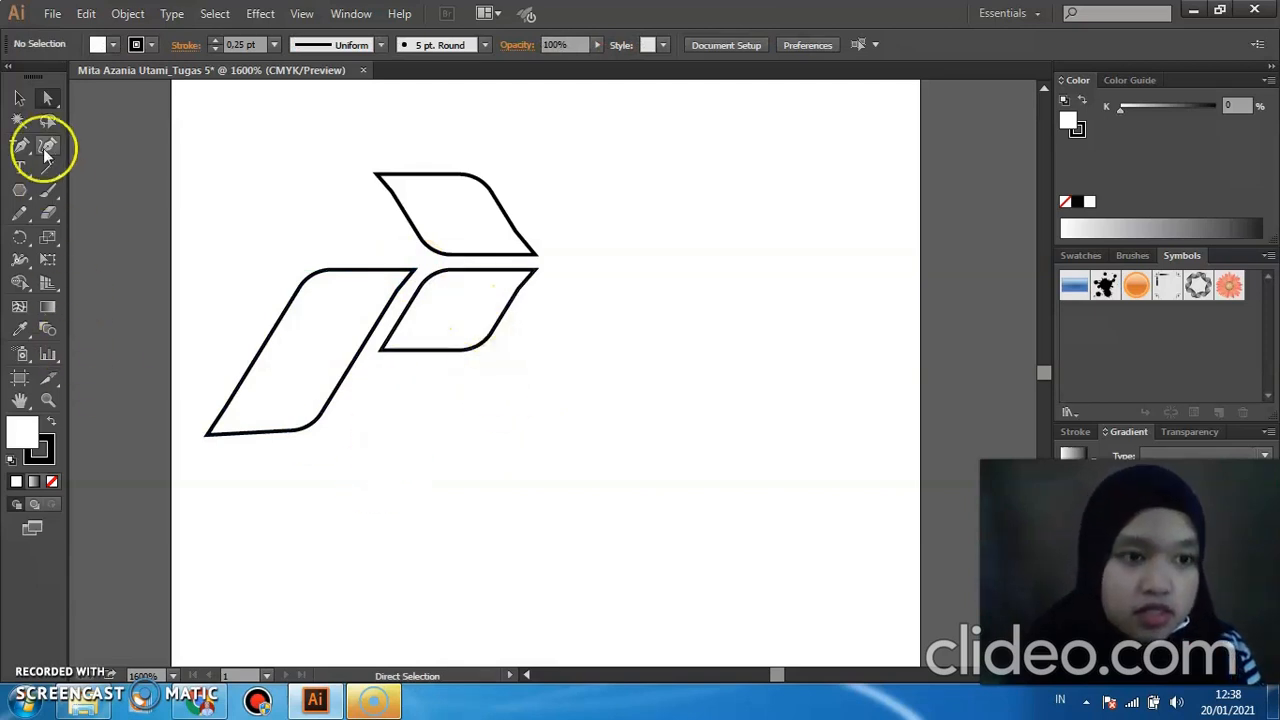
# Fill the top shape with red (C 0, M 100, Y 100, K 0) and remove its stroke.
pyautogui.click(20, 98)
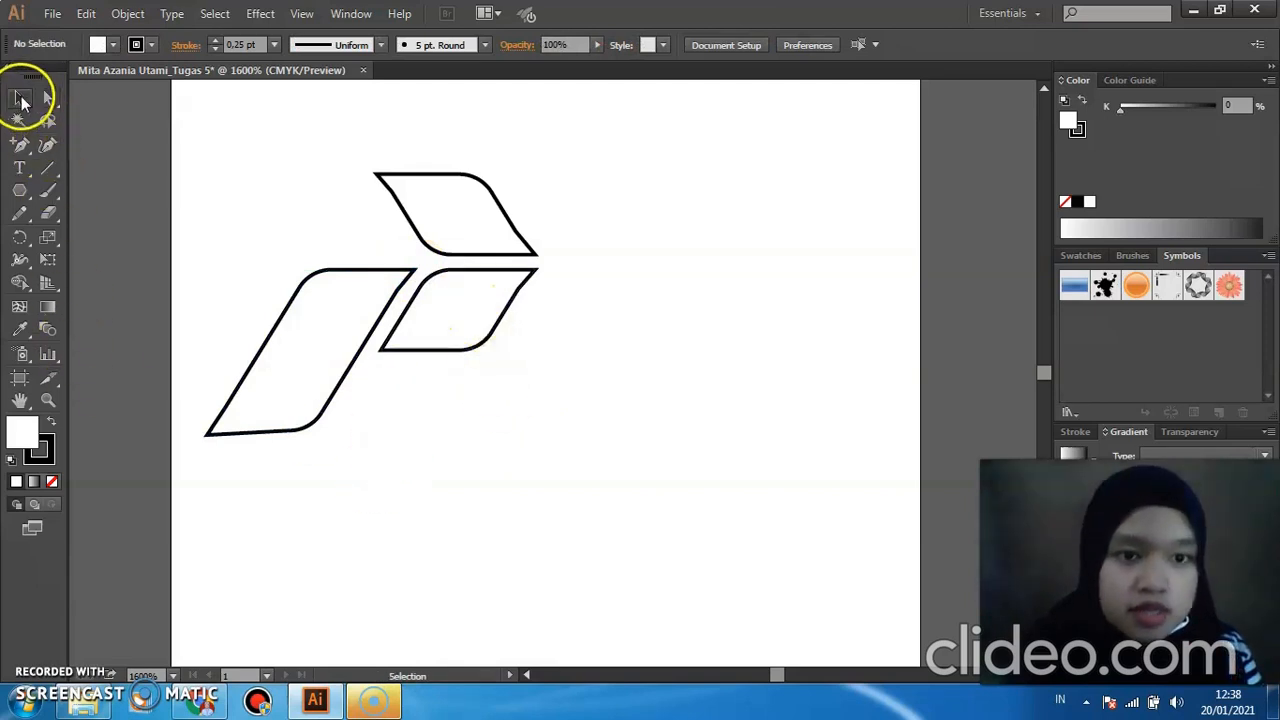
pyautogui.click(403, 213)
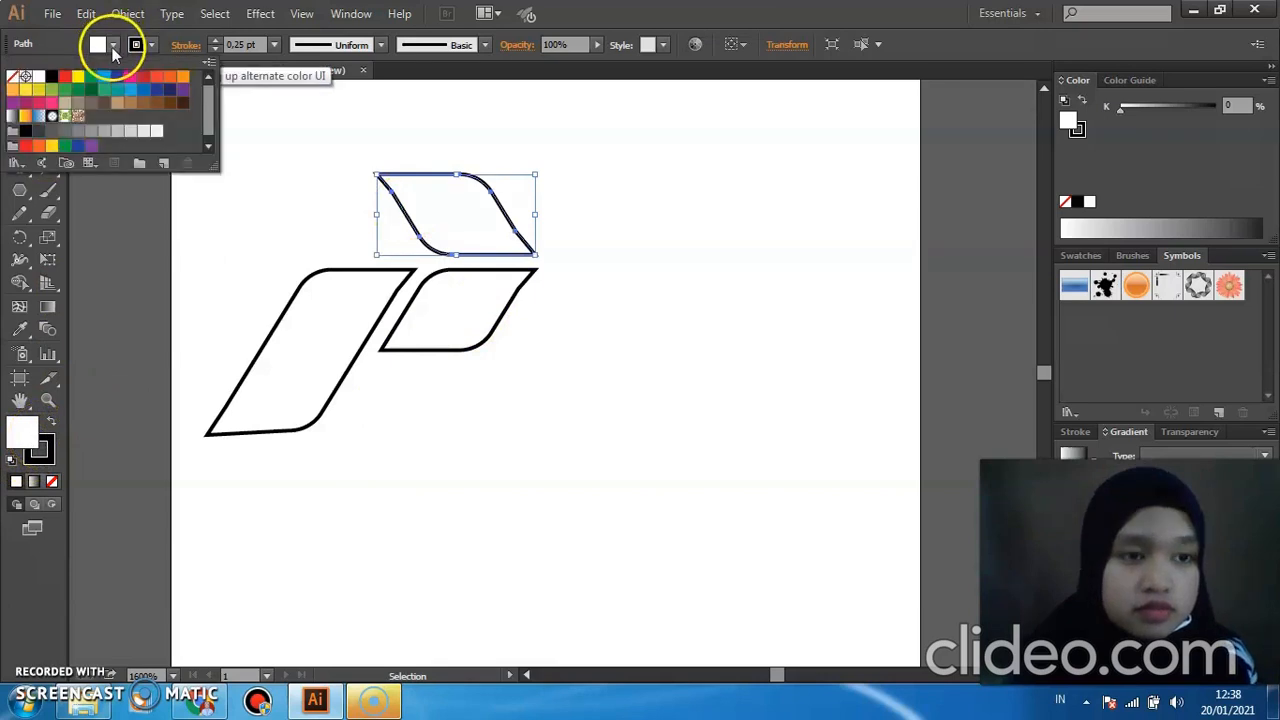
pyautogui.click(26, 146)
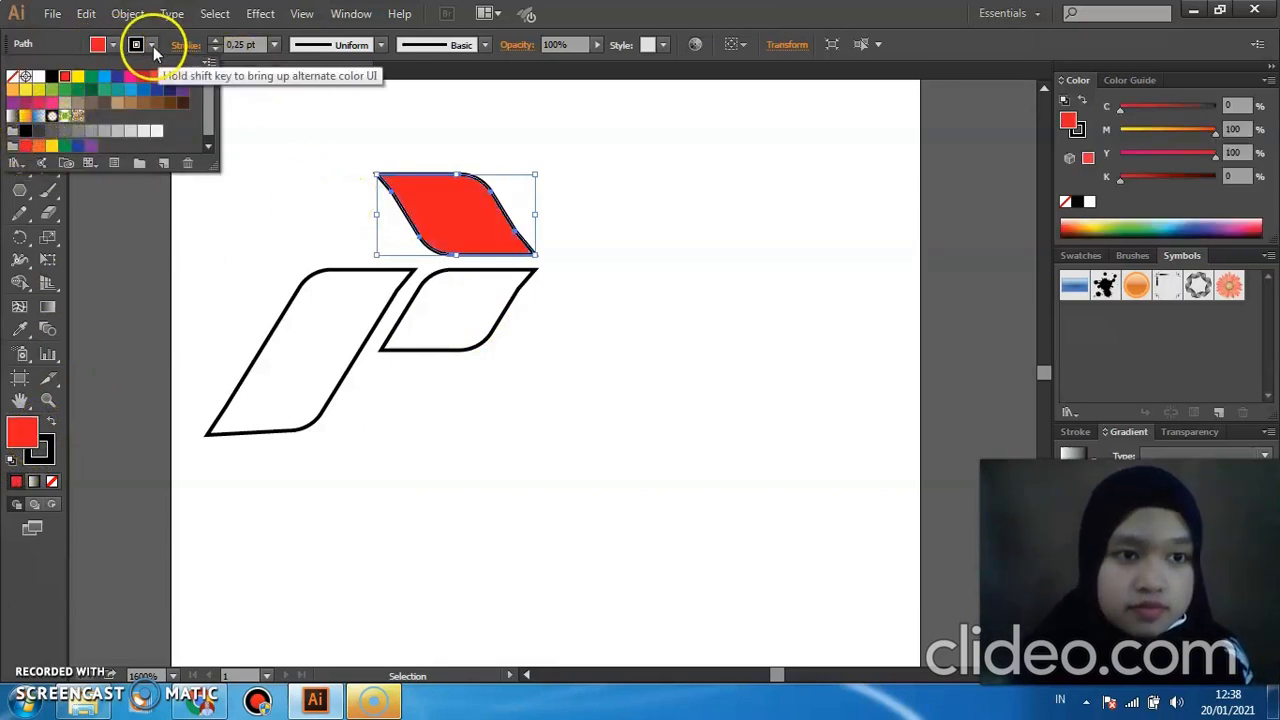
pyautogui.click(52, 456)
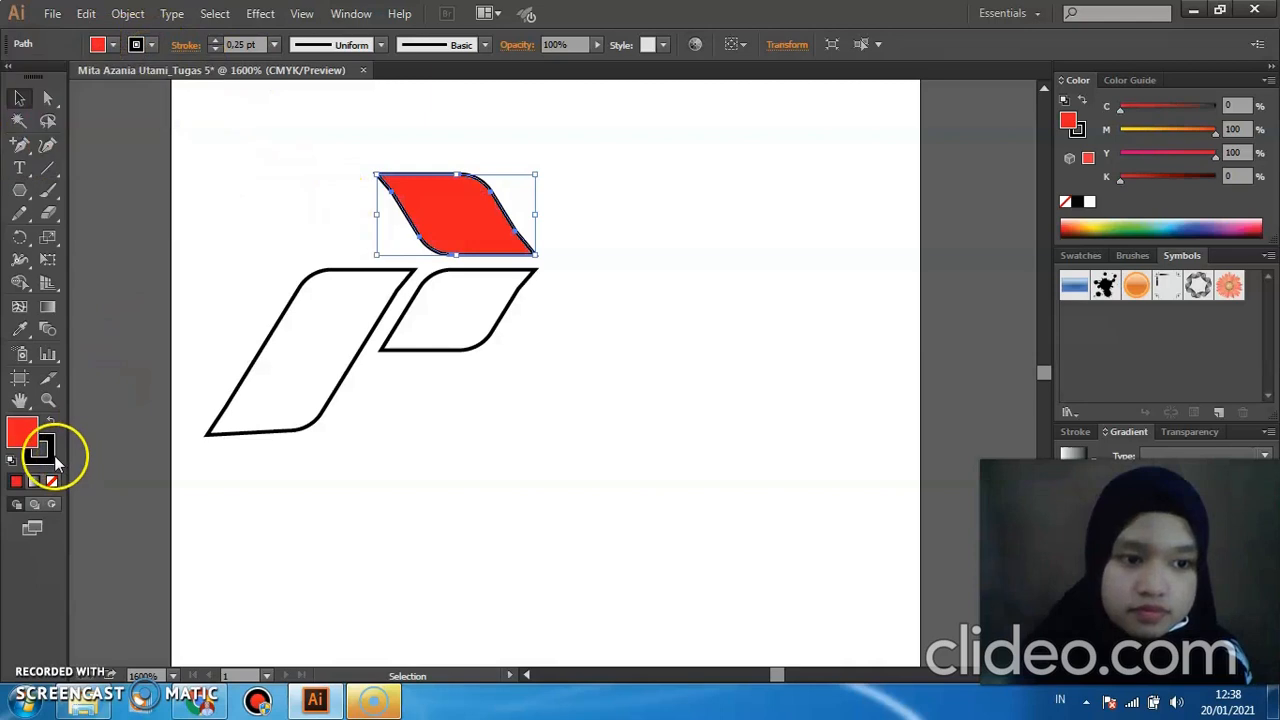
pyautogui.click(52, 481)
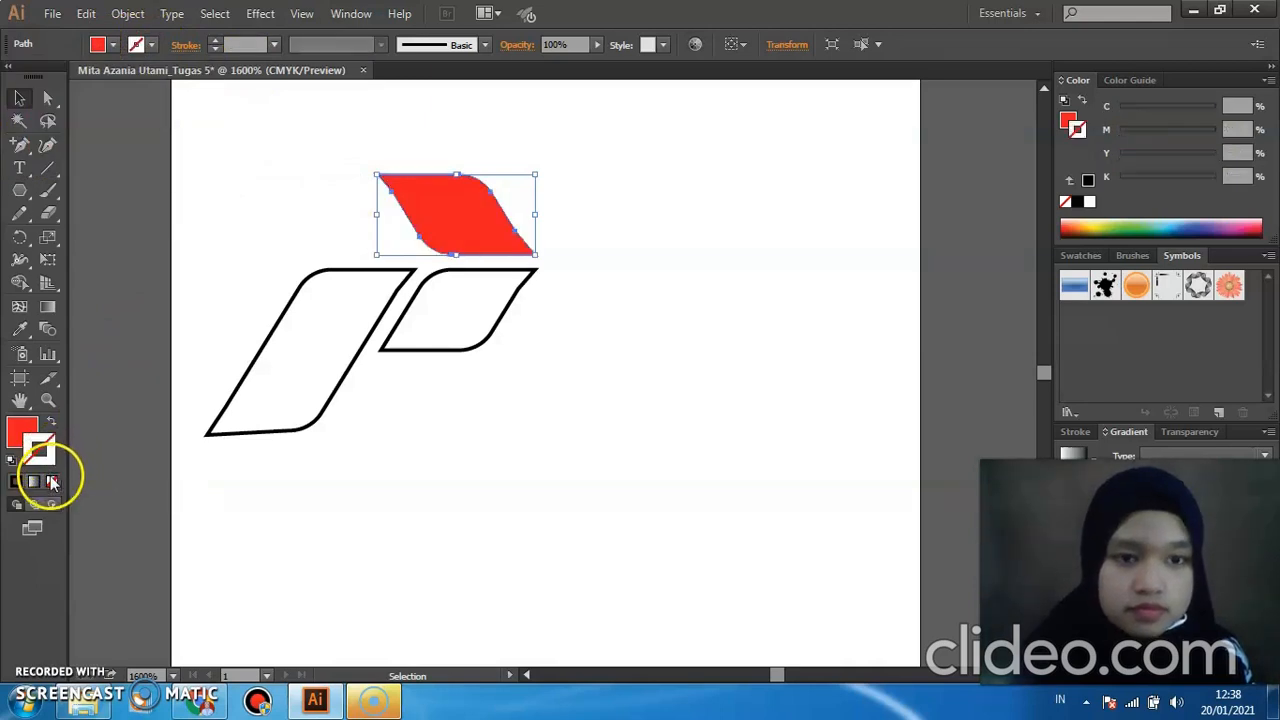
# Fill the small lower shape with light green (C 50, M 0, Y 100, K 0) and remove its stroke.
pyautogui.click(384, 348)
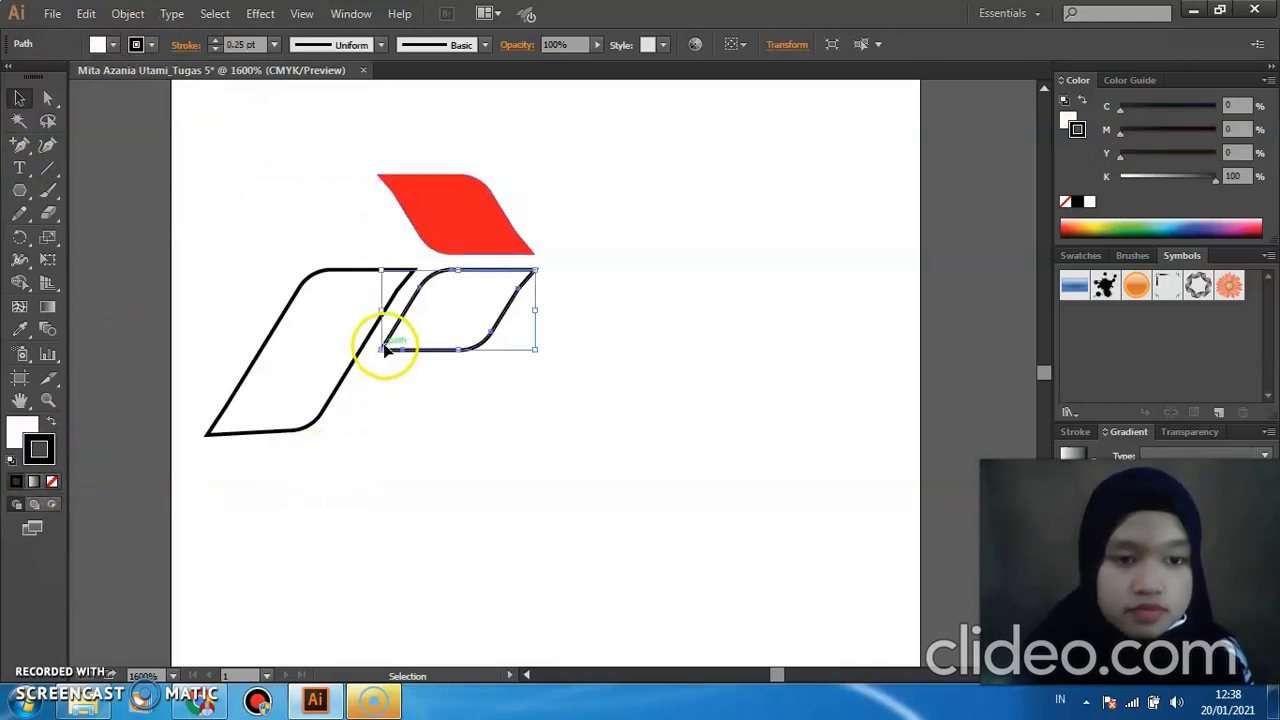
pyautogui.click(14, 440)
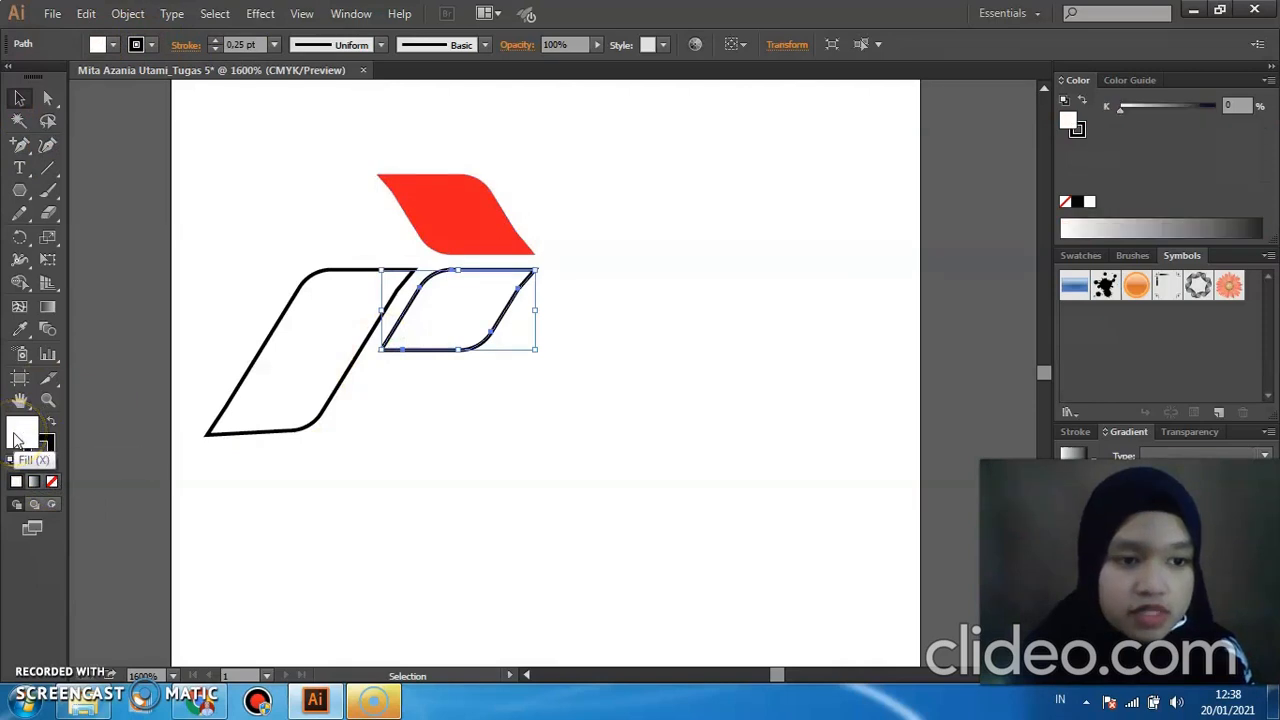
pyautogui.click(112, 44)
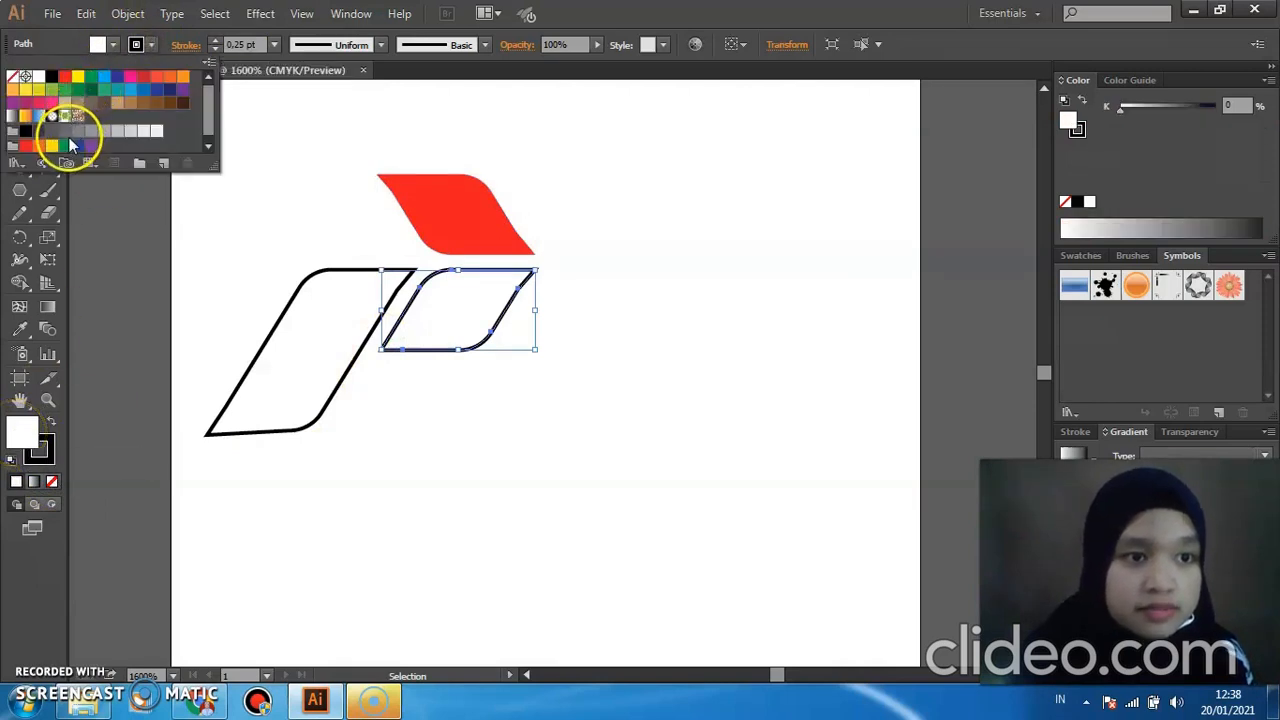
pyautogui.click(52, 91)
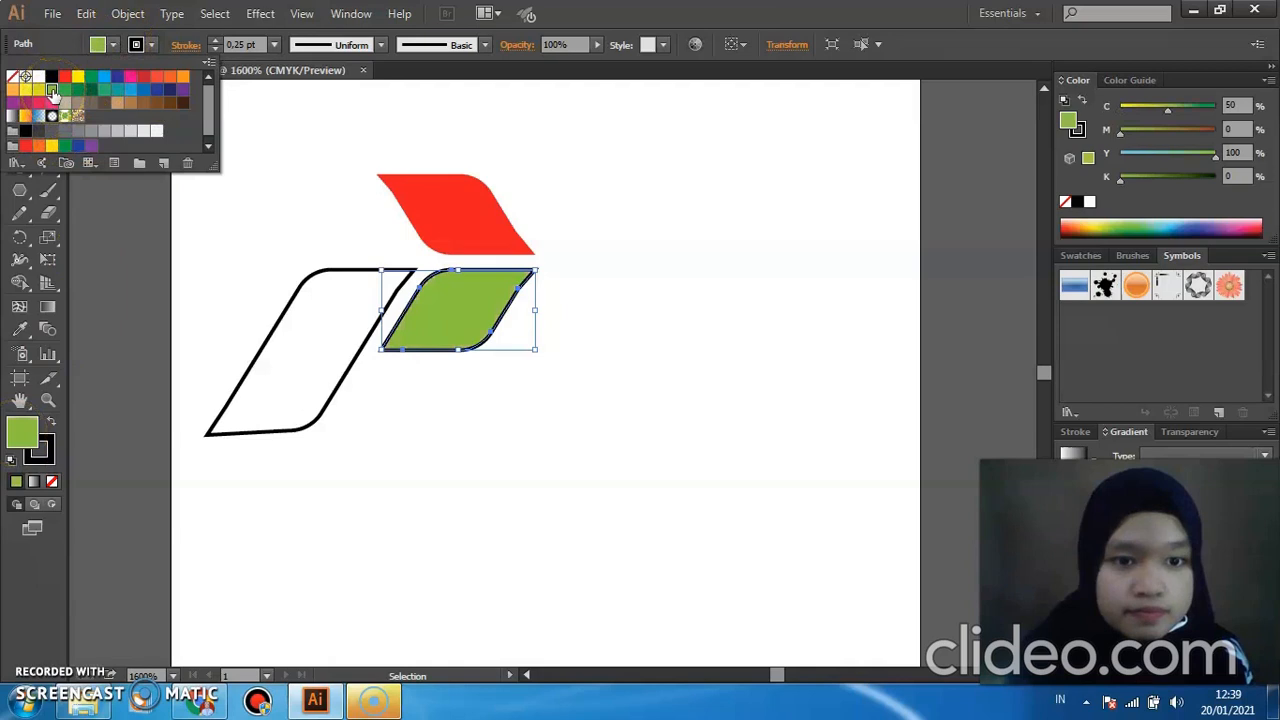
pyautogui.click(56, 459)
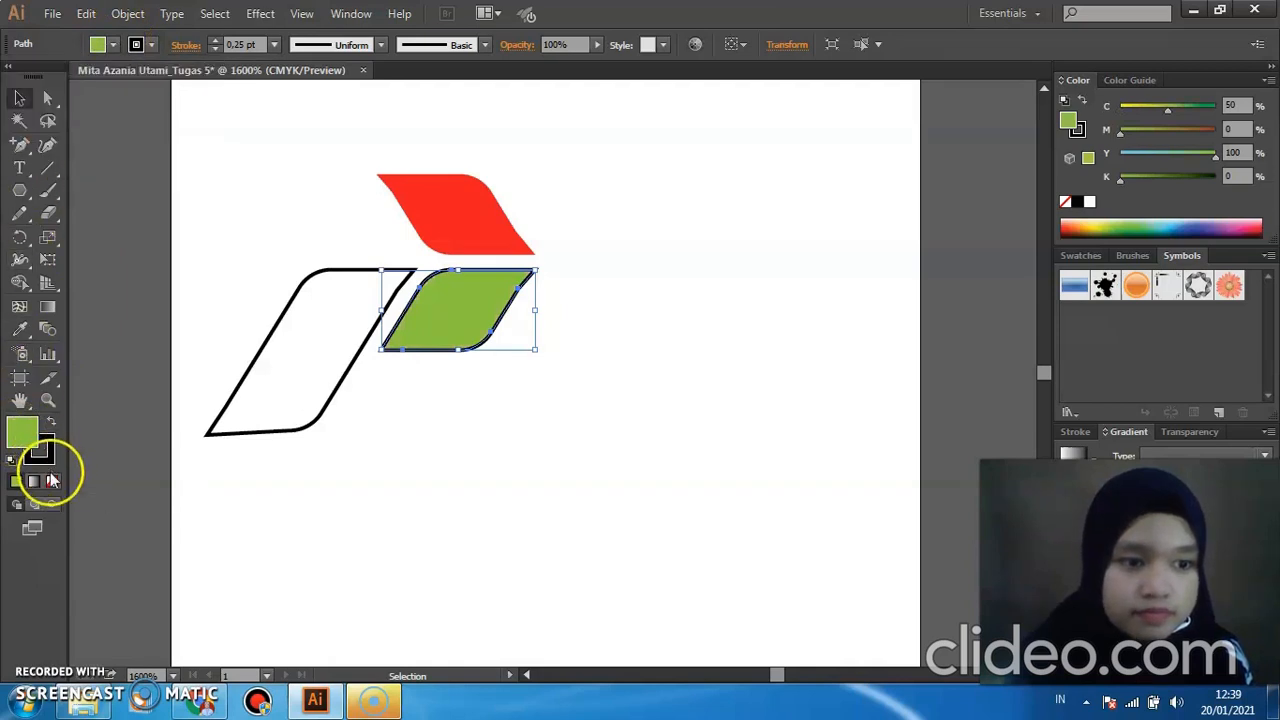
pyautogui.click(52, 481)
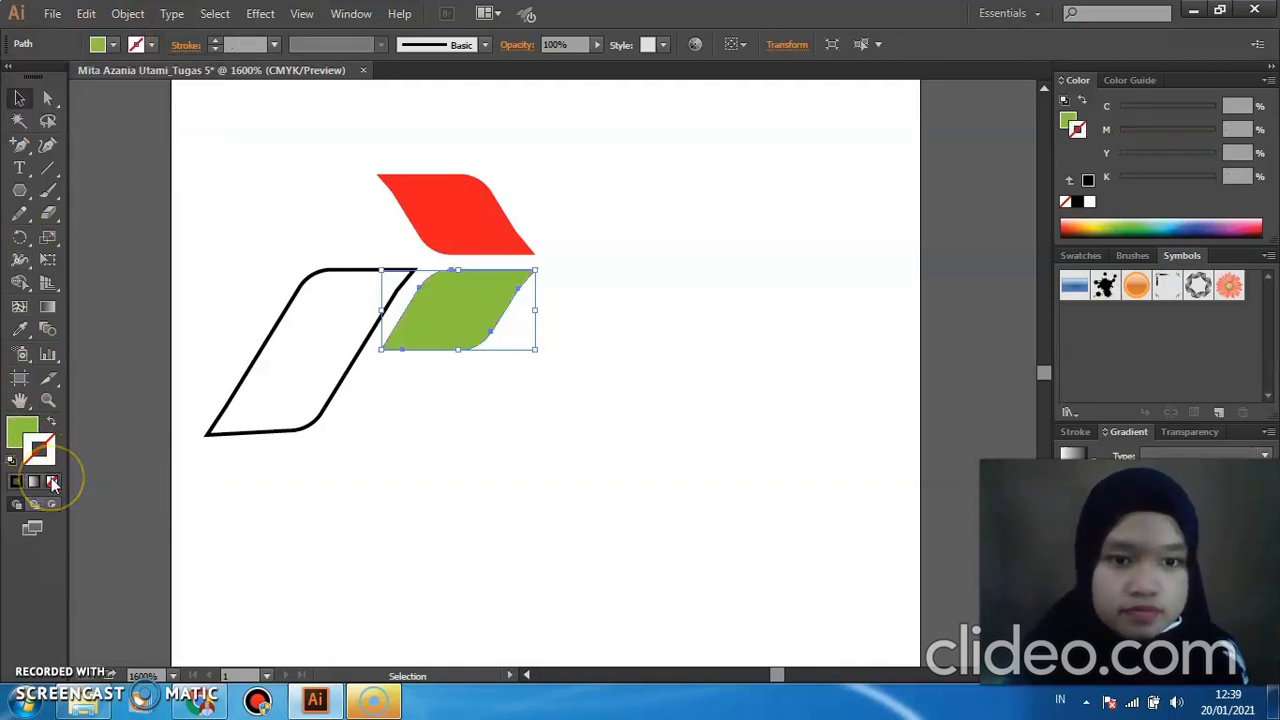
# Fill the long left shape with blue (C 85, M 50, Y 0, K 0) and remove its stroke.
pyautogui.click(229, 396)
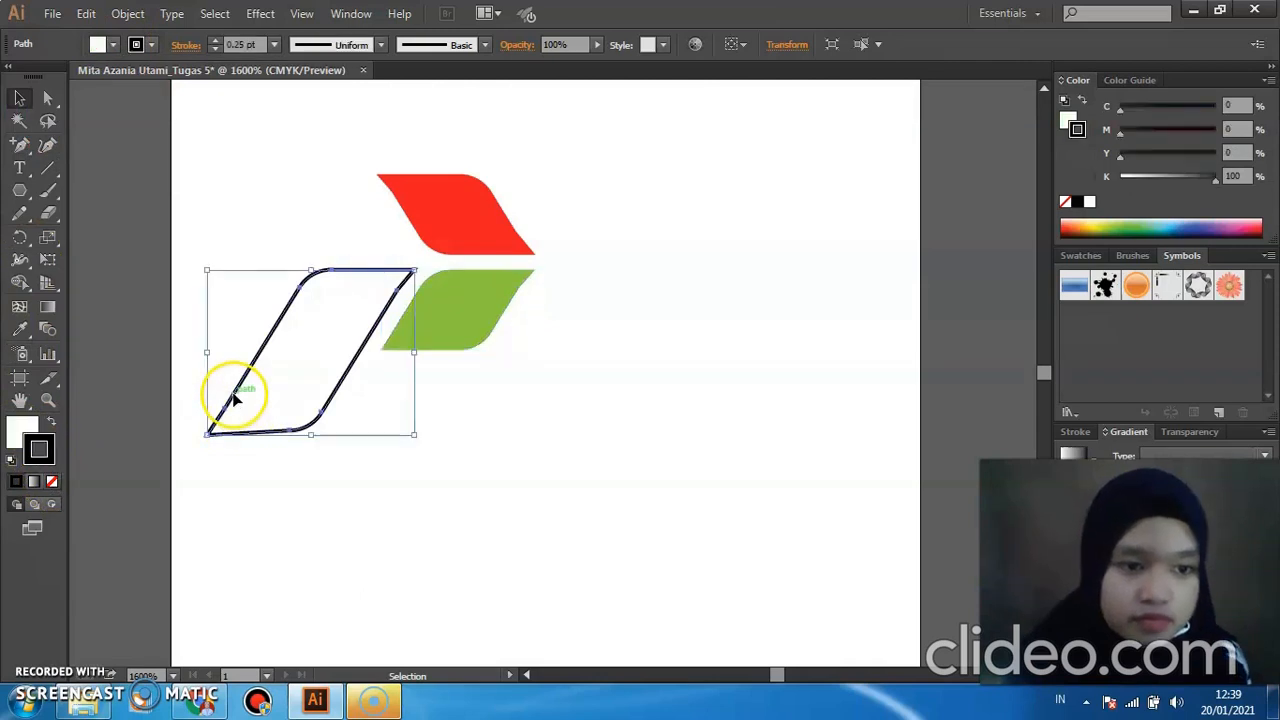
pyautogui.click(22, 430)
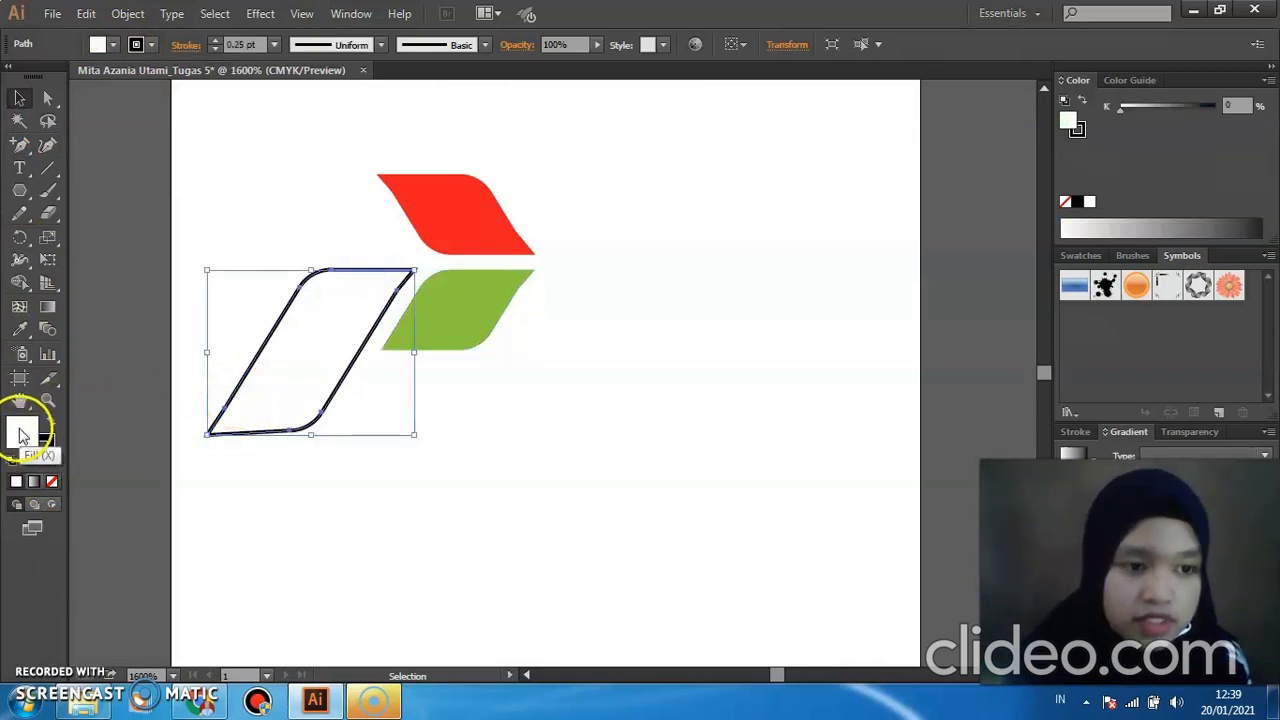
pyautogui.click(114, 45)
pyautogui.click(144, 92)
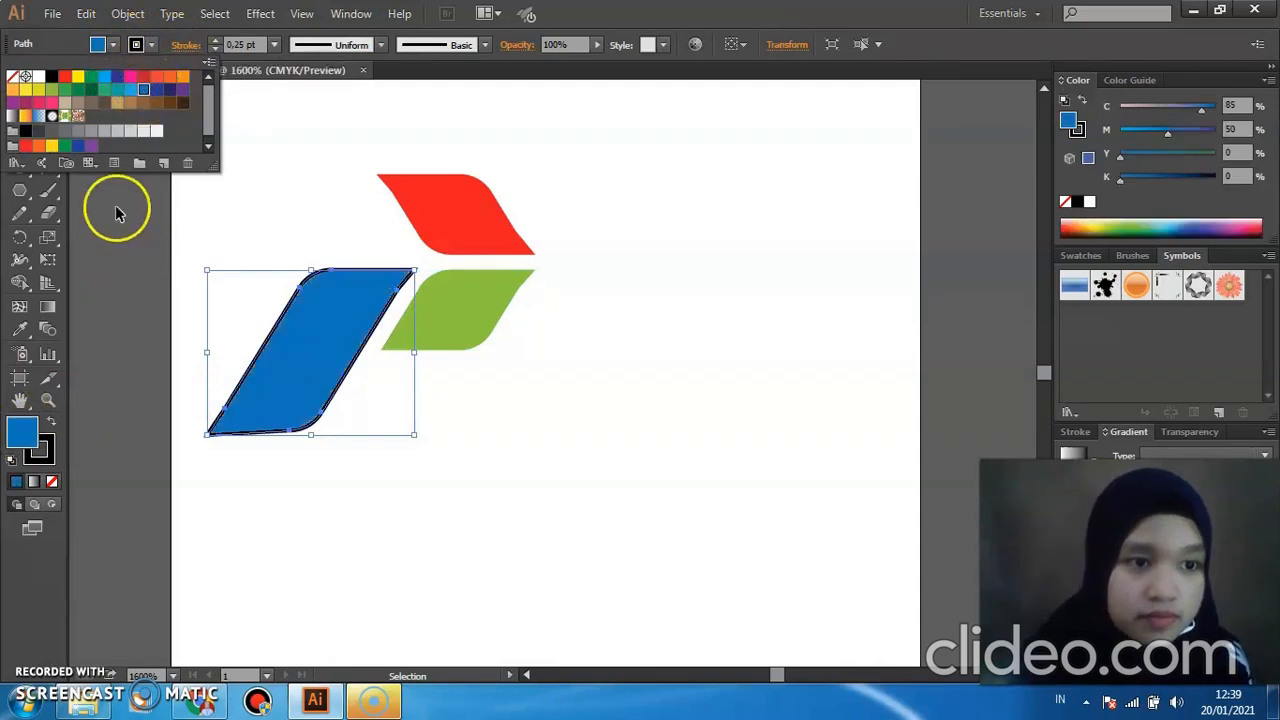
pyautogui.press('Escape')
pyautogui.click(45, 450)
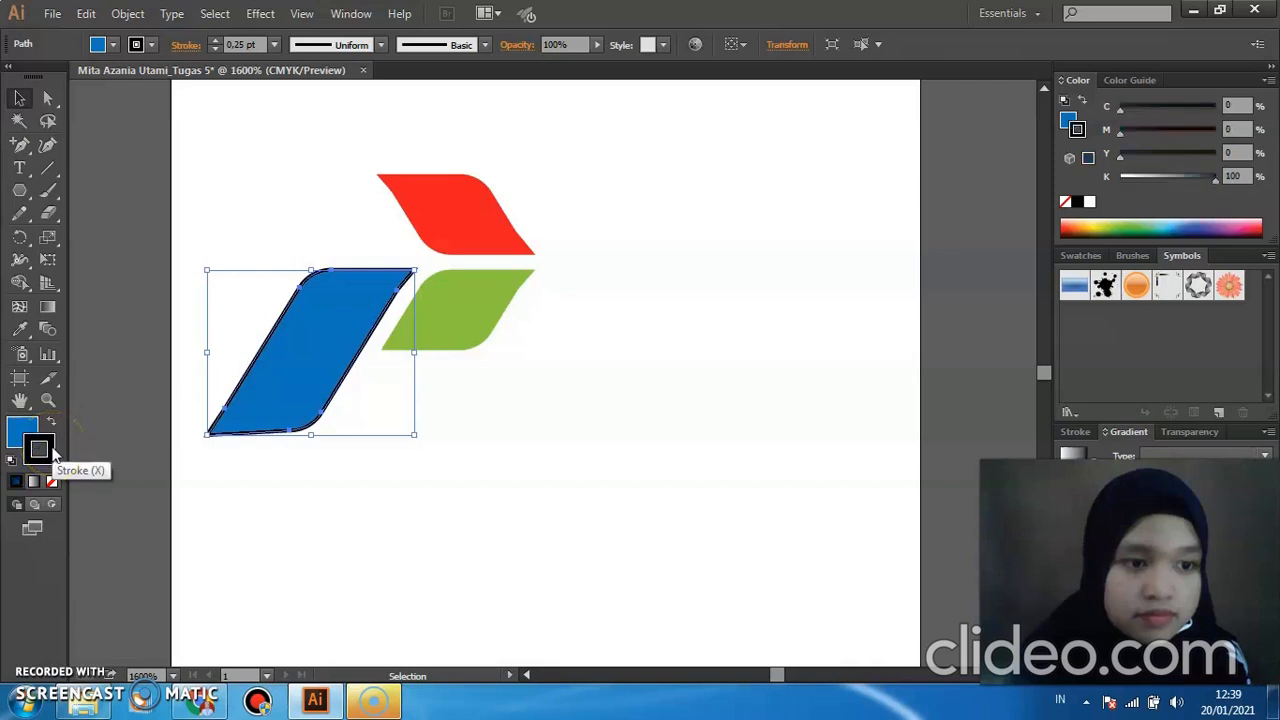
pyautogui.click(52, 481)
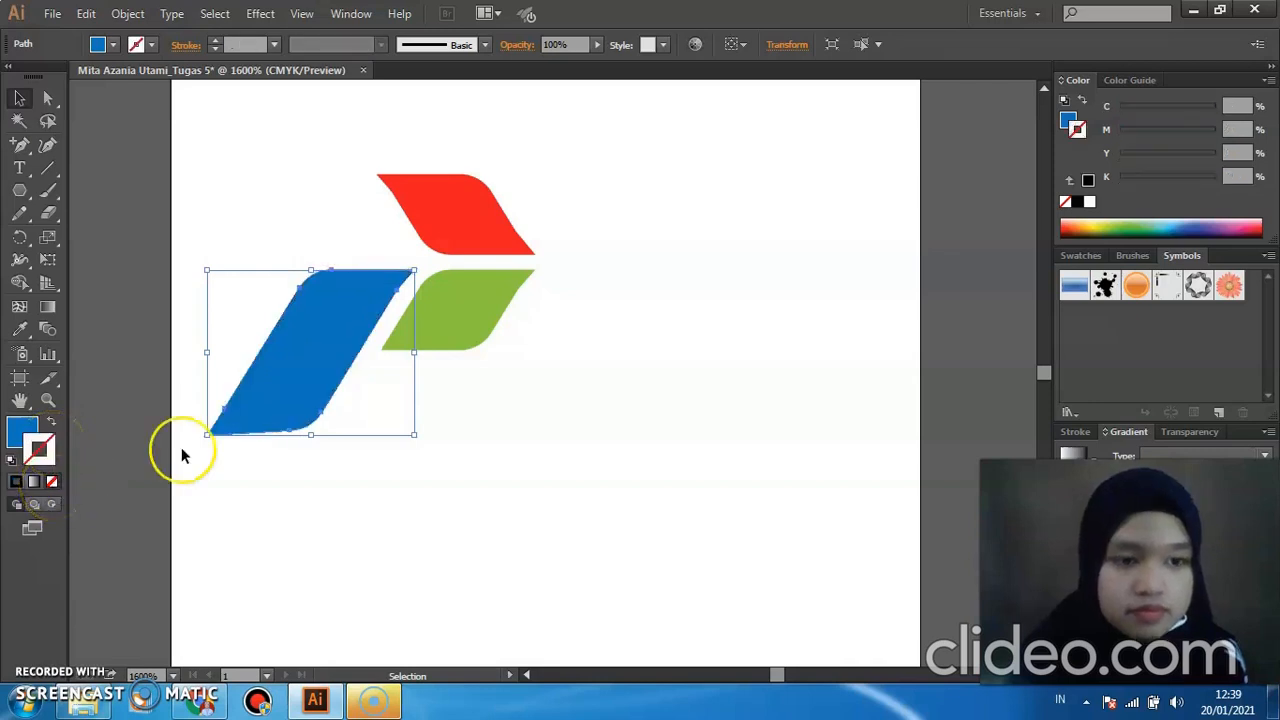
# Scale all three coloured shapes down together to about three quarters of their size, and deselect them.
pyautogui.click(393, 524)
pyautogui.moveTo(244, 156); pyautogui.dragTo(446, 362)
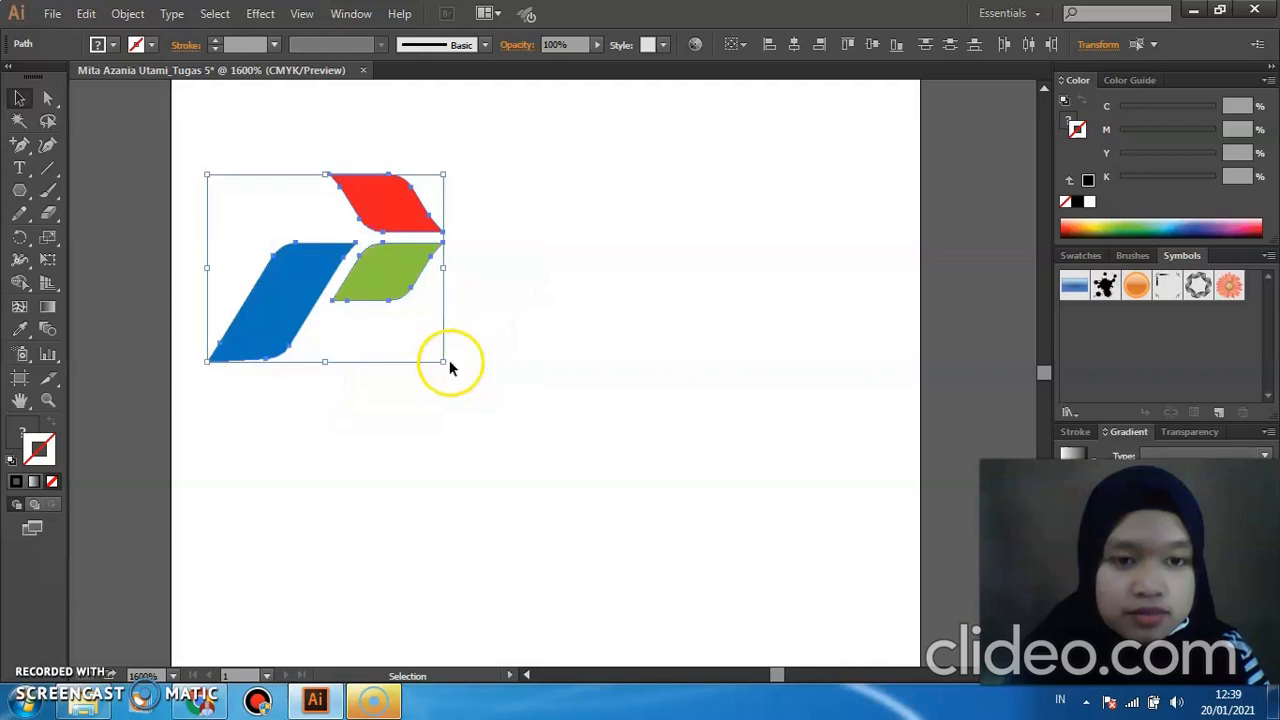
pyautogui.click(625, 364)
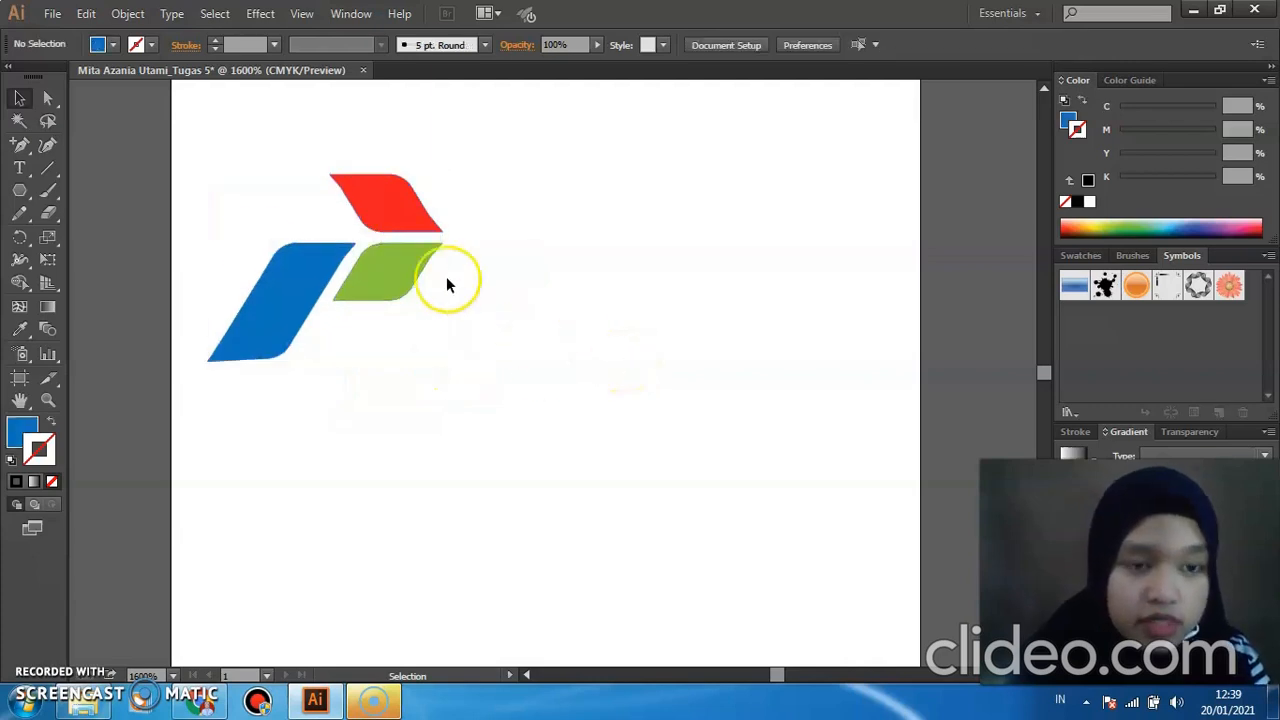
# Add the point text PERTAMINA just beside the right-hand tips of the red and green shapes.
pyautogui.click(19, 168)
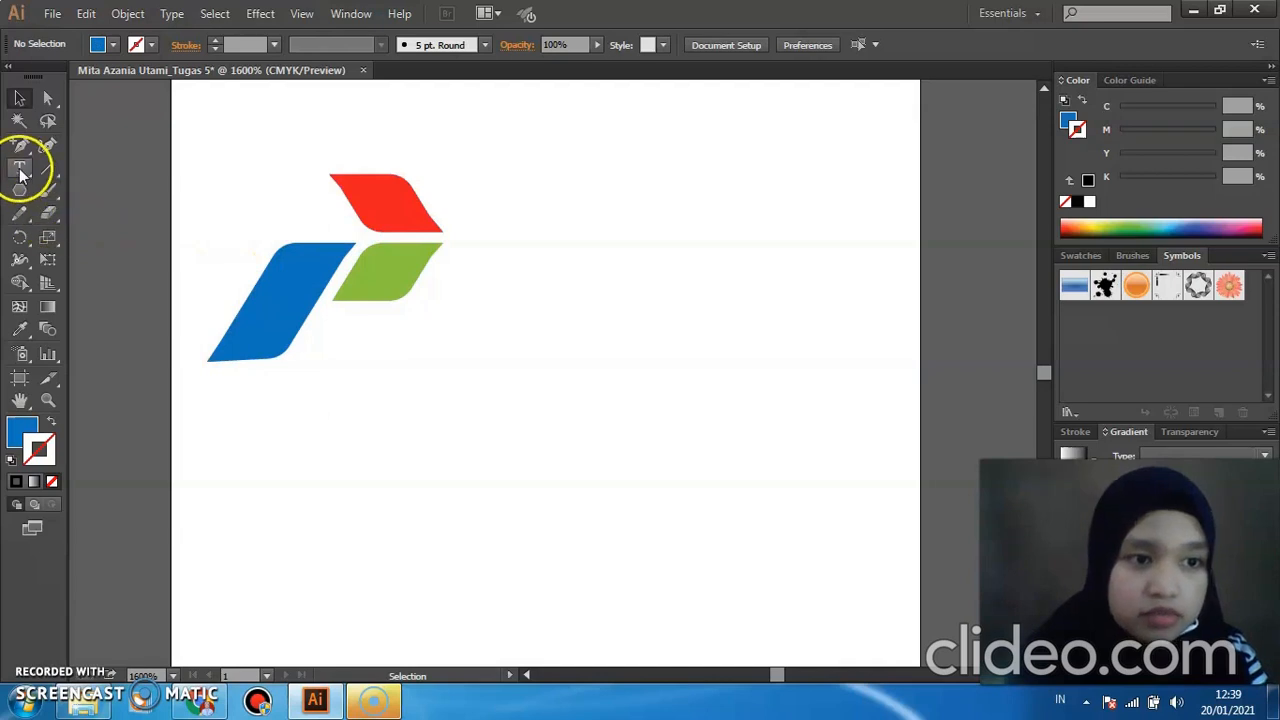
pyautogui.click(454, 244)
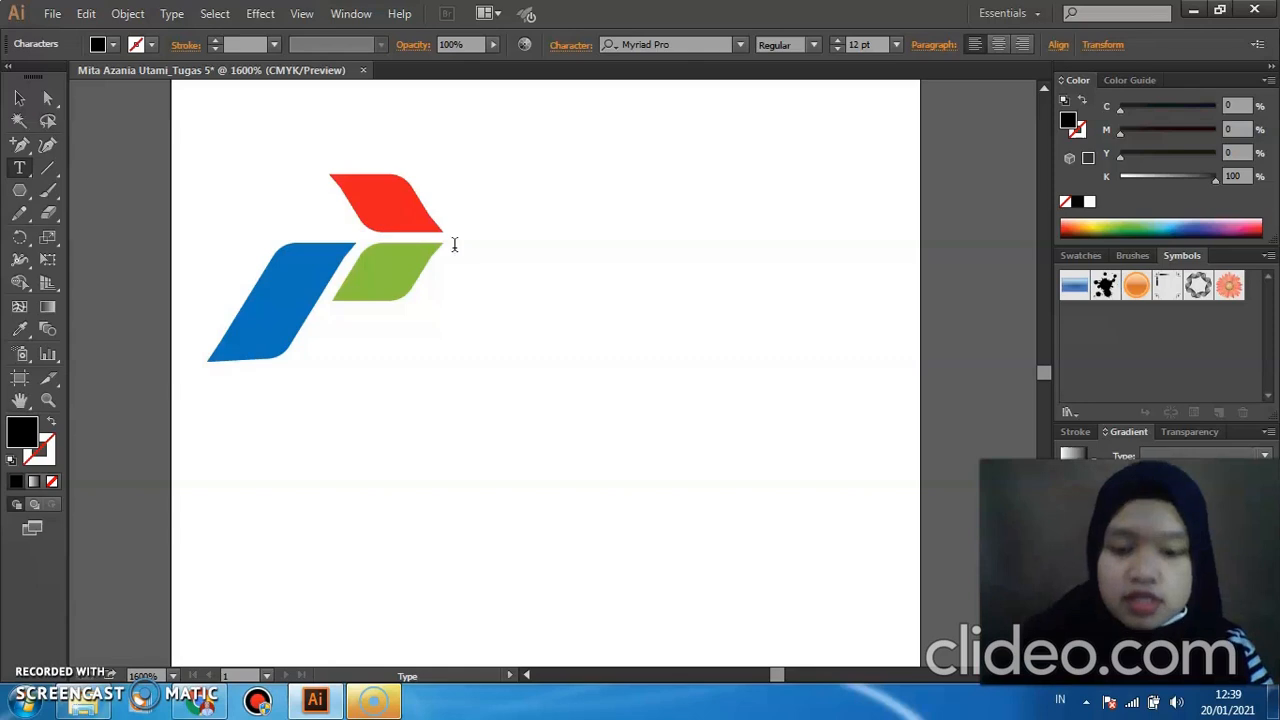
pyautogui.write('PE')
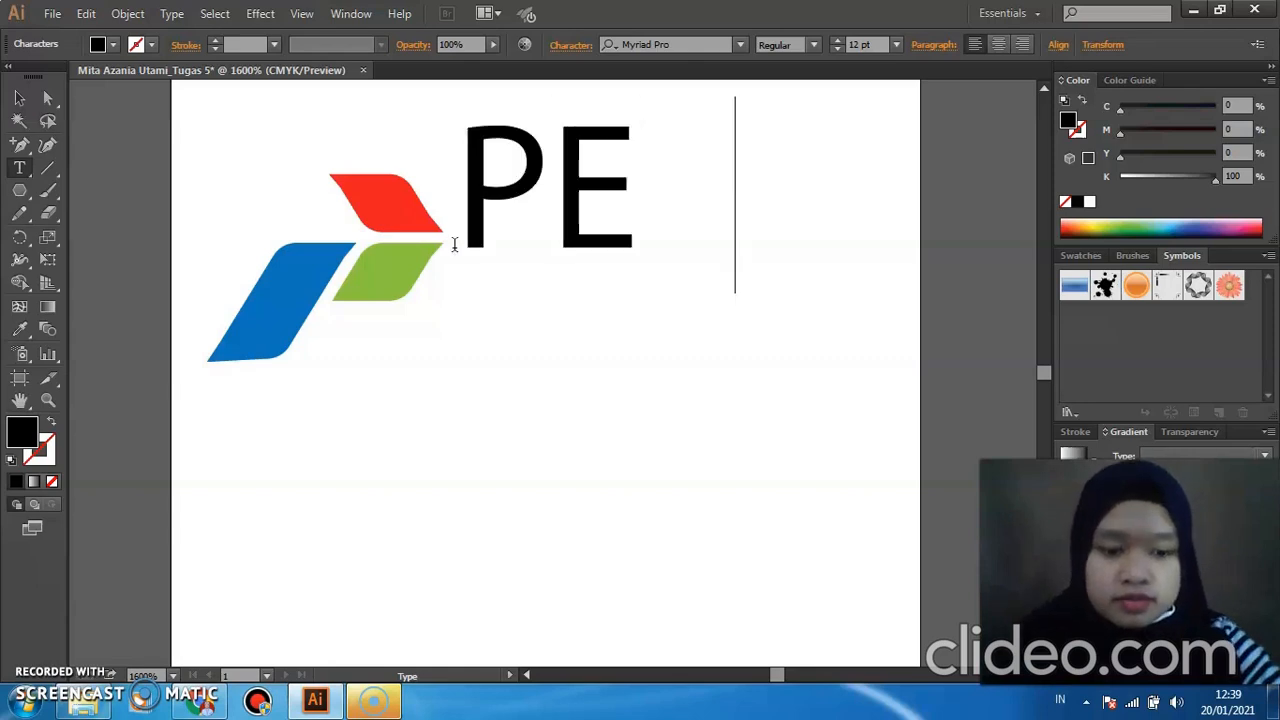
pyautogui.write('RTAMINA')
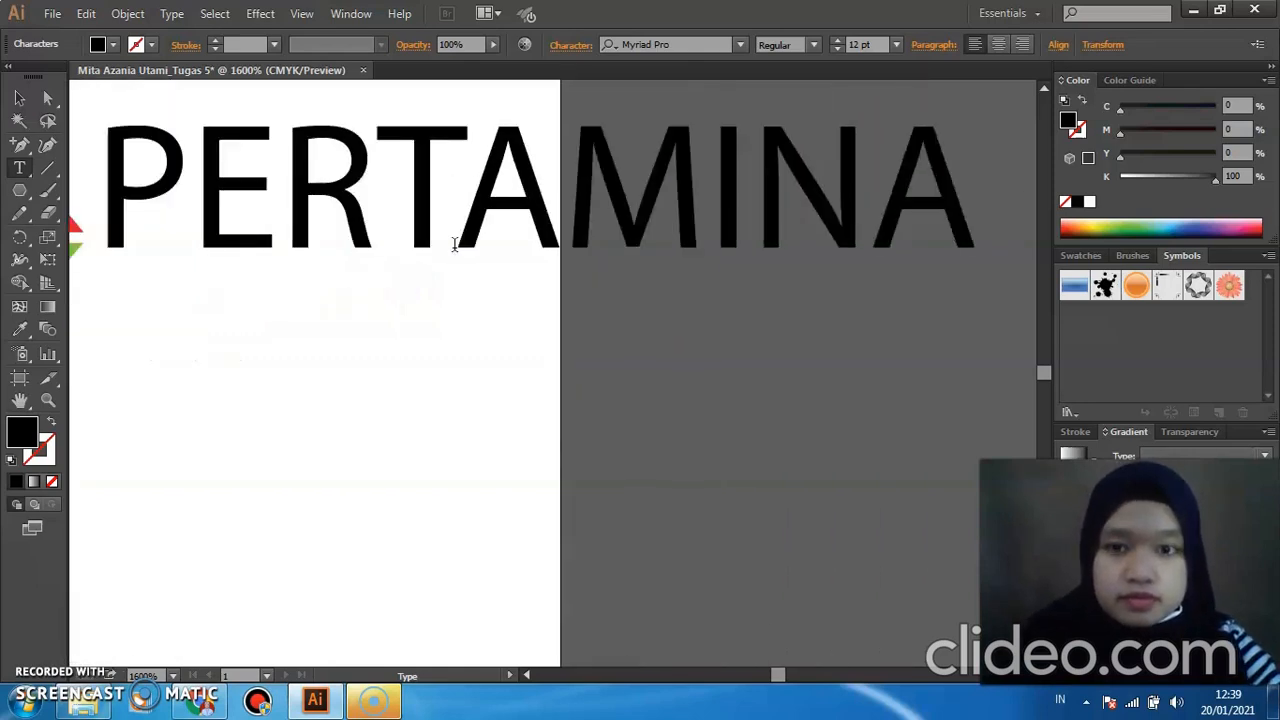
# Scale the PERTAMINA text down to about 3.38 pt, keeping it beside the emblem, and deselect it.
pyautogui.moveTo(117, 171); pyautogui.dragTo(894, 186)
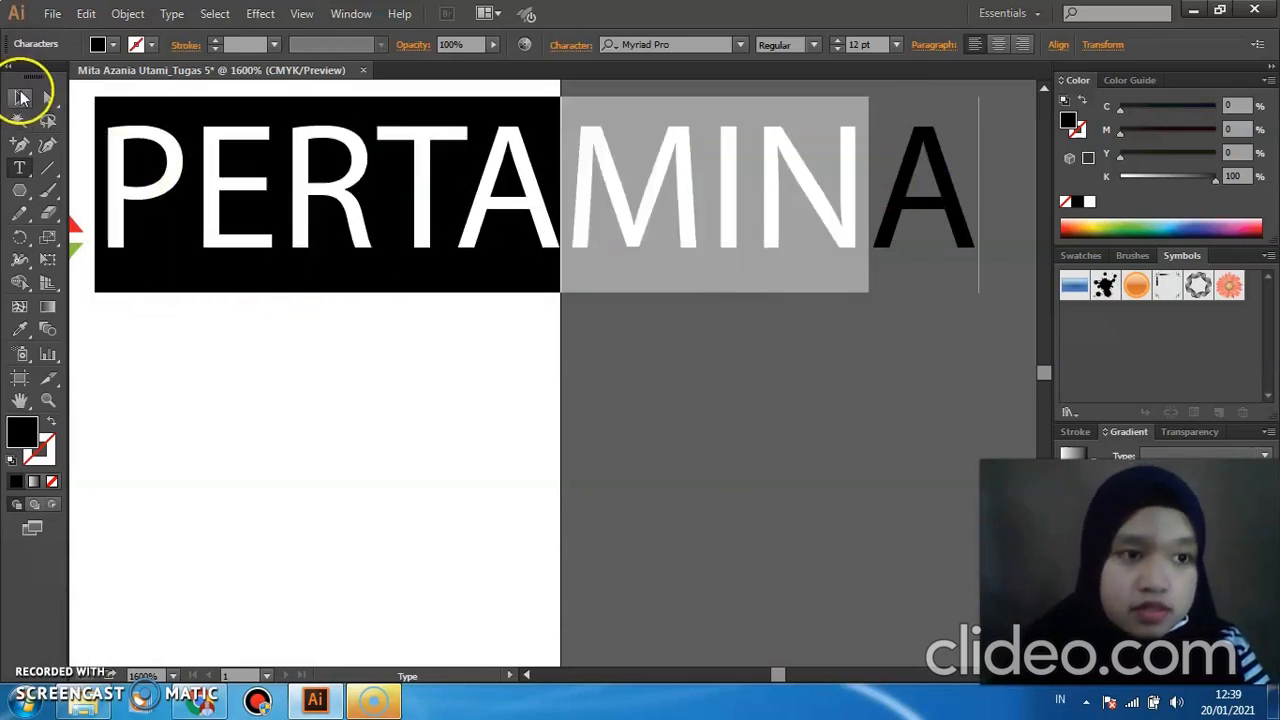
pyautogui.click(22, 97)
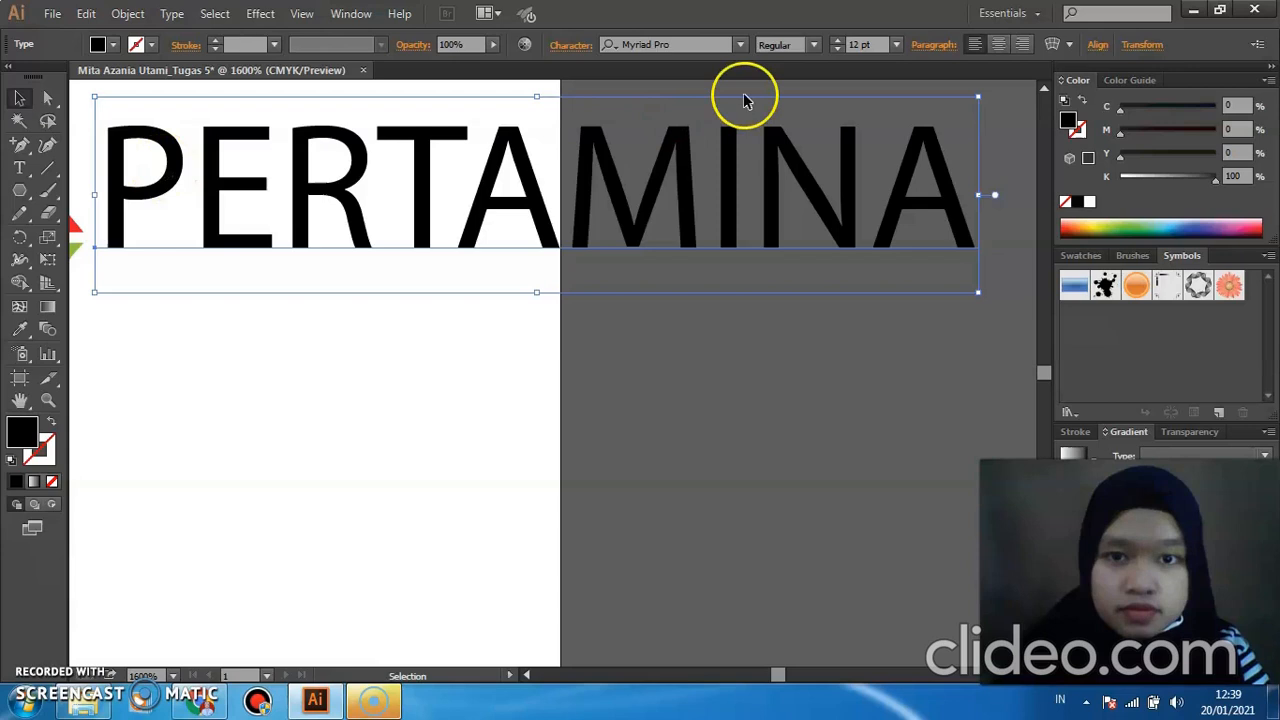
pyautogui.moveTo(979, 100); pyautogui.dragTo(612, 242)
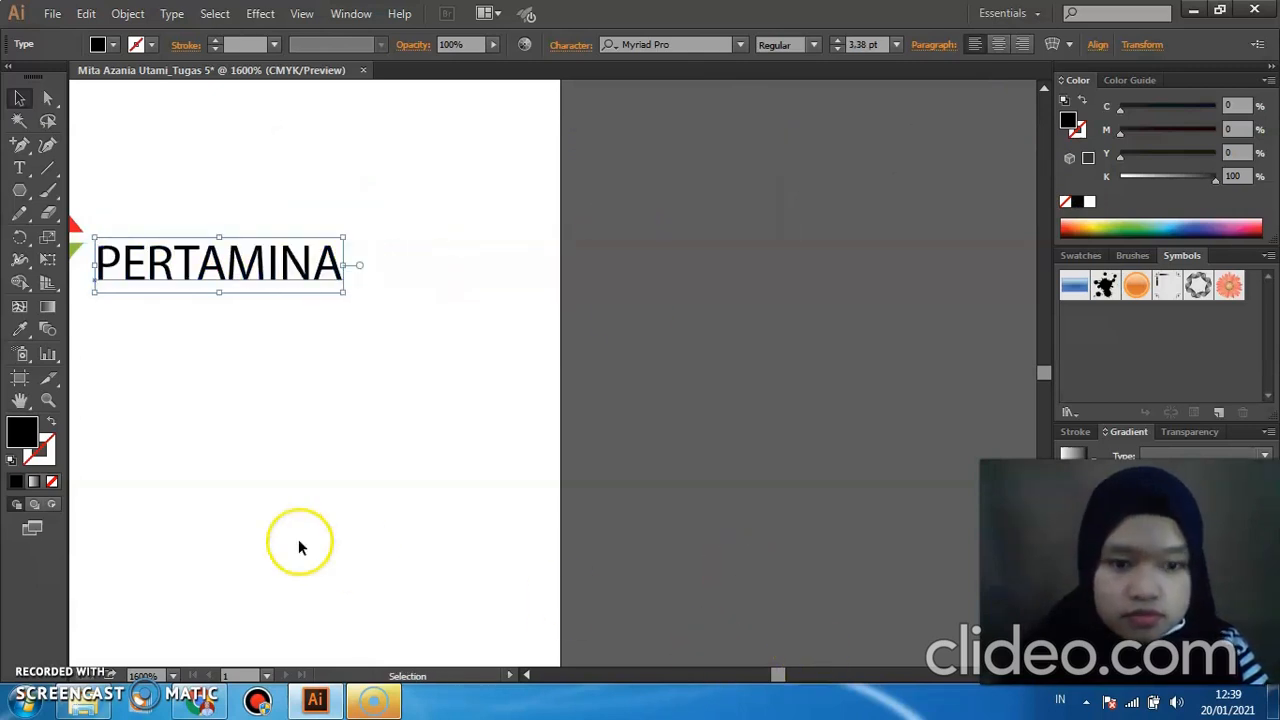
pyautogui.click(134, 400)
# Bring the whole logo with its text into view and examine it at 2400% zoom.
pyautogui.click(20, 400)
pyautogui.moveTo(126, 357); pyautogui.dragTo(494, 457)
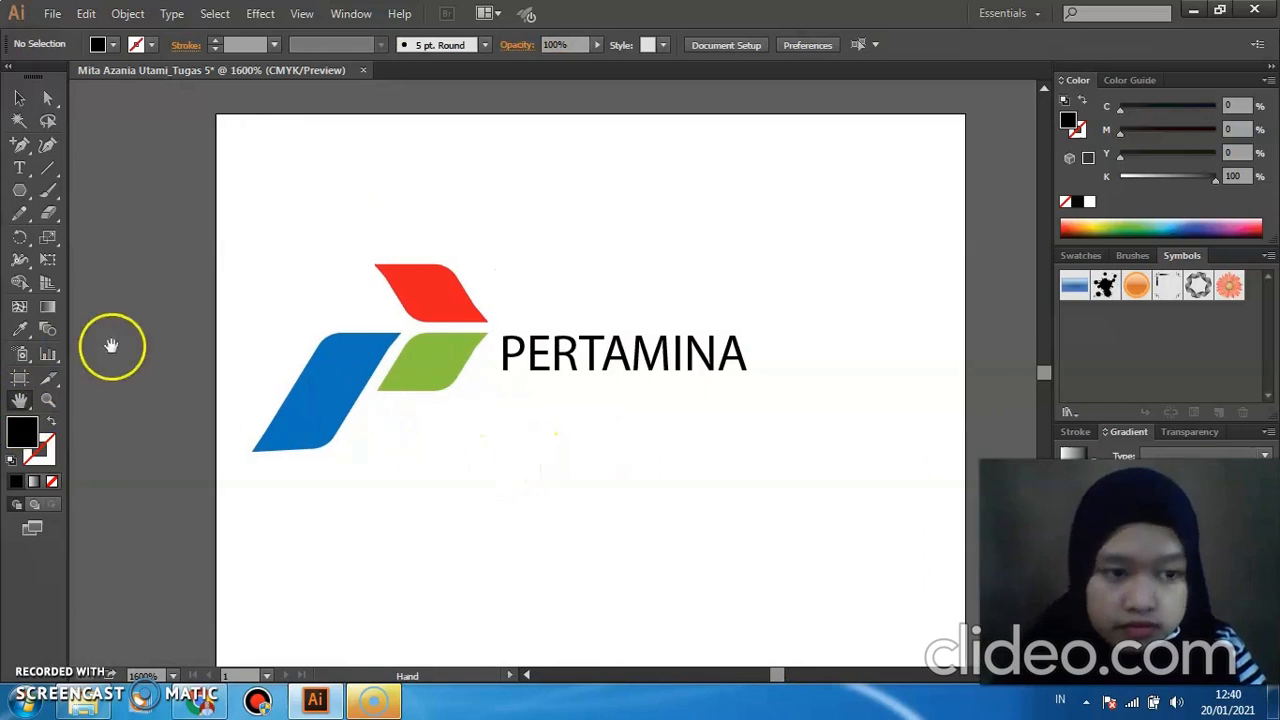
pyautogui.click(19, 100)
pyautogui.click(173, 676)
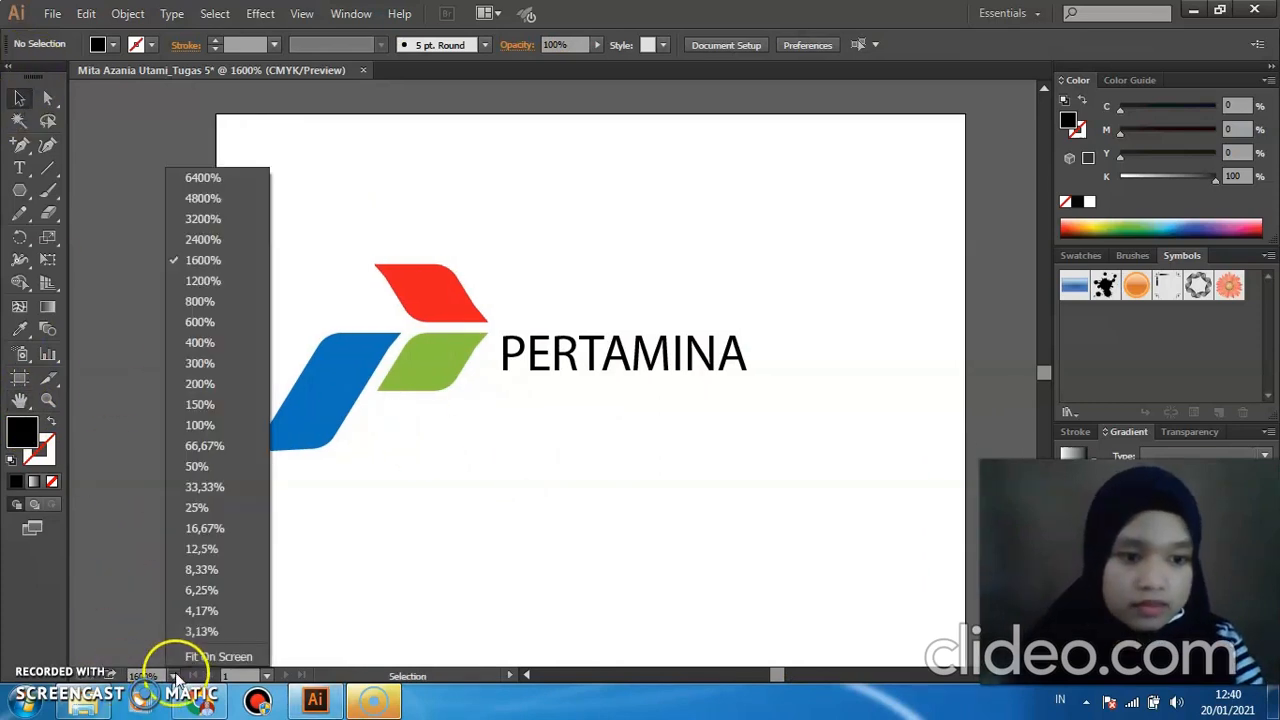
pyautogui.click(203, 240)
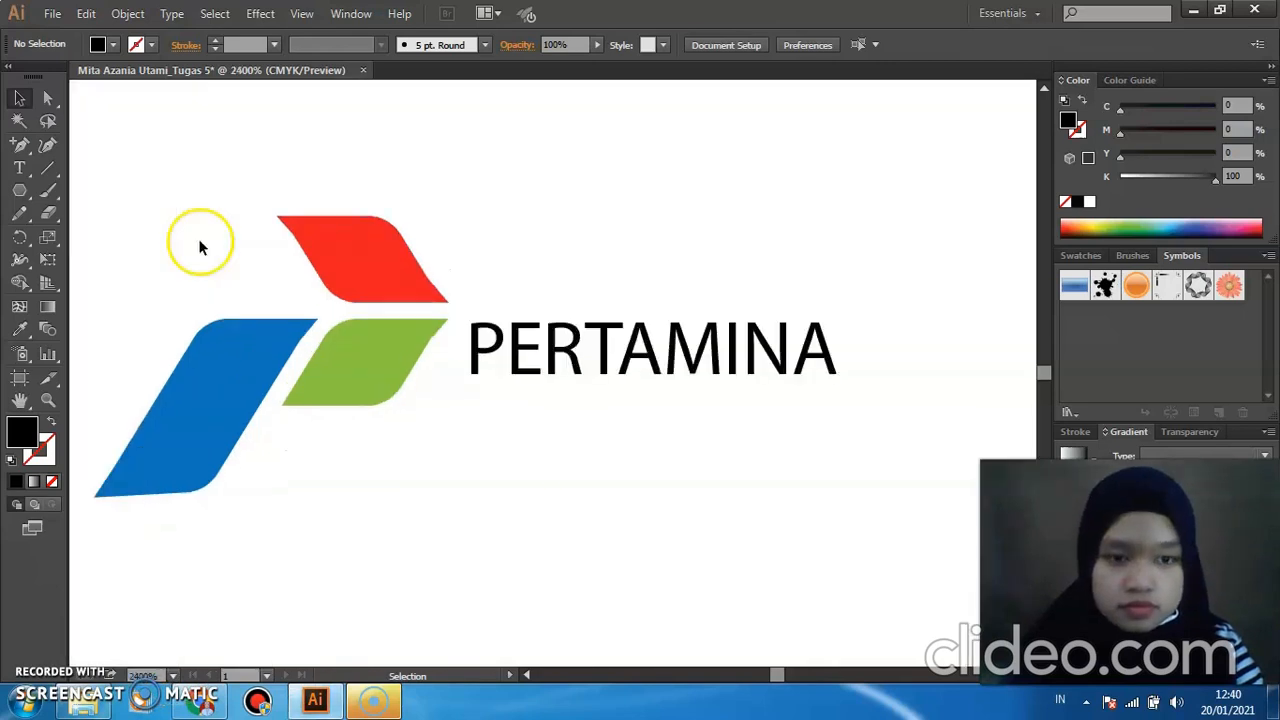
pyautogui.click(497, 337)
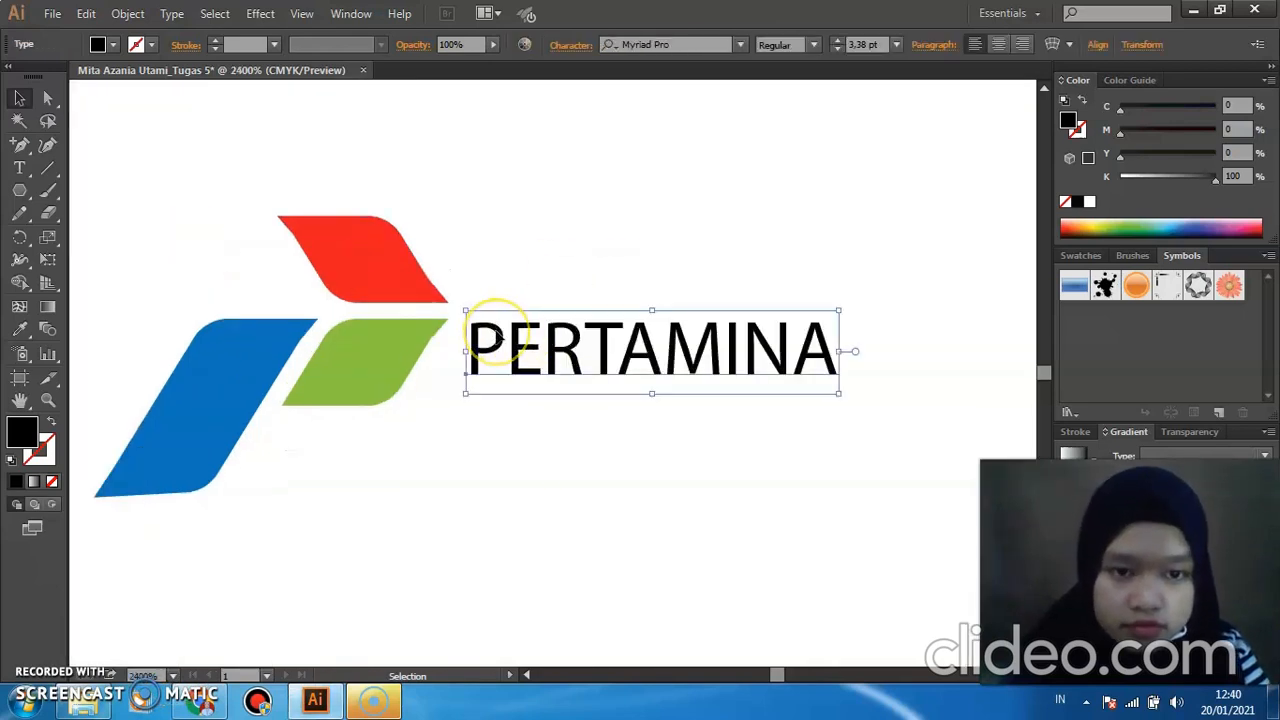
pyautogui.click(607, 328)
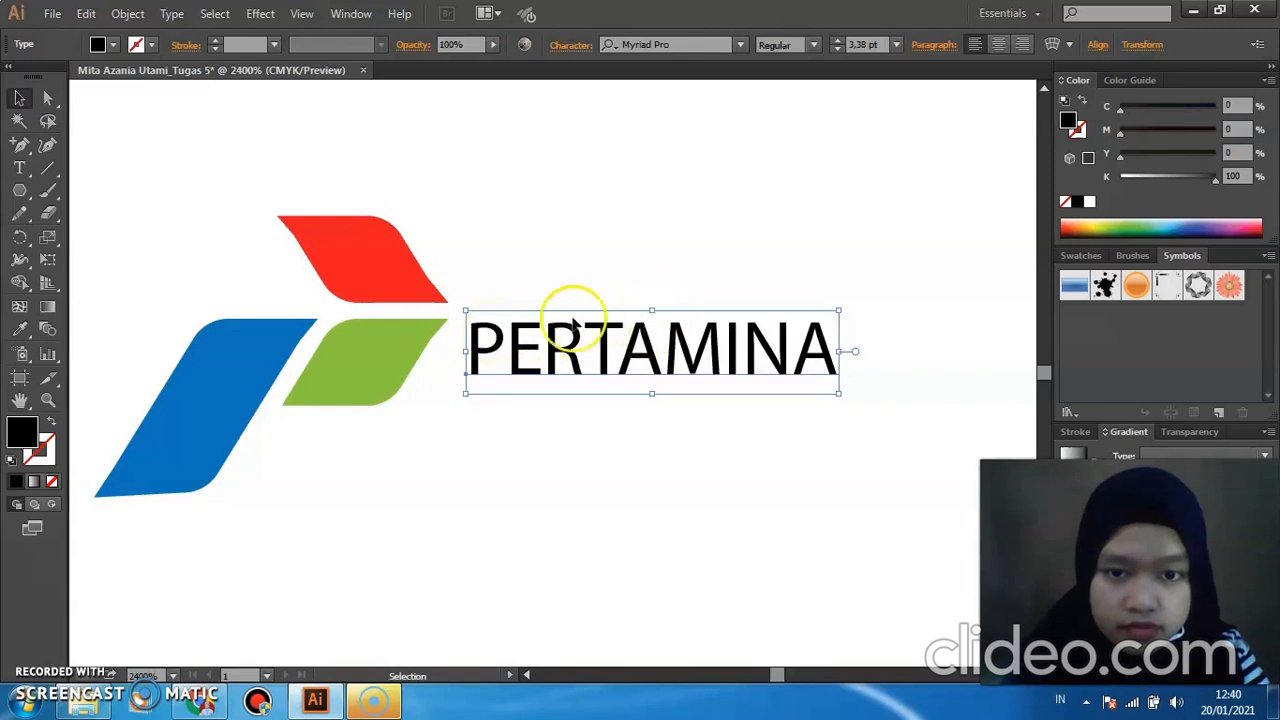
pyautogui.click(477, 155)
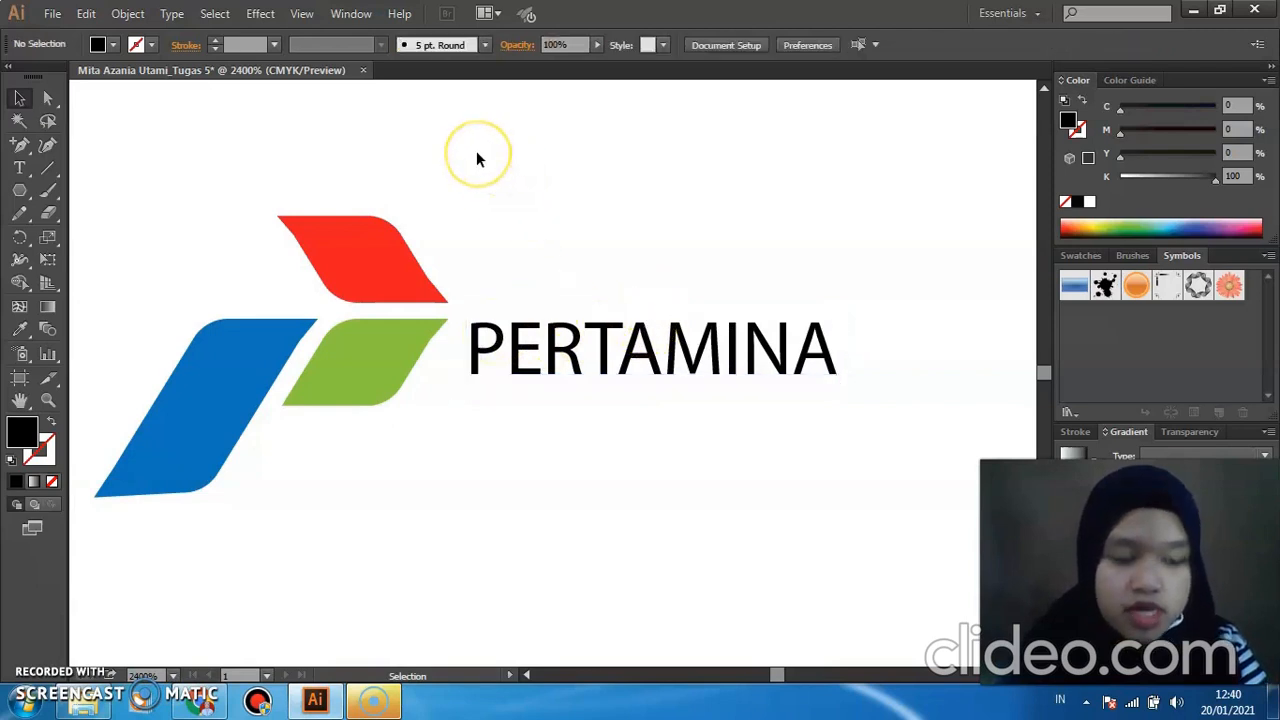
# Show the rulers and place two horizontal guides along the upper and lower edges of the green shape.
pyautogui.hotkey('ctrl', 'r')
pyautogui.click(470, 92)
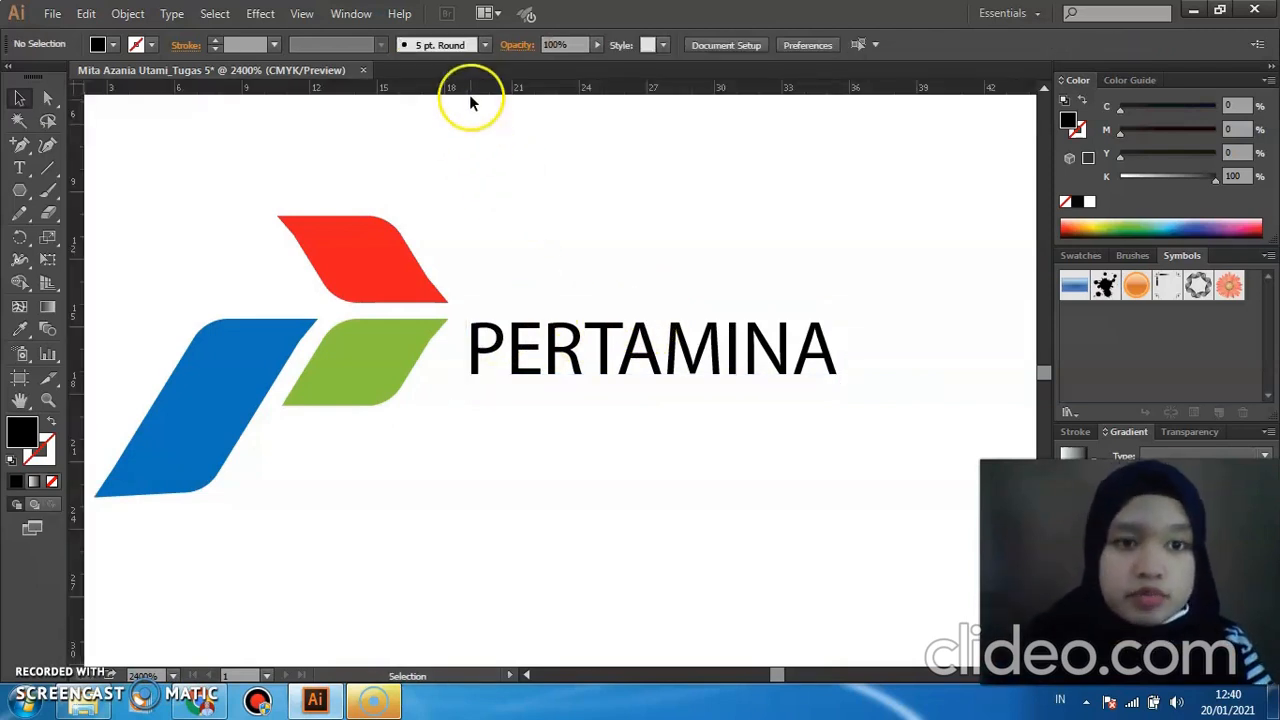
pyautogui.moveTo(470, 92); pyautogui.dragTo(497, 320)
pyautogui.click(499, 250)
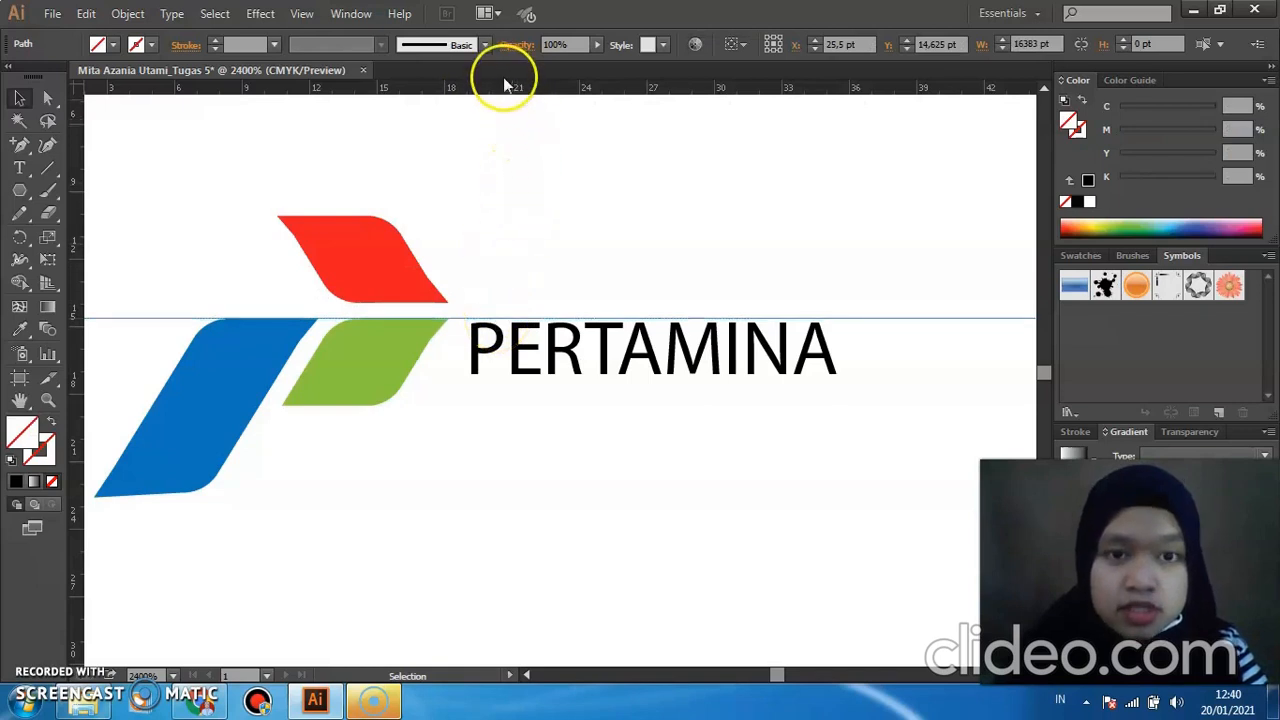
pyautogui.moveTo(500, 86); pyautogui.dragTo(465, 404)
# Shift the PERTAMINA text slightly toward the emblem and stretch it to span the two guides at 5.52 pt, about 1.4 times wider.
pyautogui.click(484, 354)
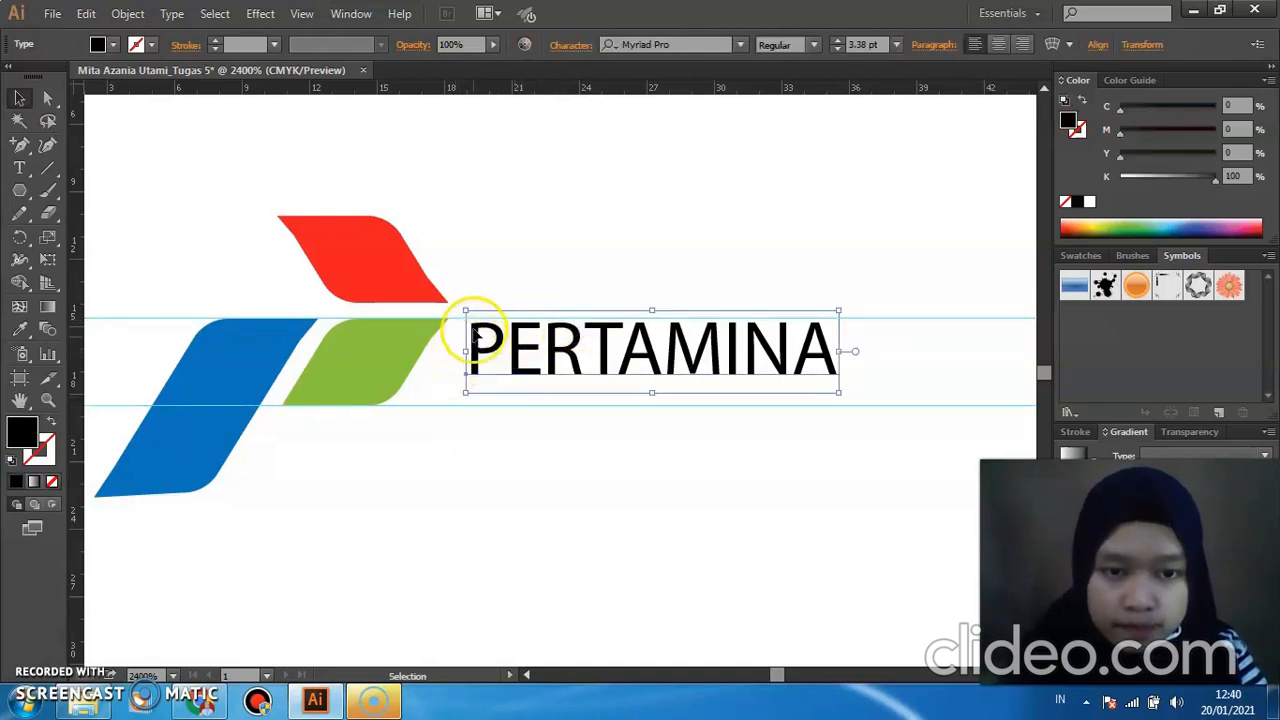
pyautogui.moveTo(533, 331); pyautogui.dragTo(521, 333)
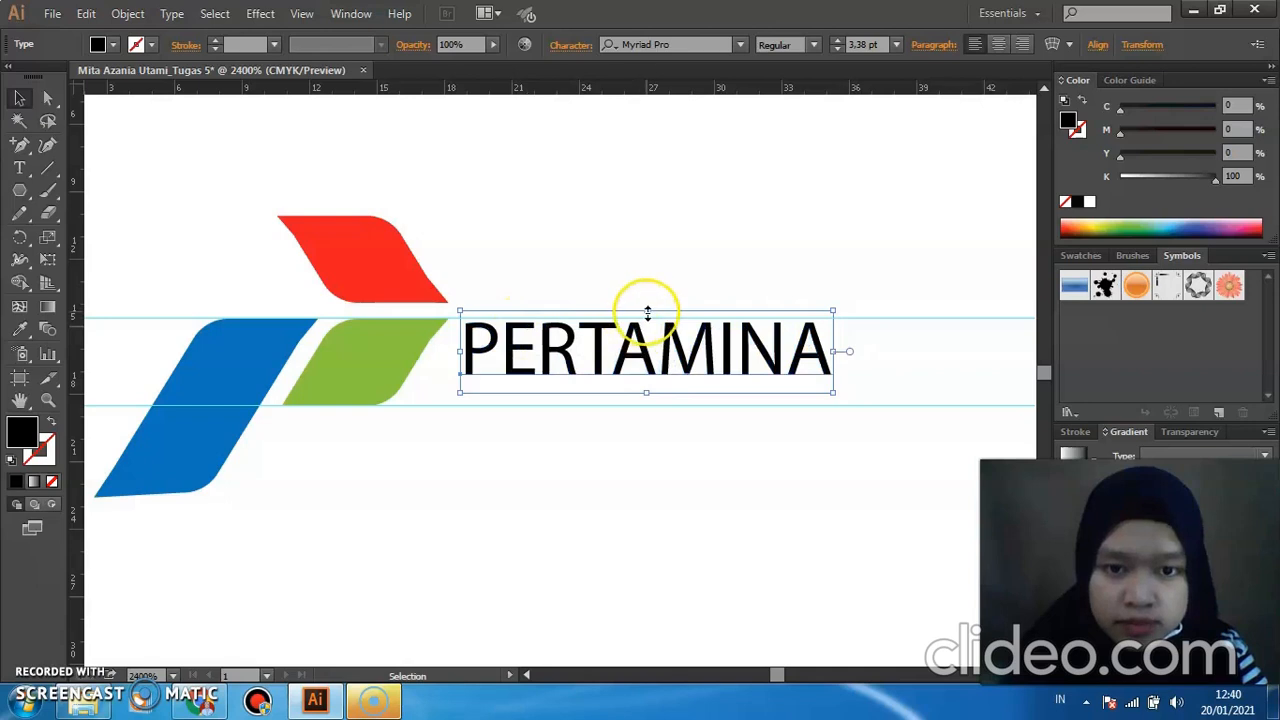
pyautogui.moveTo(647, 313); pyautogui.dragTo(645, 304)
pyautogui.moveTo(647, 392); pyautogui.dragTo(647, 436)
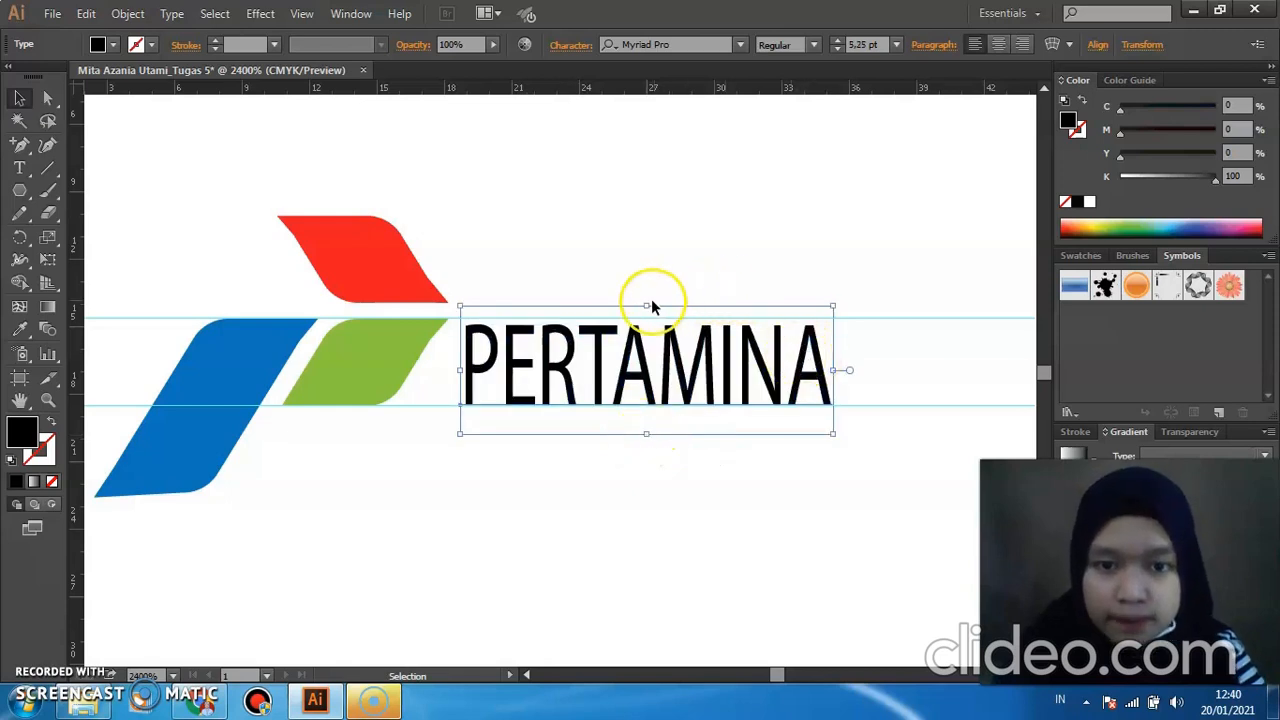
pyautogui.moveTo(646, 304); pyautogui.dragTo(643, 297)
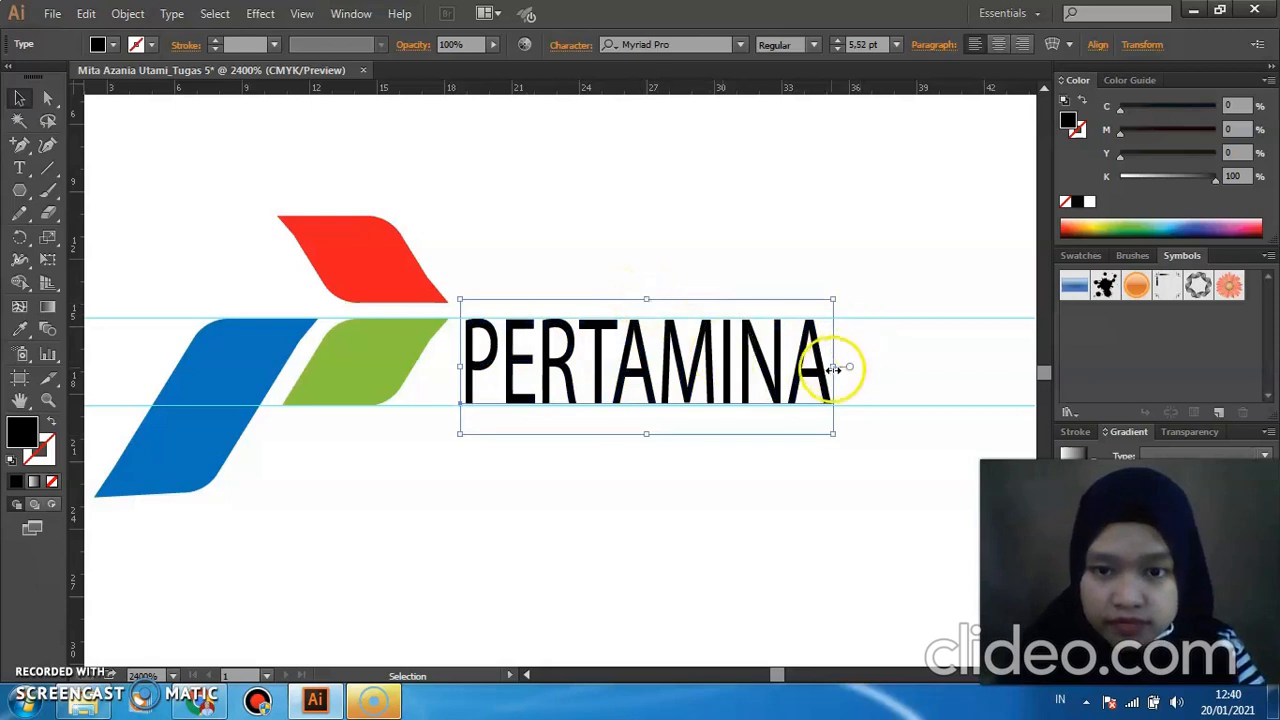
pyautogui.moveTo(833, 367); pyautogui.dragTo(977, 366)
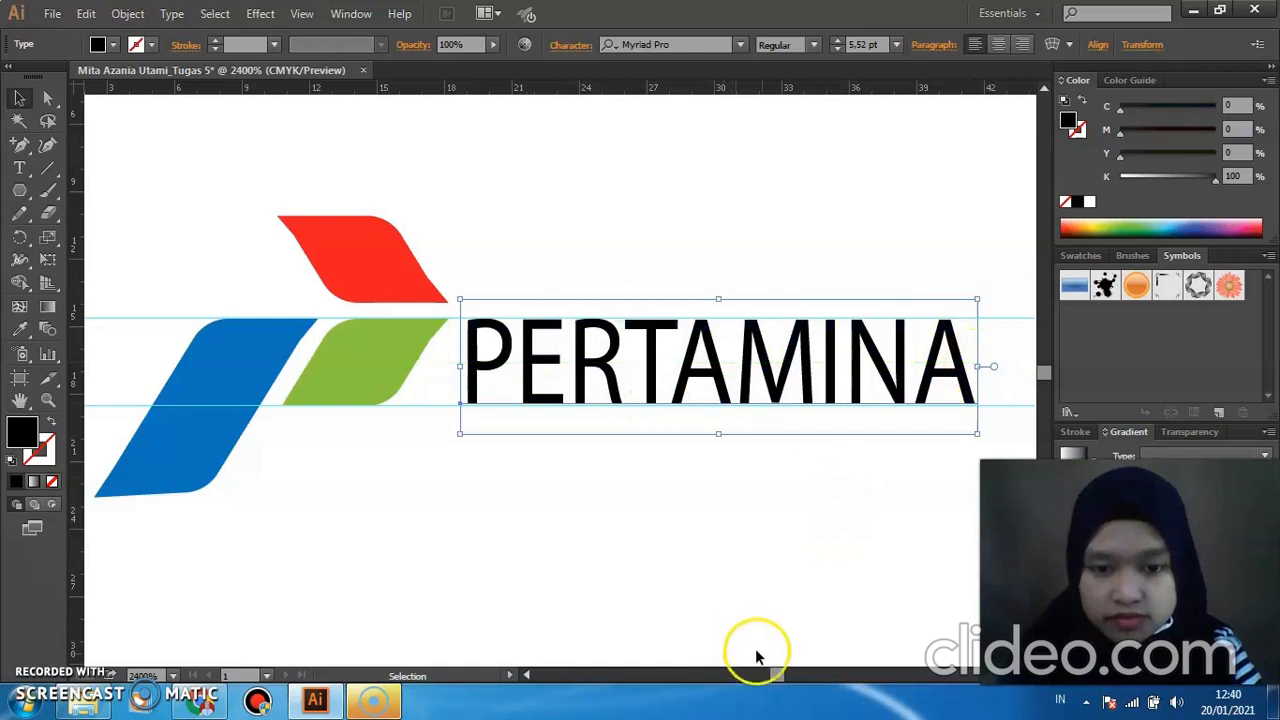
pyautogui.click(766, 530)
# Set the whole PERTAMINA text in the font Gill Sans MT, Bold style.
pyautogui.press('t')
pyautogui.click(468, 365)
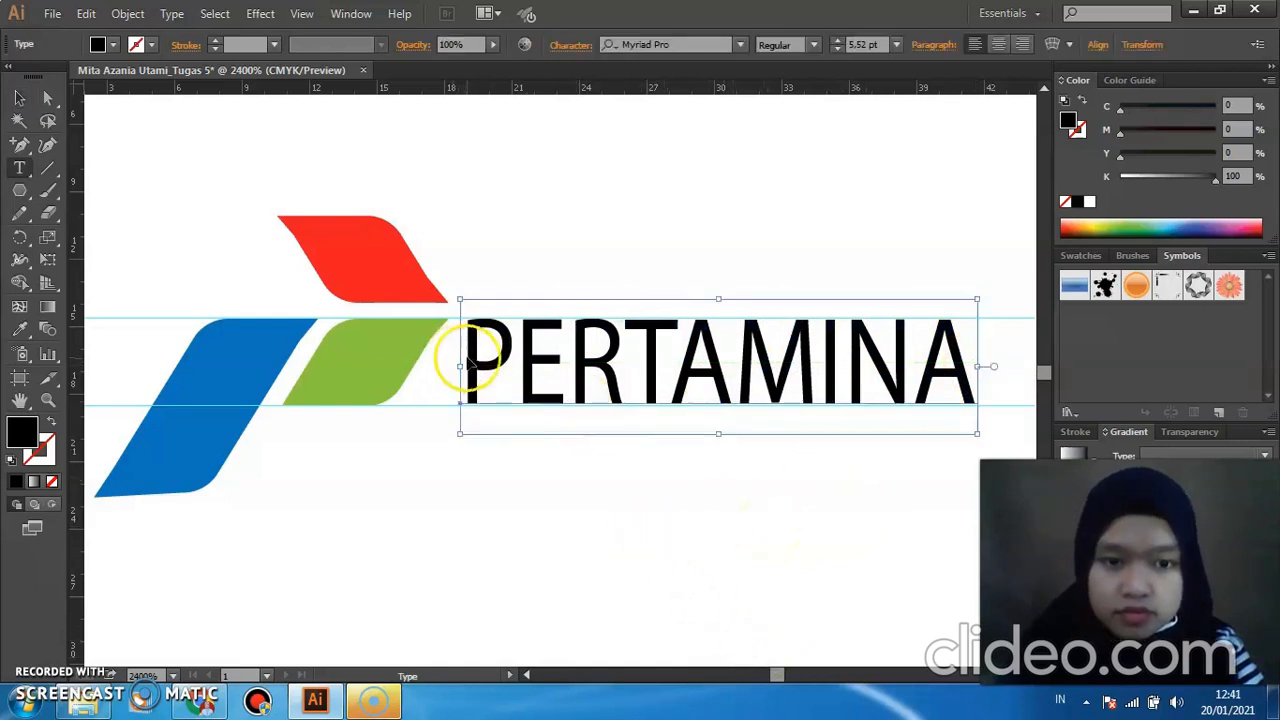
pyautogui.moveTo(468, 355); pyautogui.dragTo(1030, 318)
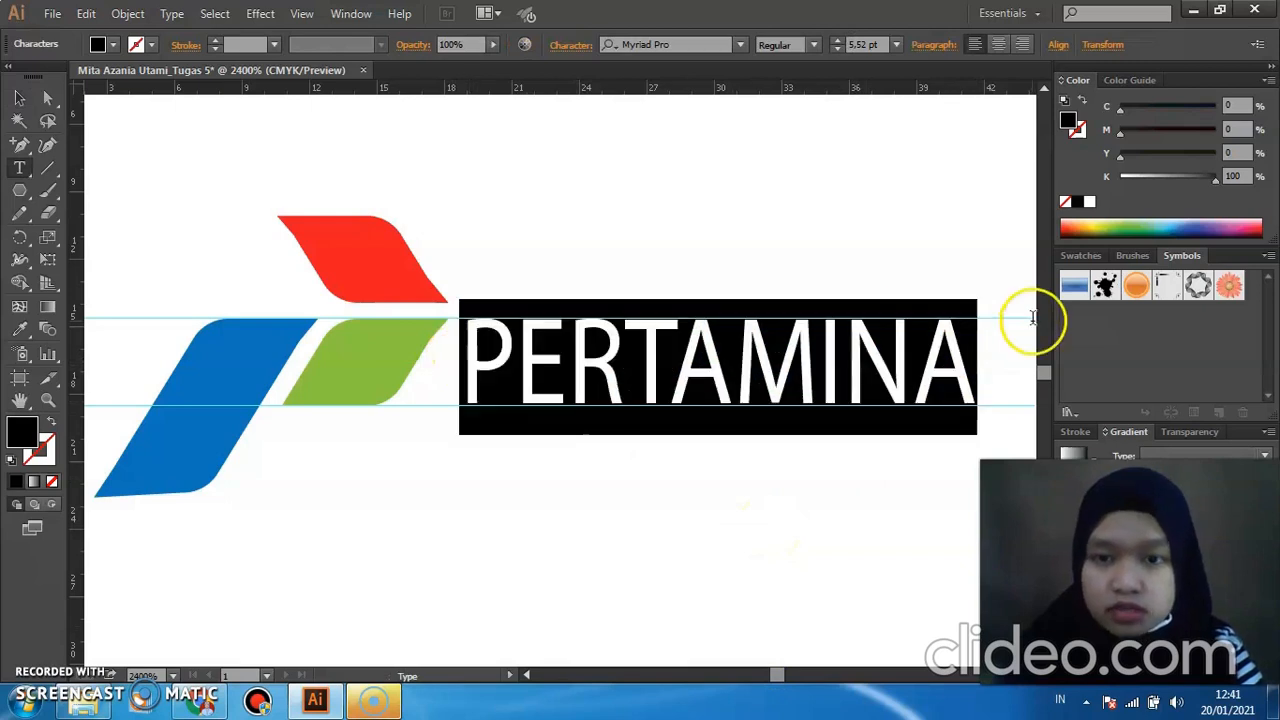
pyautogui.click(699, 44)
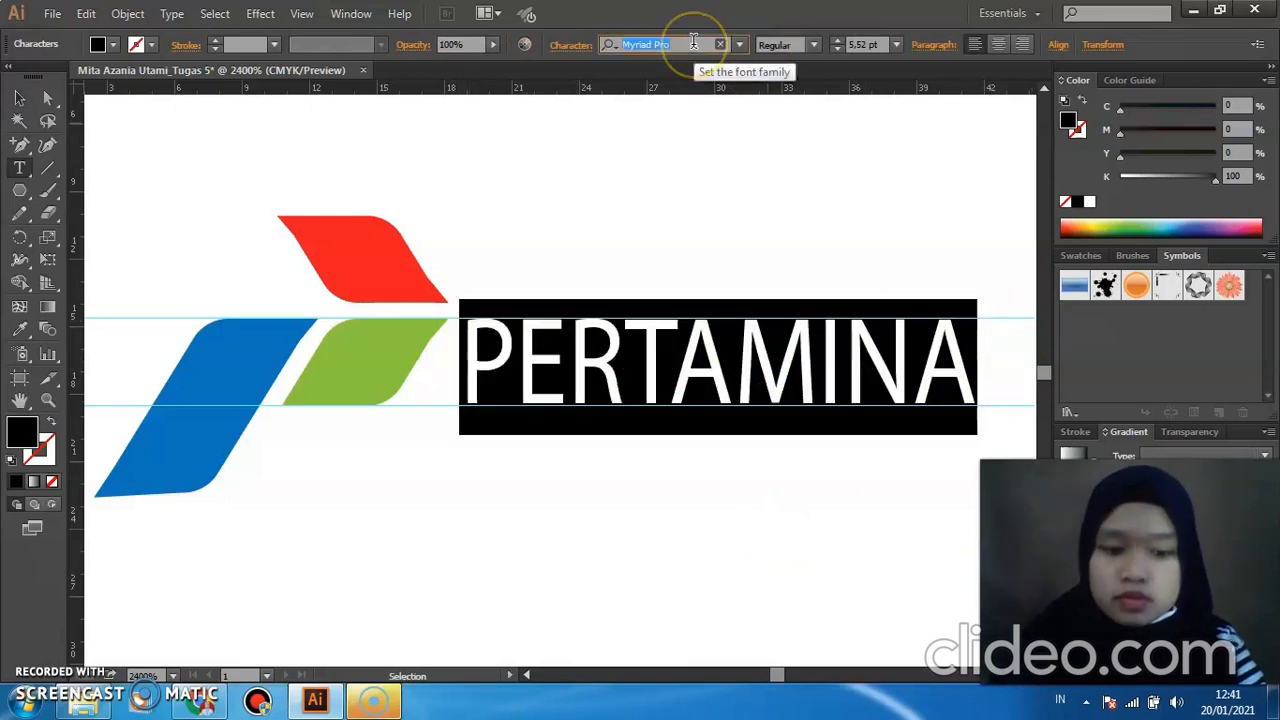
pyautogui.write('GIL')
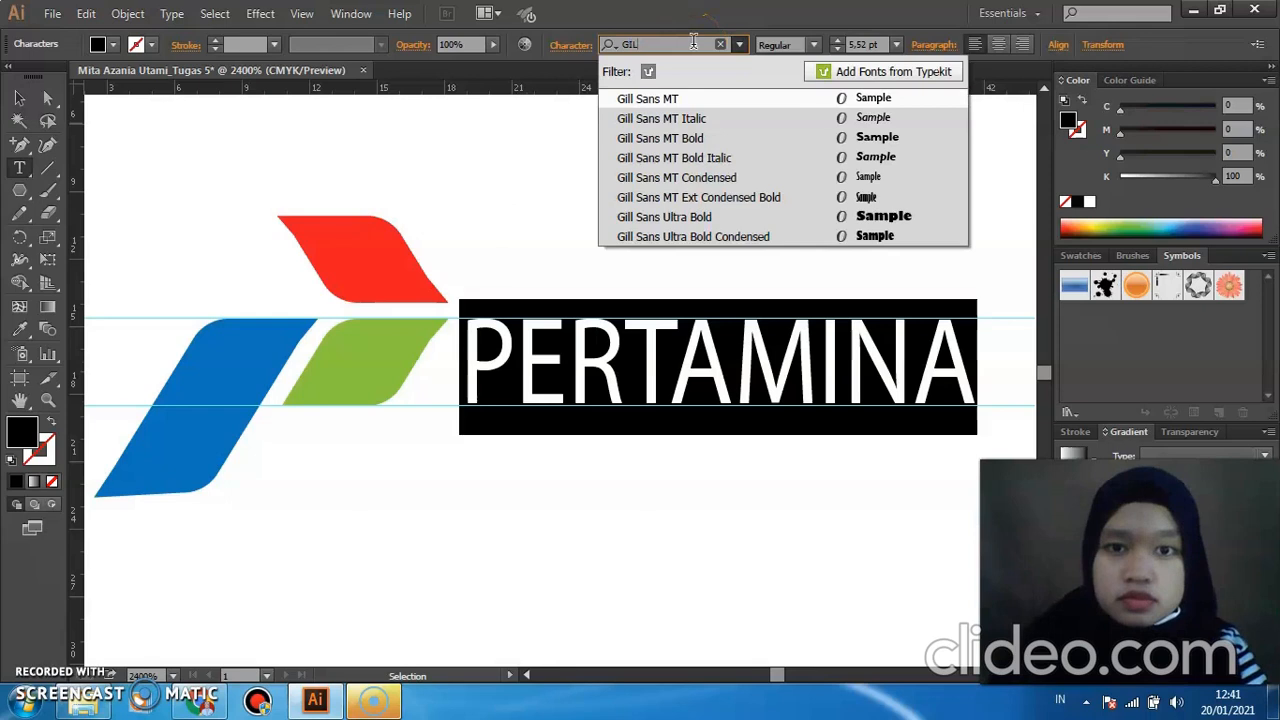
pyautogui.click(679, 104)
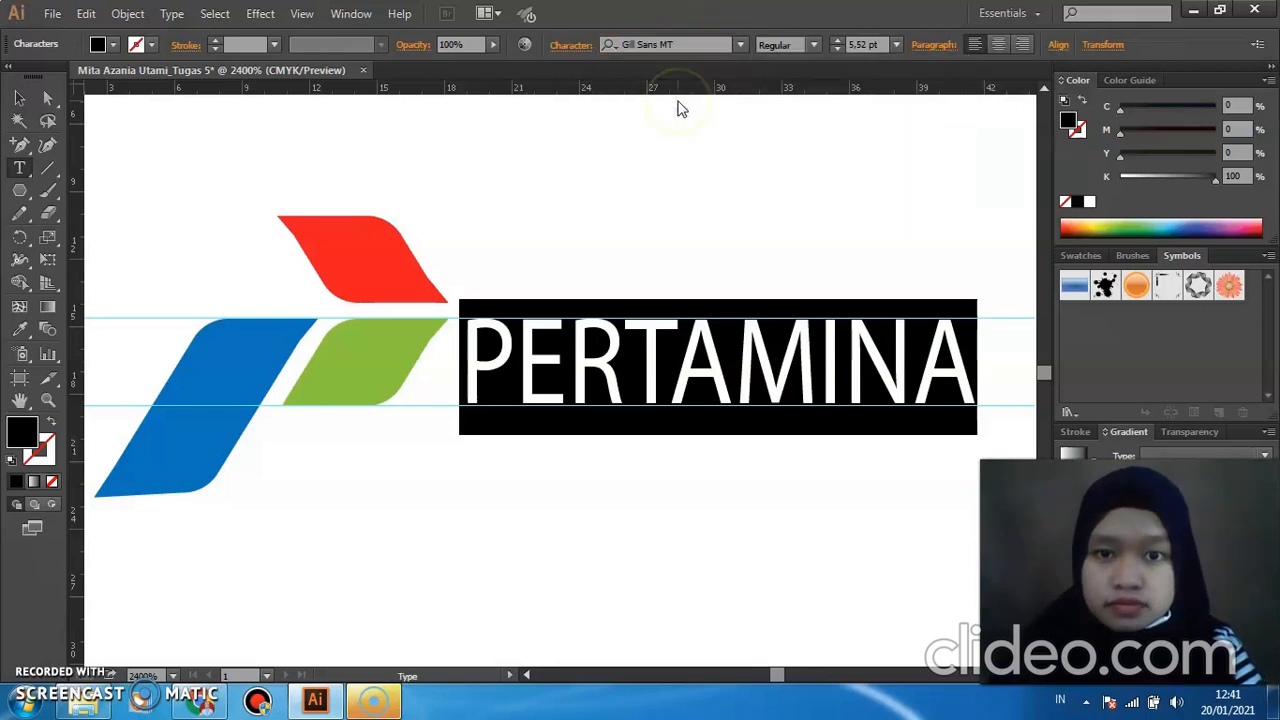
pyautogui.click(815, 46)
pyautogui.click(800, 104)
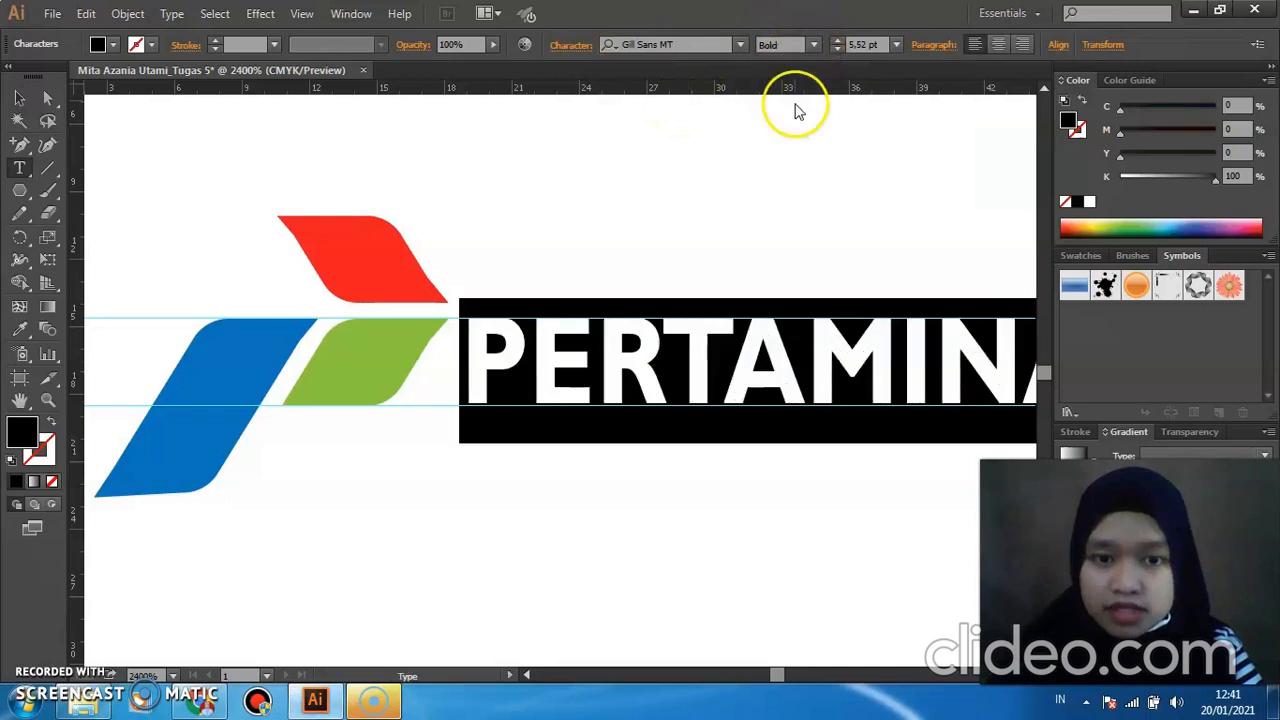
pyautogui.press('Left')
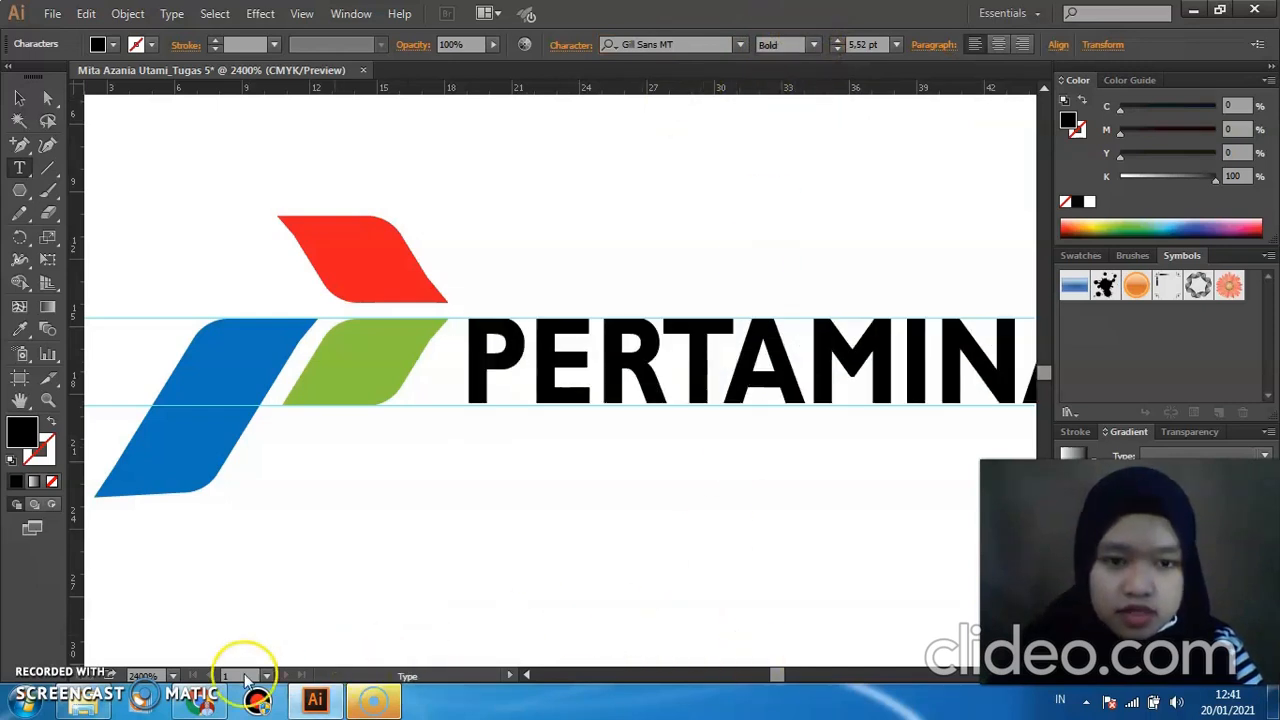
# Deselect the text and delete both horizontal guides around the green shape and the text.
pyautogui.click(19, 401)
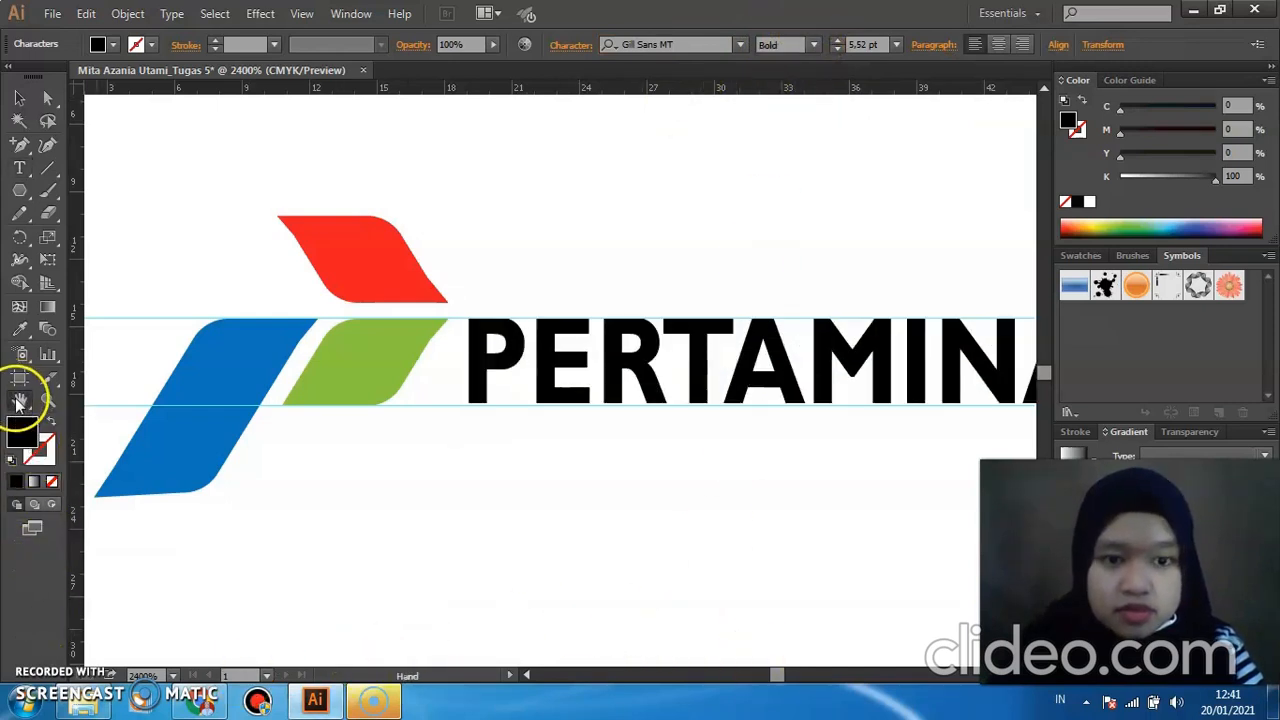
pyautogui.moveTo(580, 497); pyautogui.dragTo(425, 477)
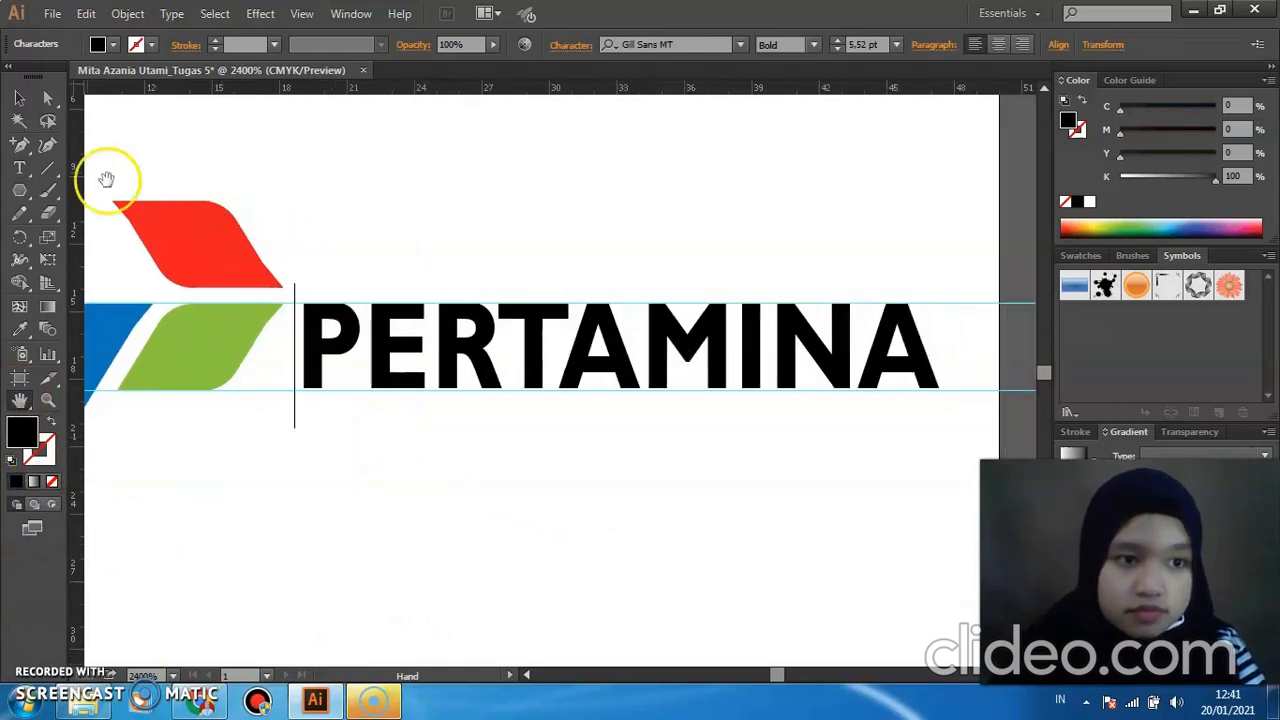
pyautogui.click(20, 99)
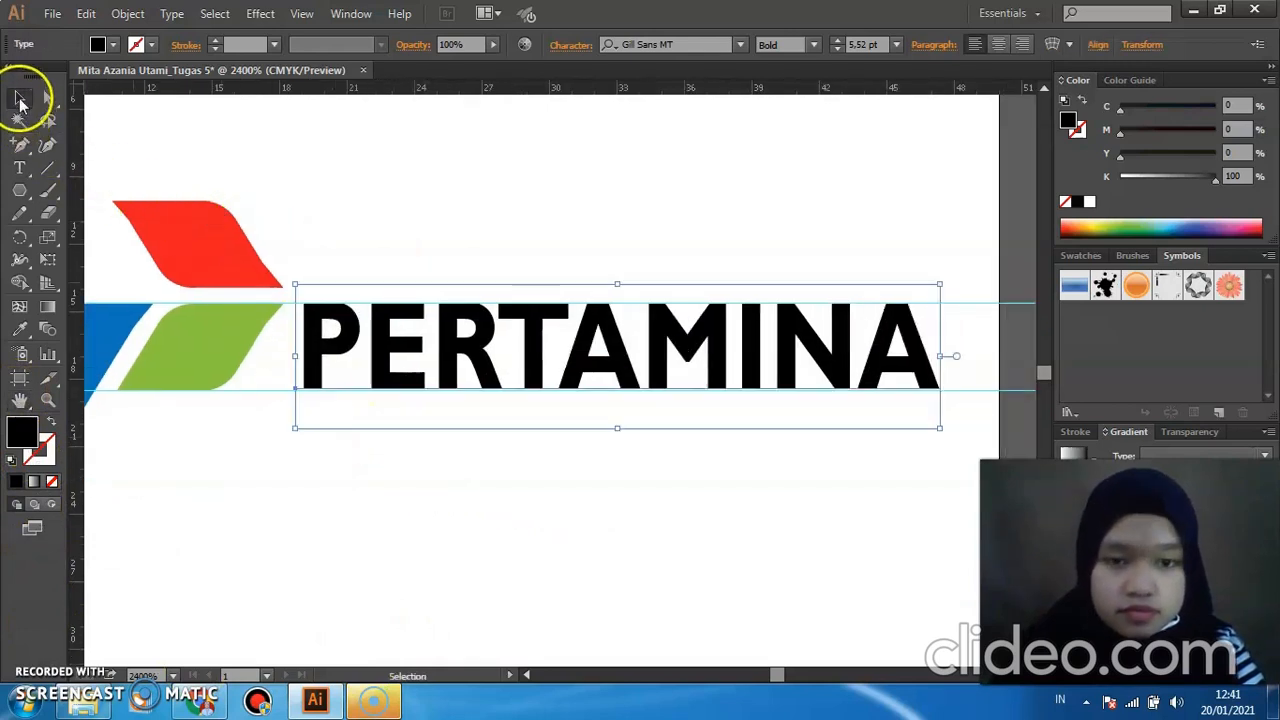
pyautogui.click(172, 676)
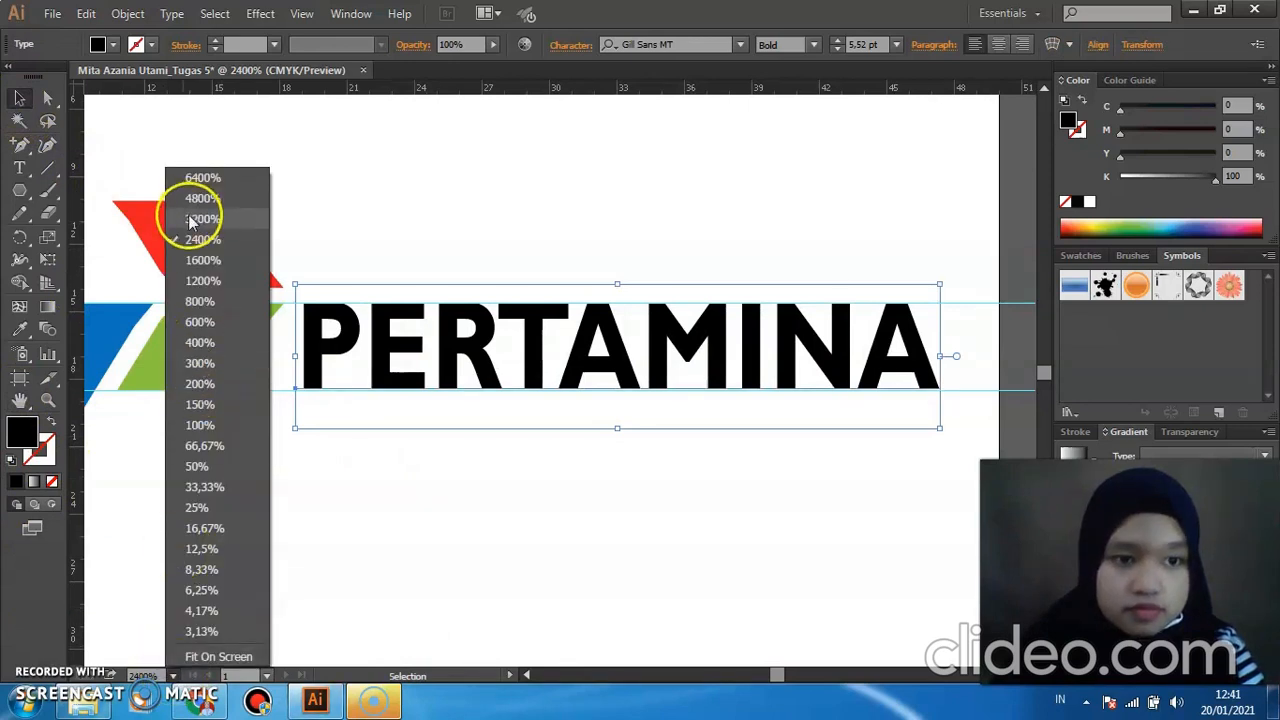
pyautogui.click(196, 261)
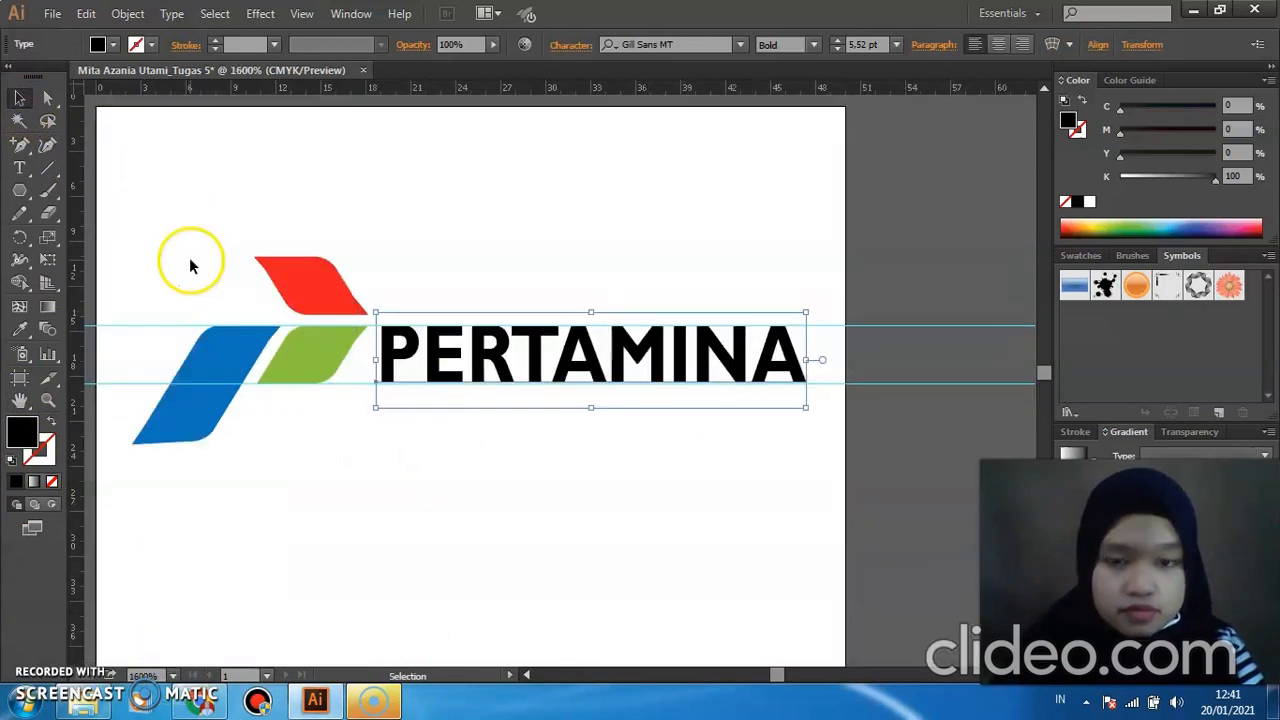
pyautogui.click(535, 480)
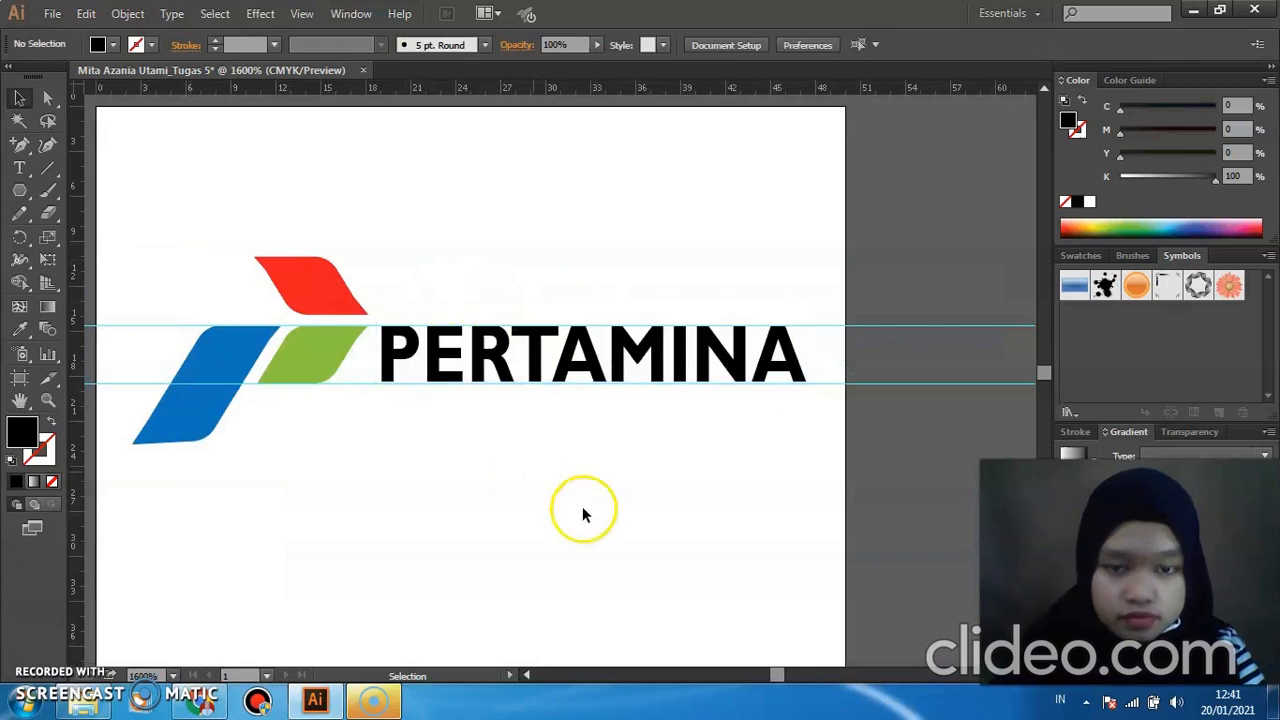
pyautogui.click(887, 326)
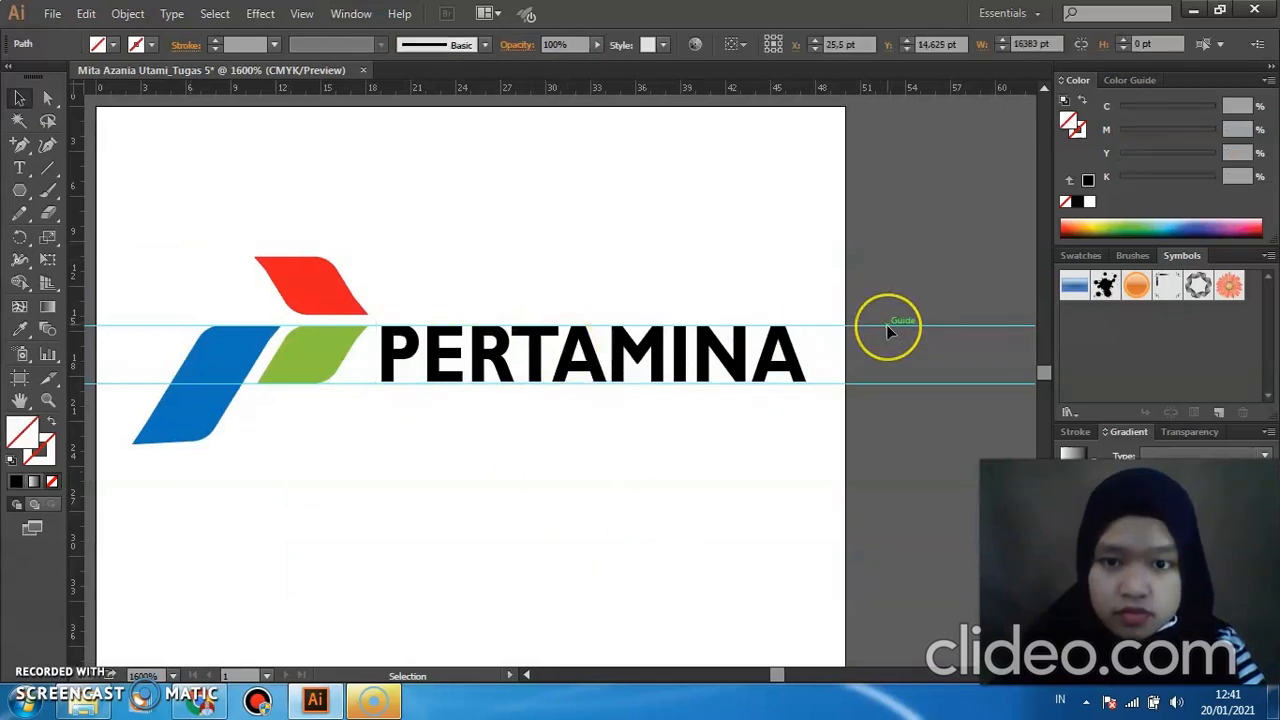
pyautogui.moveTo(886, 324)
pyautogui.mouseDown()
pyautogui.moveTo(795, 342)
pyautogui.moveTo(877, 323)
pyautogui.mouseUp()
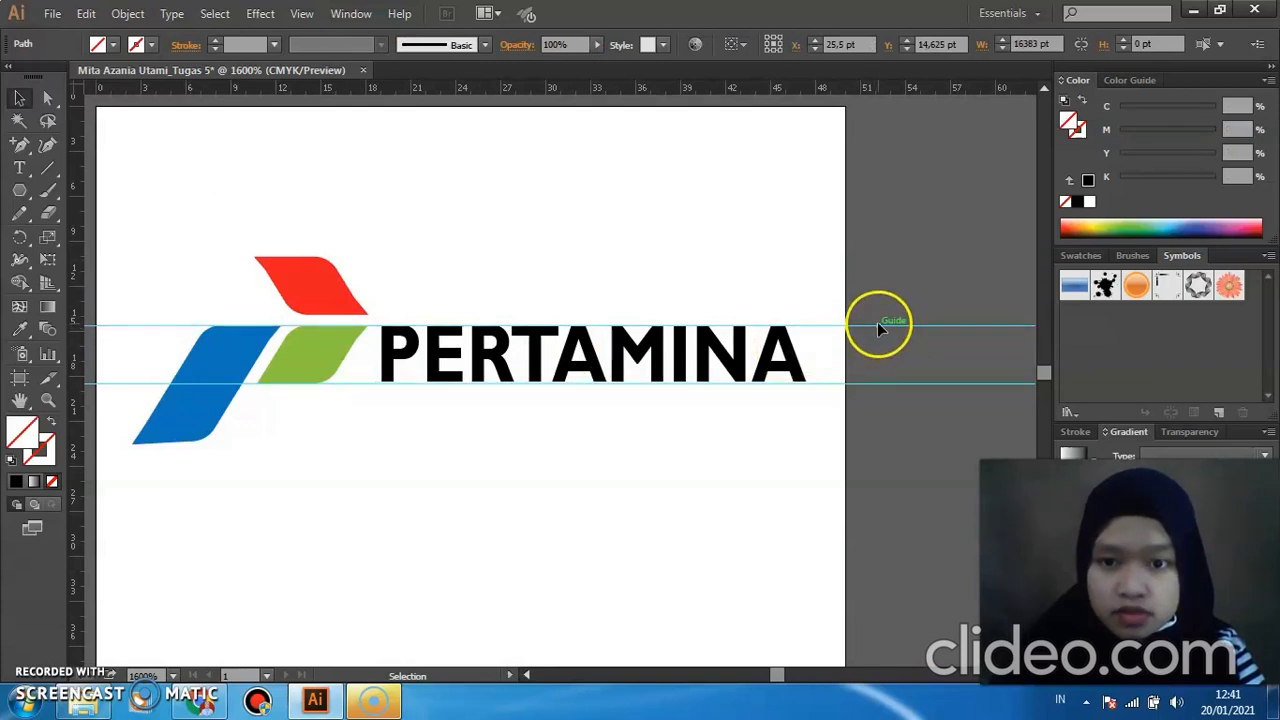
pyautogui.press('Delete')
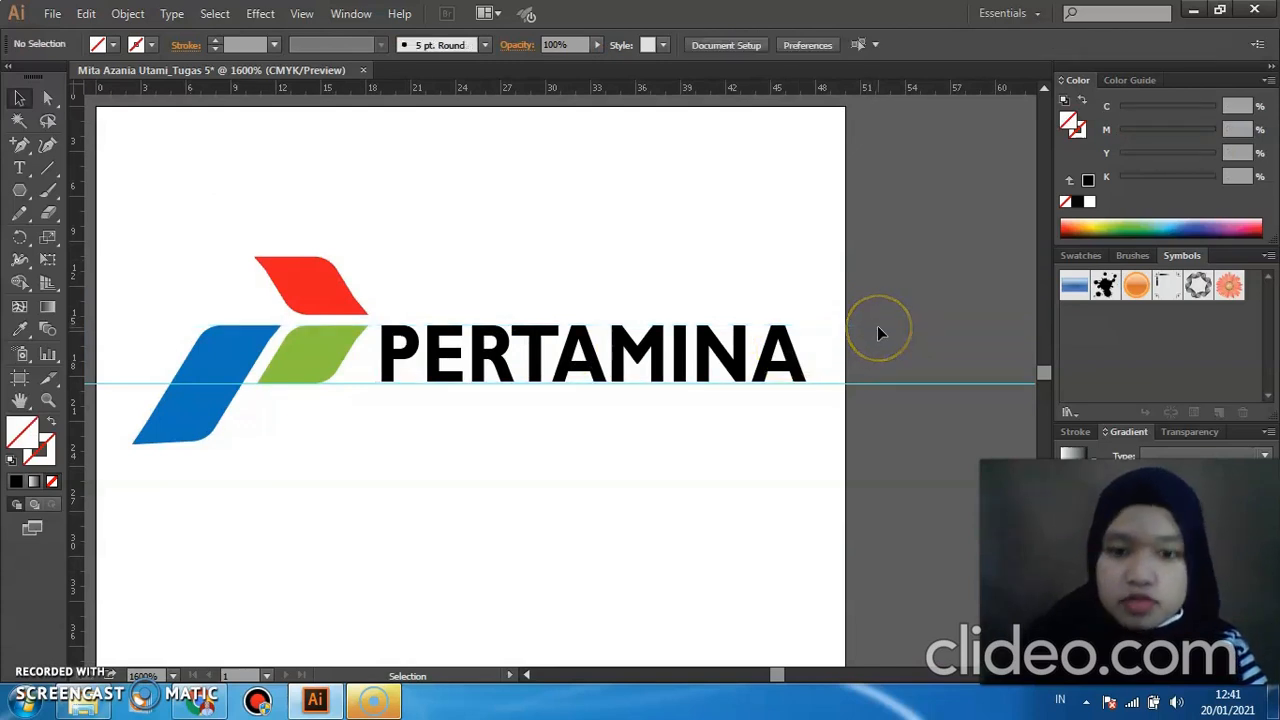
pyautogui.click(897, 384)
pyautogui.press('Delete')
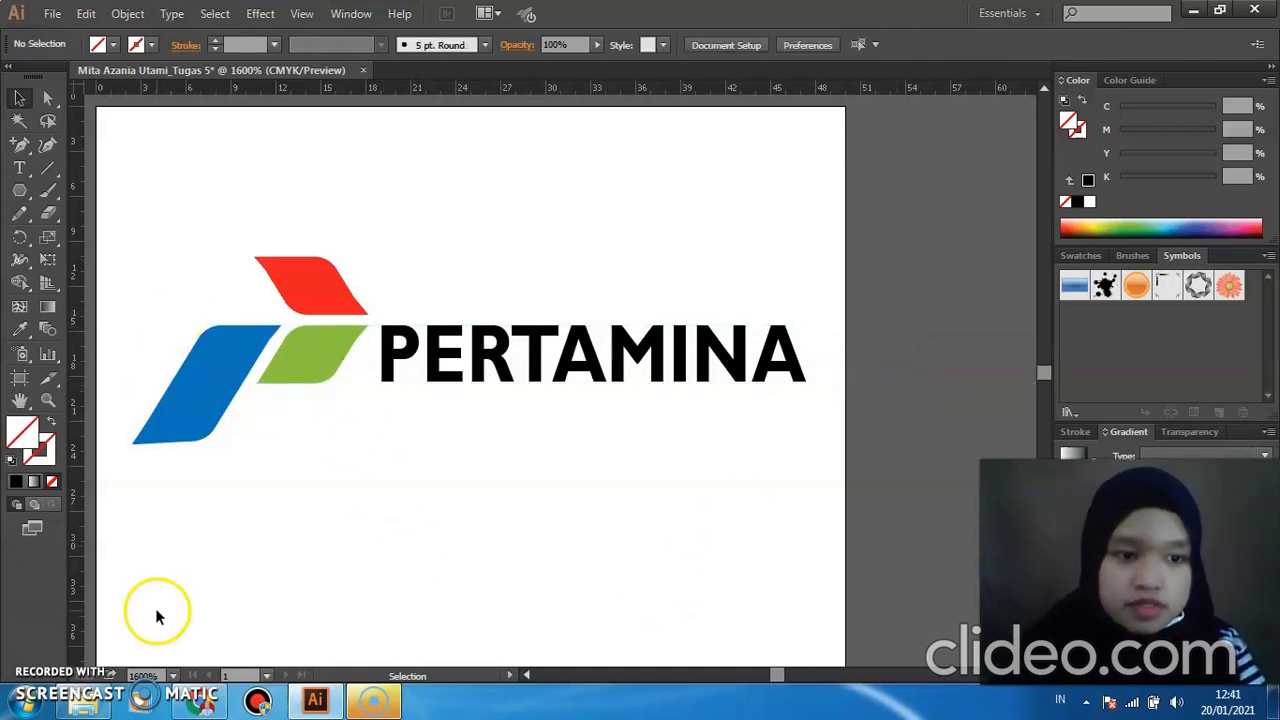
# Group the three coloured shapes and the PERTAMINA text into one object, and deselect it.
pyautogui.click(172, 676)
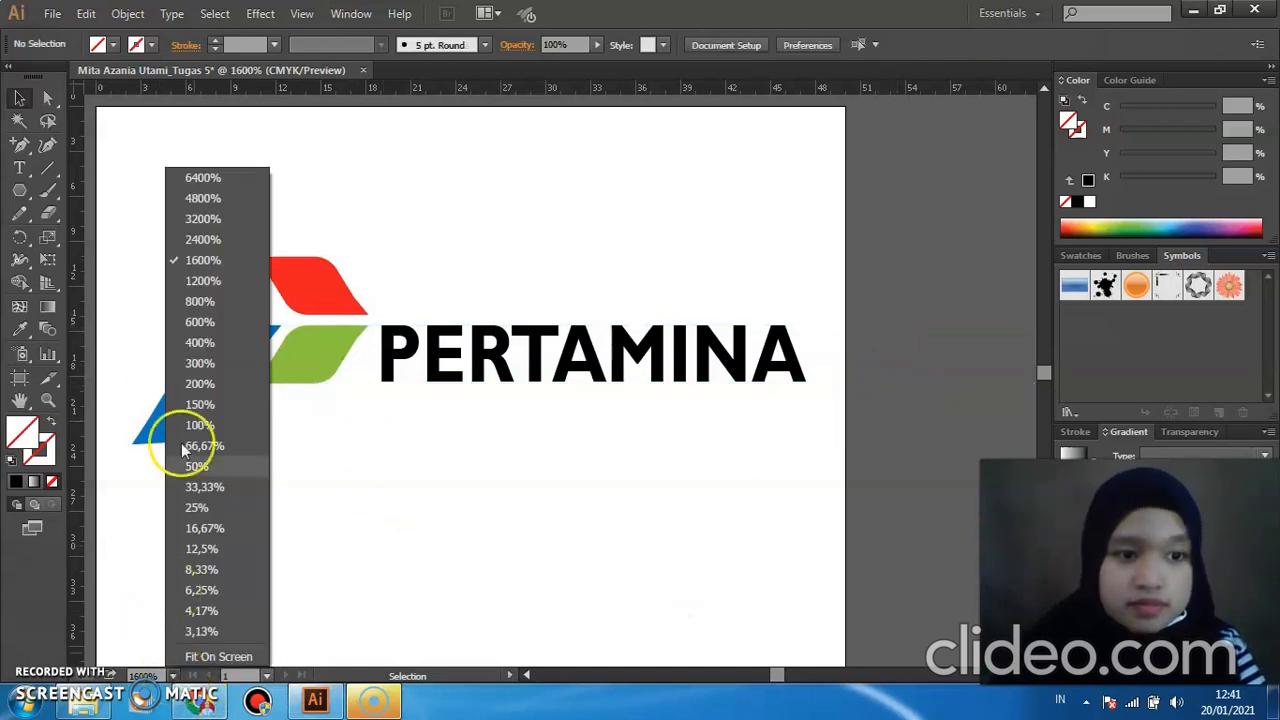
pyautogui.click(201, 281)
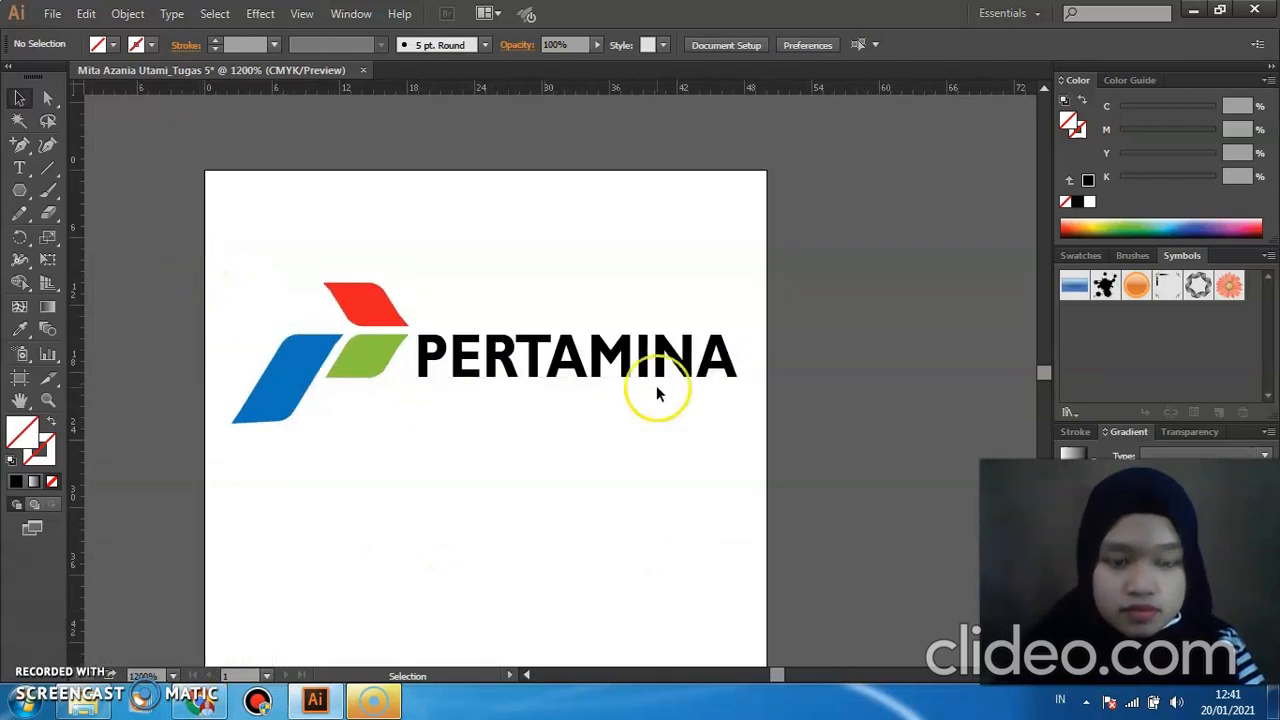
pyautogui.moveTo(391, 457); pyautogui.dragTo(473, 394)
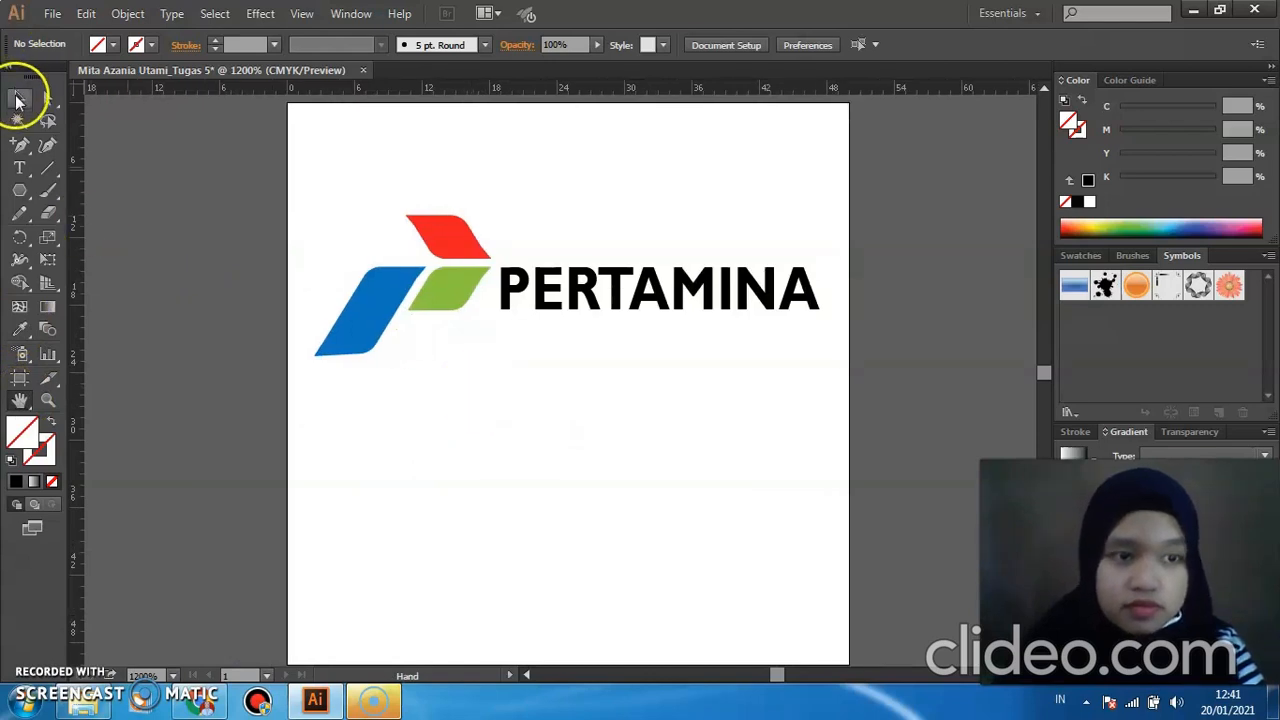
pyautogui.moveTo(323, 177); pyautogui.dragTo(826, 423)
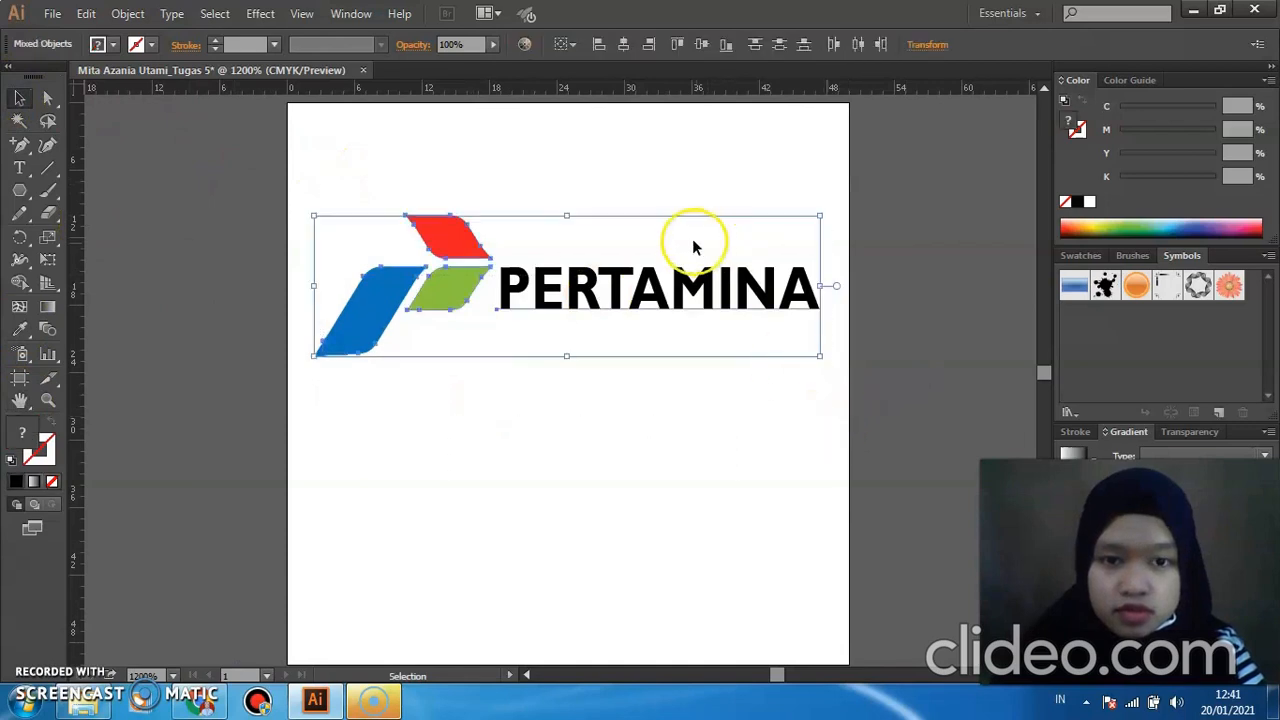
pyautogui.rightClick(565, 295)
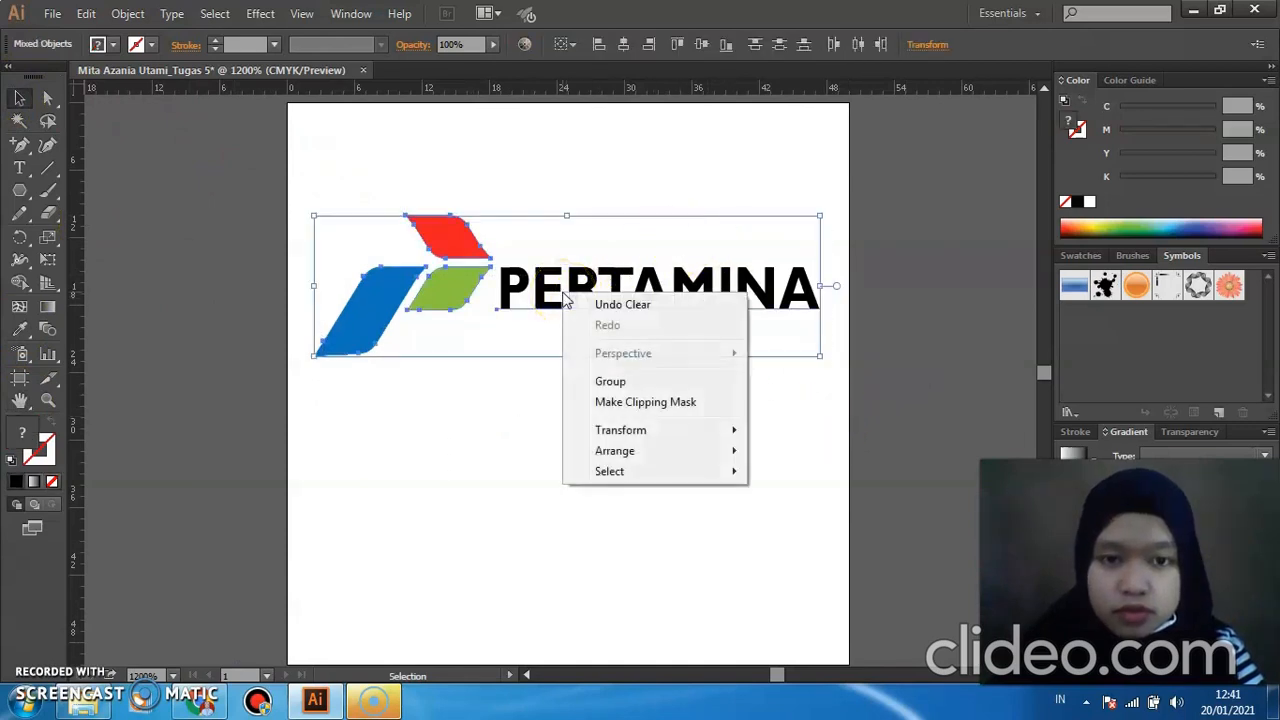
pyautogui.click(684, 385)
pyautogui.click(684, 391)
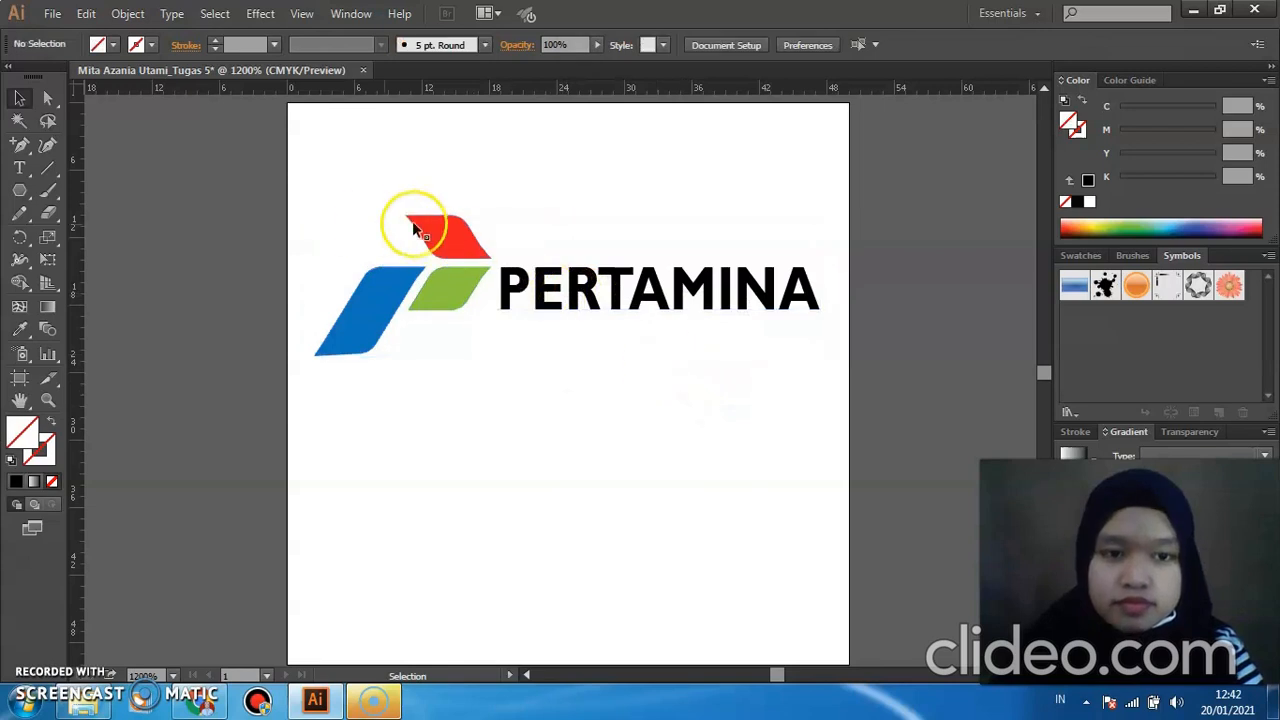
# Move the grouped PERTAMINA logo straight up about 8 pt, near the artboard's upper edge, and deselect it.
pyautogui.click(448, 231)
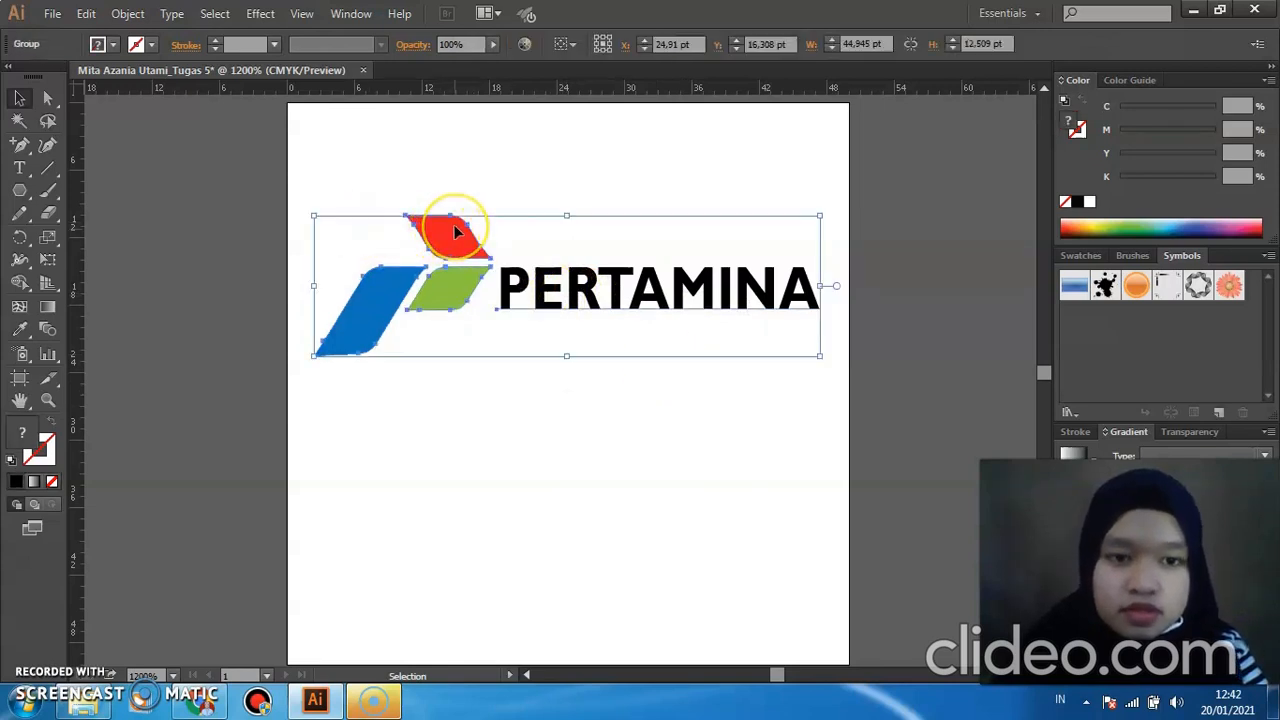
pyautogui.moveTo(453, 226); pyautogui.dragTo(448, 134)
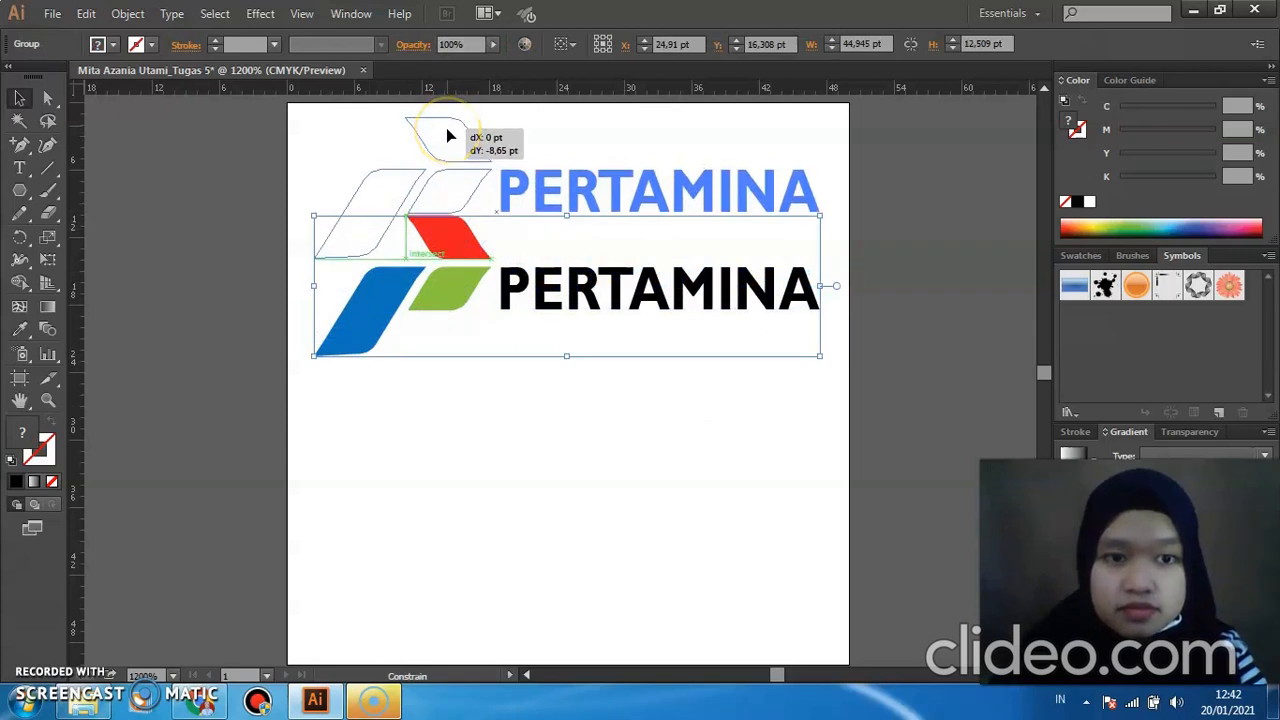
pyautogui.moveTo(447, 133); pyautogui.dragTo(447, 133)
pyautogui.click(469, 372)
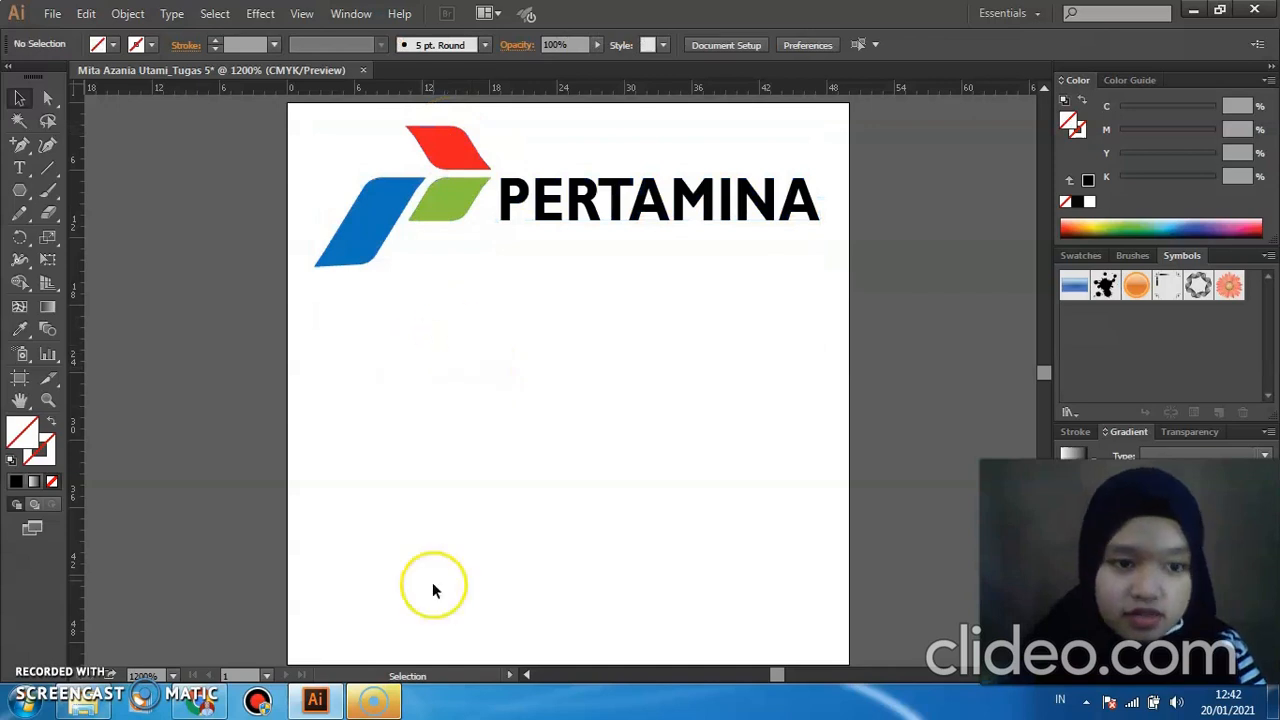
# Try the 3200% and 2400% magnifications, settle on 1600%, and bring the whole logo into view to examine it.
pyautogui.click(174, 676)
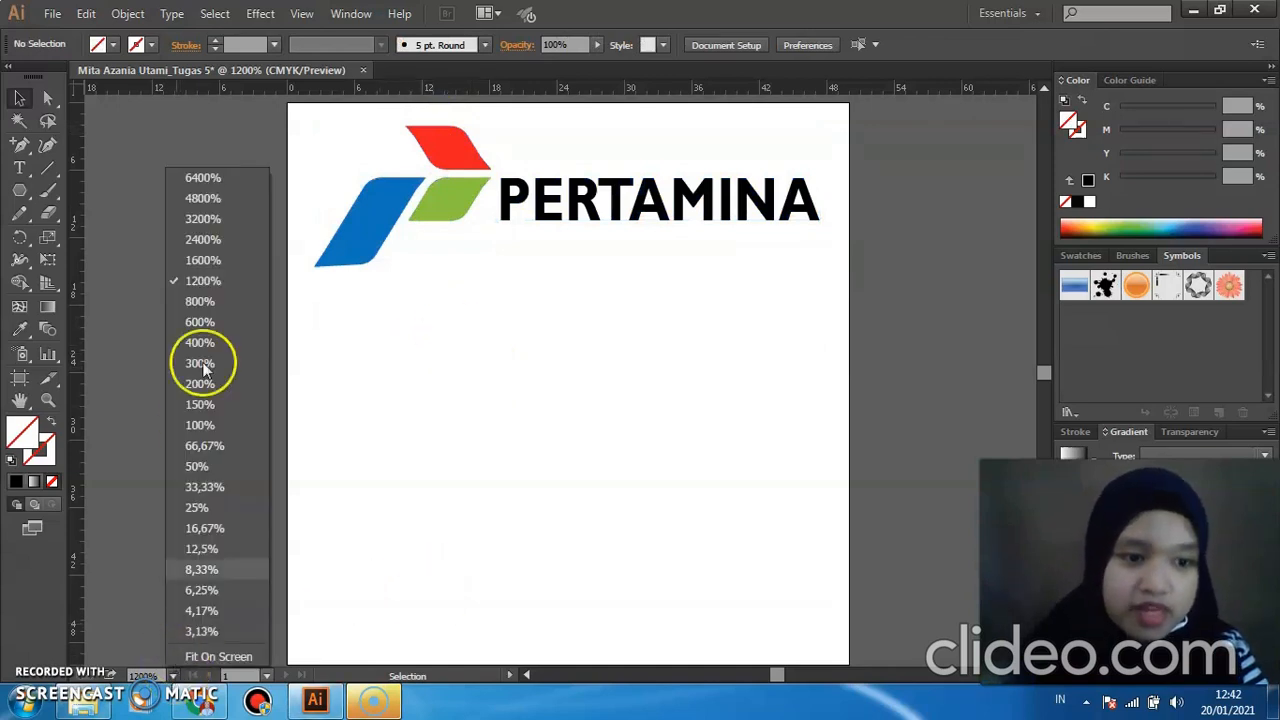
pyautogui.click(194, 219)
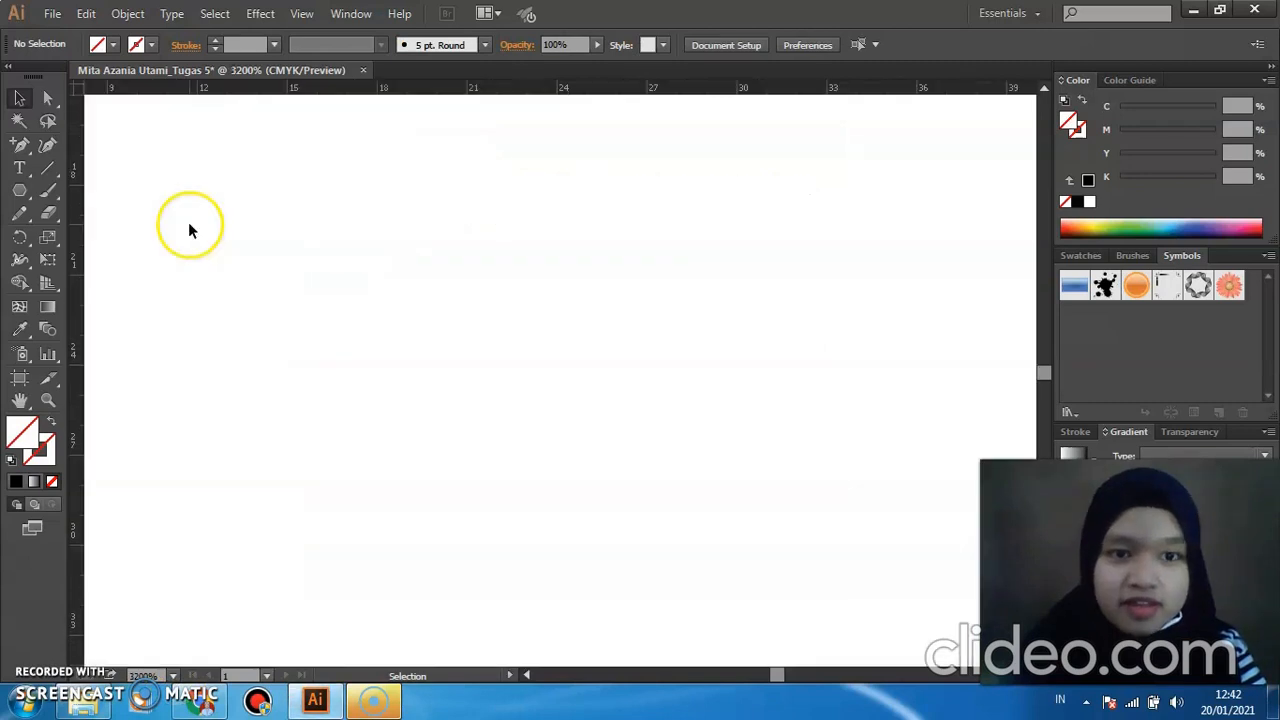
pyautogui.click(174, 676)
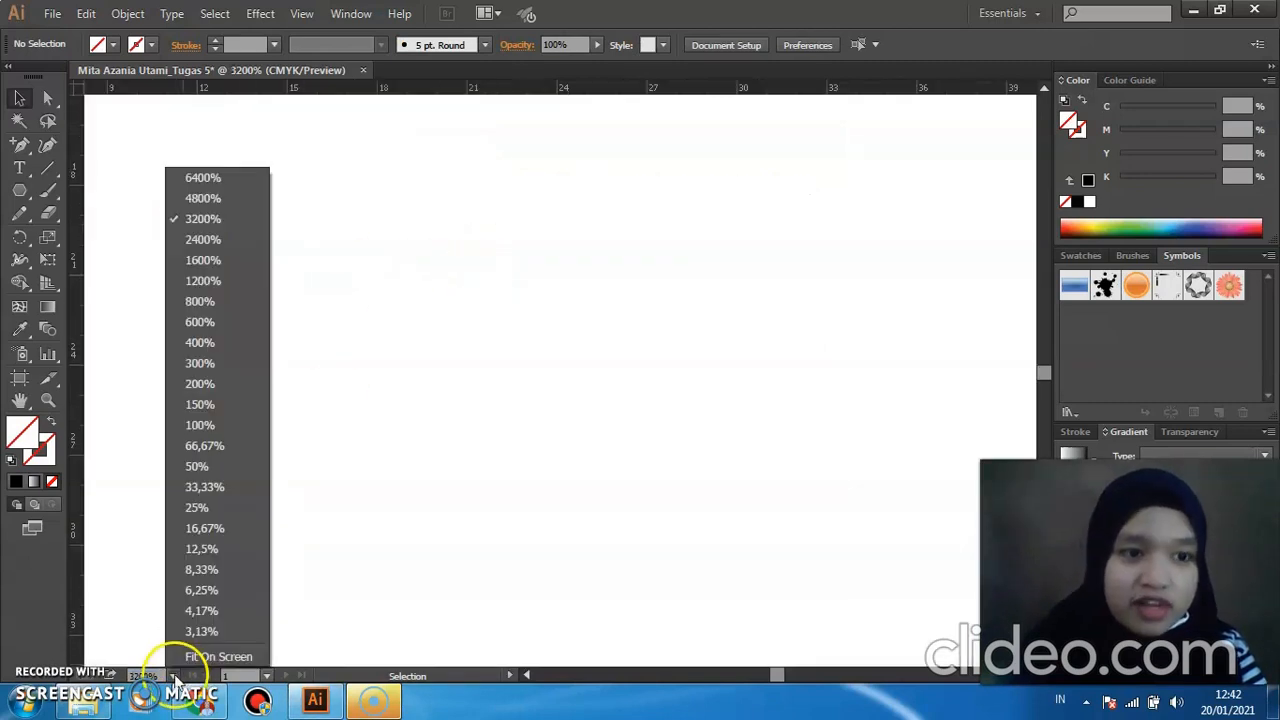
pyautogui.click(200, 240)
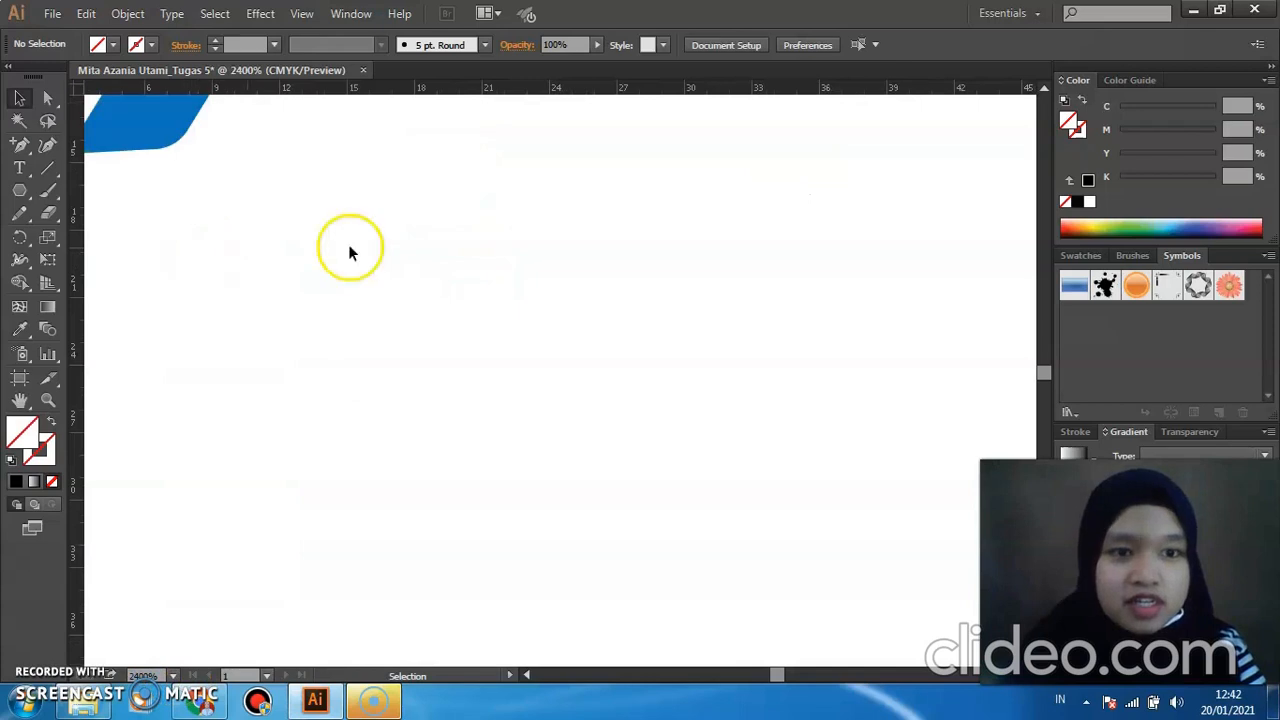
pyautogui.click(174, 676)
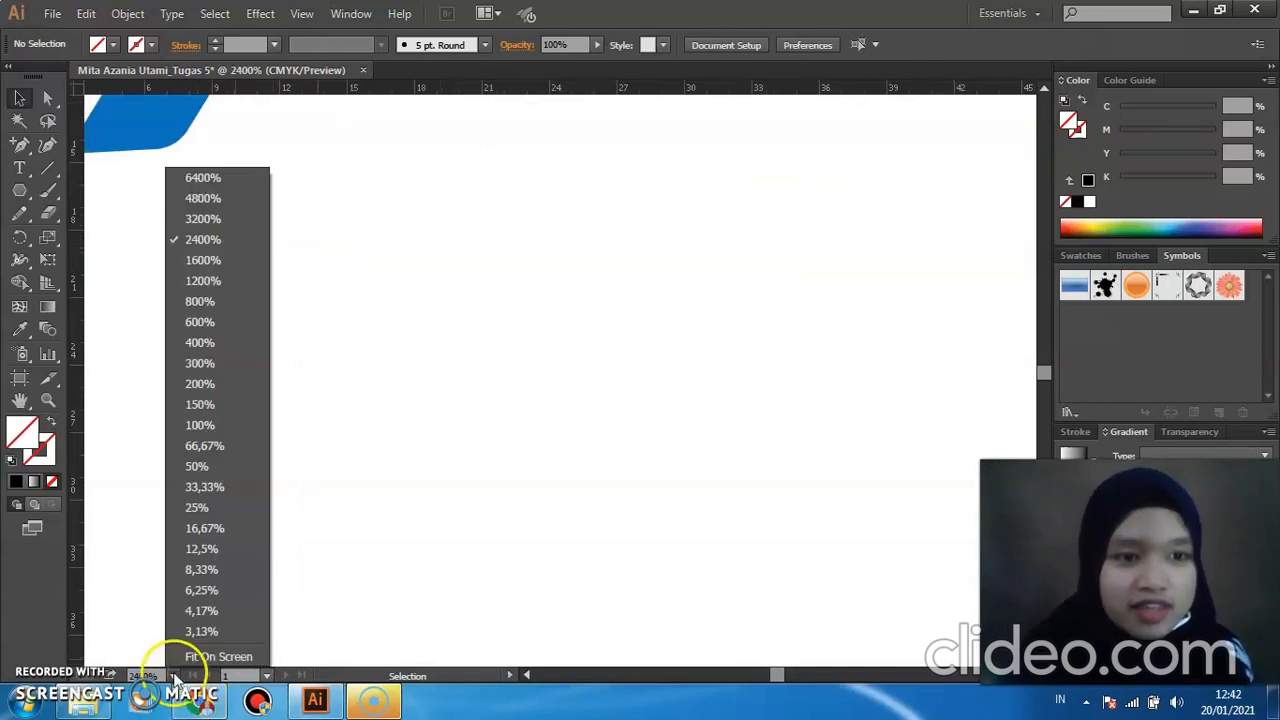
pyautogui.click(200, 260)
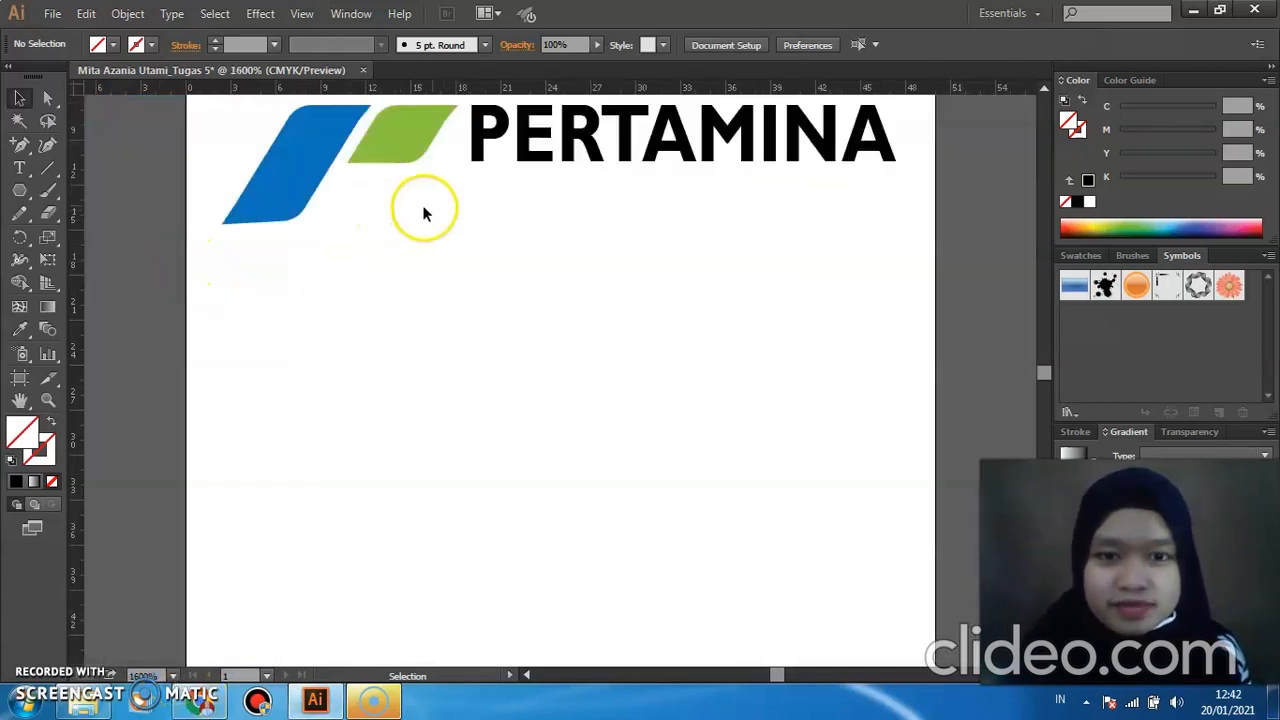
pyautogui.click(20, 400)
pyautogui.moveTo(534, 246); pyautogui.dragTo(529, 420)
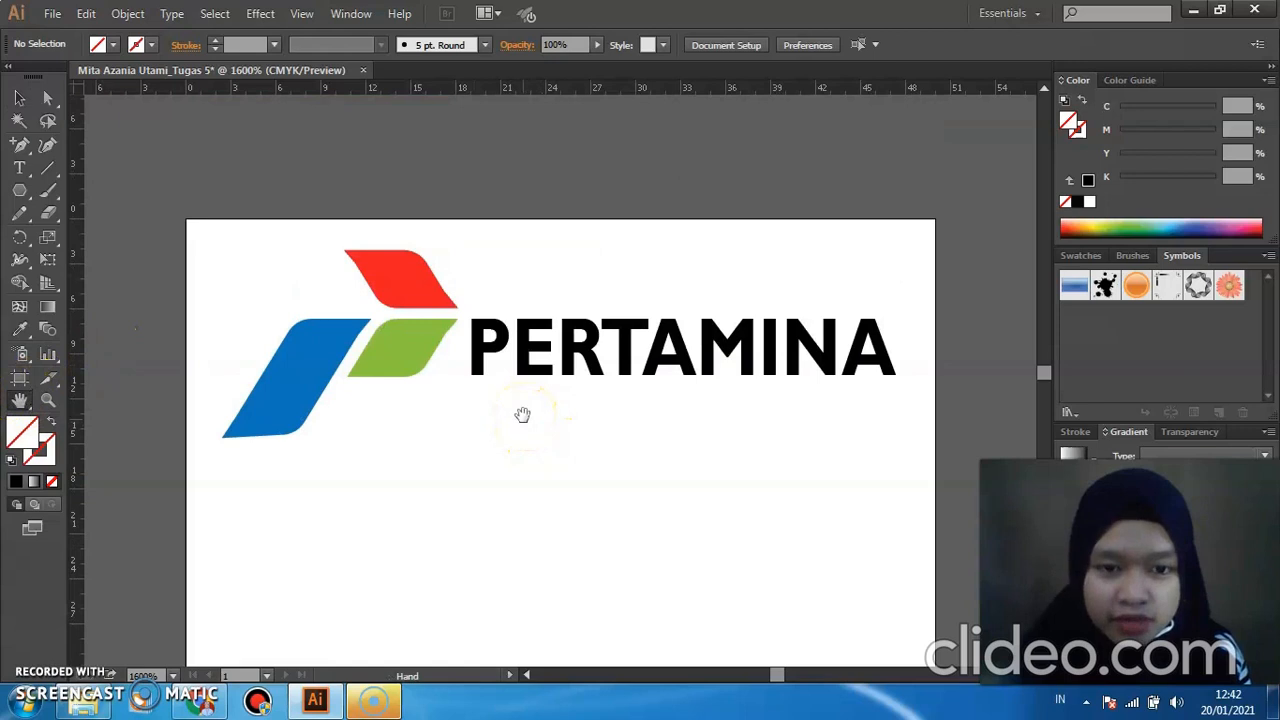
pyautogui.click(21, 101)
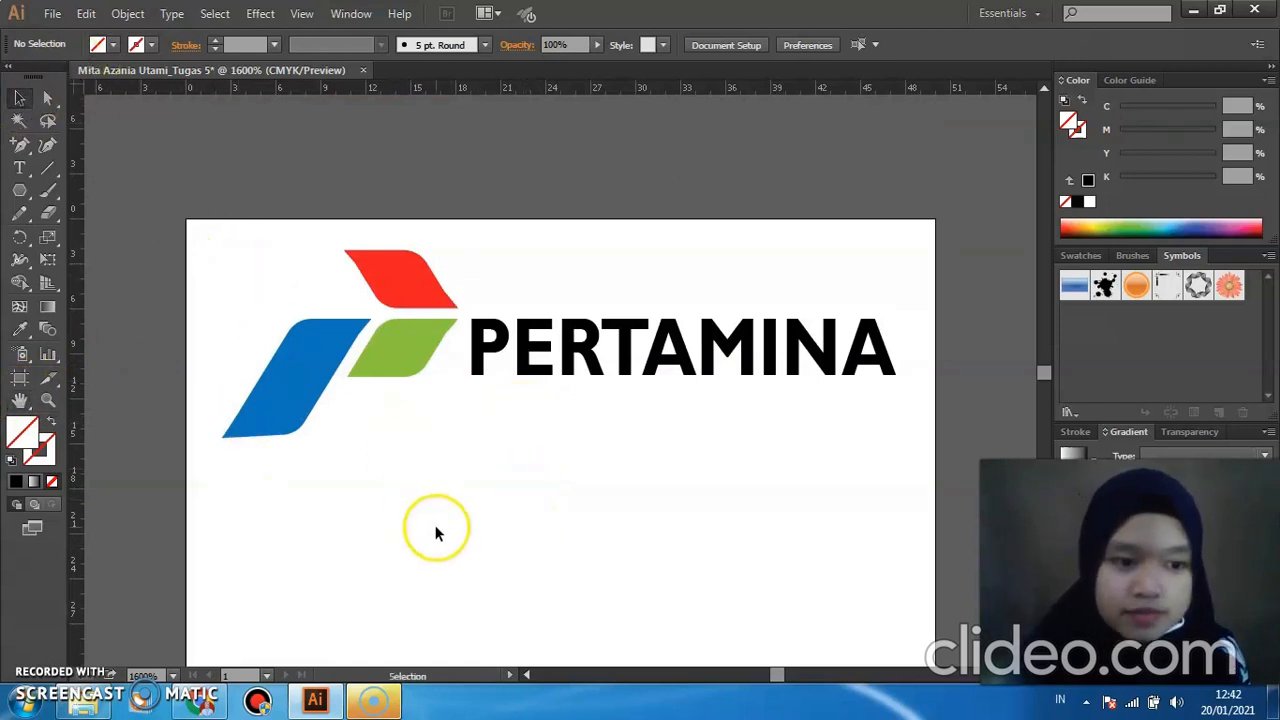
pyautogui.click(198, 348)
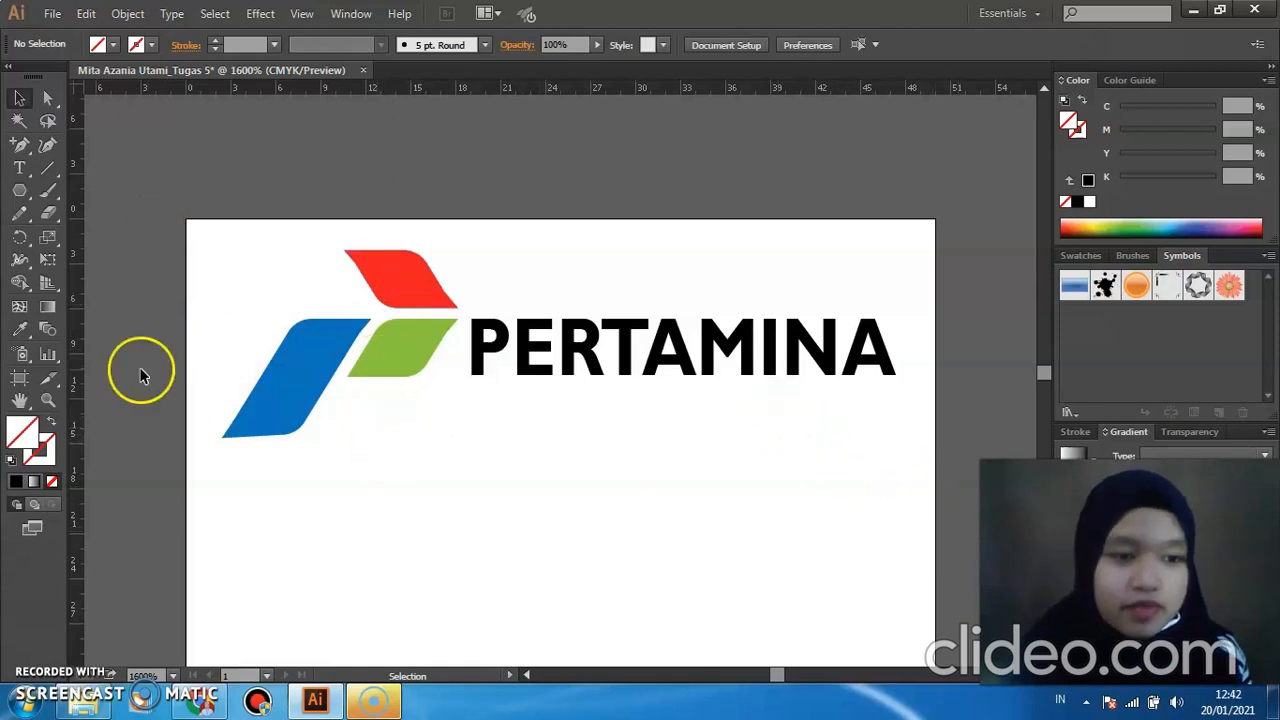
# Draw a perfect circle about 15 pt across below the blue shape of the logo.
pyautogui.click(20, 400)
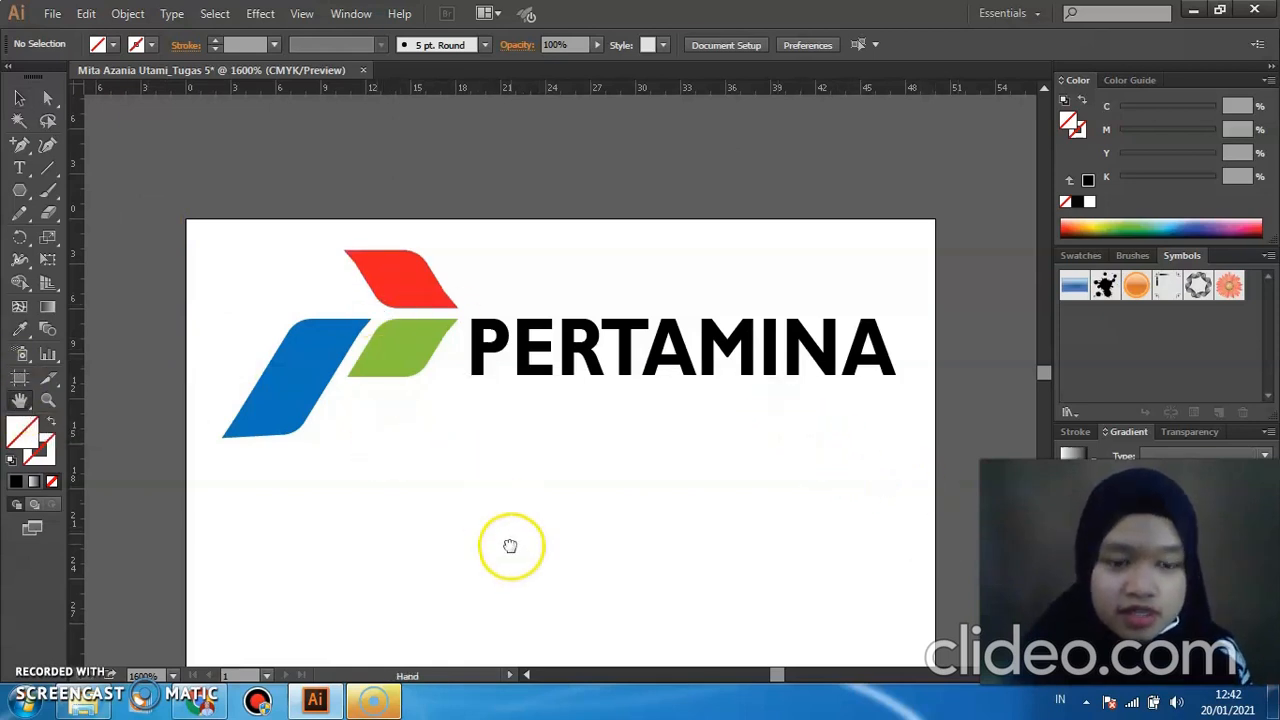
pyautogui.moveTo(509, 543); pyautogui.dragTo(503, 340)
pyautogui.moveTo(514, 426); pyautogui.dragTo(514, 343)
pyautogui.moveTo(521, 416); pyautogui.dragTo(519, 382)
pyautogui.press('v')
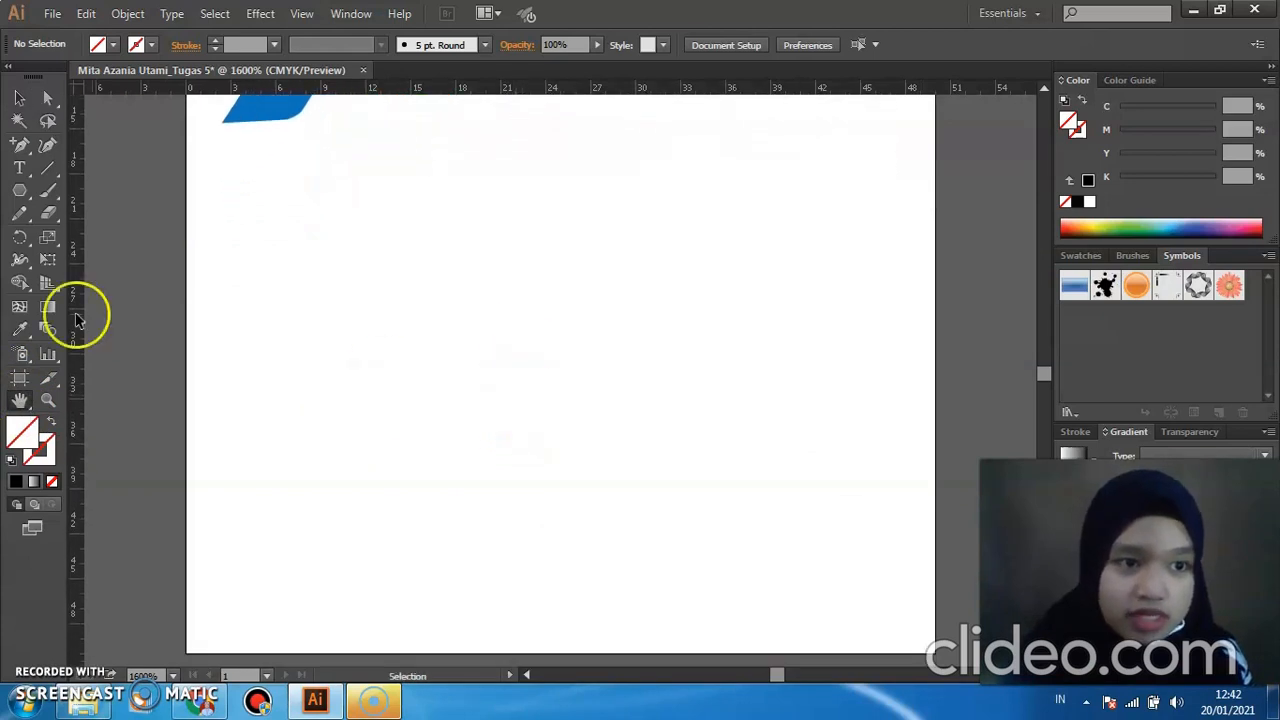
pyautogui.click(27, 197)
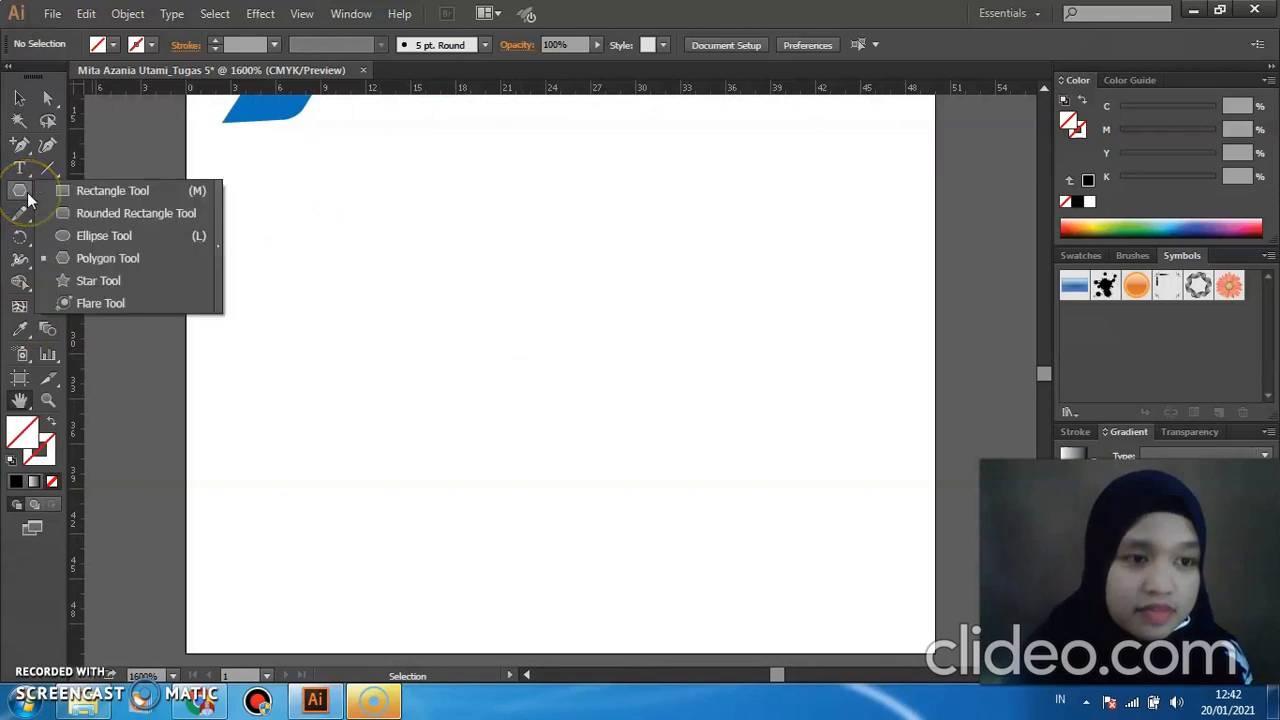
pyautogui.click(110, 235)
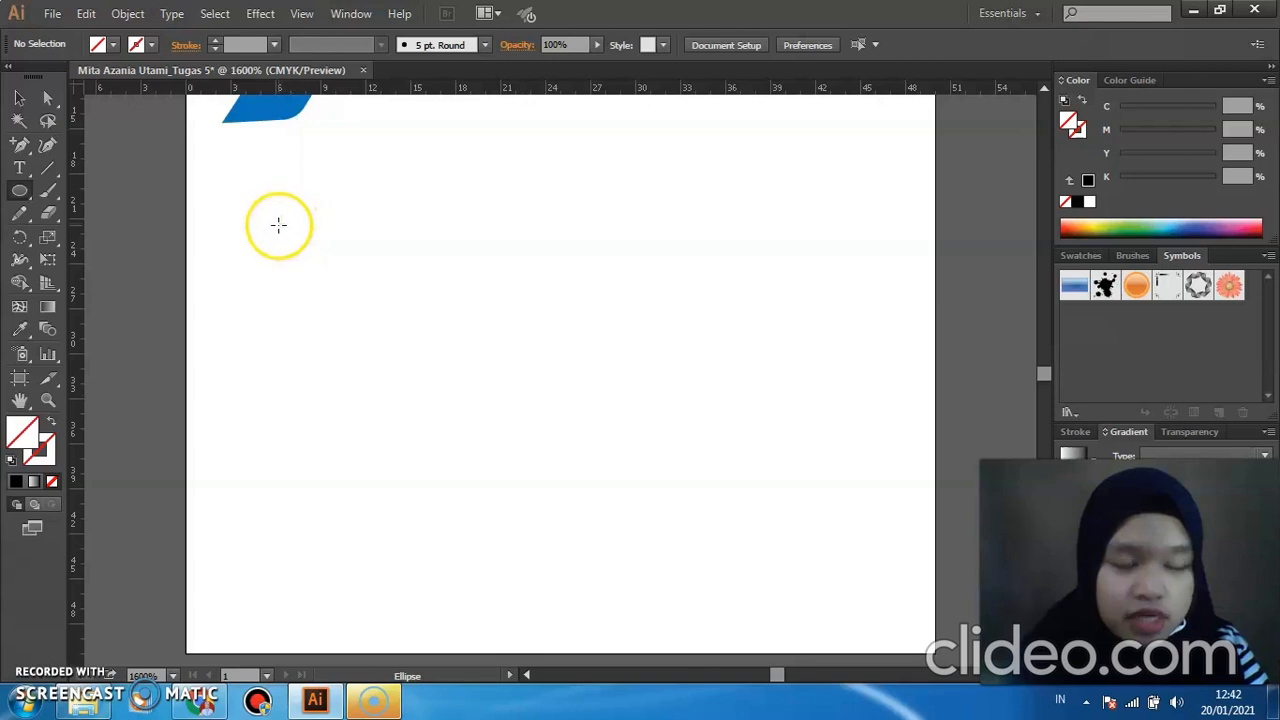
pyautogui.moveTo(278, 224); pyautogui.dragTo(391, 318)
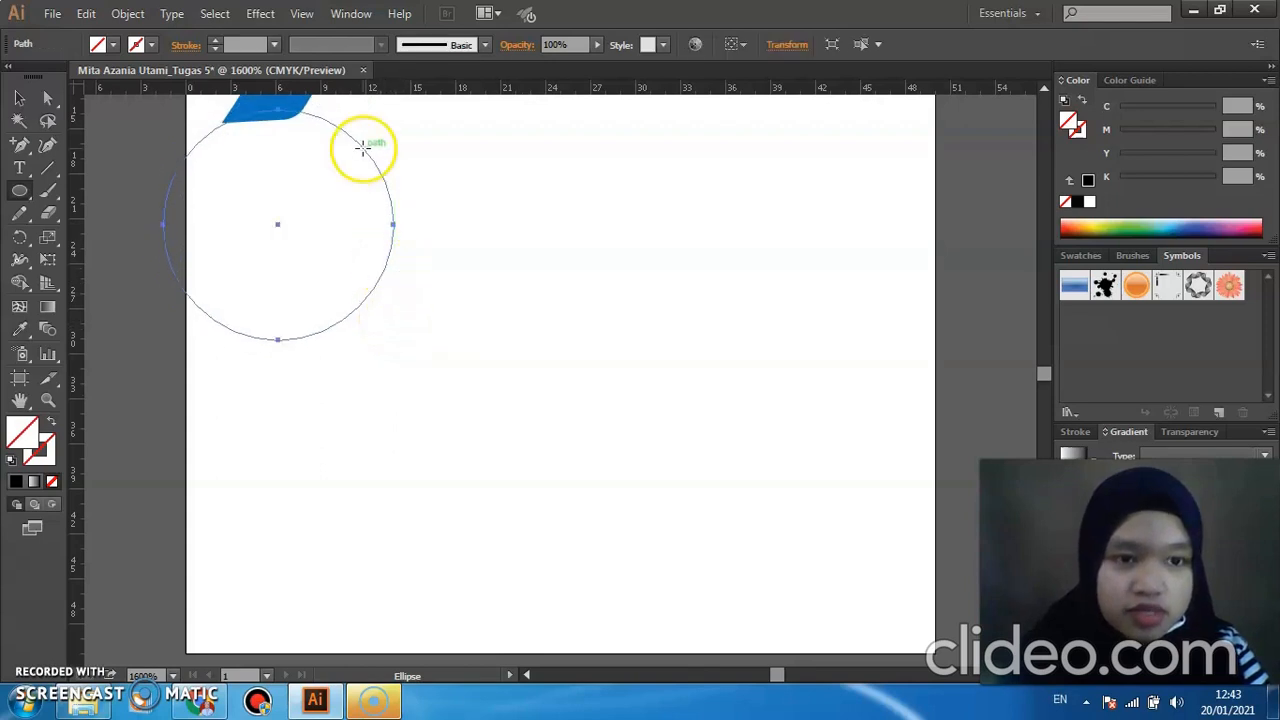
# Fill the circle with magenta (C=0 M=100 Y=0 K=0) and move it into the empty area below the logo.
pyautogui.click(19, 98)
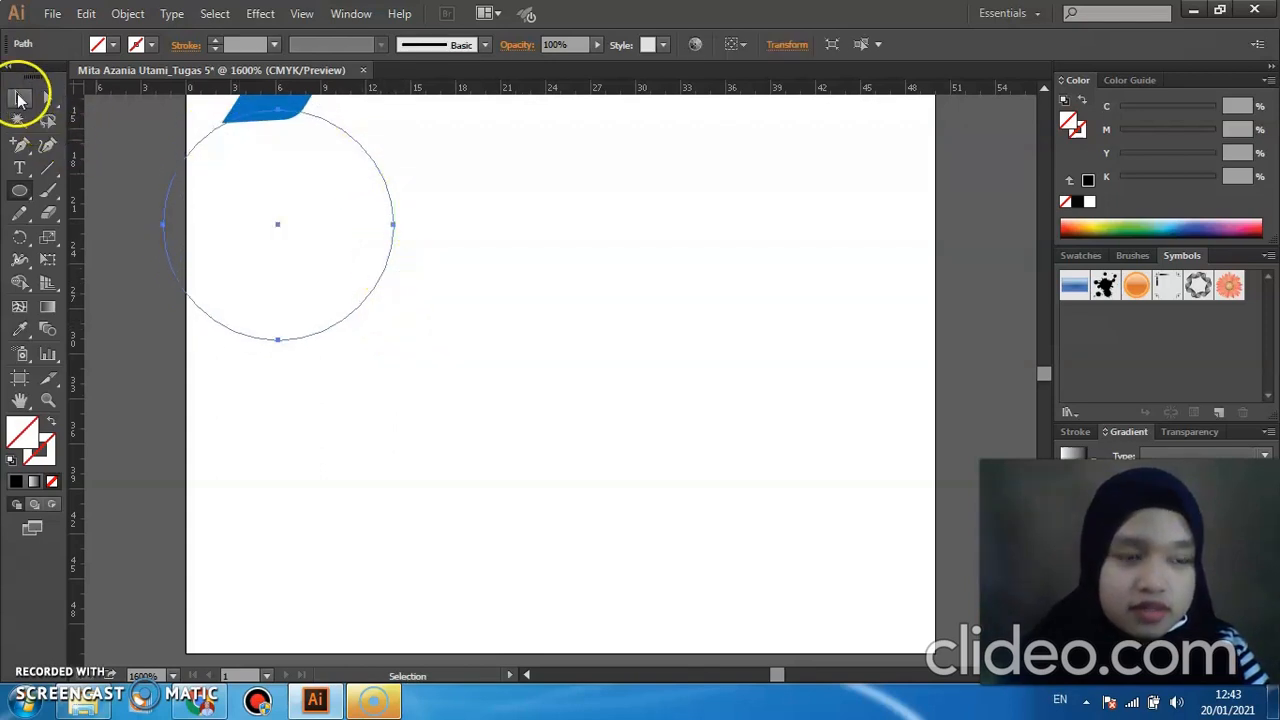
pyautogui.click(106, 44)
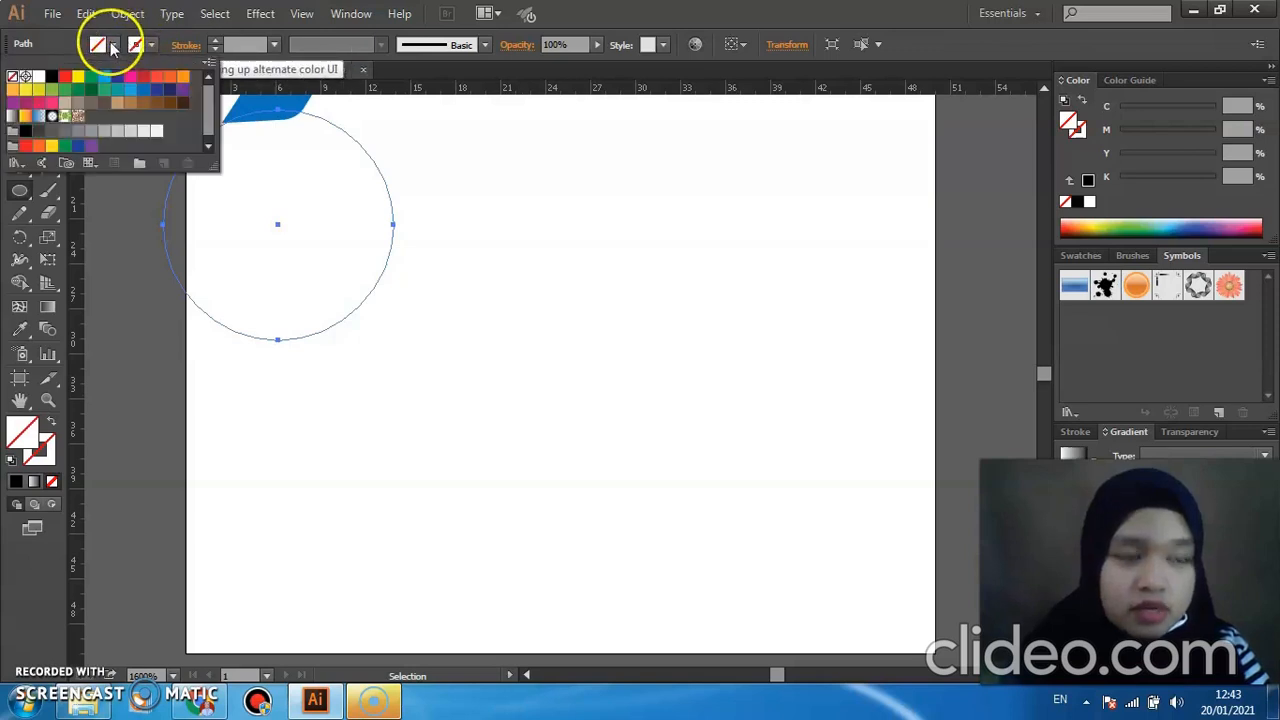
pyautogui.click(36, 103)
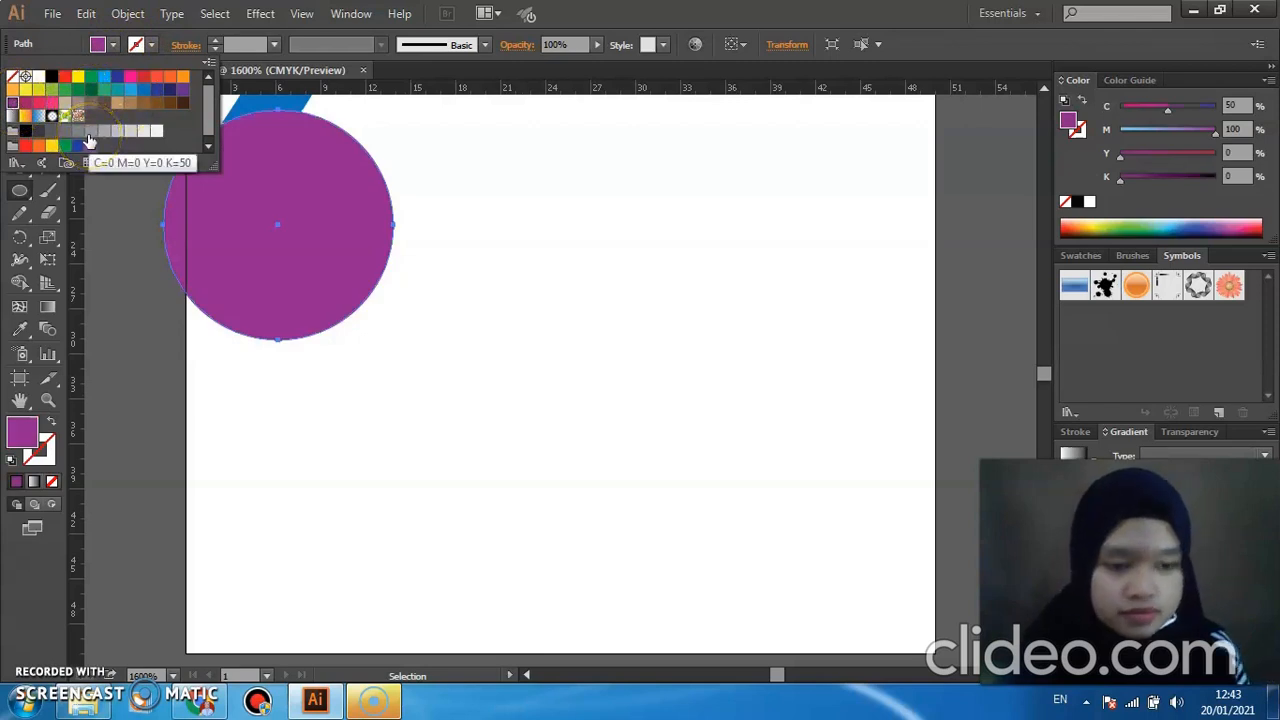
pyautogui.click(133, 77)
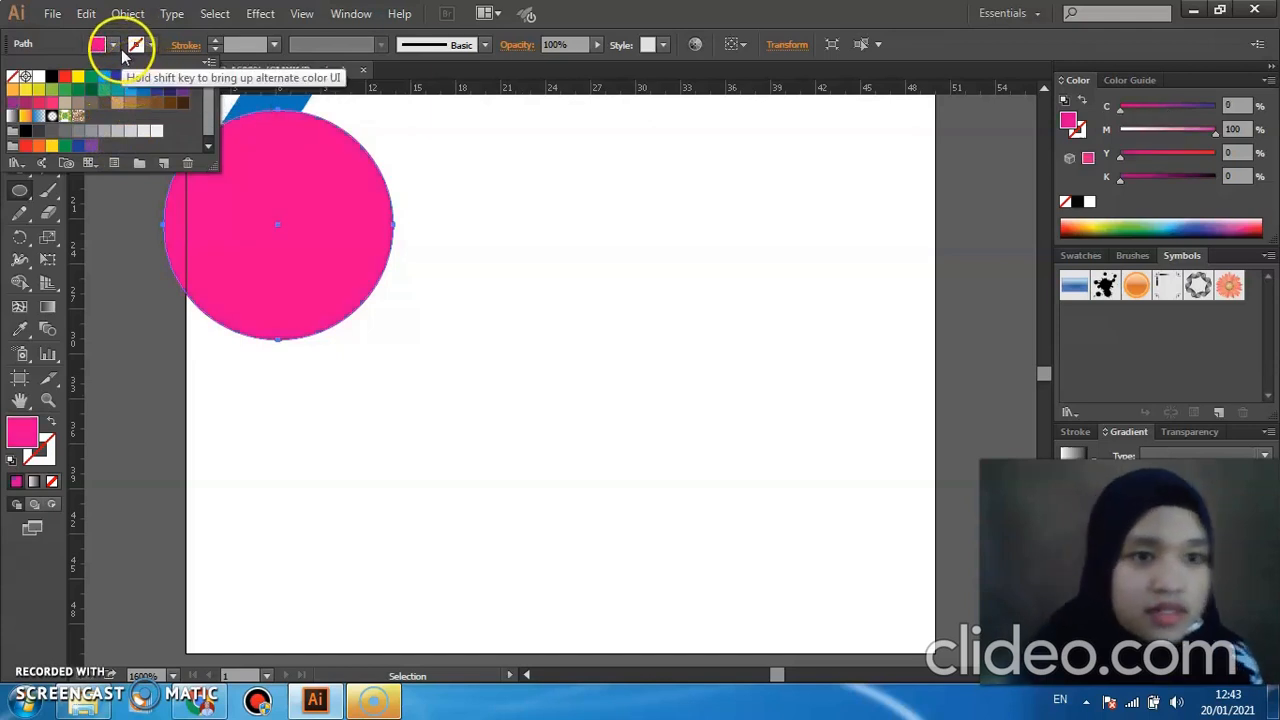
pyautogui.press('l')
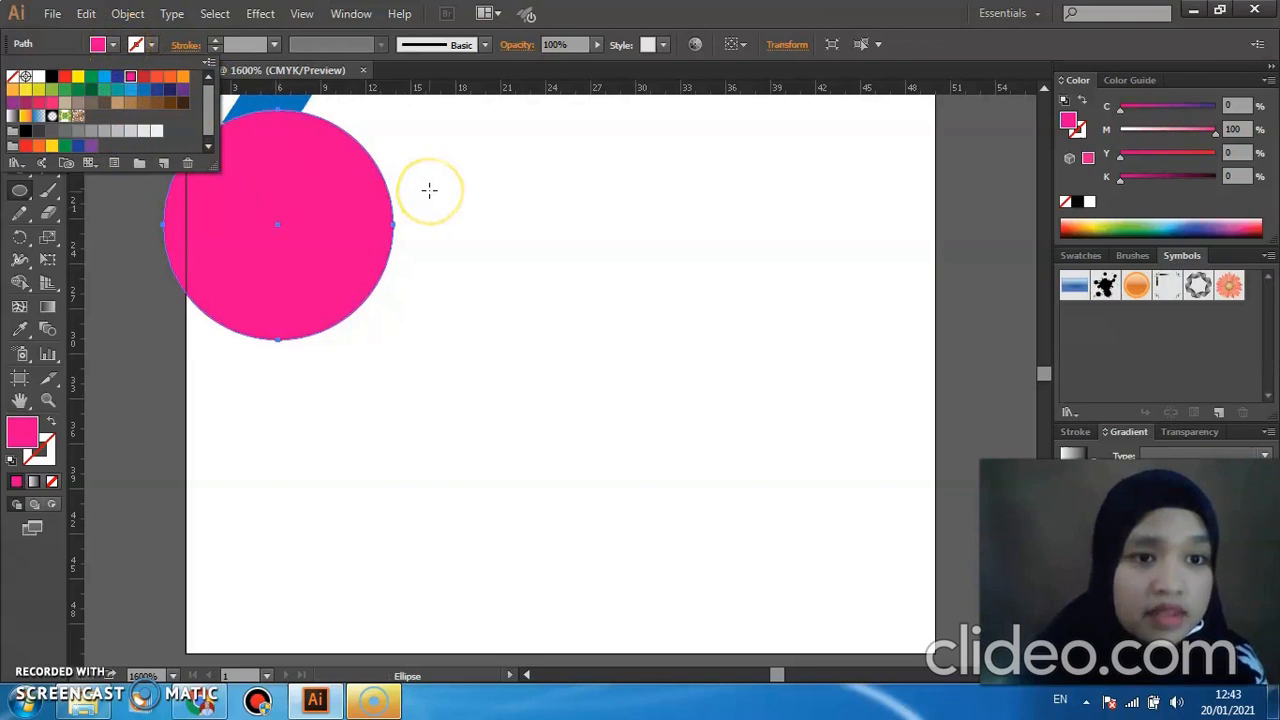
pyautogui.click(19, 98)
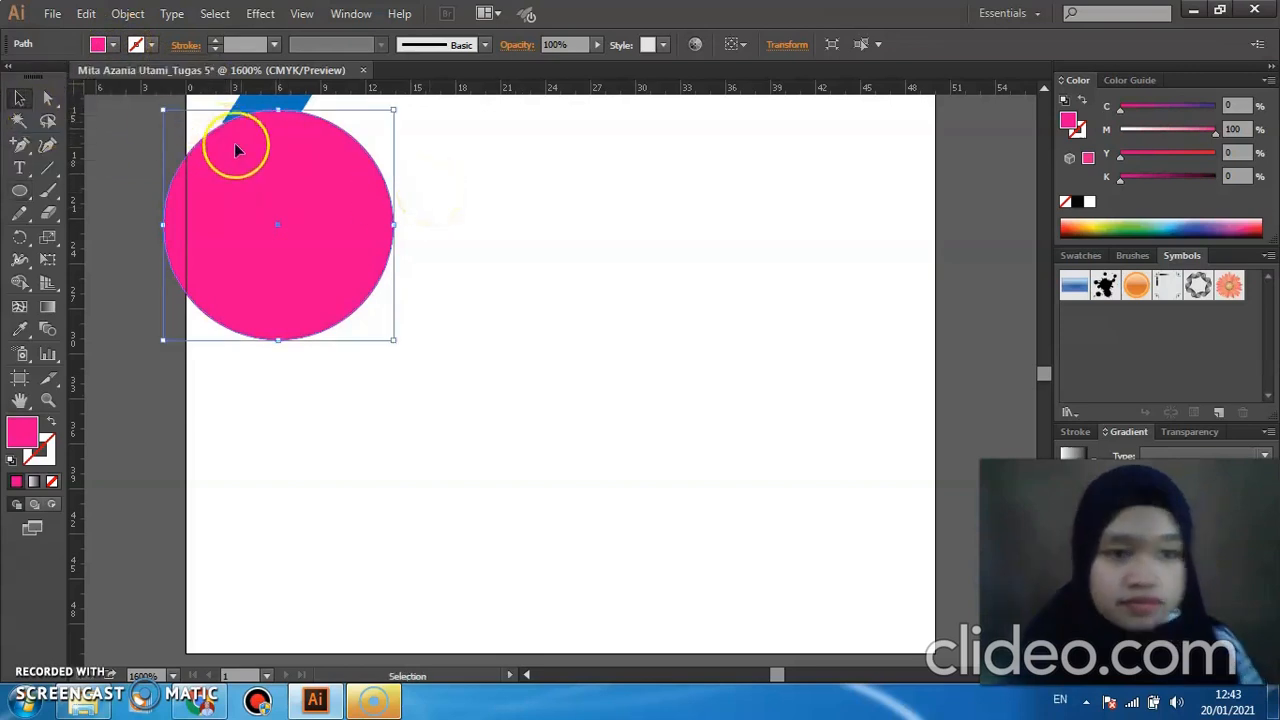
pyautogui.moveTo(261, 153); pyautogui.dragTo(435, 277)
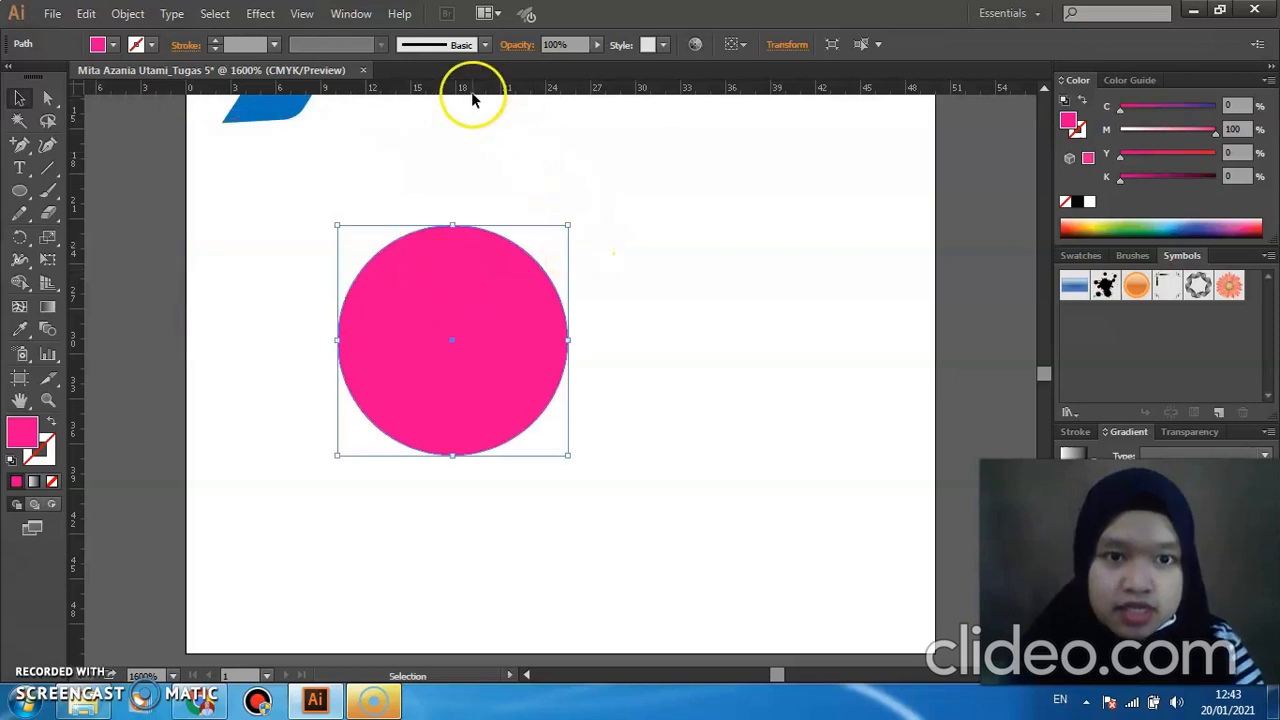
# Place a horizontal and a vertical guide crossing at the circle's centre, and recolour the circle C=0 M=95 Y=20 K=0.
pyautogui.moveTo(466, 93); pyautogui.dragTo(487, 336)
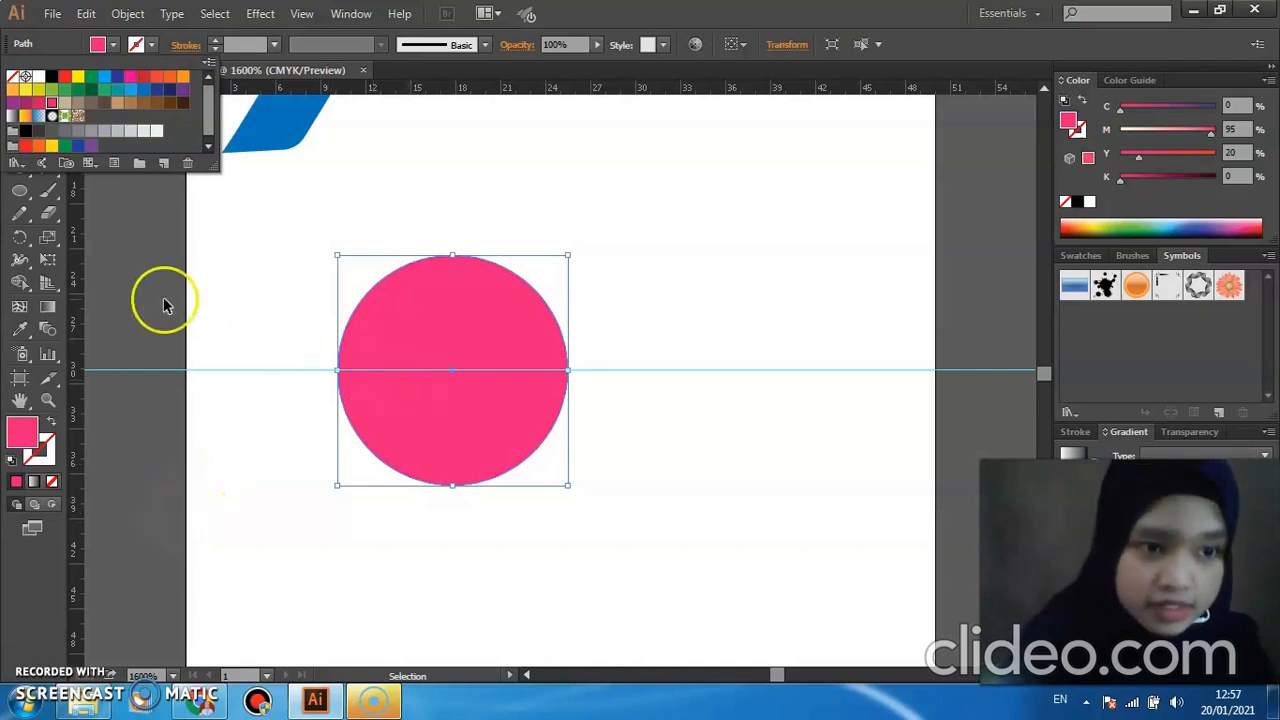
pyautogui.click(76, 289)
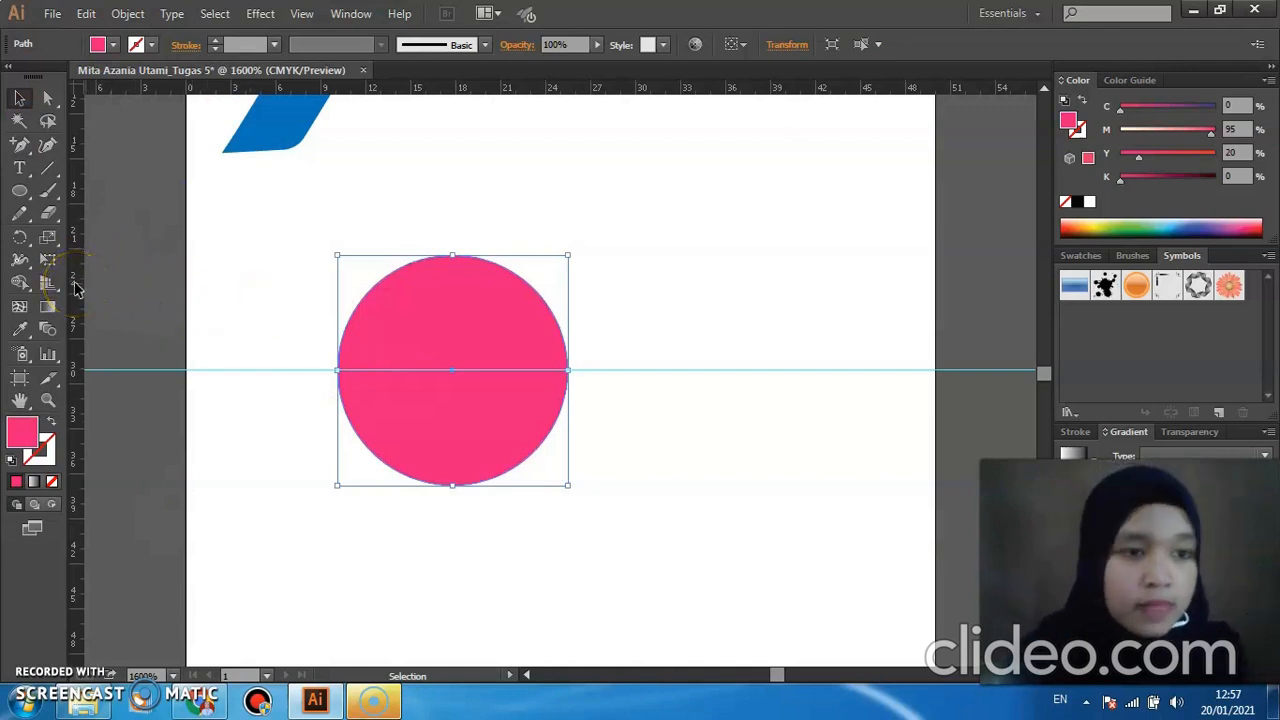
pyautogui.moveTo(72, 240); pyautogui.dragTo(453, 238)
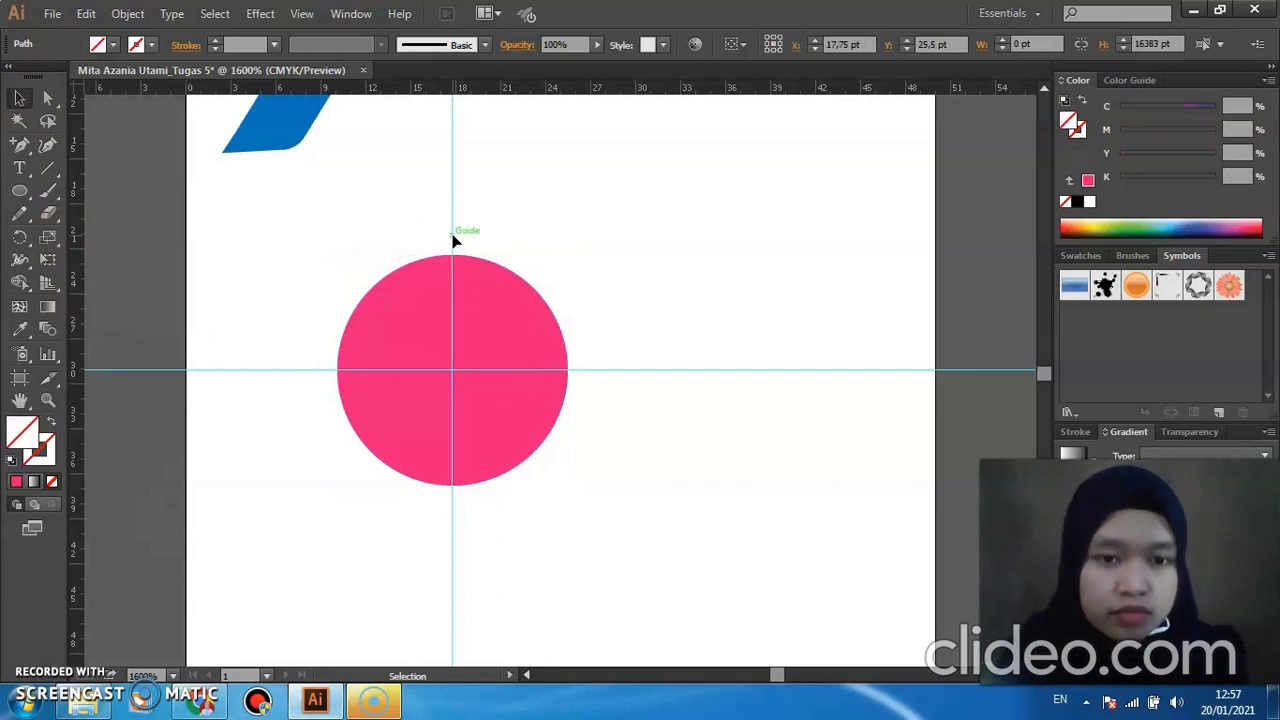
pyautogui.click(419, 247)
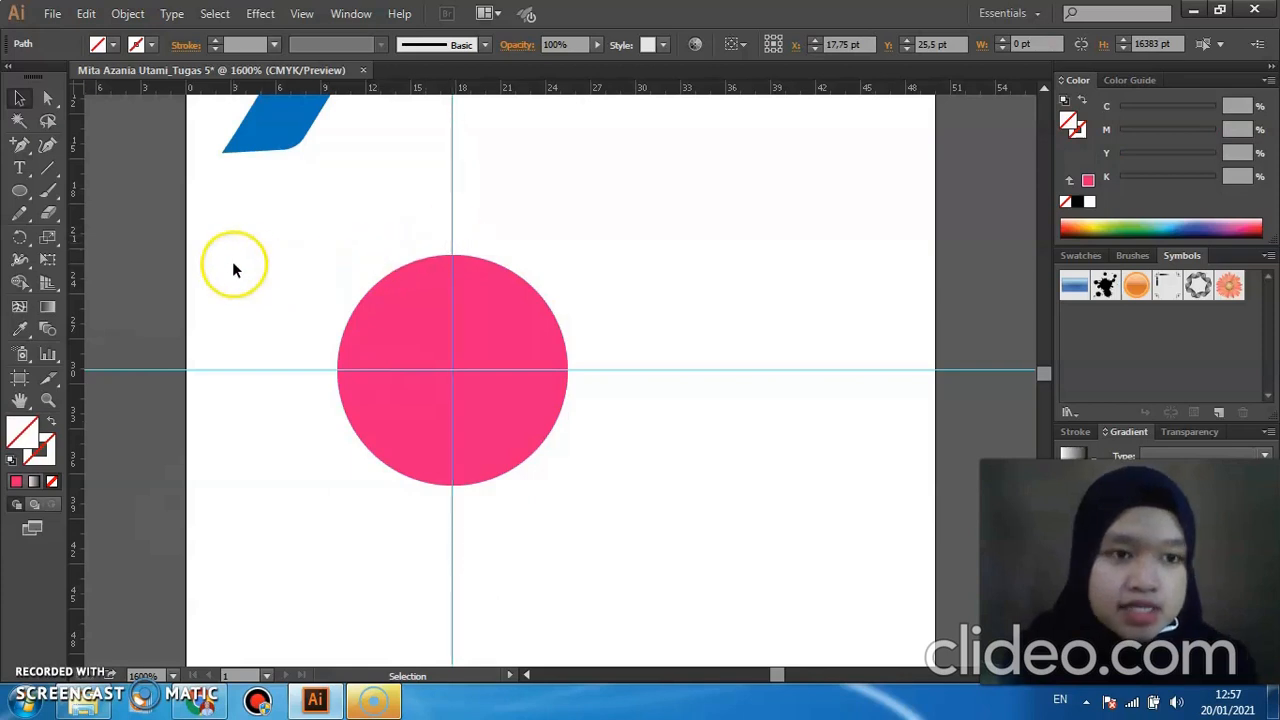
# Try to draw a concentric circle about 12 pt across from the guides' intersection inside the pink circle.
pyautogui.click(22, 198)
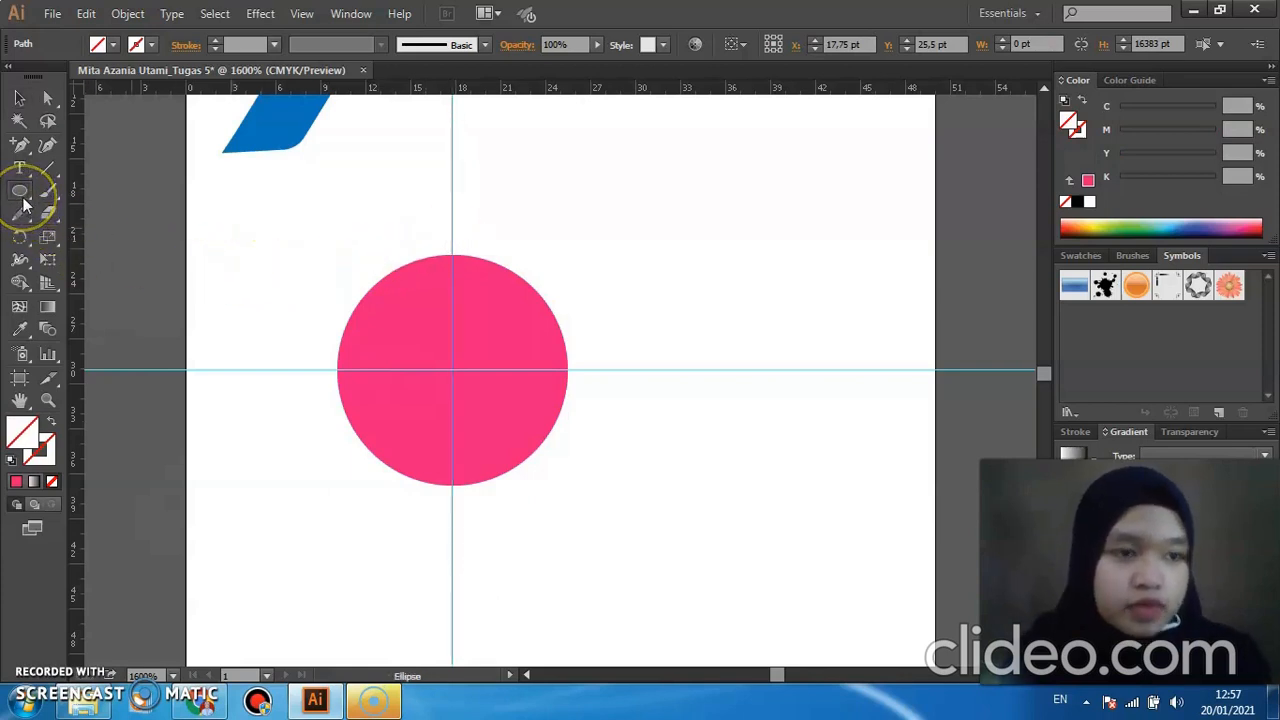
pyautogui.click(451, 370)
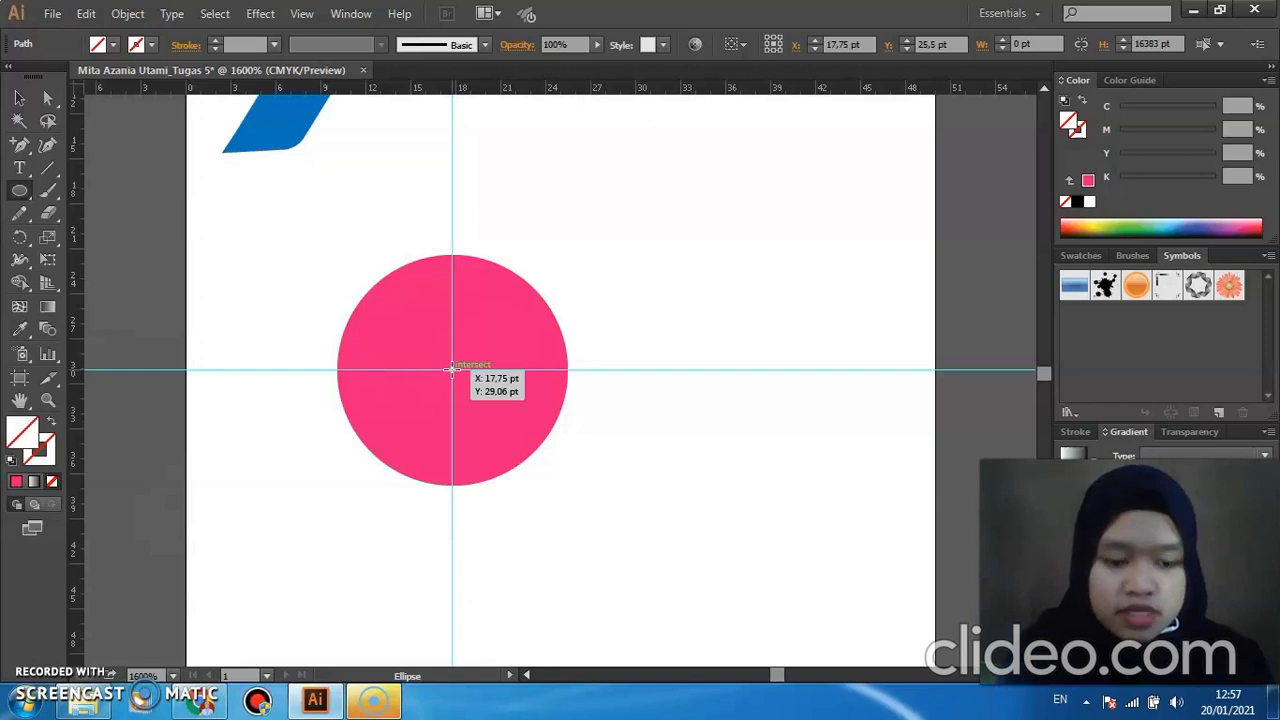
pyautogui.moveTo(452, 369); pyautogui.dragTo(544, 330)
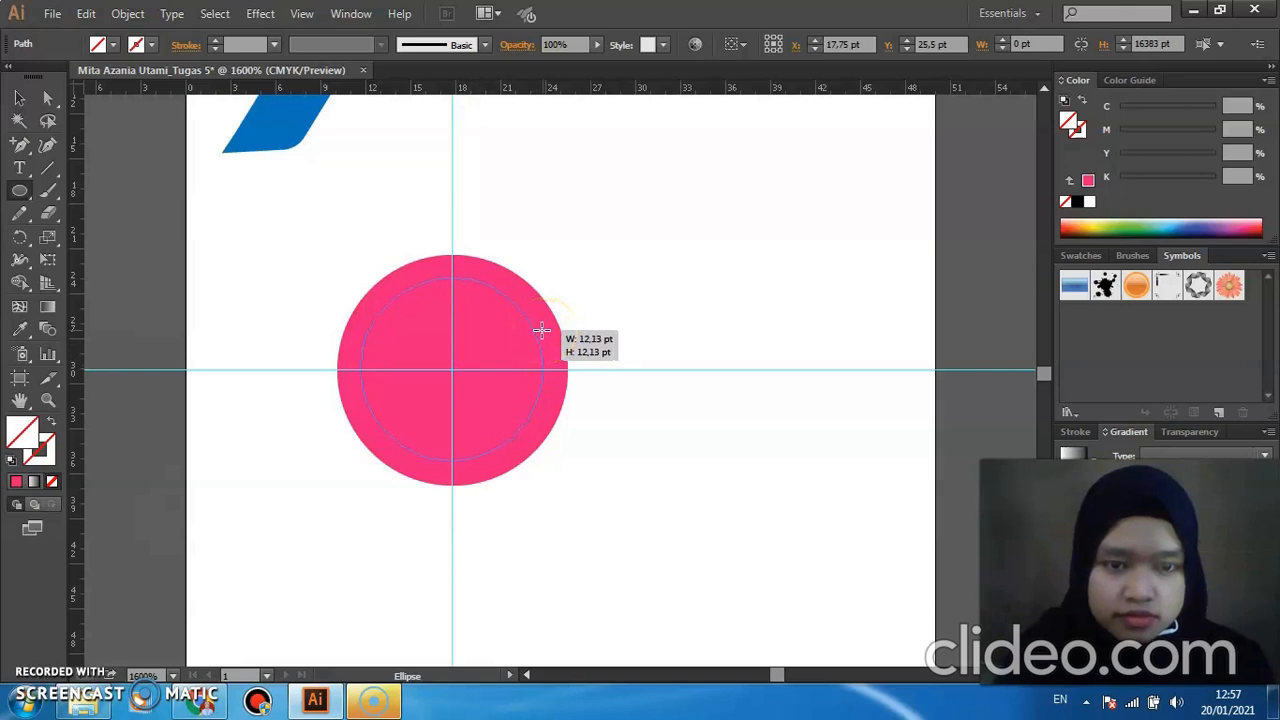
pyautogui.moveTo(541, 330); pyautogui.dragTo(541, 330)
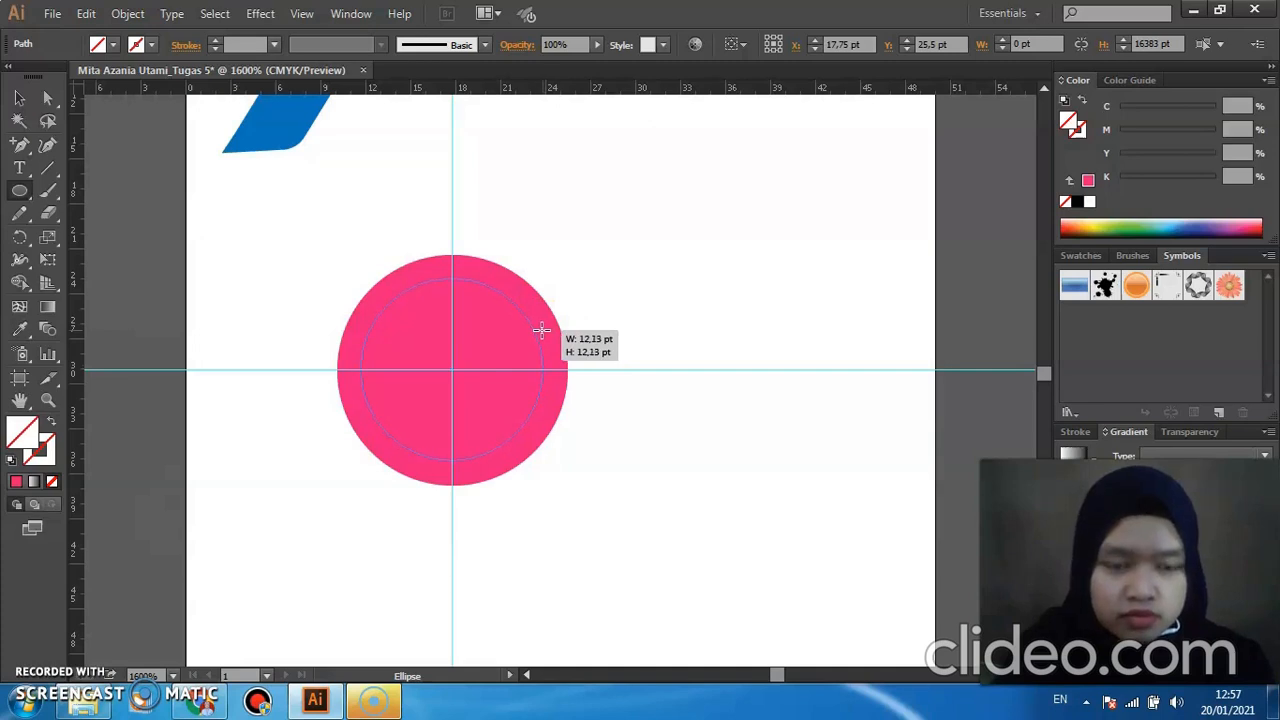
pyautogui.moveTo(541, 330); pyautogui.dragTo(541, 330)
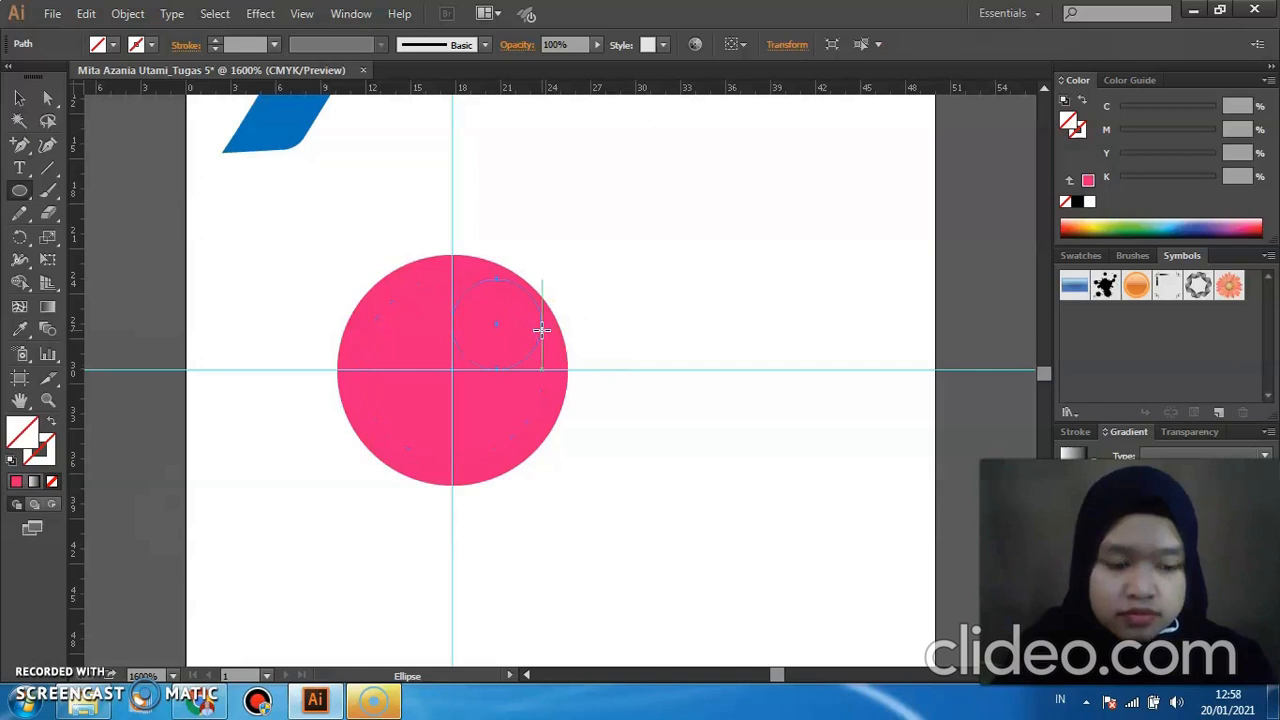
# Draw a perfect circle about 12.4 pt across inside the pink circle, centred on the intersection of the guides.
pyautogui.moveTo(495, 348); pyautogui.dragTo(452, 369)
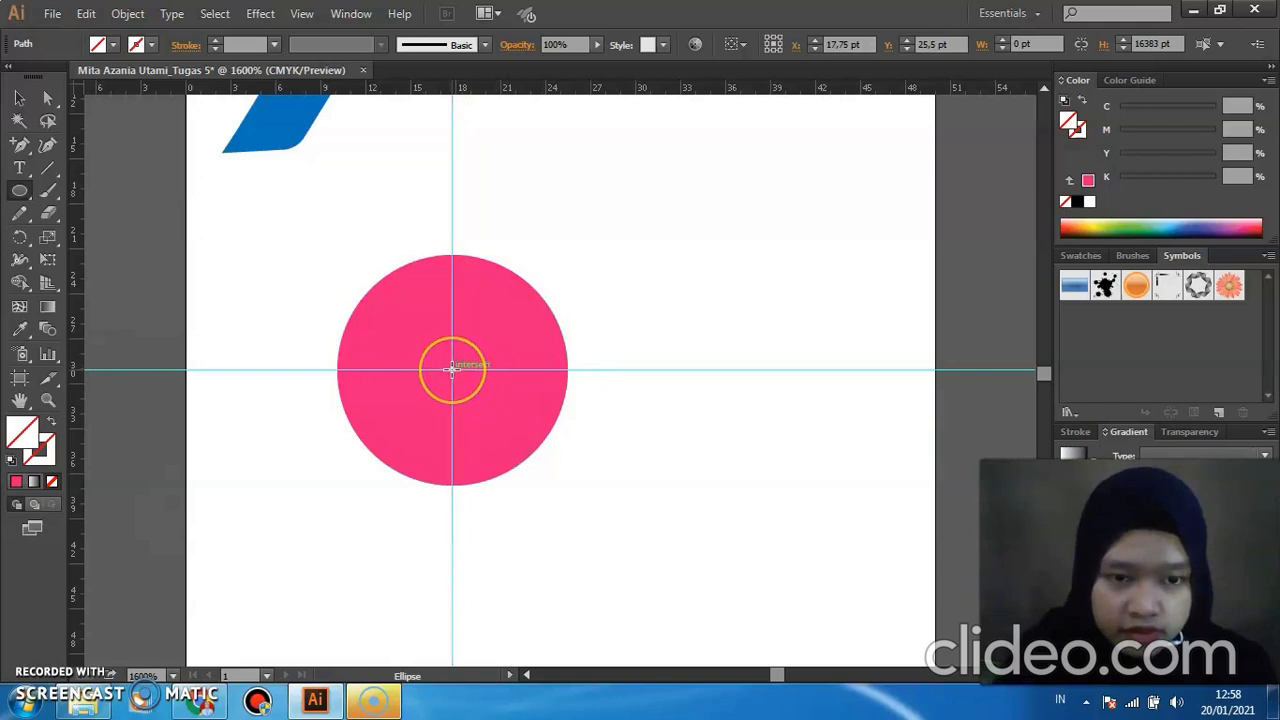
pyautogui.moveTo(452, 369); pyautogui.dragTo(452, 369)
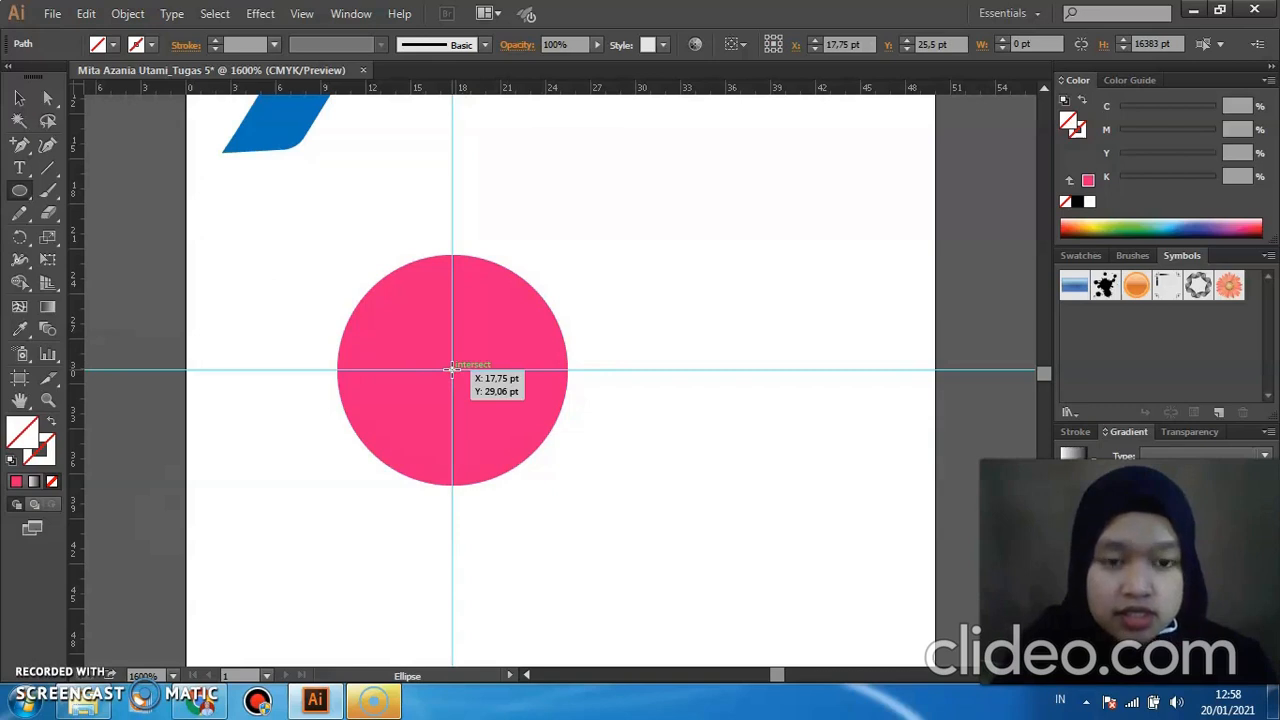
pyautogui.moveTo(452, 369); pyautogui.dragTo(543, 346)
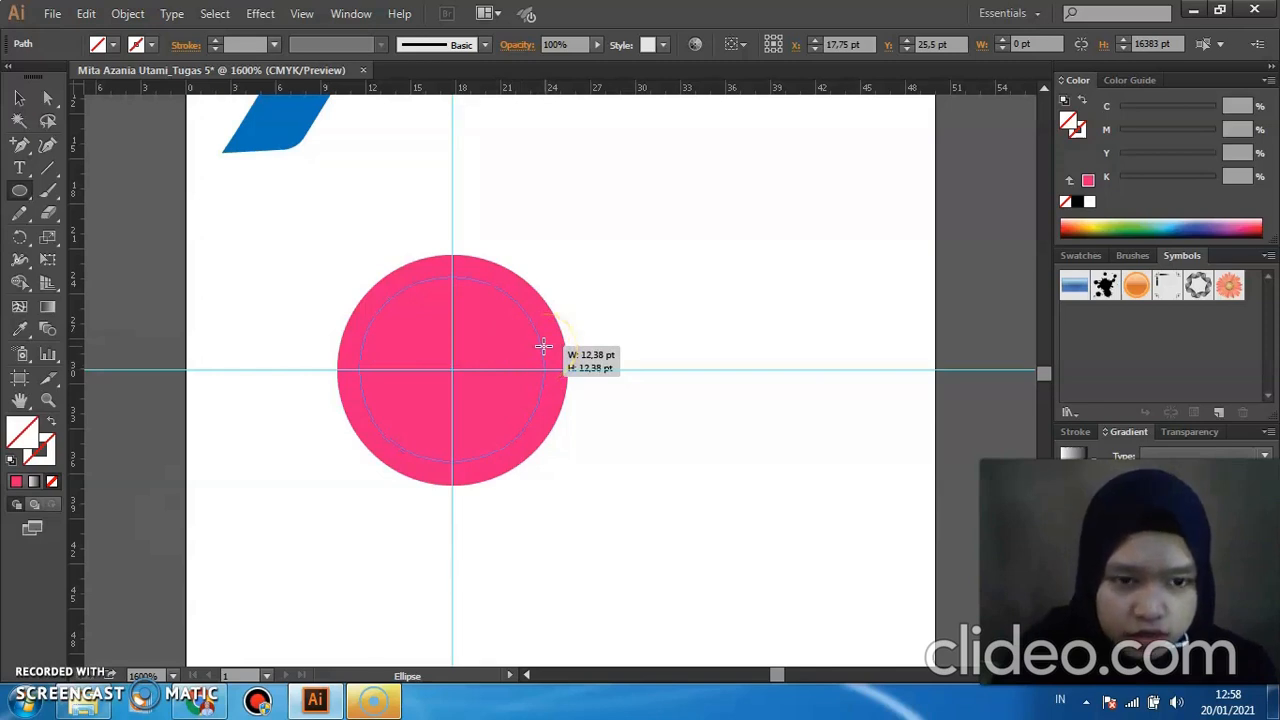
pyautogui.moveTo(543, 346); pyautogui.dragTo(543, 346)
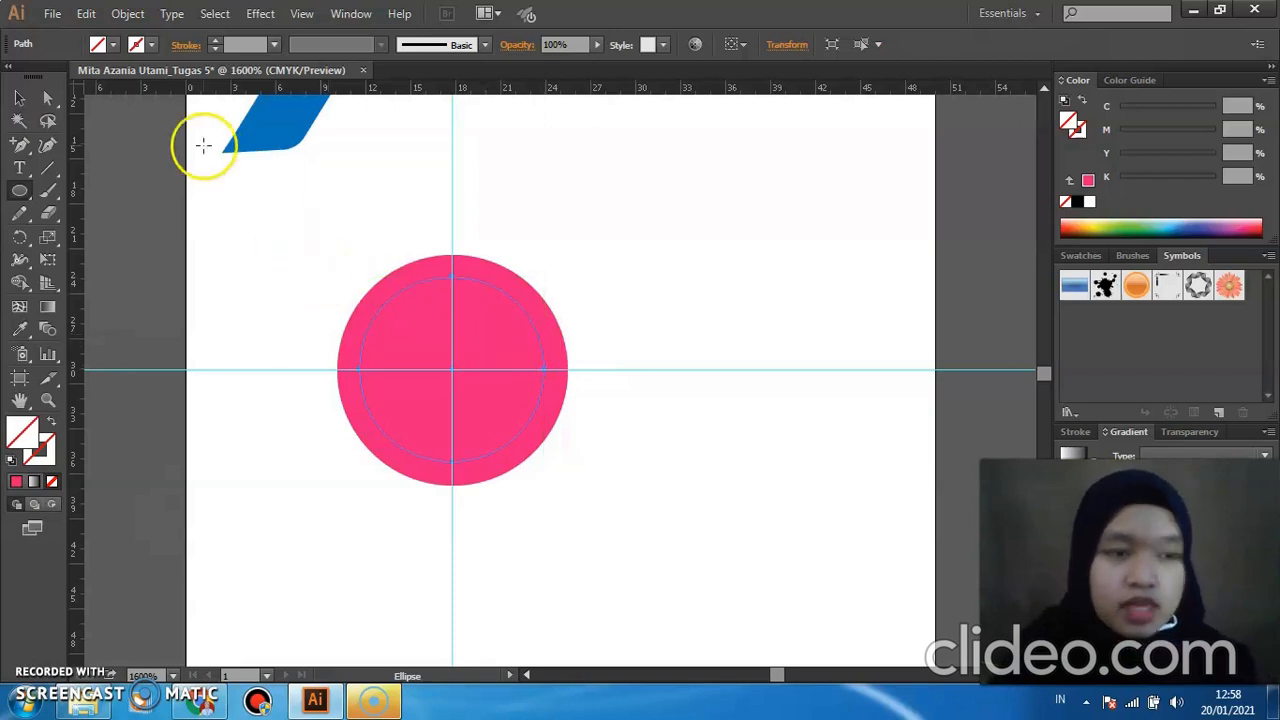
# Give the inner circle a white fill and swap fill with stroke, leaving a white outline without fill.
pyautogui.click(115, 48)
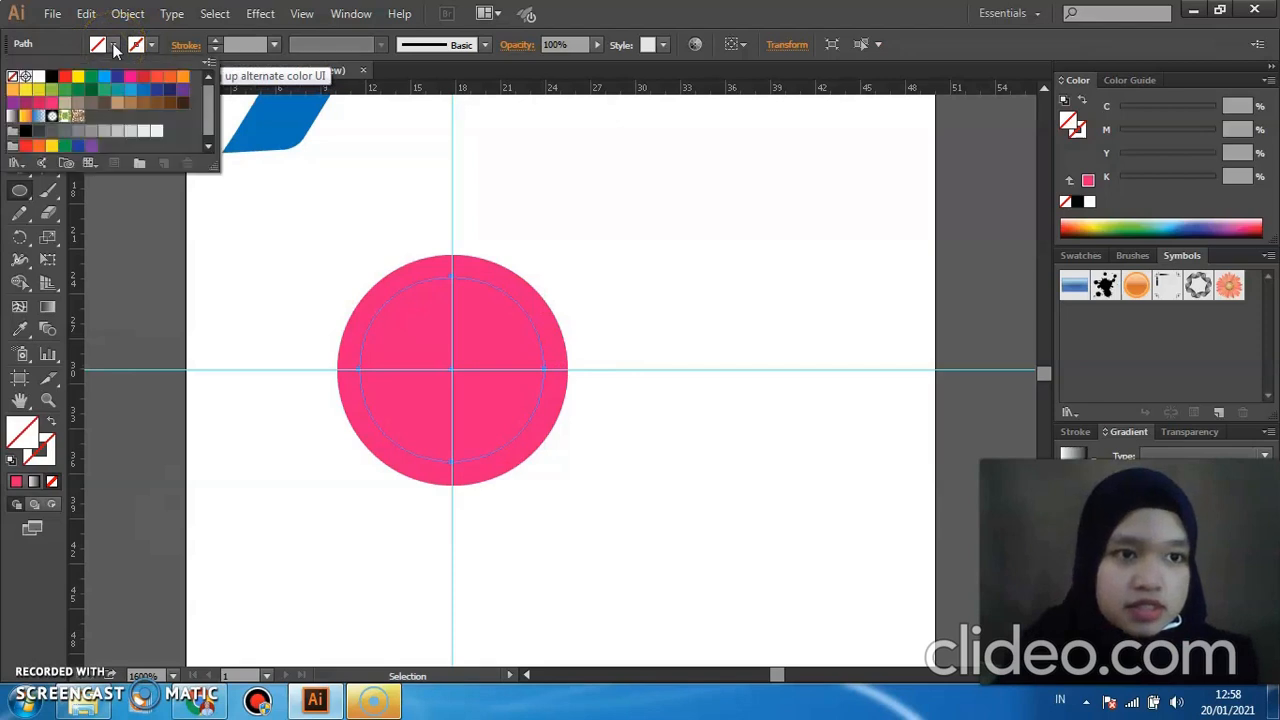
pyautogui.click(38, 77)
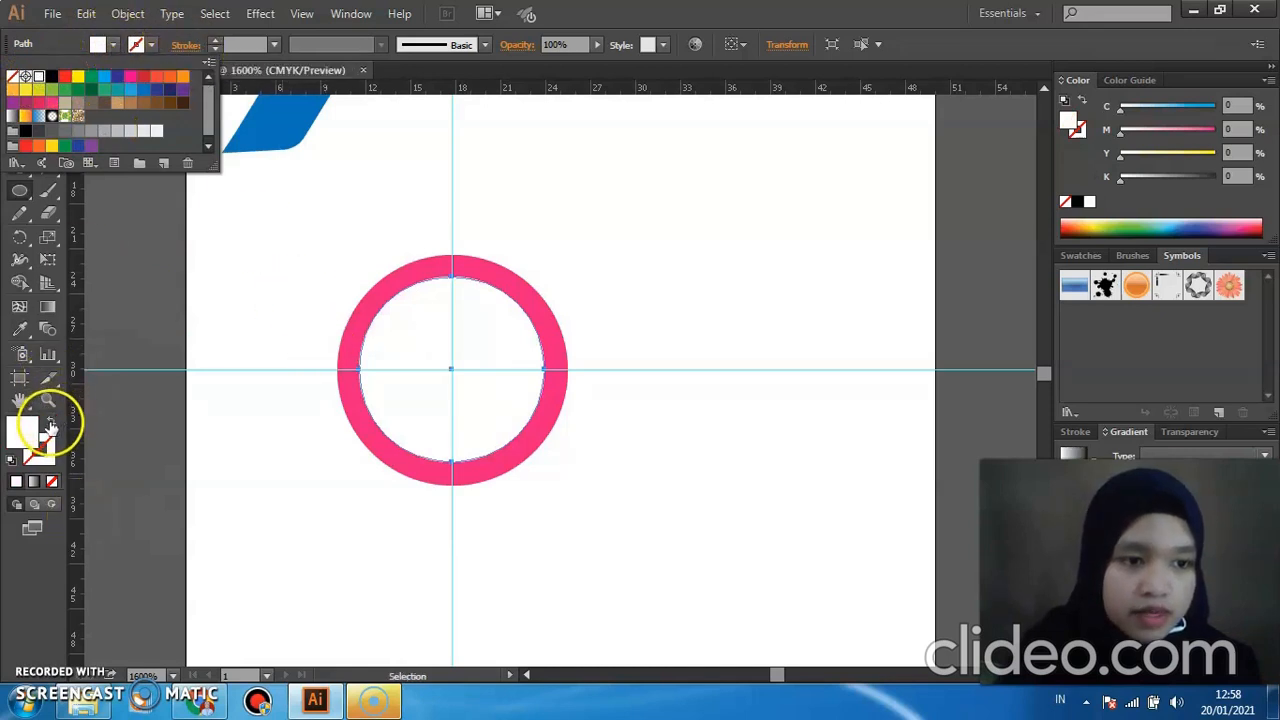
pyautogui.click(50, 428)
pyautogui.click(50, 427)
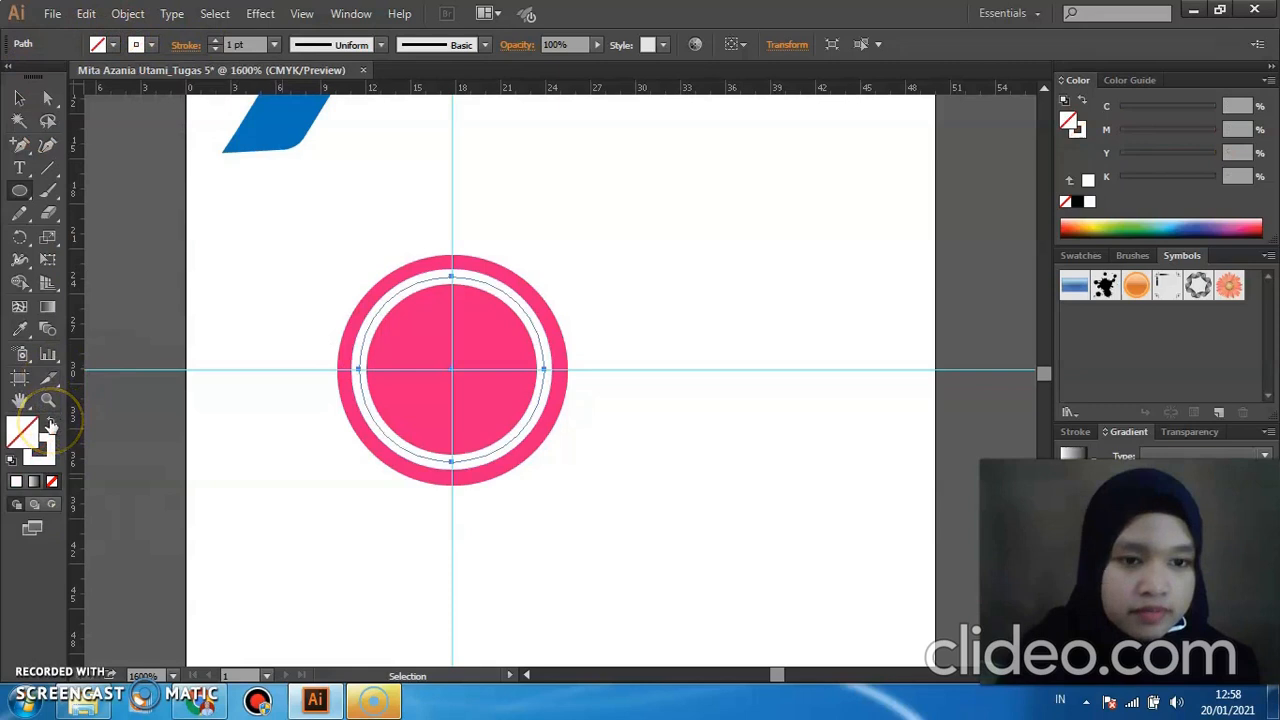
# Try stroke weights of 0.25, 0.5, 0.75 and 1 pt on the white inner circle.
pyautogui.click(275, 45)
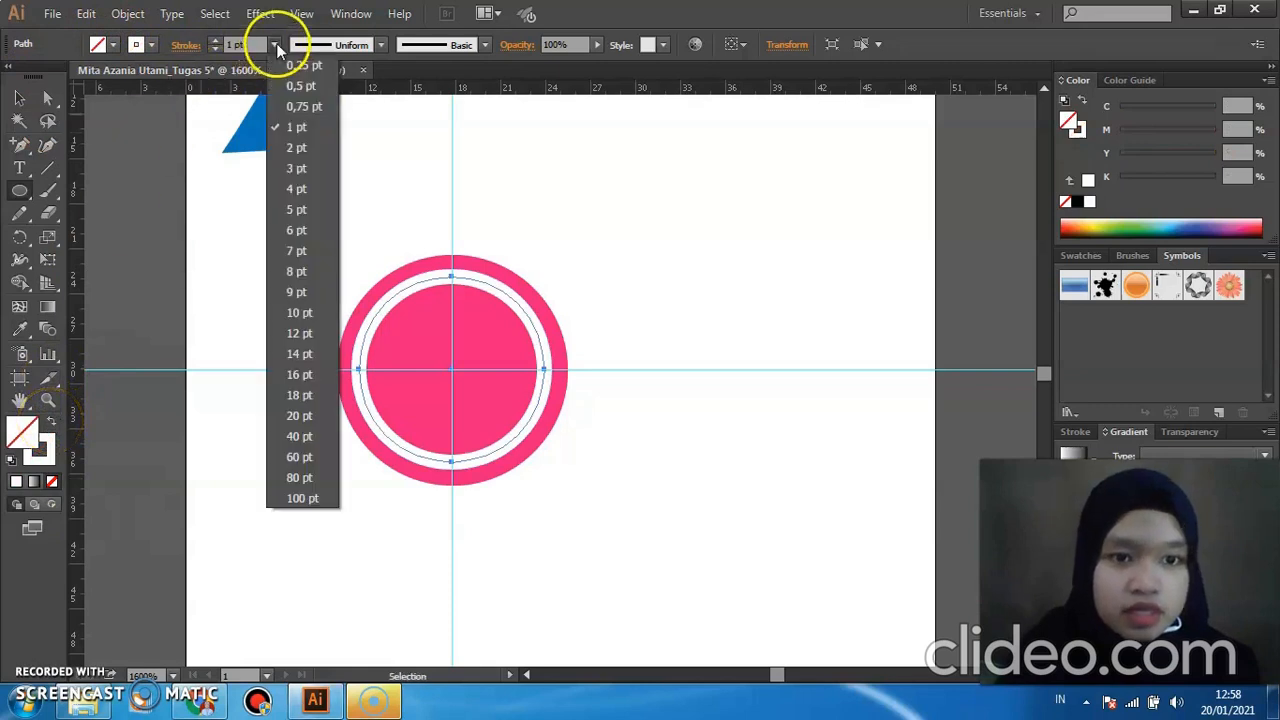
pyautogui.click(296, 65)
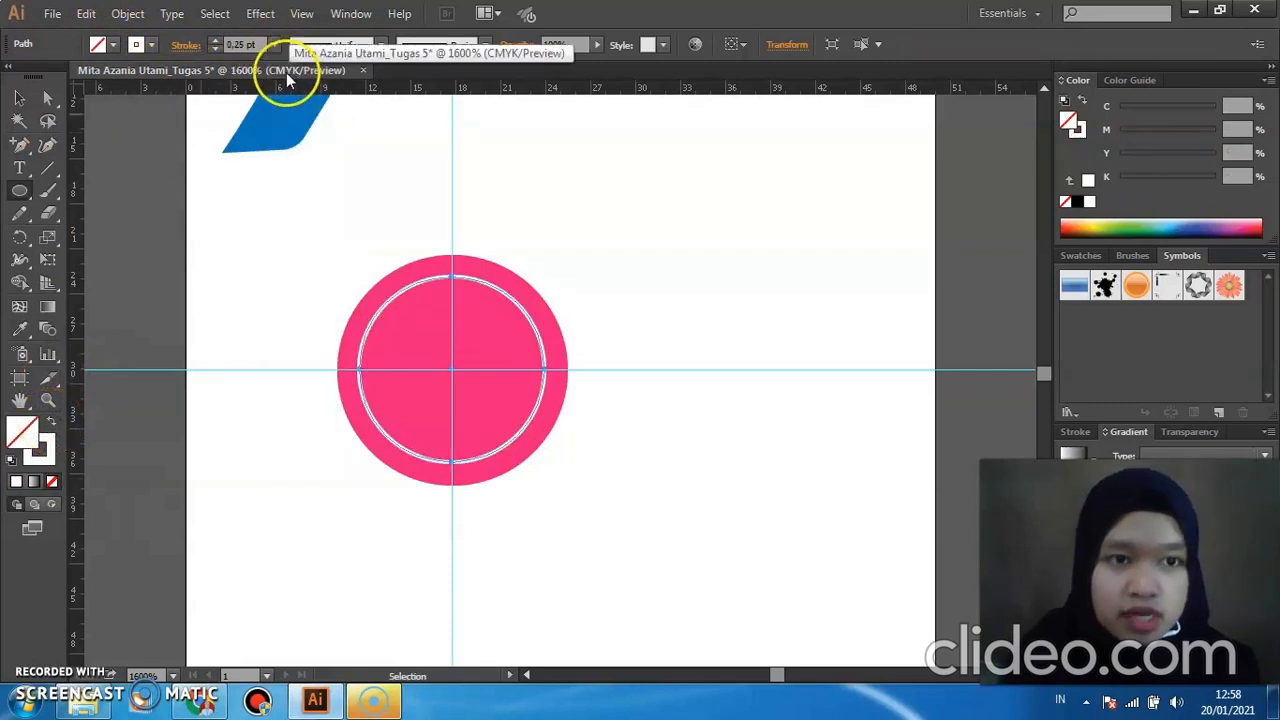
pyautogui.click(275, 45)
pyautogui.click(283, 88)
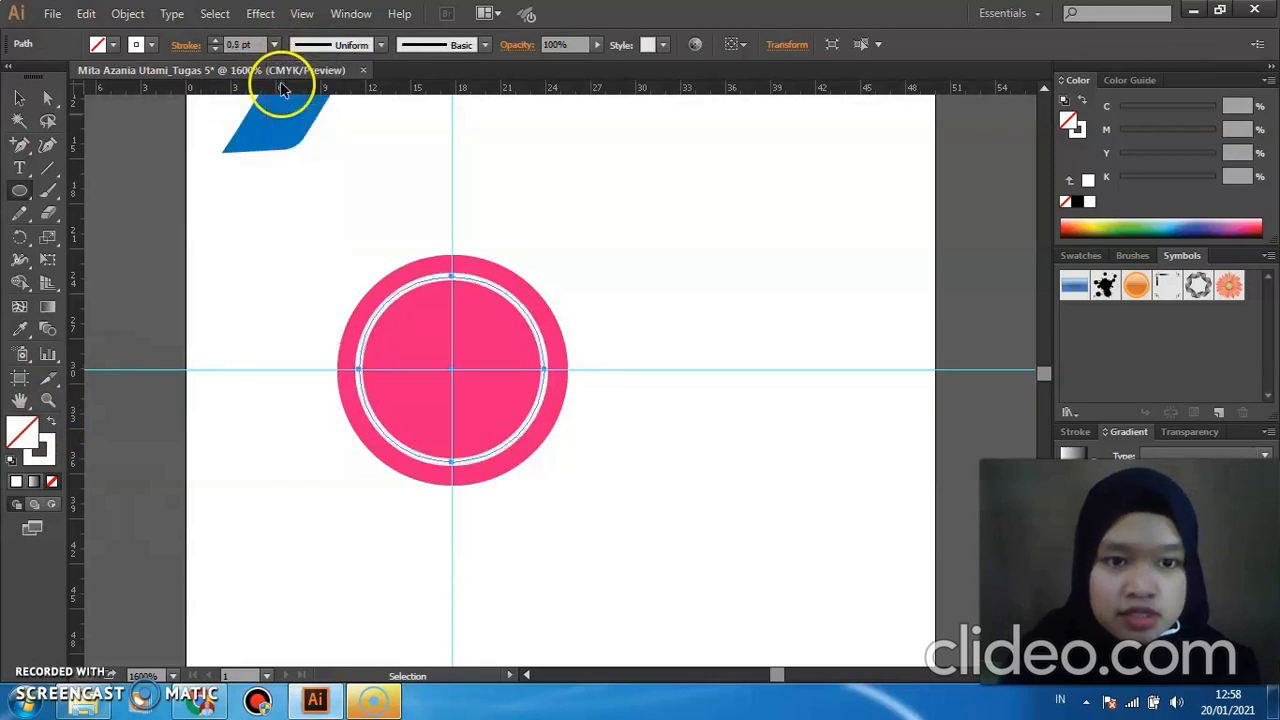
pyautogui.click(275, 45)
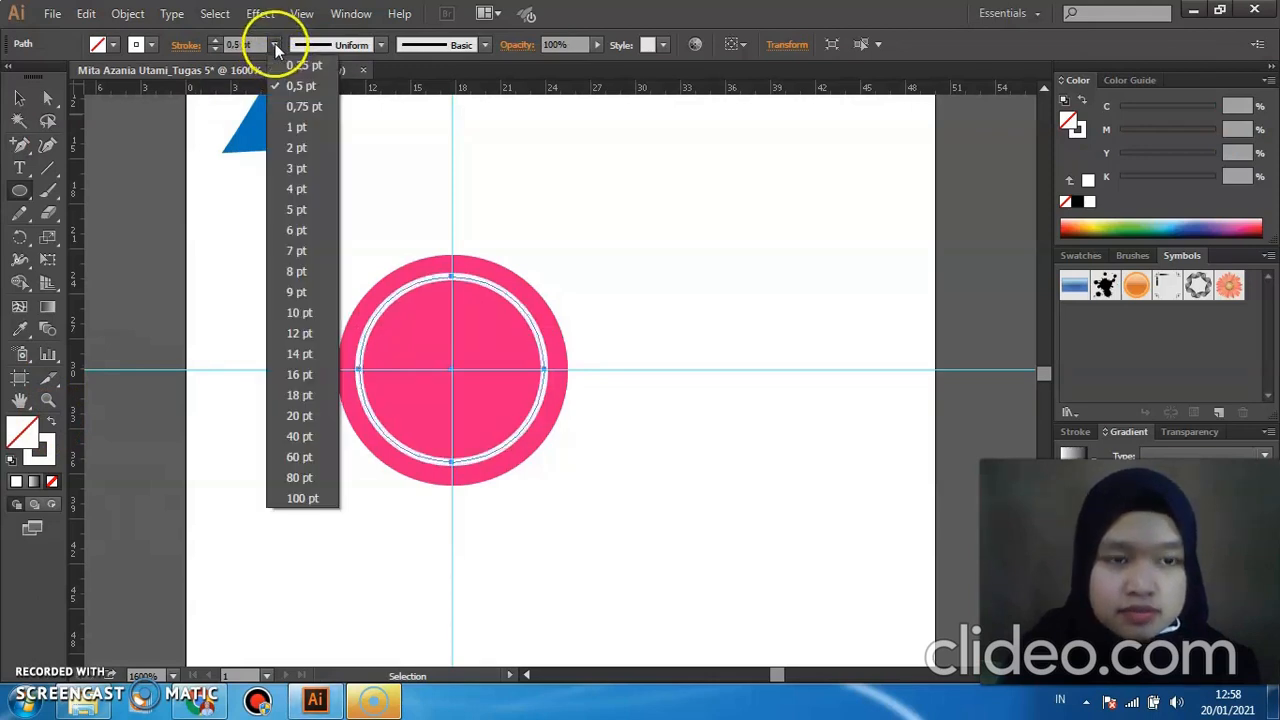
pyautogui.click(285, 112)
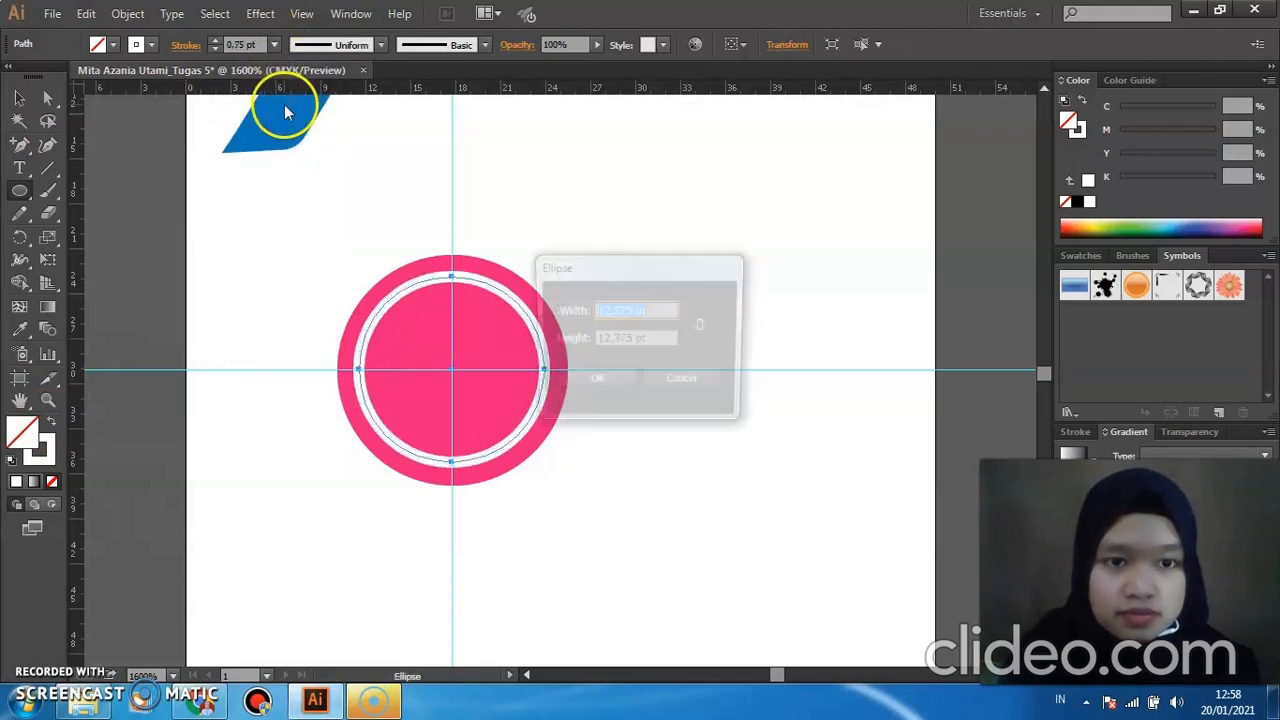
pyautogui.click(673, 378)
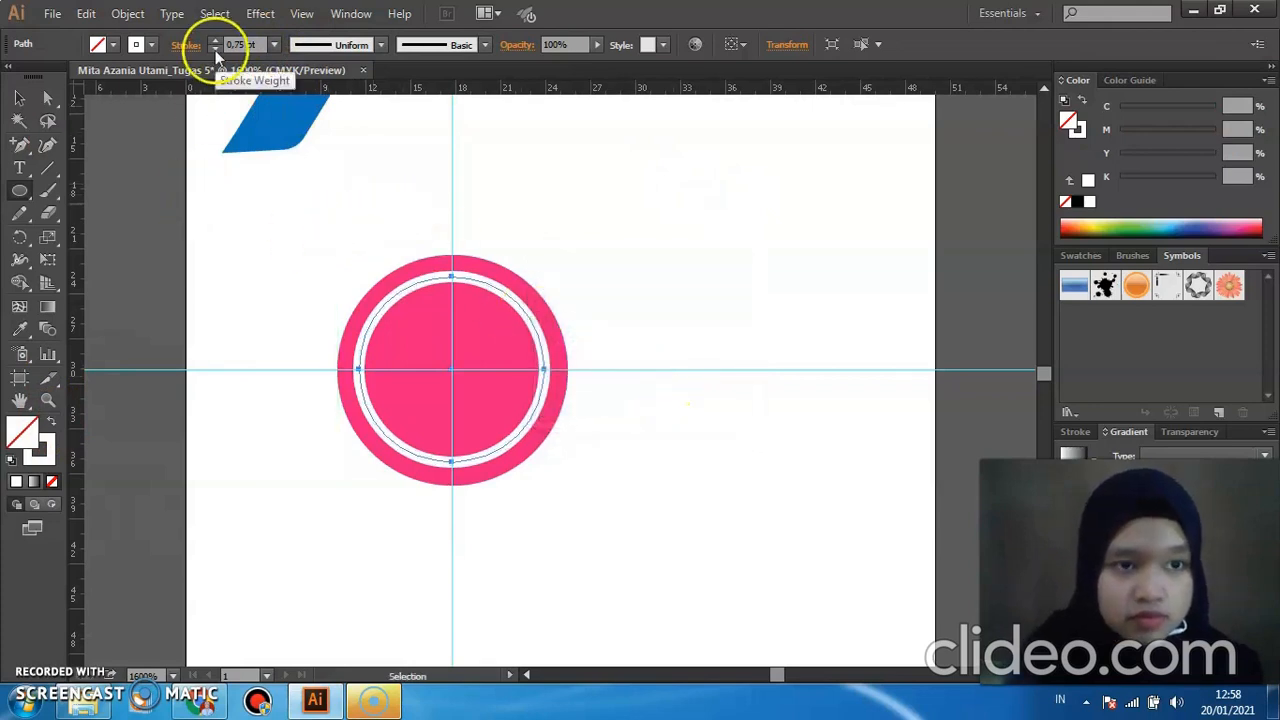
pyautogui.click(274, 44)
pyautogui.click(290, 127)
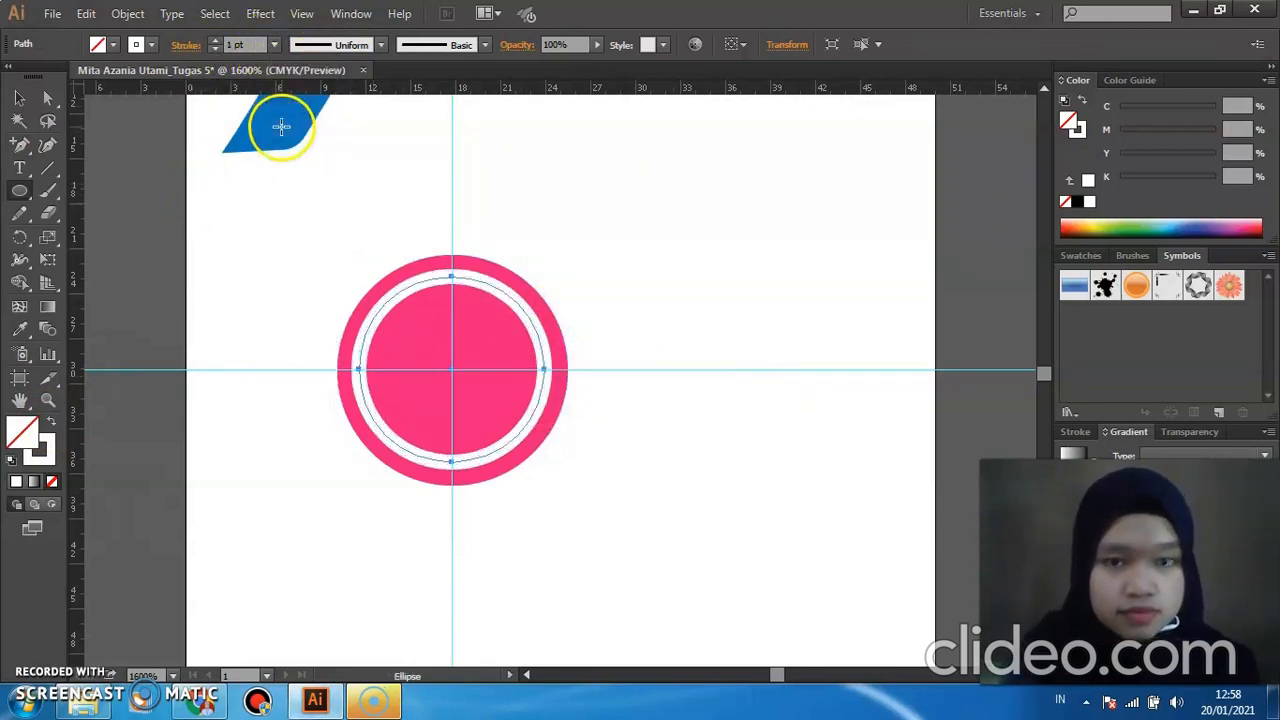
pyautogui.click(278, 124)
pyautogui.click(686, 383)
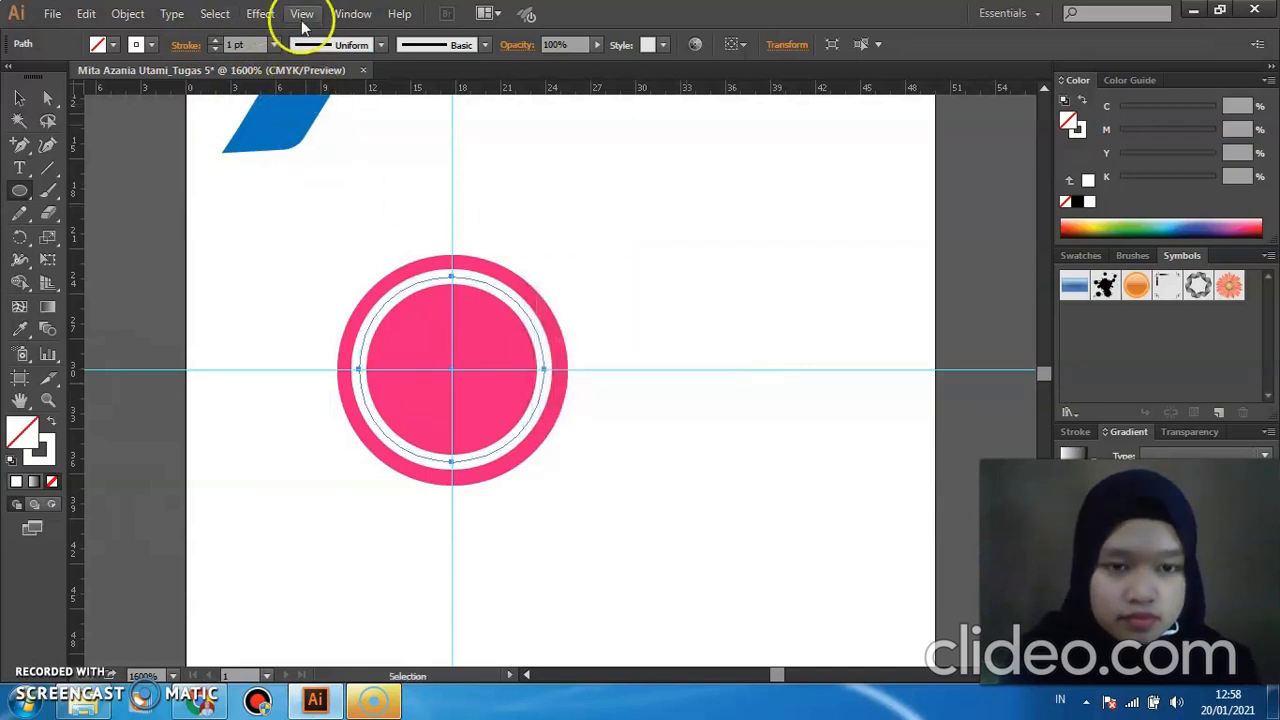
# Set the white inner circle's stroke weight to 0.75 pt and deselect it.
pyautogui.click(274, 44)
pyautogui.click(300, 106)
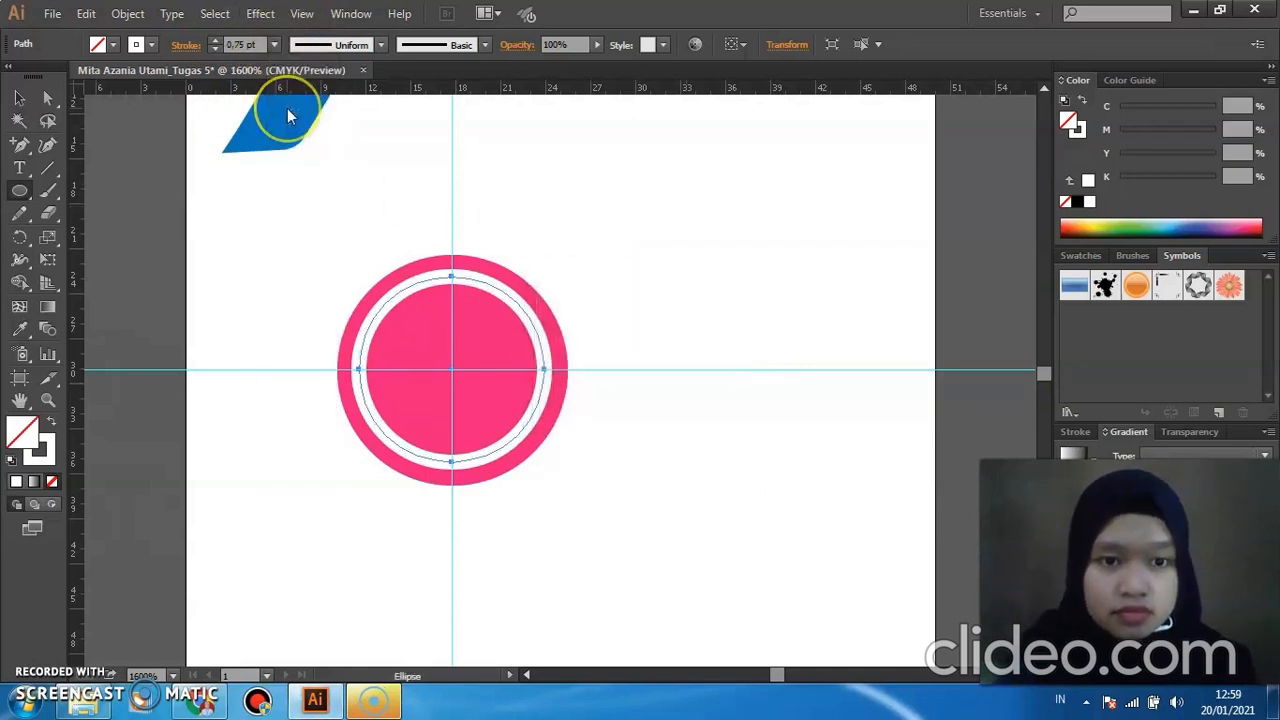
pyautogui.click(311, 296)
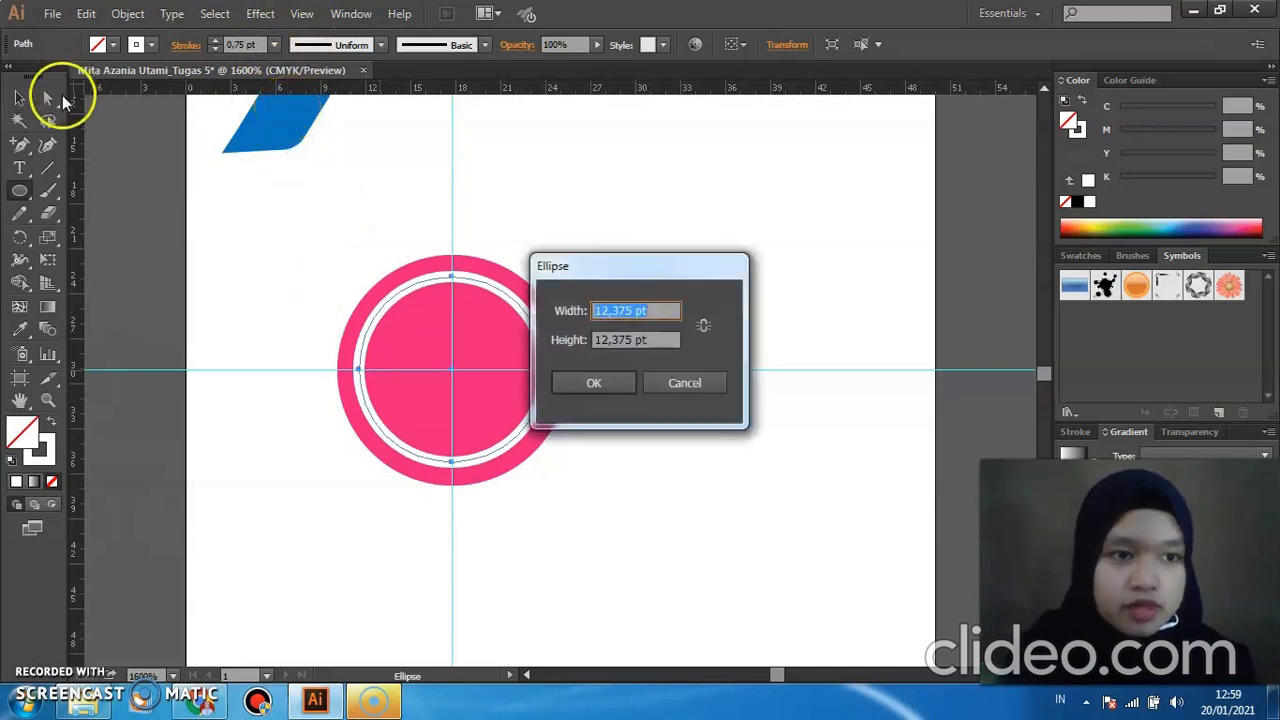
pyautogui.click(693, 381)
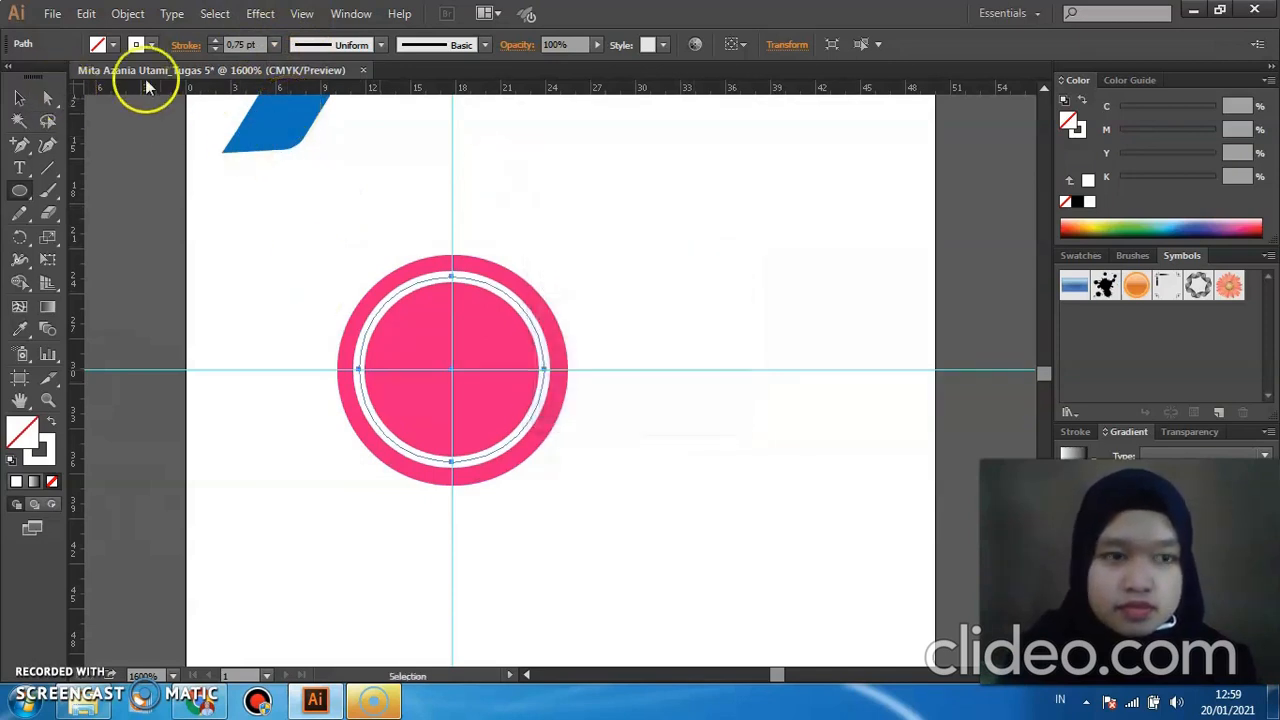
pyautogui.click(21, 99)
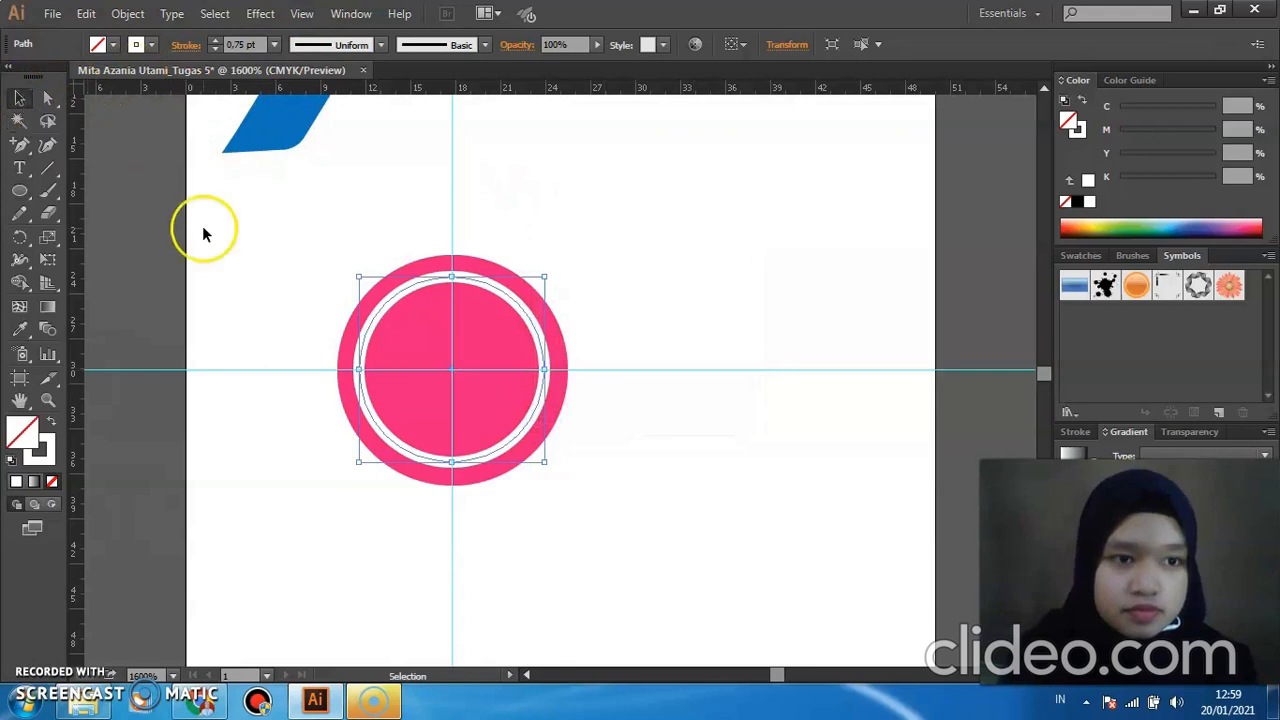
pyautogui.click(320, 300)
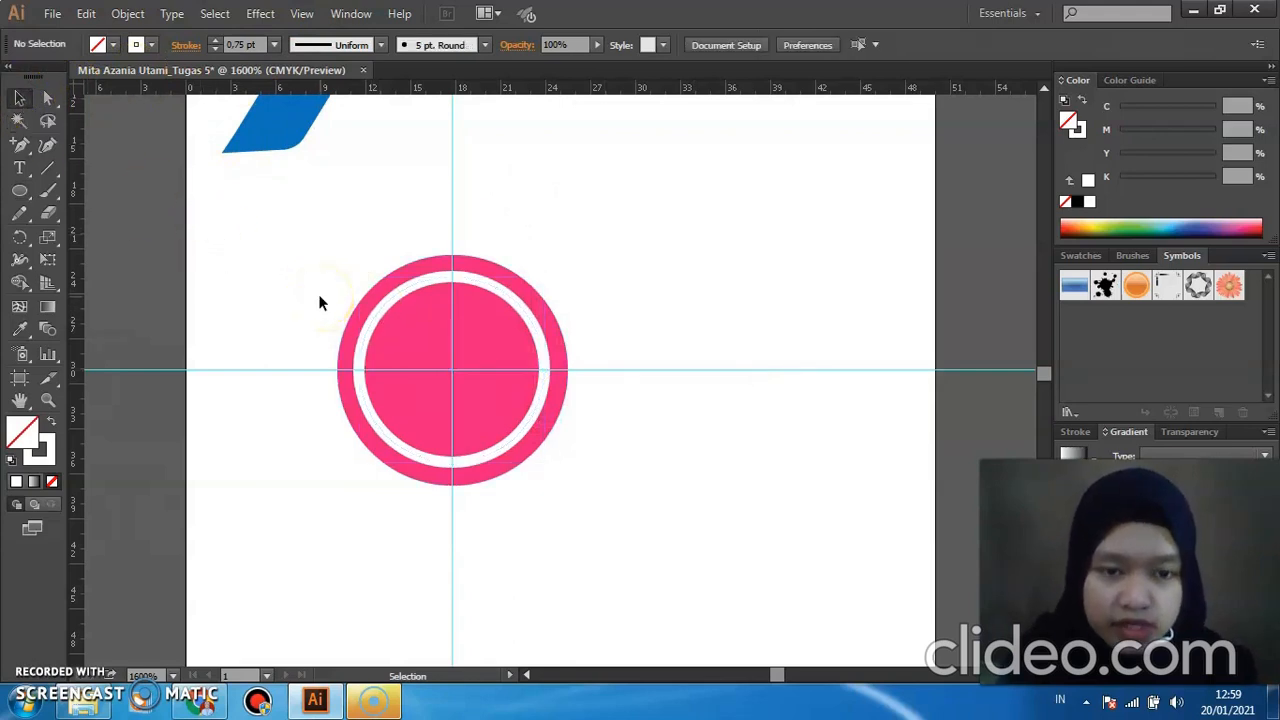
# Draw a straight vertical line about 7.75 pt long with the Pen tool along the vertical guide inside the white ring.
pyautogui.click(423, 314)
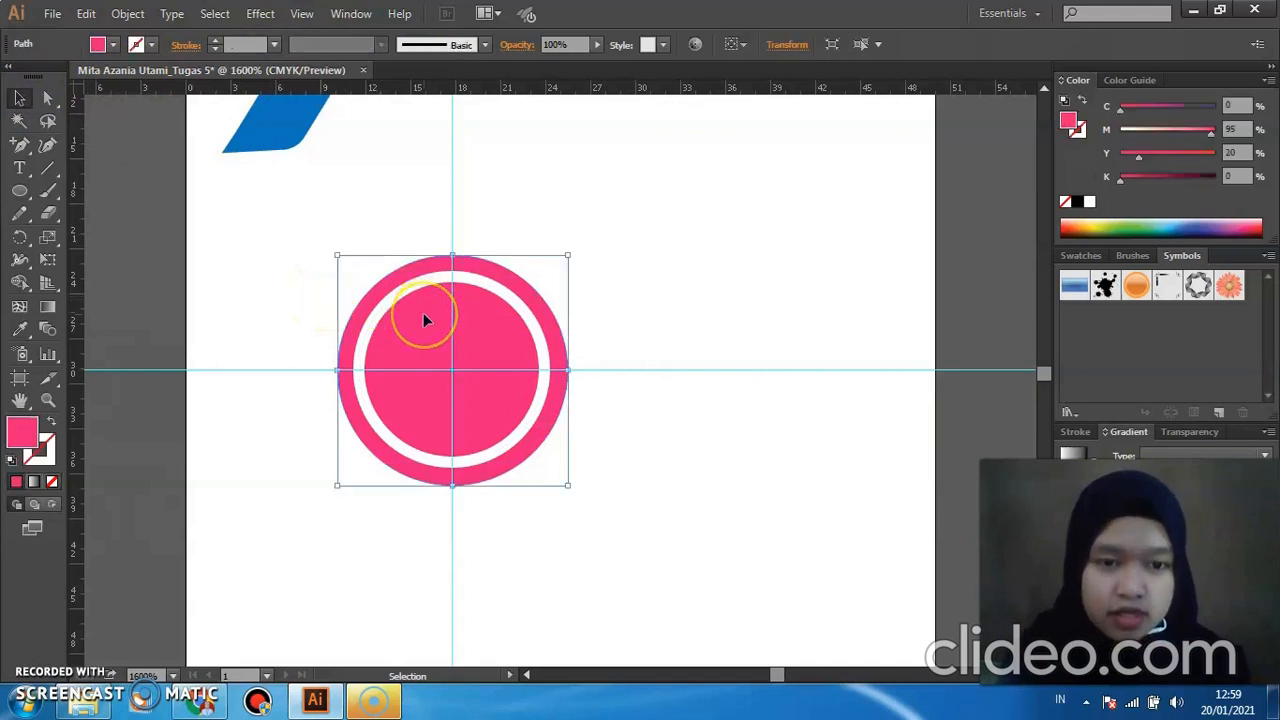
pyautogui.click(207, 131)
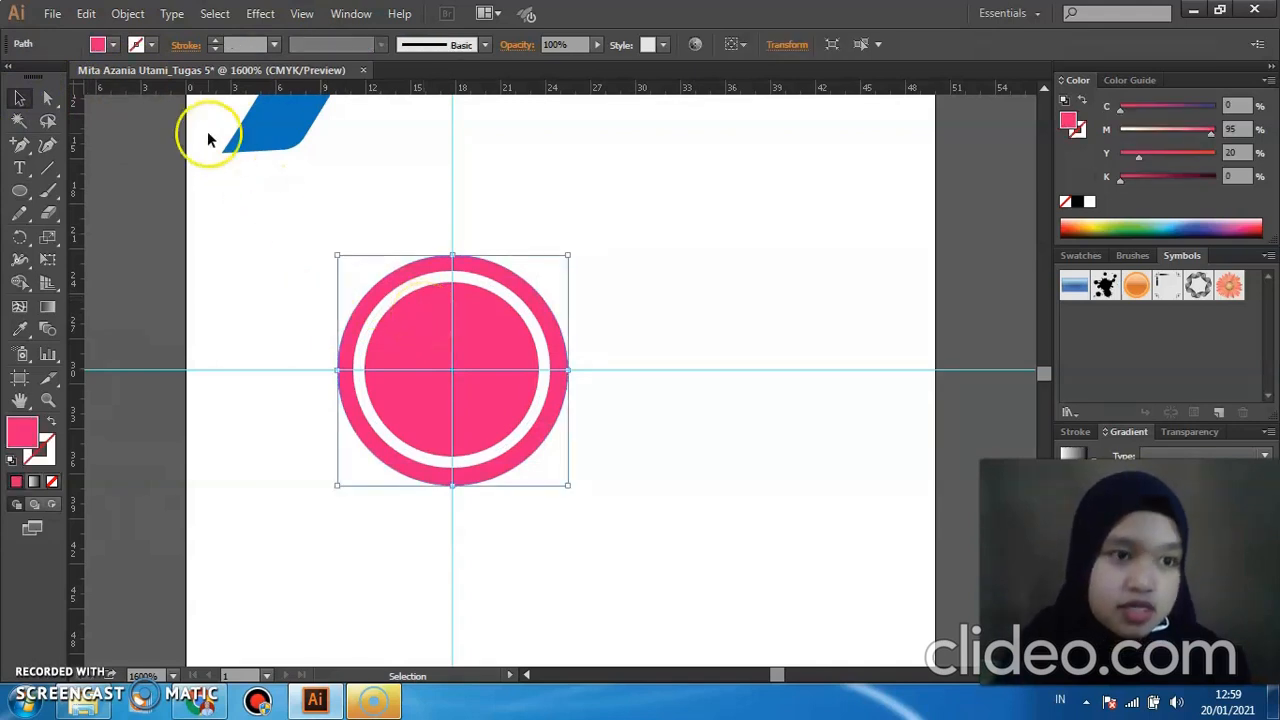
pyautogui.click(30, 145)
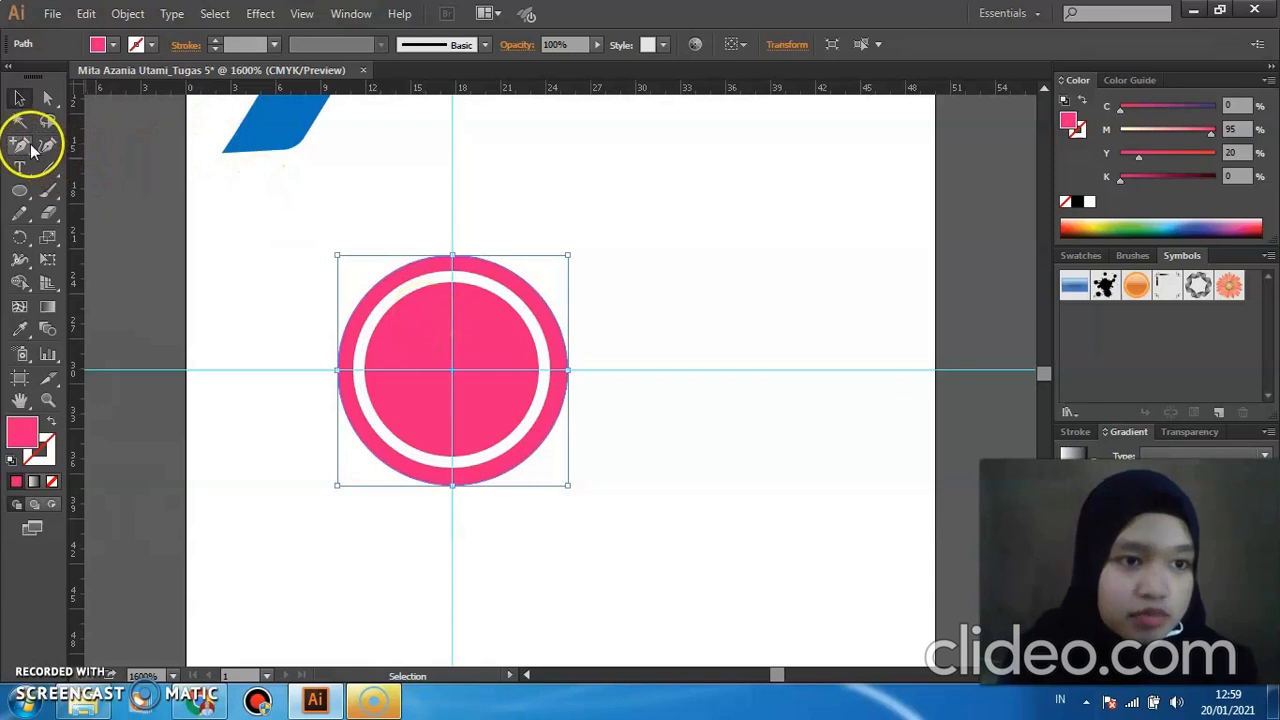
pyautogui.click(60, 145)
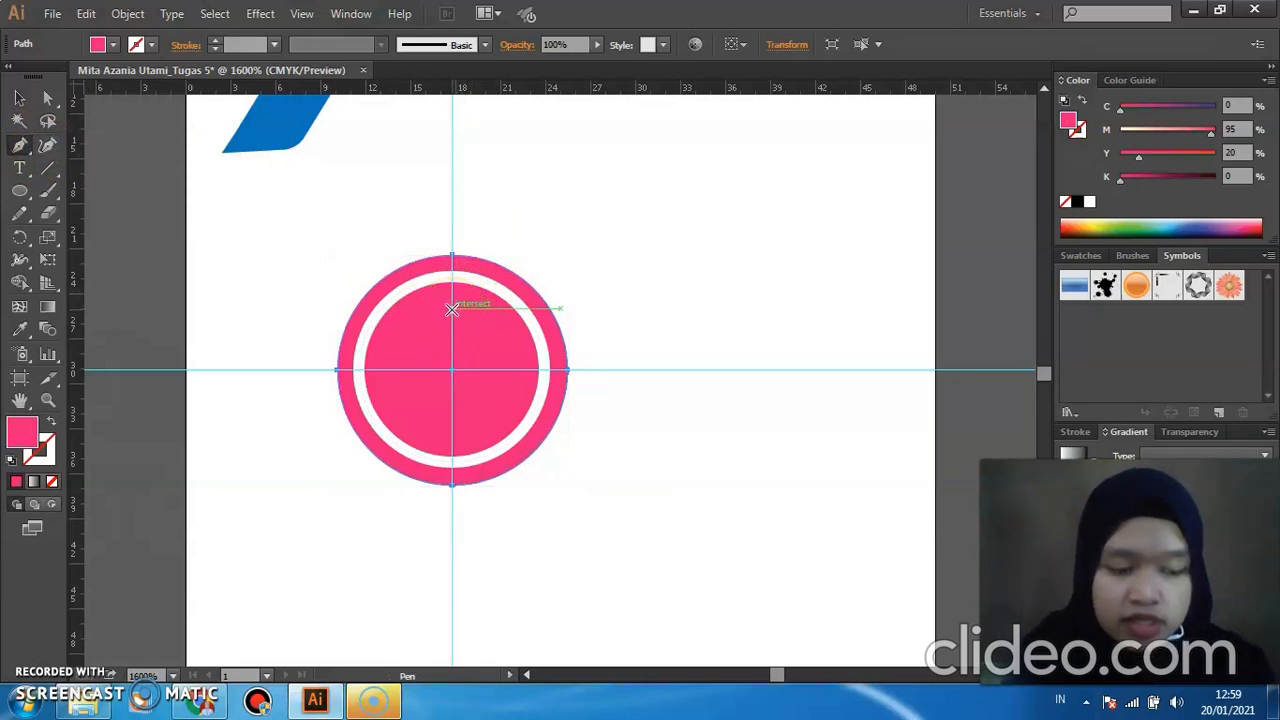
pyautogui.moveTo(452, 310); pyautogui.dragTo(451, 425)
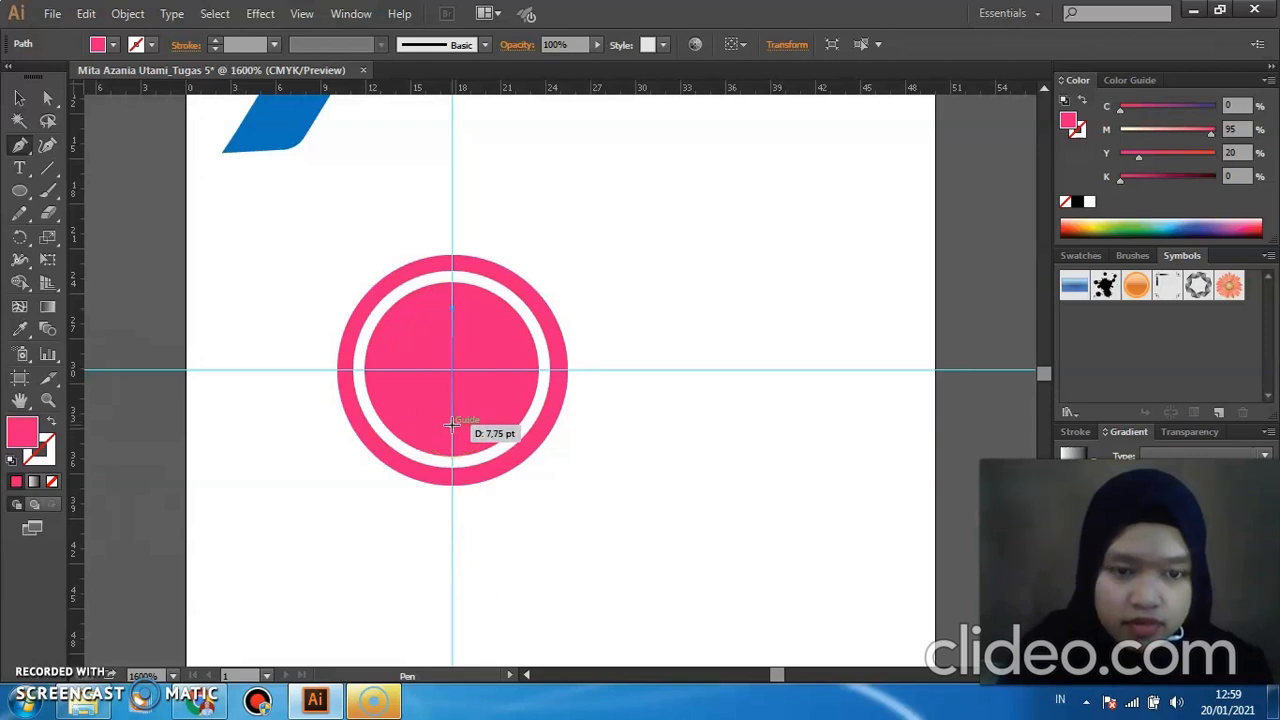
pyautogui.moveTo(451, 425); pyautogui.dragTo(452, 426)
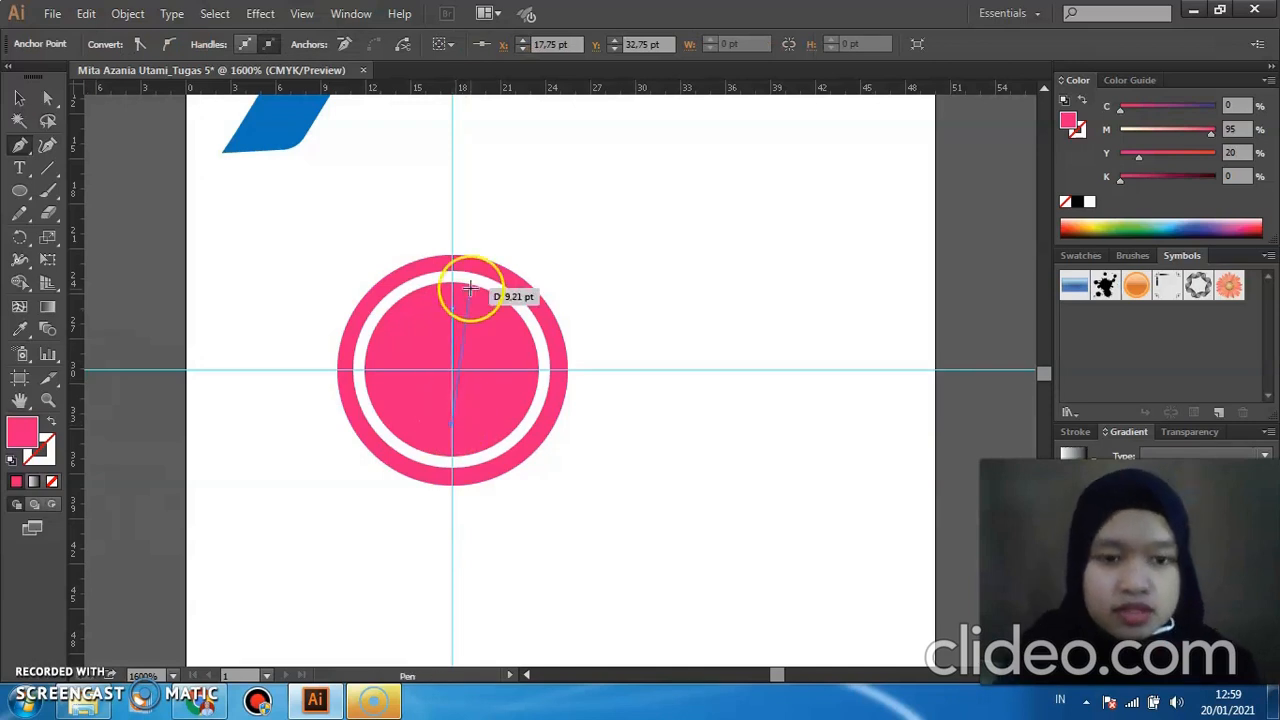
# Swap the vertical line's fill with its stroke, recolour the stroke white, and deselect the line.
pyautogui.click(18, 100)
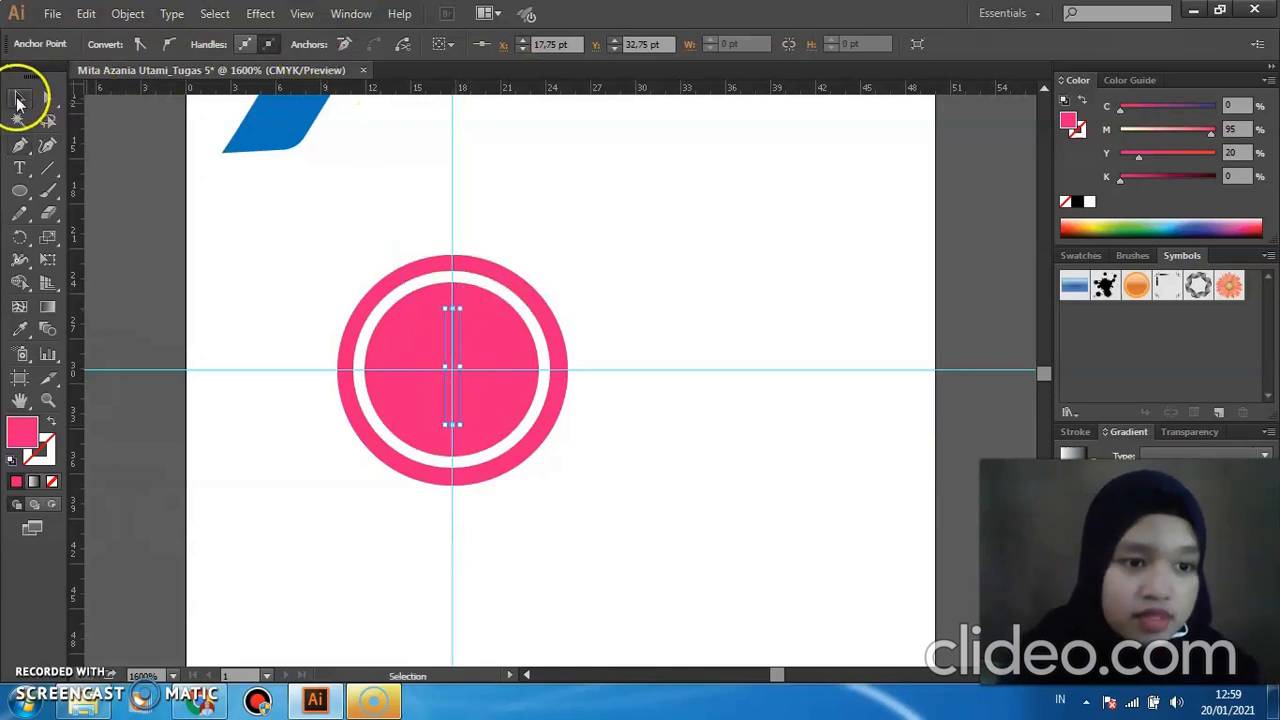
pyautogui.click(52, 423)
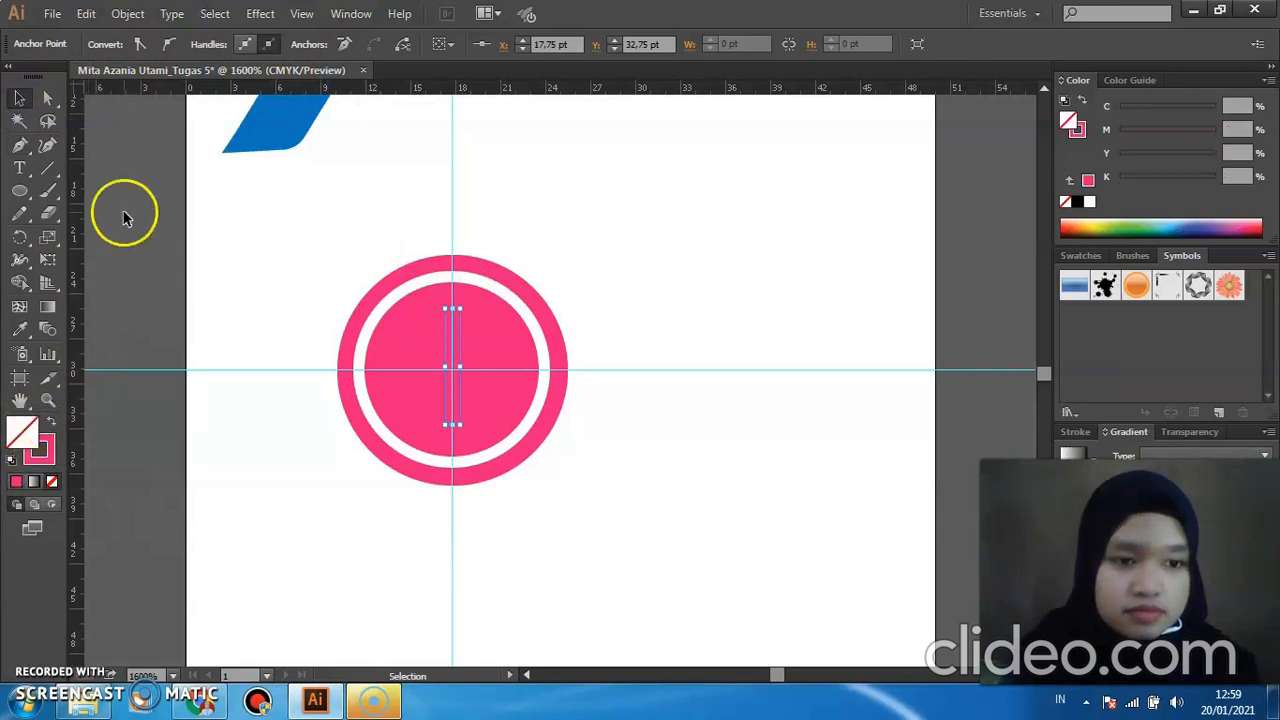
pyautogui.click(46, 450)
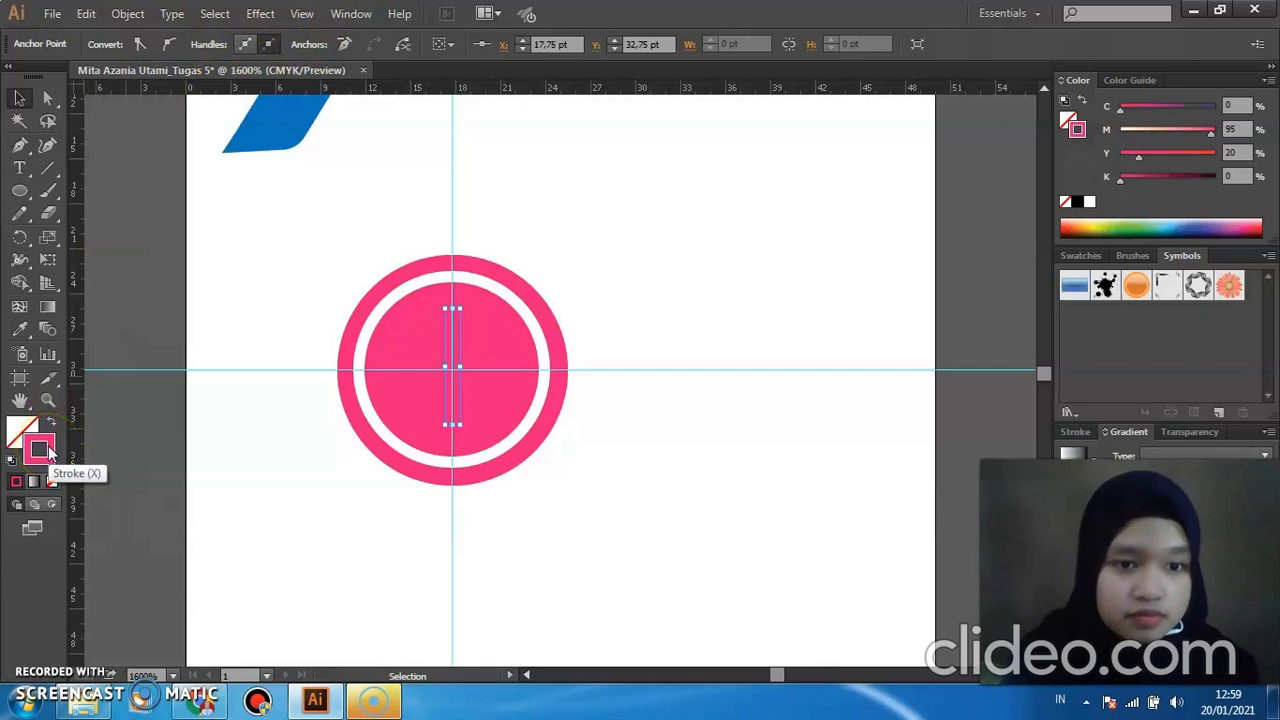
pyautogui.doubleClick(52, 450)
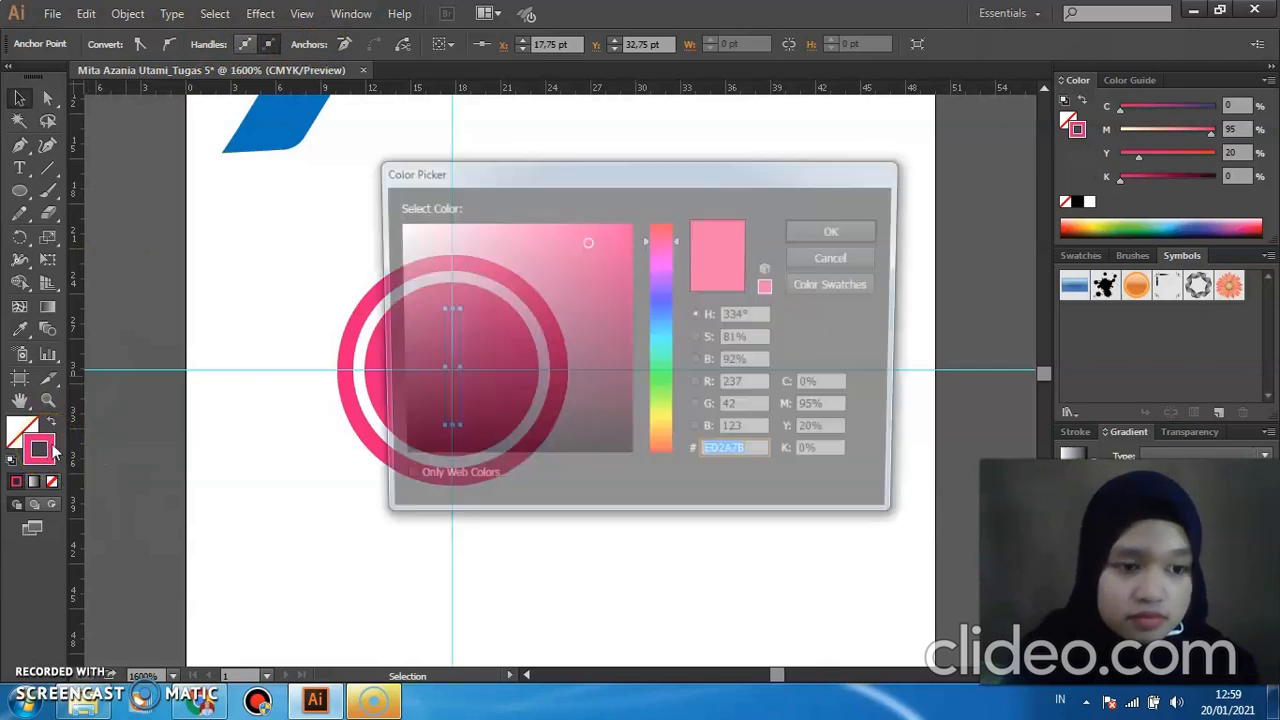
pyautogui.click(398, 226)
pyautogui.click(855, 231)
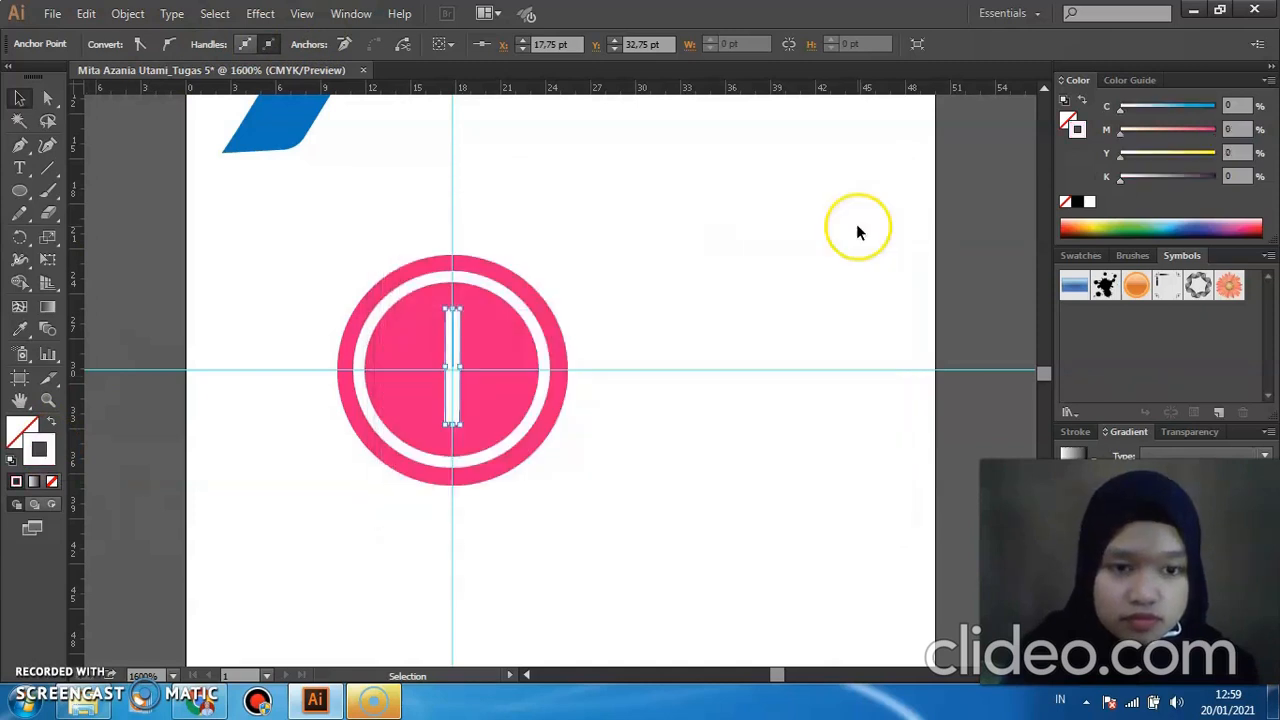
pyautogui.click(533, 250)
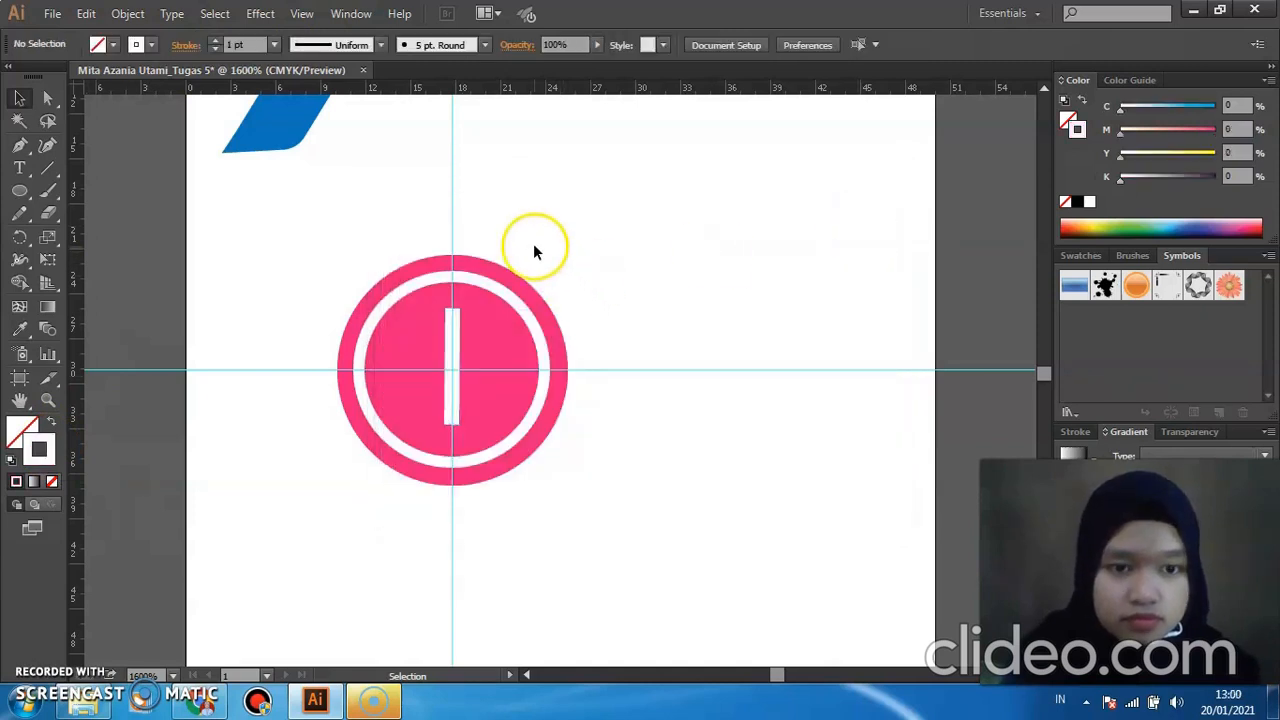
pyautogui.click(455, 319)
pyautogui.doubleClick(455, 322)
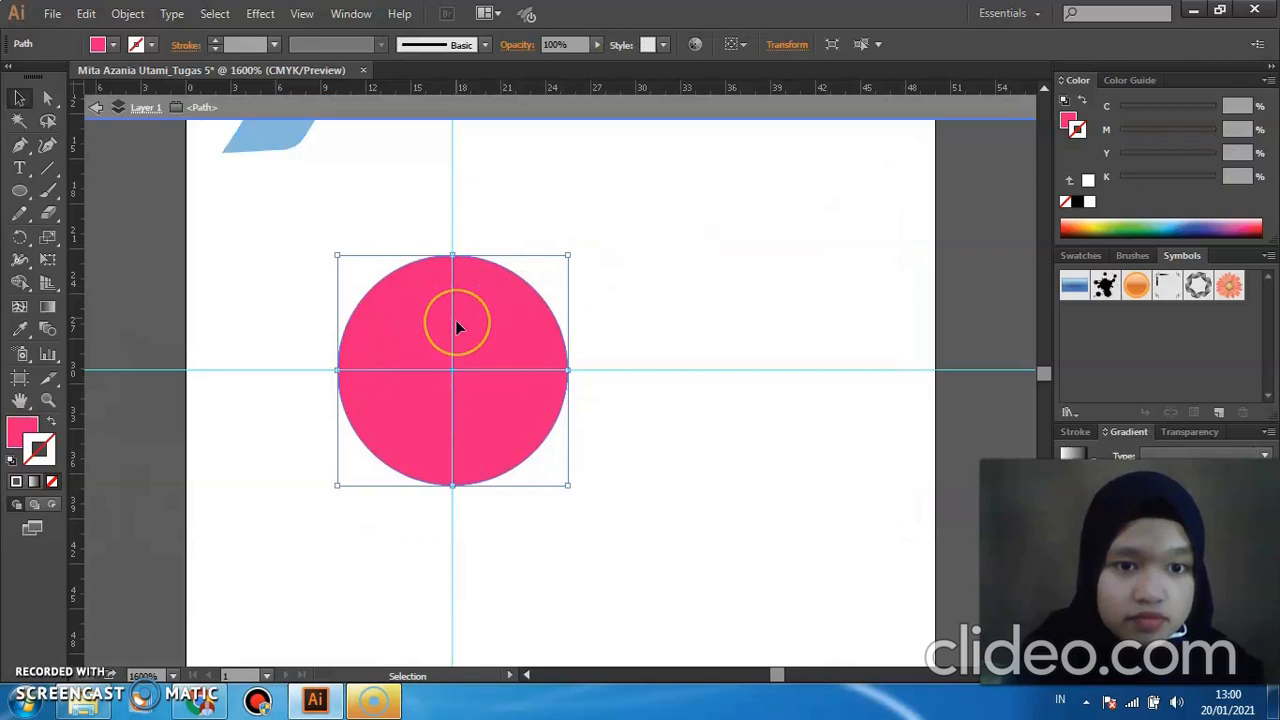
pyautogui.doubleClick(245, 256)
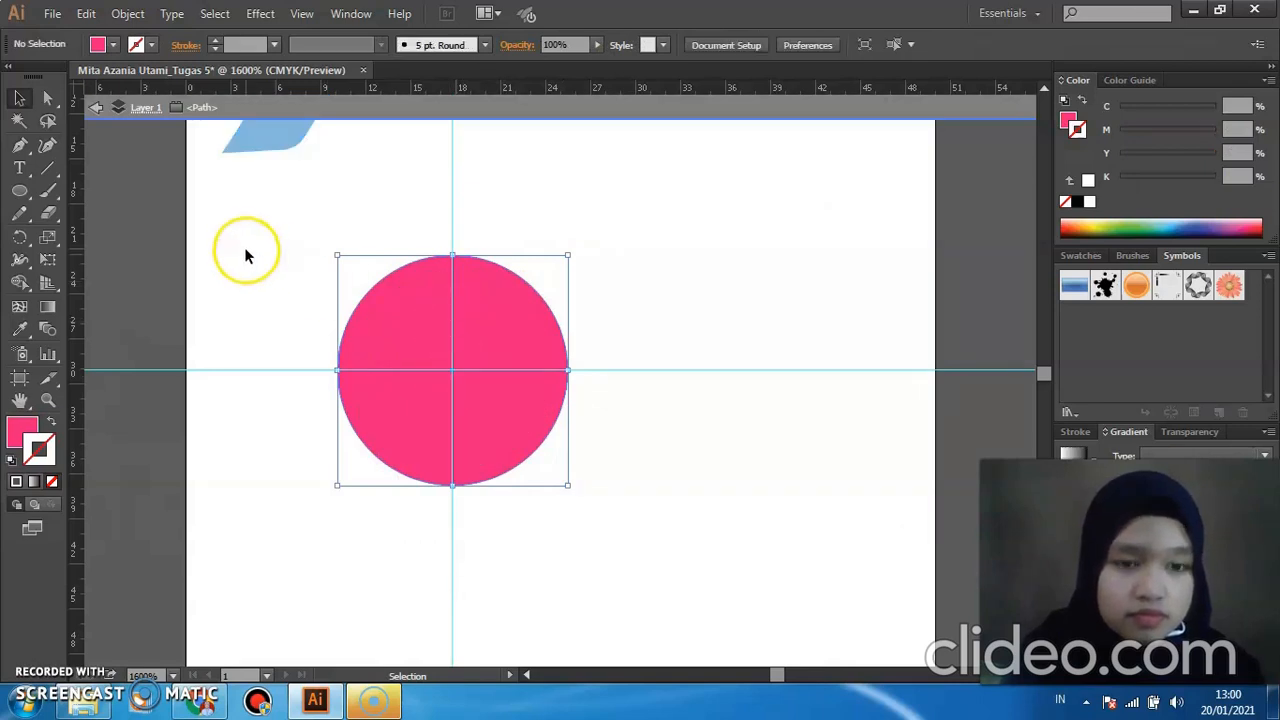
# Set the white vertical line's stroke weight to 0.75 pt and clear the selection.
pyautogui.click(457, 345)
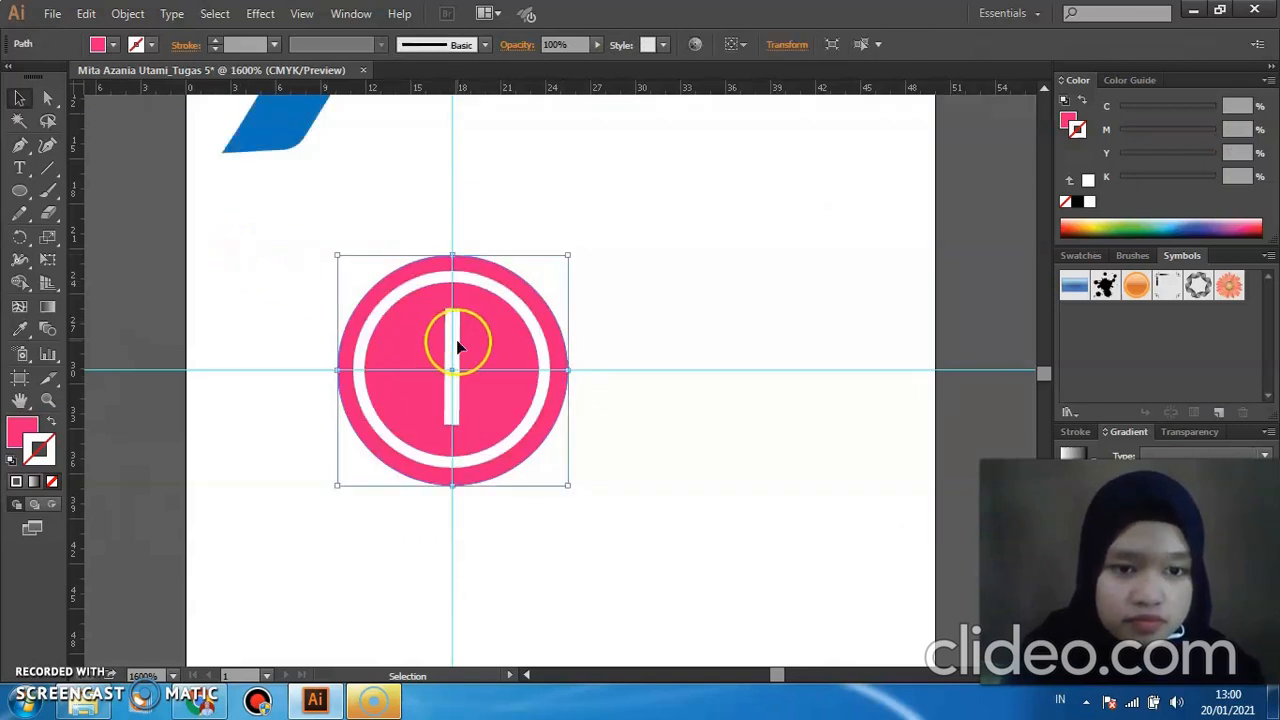
pyautogui.click(454, 342)
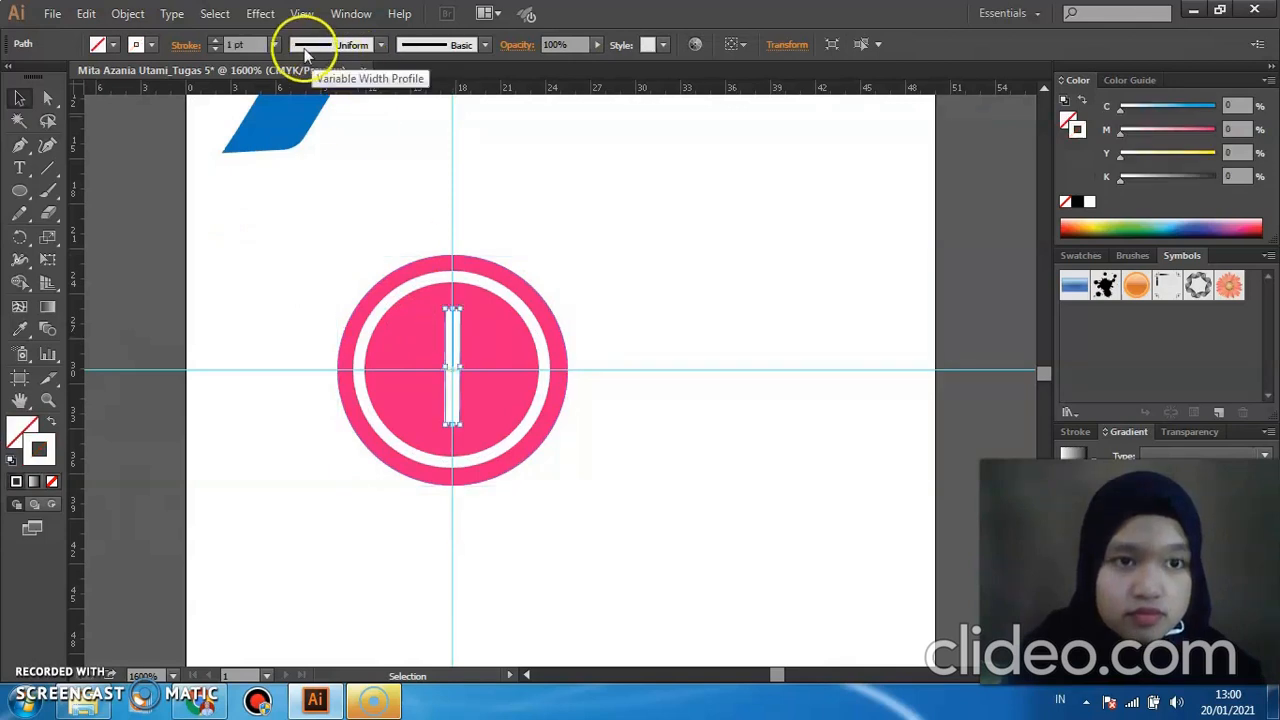
pyautogui.click(274, 44)
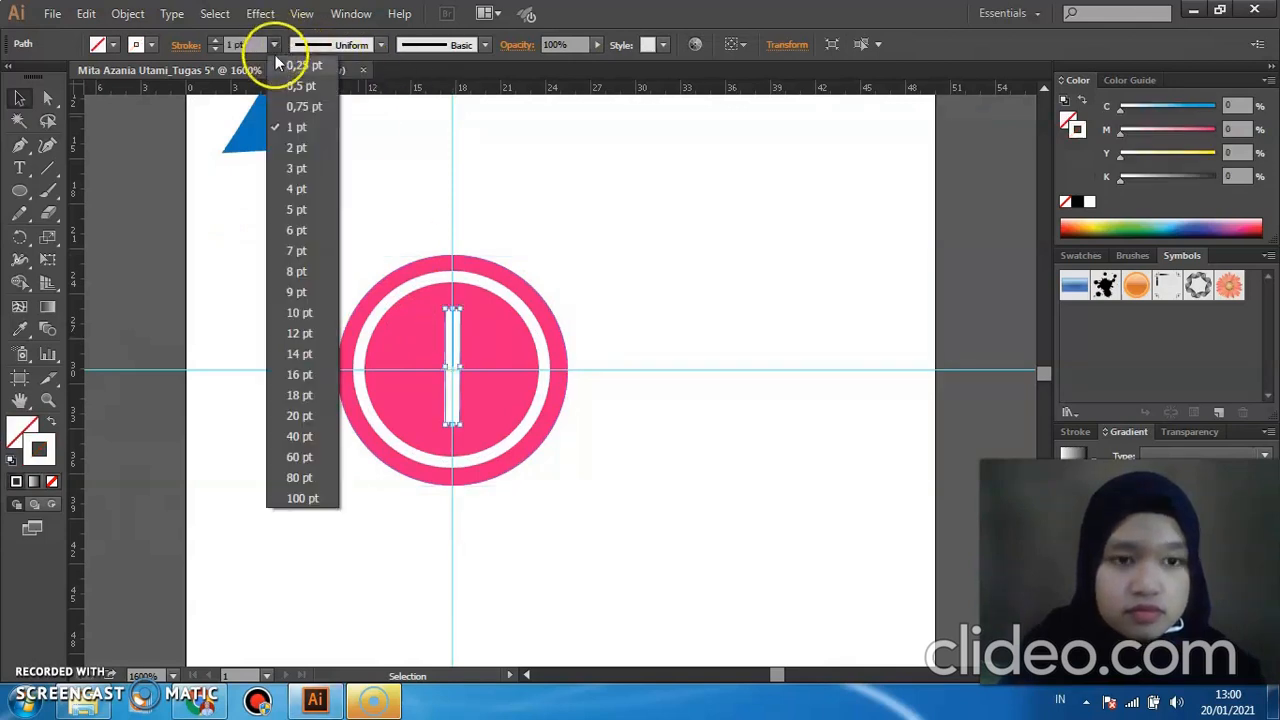
pyautogui.click(285, 105)
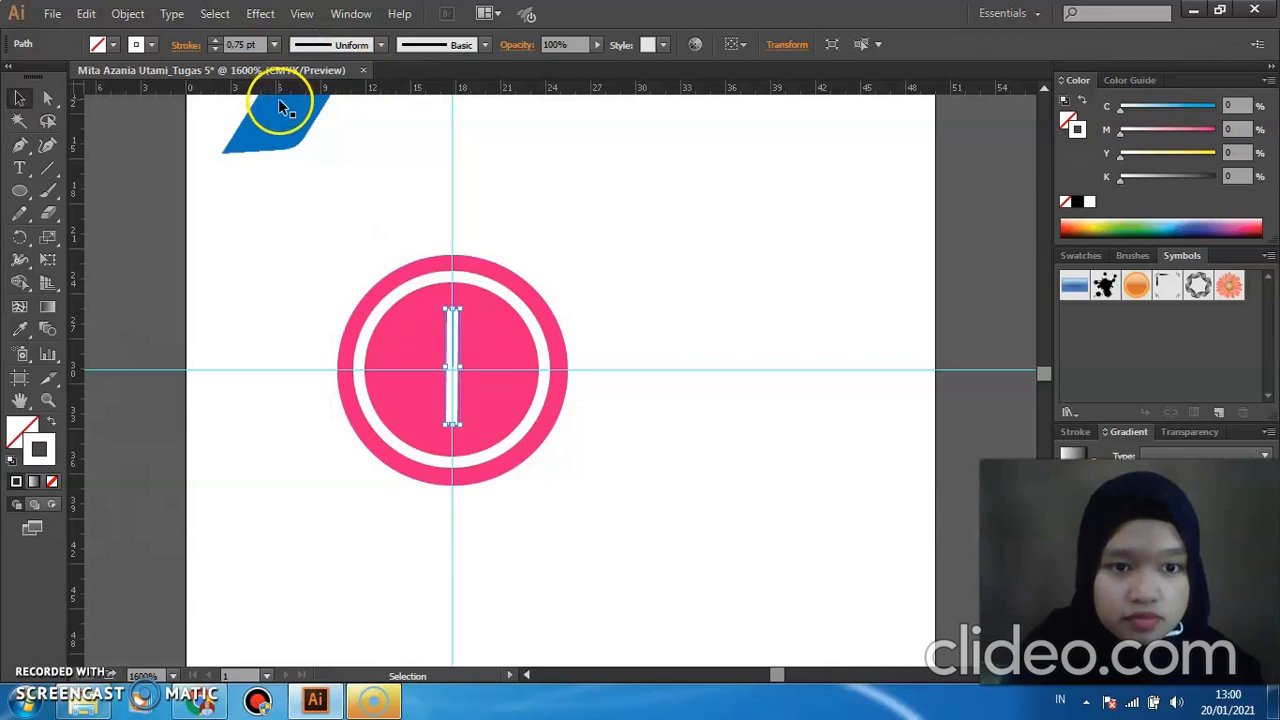
pyautogui.click(398, 303)
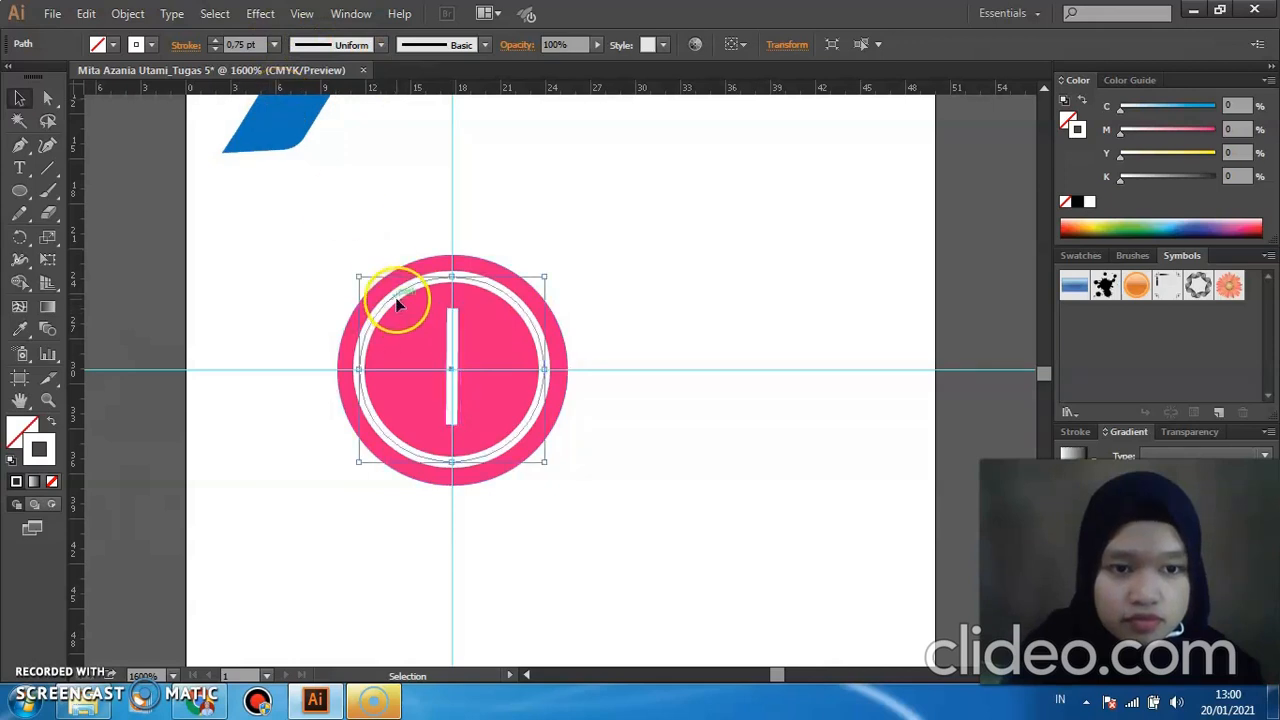
pyautogui.click(308, 290)
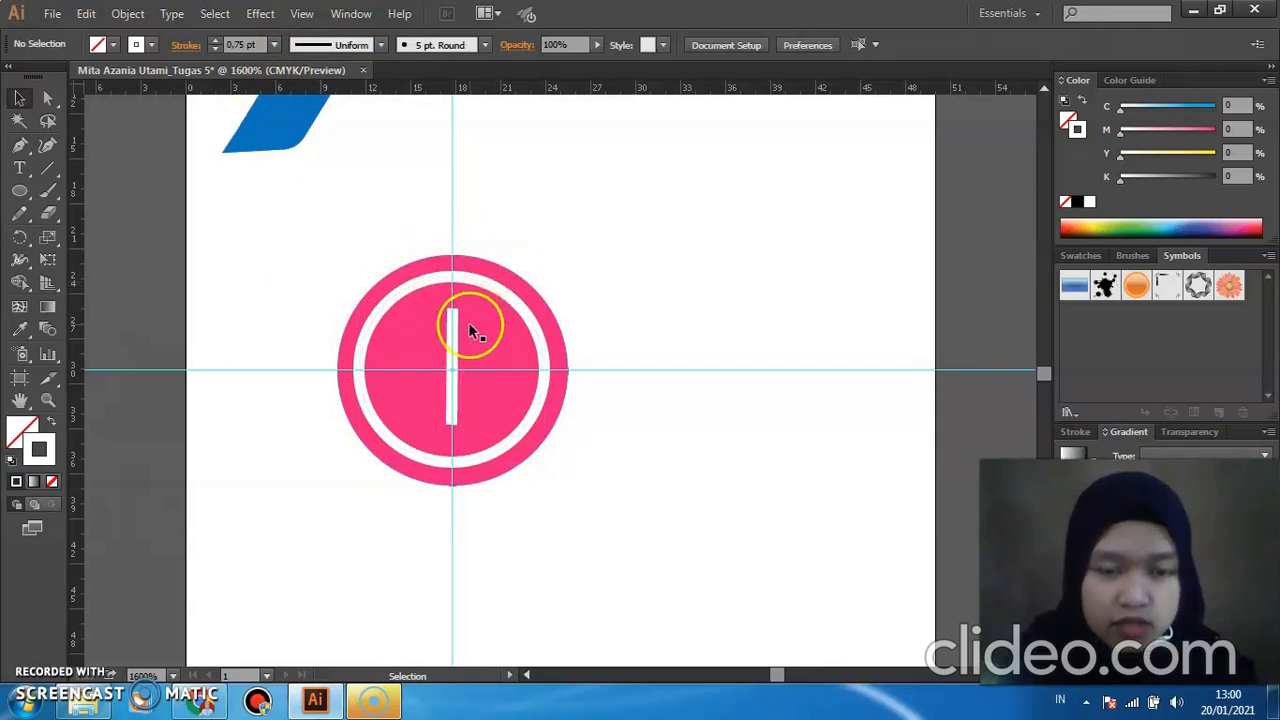
# Extend the vertical line from its lower end with a horizontal segment about 1.81 pt long to the right, forming an L.
pyautogui.click(19, 146)
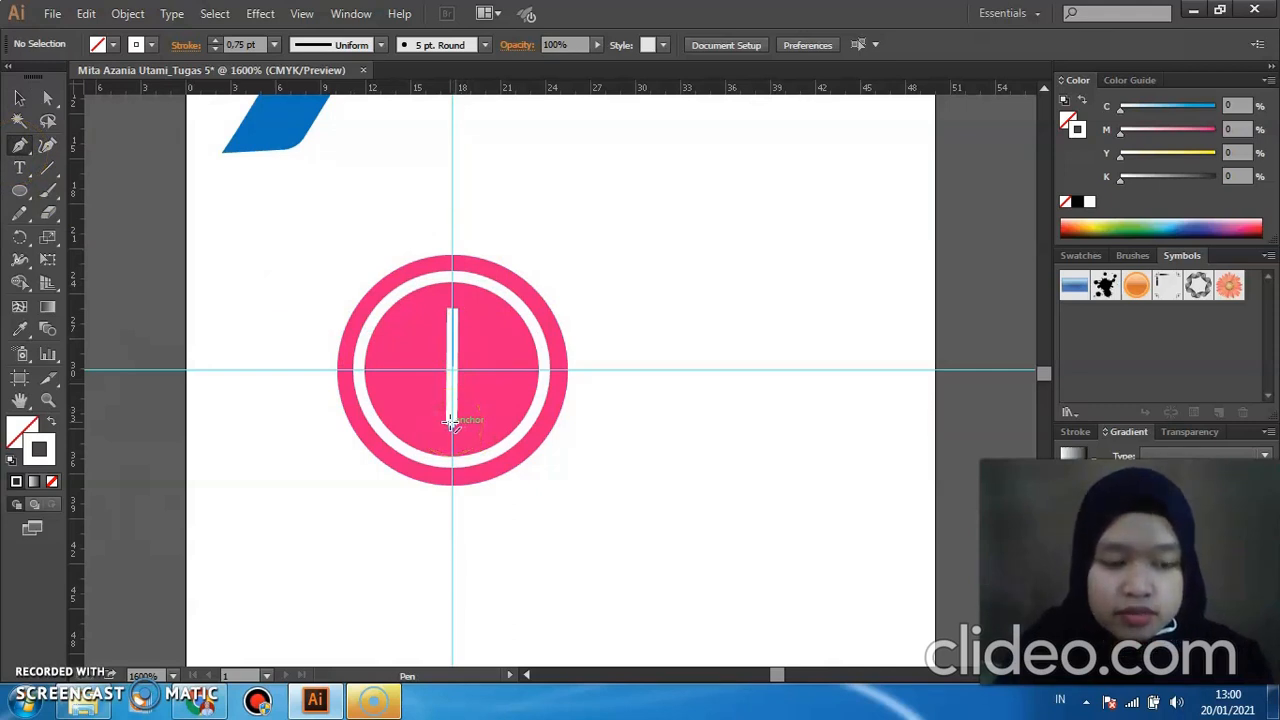
pyautogui.moveTo(452, 422); pyautogui.dragTo(450, 425)
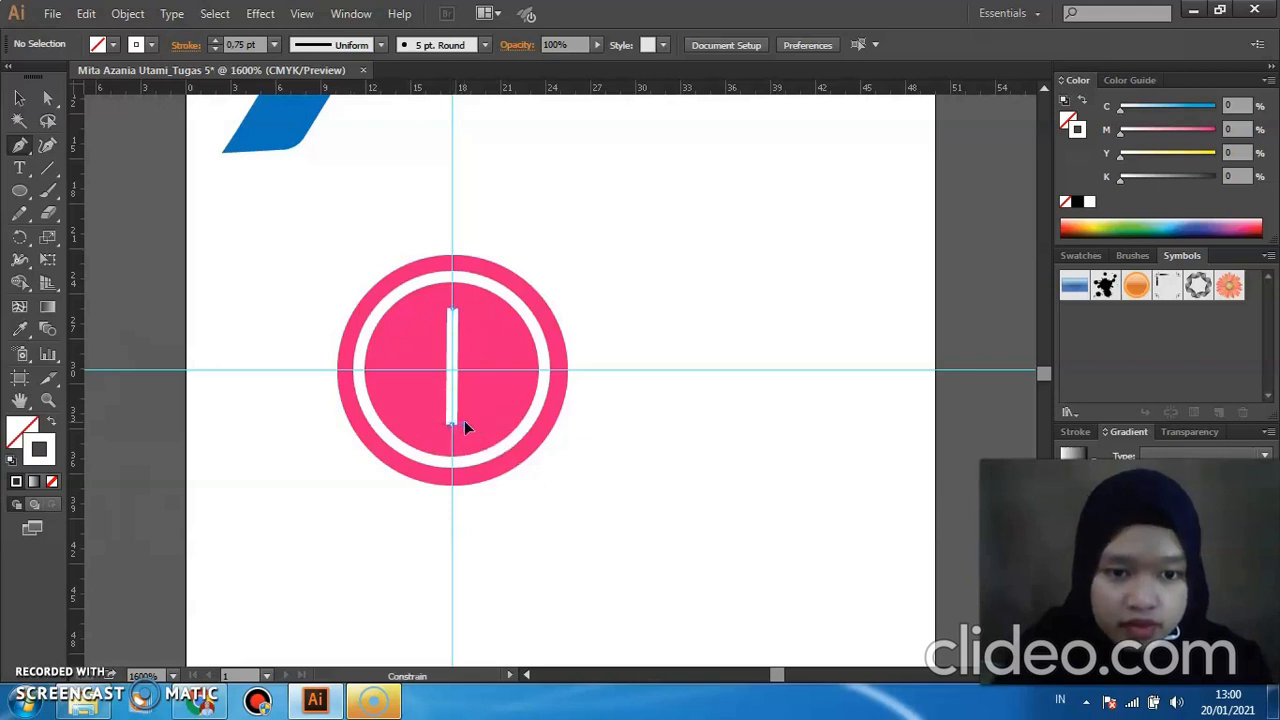
pyautogui.click(452, 424)
pyautogui.moveTo(452, 424); pyautogui.dragTo(478, 424)
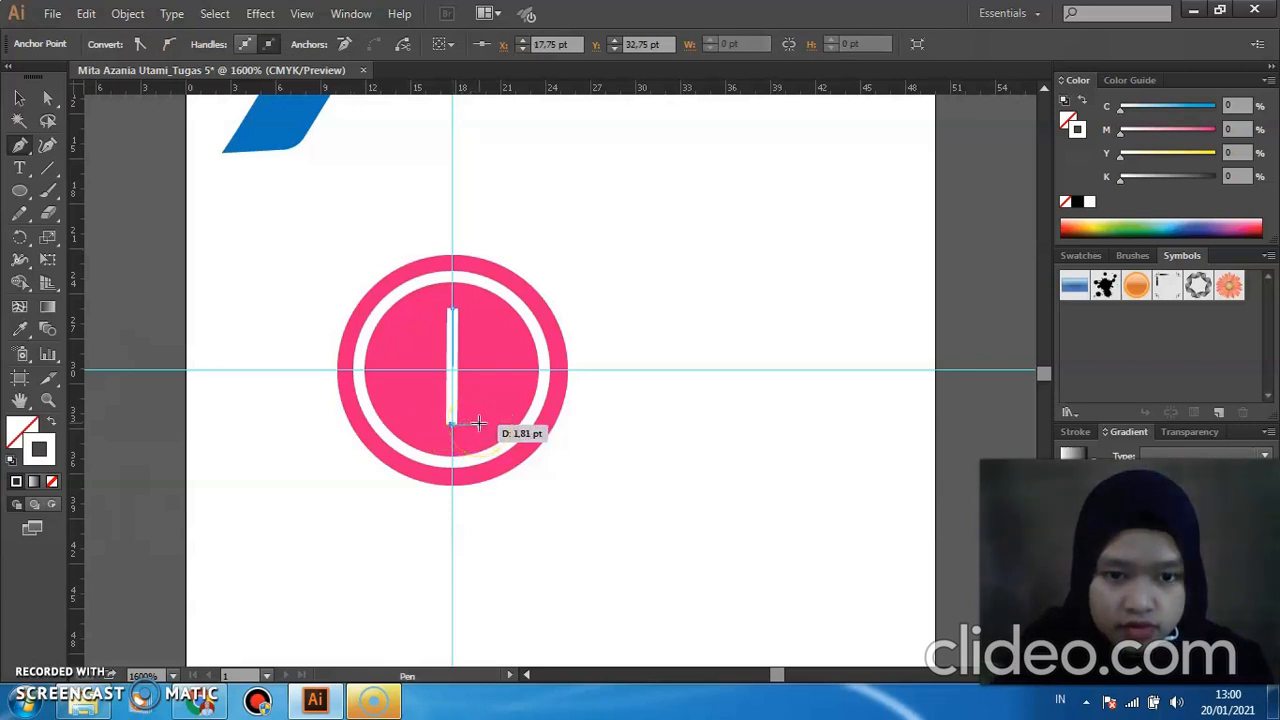
pyautogui.click(478, 424)
pyautogui.moveTo(478, 424); pyautogui.dragTo(318, 211)
pyautogui.click(22, 101)
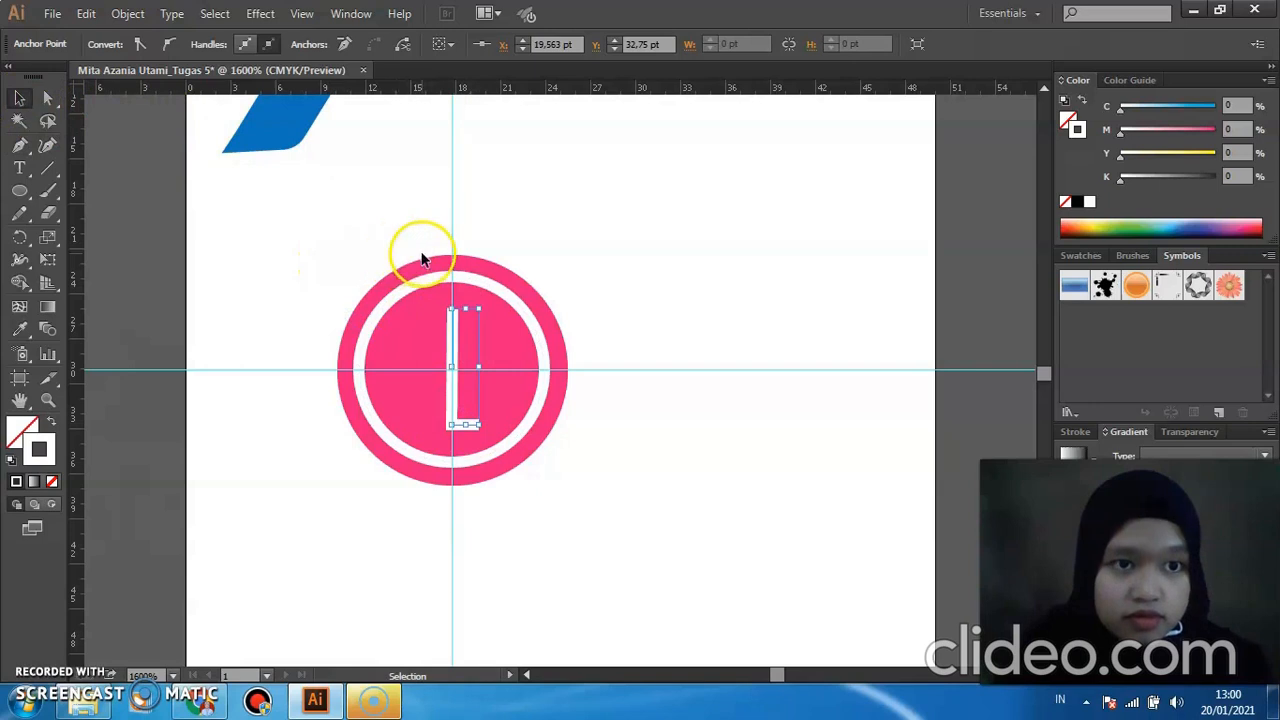
# Apply a white (FFFFFF) stroke colour to the L-shaped path and deselect it.
pyautogui.doubleClick(51, 447)
pyautogui.click(812, 230)
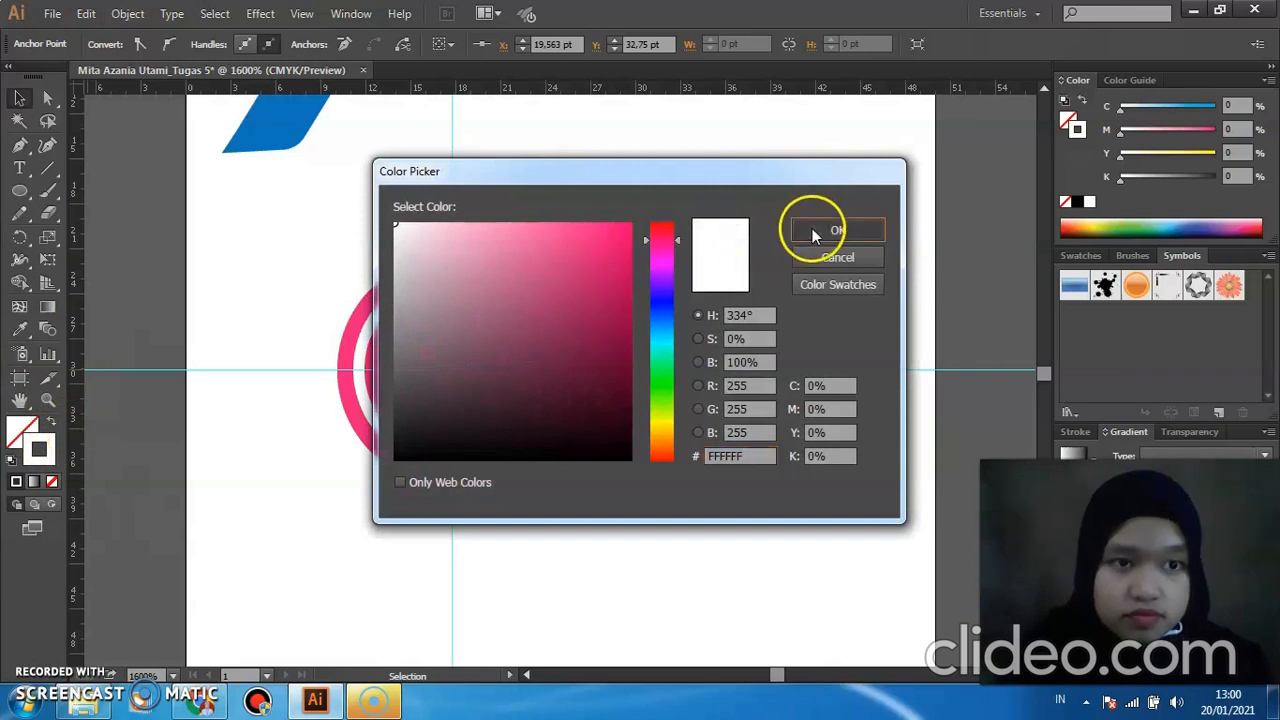
pyautogui.click(560, 418)
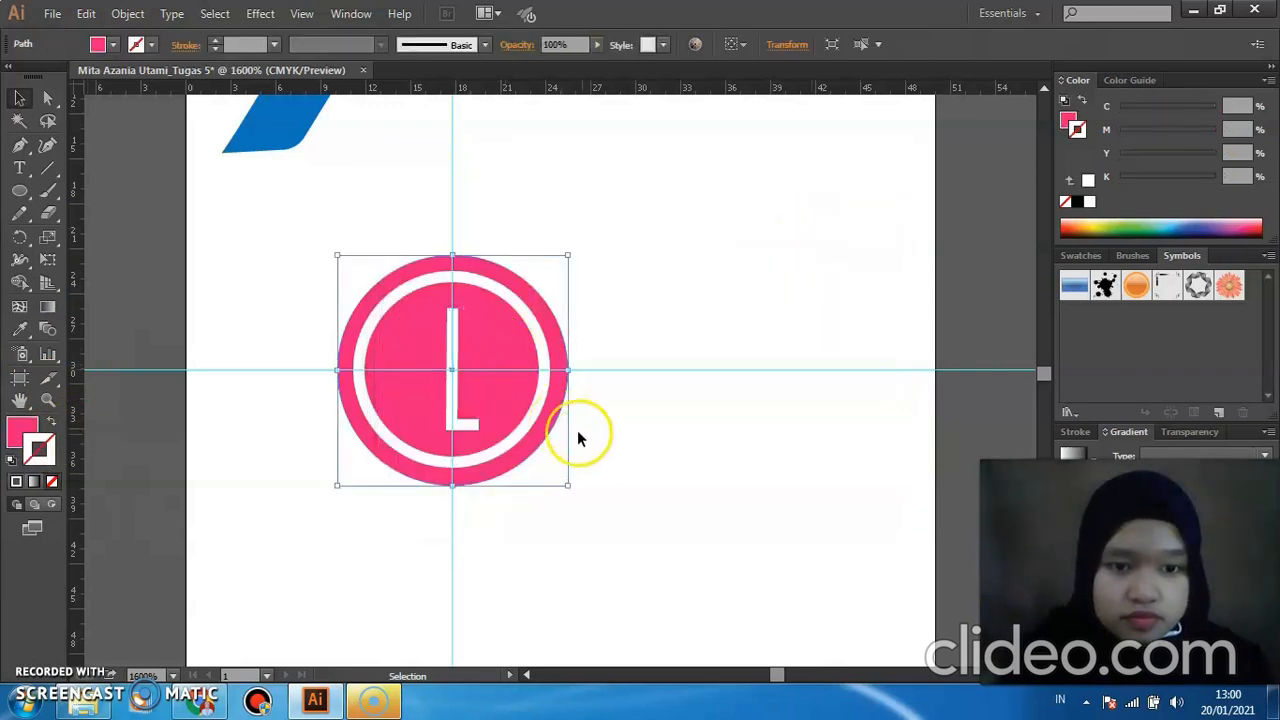
pyautogui.click(584, 437)
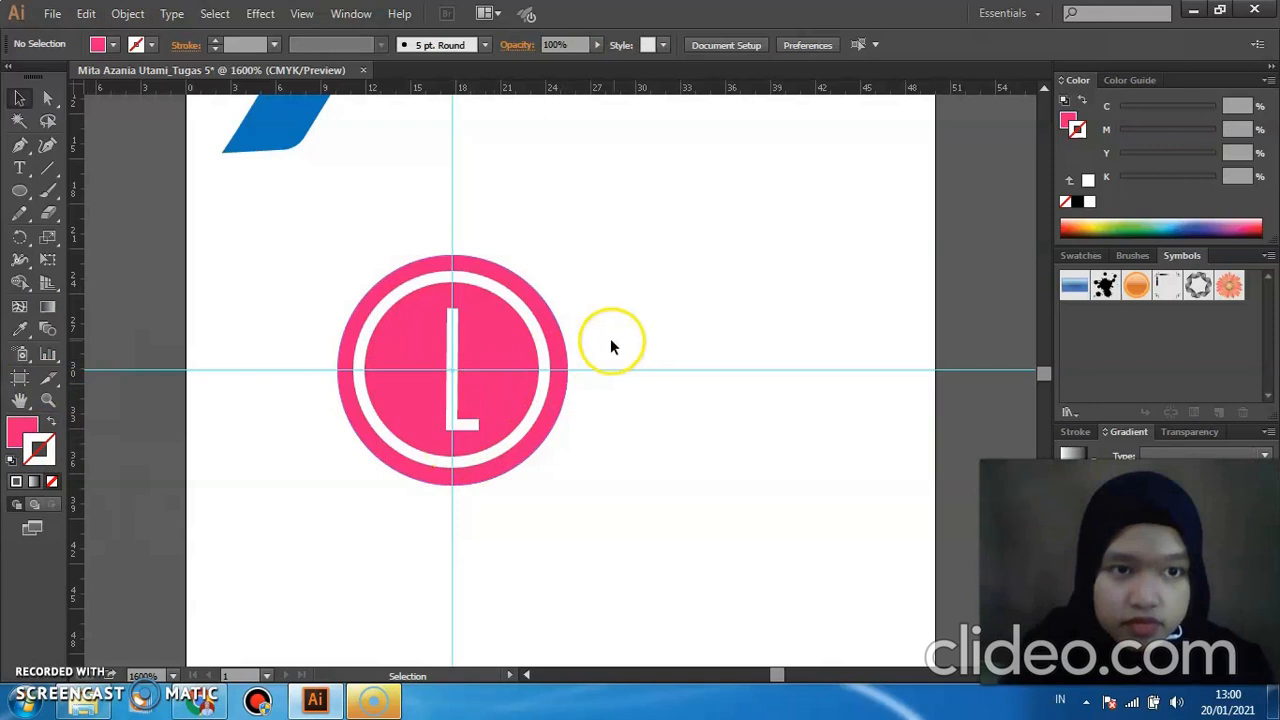
pyautogui.click(474, 425)
pyautogui.click(579, 412)
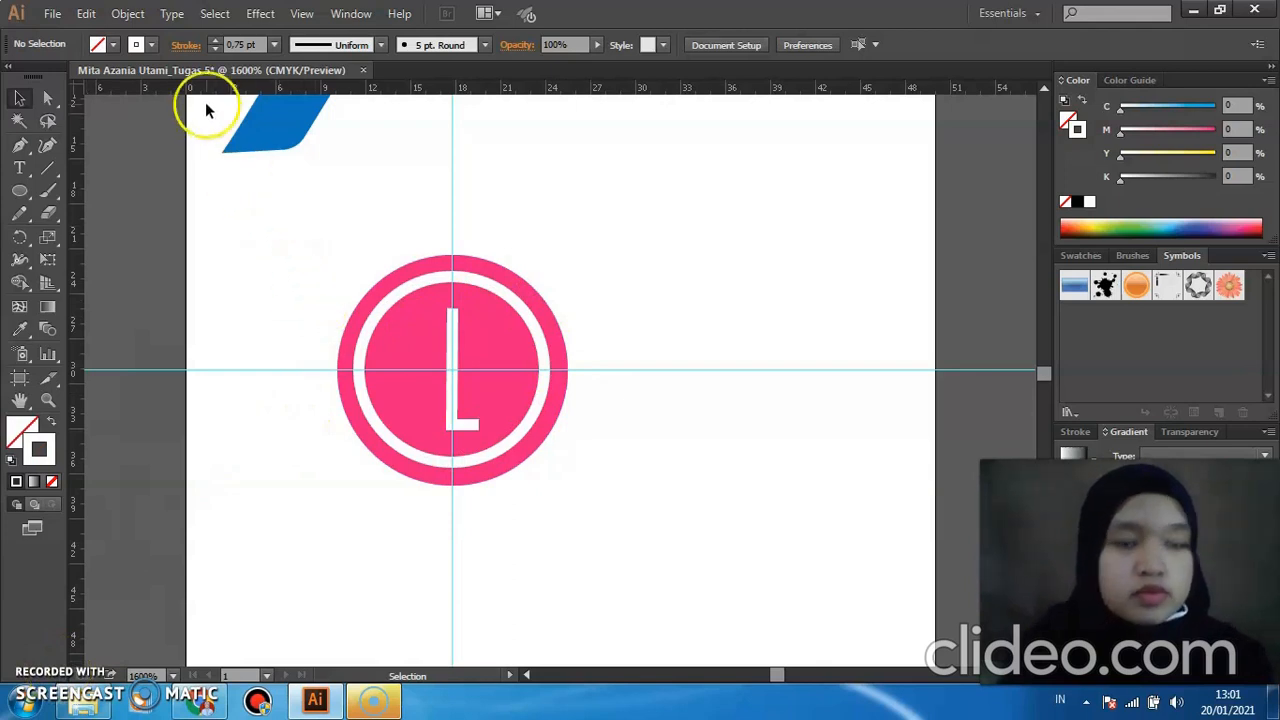
# Cut the white ring with the Scissors tool at its top and right anchor points.
pyautogui.click(518, 316)
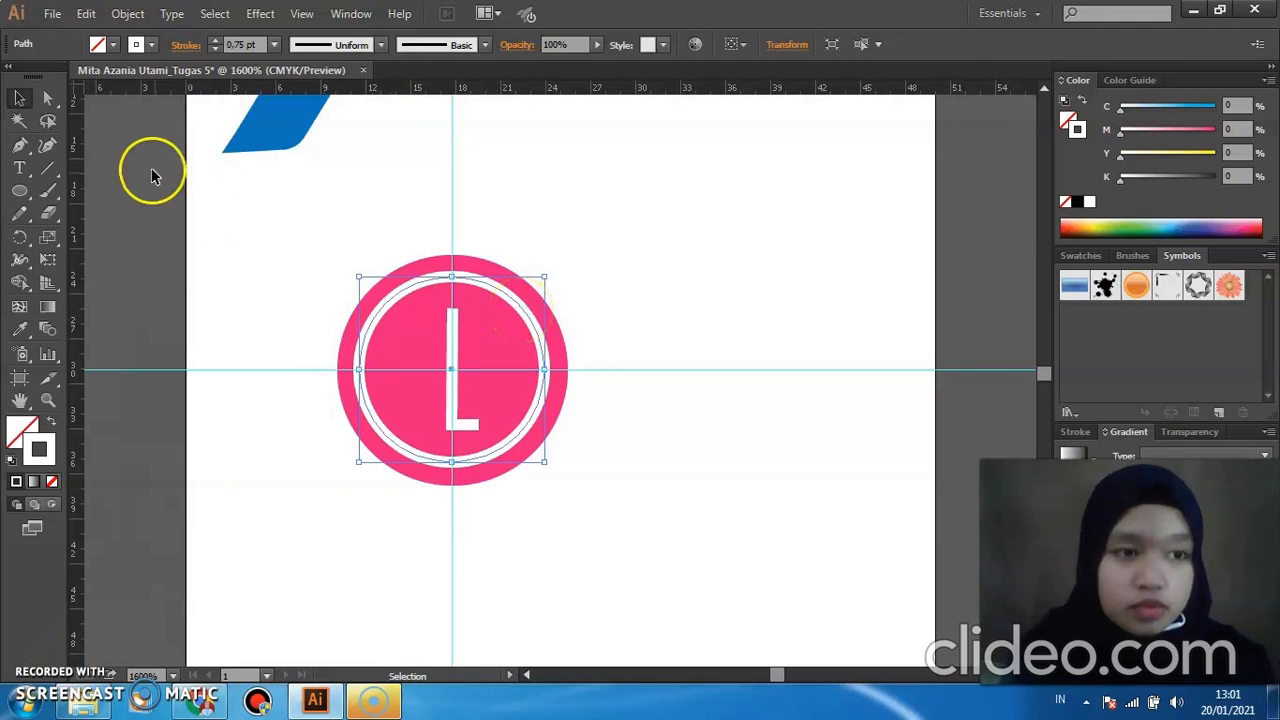
pyautogui.click(55, 216)
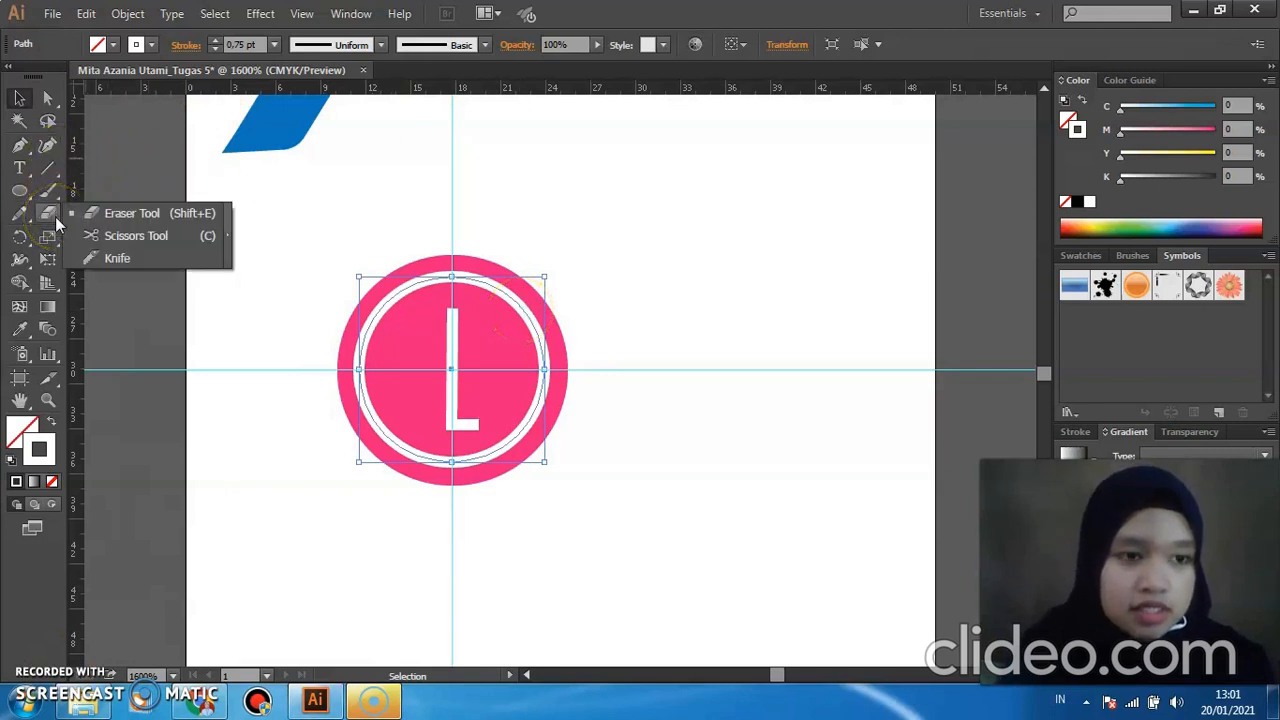
pyautogui.click(128, 237)
pyautogui.click(126, 237)
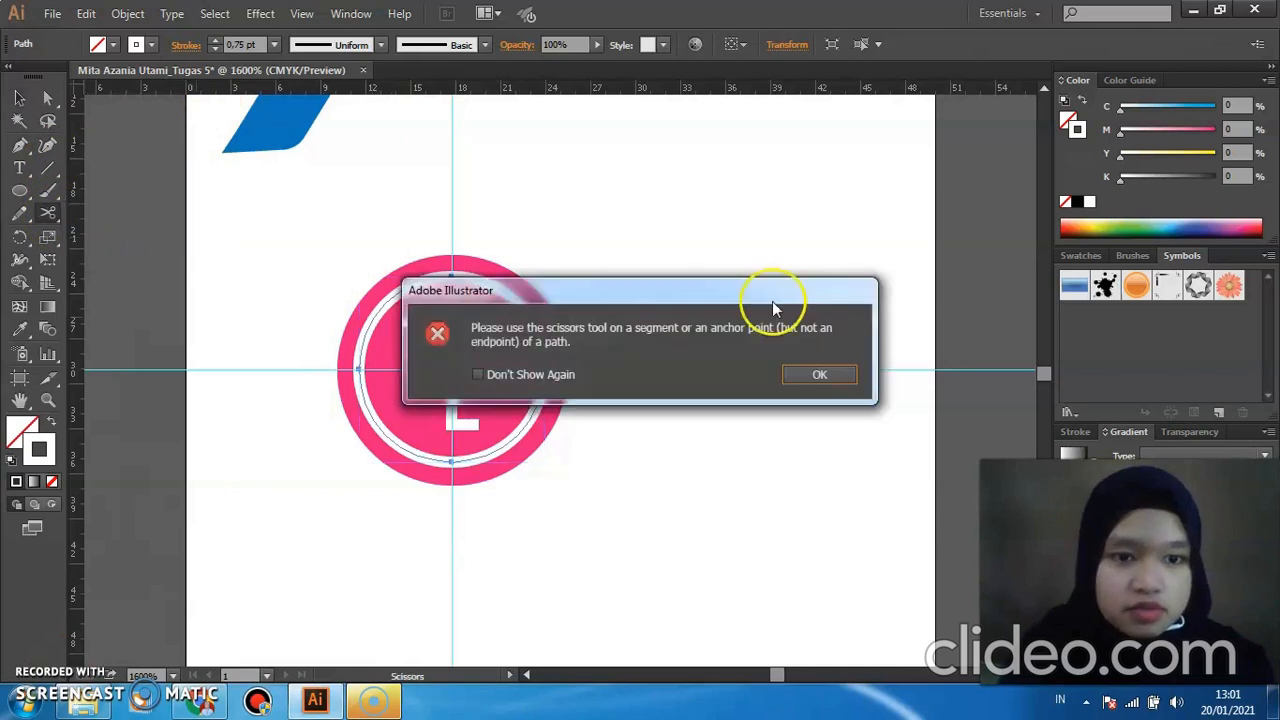
pyautogui.click(807, 373)
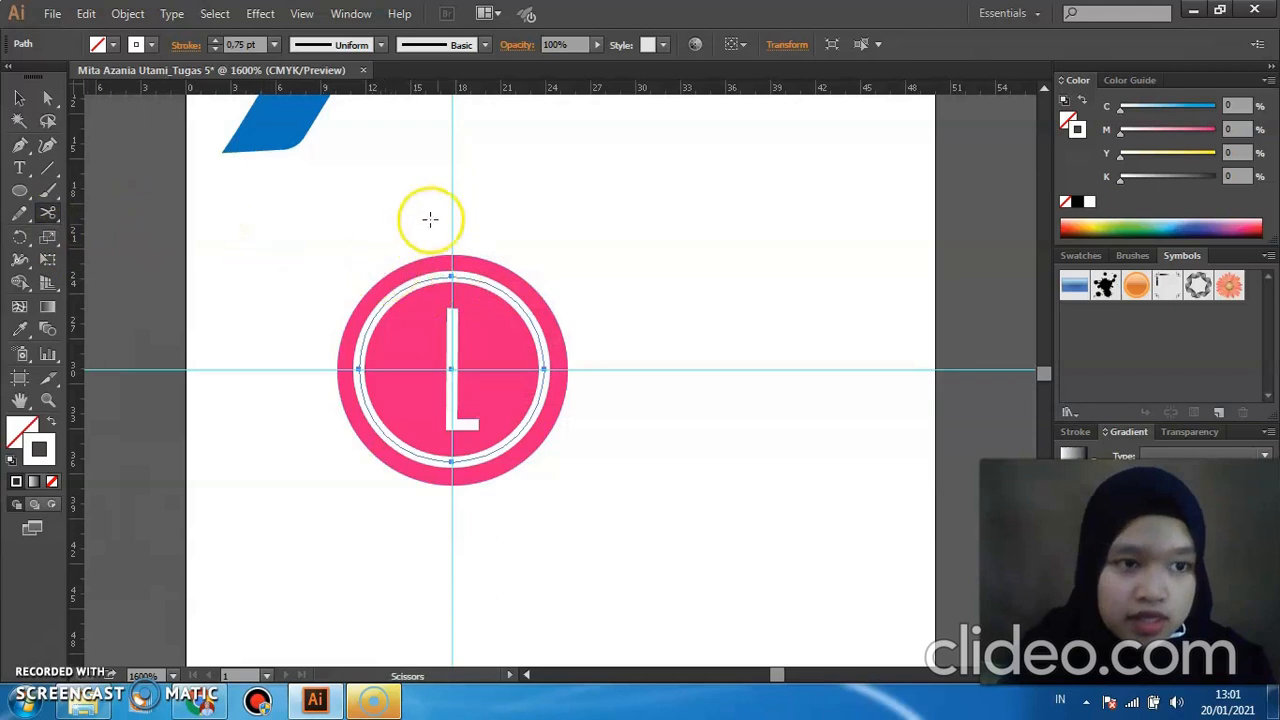
pyautogui.click(452, 275)
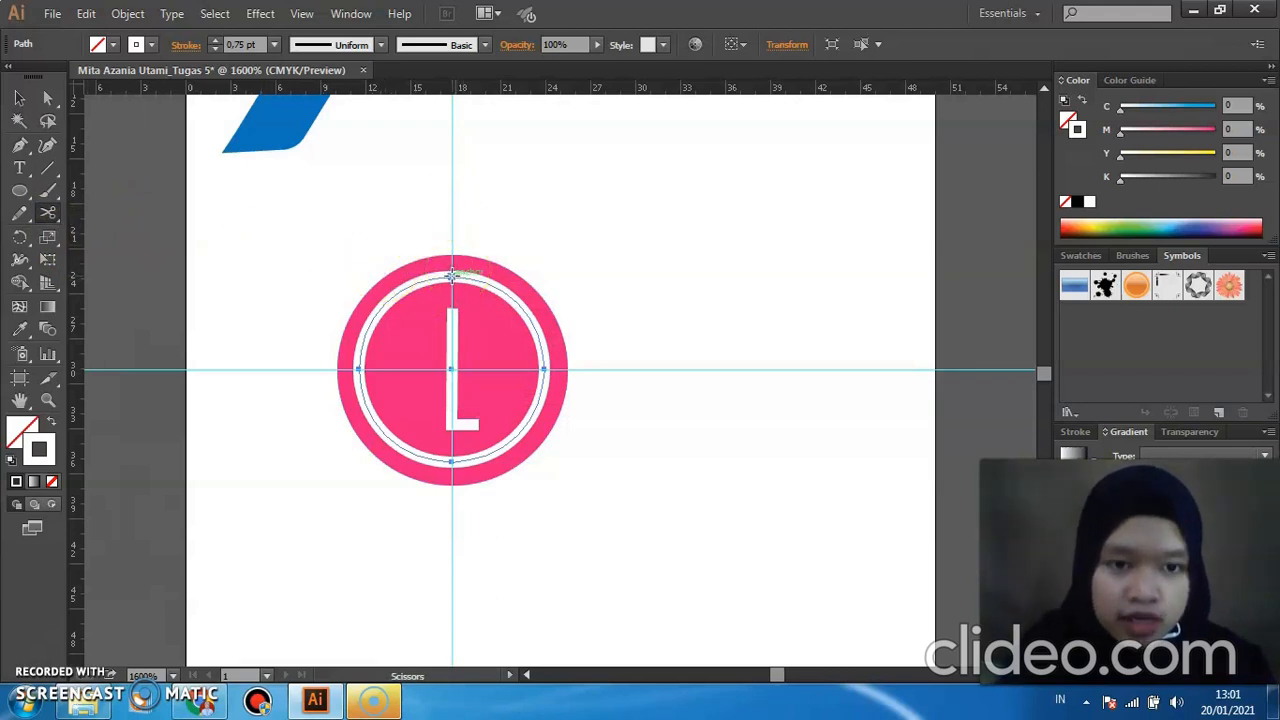
pyautogui.click(452, 275)
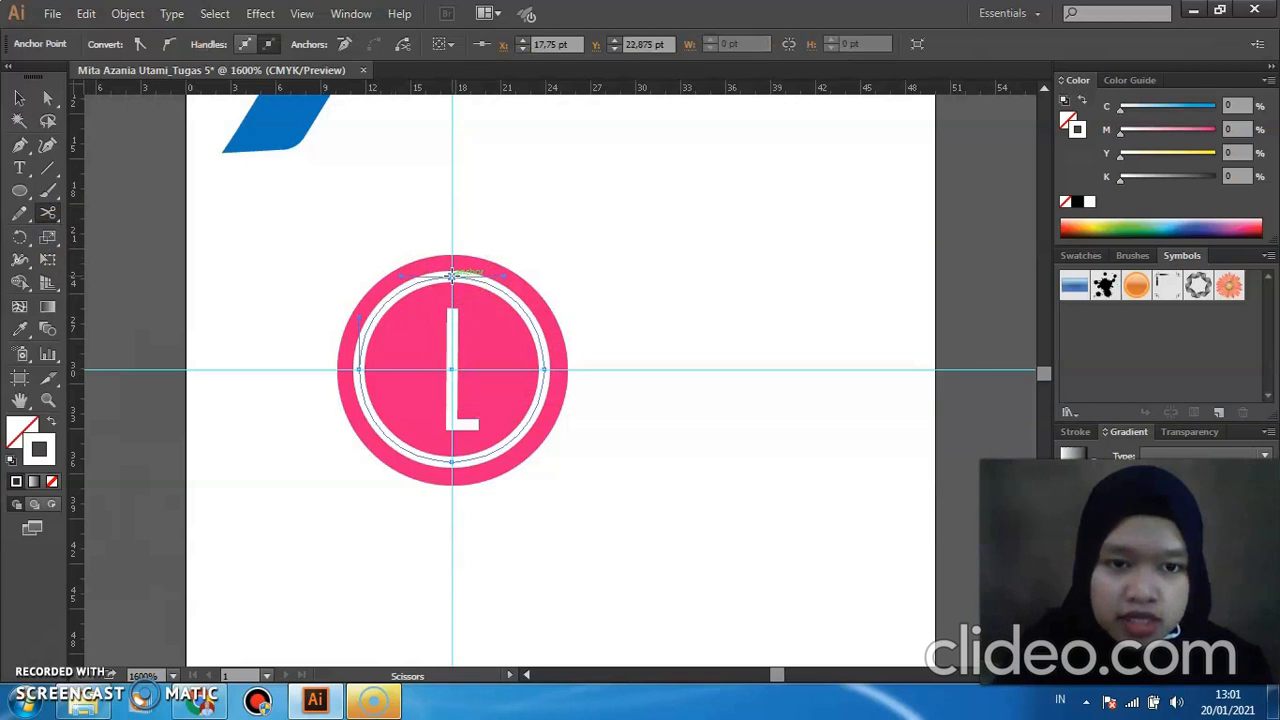
pyautogui.click(544, 369)
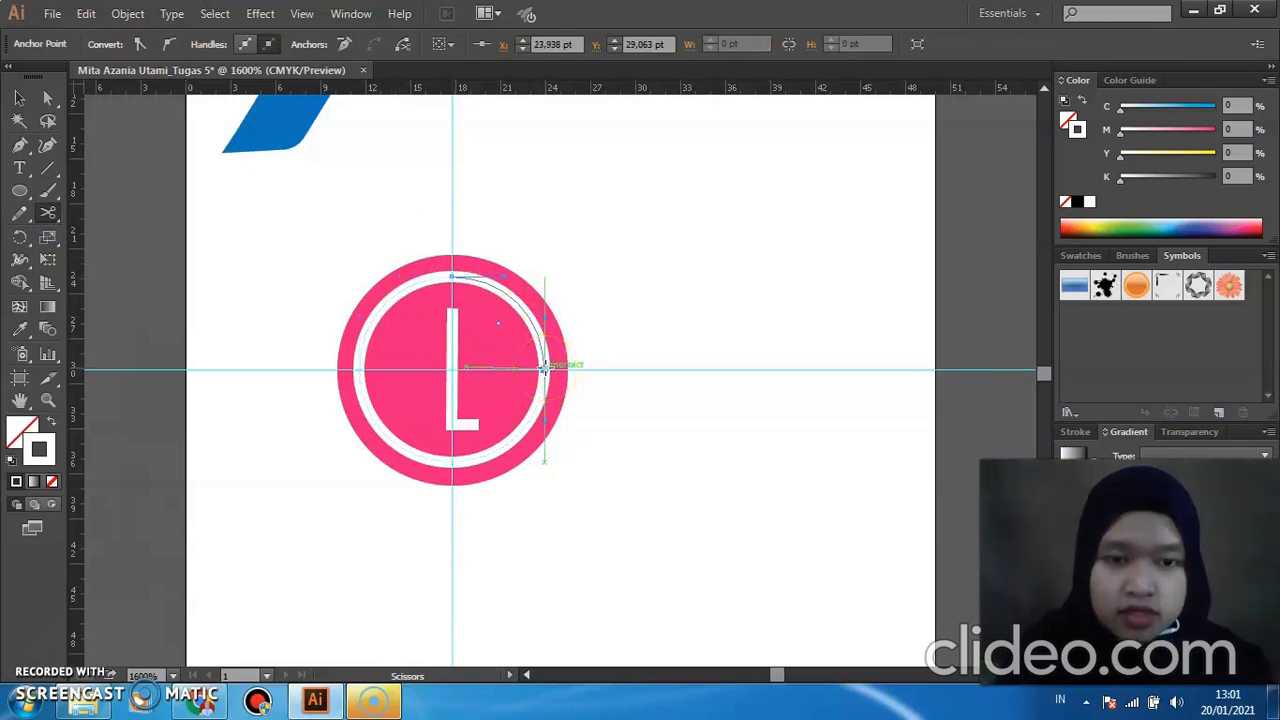
# Delete the upper-right quarter arc of the white ring.
pyautogui.click(22, 98)
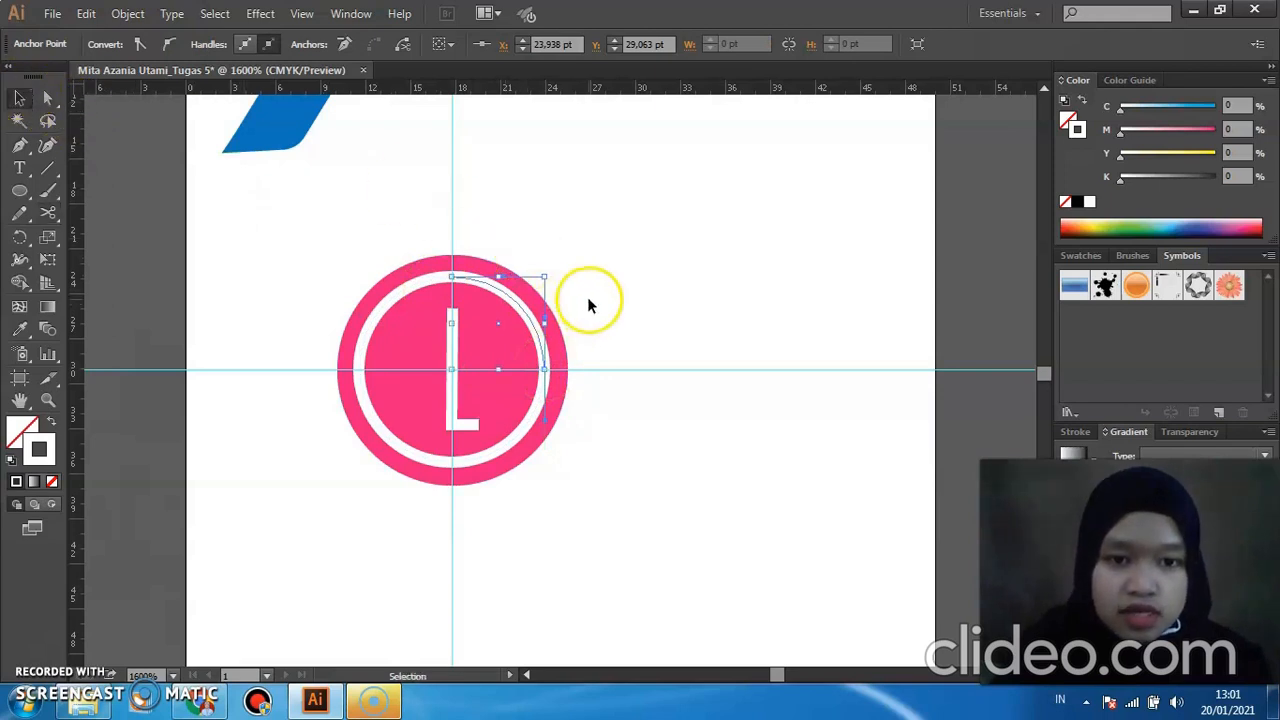
pyautogui.click(587, 297)
pyautogui.click(543, 312)
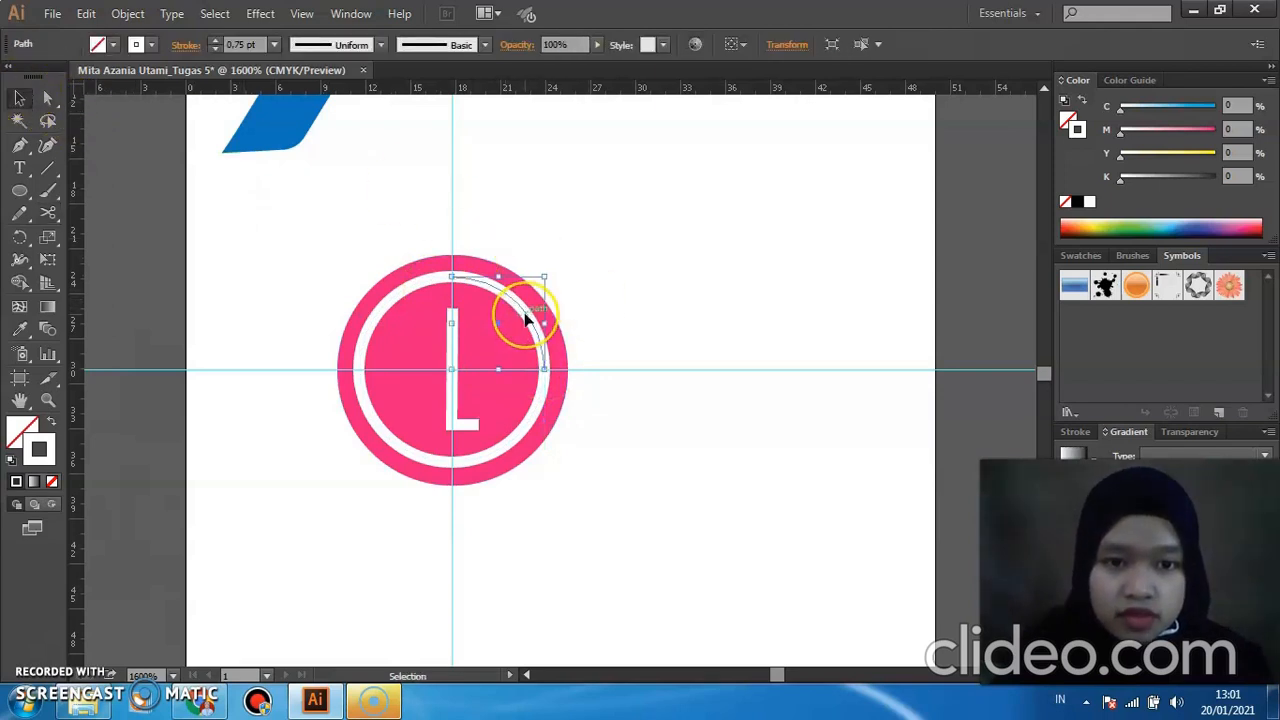
pyautogui.press('Delete')
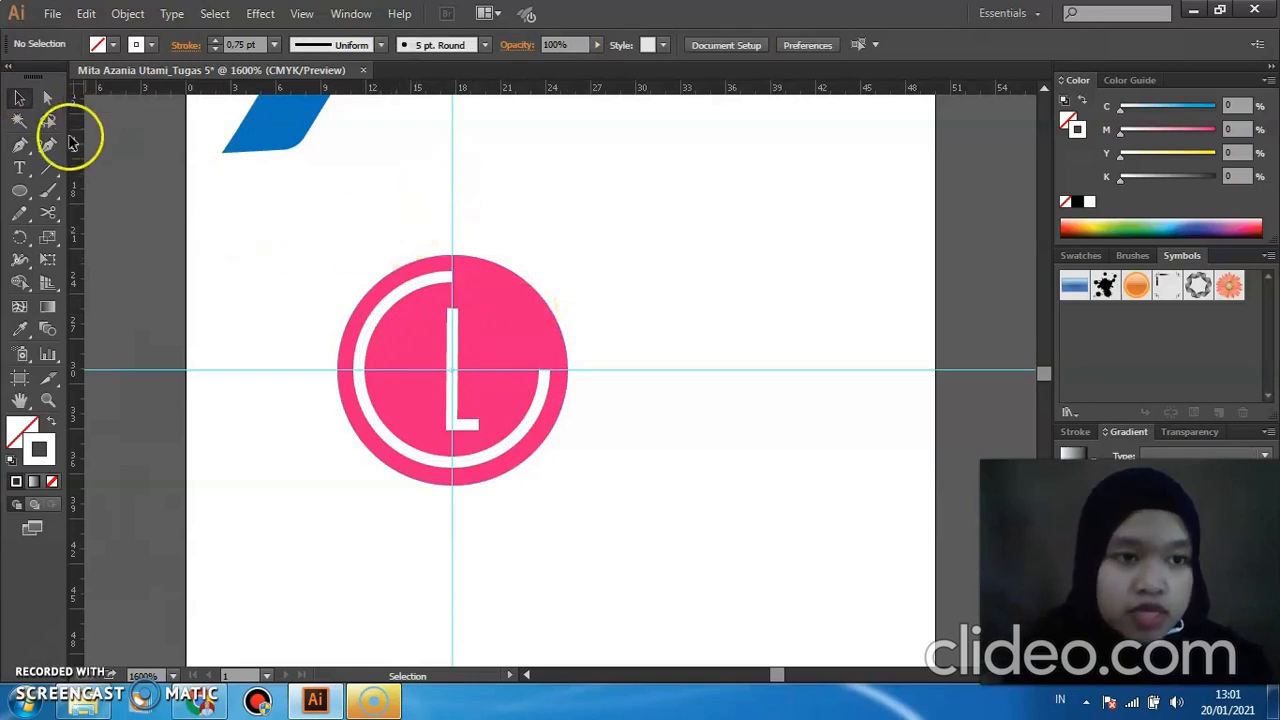
# Extend the open ring's right end with the Pen tool by a straight segment about 4.4 pt inward along the horizontal guide, forming a G.
pyautogui.click(22, 151)
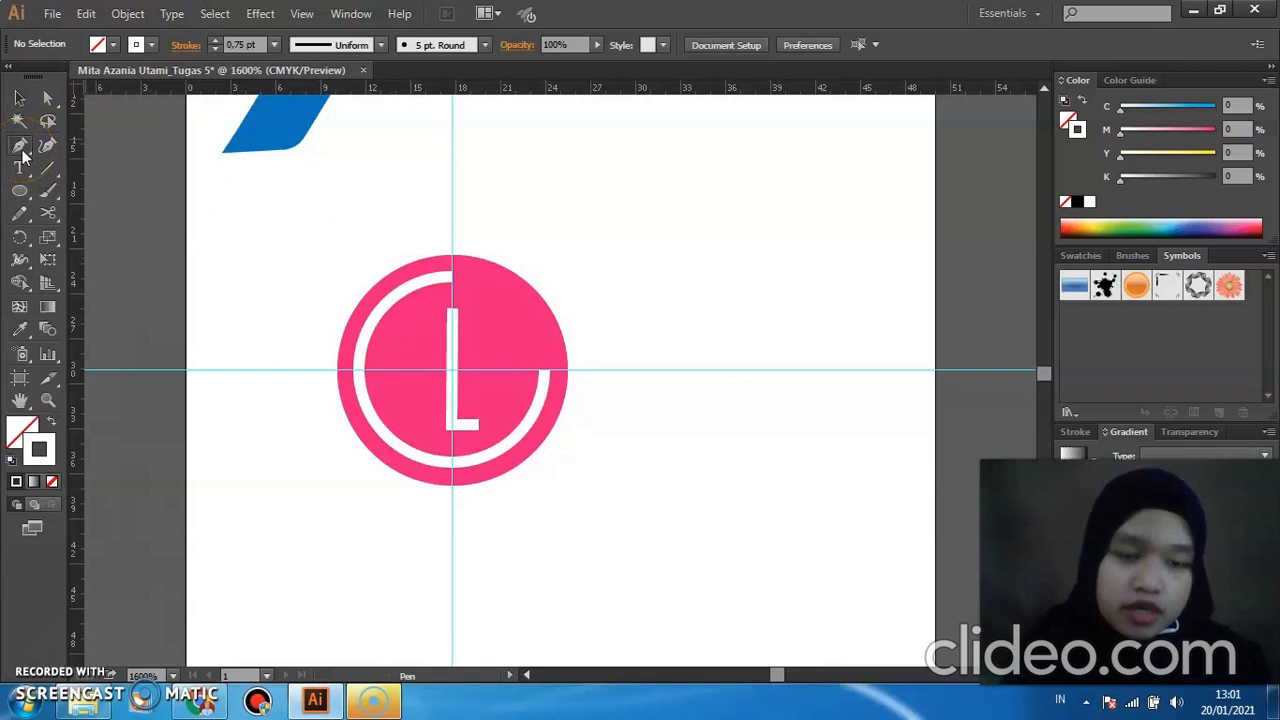
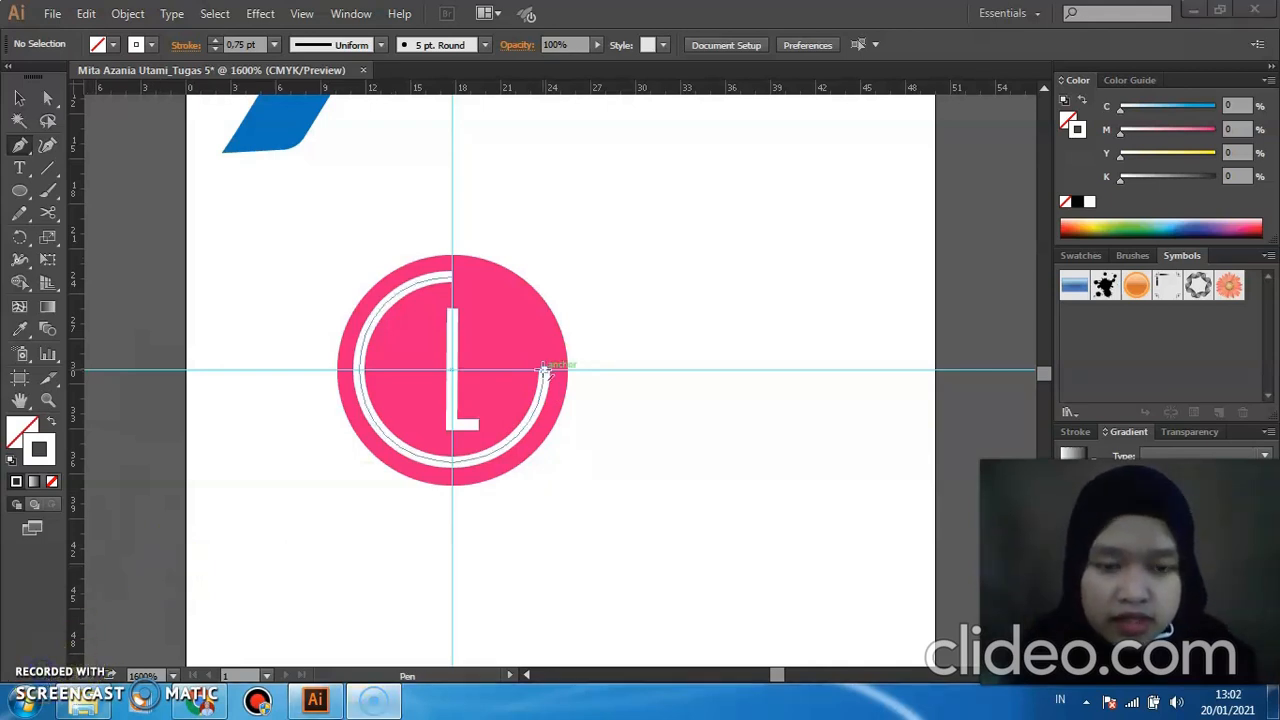
pyautogui.moveTo(541, 370); pyautogui.dragTo(479, 370)
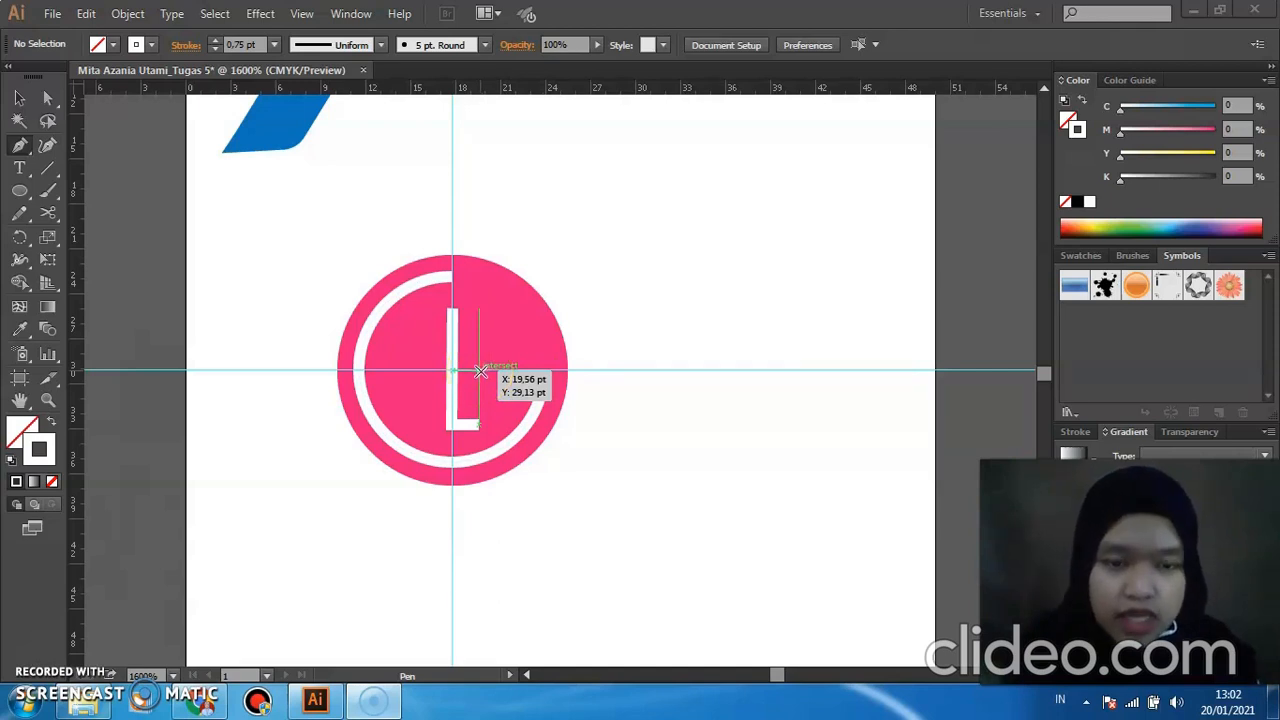
pyautogui.moveTo(480, 371); pyautogui.dragTo(481, 370)
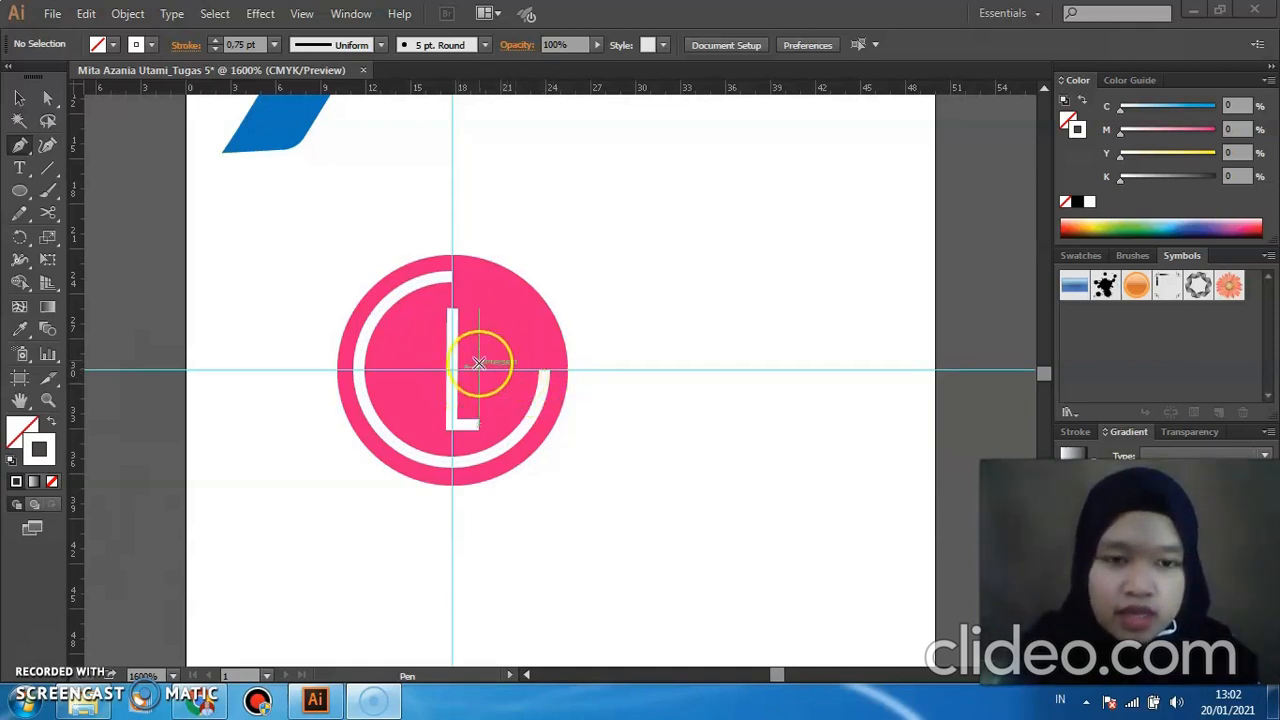
pyautogui.click(541, 372)
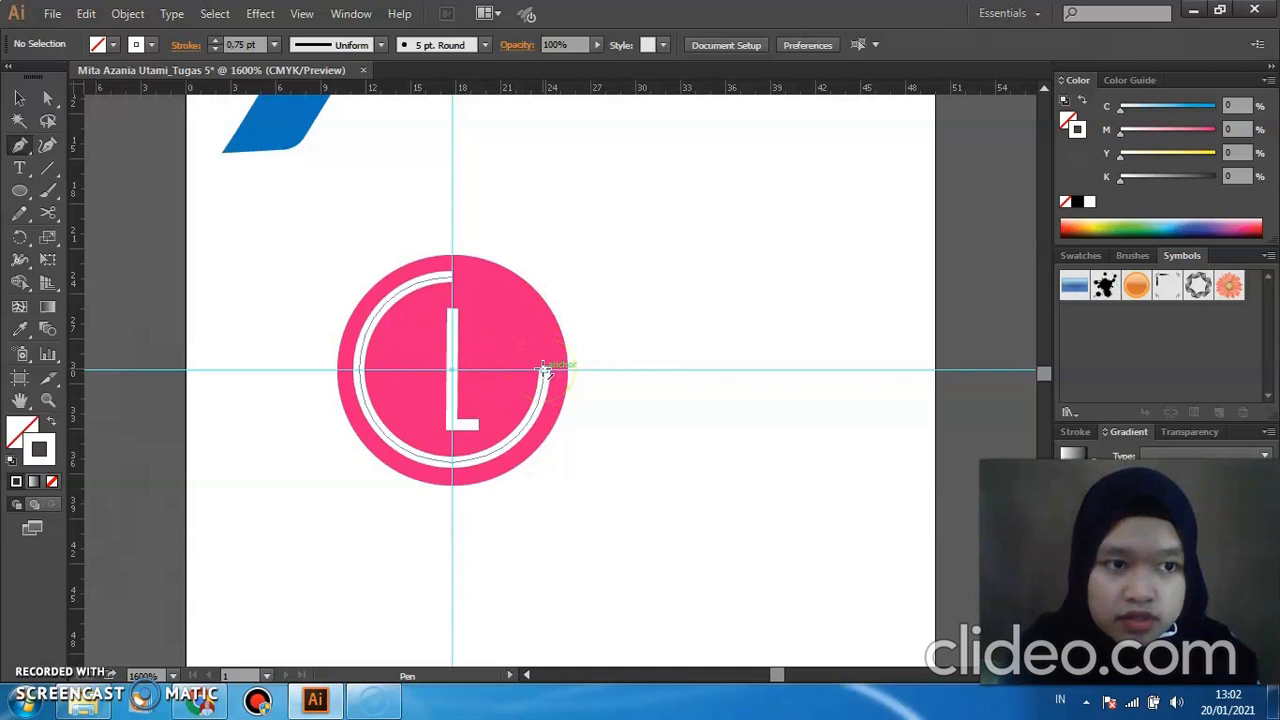
pyautogui.moveTo(545, 370); pyautogui.dragTo(480, 371)
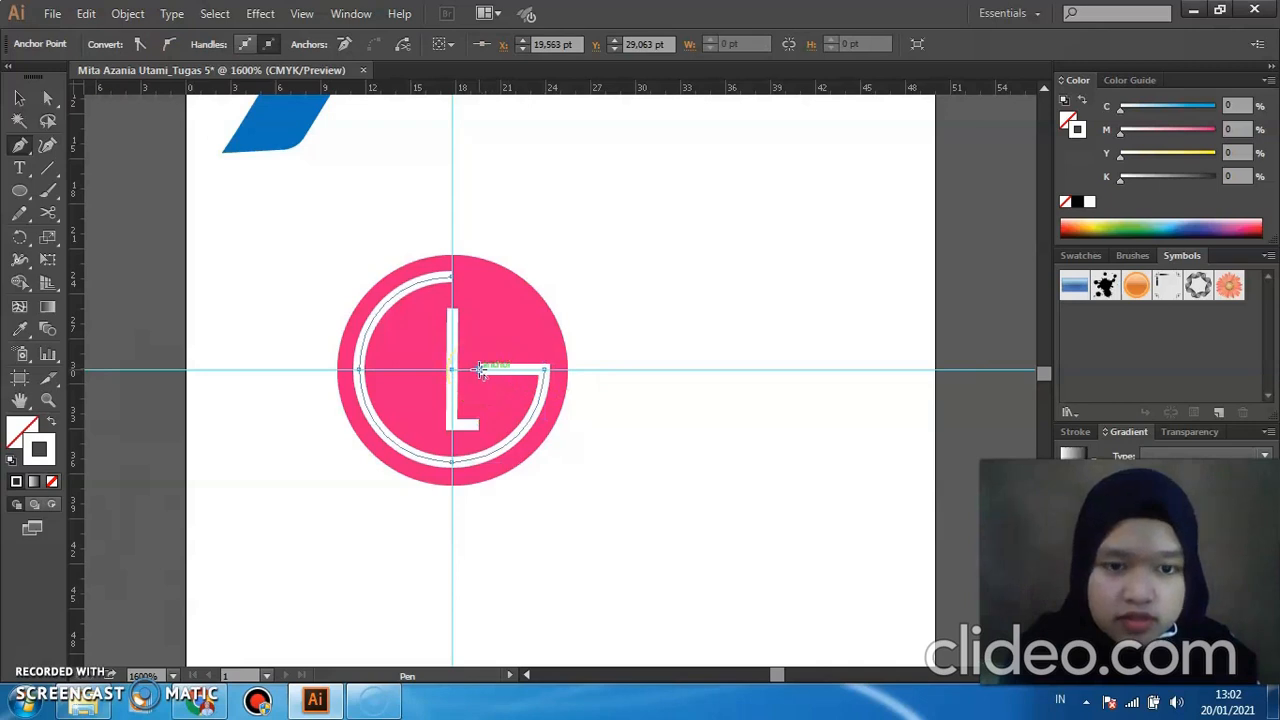
pyautogui.click(22, 101)
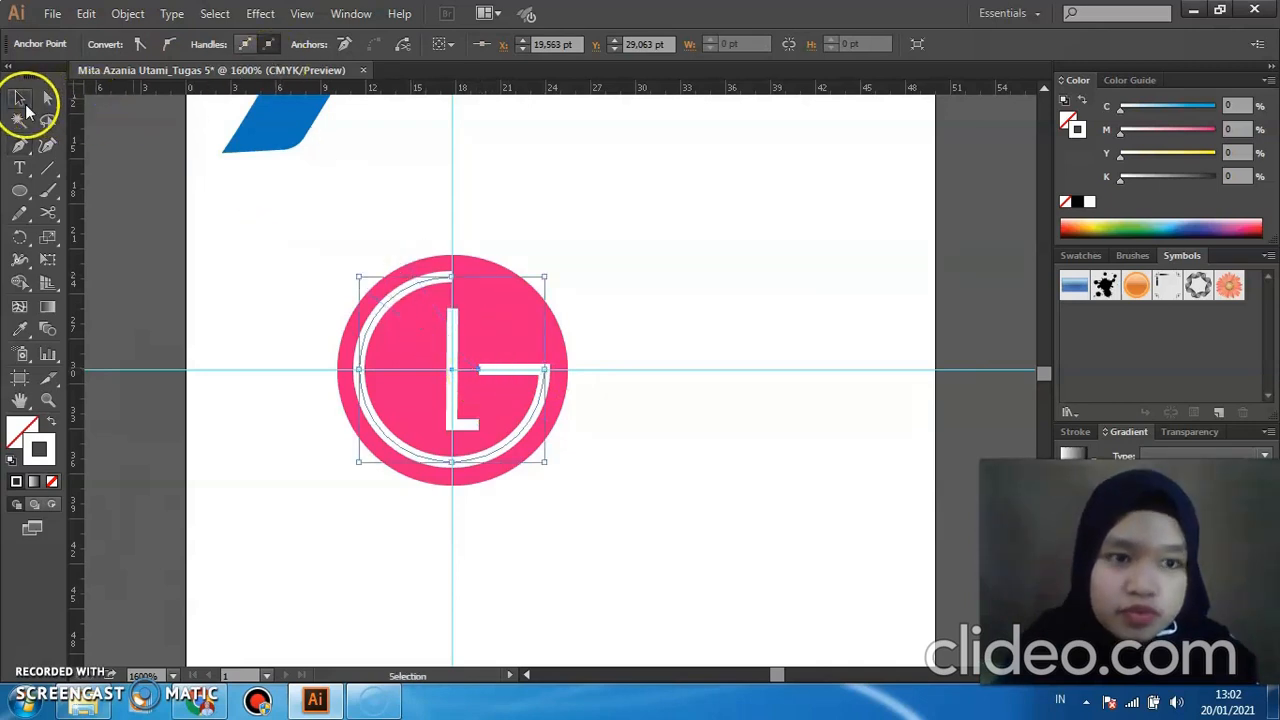
pyautogui.click(650, 386)
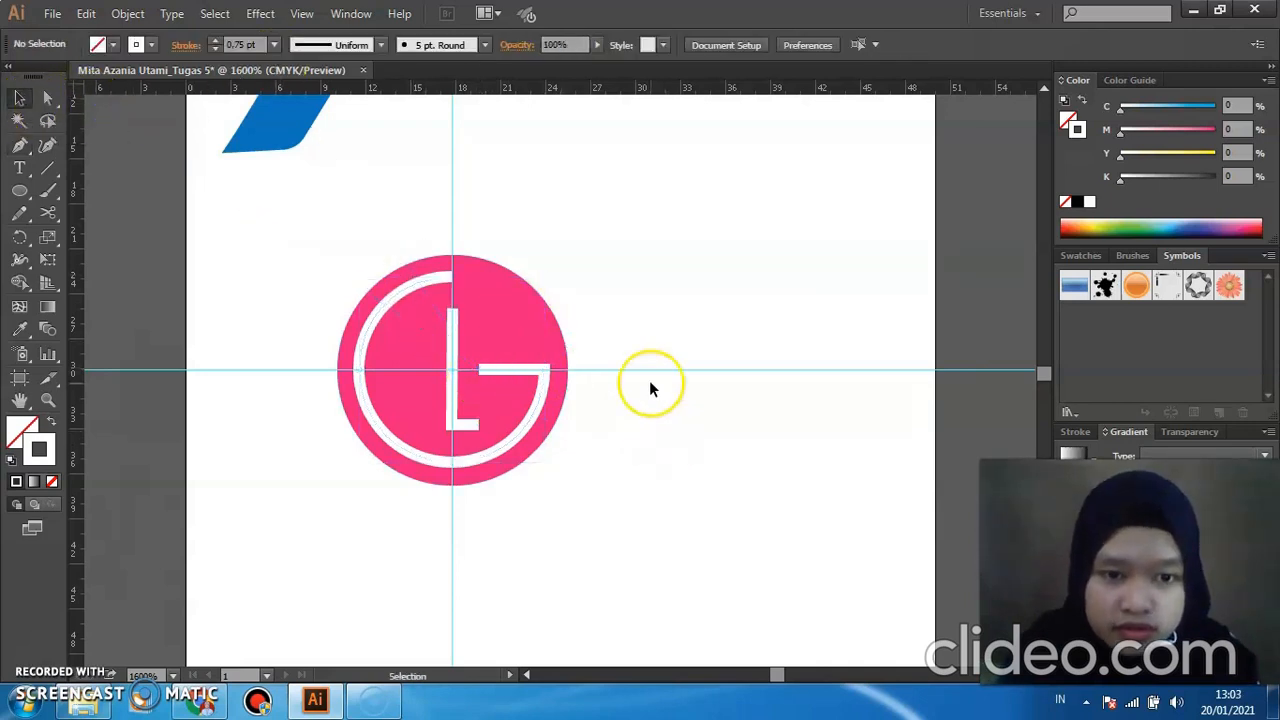
pyautogui.click(513, 377)
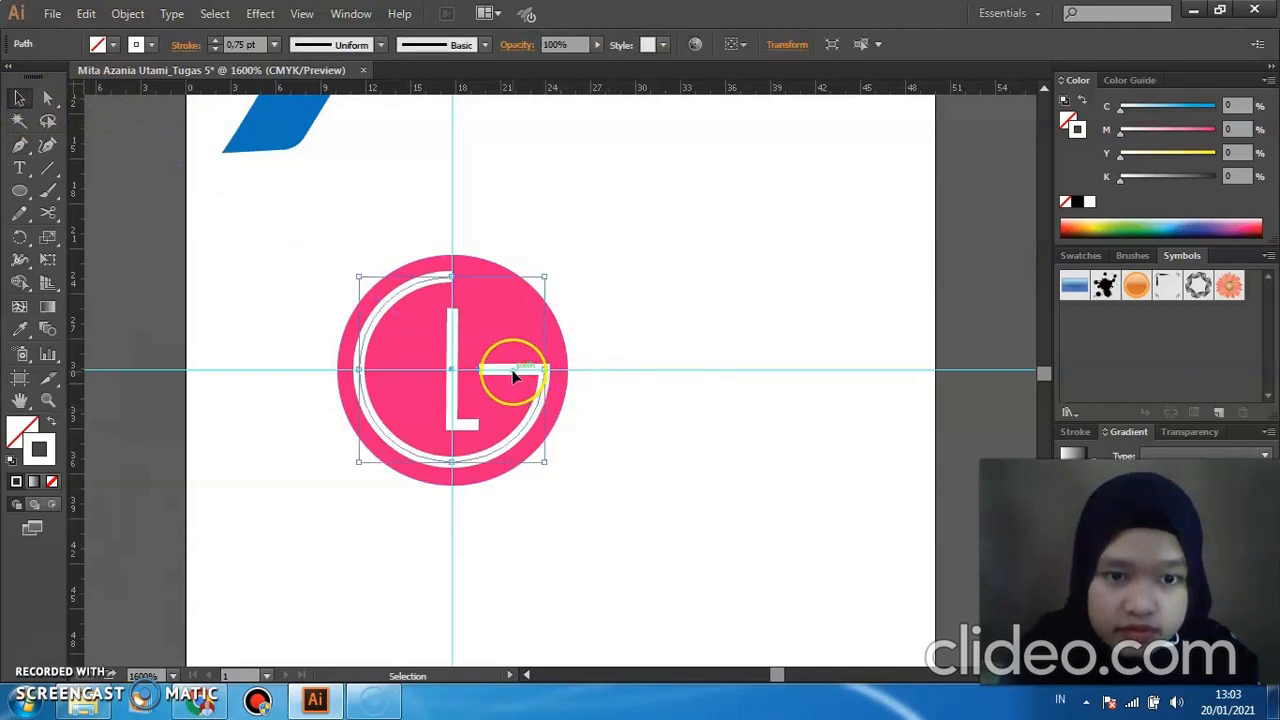
# Draw a small circle about 1.6 pt wide inside the ring, beside the L's upper end, and swap its colours to white fill without stroke.
pyautogui.click(618, 341)
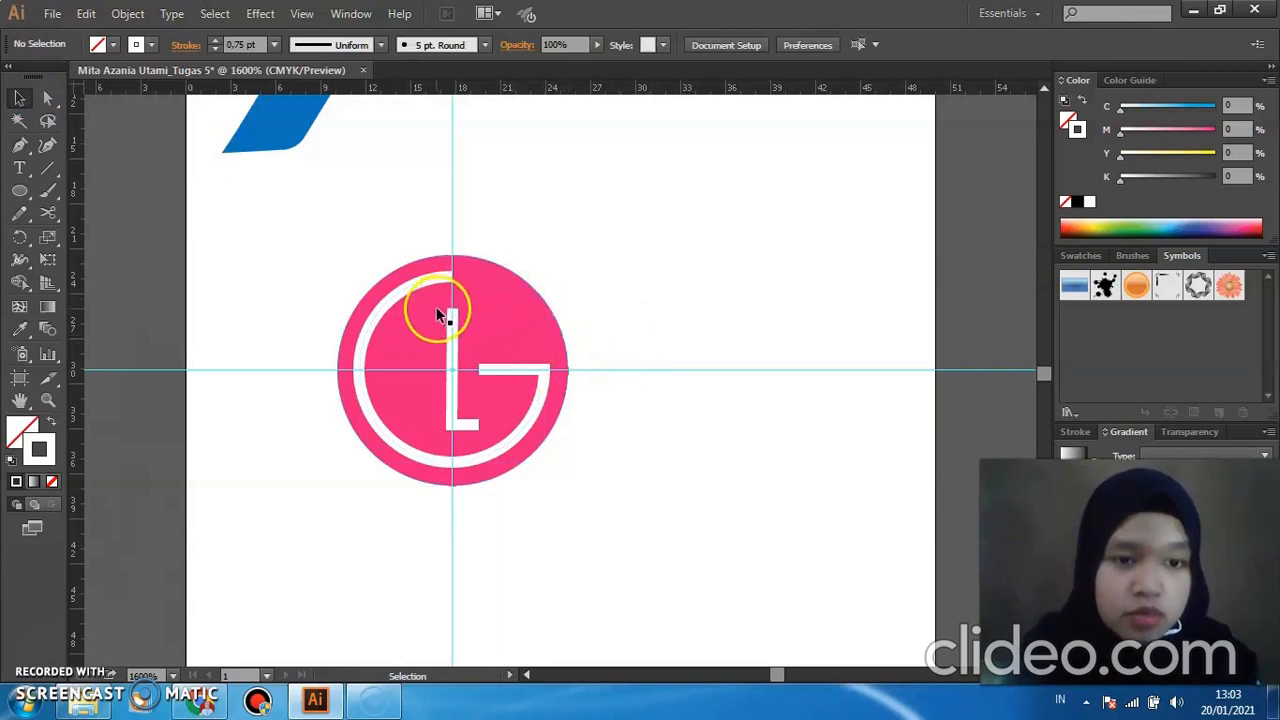
pyautogui.click(19, 190)
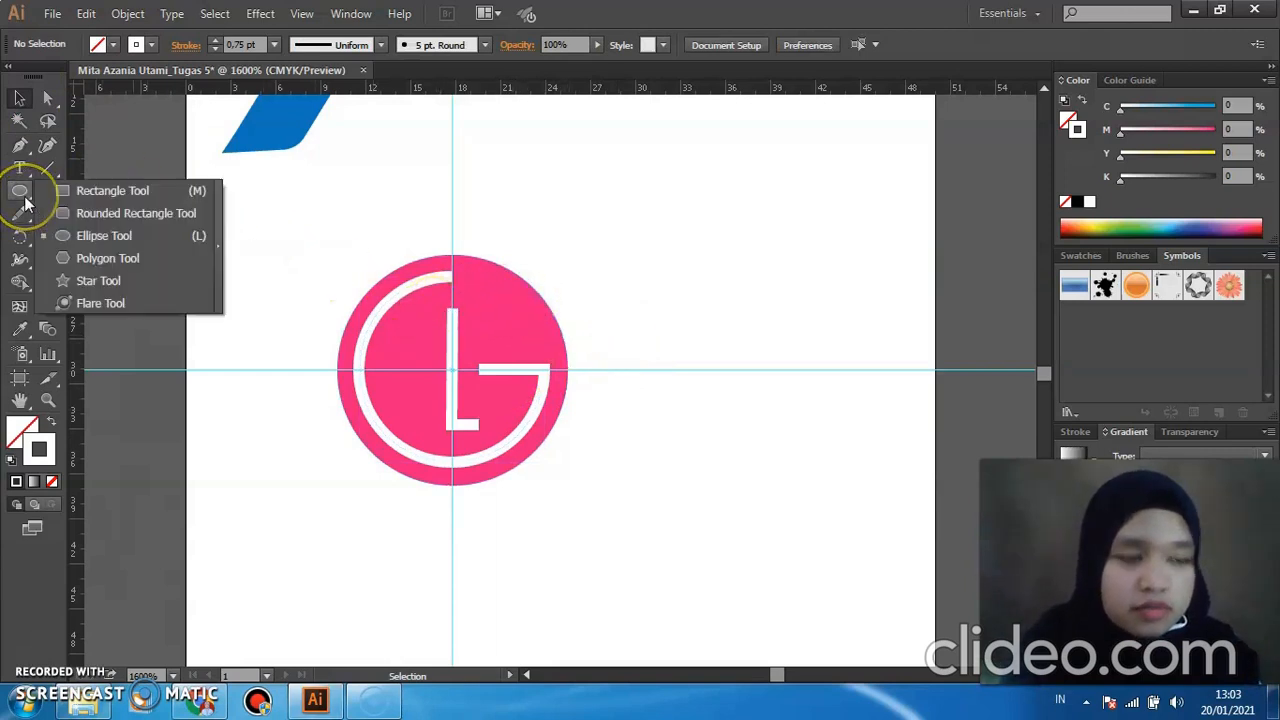
pyautogui.click(70, 235)
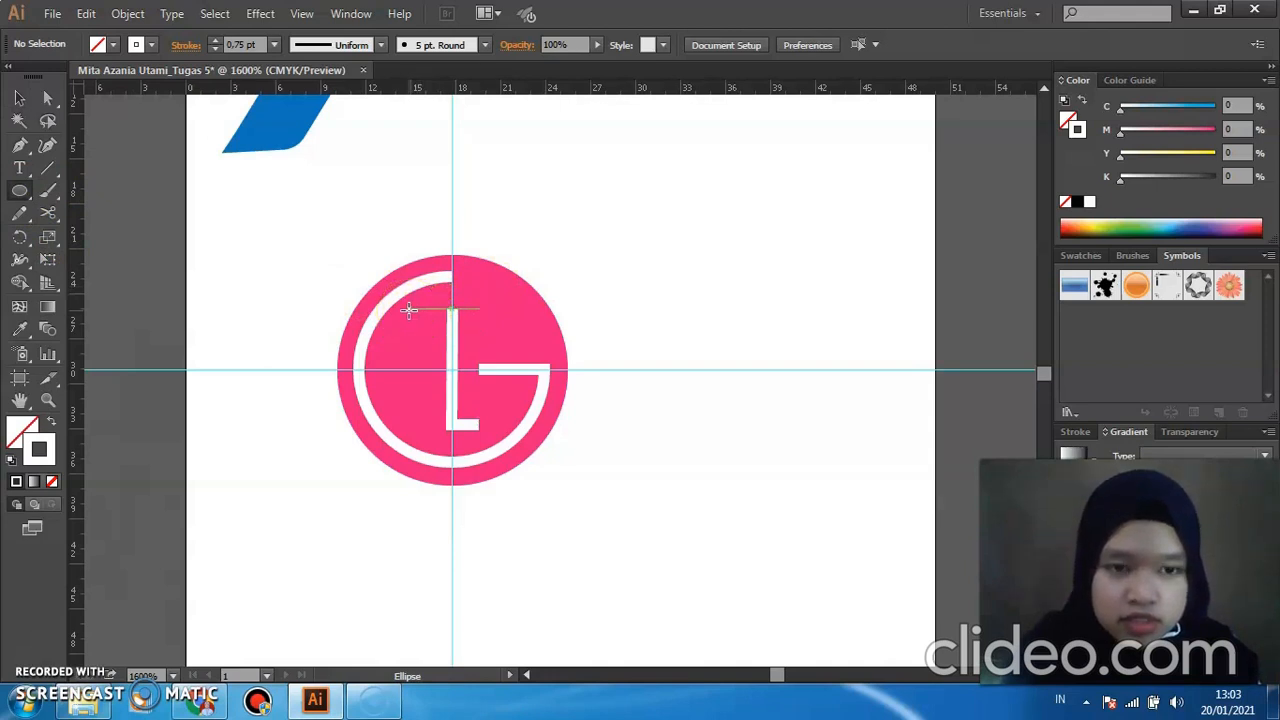
pyautogui.moveTo(409, 310); pyautogui.dragTo(433, 332)
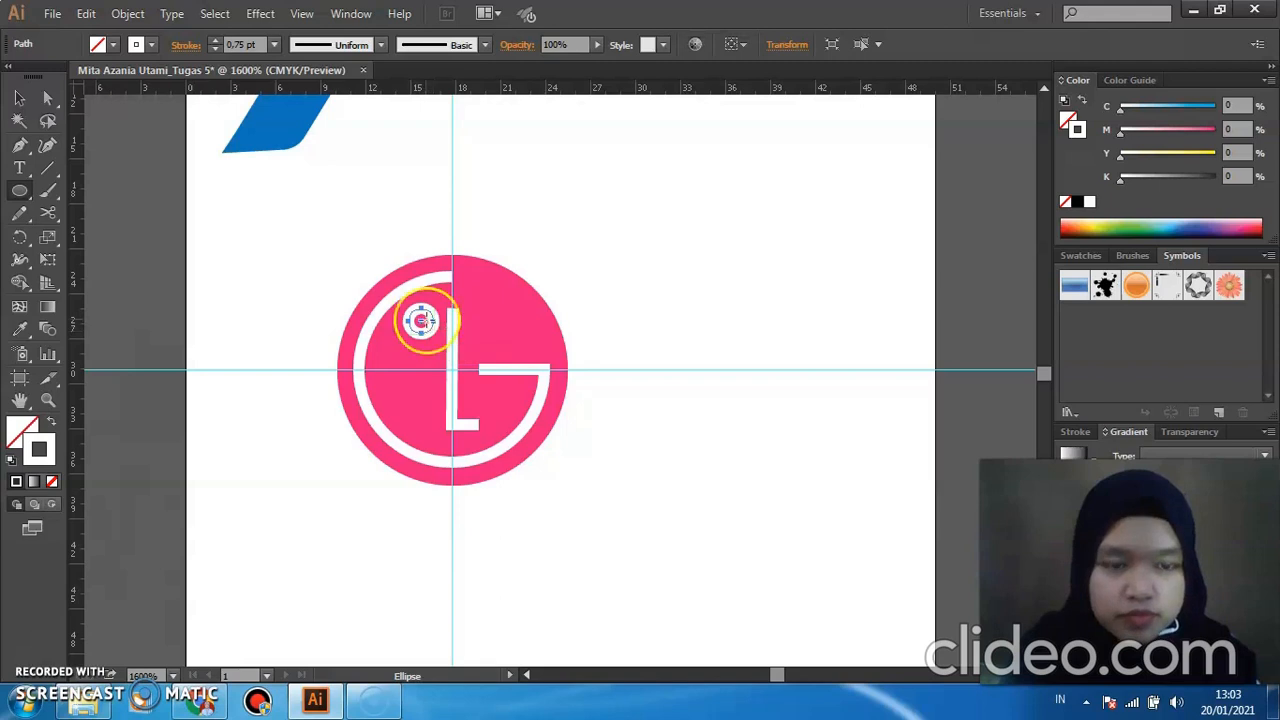
pyautogui.click(51, 424)
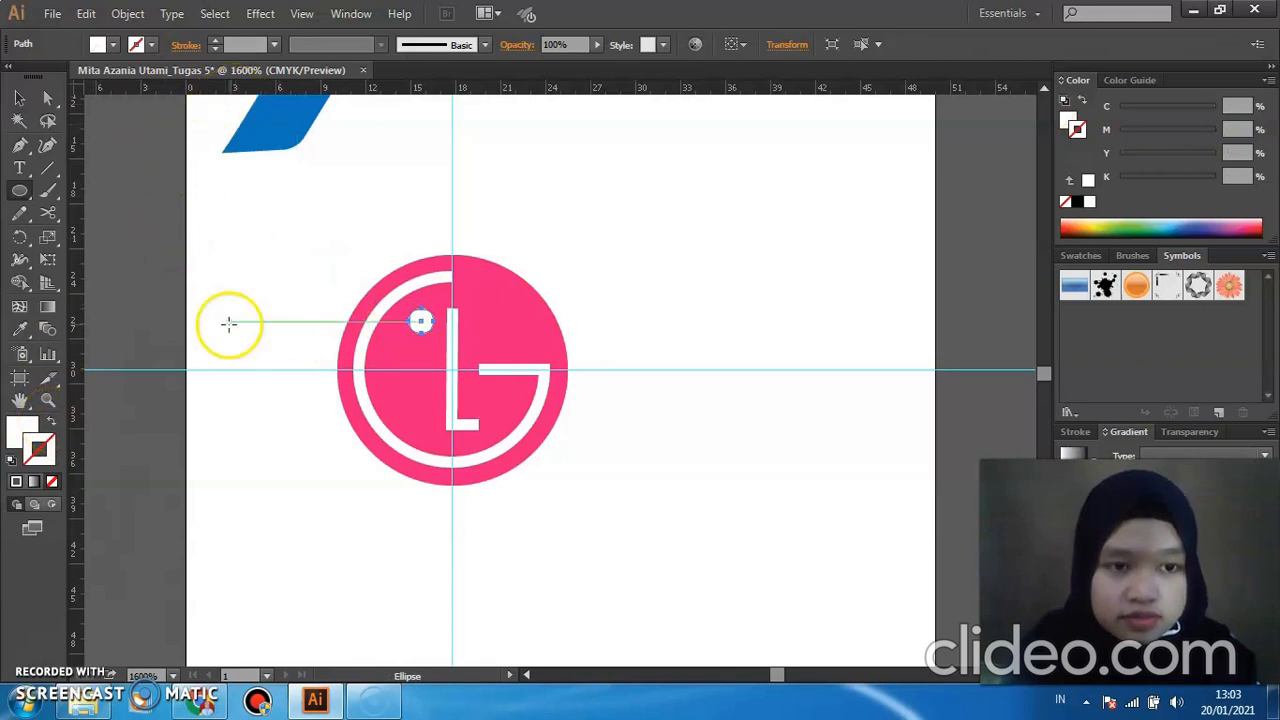
pyautogui.click(19, 98)
pyautogui.click(243, 233)
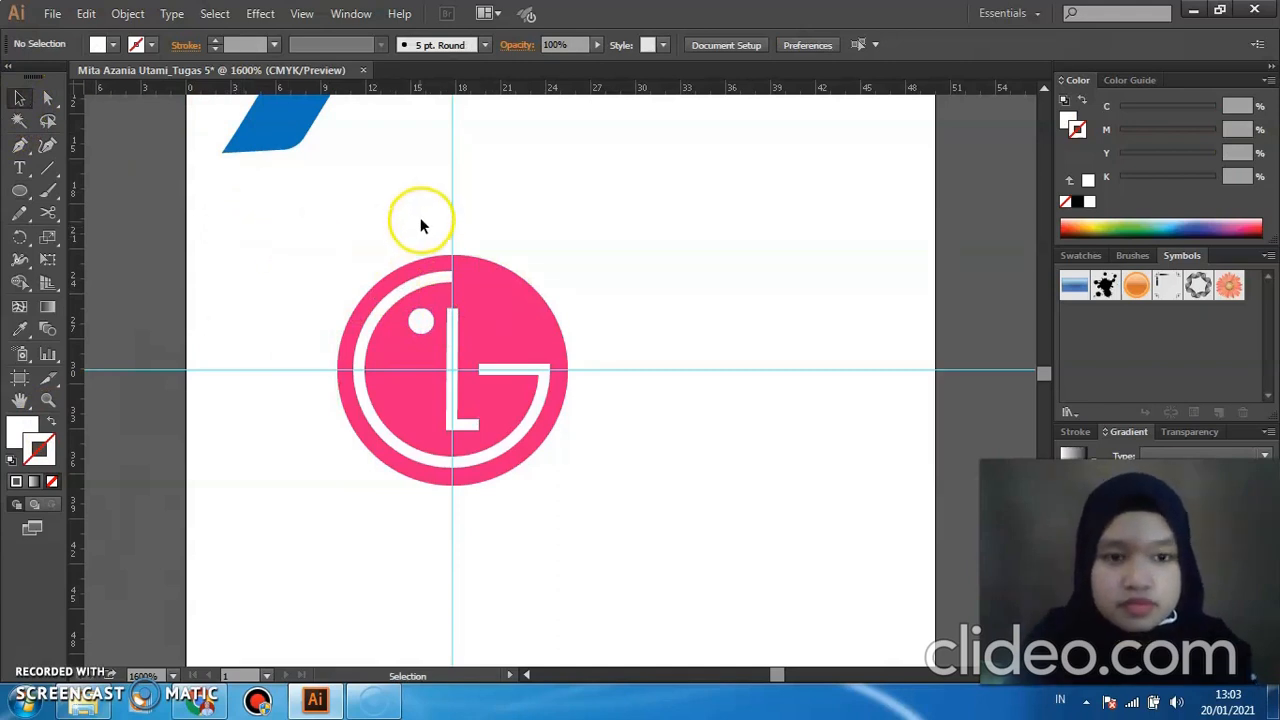
# Delete the vertical and horizontal guides crossing the pink circle.
pyautogui.click(452, 200)
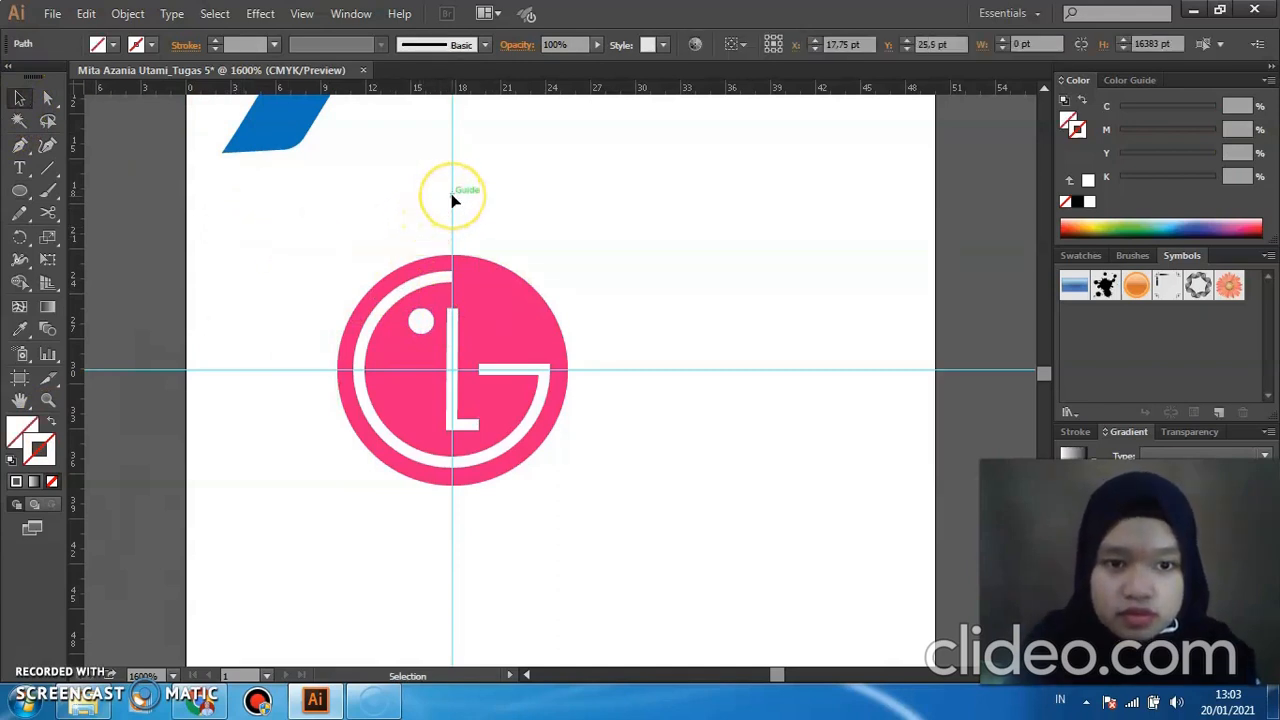
pyautogui.press('Delete')
pyautogui.click(586, 336)
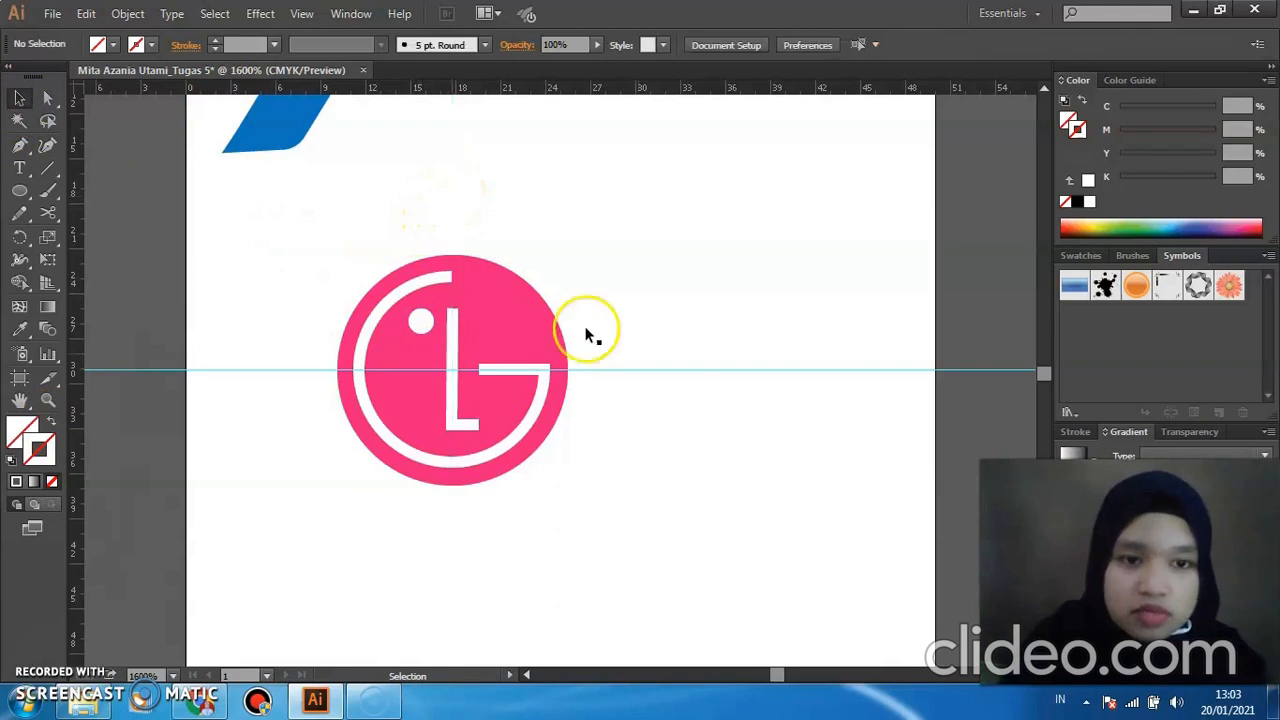
pyautogui.click(667, 372)
pyautogui.click(667, 370)
pyautogui.press('Delete')
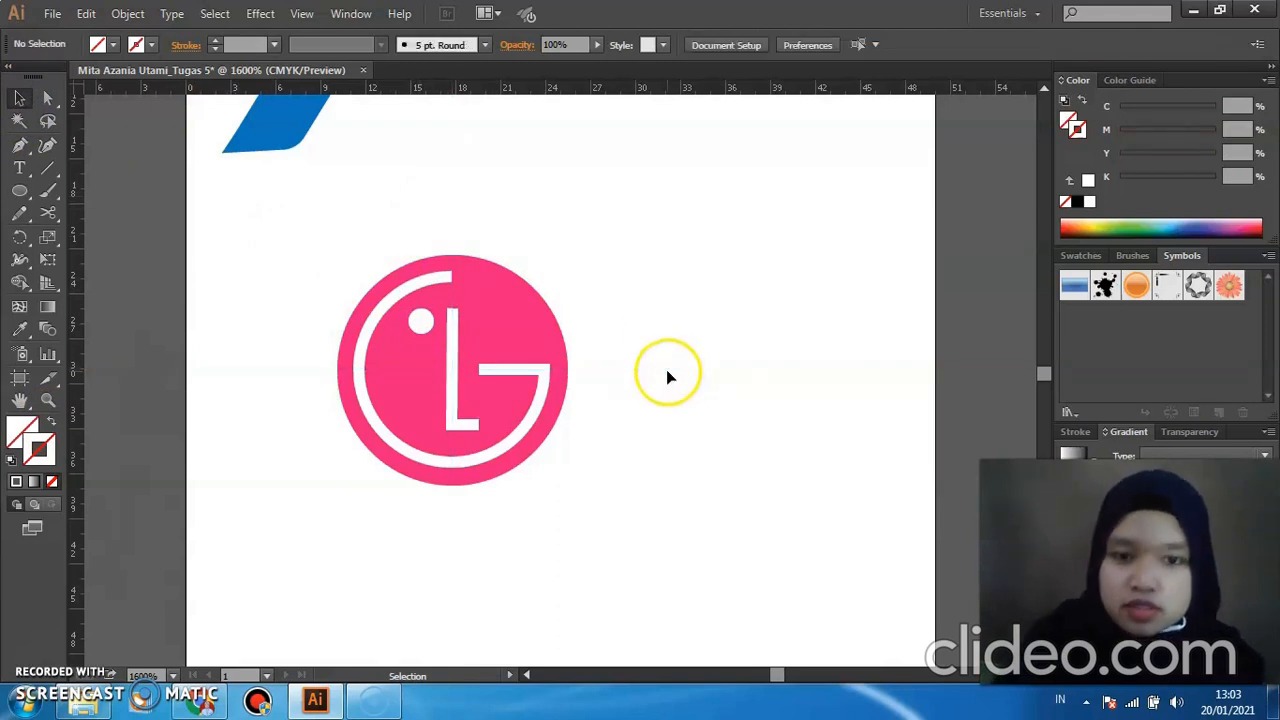
# Group all parts of the pink LG logo into one object.
pyautogui.moveTo(259, 239); pyautogui.dragTo(545, 455)
pyautogui.rightClick(538, 444)
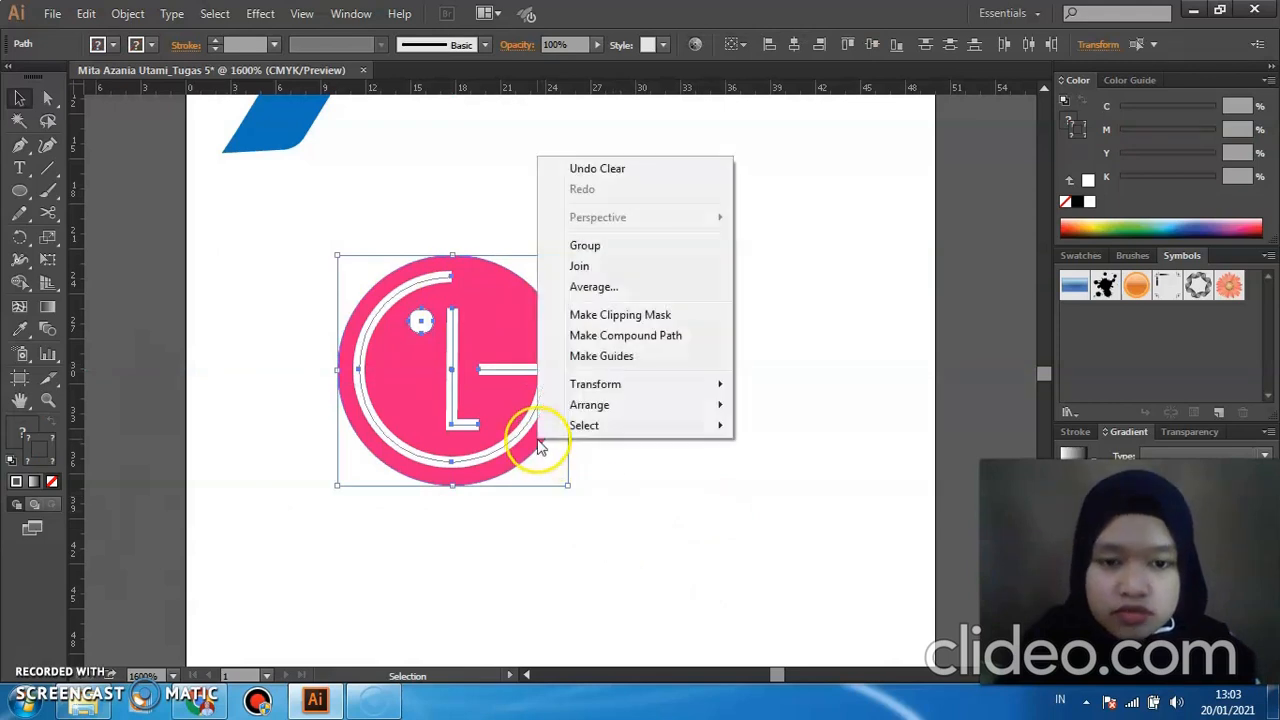
pyautogui.click(619, 250)
pyautogui.click(608, 365)
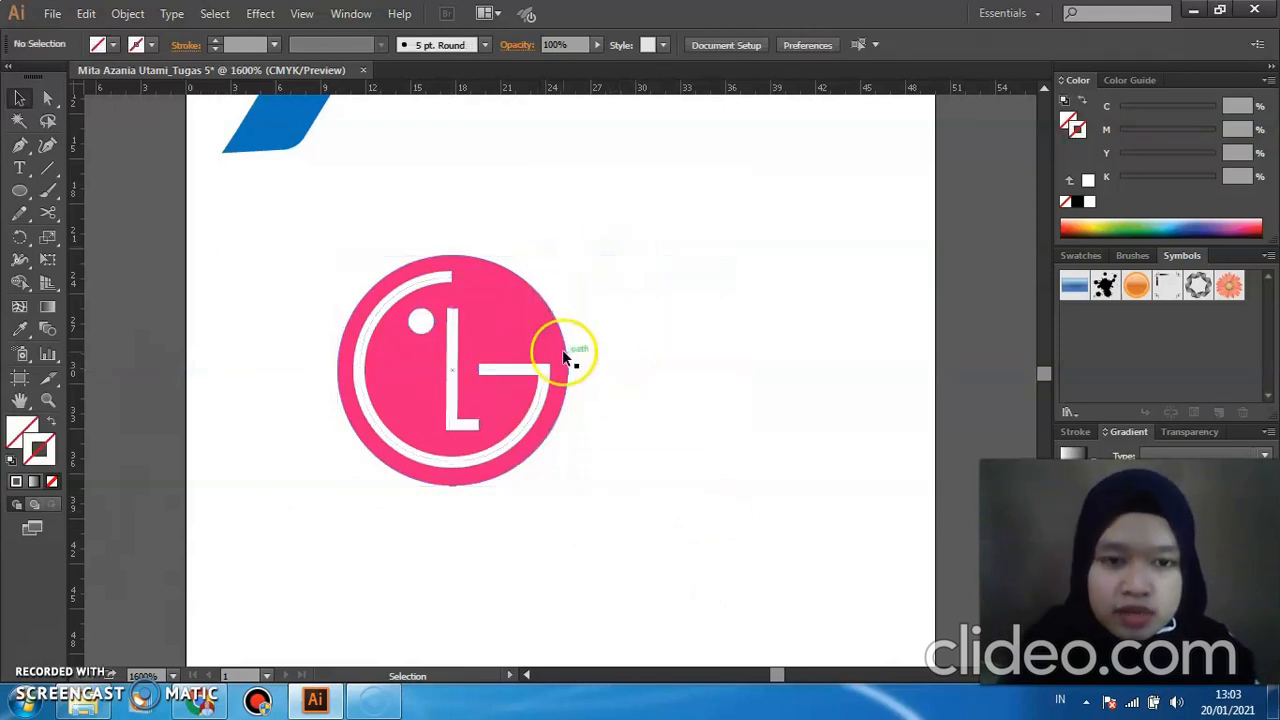
# Enlarge the grouped LG logo proportionally to about 20 pt wide from its lower-left corner.
pyautogui.click(546, 342)
pyautogui.moveTo(568, 257); pyautogui.dragTo(698, 186)
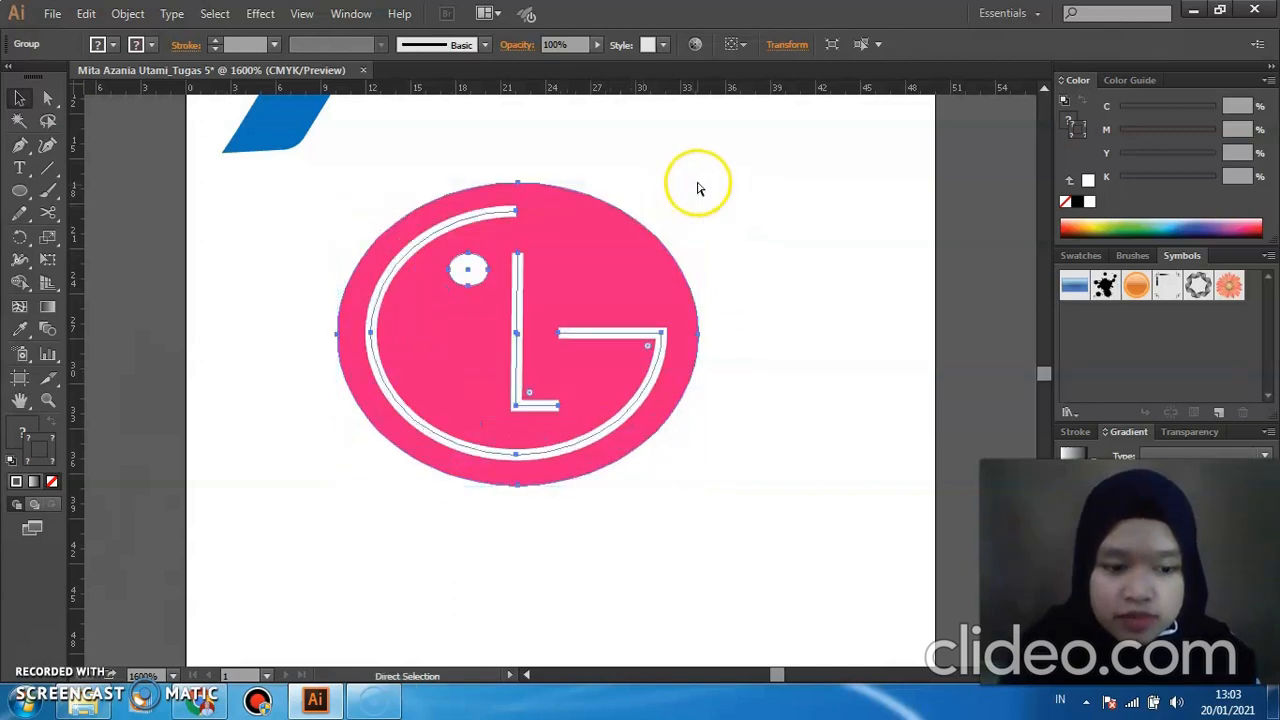
pyautogui.hotkey('ctrl', 'z')
pyautogui.moveTo(569, 257); pyautogui.dragTo(661, 188)
pyautogui.click(676, 404)
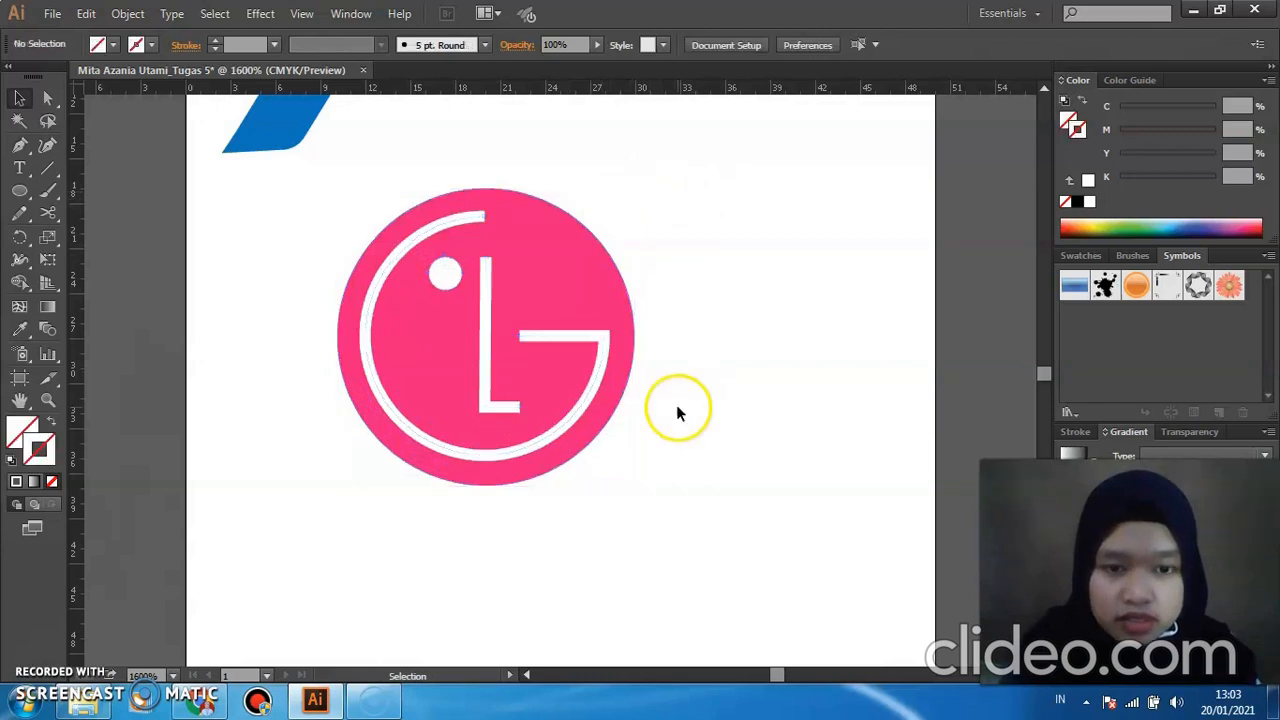
# Scale the grouped LG logo proportionally to about 16 pt wide and move it left, beneath the blue shape.
pyautogui.click(593, 424)
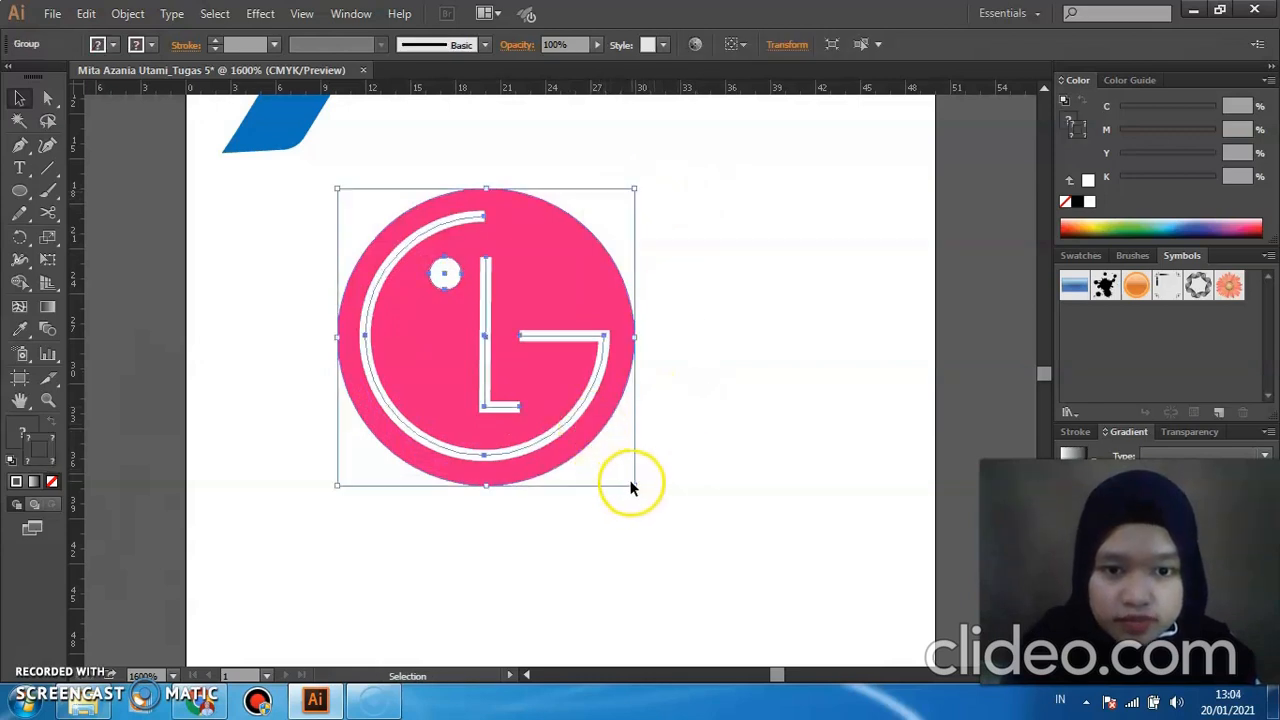
pyautogui.moveTo(634, 486); pyautogui.dragTo(538, 391)
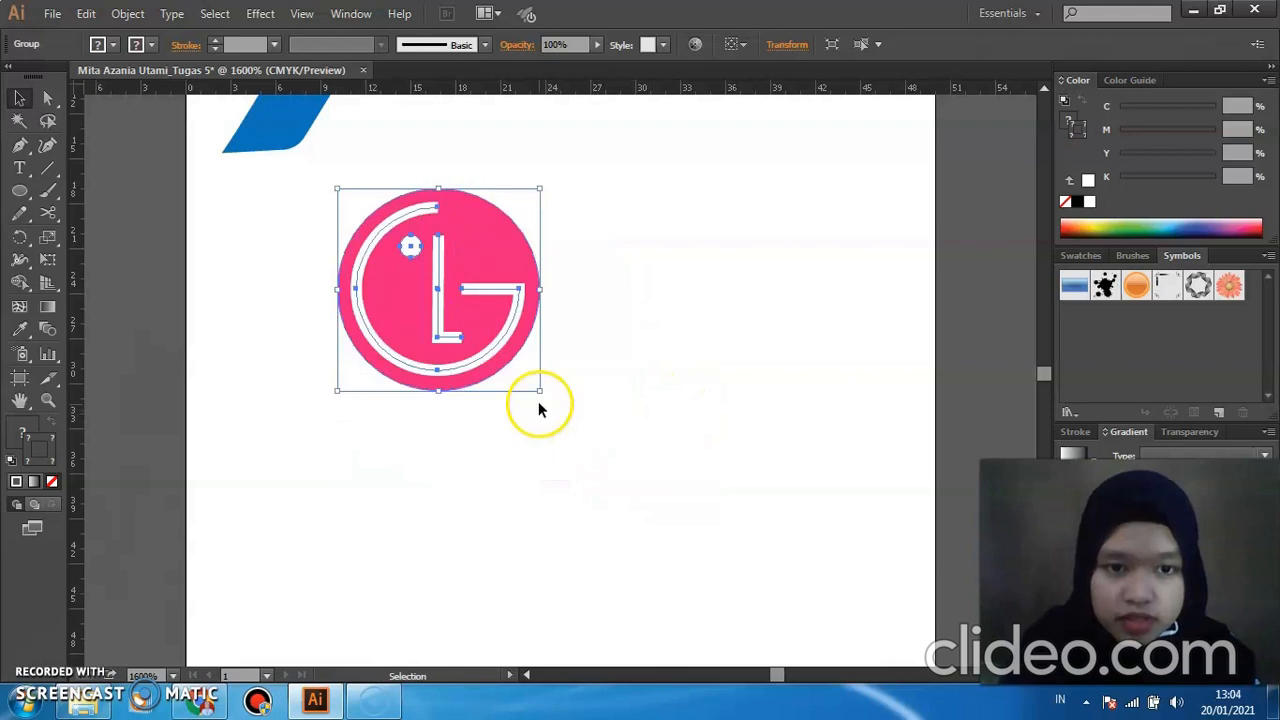
pyautogui.click(511, 426)
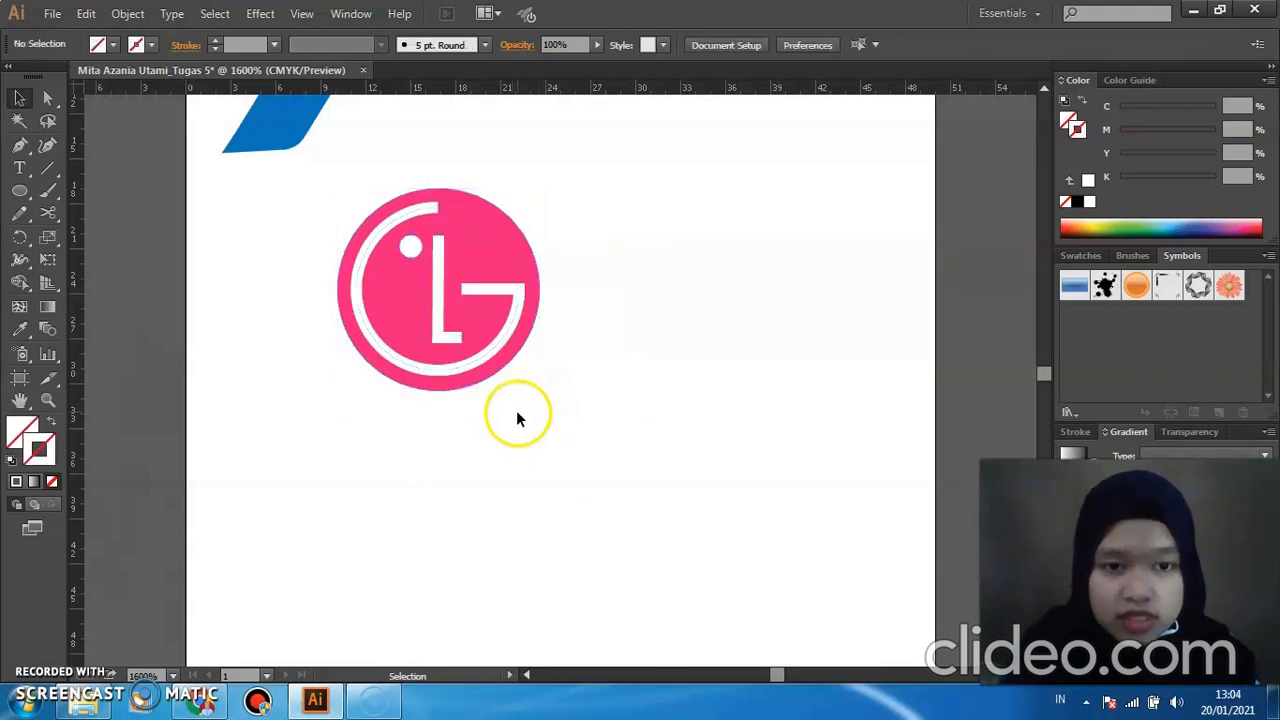
pyautogui.click(518, 350)
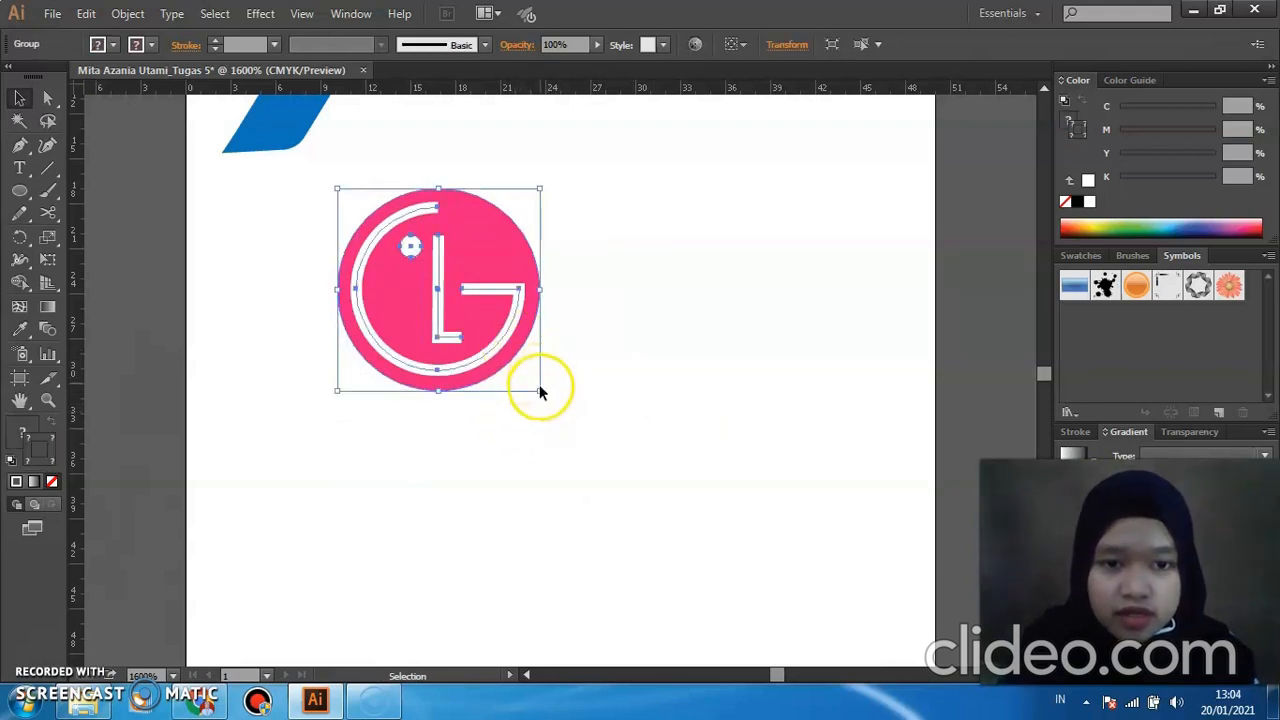
pyautogui.moveTo(538, 390); pyautogui.dragTo(578, 428)
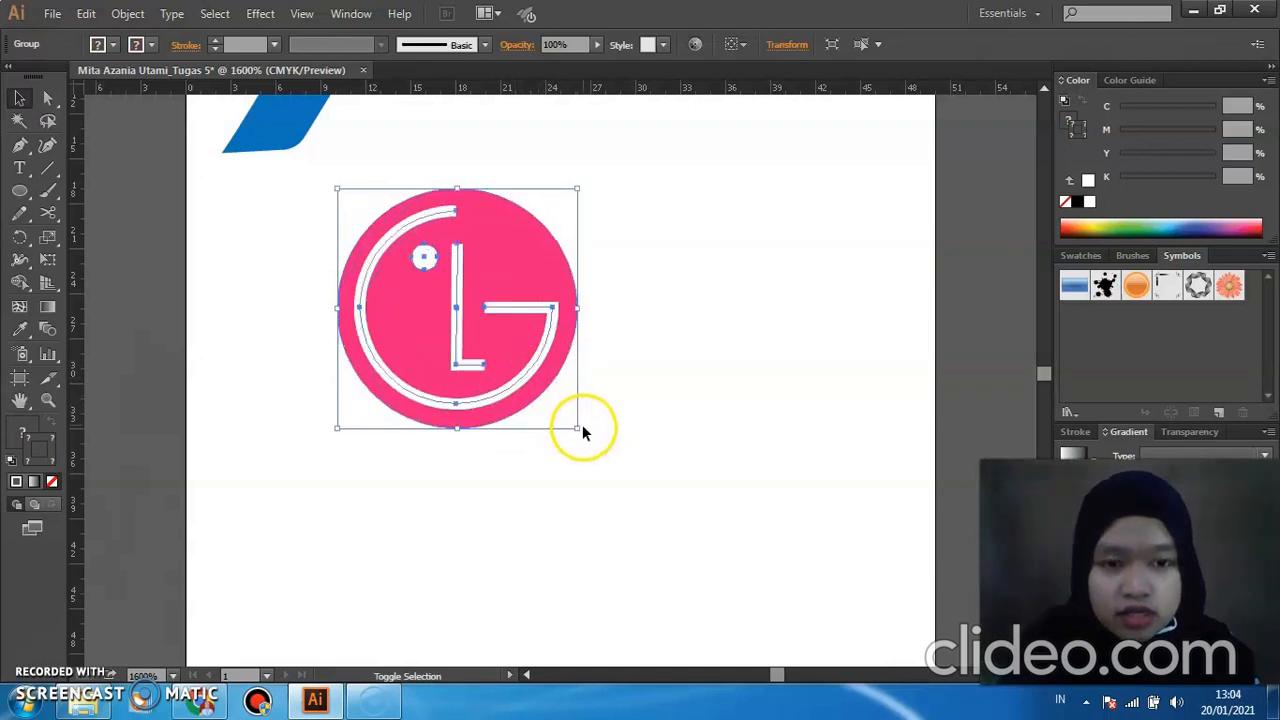
pyautogui.click(601, 428)
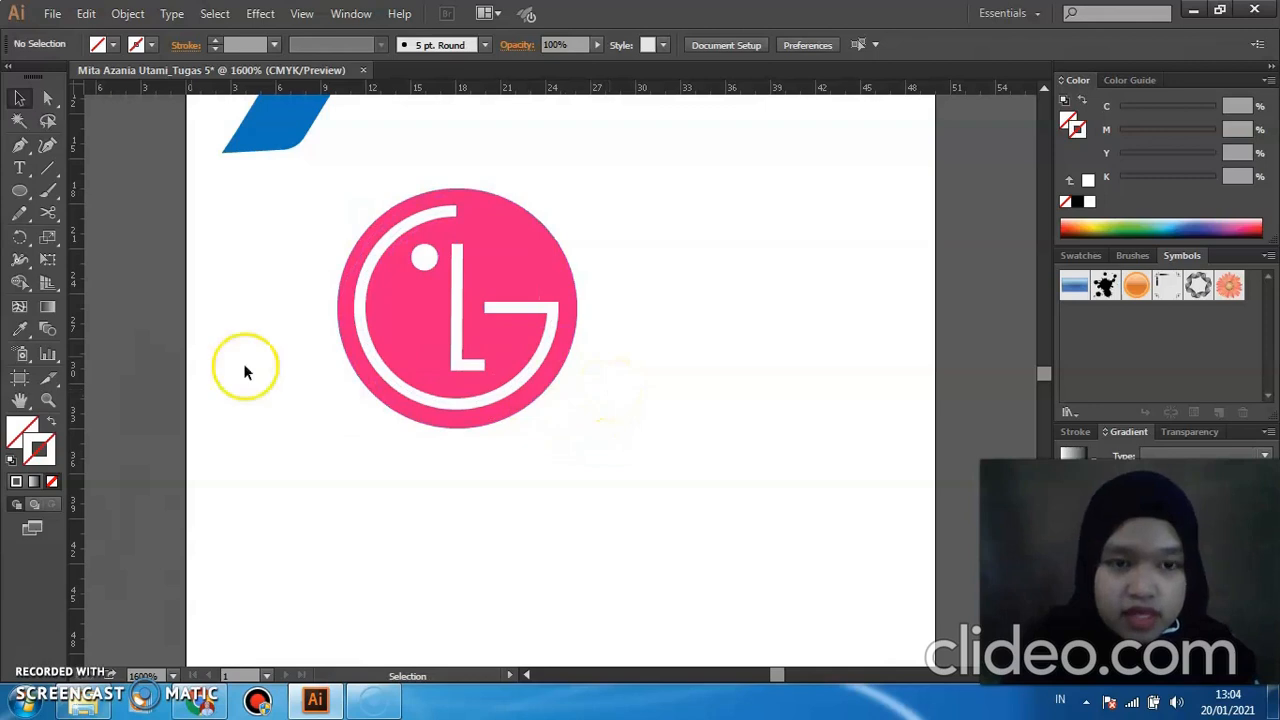
pyautogui.click(524, 226)
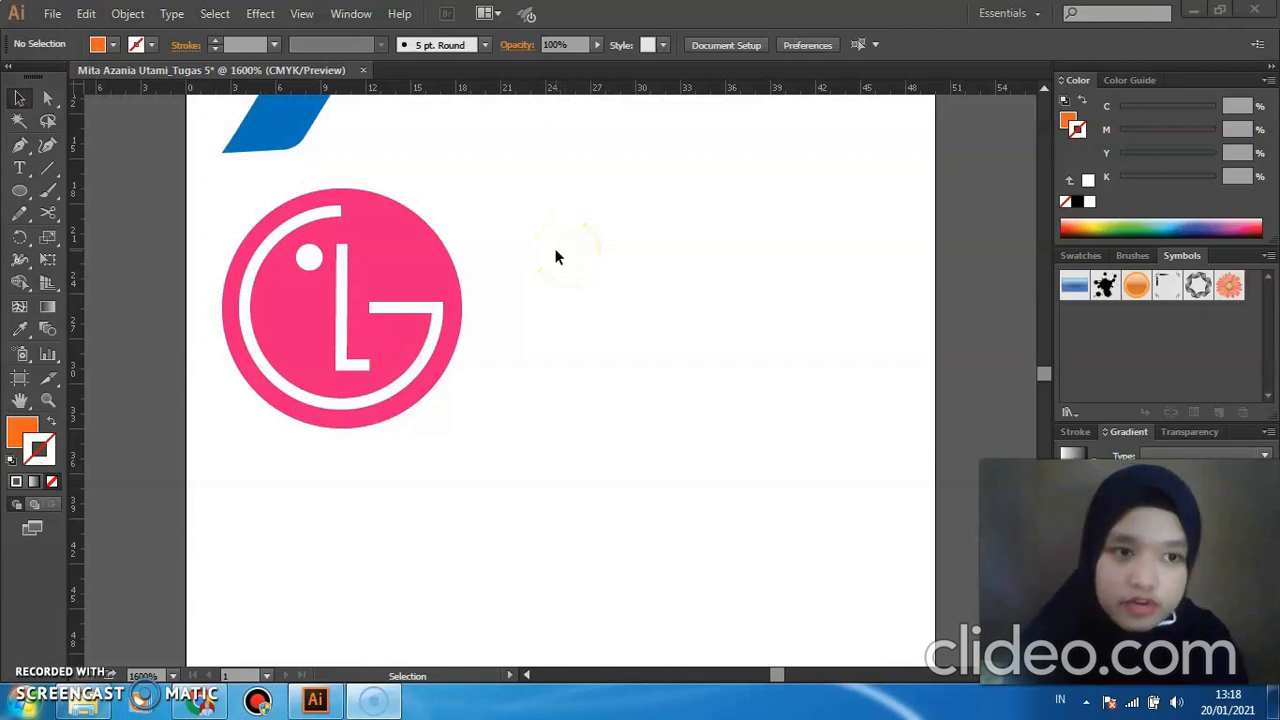
pyautogui.click(20, 192)
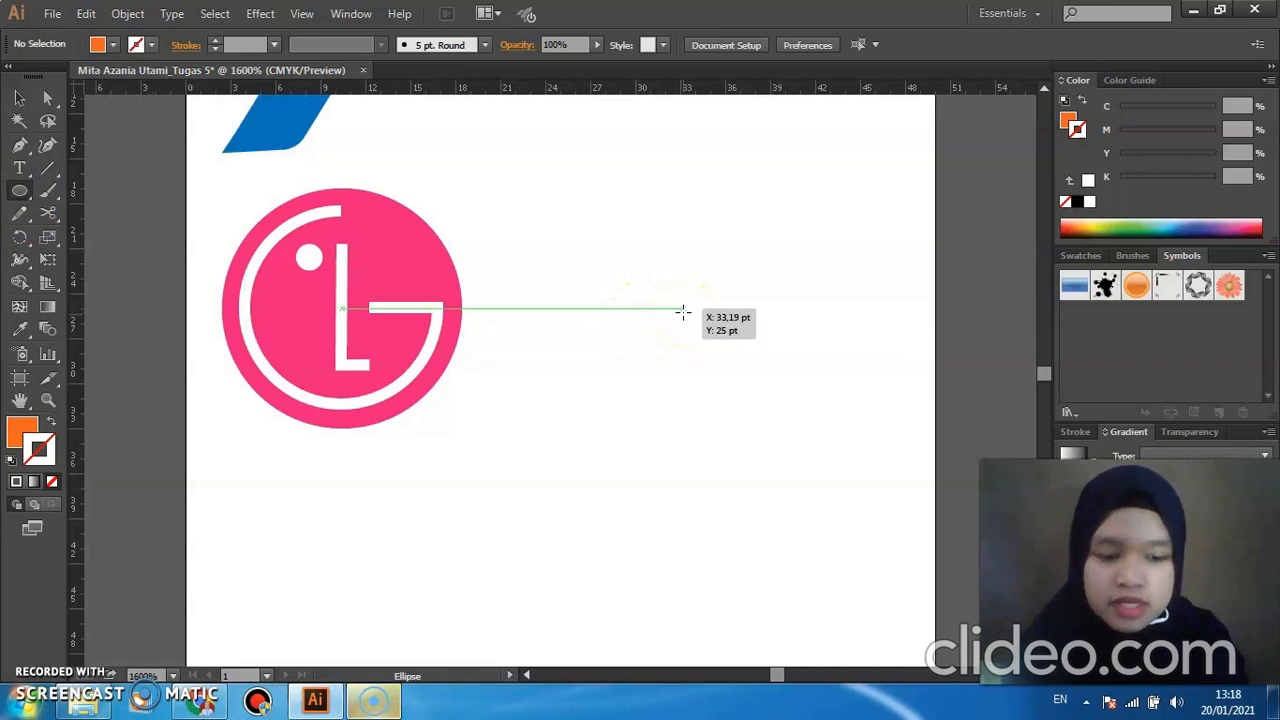
pyautogui.moveTo(683, 309); pyautogui.dragTo(806, 214)
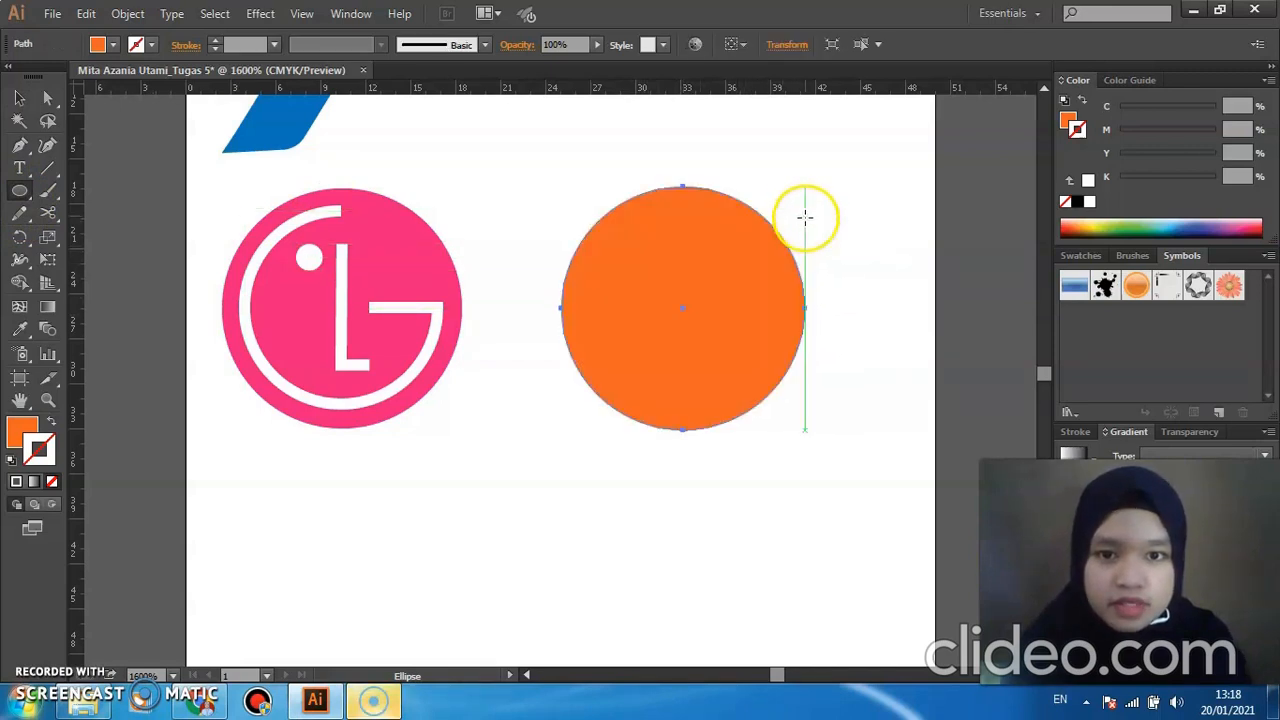
pyautogui.press('v')
pyautogui.hotkey('ctrl', 'z')
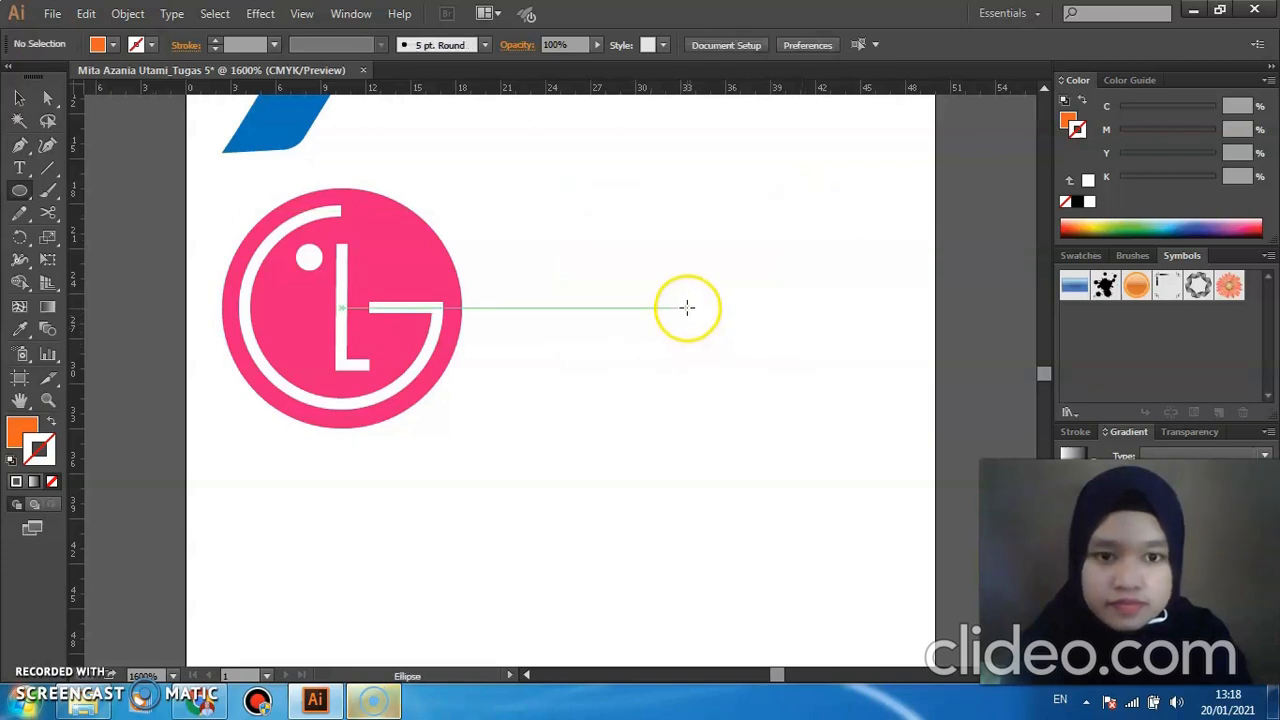
# Draw an orange-filled circle about 16 pt in diameter beside the LG logo, centred level with the logo's centre.
pyautogui.moveTo(687, 308); pyautogui.dragTo(806, 243)
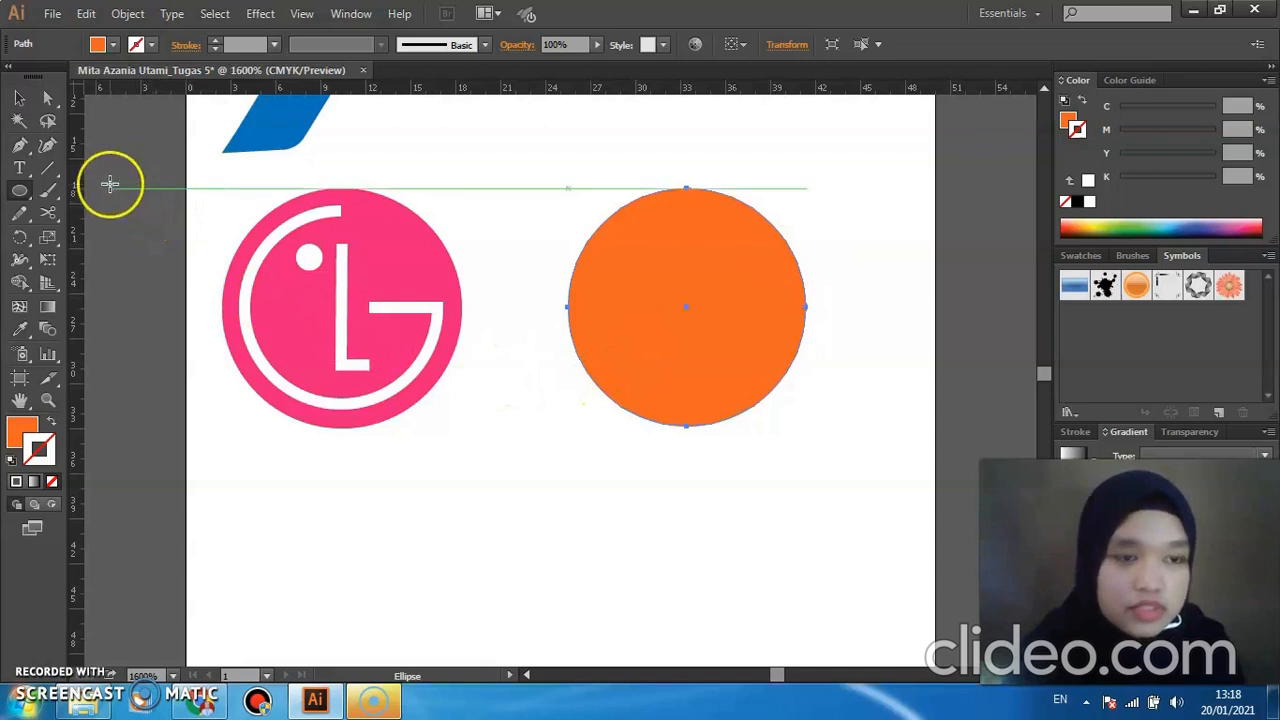
pyautogui.press('v')
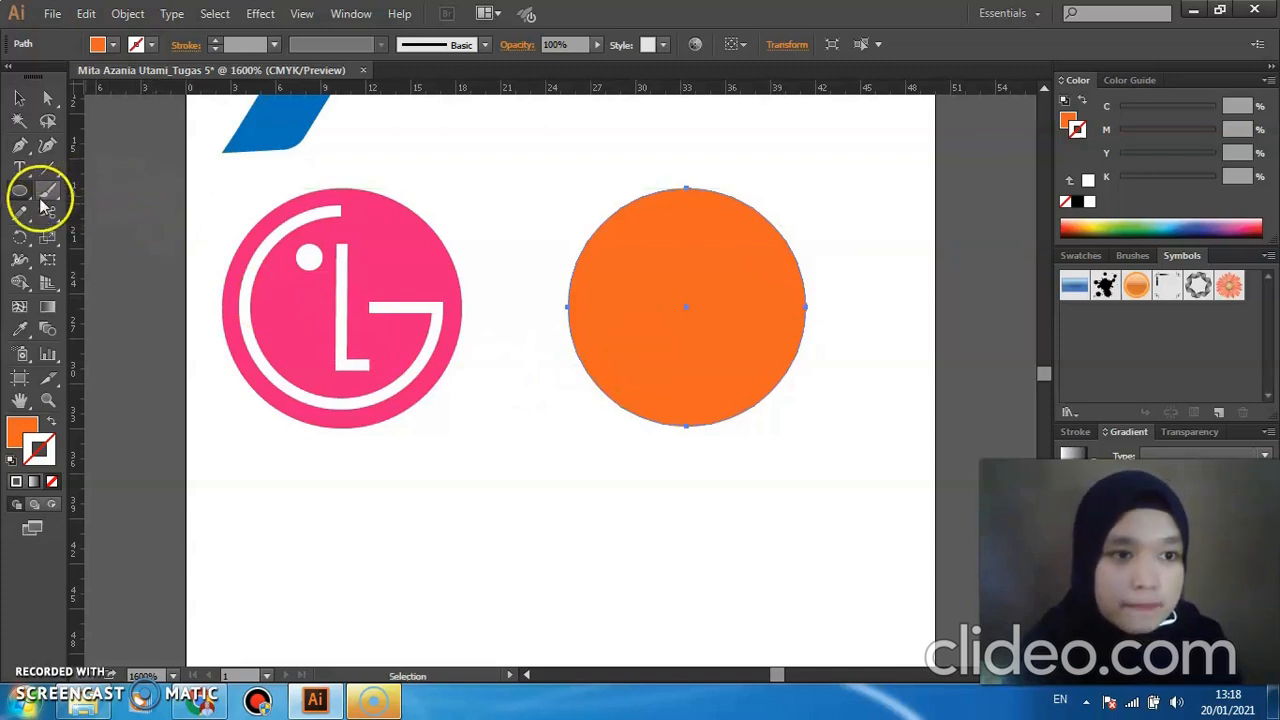
pyautogui.click(22, 194)
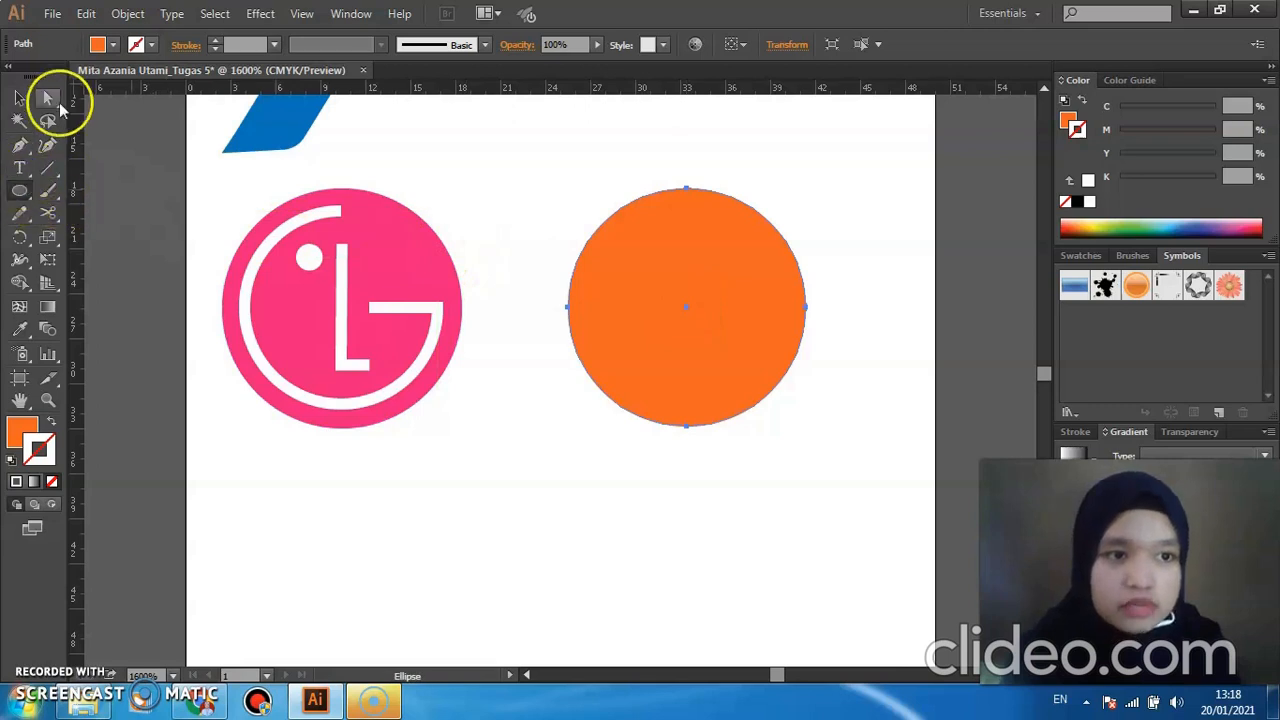
pyautogui.click(19, 97)
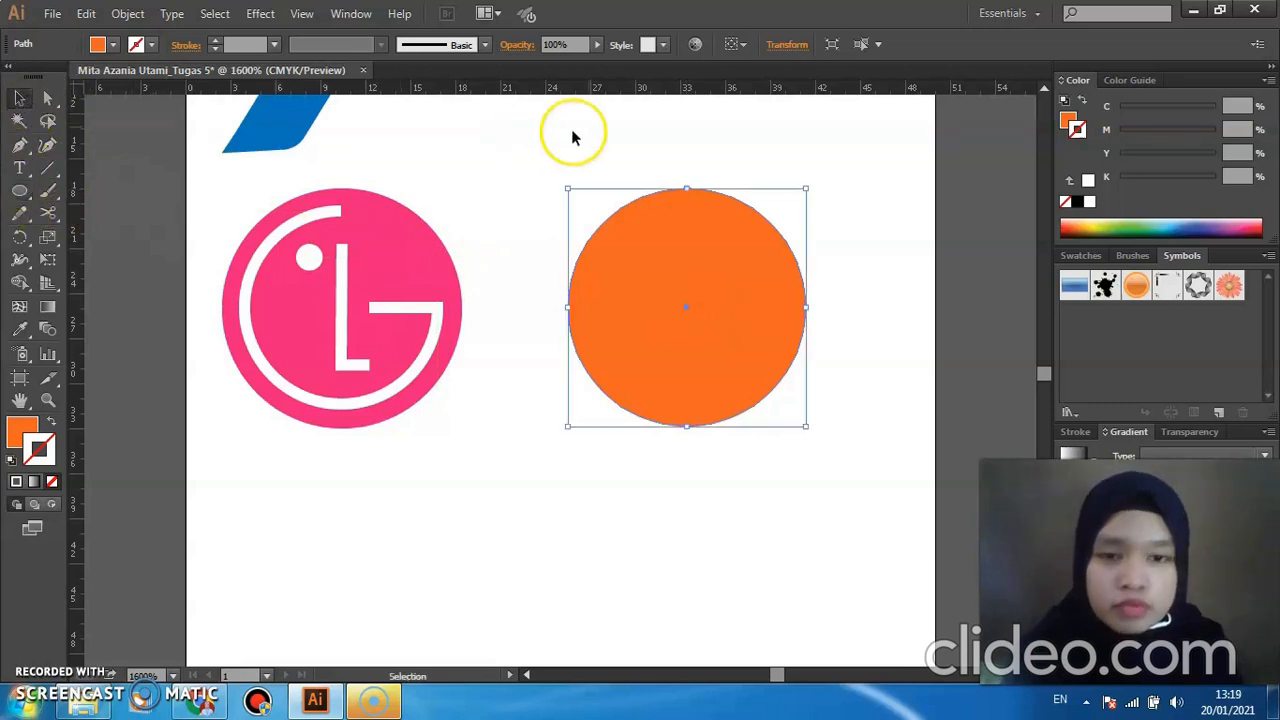
# Place a horizontal and a vertical ruler guide crossing at the orange circle's centre.
pyautogui.moveTo(671, 90); pyautogui.dragTo(713, 307)
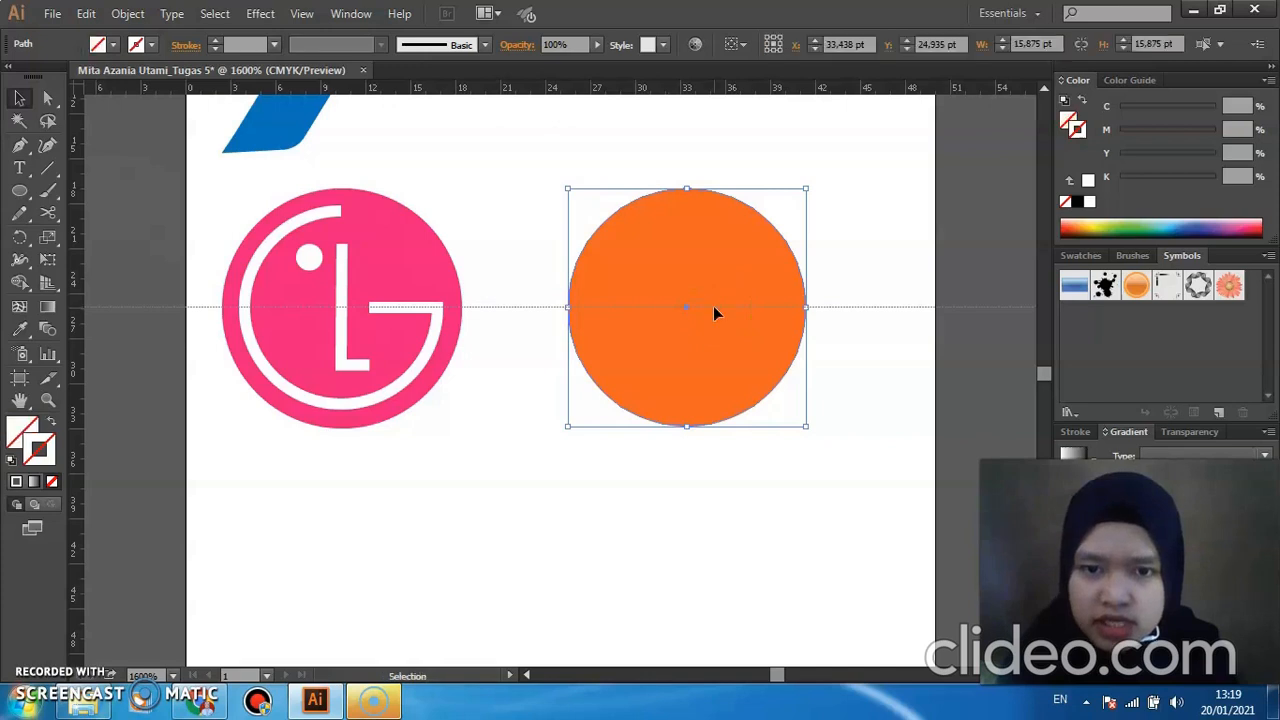
pyautogui.click(649, 265)
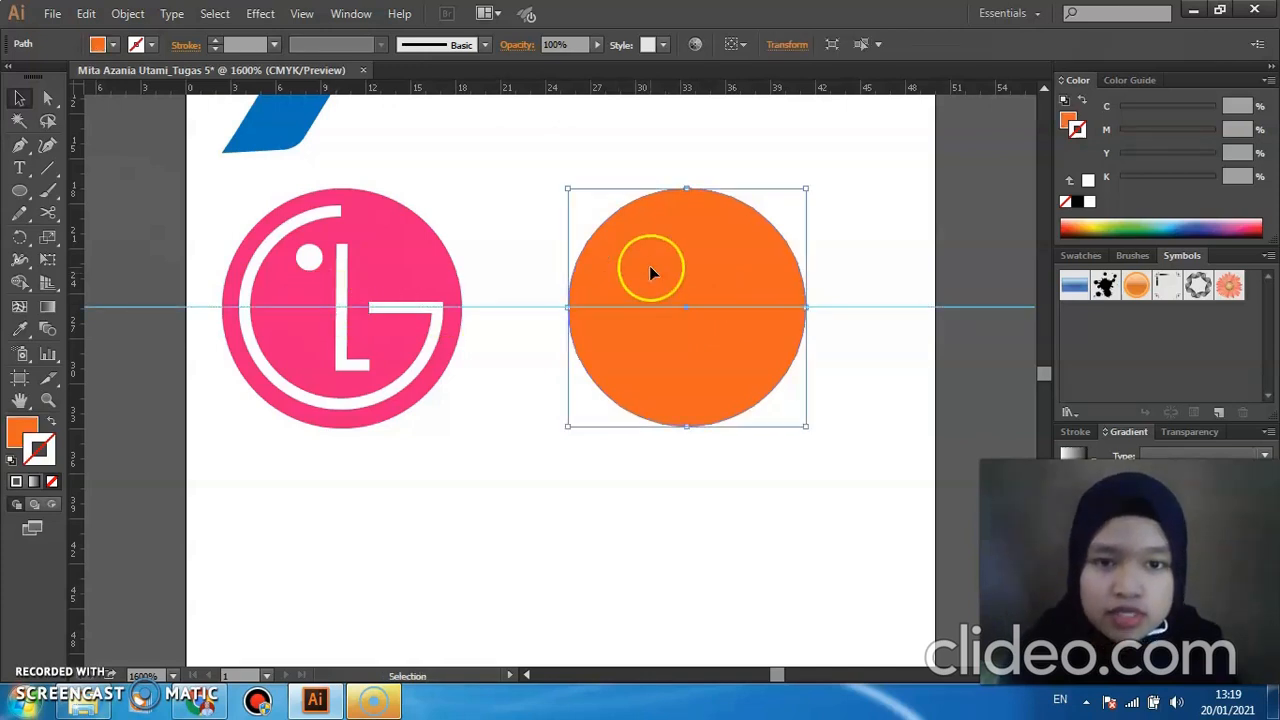
pyautogui.moveTo(73, 268); pyautogui.dragTo(687, 231)
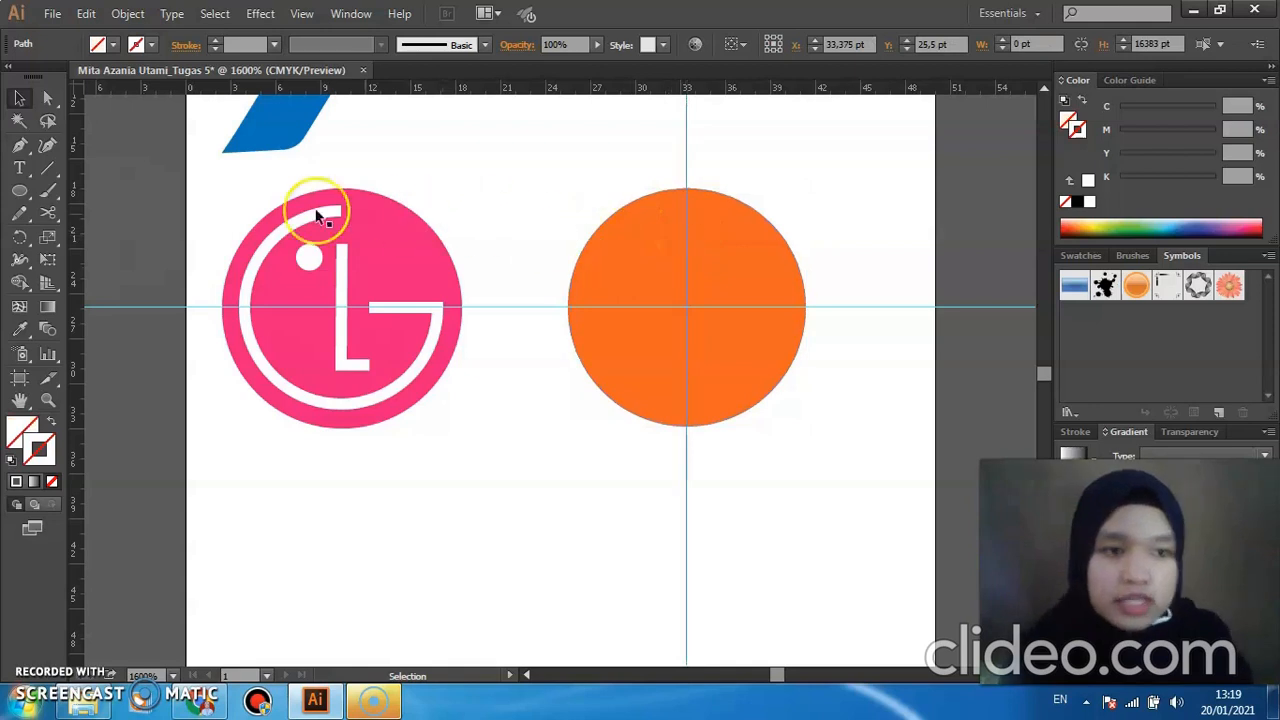
# Draw an inner circle about 9.6 pt in diameter from the guides' intersection, concentric with the orange circle.
pyautogui.click(20, 192)
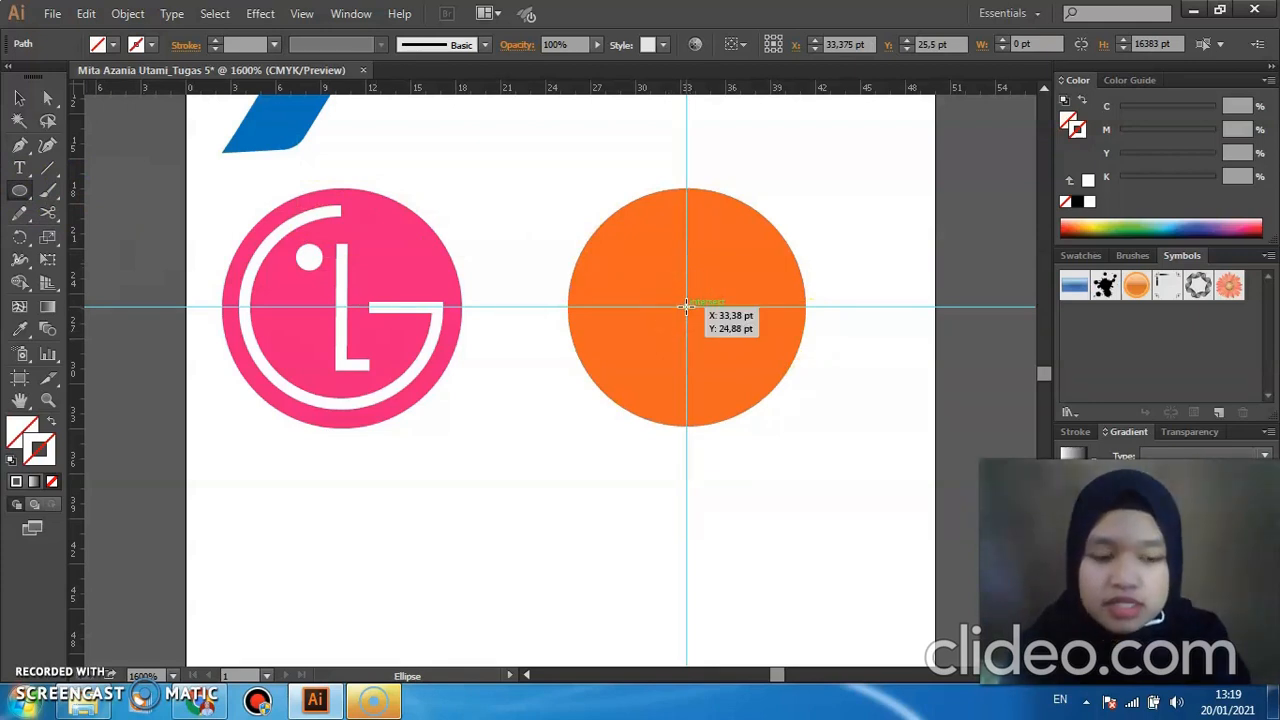
pyautogui.moveTo(686, 306); pyautogui.dragTo(757, 271)
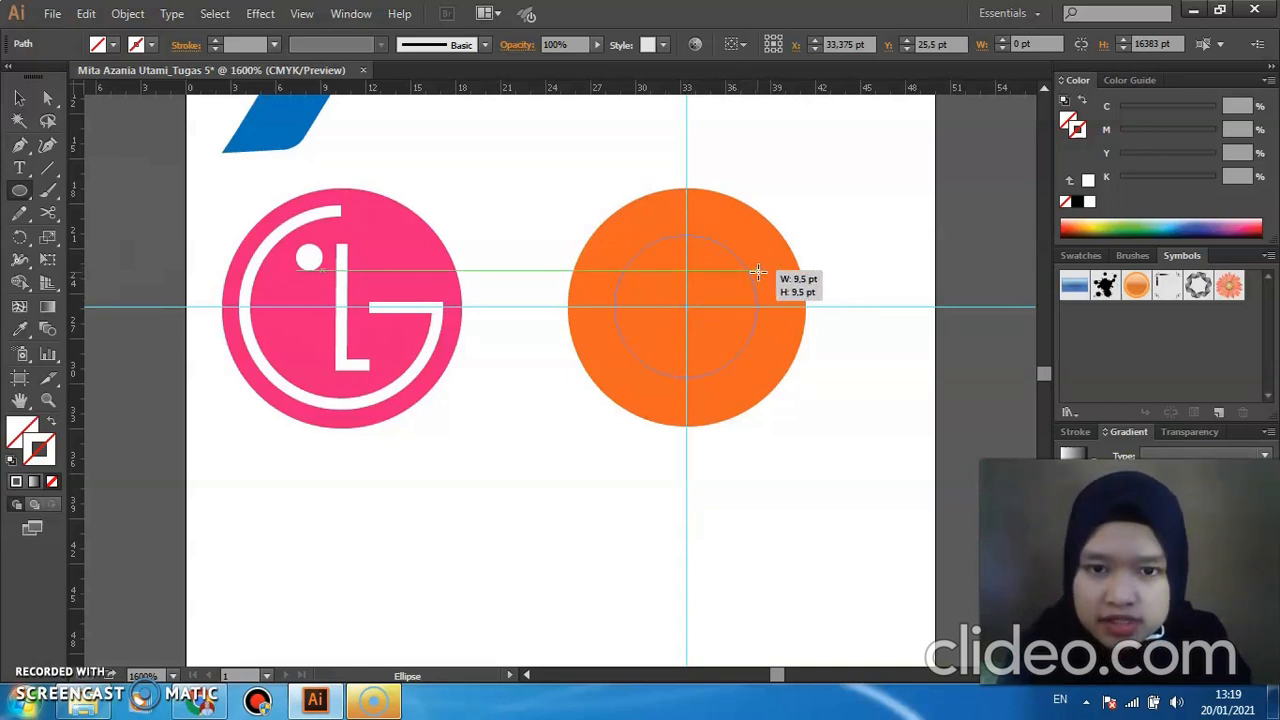
pyautogui.moveTo(757, 271); pyautogui.dragTo(759, 271)
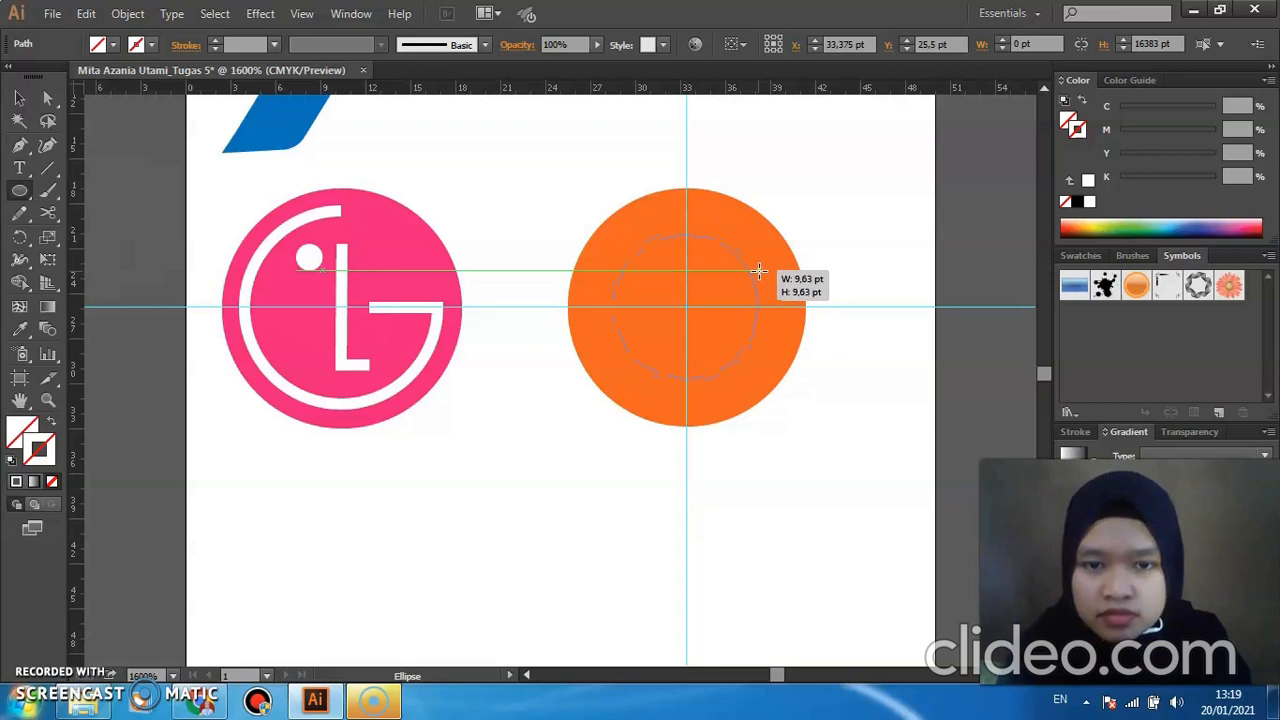
pyautogui.moveTo(759, 271); pyautogui.dragTo(759, 271)
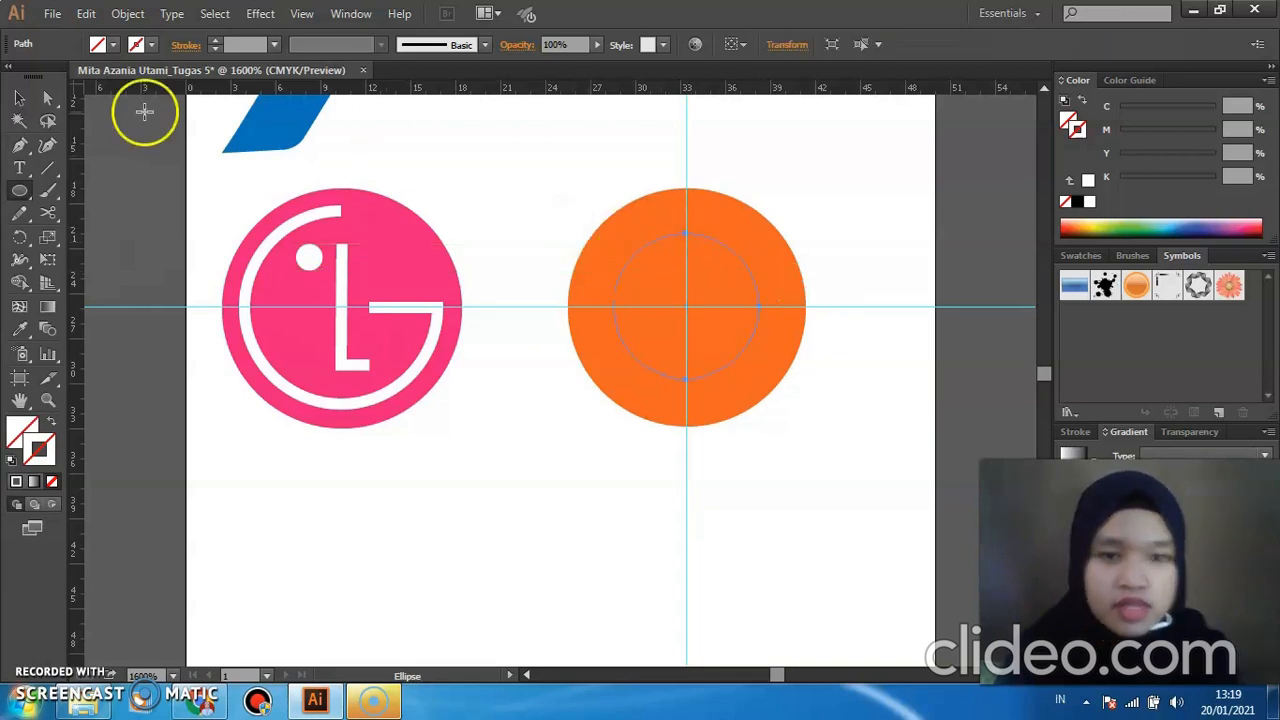
pyautogui.press('v')
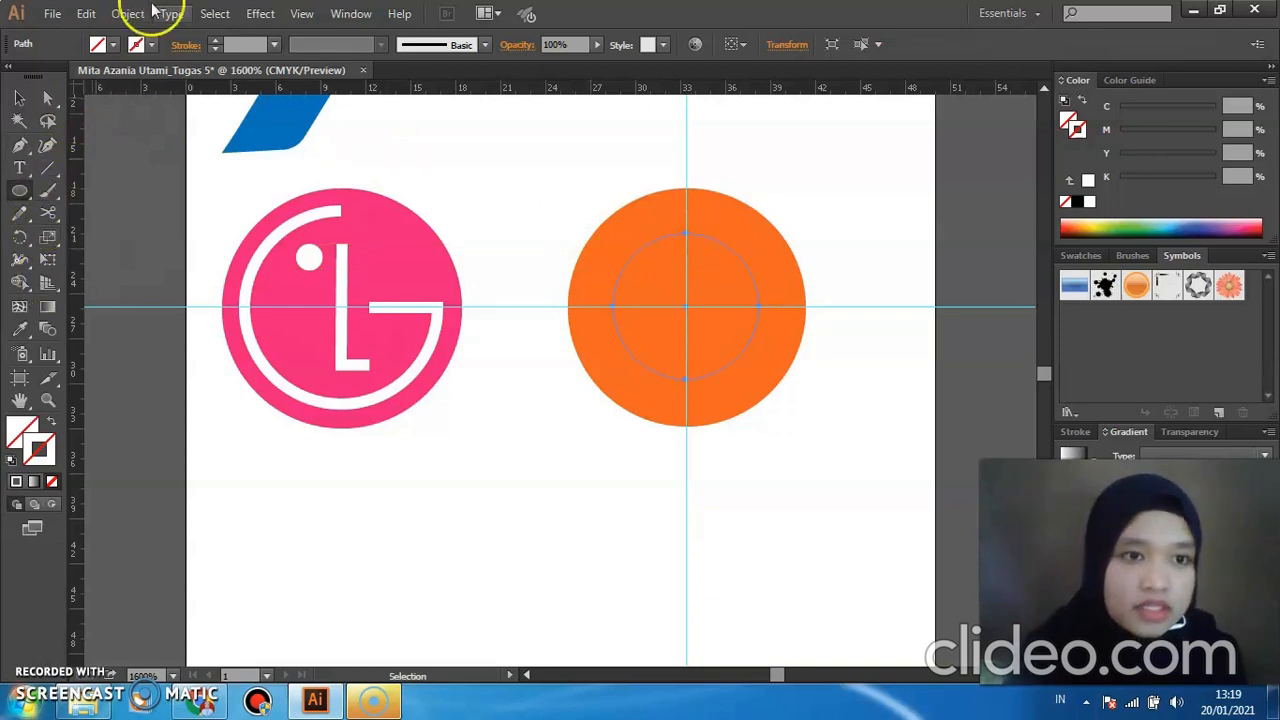
# Give the inner circle a white stroke with a weight of 0.75 pt, then deselect it.
pyautogui.click(150, 44)
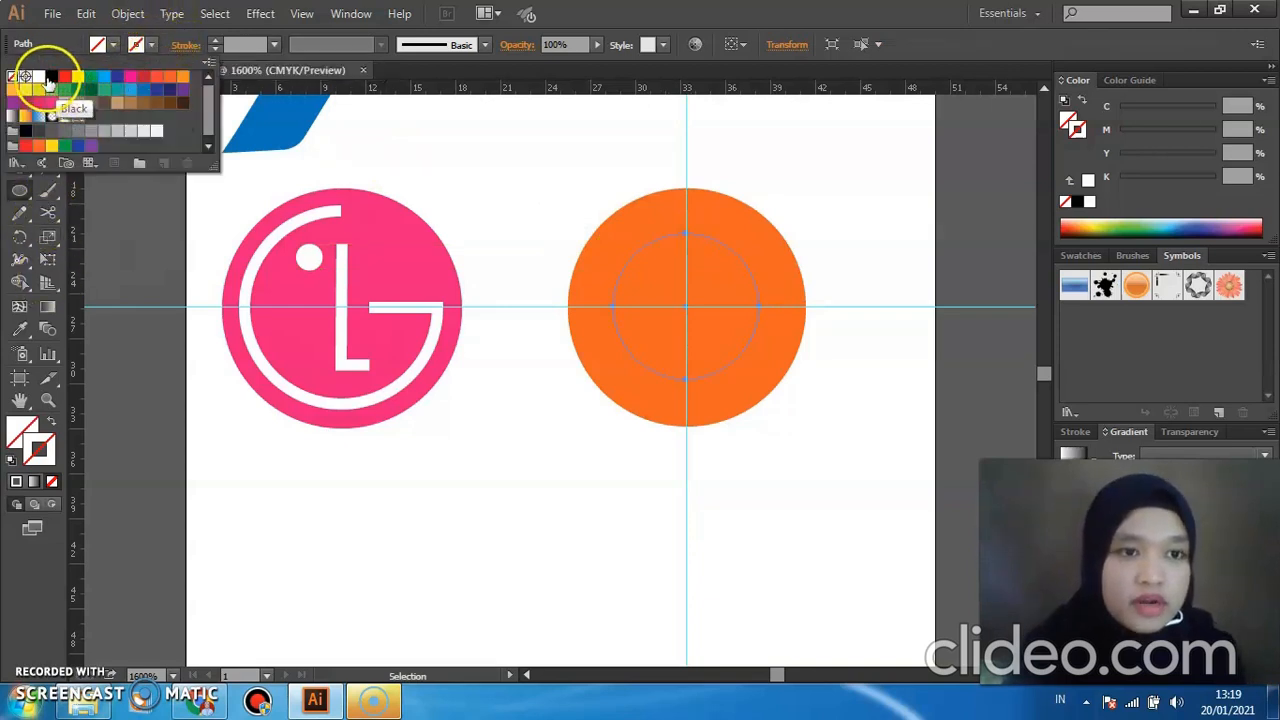
pyautogui.click(39, 77)
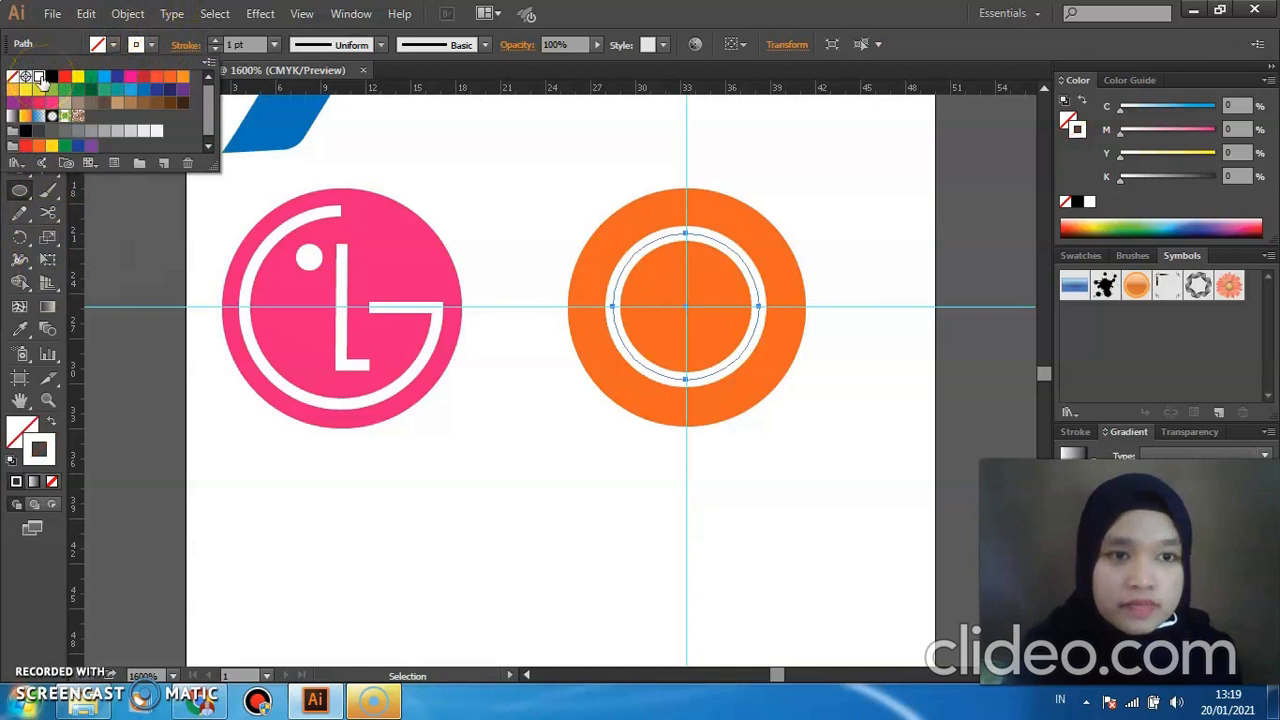
pyautogui.click(275, 46)
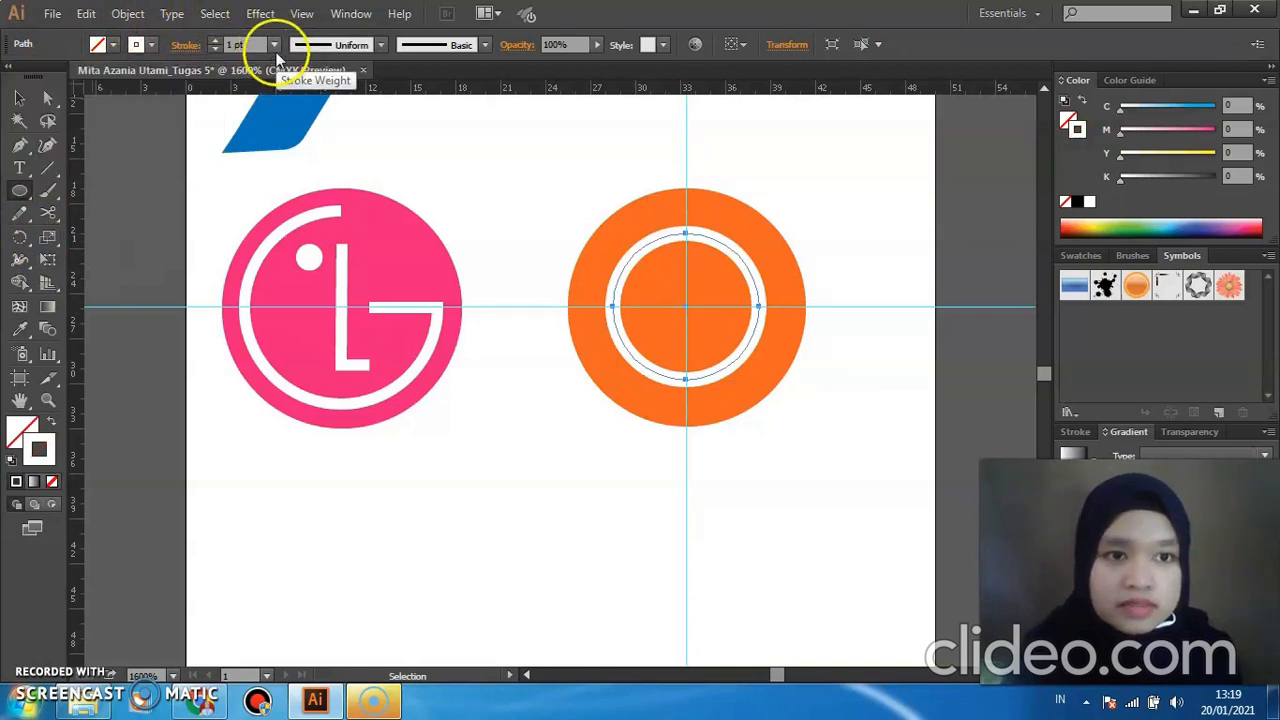
pyautogui.click(275, 44)
pyautogui.click(284, 112)
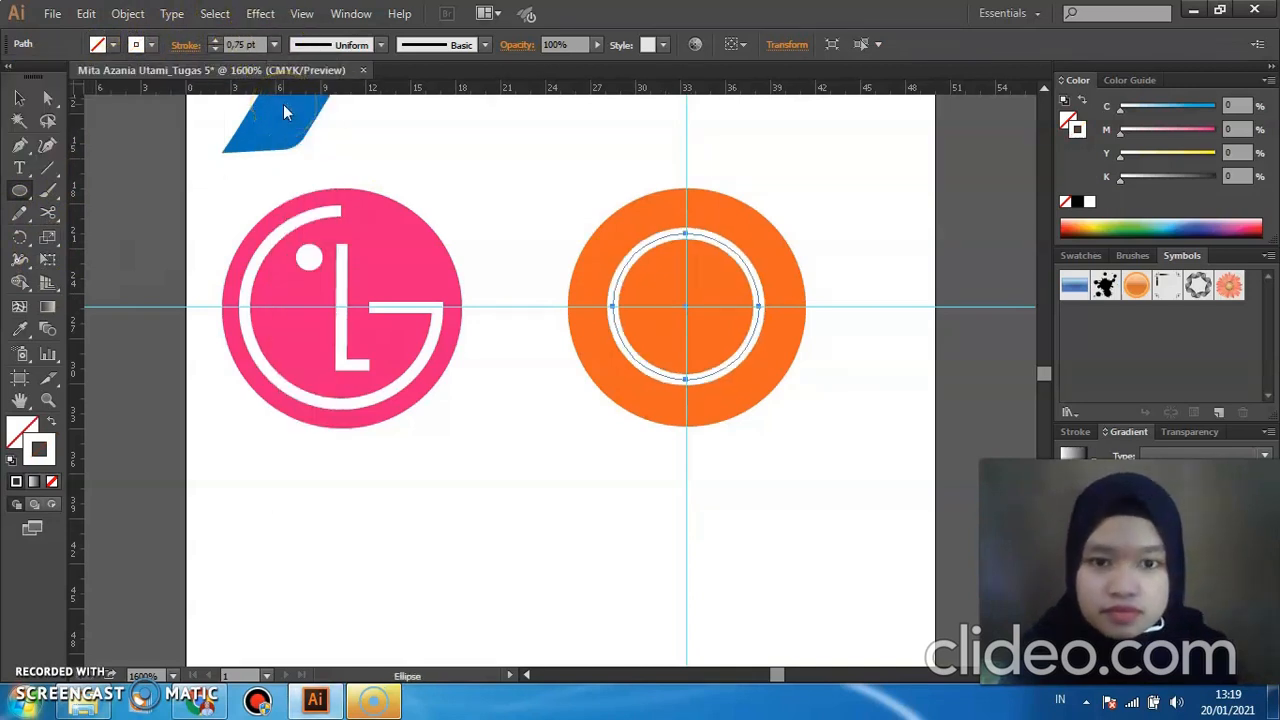
pyautogui.click(20, 98)
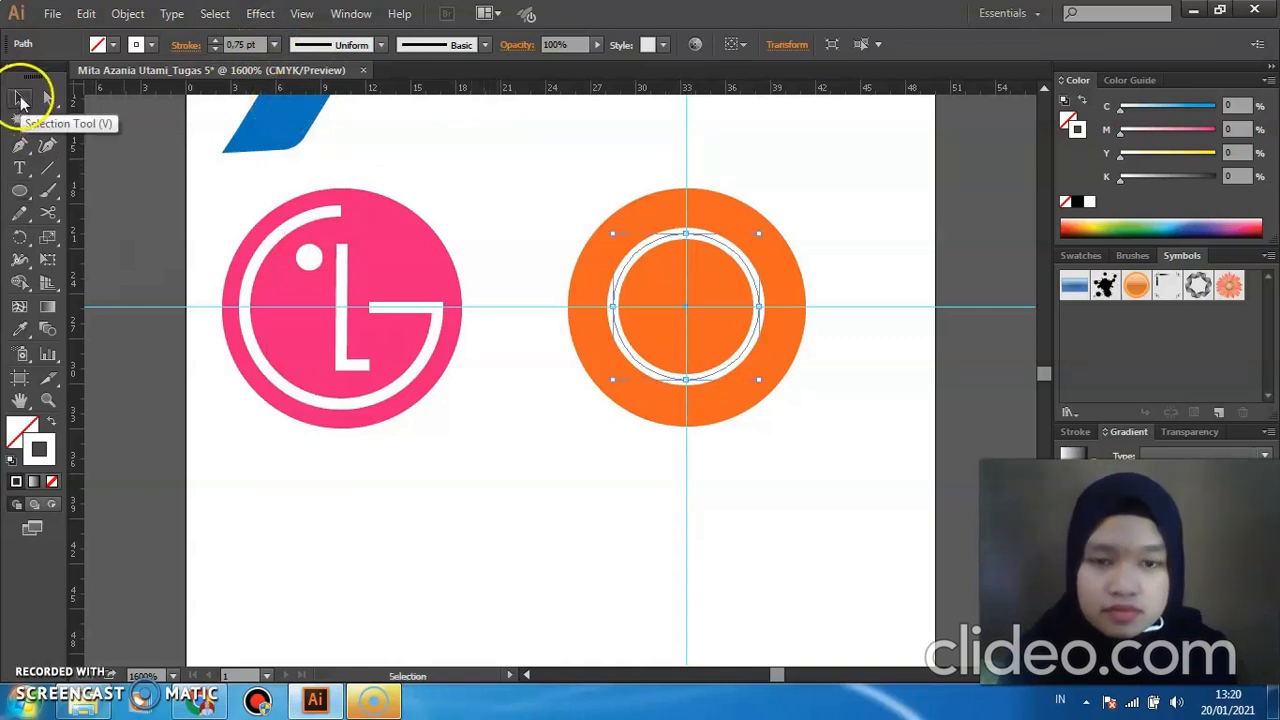
pyautogui.click(376, 178)
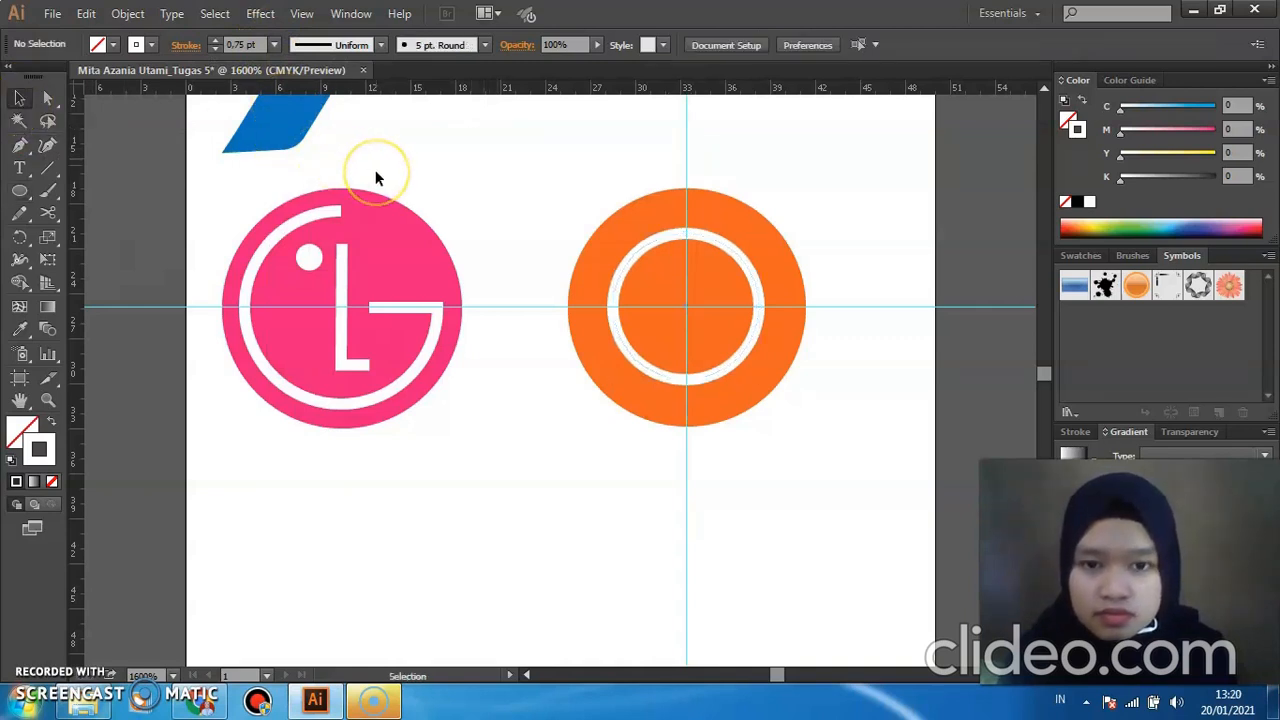
# Set the stroke weight of the white inner circle to 1 pt.
pyautogui.click(631, 256)
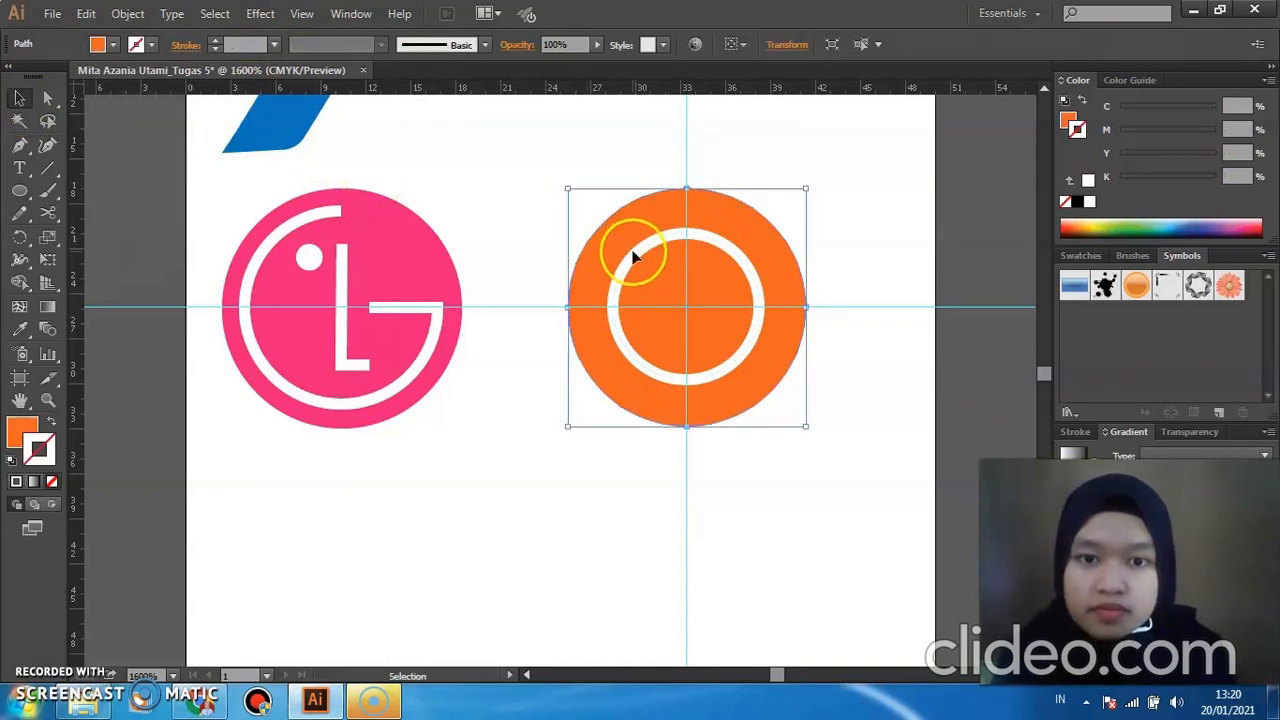
pyautogui.click(633, 256)
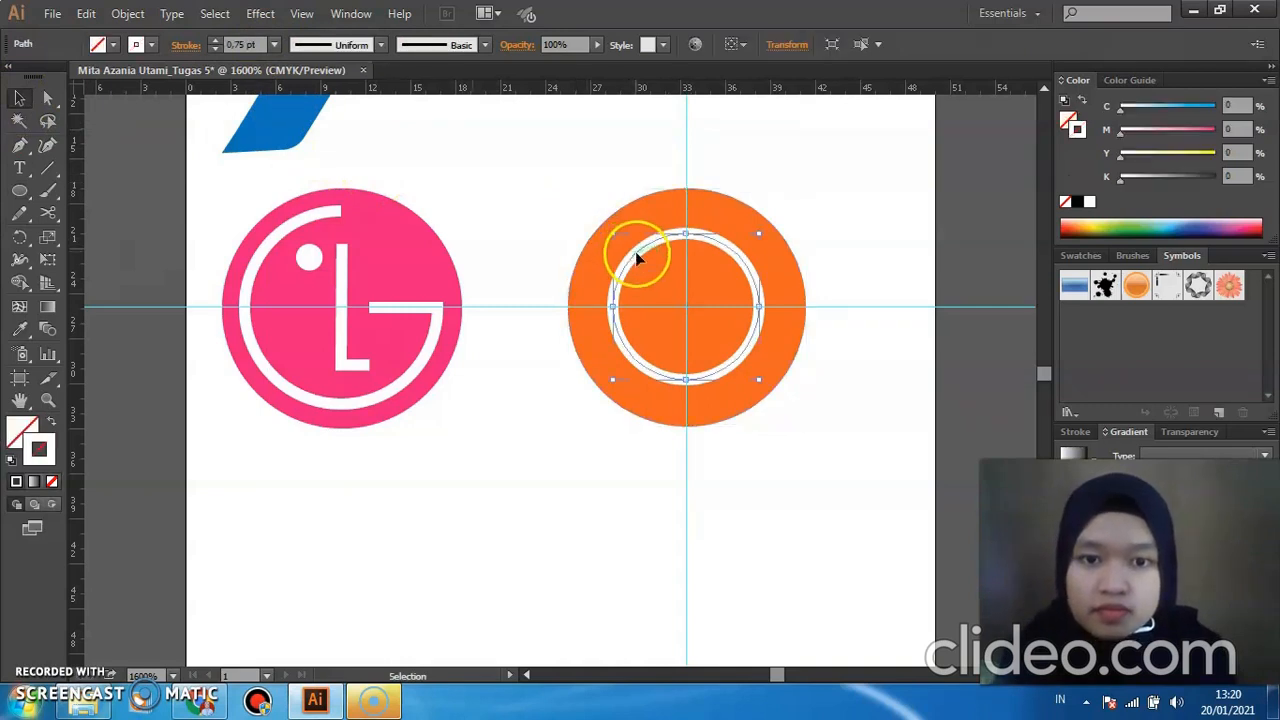
pyautogui.click(276, 46)
pyautogui.click(300, 126)
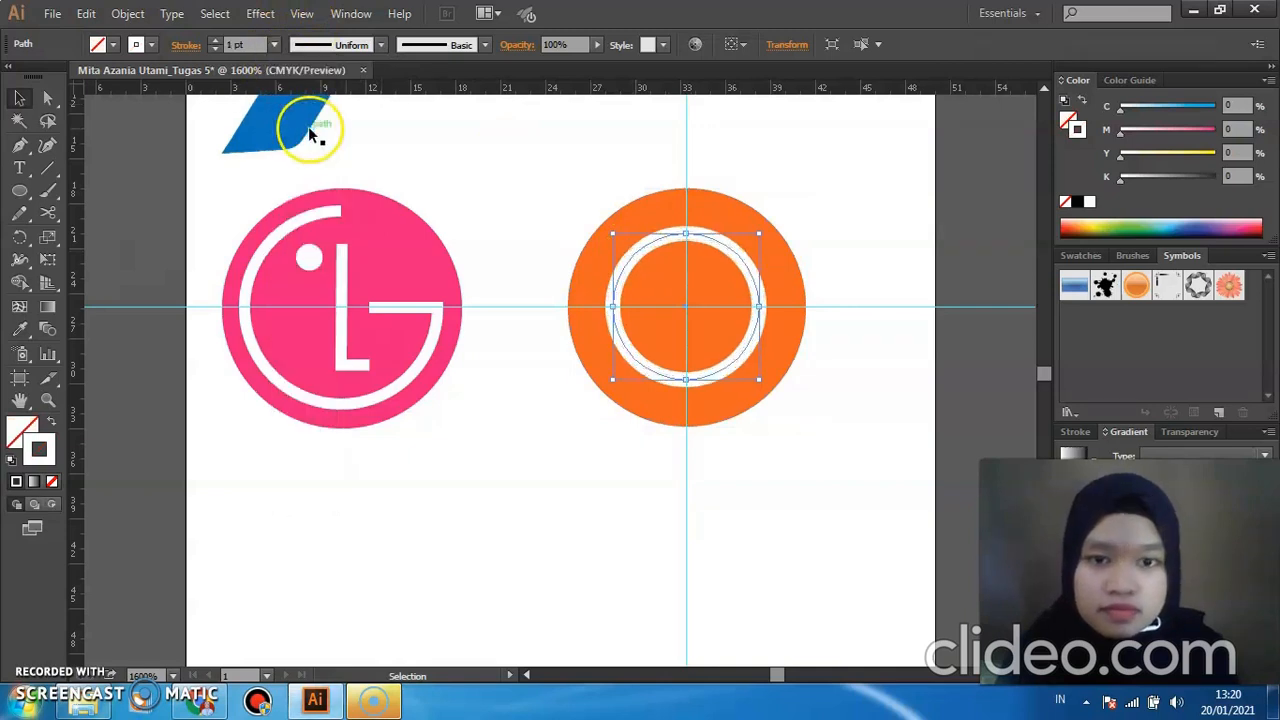
# Draw a straight vertical line with the Pen tool along the vertical guide, crossing the white ring's upper part and ending at about Y 22.9 pt.
pyautogui.click(512, 186)
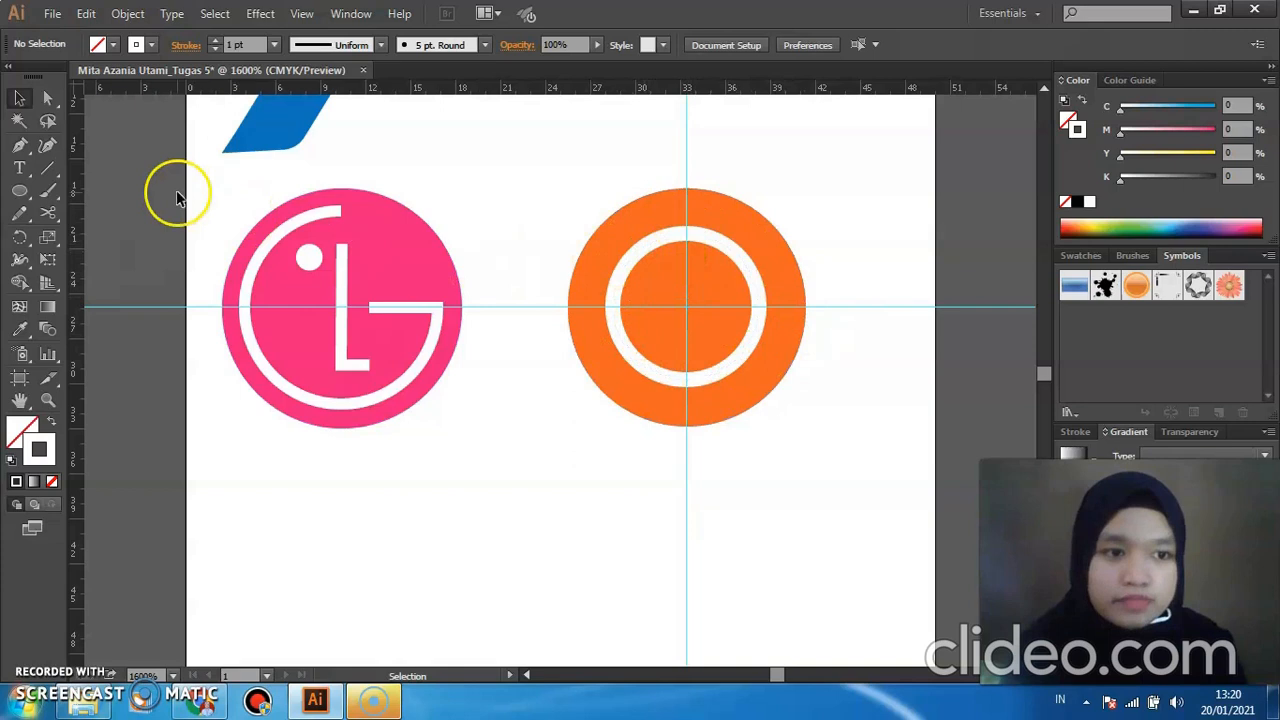
pyautogui.click(19, 145)
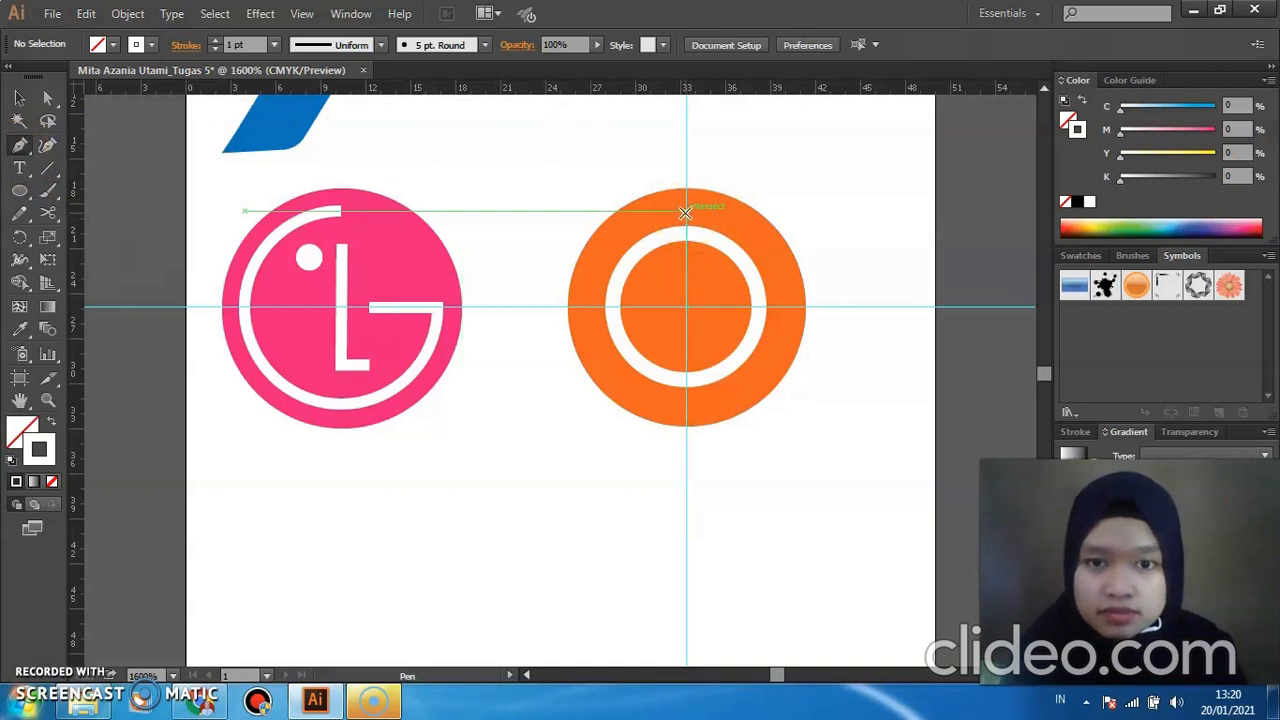
pyautogui.moveTo(685, 213); pyautogui.dragTo(687, 278)
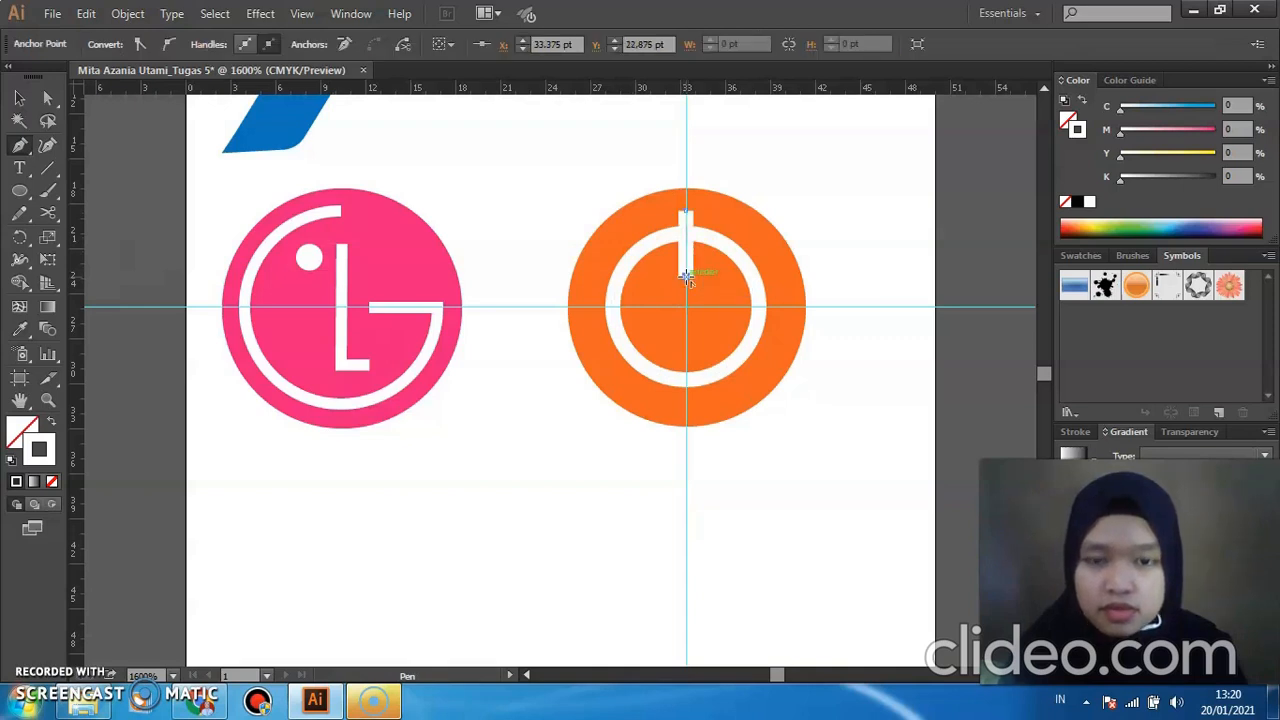
pyautogui.click(20, 98)
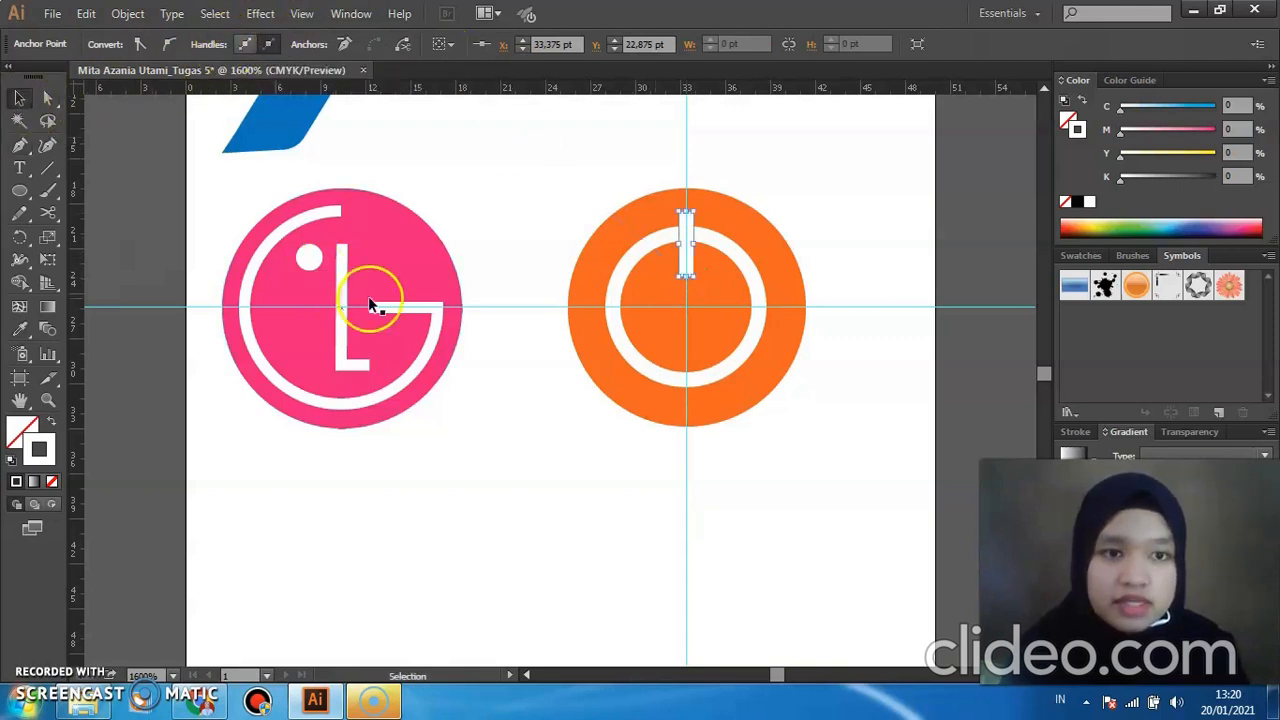
pyautogui.click(766, 158)
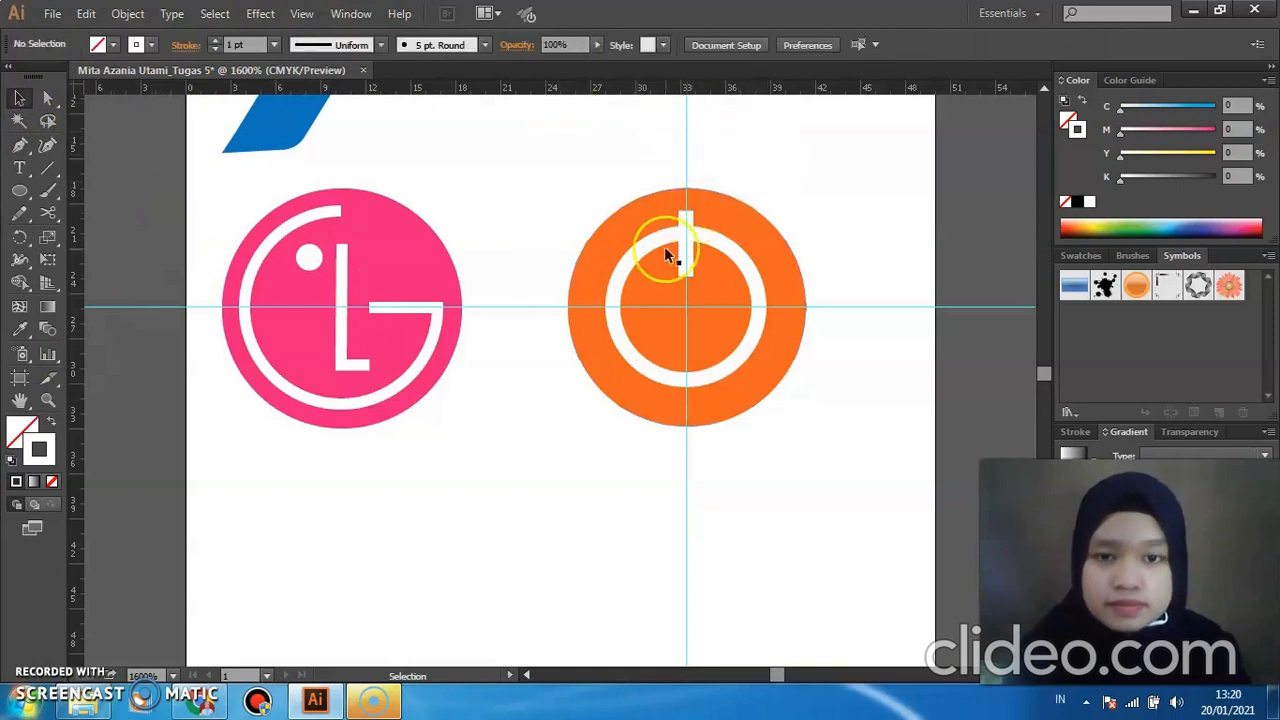
# Set the vertical line's stroke weight to 0.75 pt and deselect the line.
pyautogui.click(686, 250)
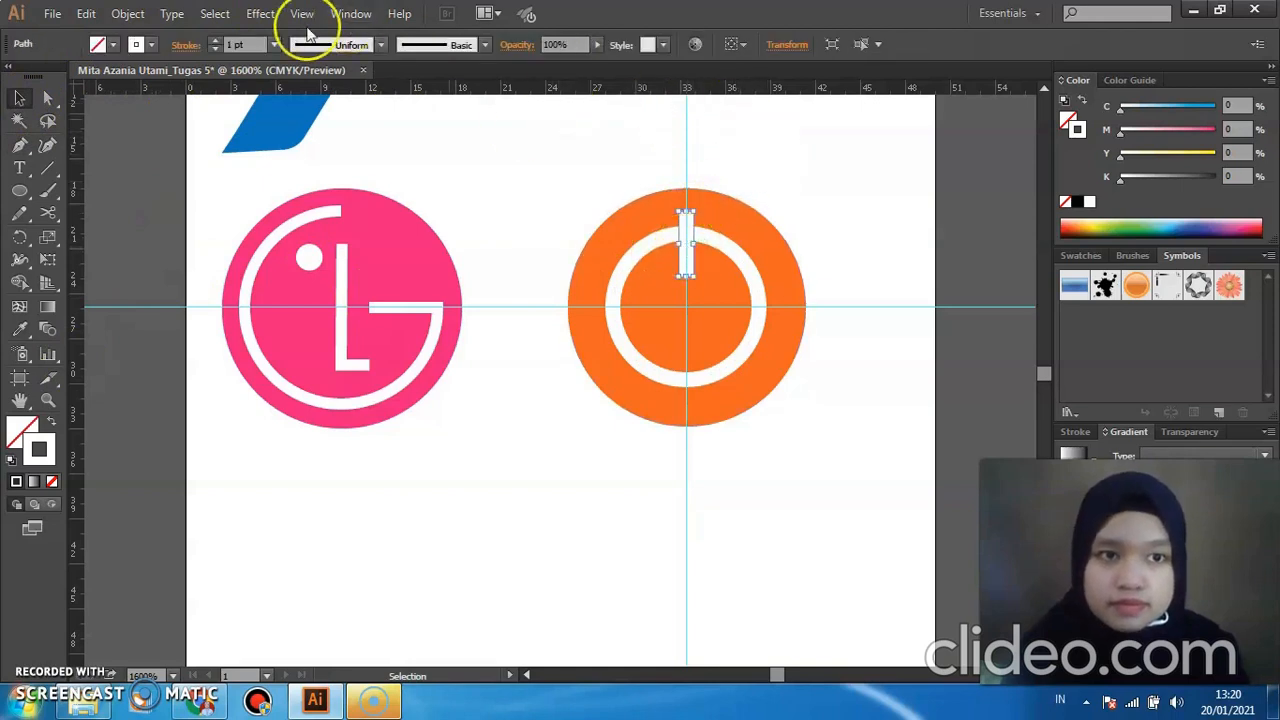
pyautogui.click(274, 44)
pyautogui.click(282, 68)
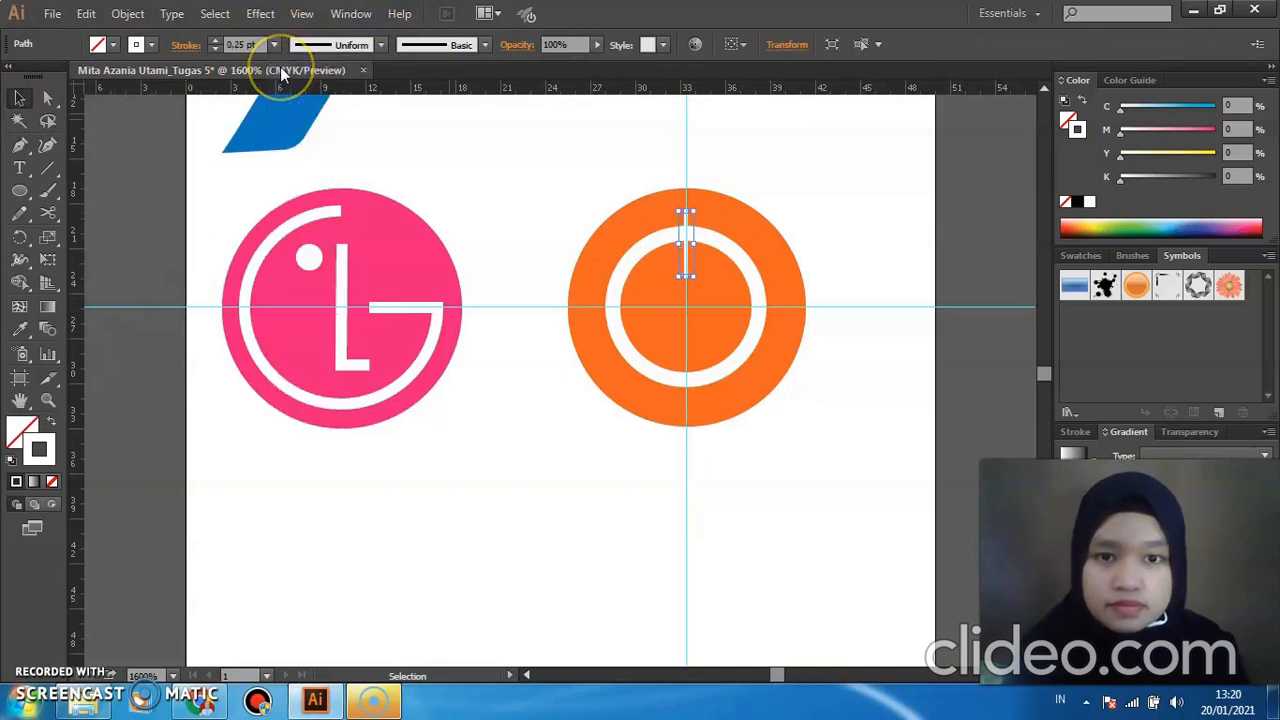
pyautogui.click(274, 45)
pyautogui.click(284, 87)
pyautogui.click(274, 44)
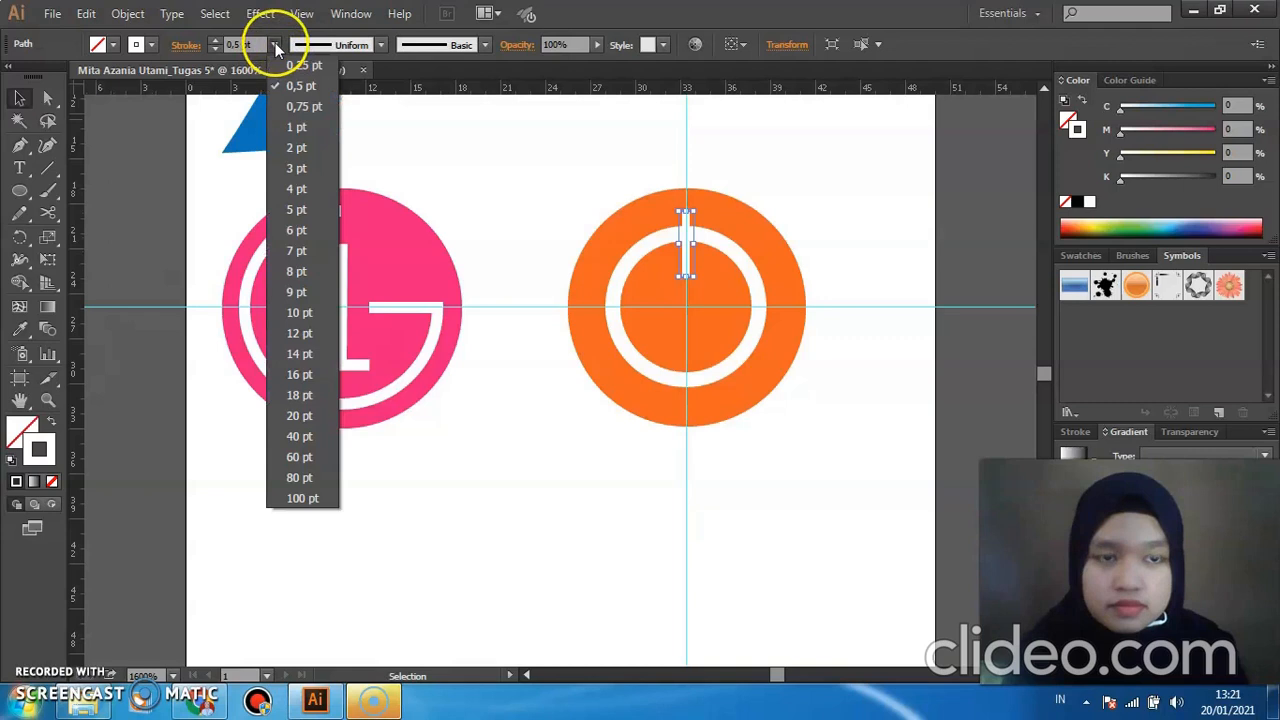
pyautogui.click(289, 107)
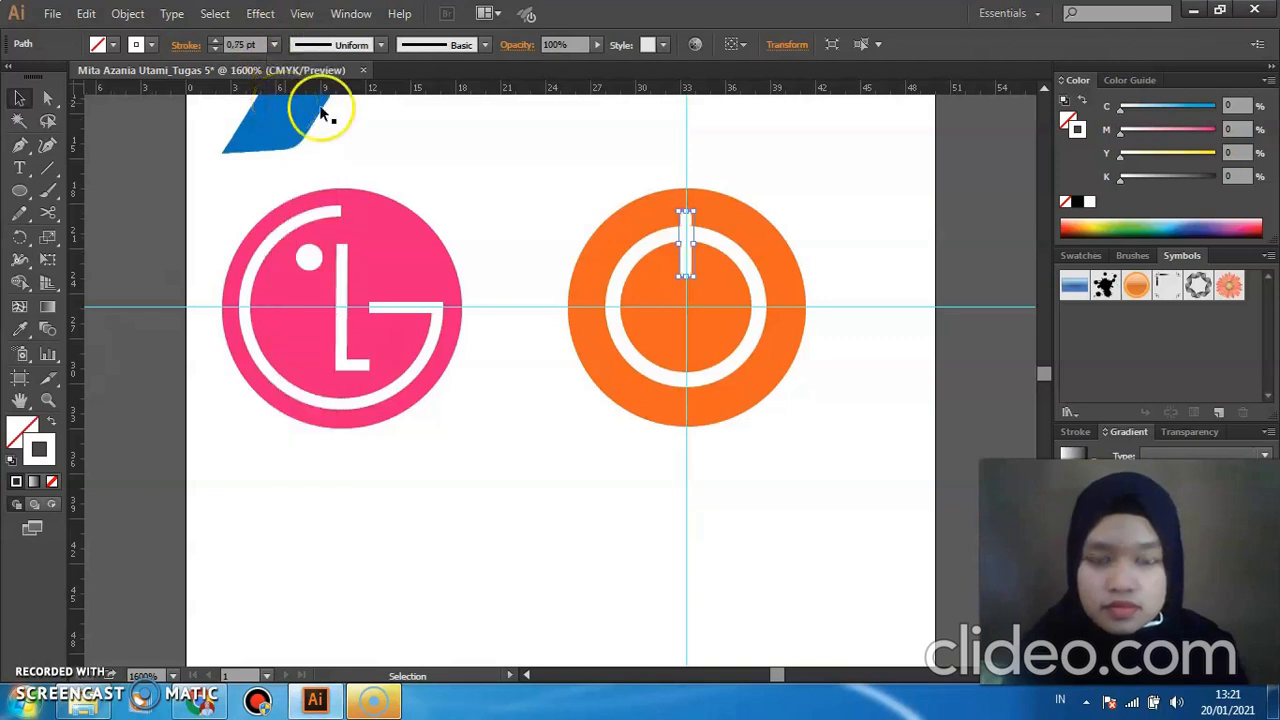
pyautogui.click(759, 181)
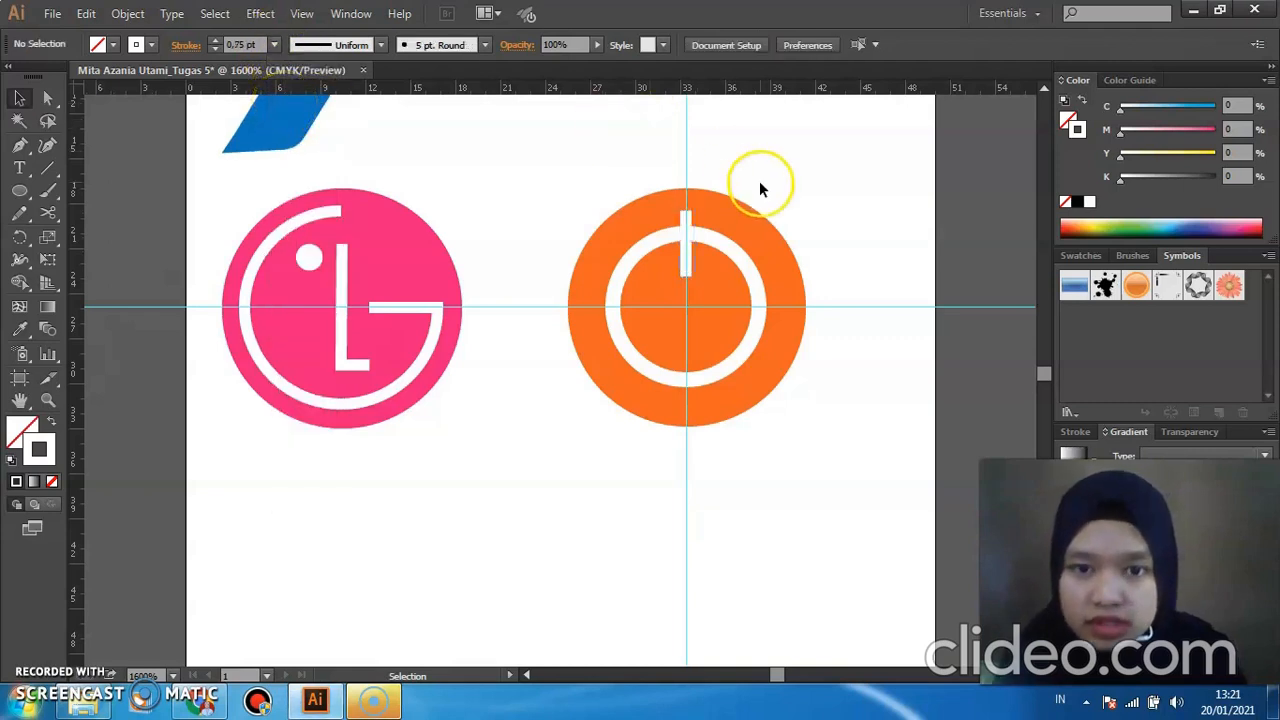
# Change the vertical line's stroke colour to CMYK yellow and deselect it.
pyautogui.click(687, 230)
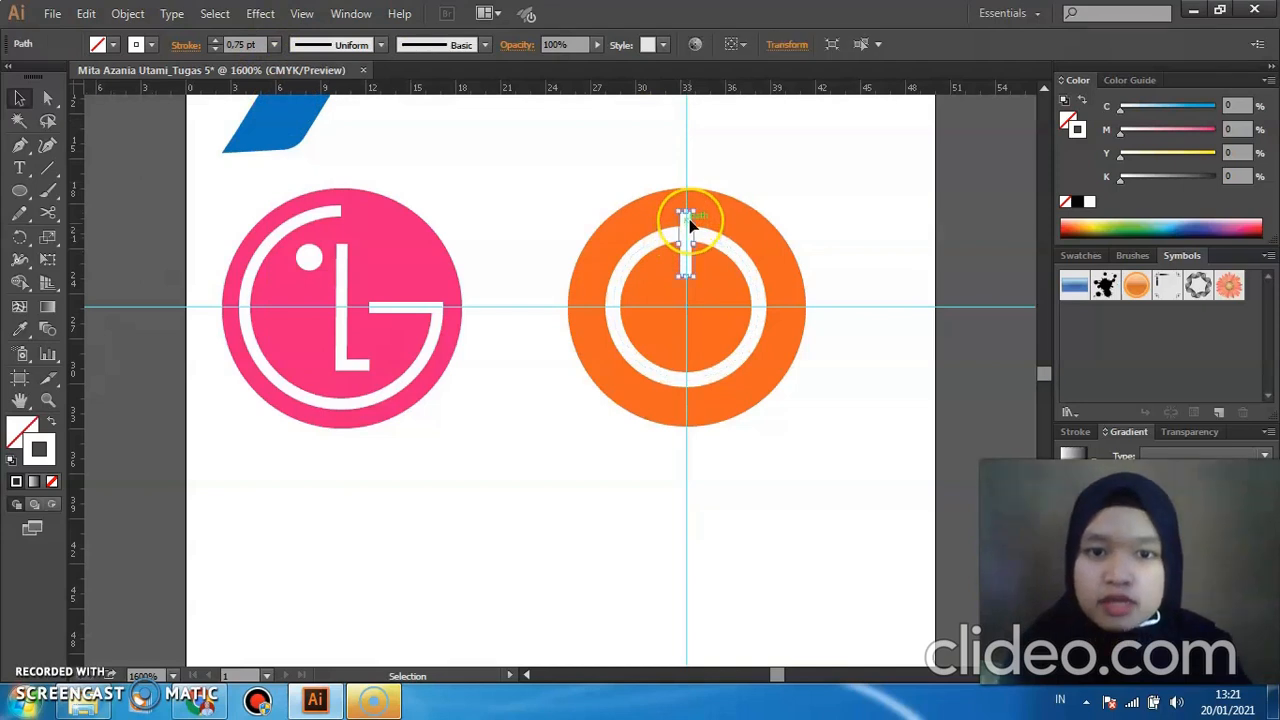
pyautogui.click(152, 46)
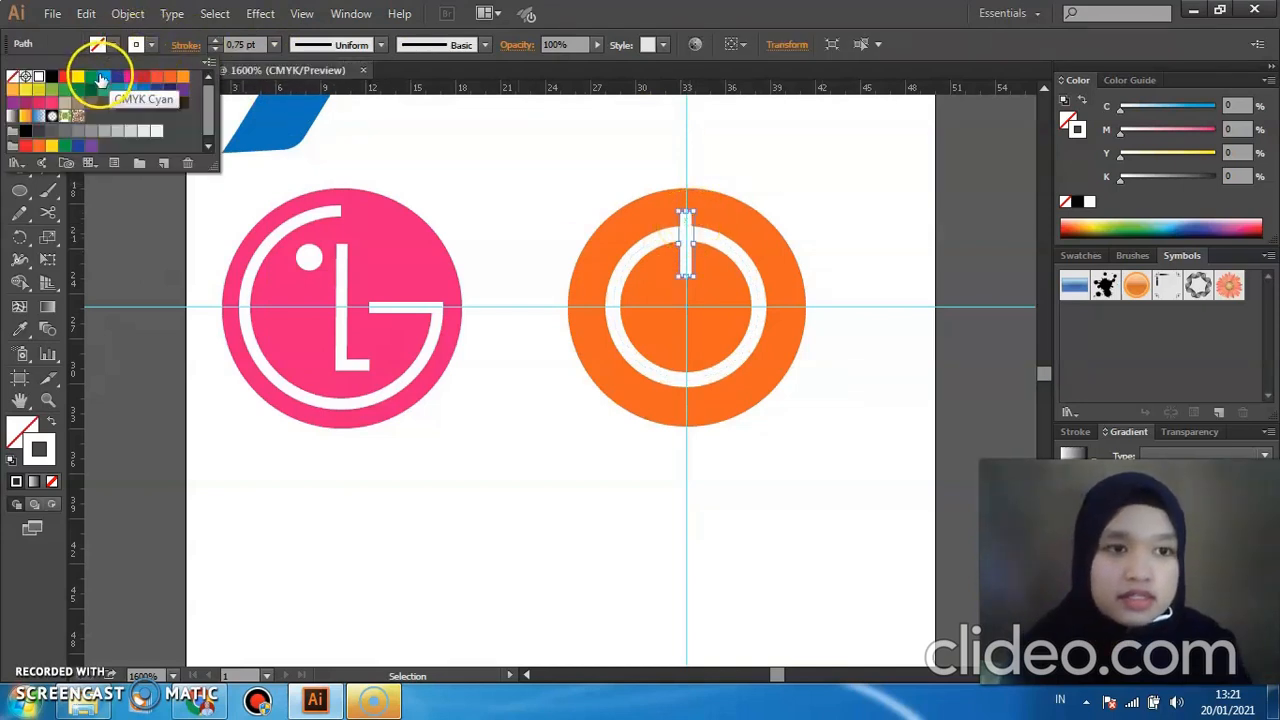
pyautogui.click(77, 79)
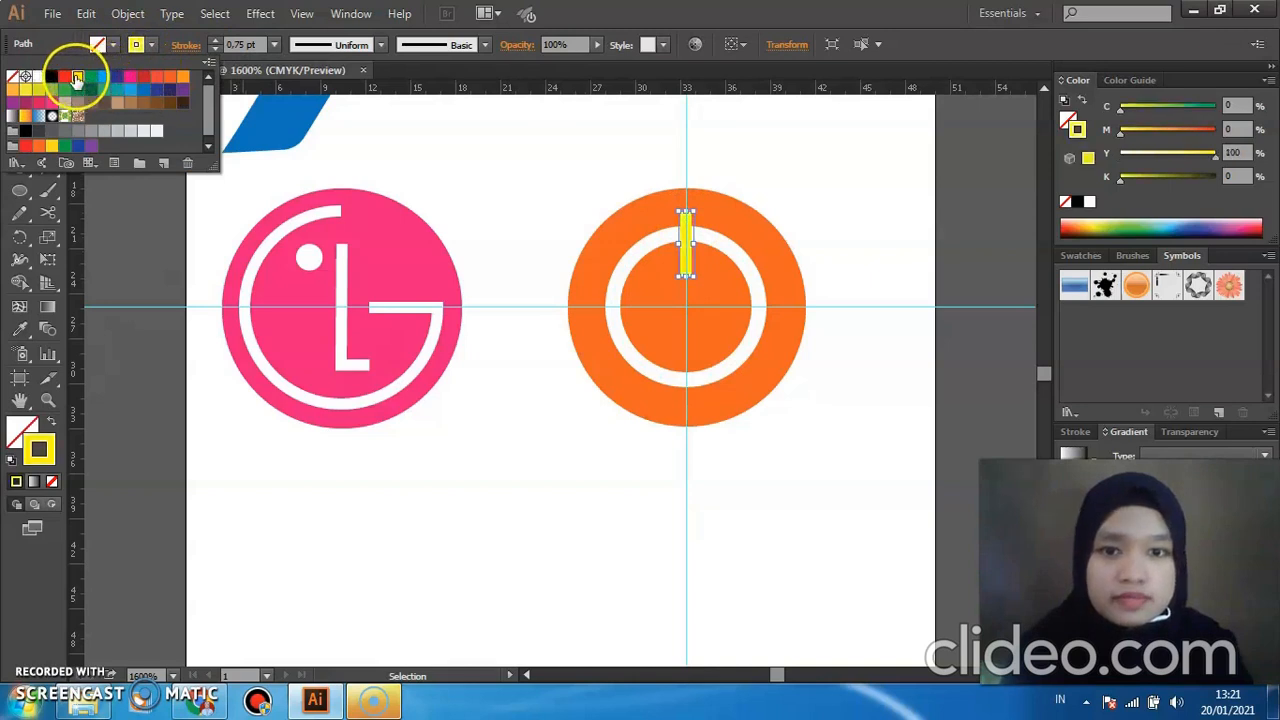
pyautogui.click(707, 155)
pyautogui.click(707, 154)
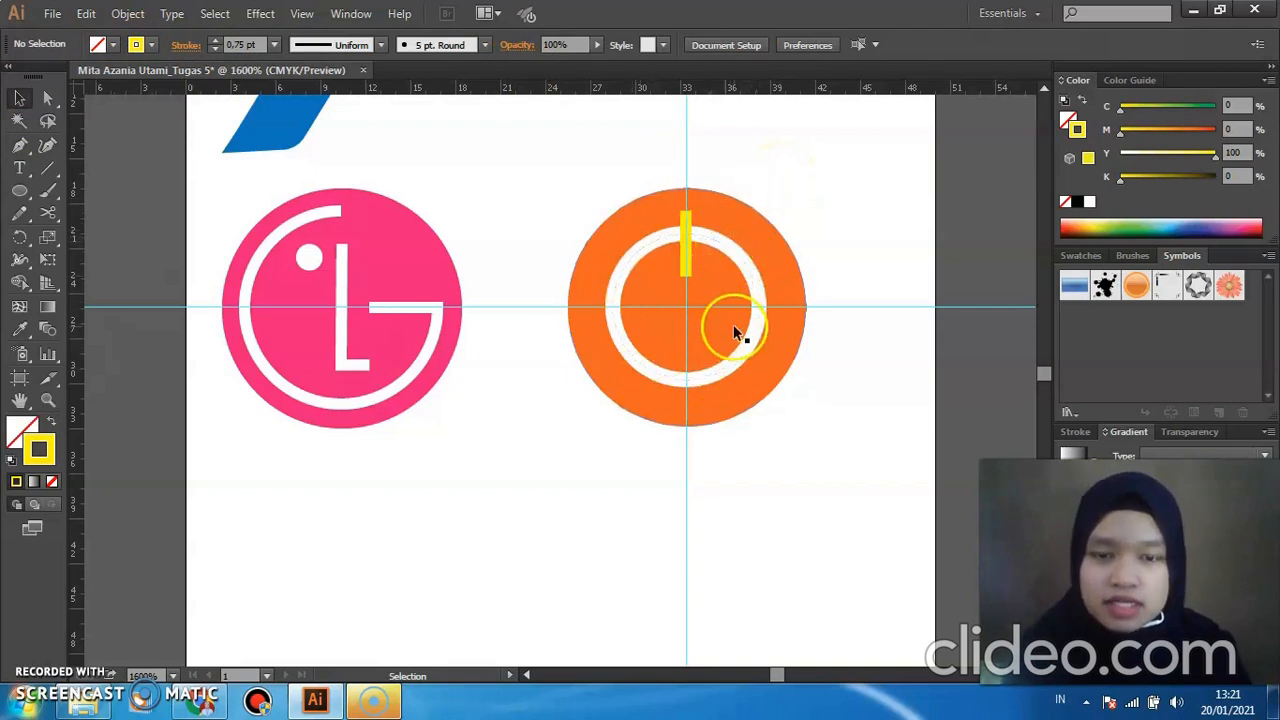
# Make a copy of the yellow line rotated by 120°.
pyautogui.click(688, 226)
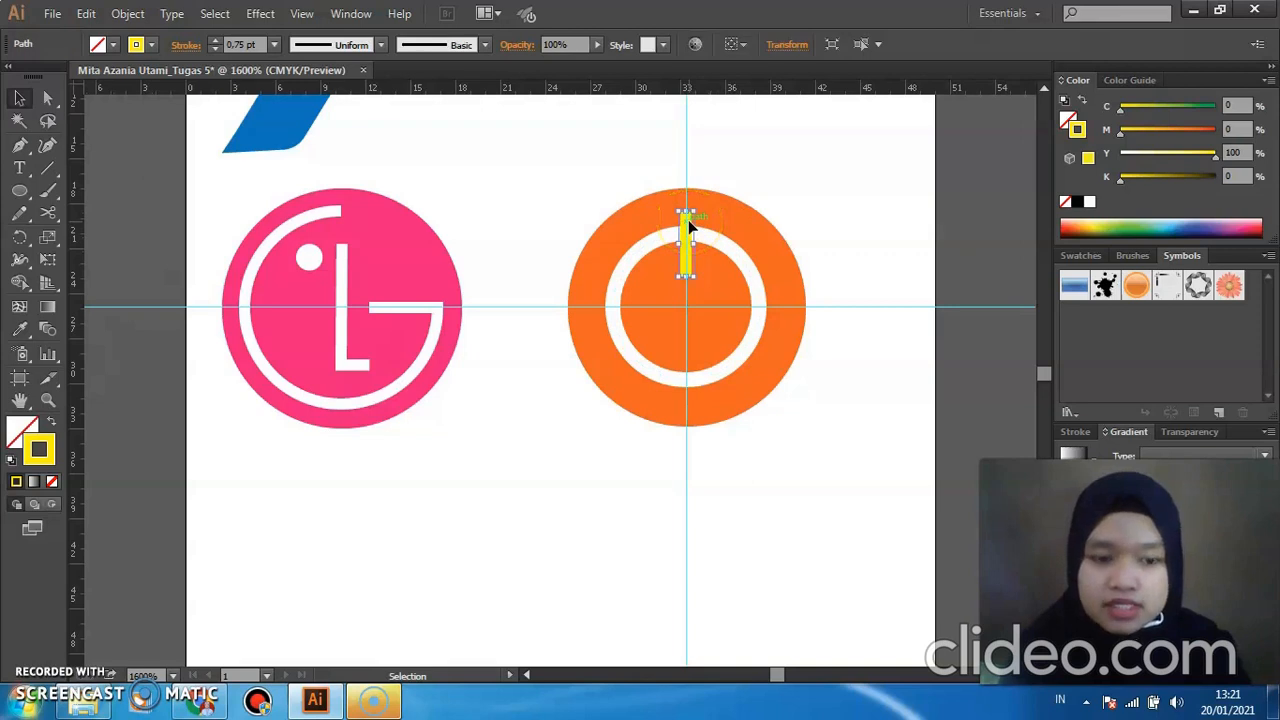
pyautogui.rightClick(688, 226)
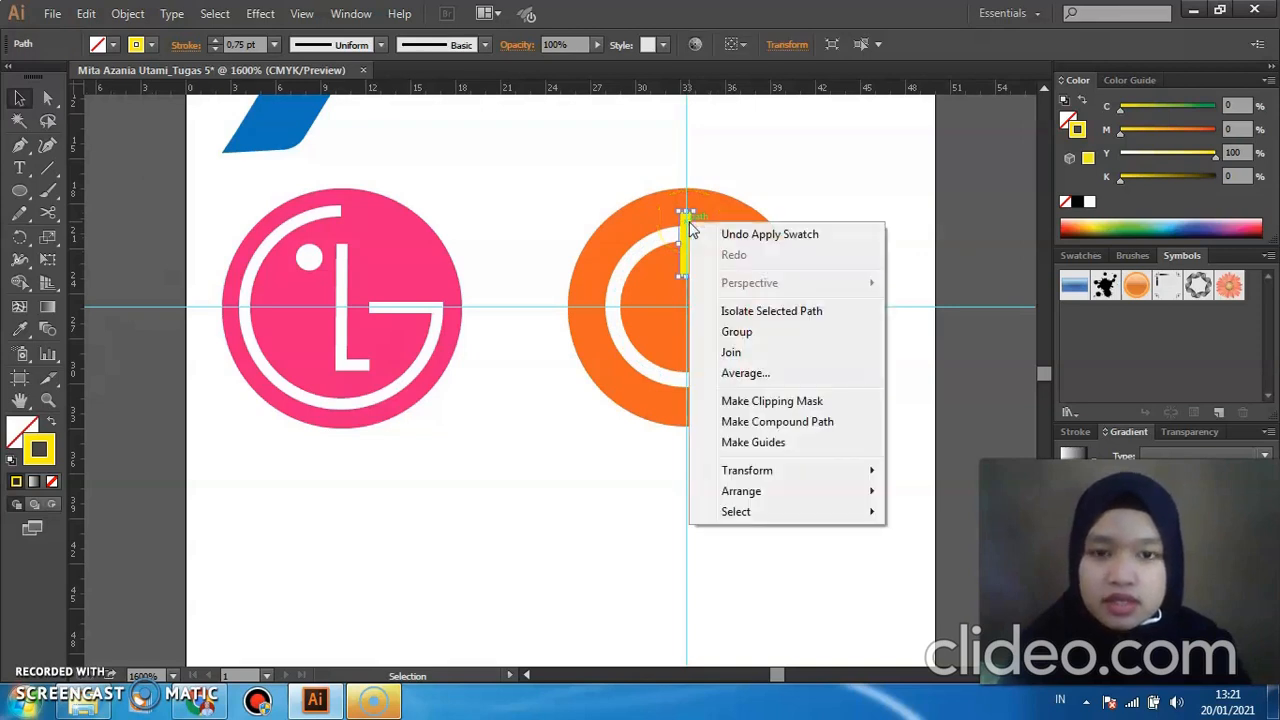
pyautogui.moveTo(808, 474)
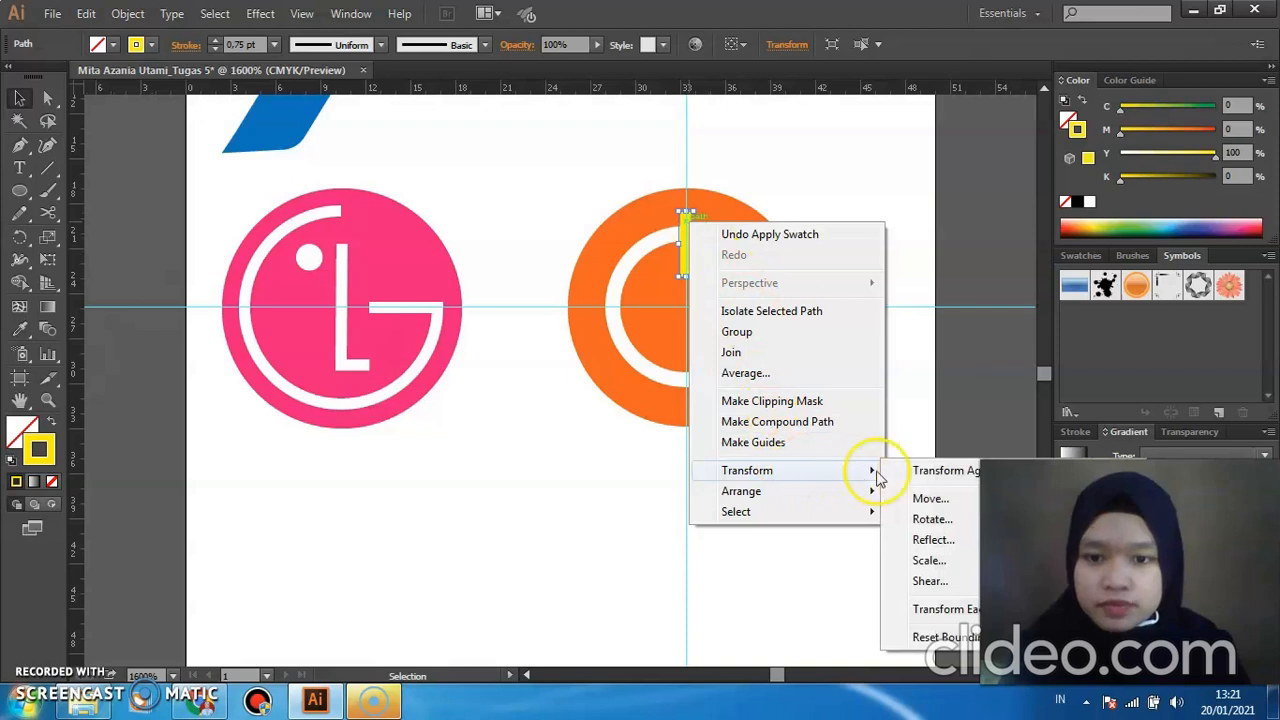
pyautogui.click(925, 520)
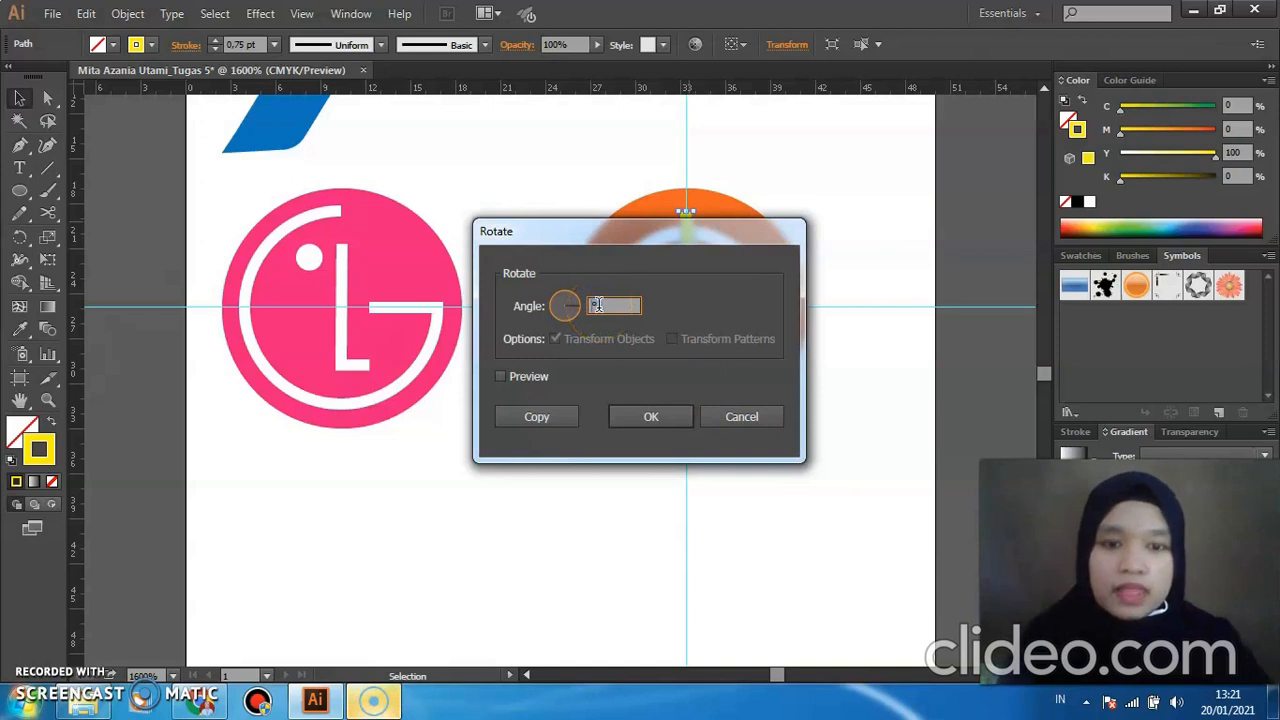
pyautogui.click(676, 398)
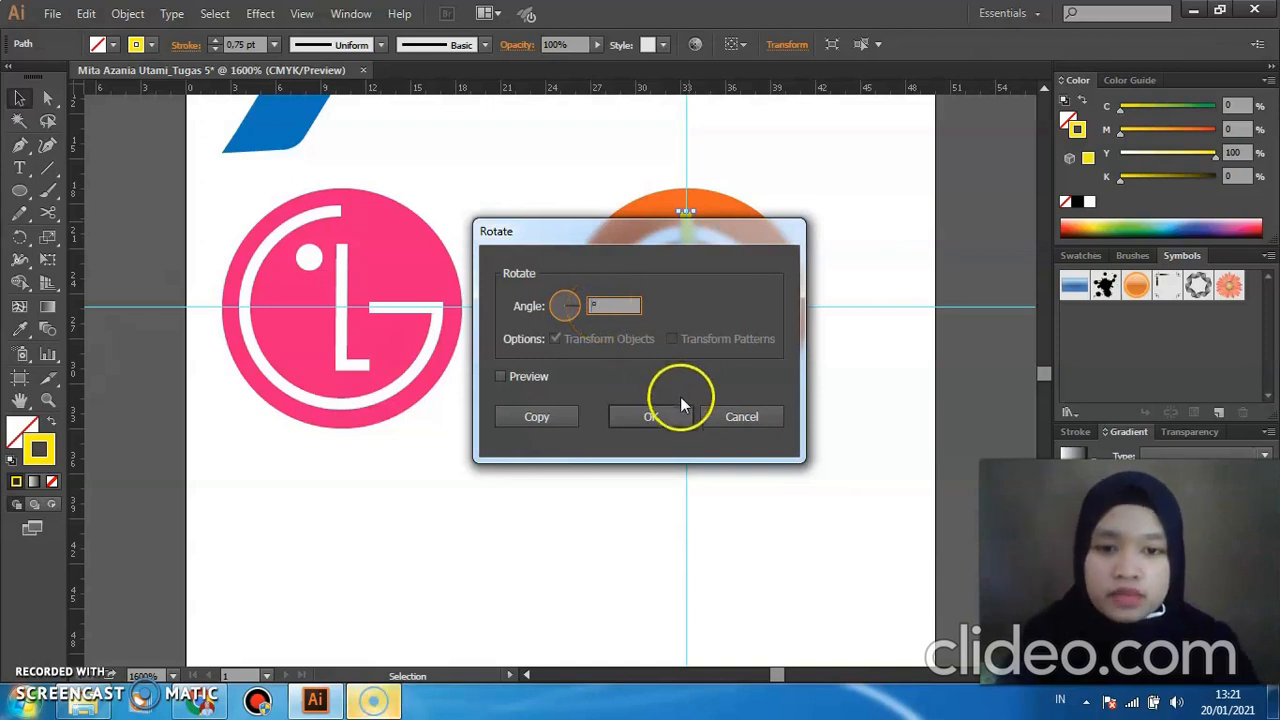
pyautogui.click(596, 303)
pyautogui.write('12')
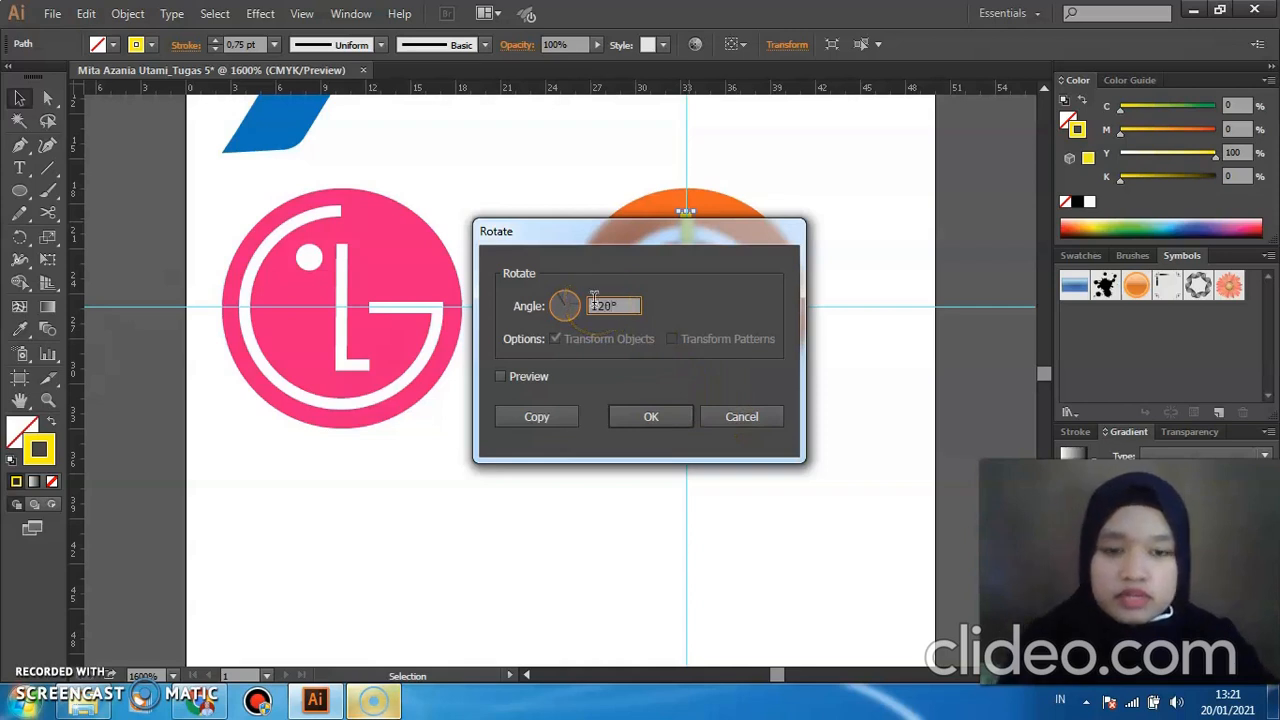
pyautogui.click(540, 416)
pyautogui.click(705, 245)
pyautogui.moveTo(704, 243)
pyautogui.mouseDown()
pyautogui.moveTo(695, 233)
pyautogui.moveTo(688, 244)
pyautogui.moveTo(700, 228)
pyautogui.moveTo(703, 240)
pyautogui.mouseUp()
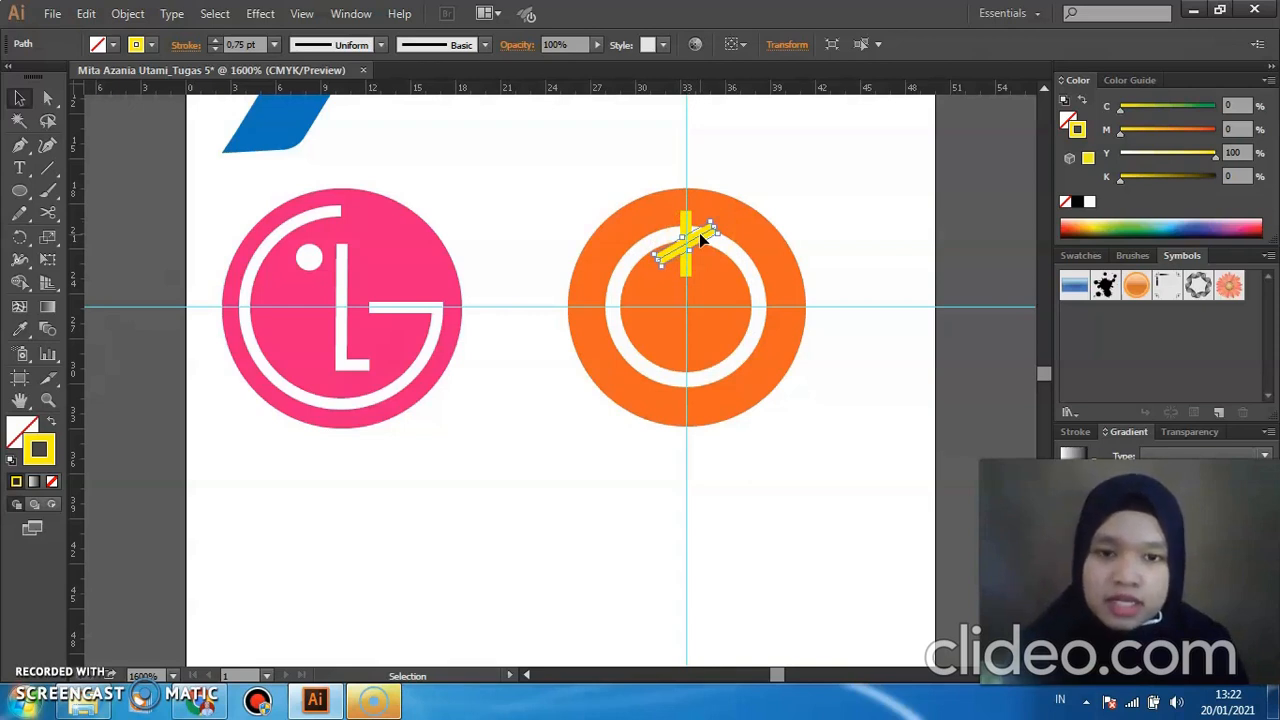
# Try to lengthen the rotated yellow copy toward the orange circle's edge, then undo the stretch and the rotated copy.
pyautogui.click(664, 264)
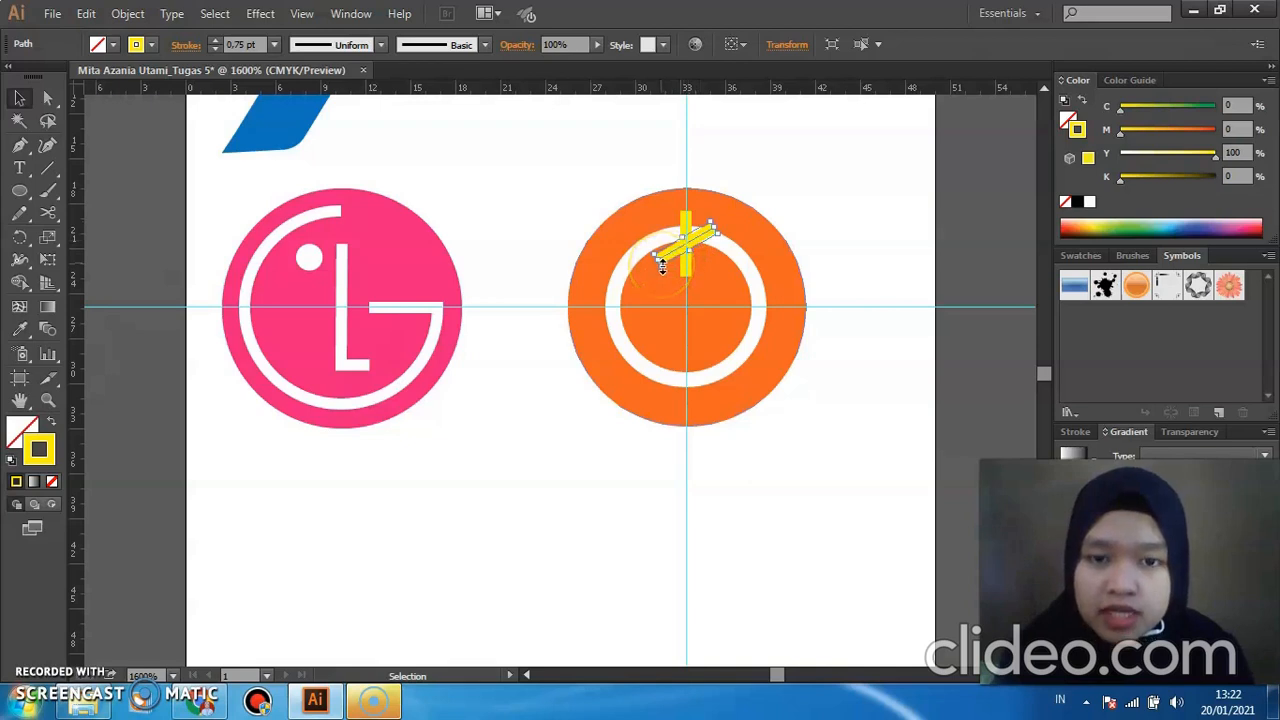
pyautogui.moveTo(662, 266); pyautogui.dragTo(595, 300)
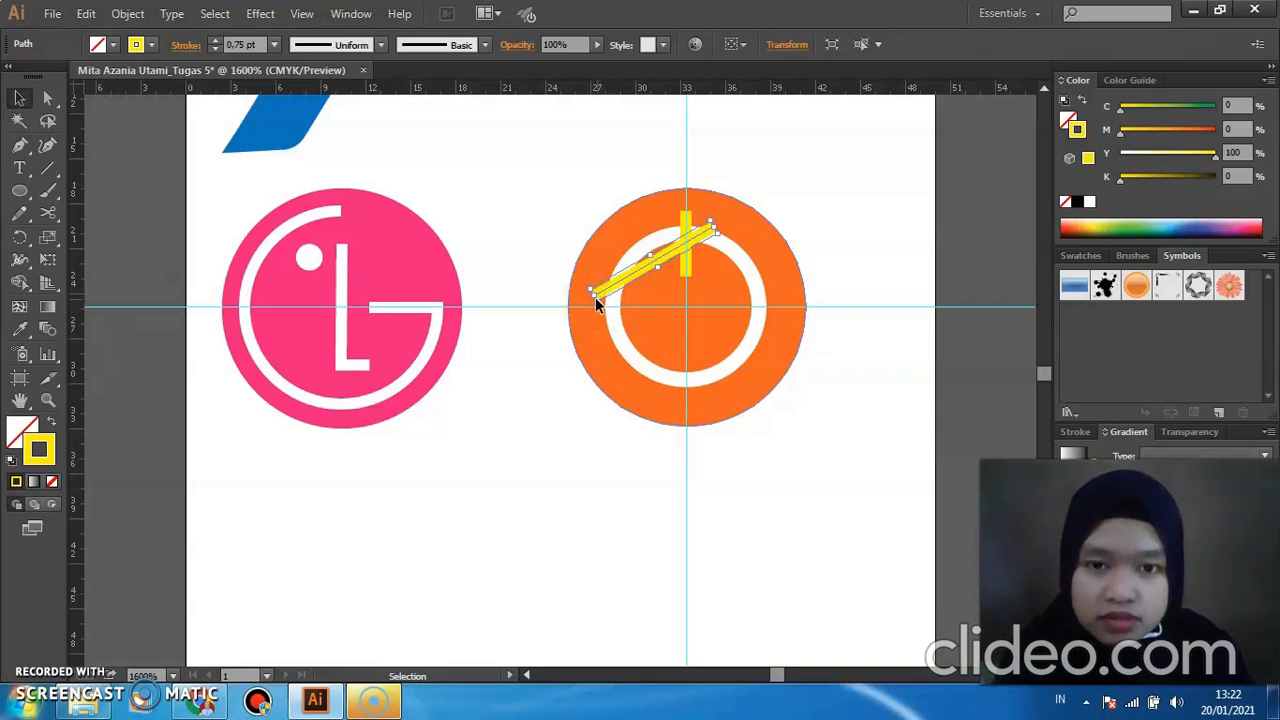
pyautogui.hotkey('ctrl', 'z')
pyautogui.hotkey('ctrl', 'z')
pyautogui.hotkey('ctrl', 'z')
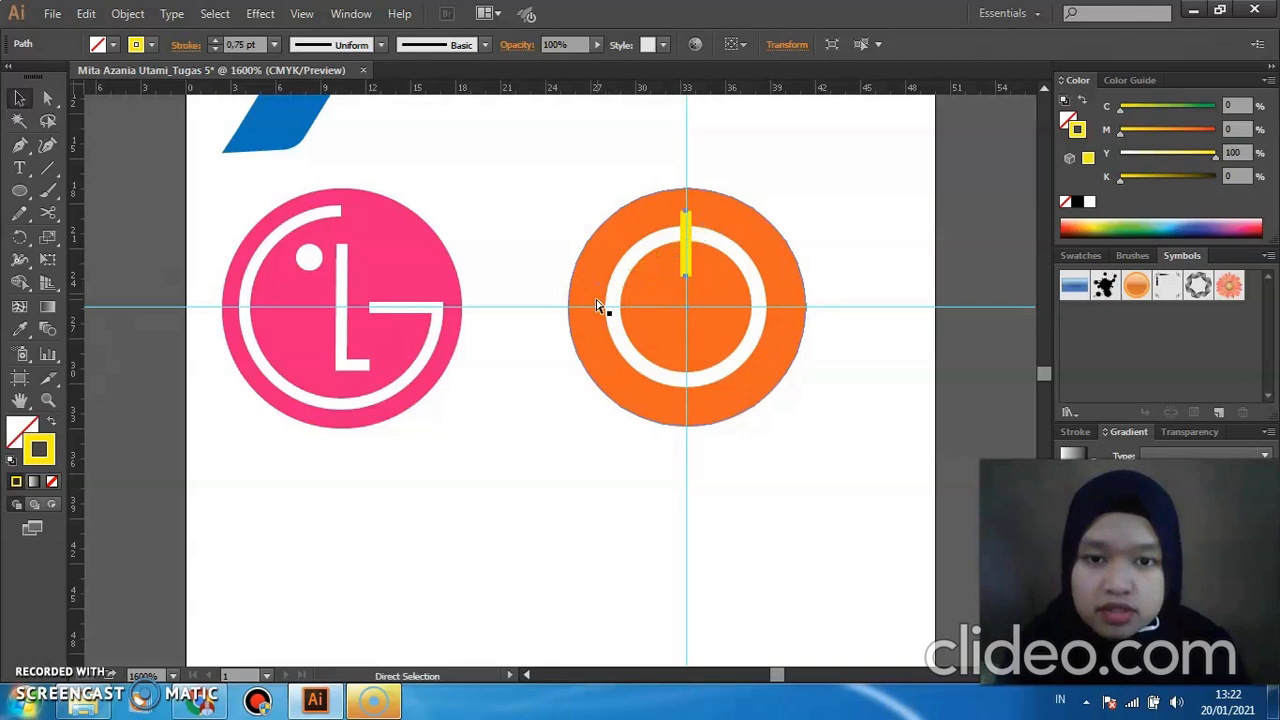
# Extend the yellow vertical line downward to the guides' intersection at the circle's centre.
pyautogui.click(686, 224)
pyautogui.moveTo(686, 224); pyautogui.dragTo(690, 312)
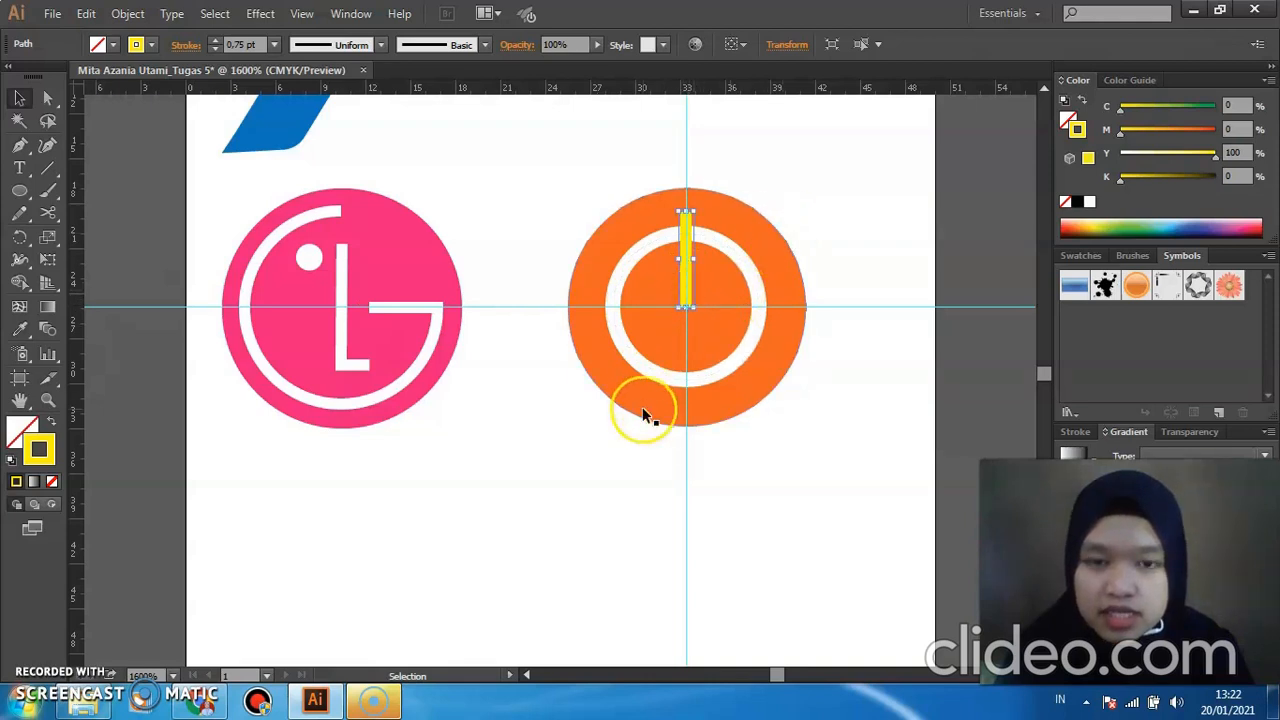
# Create a copy of the extended yellow line rotated by 120°.
pyautogui.click(173, 676)
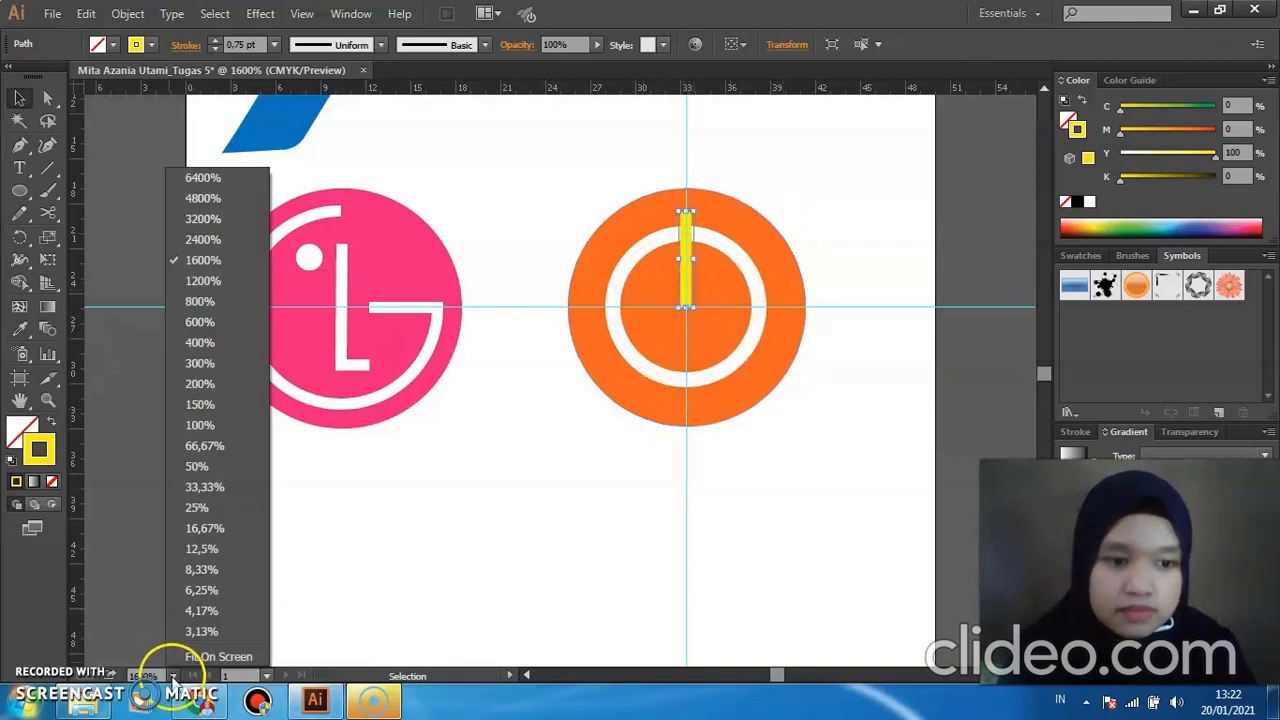
pyautogui.click(177, 218)
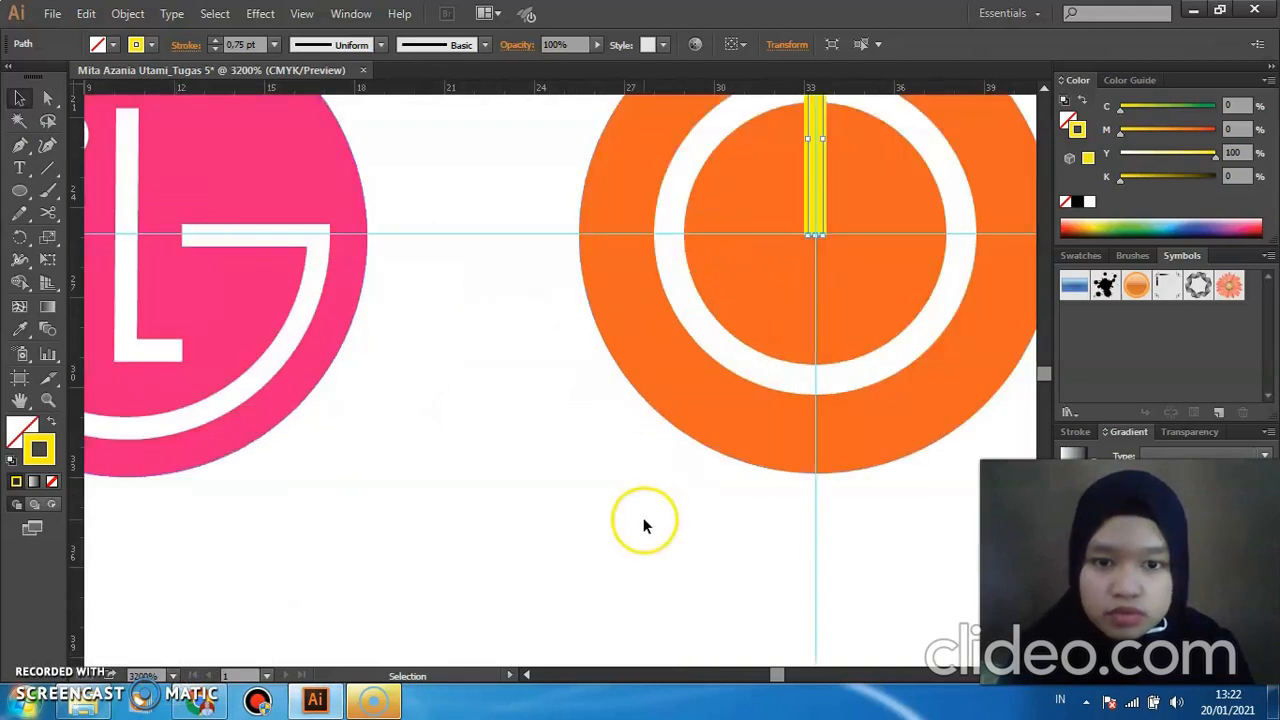
pyautogui.click(20, 400)
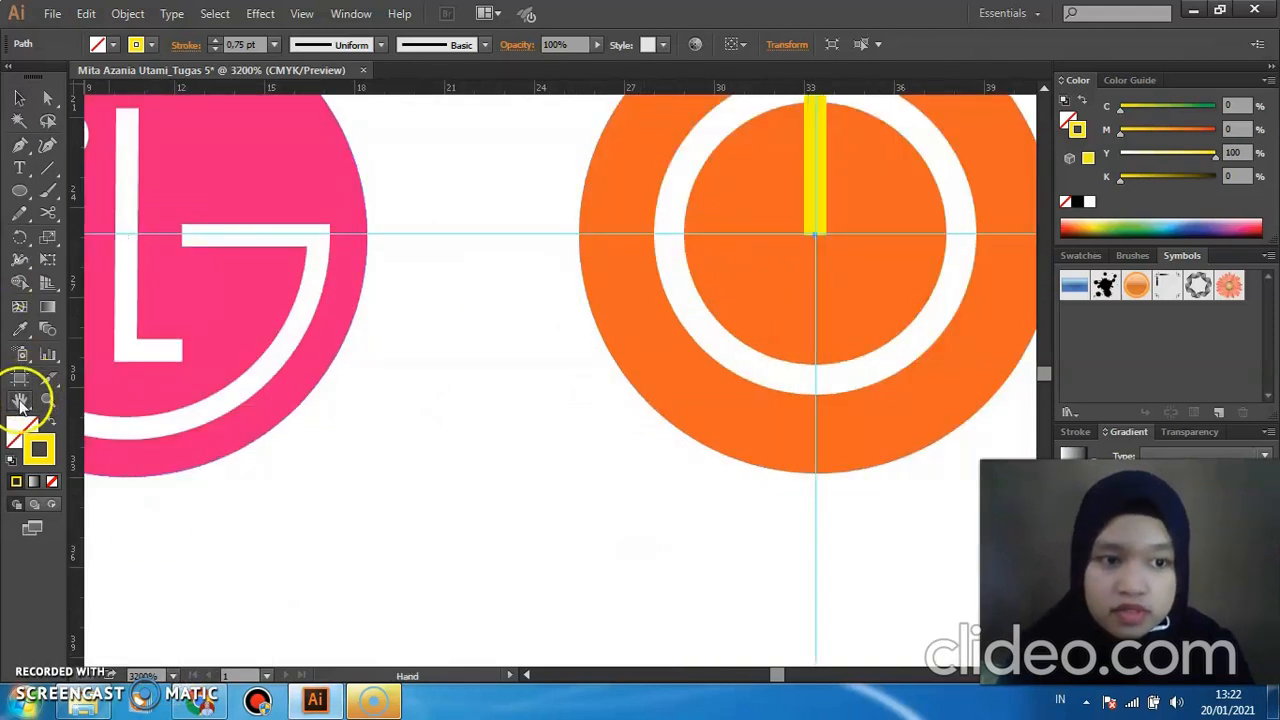
pyautogui.moveTo(920, 526); pyautogui.dragTo(691, 623)
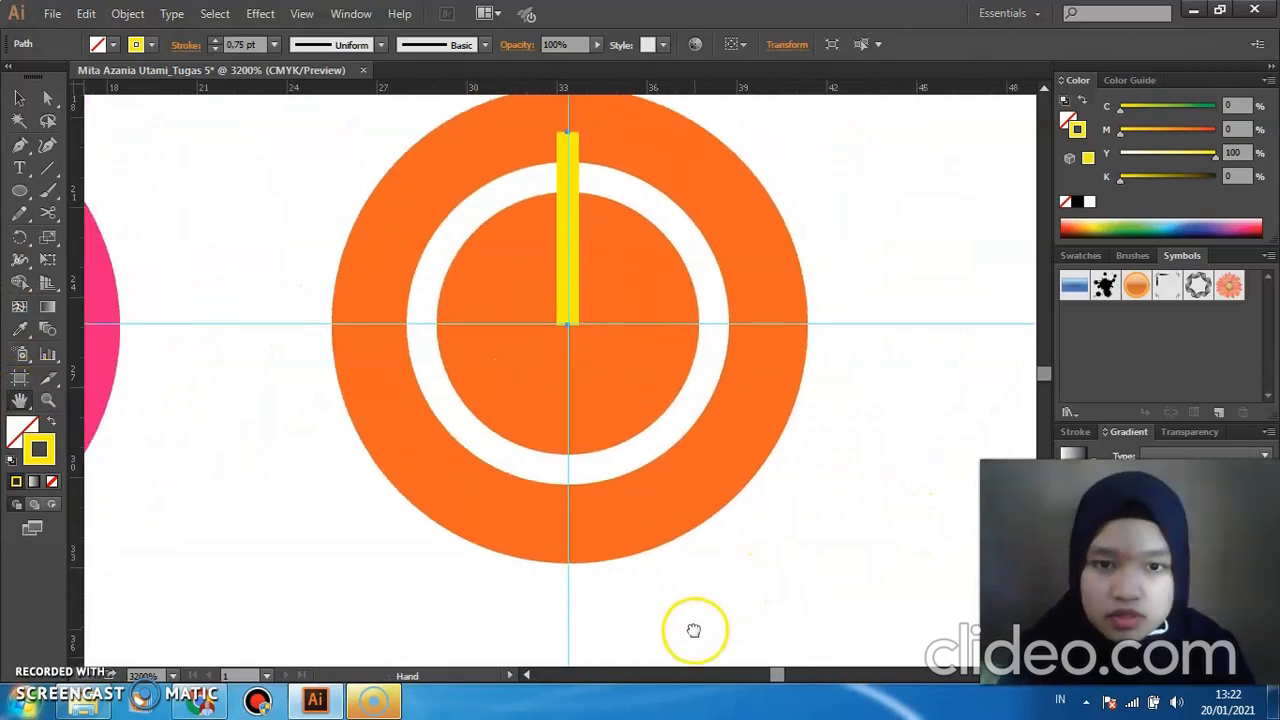
pyautogui.scroll(1, 852, 260)
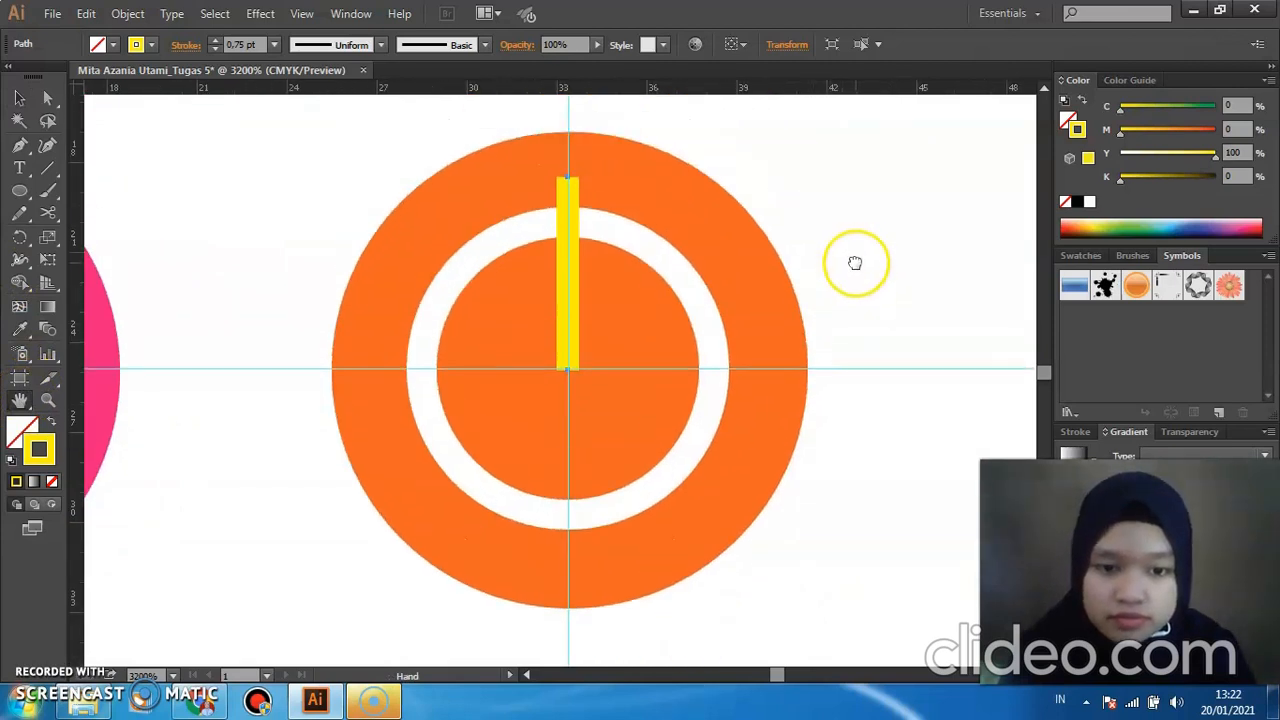
pyautogui.click(20, 100)
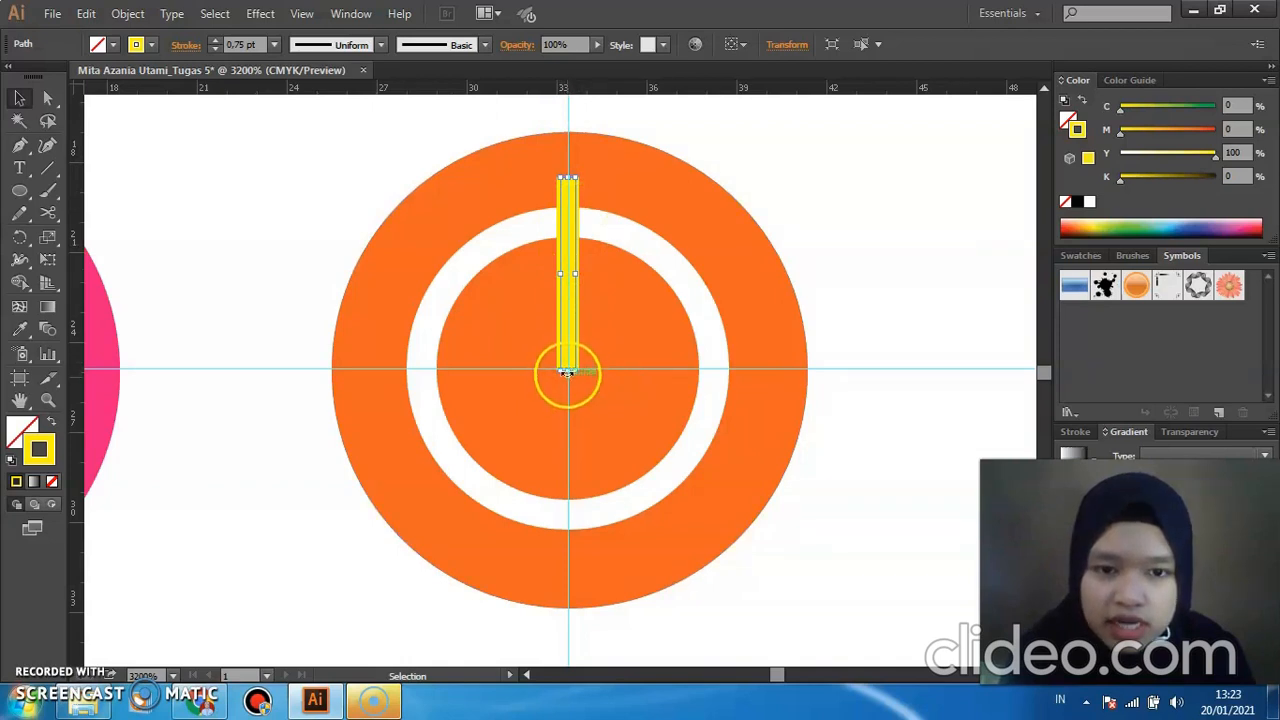
pyautogui.rightClick(566, 242)
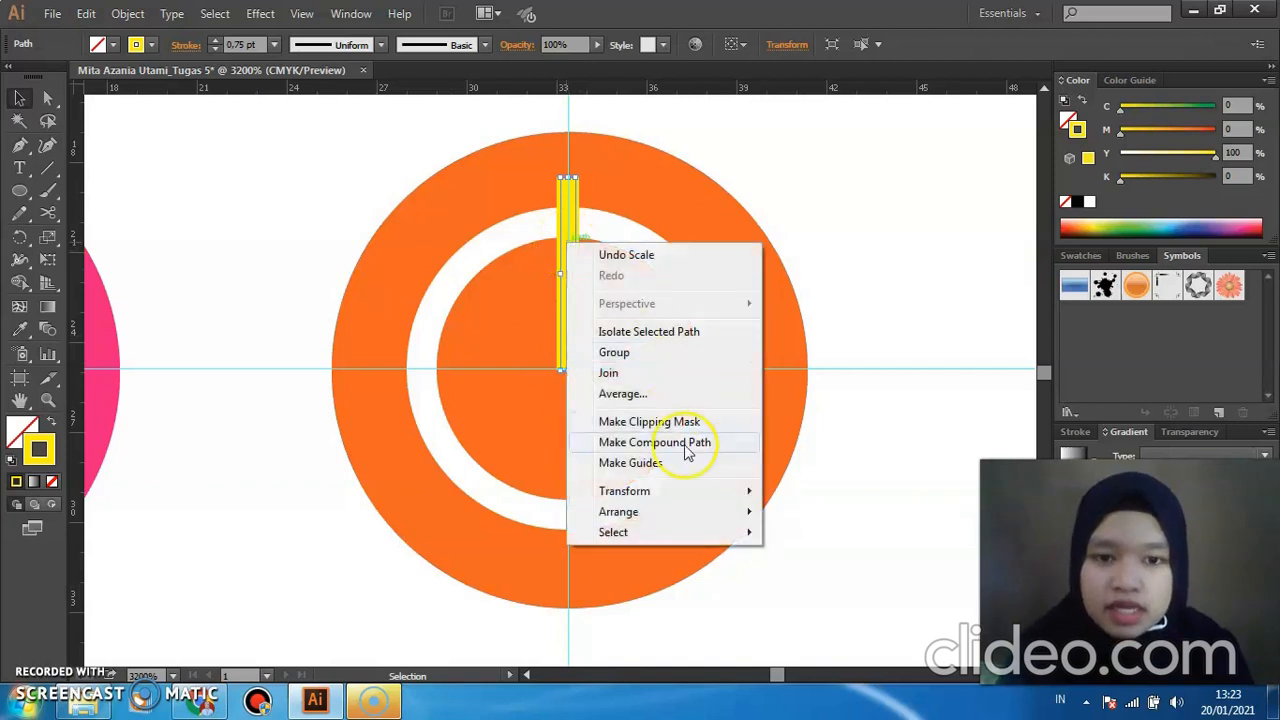
pyautogui.moveTo(687, 495)
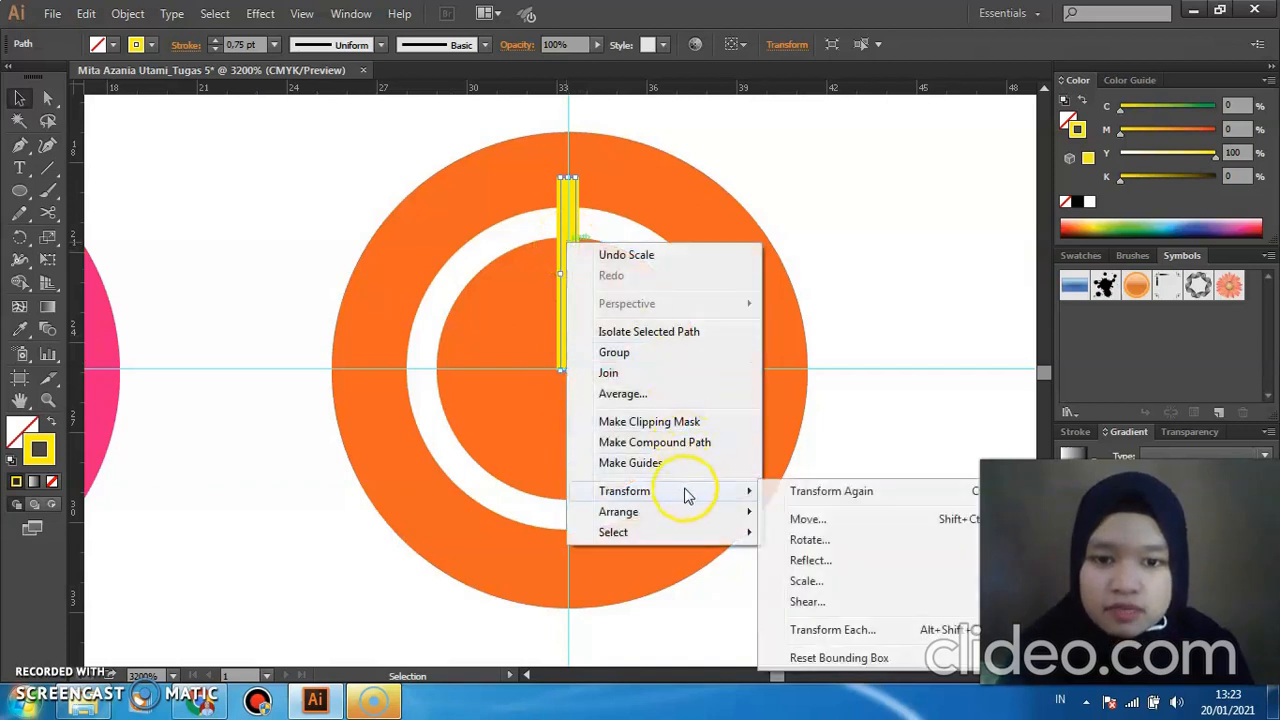
pyautogui.click(809, 539)
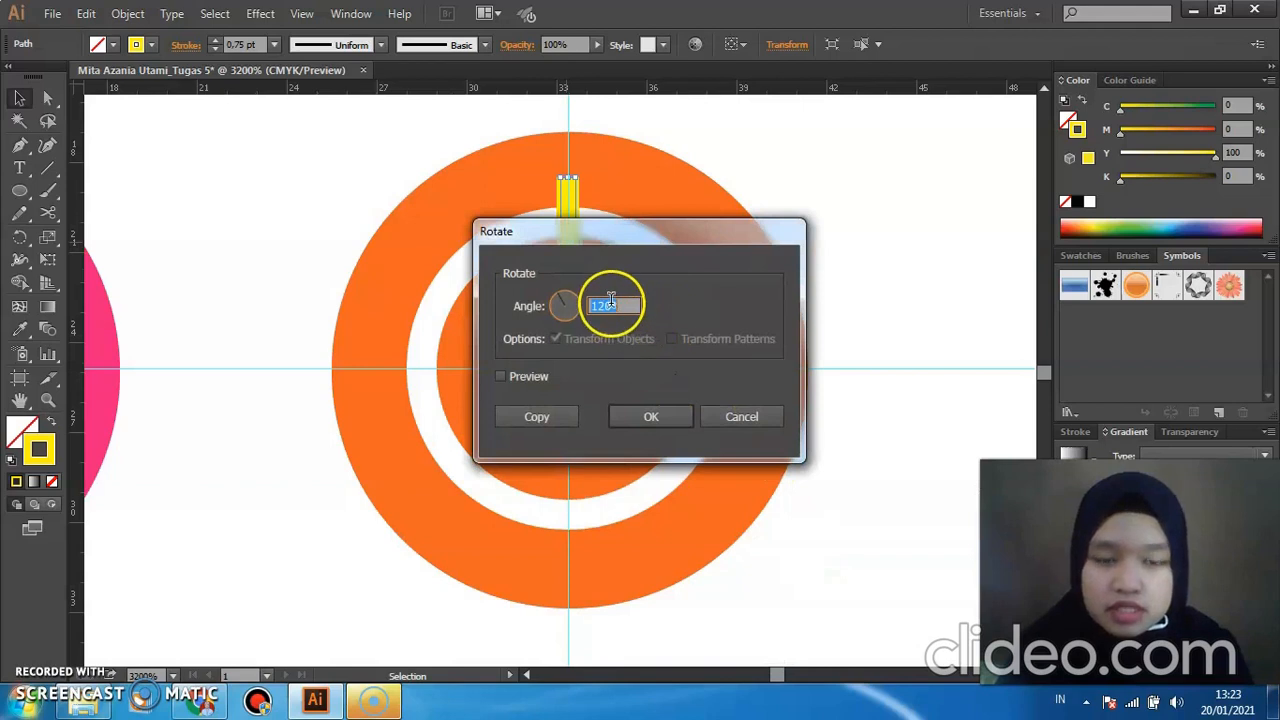
pyautogui.click(536, 417)
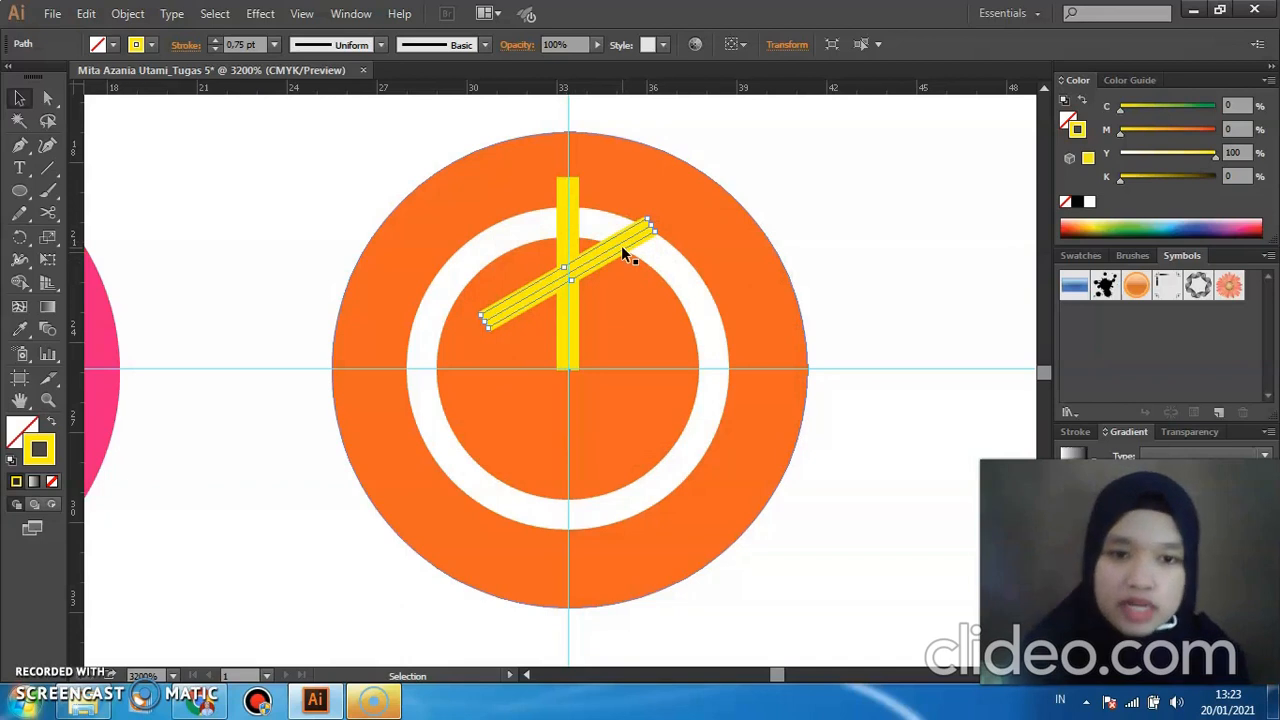
# Move the rotated yellow line so its upper end meets the guides' intersection at the orange circle's centre.
pyautogui.moveTo(625, 262); pyautogui.dragTo(560, 333)
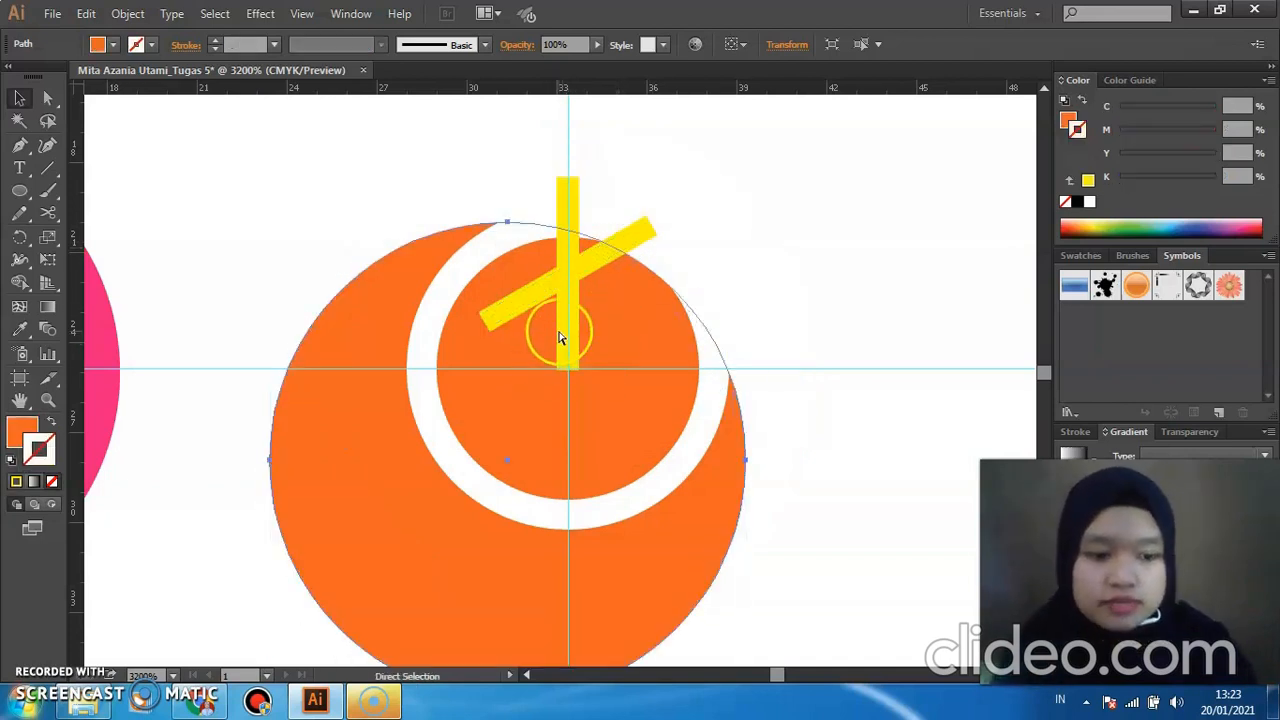
pyautogui.hotkey('ctrl', 'z')
pyautogui.click(600, 258)
pyautogui.moveTo(600, 258); pyautogui.dragTo(518, 405)
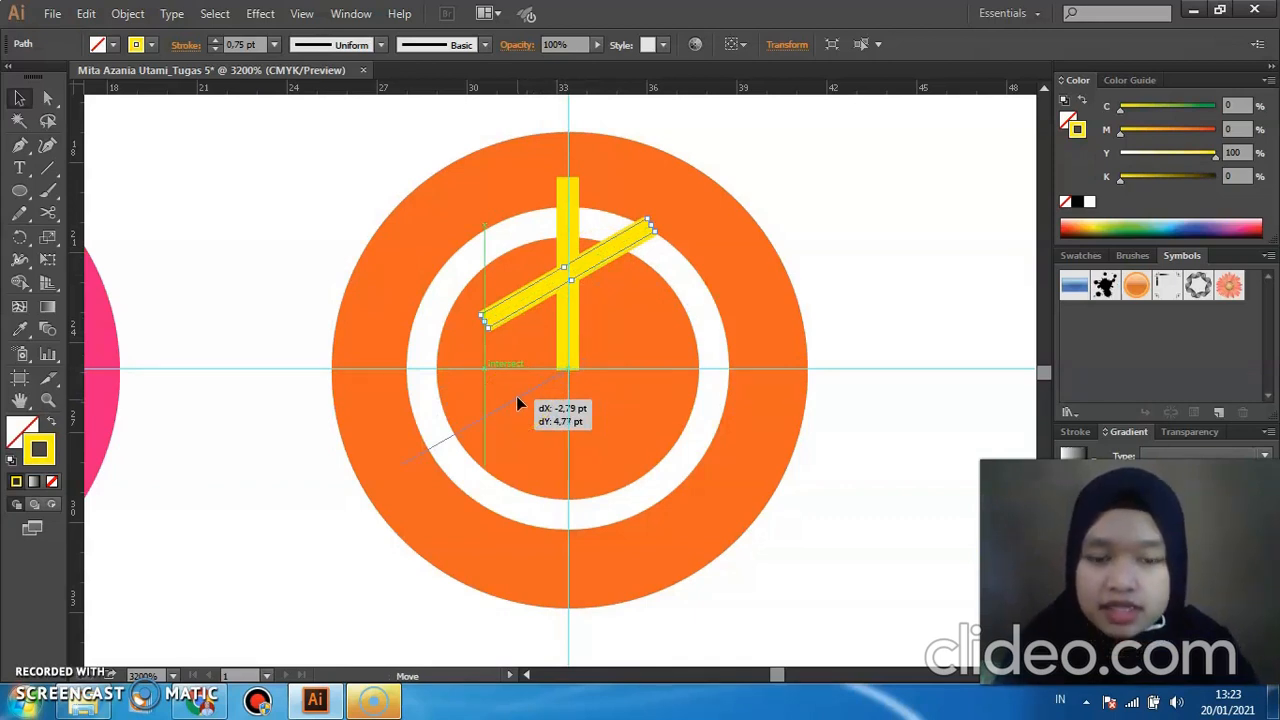
pyautogui.moveTo(518, 403); pyautogui.dragTo(518, 404)
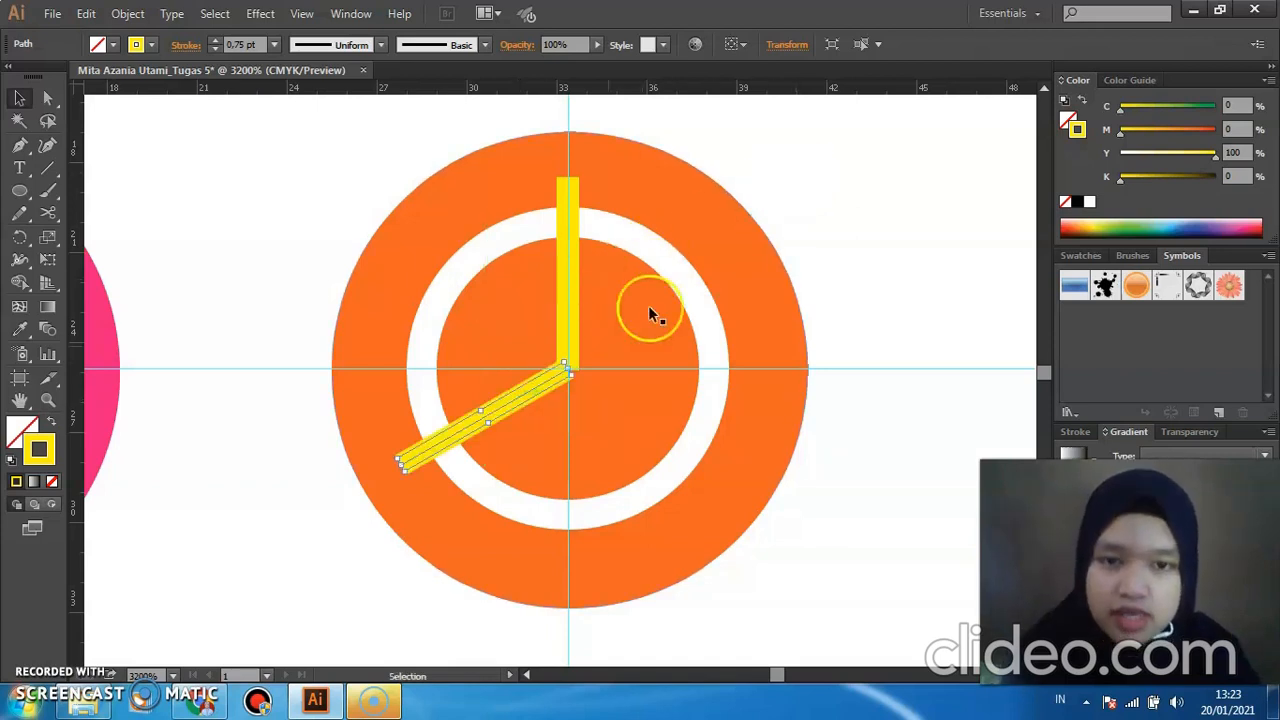
# Copy the slanted yellow line rotated by 120° and move the copy so it runs from the circle's centre toward the lower right.
pyautogui.rightClick(542, 384)
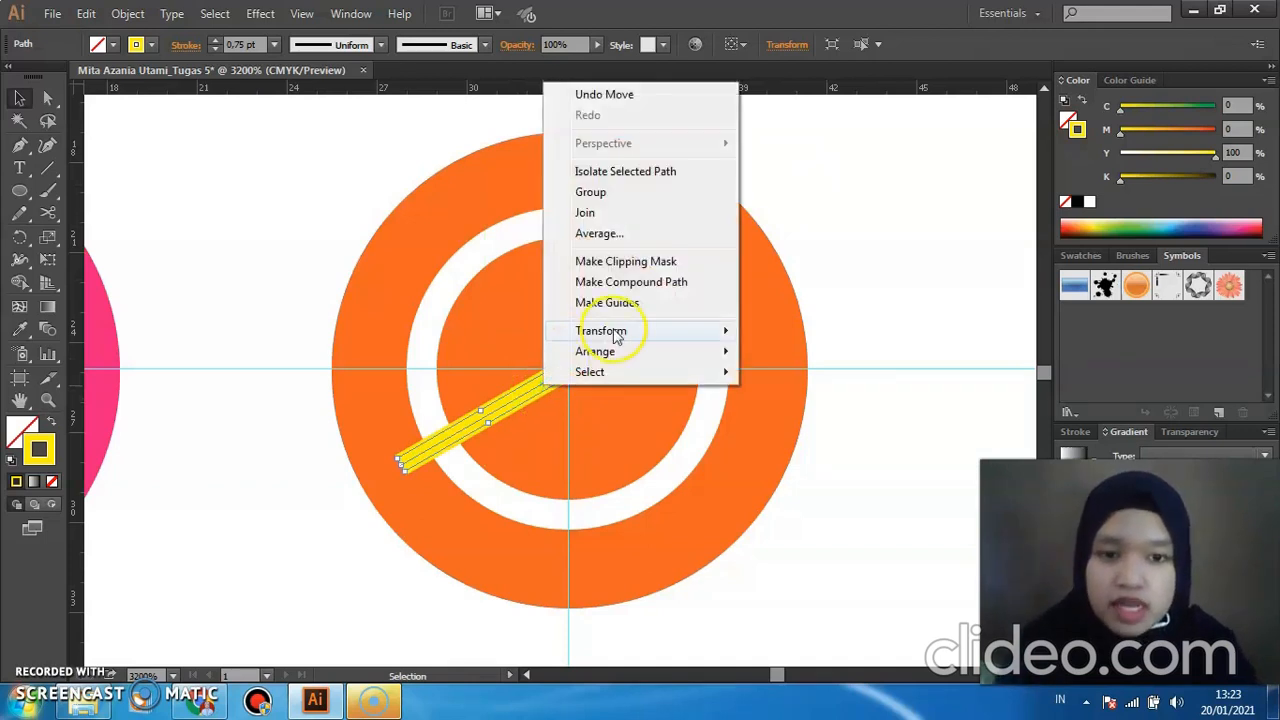
pyautogui.moveTo(620, 334)
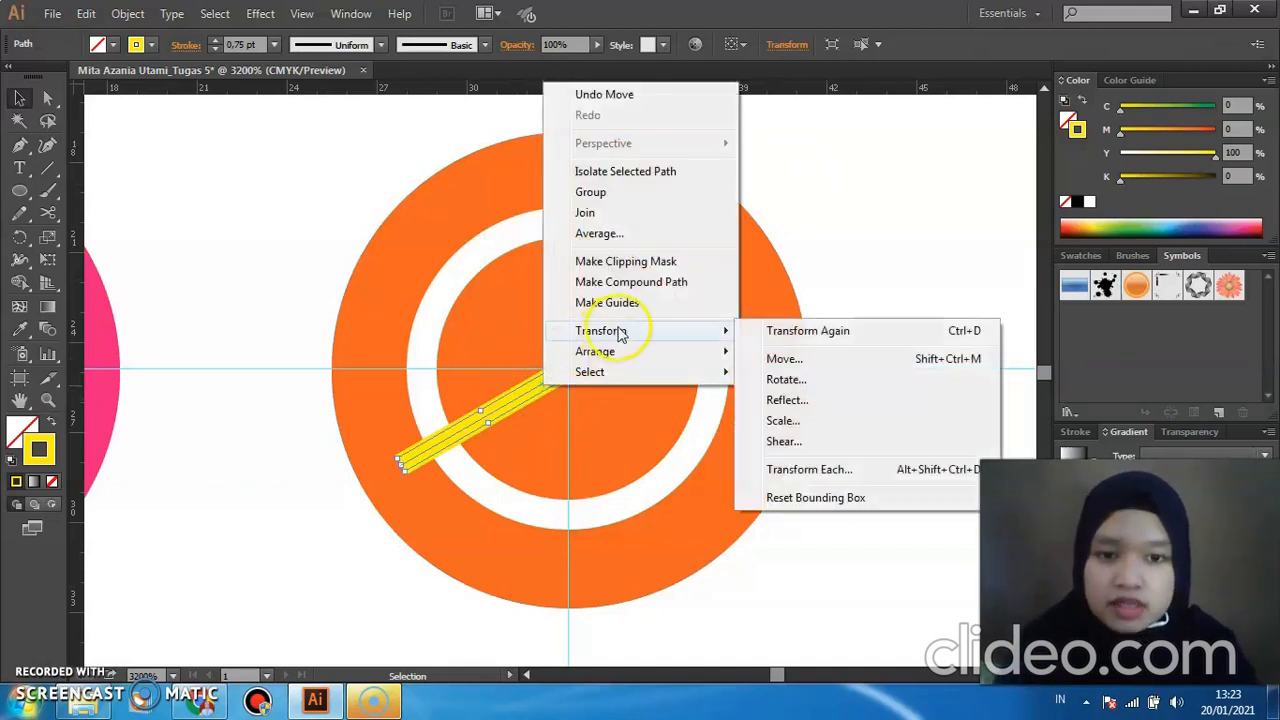
pyautogui.click(755, 383)
pyautogui.click(607, 302)
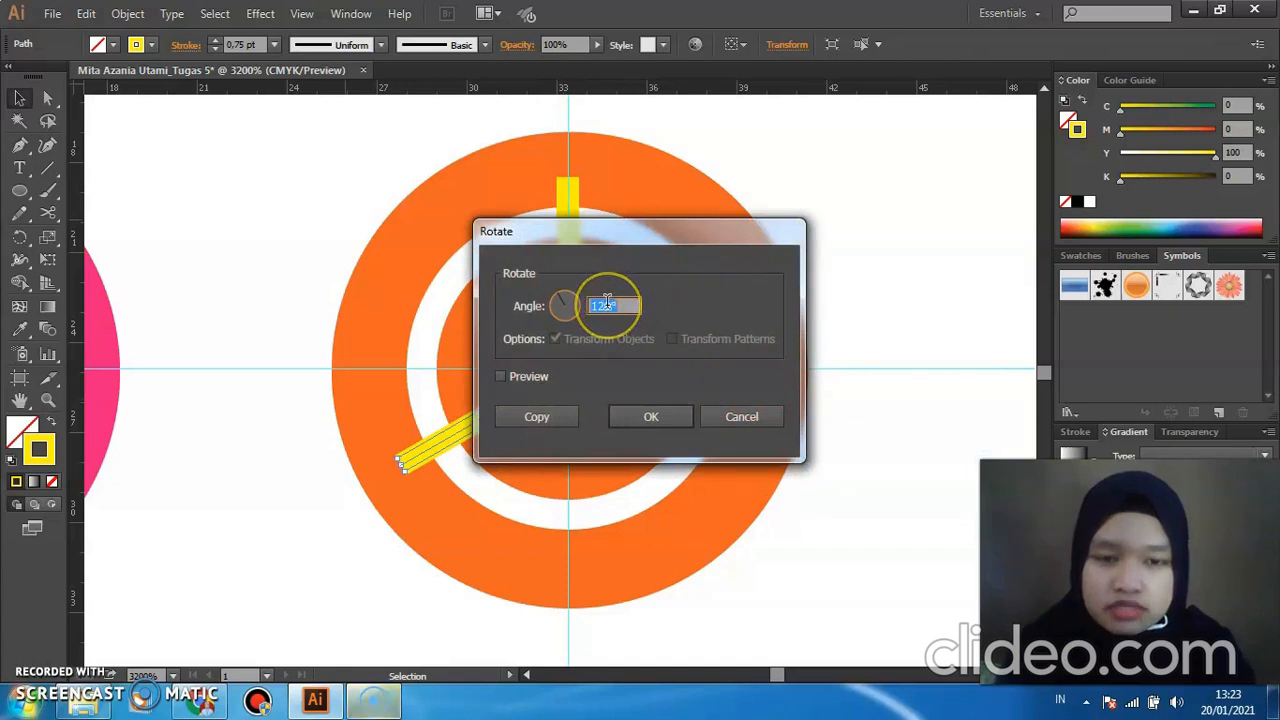
pyautogui.click(540, 415)
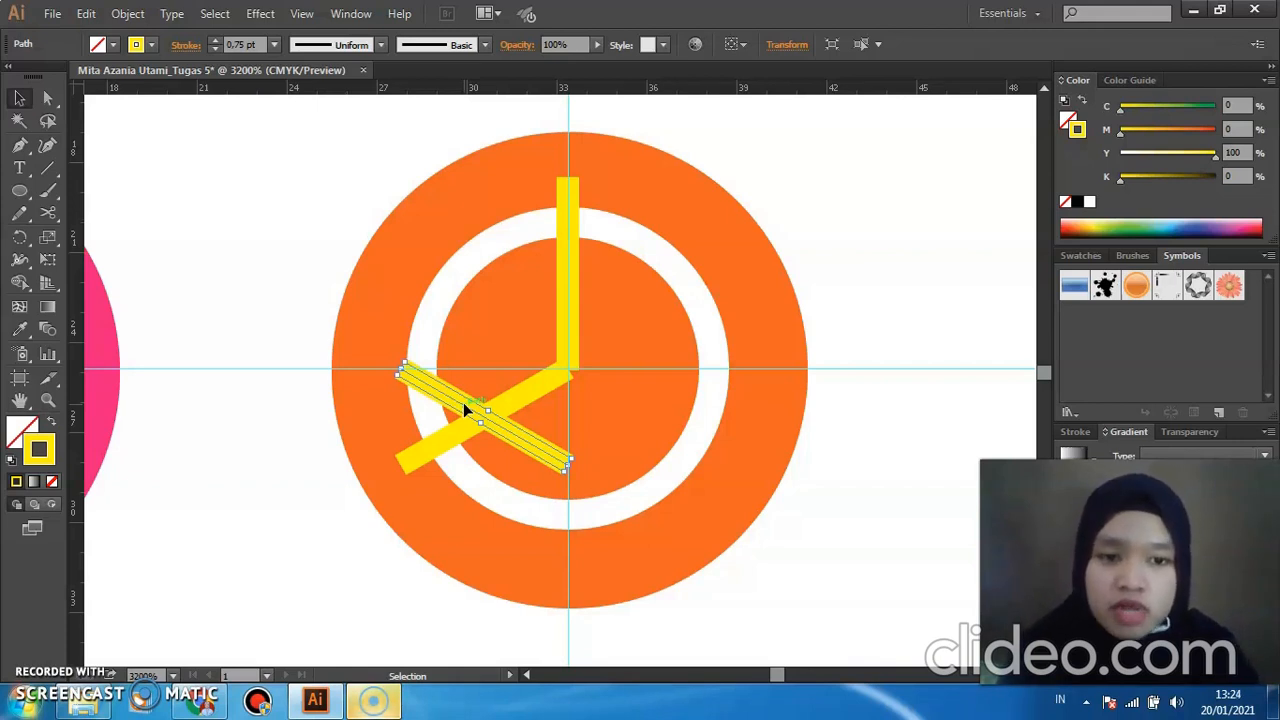
pyautogui.moveTo(463, 402); pyautogui.dragTo(633, 409)
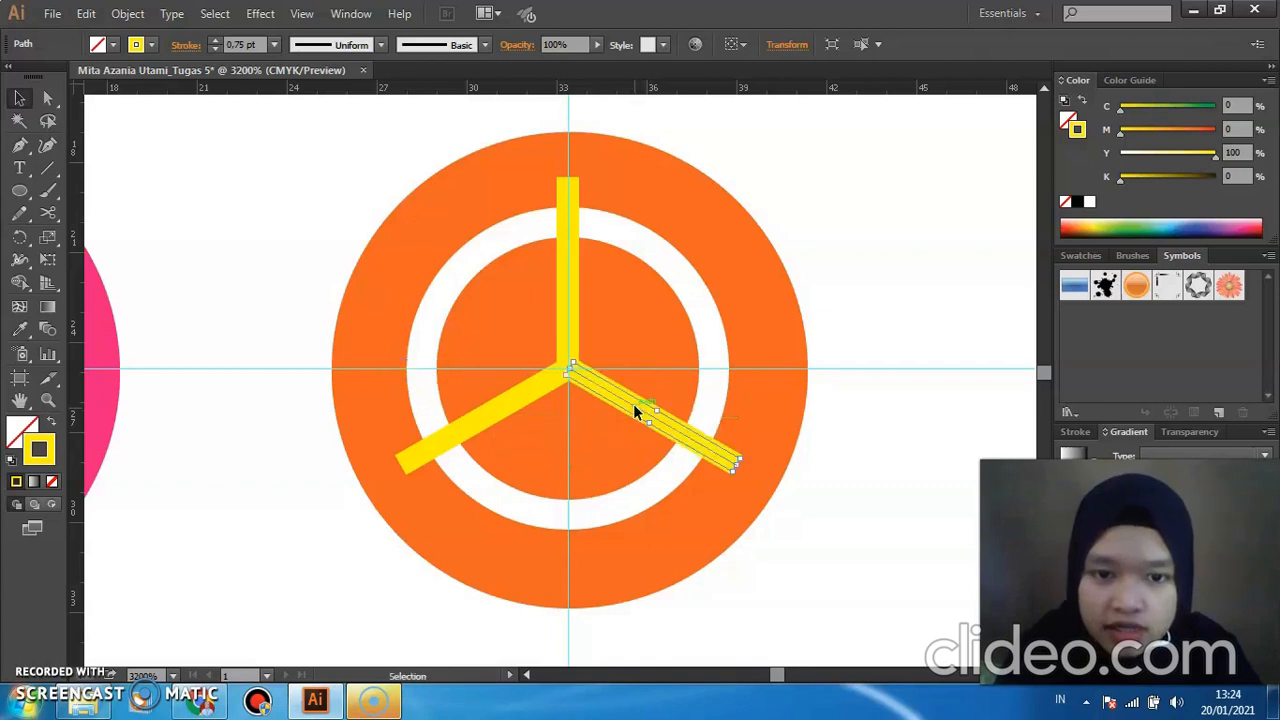
pyautogui.click(894, 259)
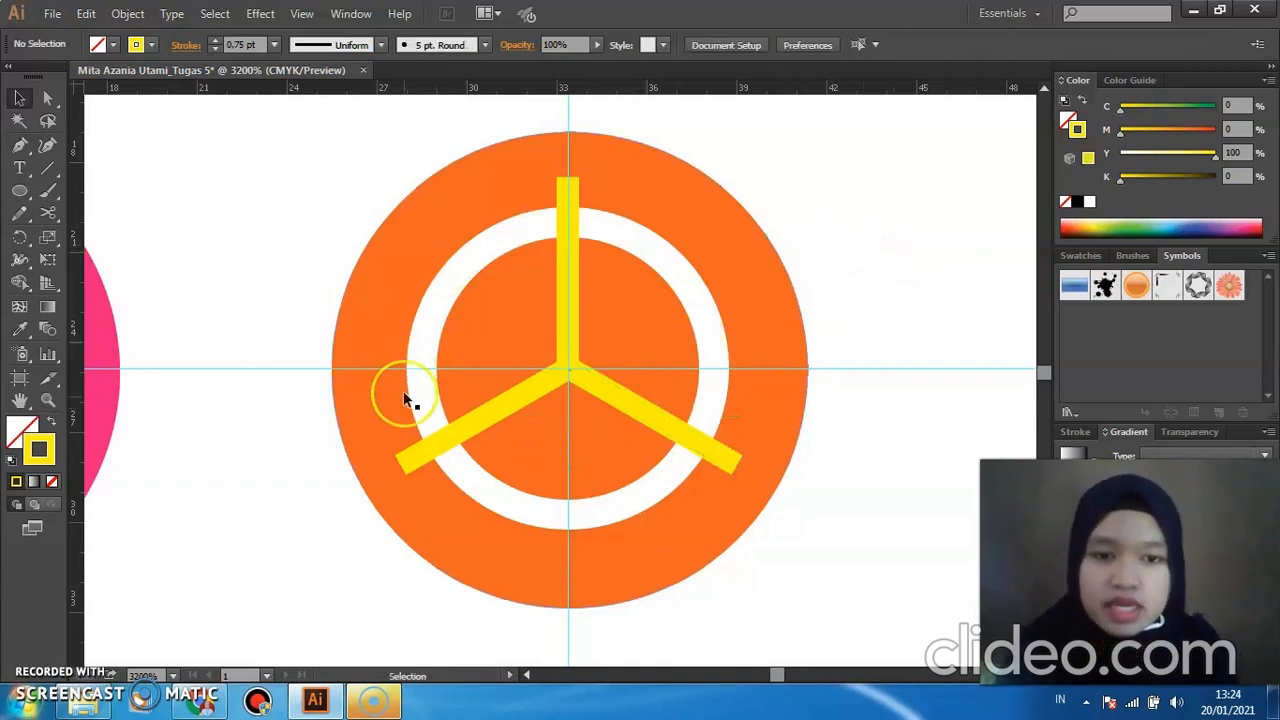
# Try to expand the fill and stroke of the three yellow lines together with the orange circle.
pyautogui.click(578, 331)
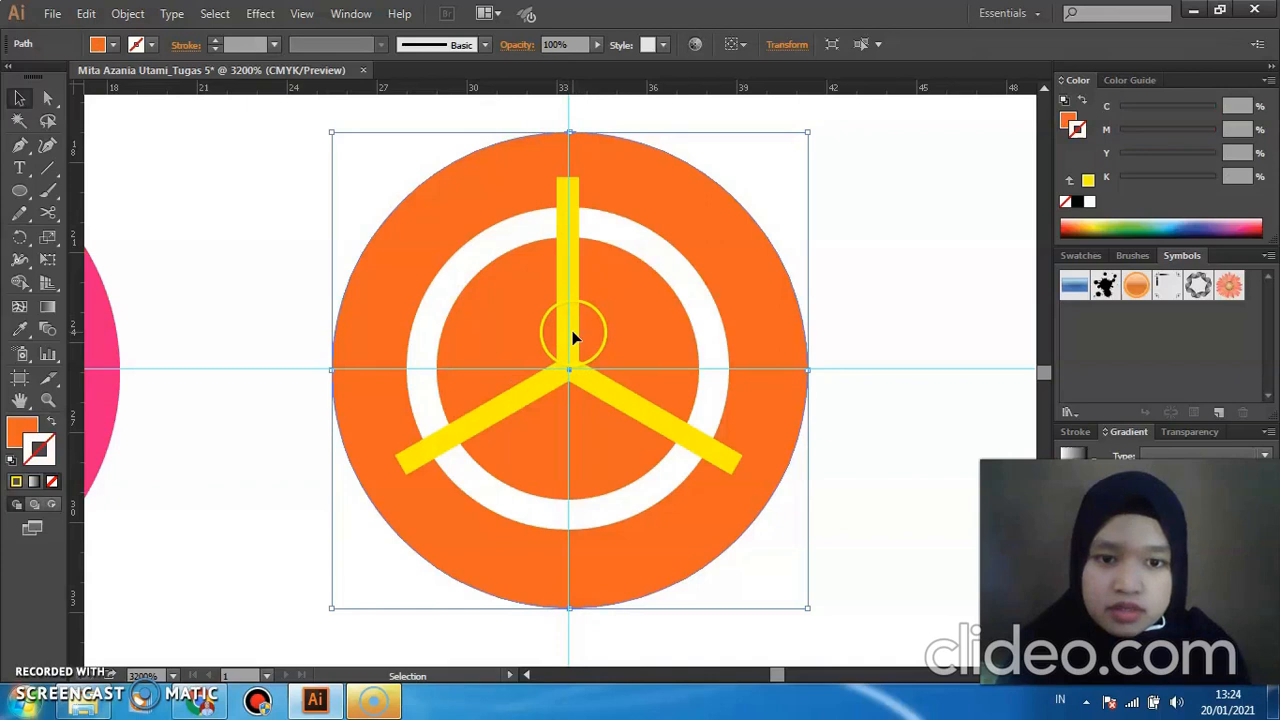
pyautogui.click(566, 330)
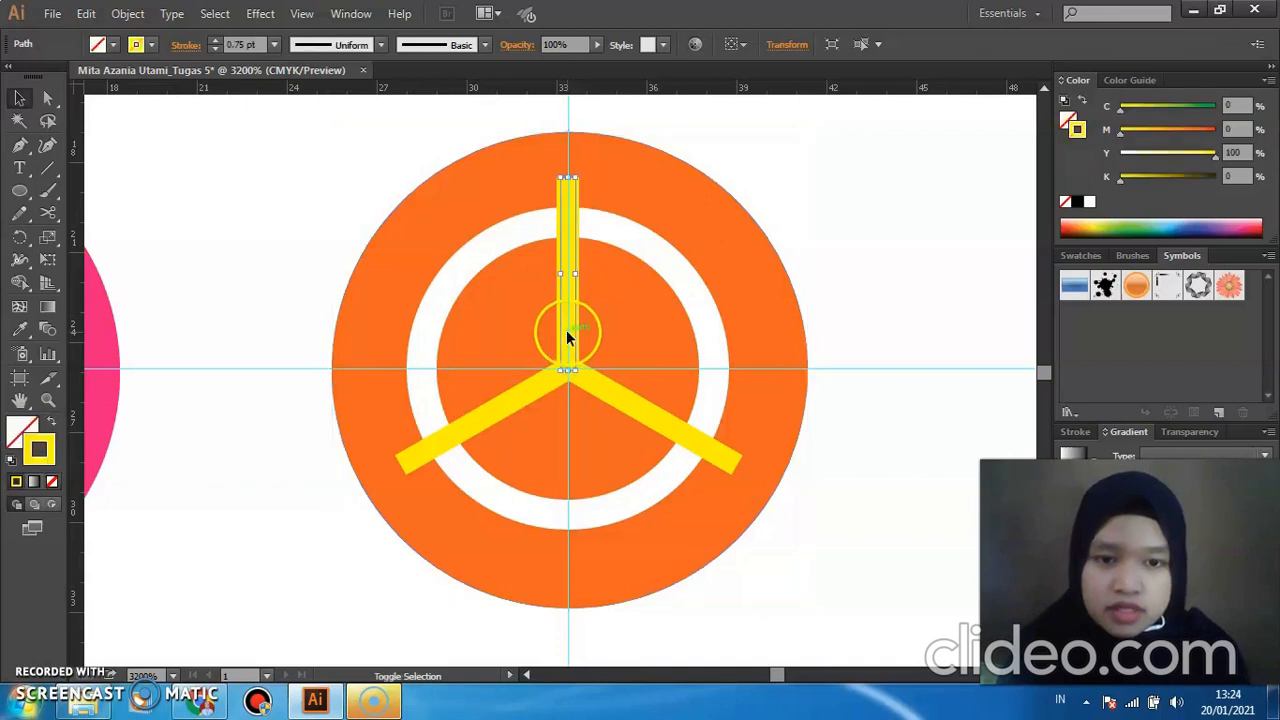
pyautogui.keyDown('shift'); pyautogui.click(541, 381); pyautogui.keyUp('shift')
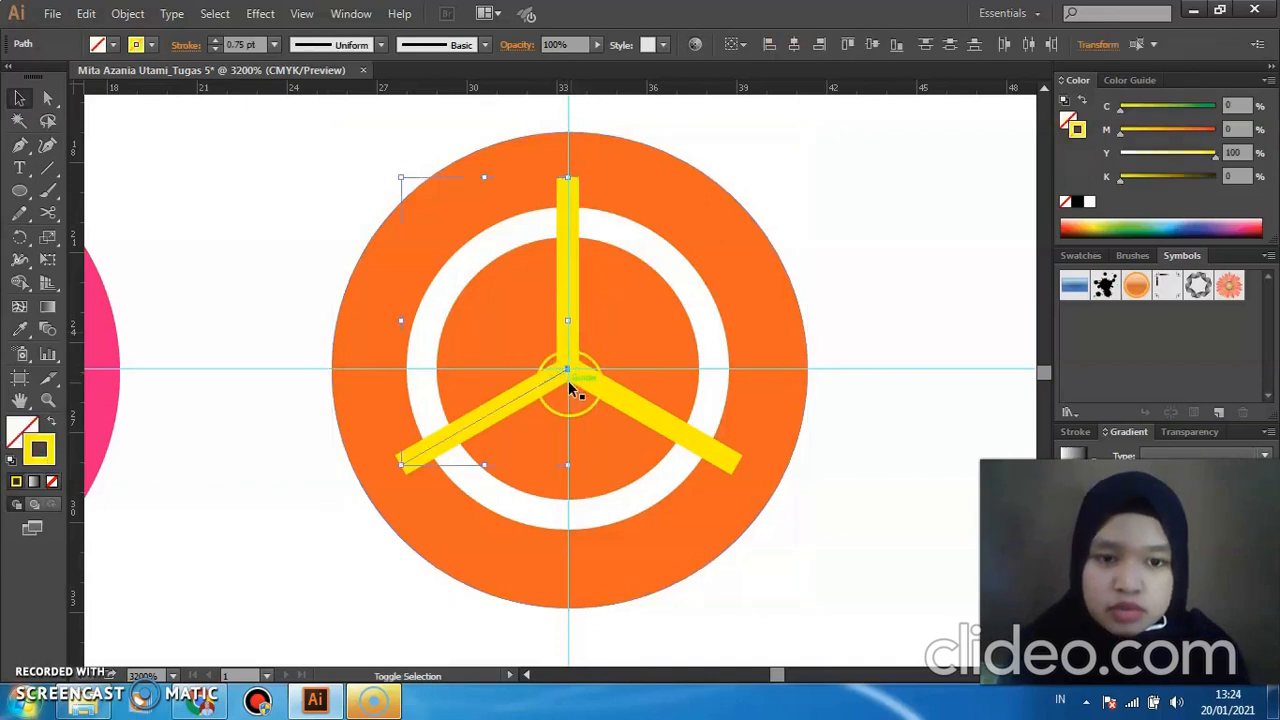
pyautogui.keyDown('shift'); pyautogui.click(581, 380); pyautogui.keyUp('shift')
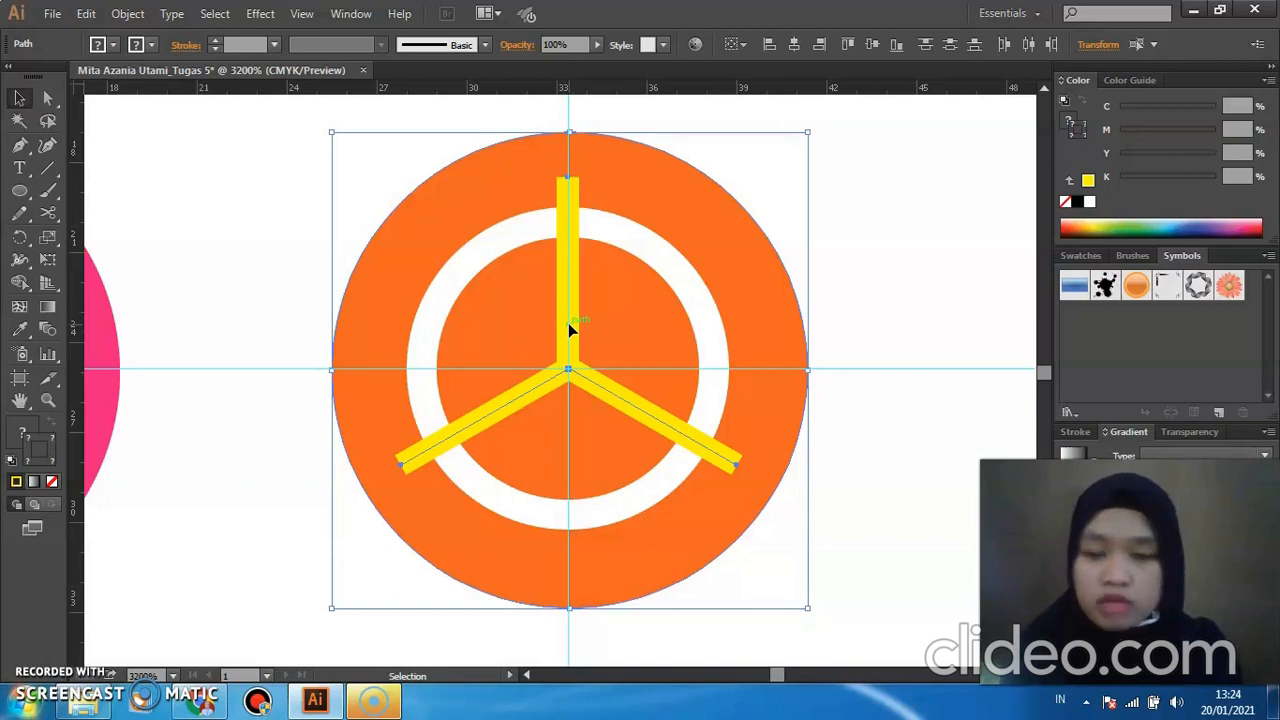
pyautogui.click(573, 358)
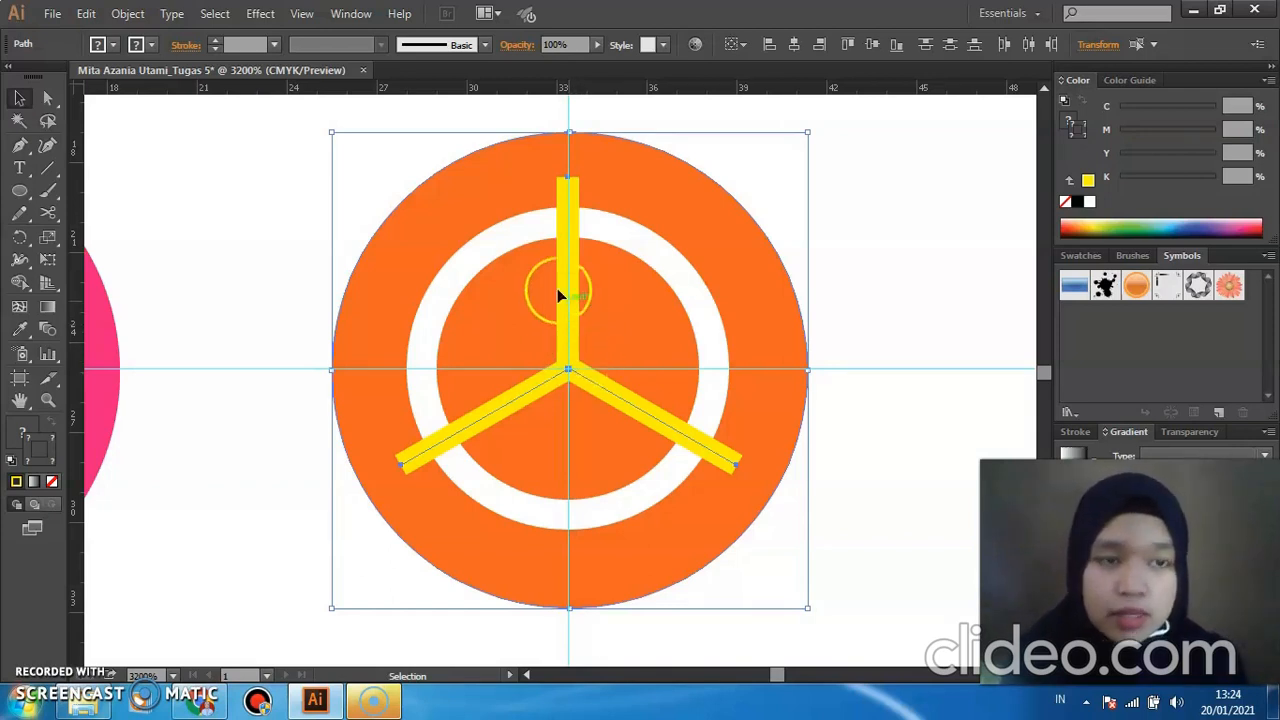
pyautogui.click(128, 14)
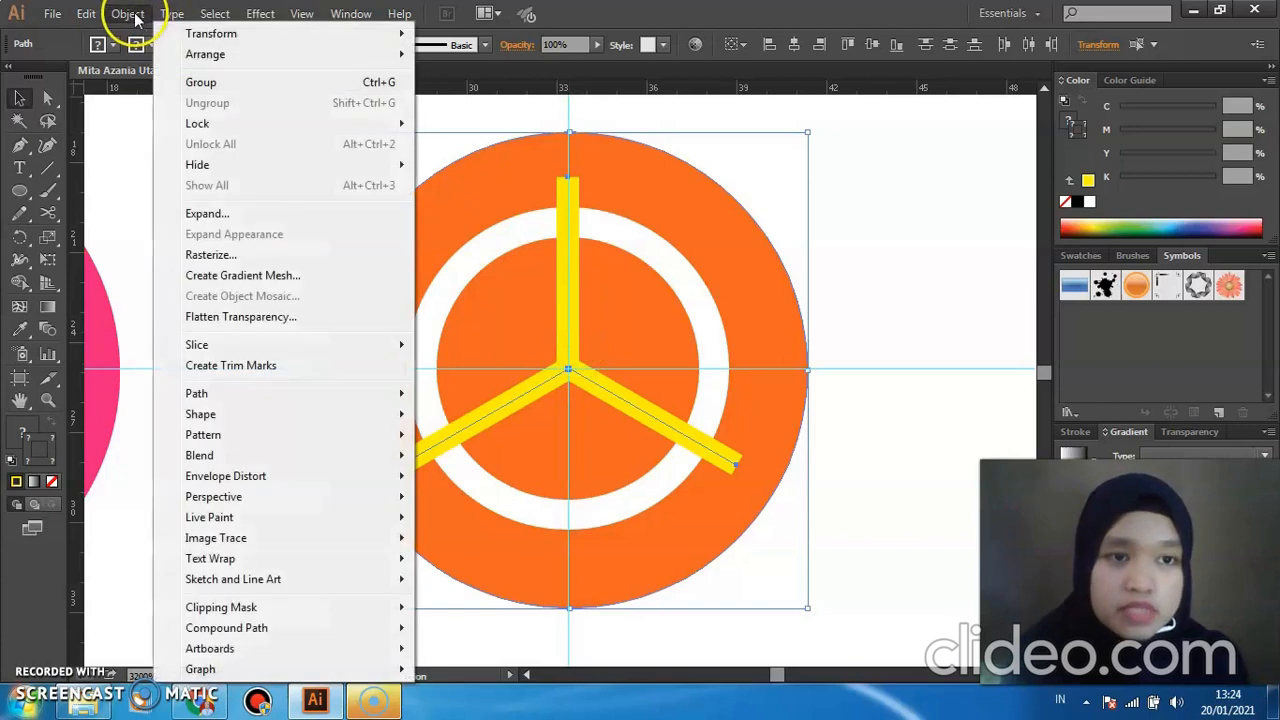
pyautogui.click(232, 214)
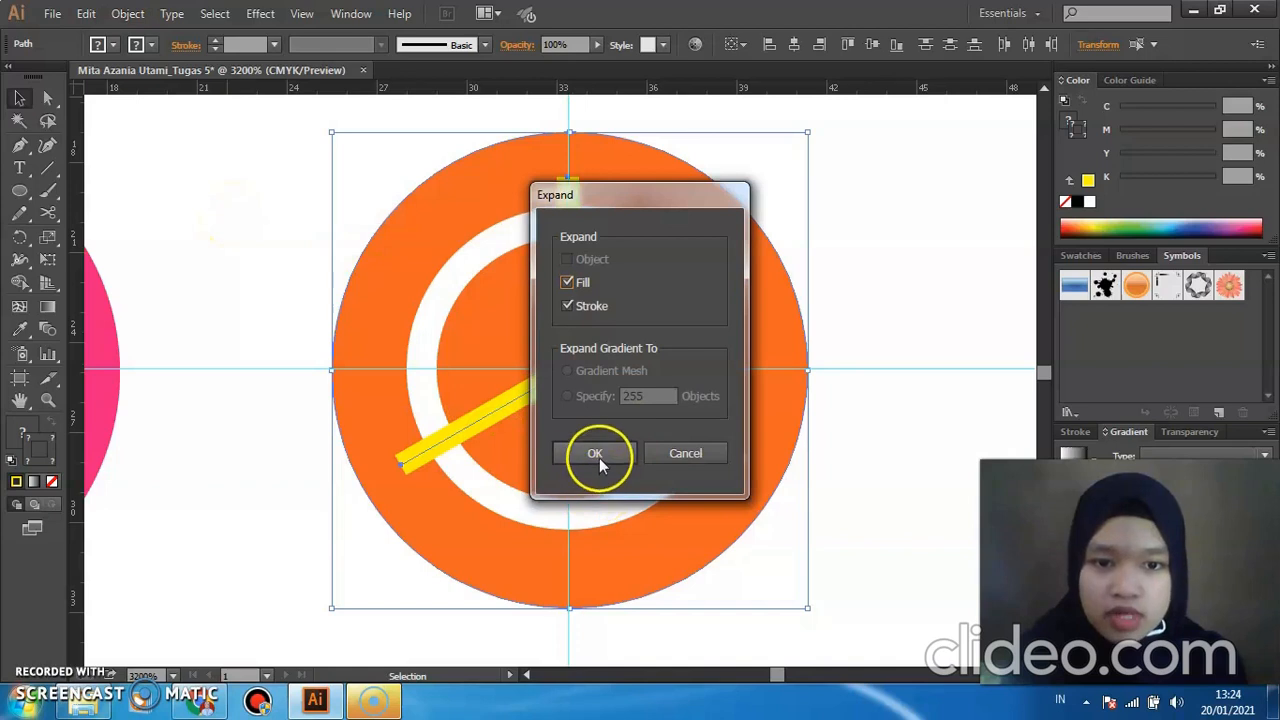
pyautogui.click(597, 452)
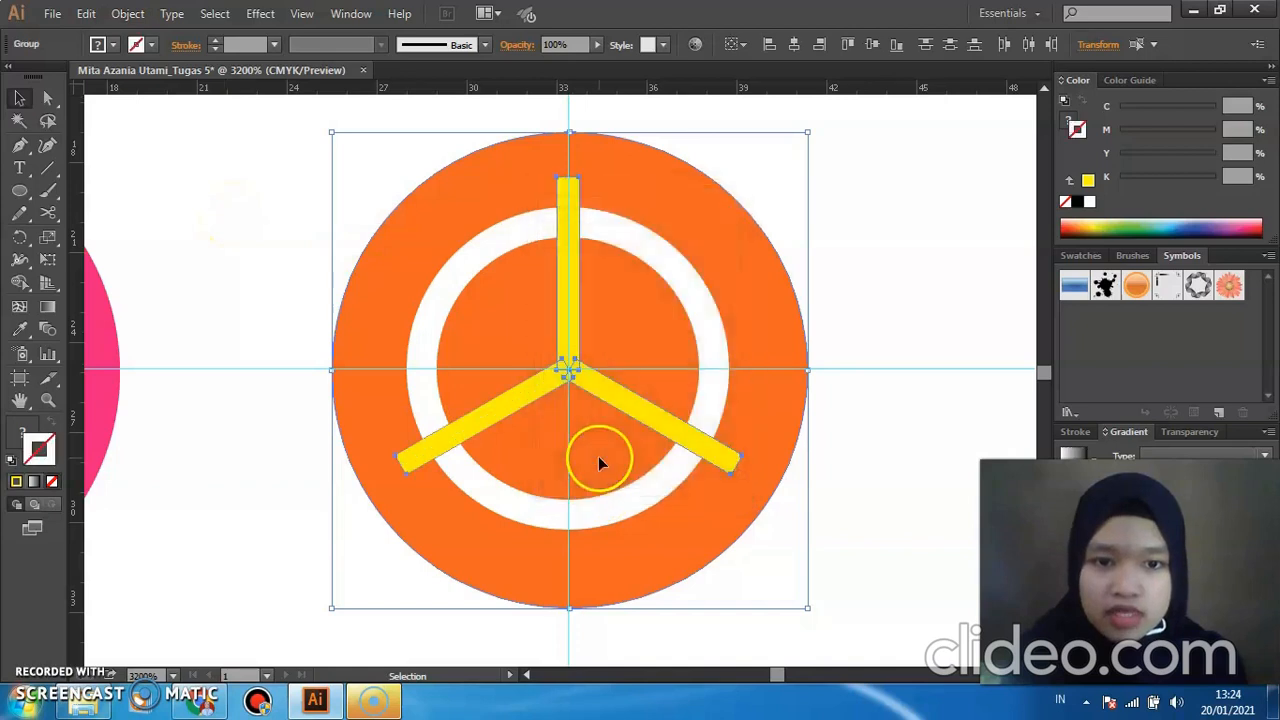
pyautogui.click(837, 320)
pyautogui.click(778, 319)
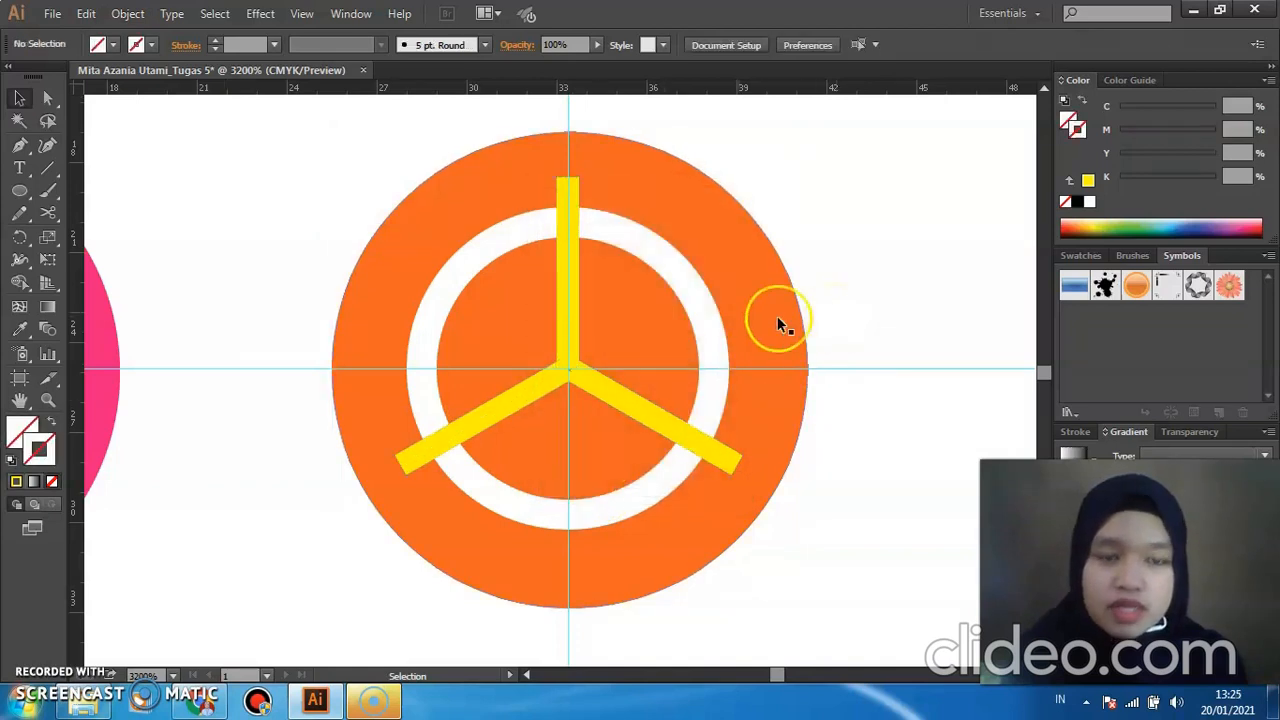
# Try the Pathfinder Minus Front operation on the vertical yellow line alone.
pyautogui.click(577, 277)
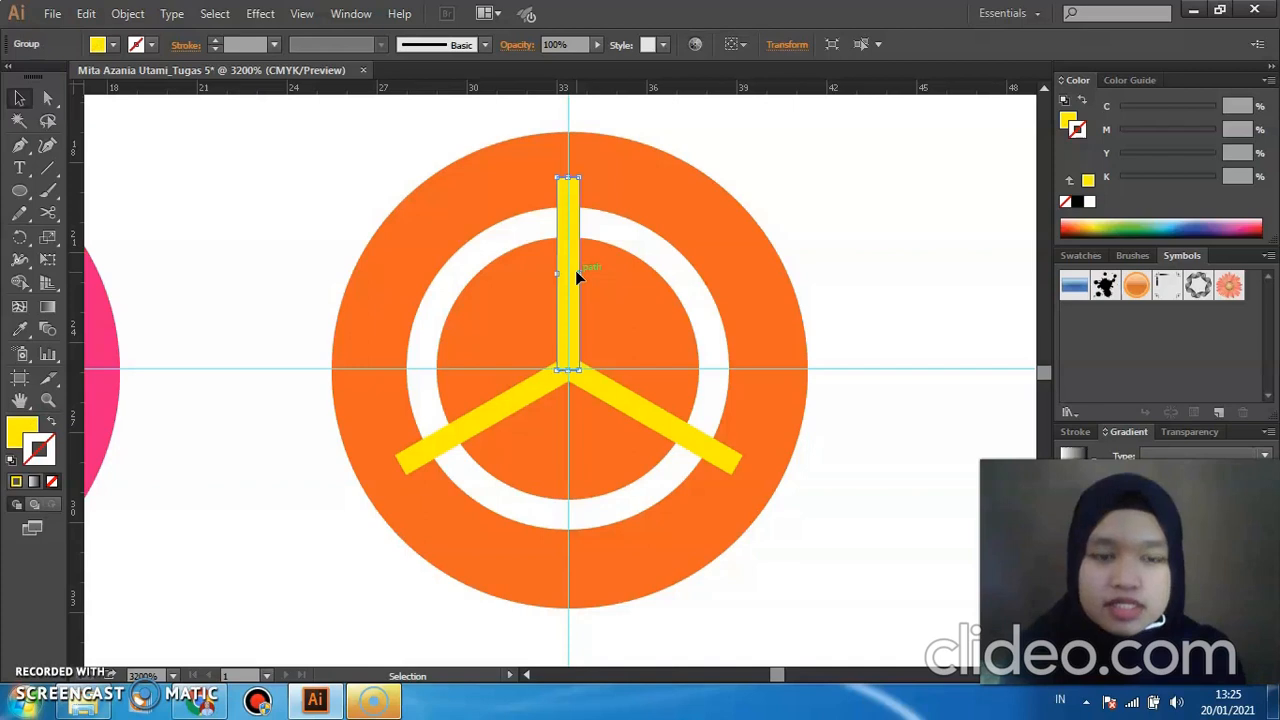
pyautogui.click(362, 12)
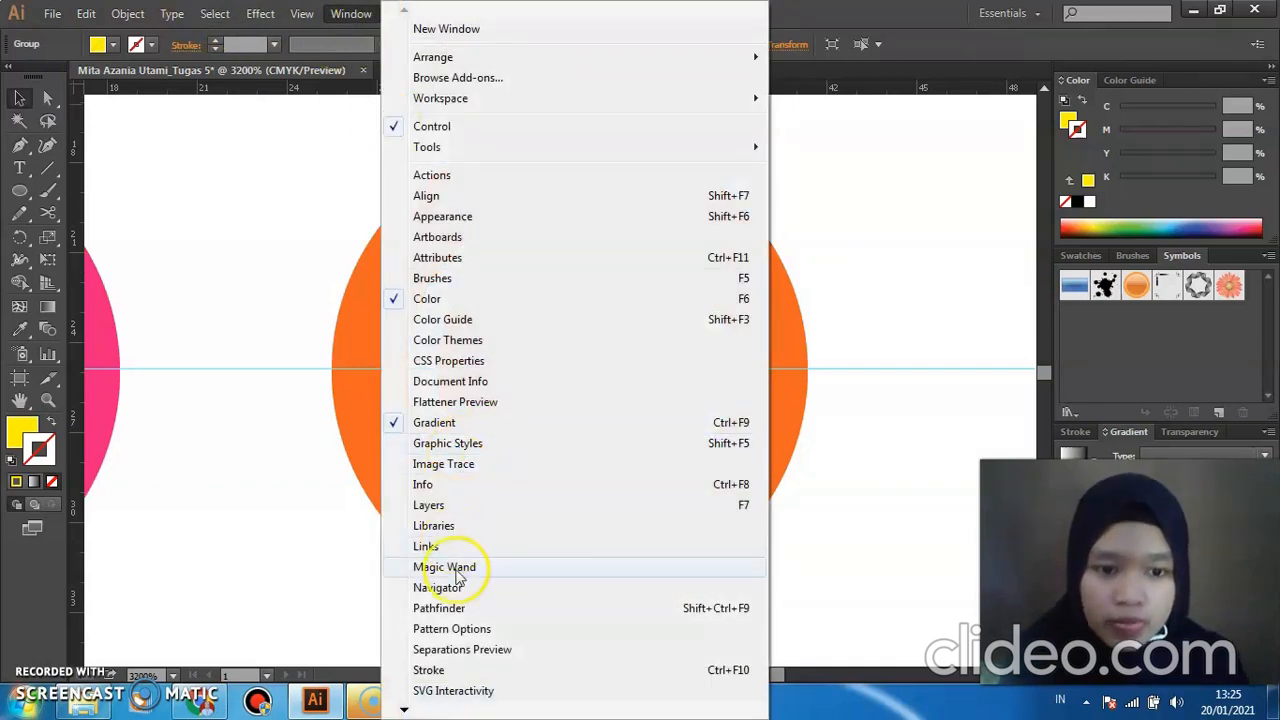
pyautogui.click(460, 610)
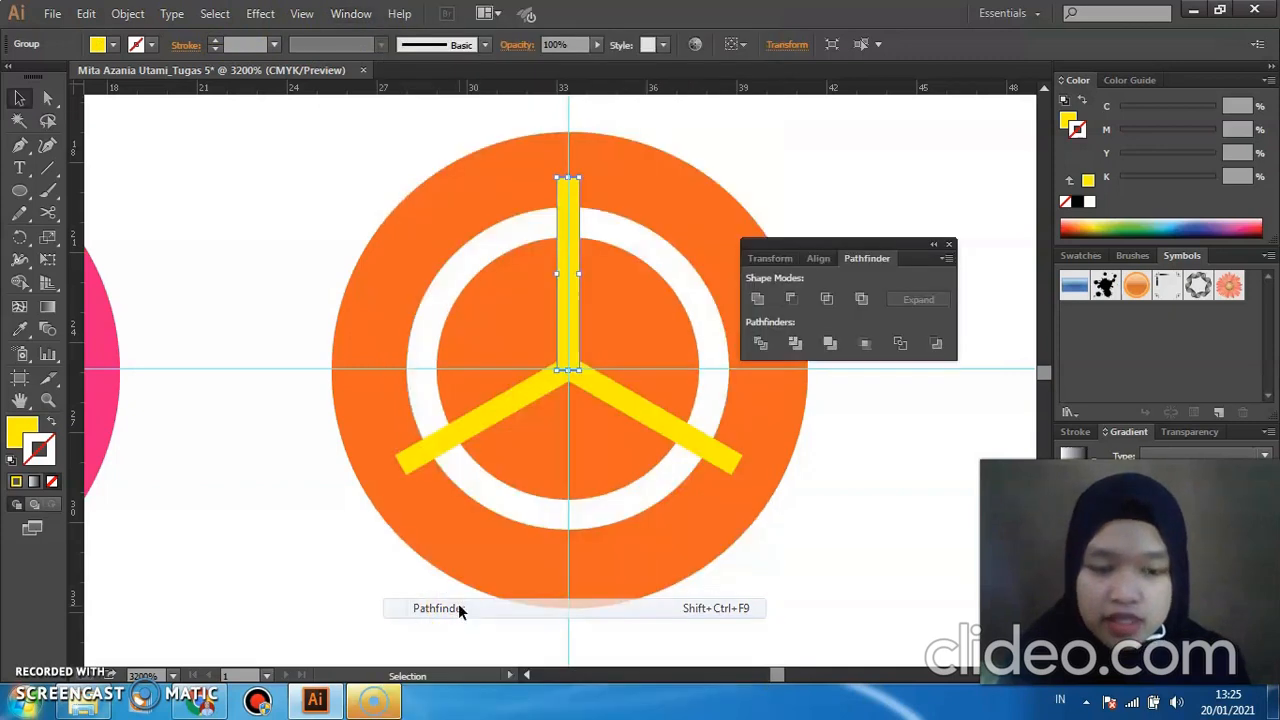
pyautogui.click(790, 299)
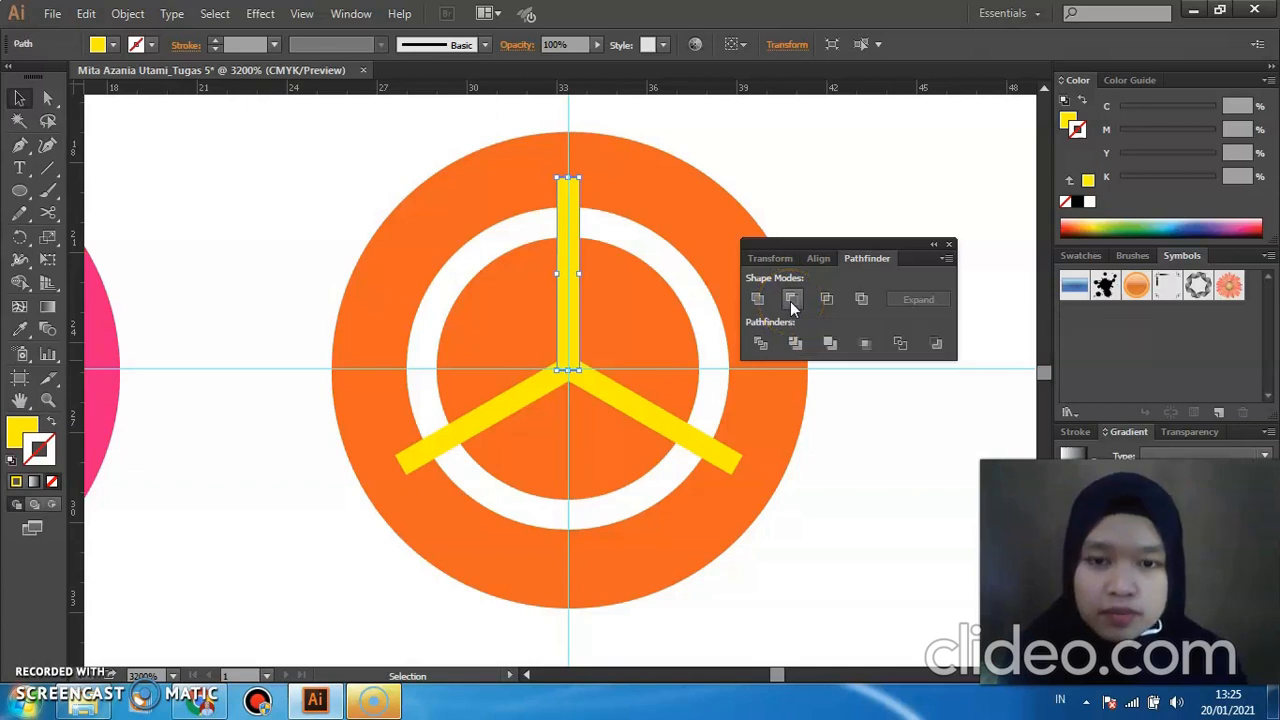
pyautogui.click(729, 160)
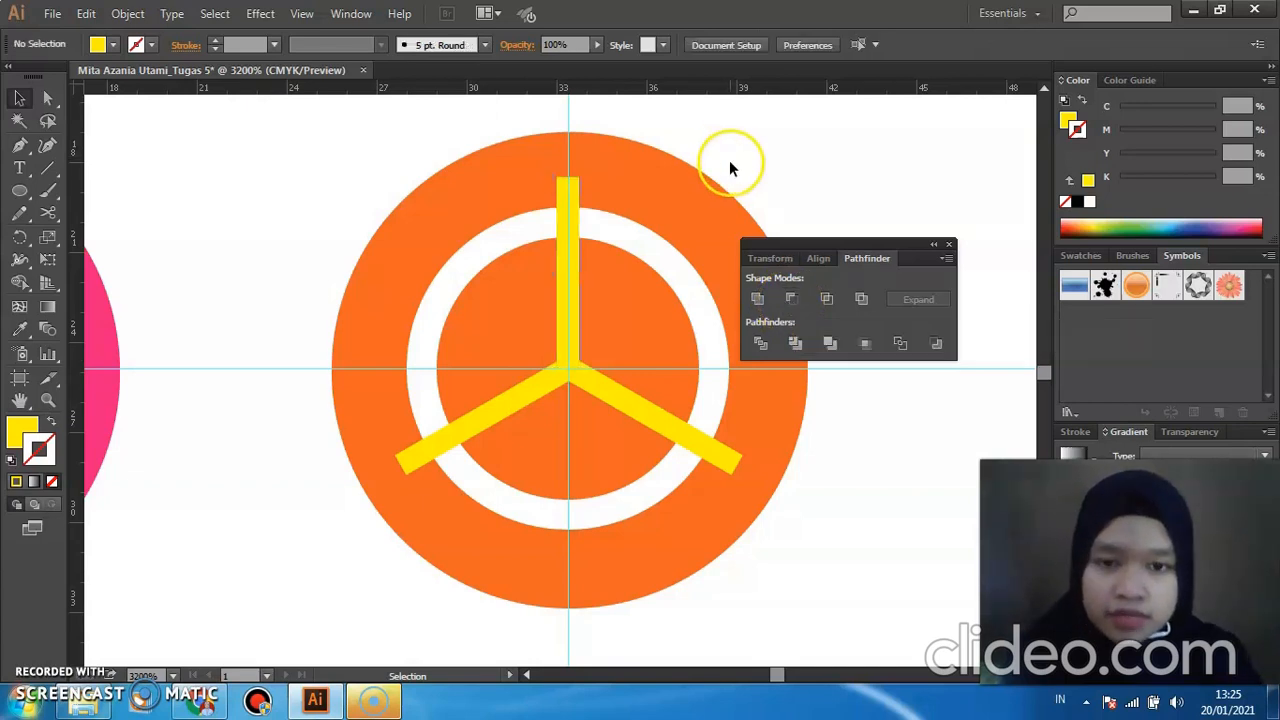
pyautogui.click(949, 244)
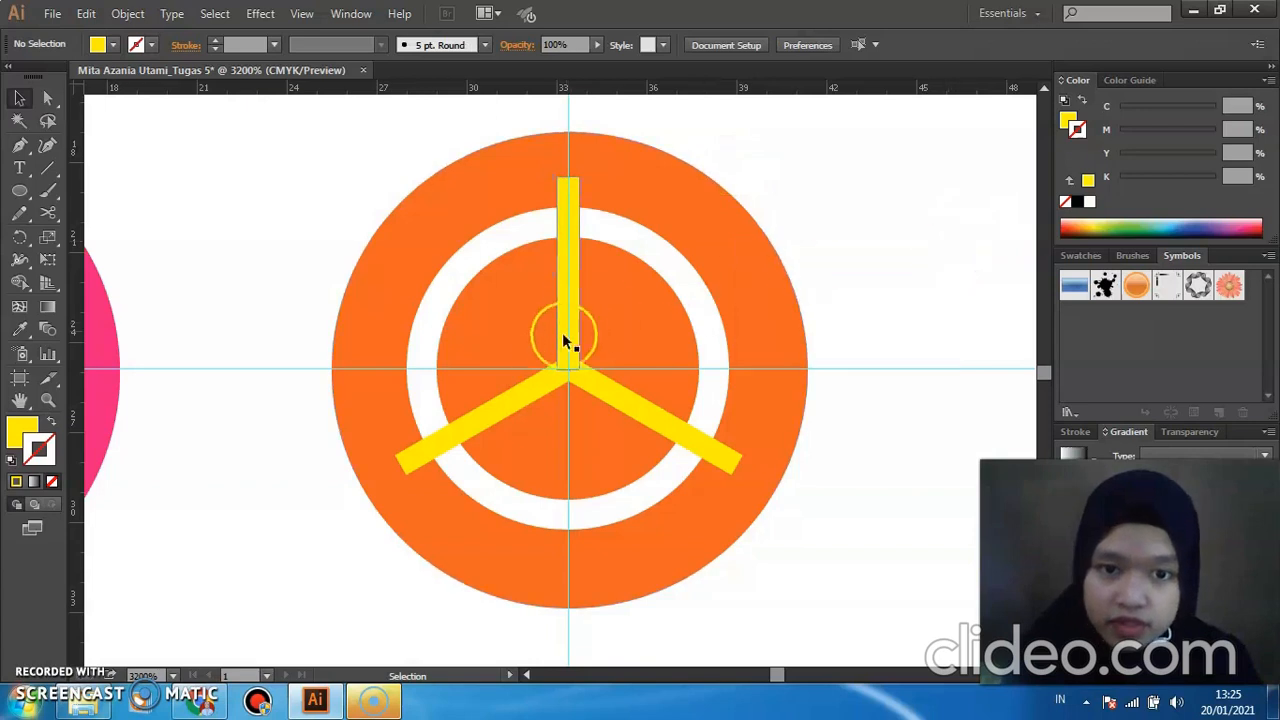
pyautogui.click(639, 238)
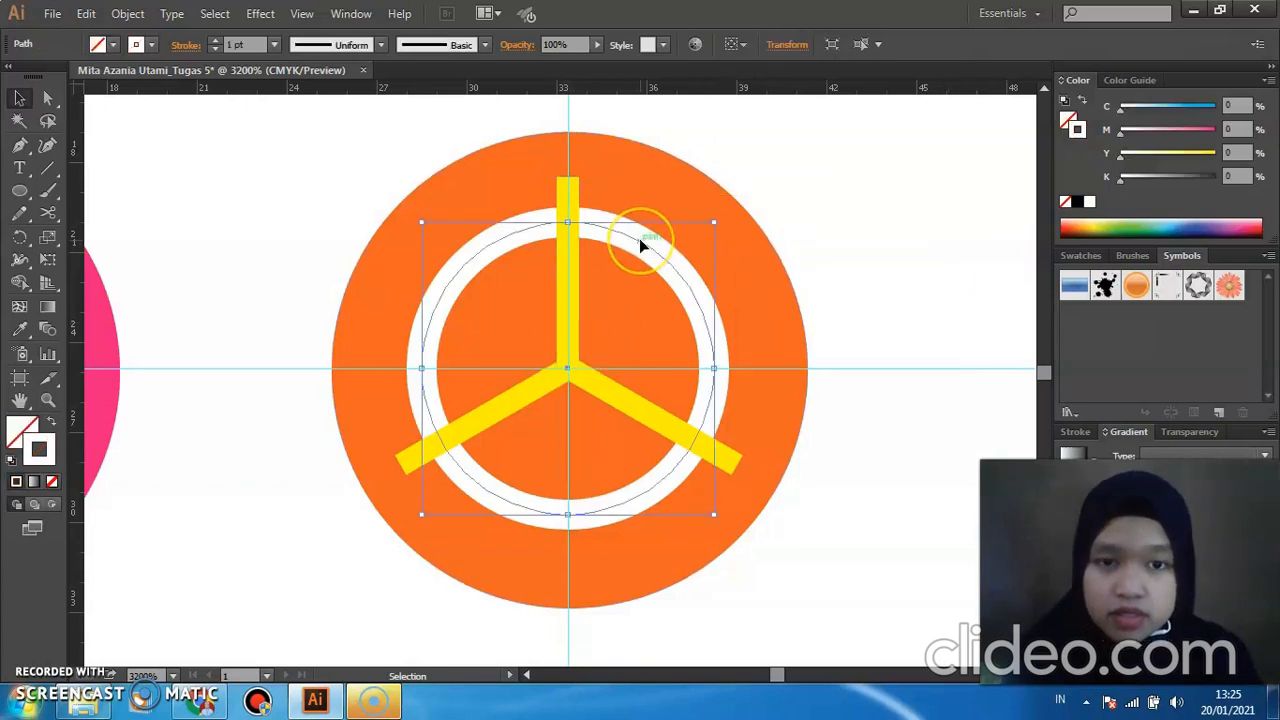
pyautogui.rightClick(571, 246)
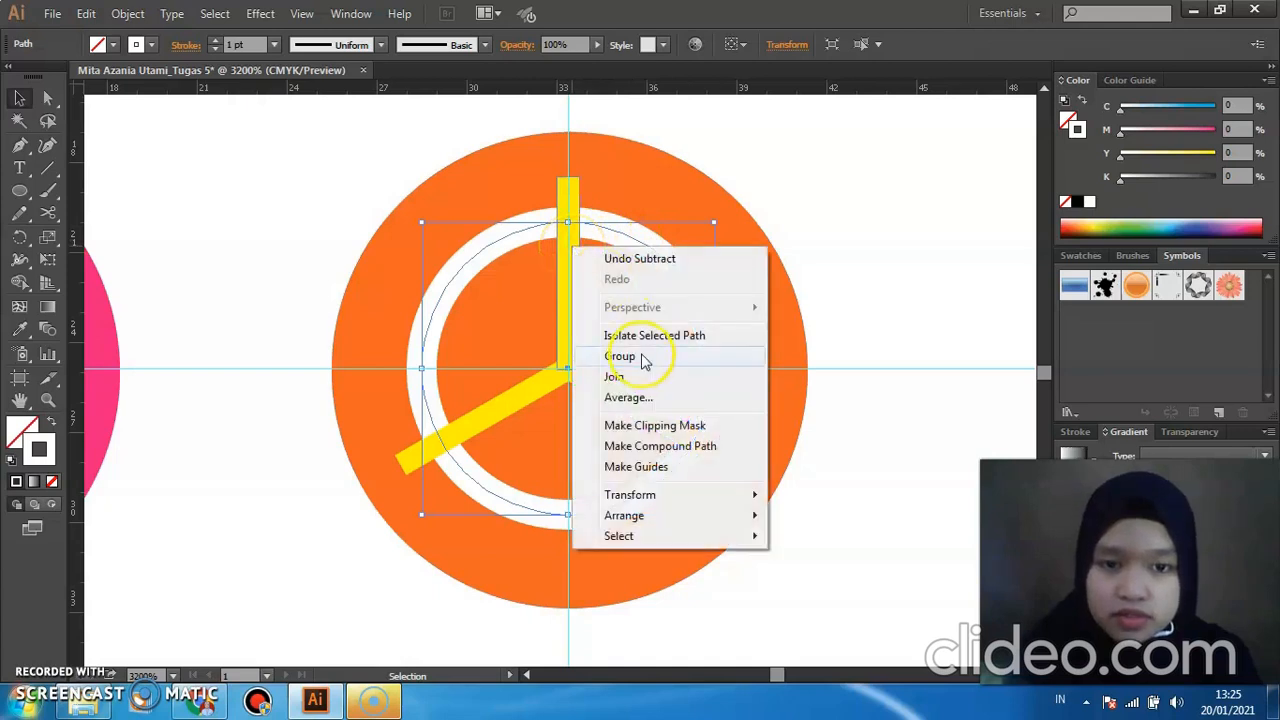
pyautogui.click(824, 343)
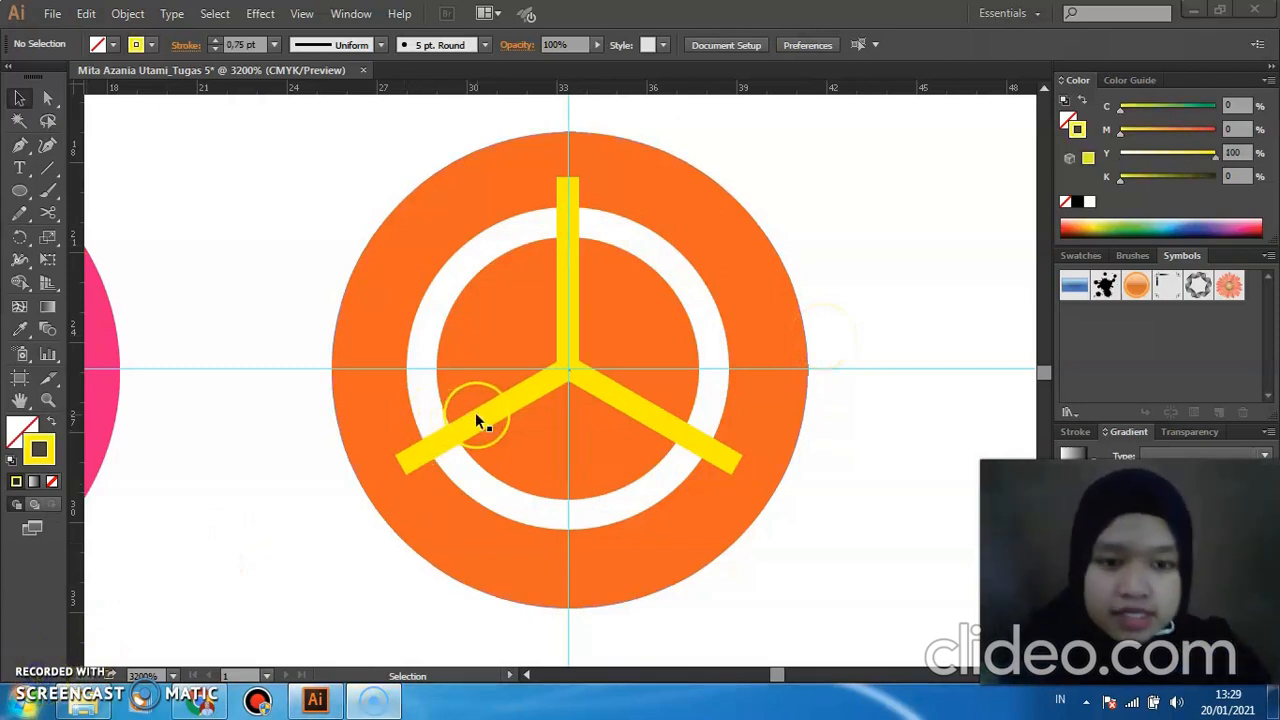
# Expand the fill and stroke of the three yellow lines into filled shapes.
pyautogui.click(569, 290)
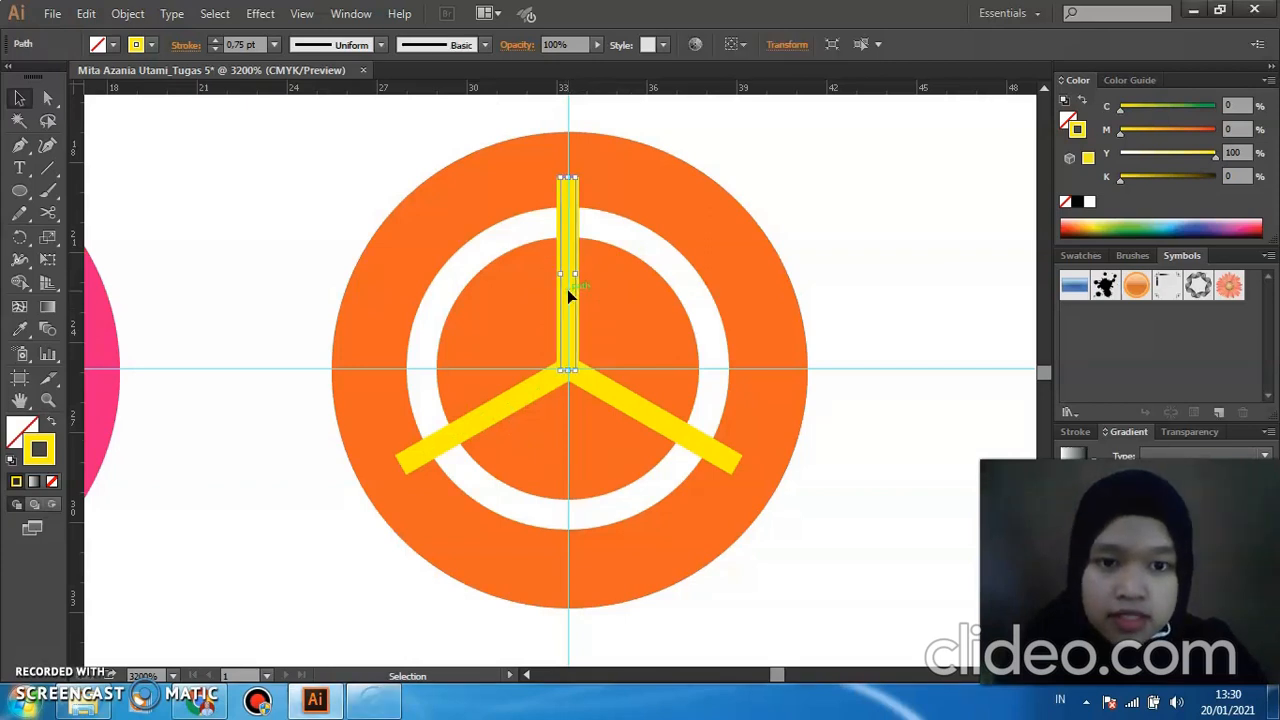
pyautogui.keyDown('shift'); pyautogui.click(604, 387); pyautogui.keyUp('shift')
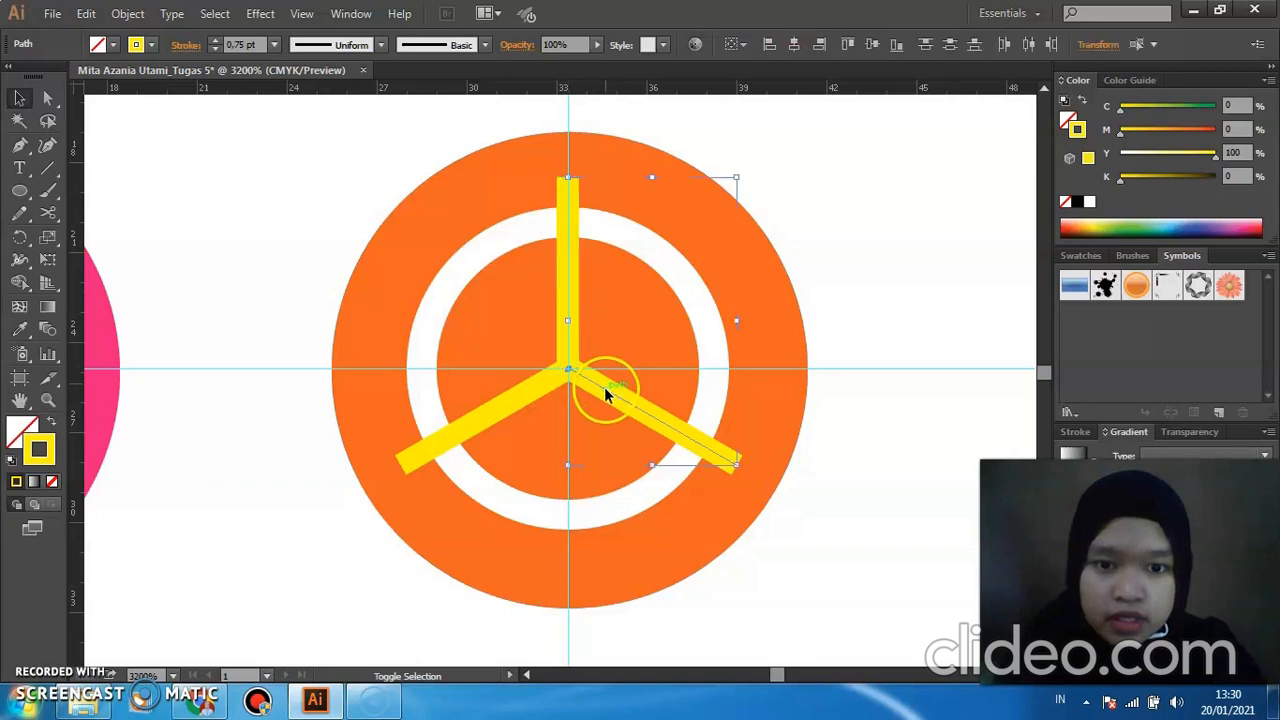
pyautogui.keyDown('shift'); pyautogui.click(529, 396); pyautogui.keyUp('shift')
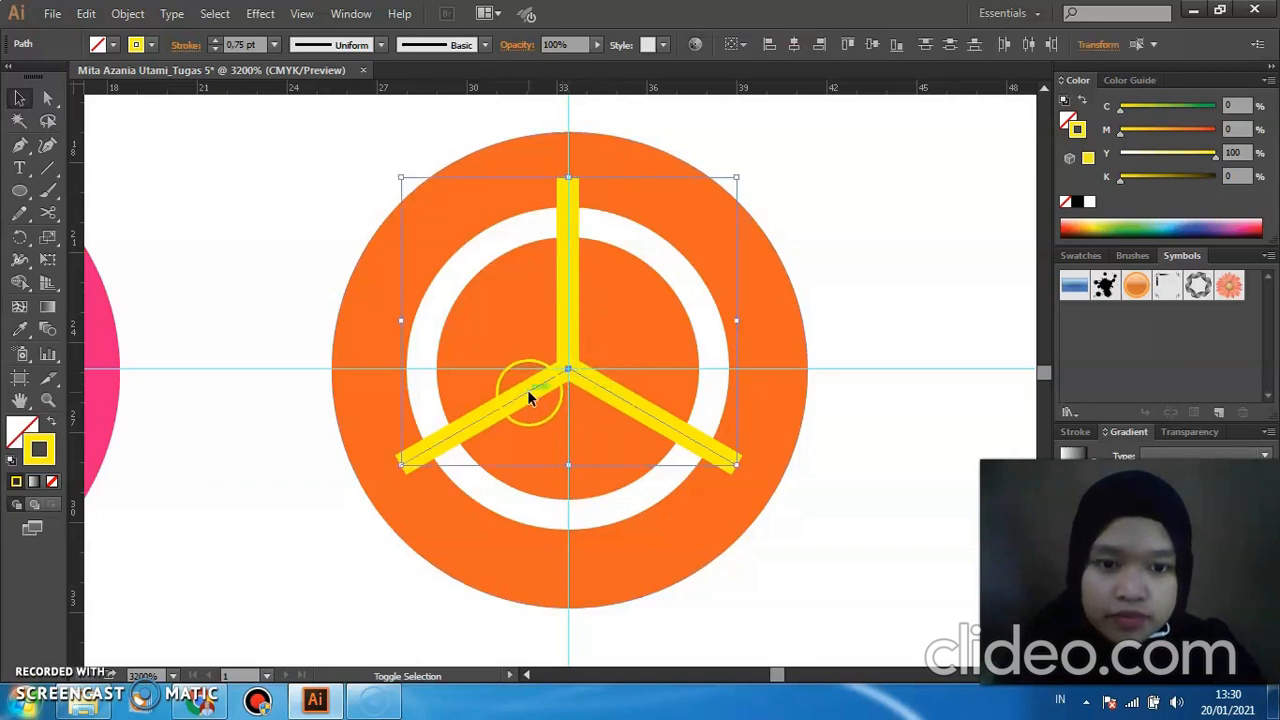
pyautogui.click(134, 14)
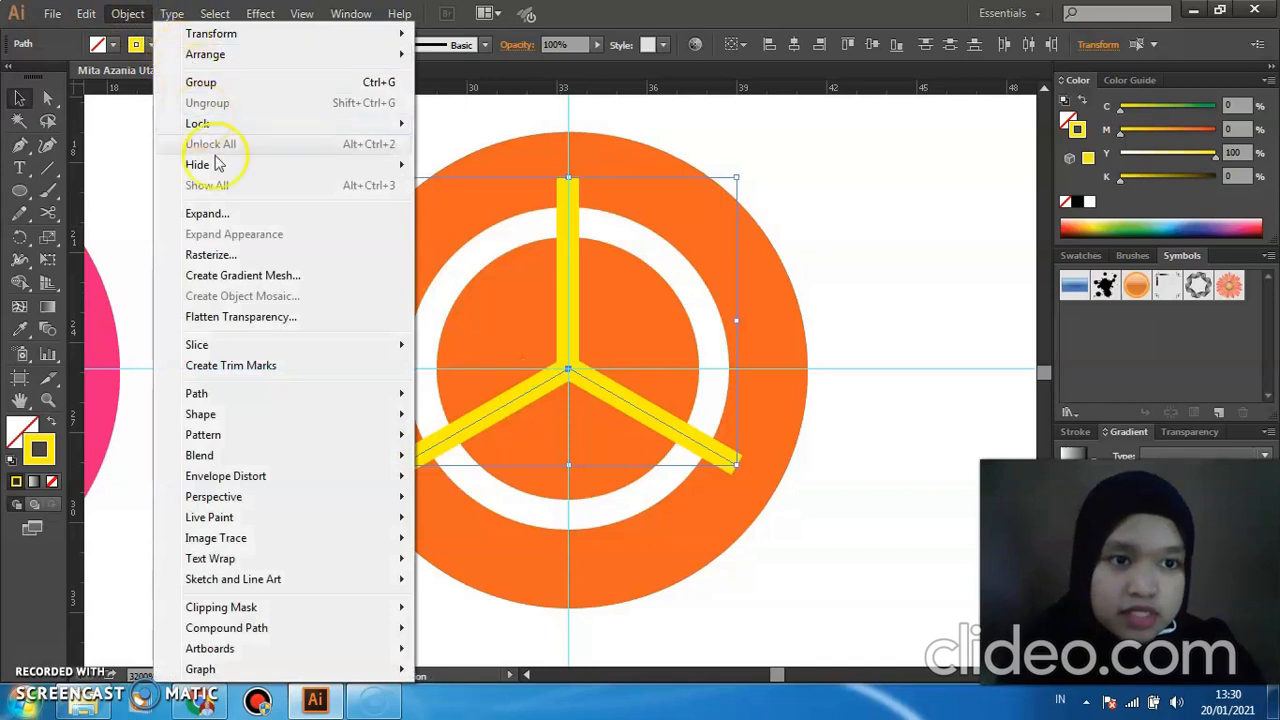
pyautogui.click(203, 214)
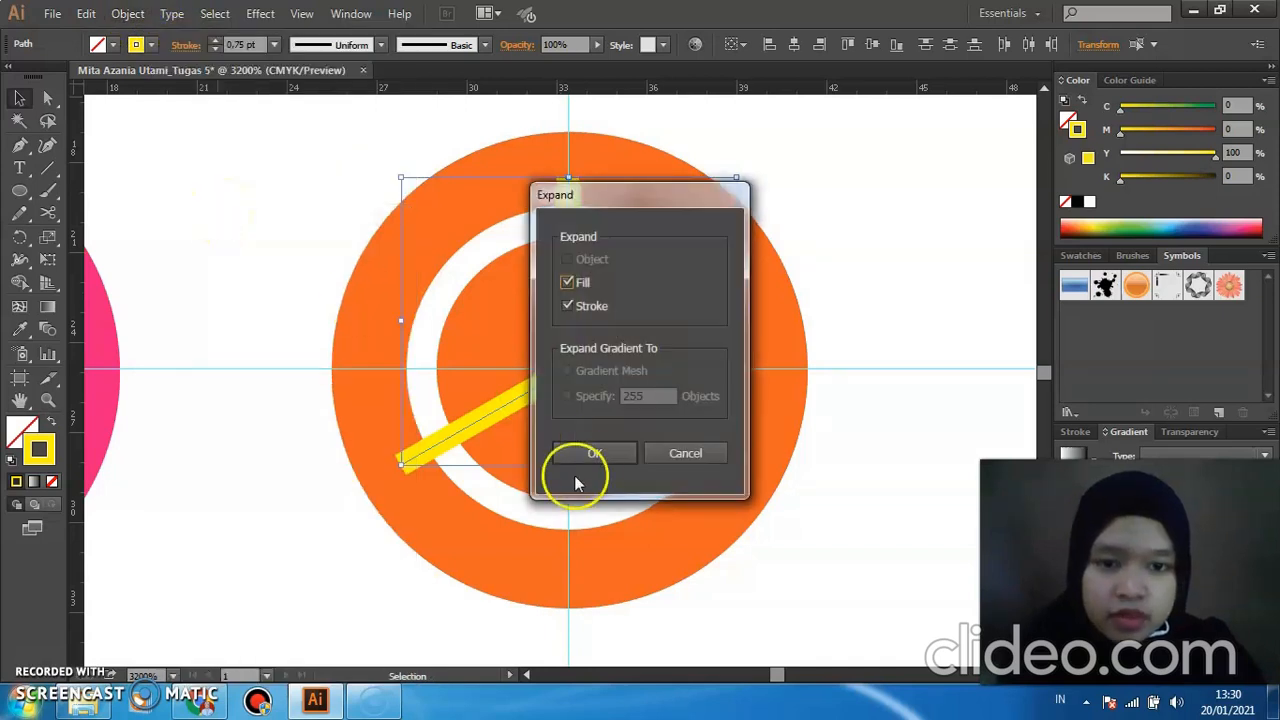
pyautogui.click(591, 453)
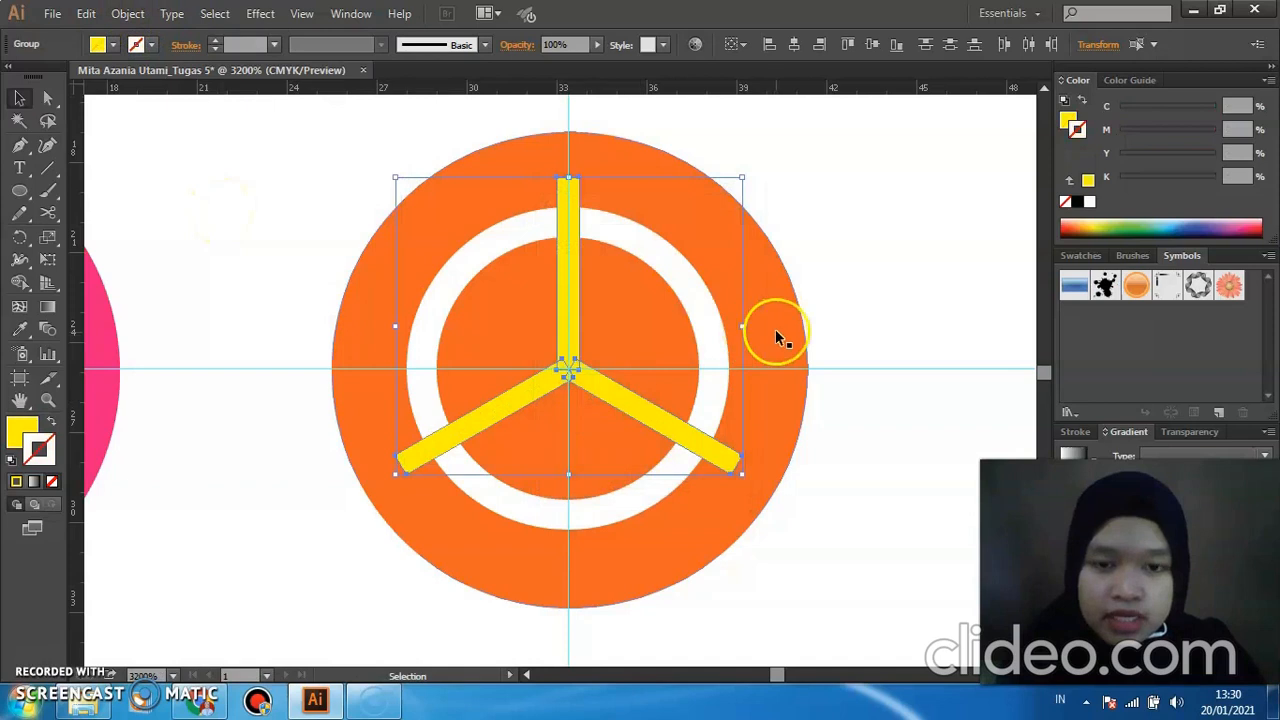
# Expand the fill and stroke of the white ring into a filled shape.
pyautogui.click(627, 496)
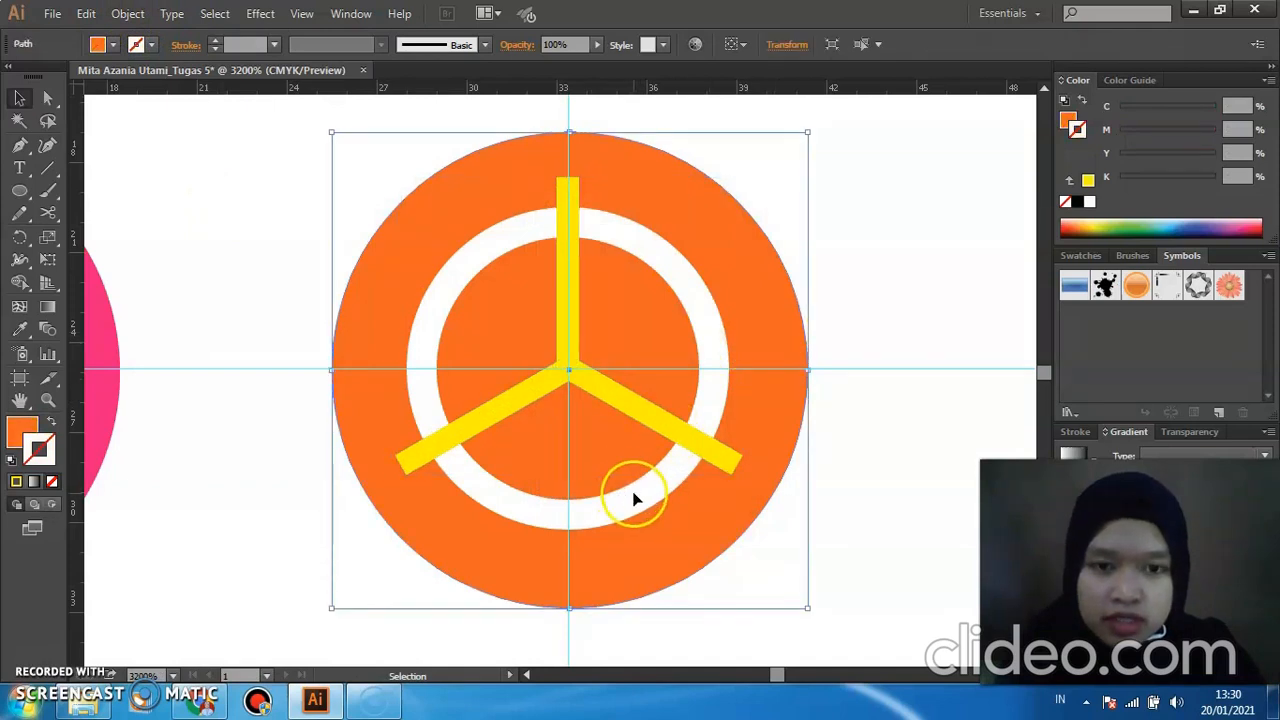
pyautogui.click(669, 288)
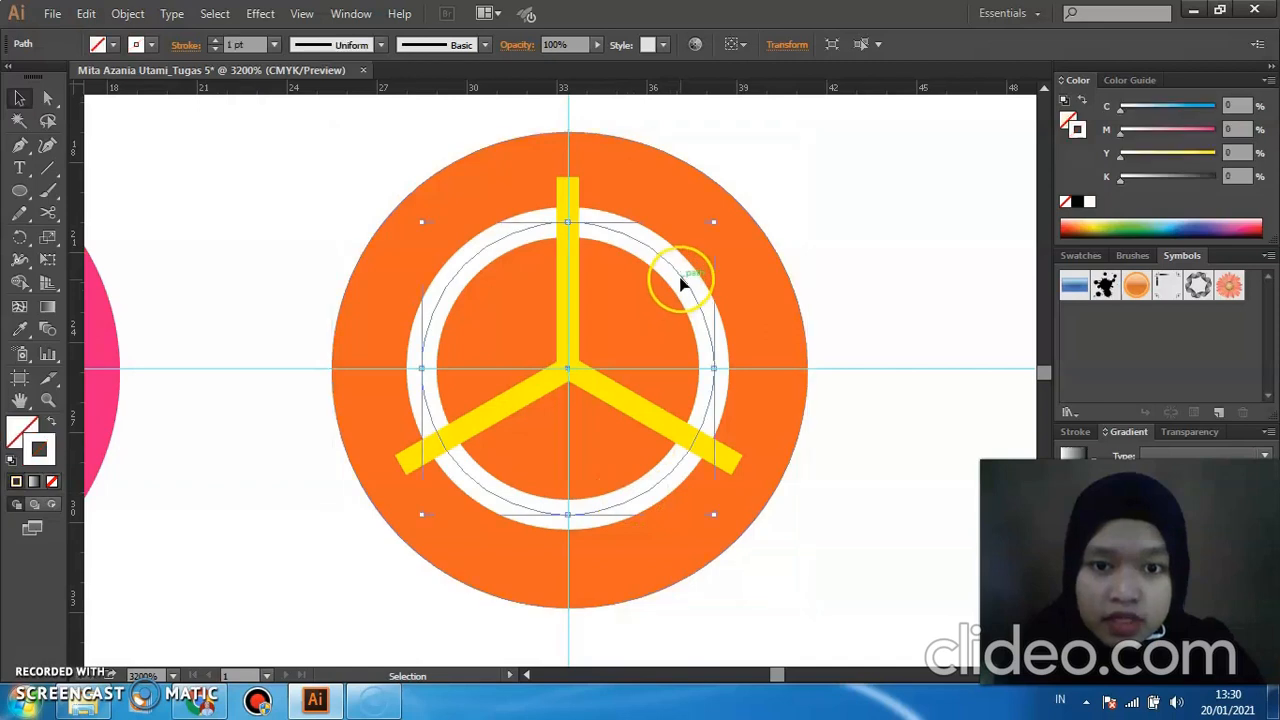
pyautogui.click(125, 13)
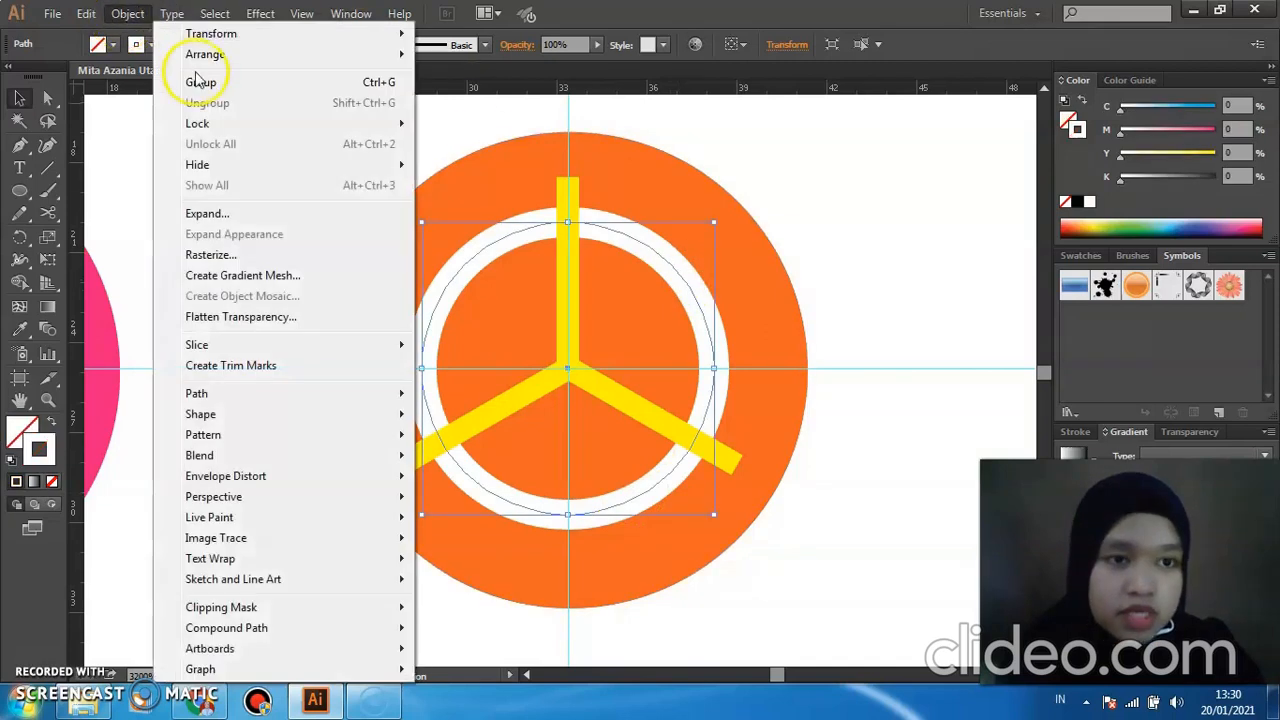
pyautogui.click(218, 213)
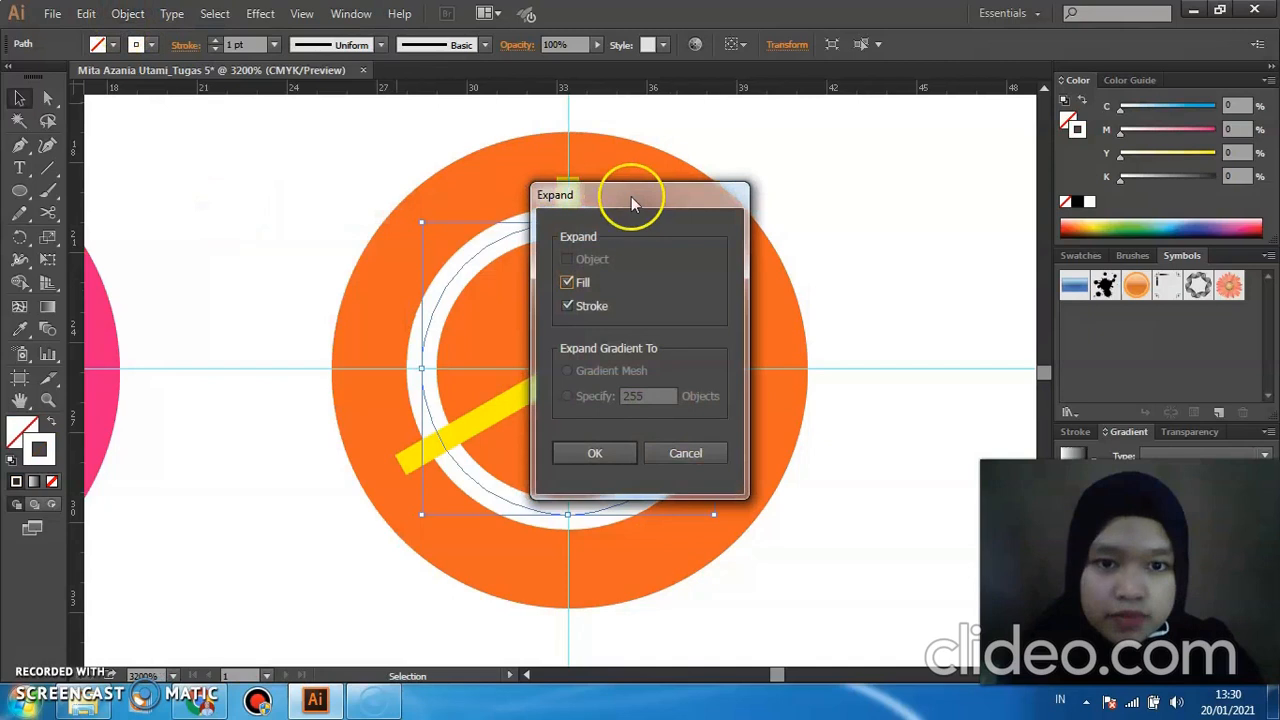
pyautogui.click(590, 452)
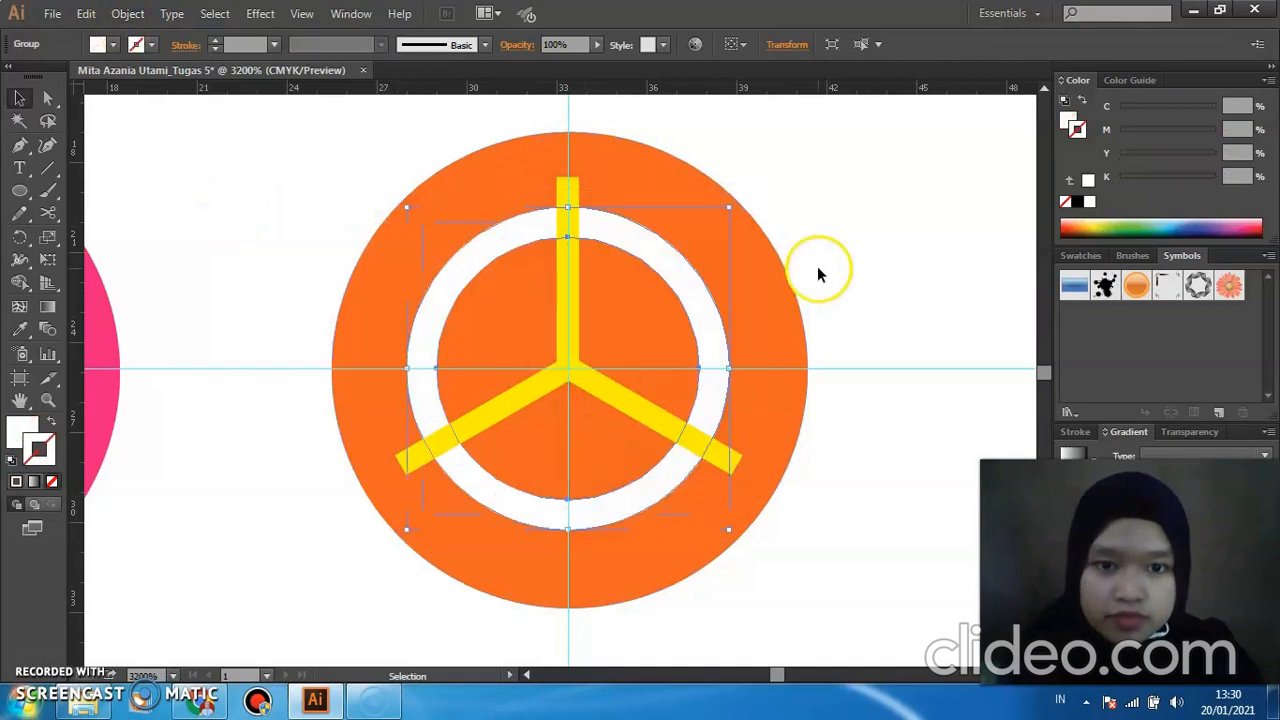
pyautogui.click(843, 239)
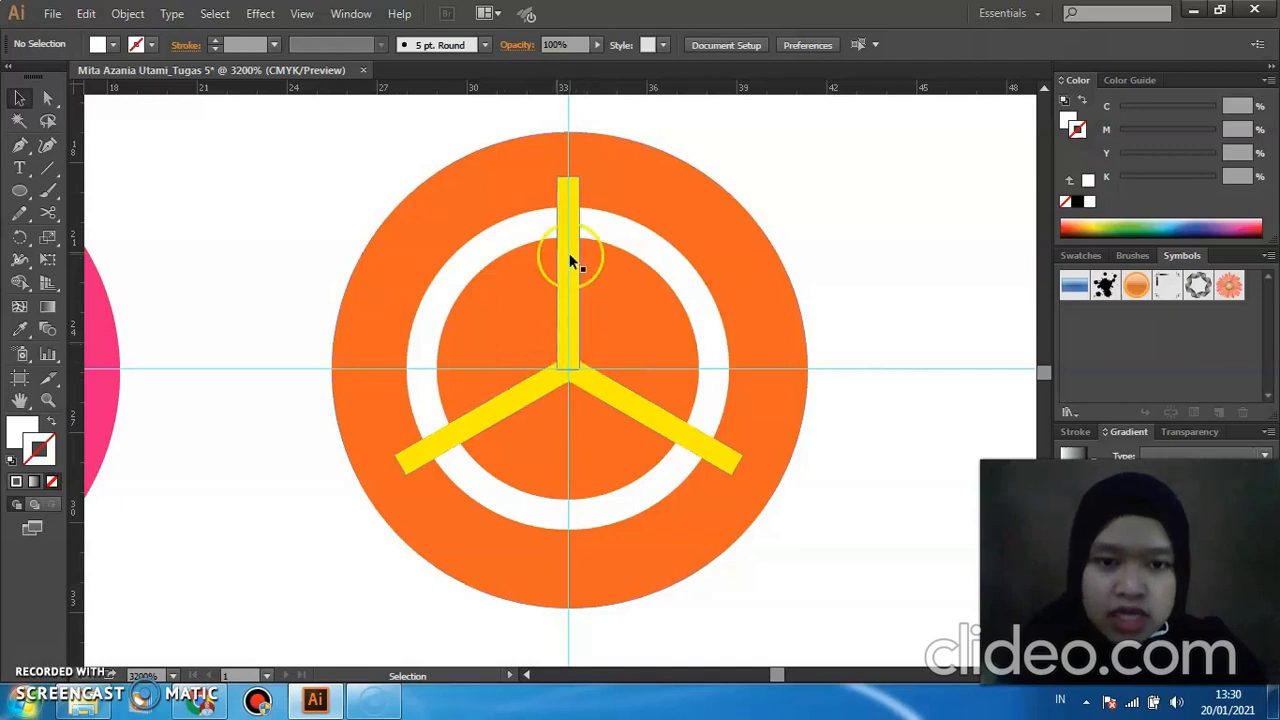
# Cut the vertical yellow line out of the white ring with the Pathfinder Minus Front operation.
pyautogui.click(591, 220)
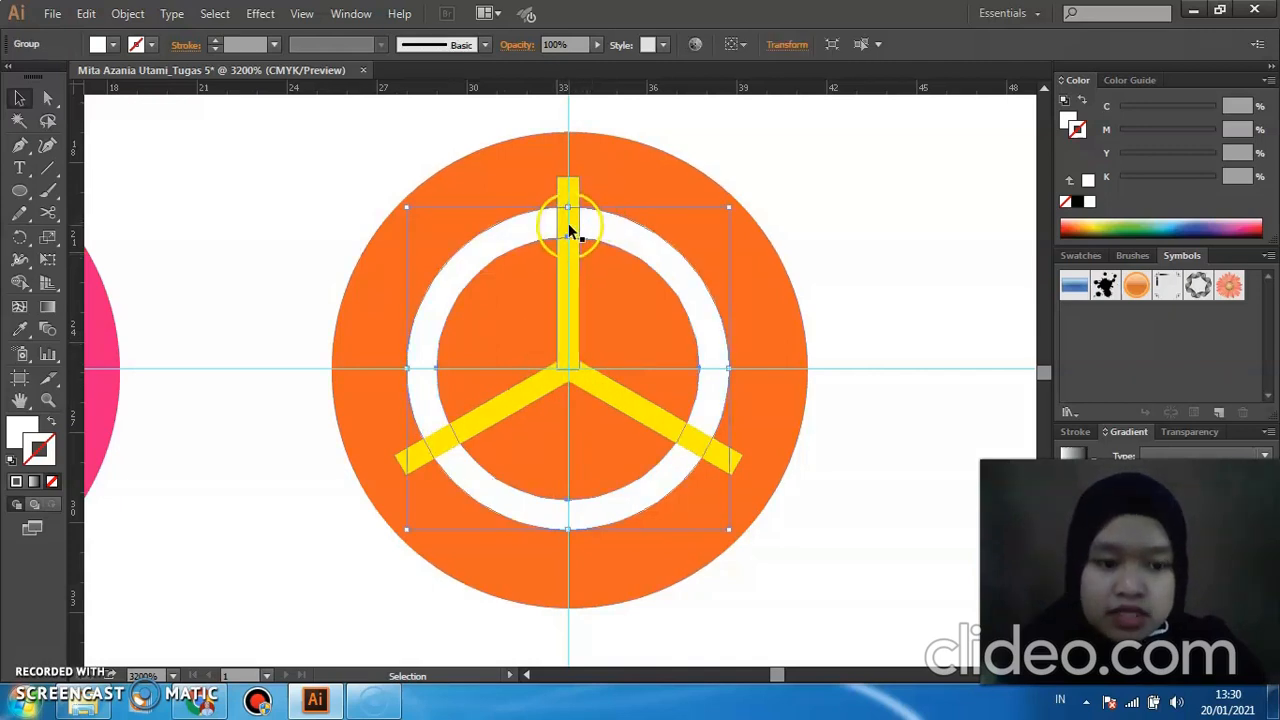
pyautogui.keyDown('shift'); pyautogui.click(568, 223); pyautogui.keyUp('shift')
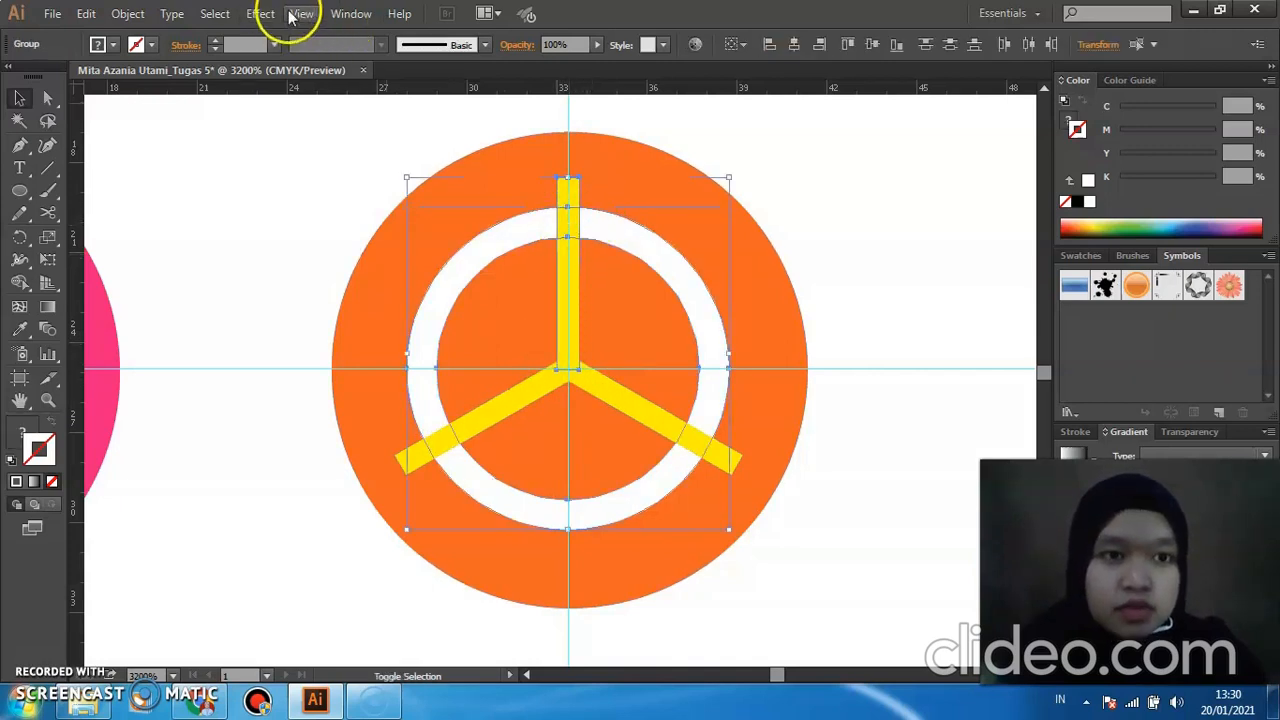
pyautogui.click(347, 14)
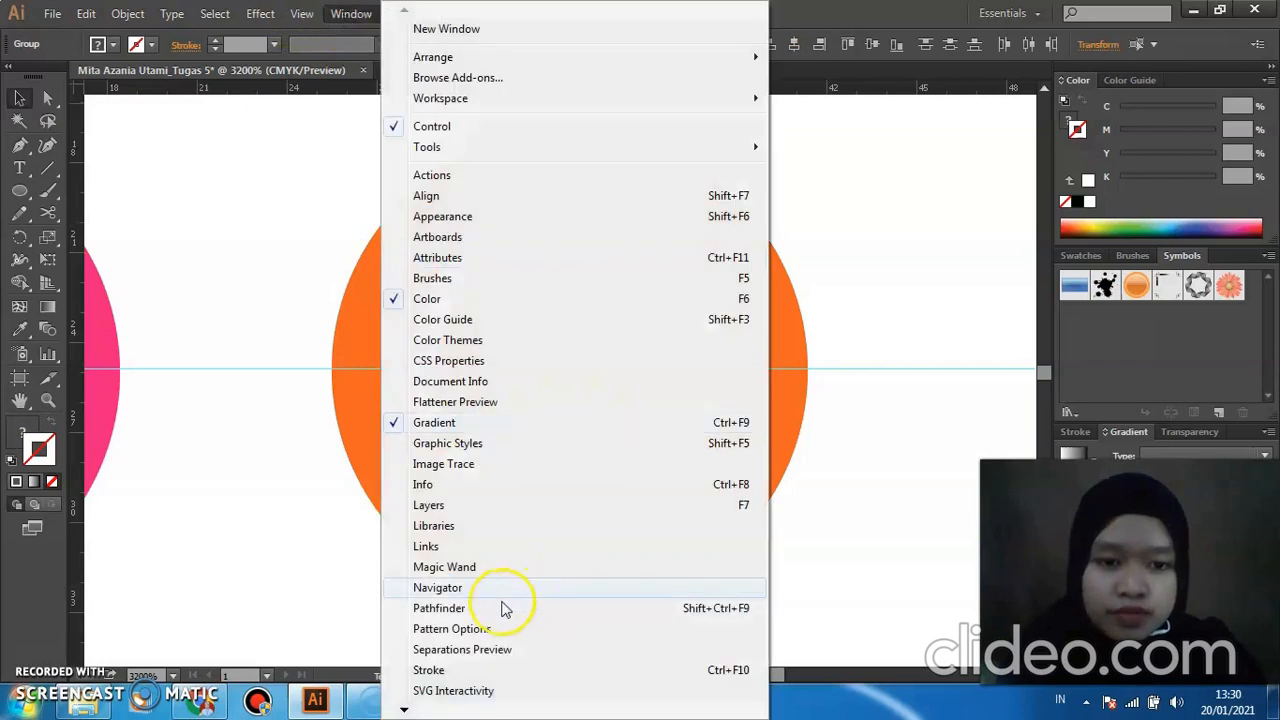
pyautogui.click(490, 610)
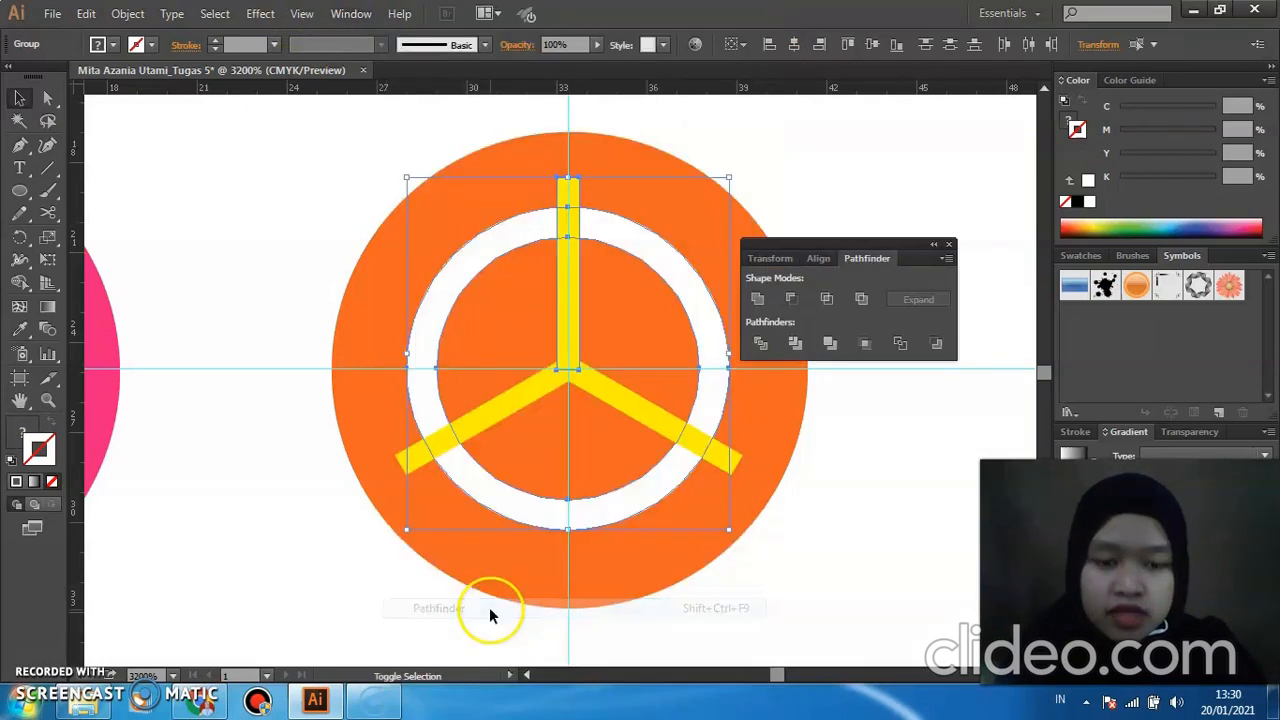
pyautogui.click(792, 302)
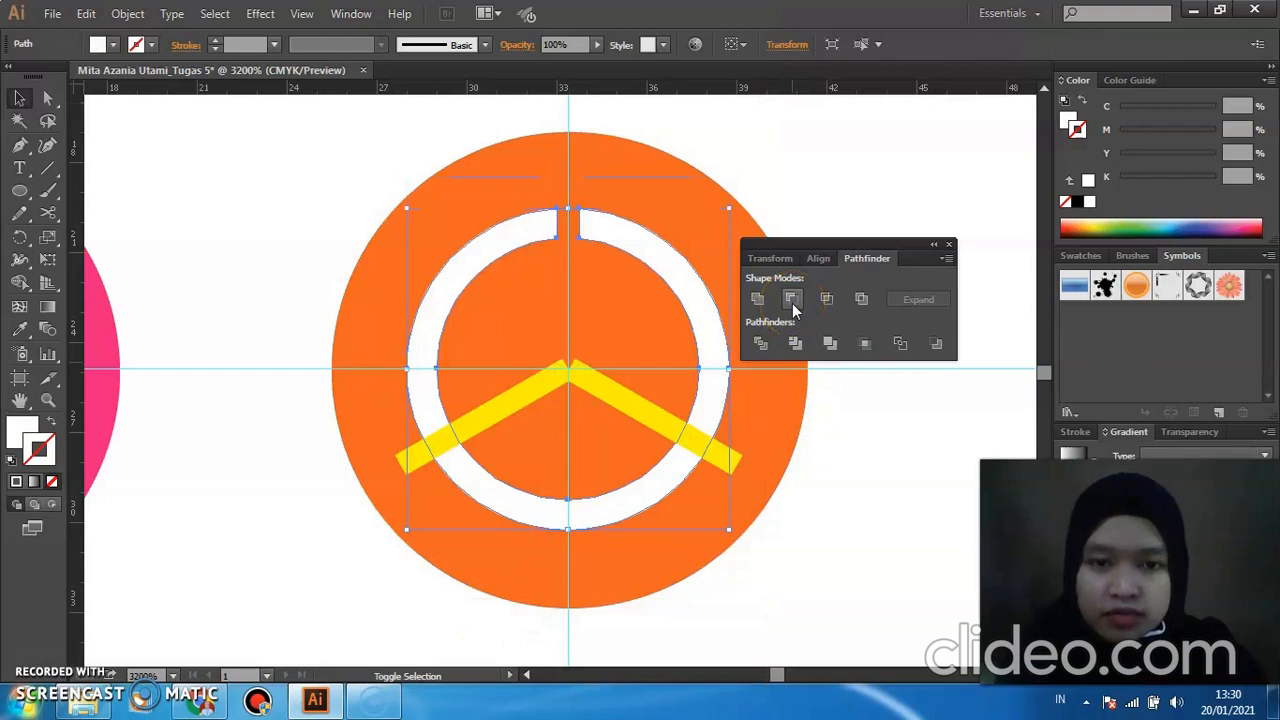
# Subtract the yellow line running toward the lower right from the white ring with Minus Front.
pyautogui.keyDown('shift'); pyautogui.click(697, 434); pyautogui.keyUp('shift')
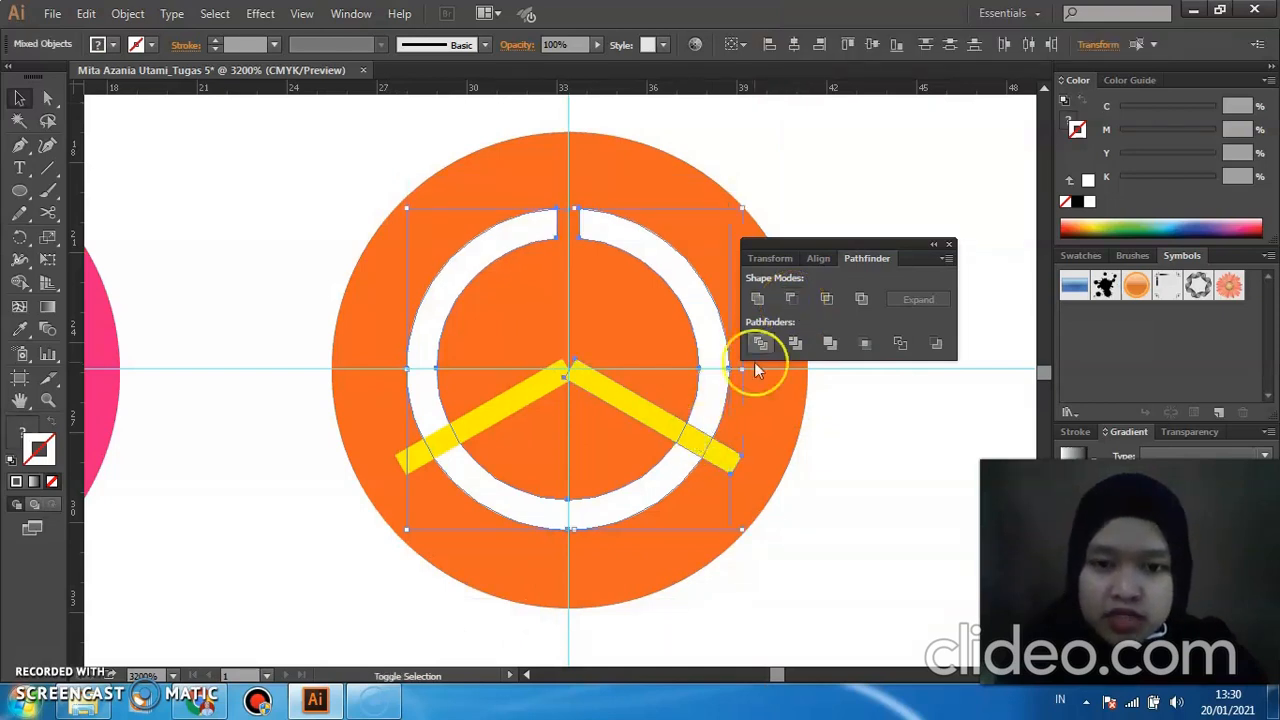
pyautogui.click(789, 297)
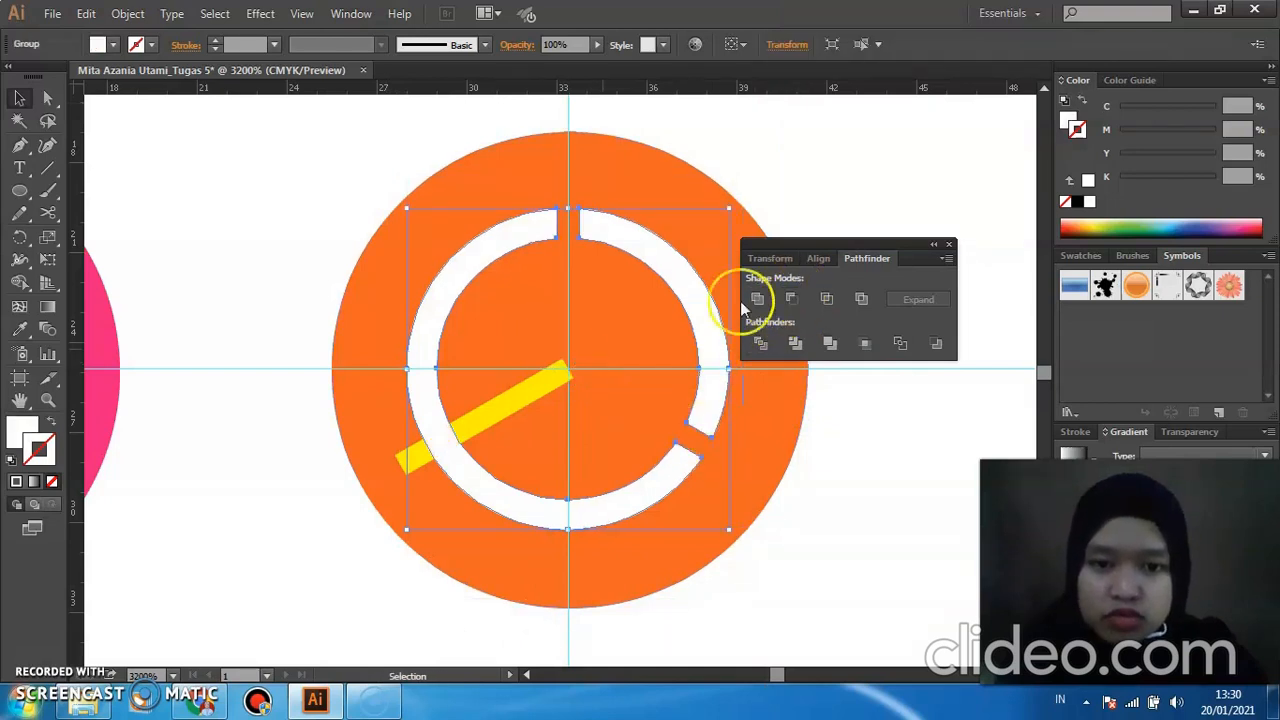
pyautogui.click(949, 244)
pyautogui.click(869, 291)
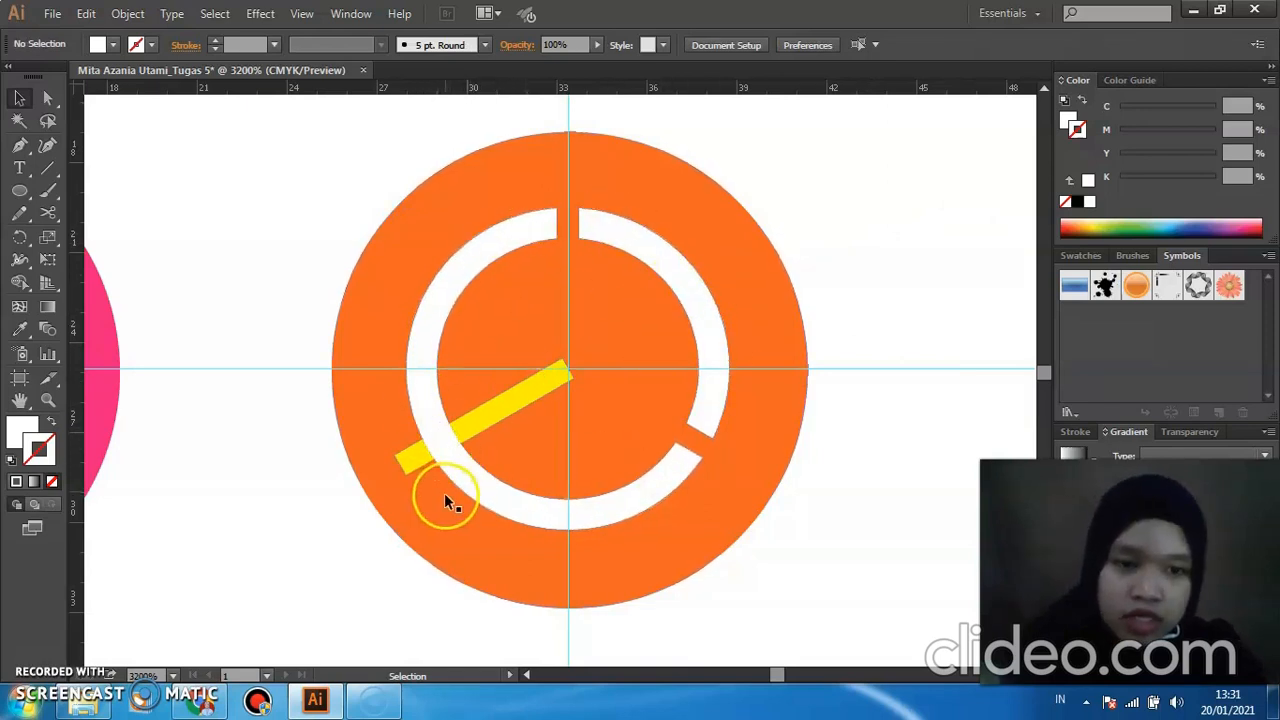
# Ungroup the cut pieces of the white ring.
pyautogui.rightClick(433, 411)
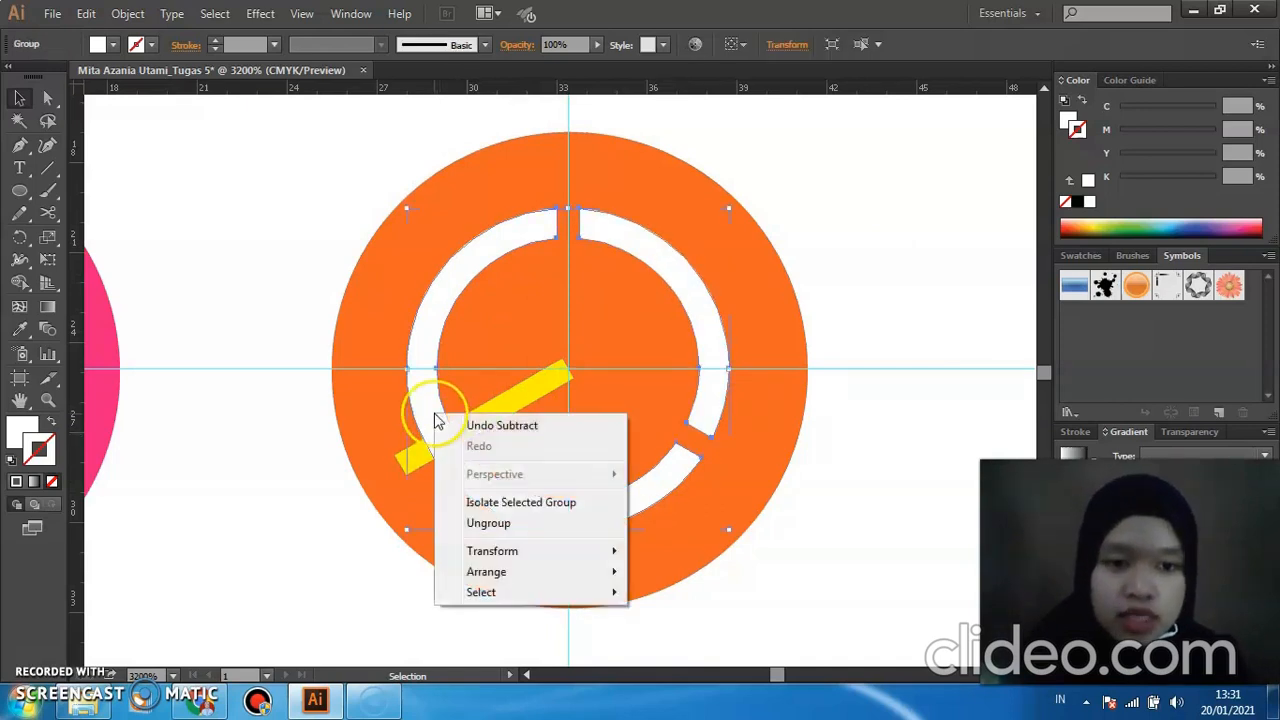
pyautogui.click(536, 524)
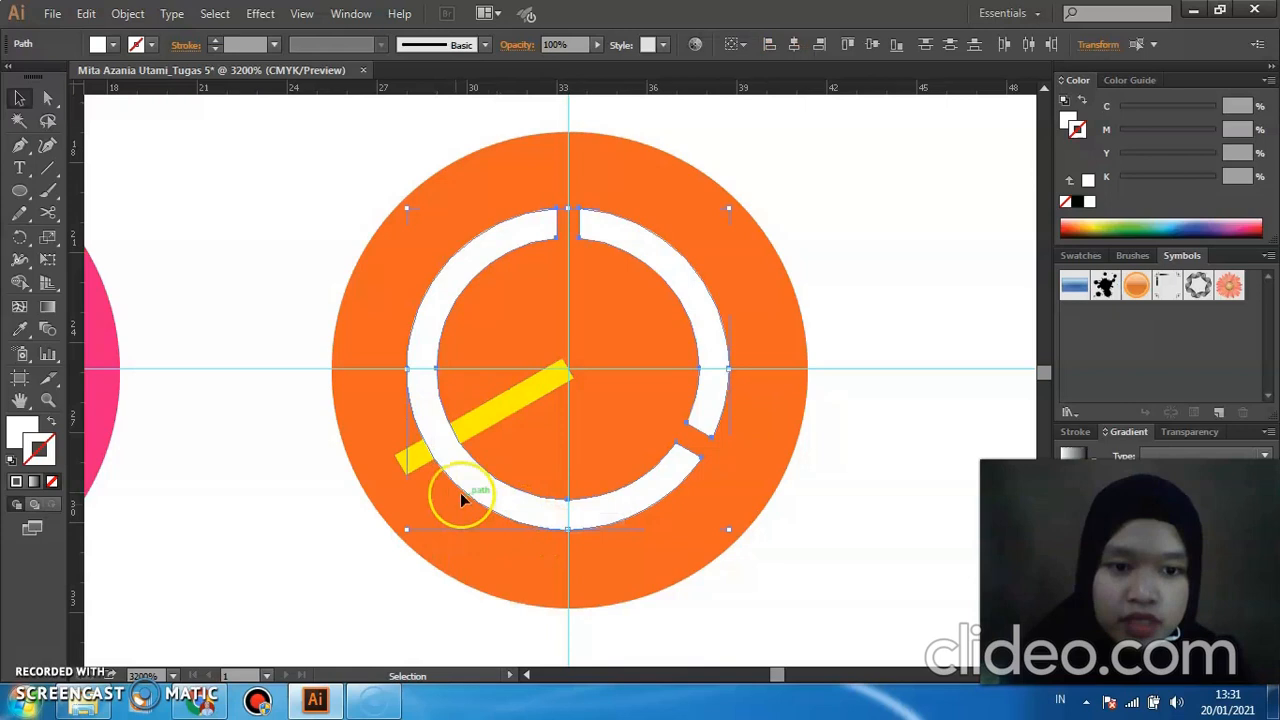
pyautogui.click(362, 478)
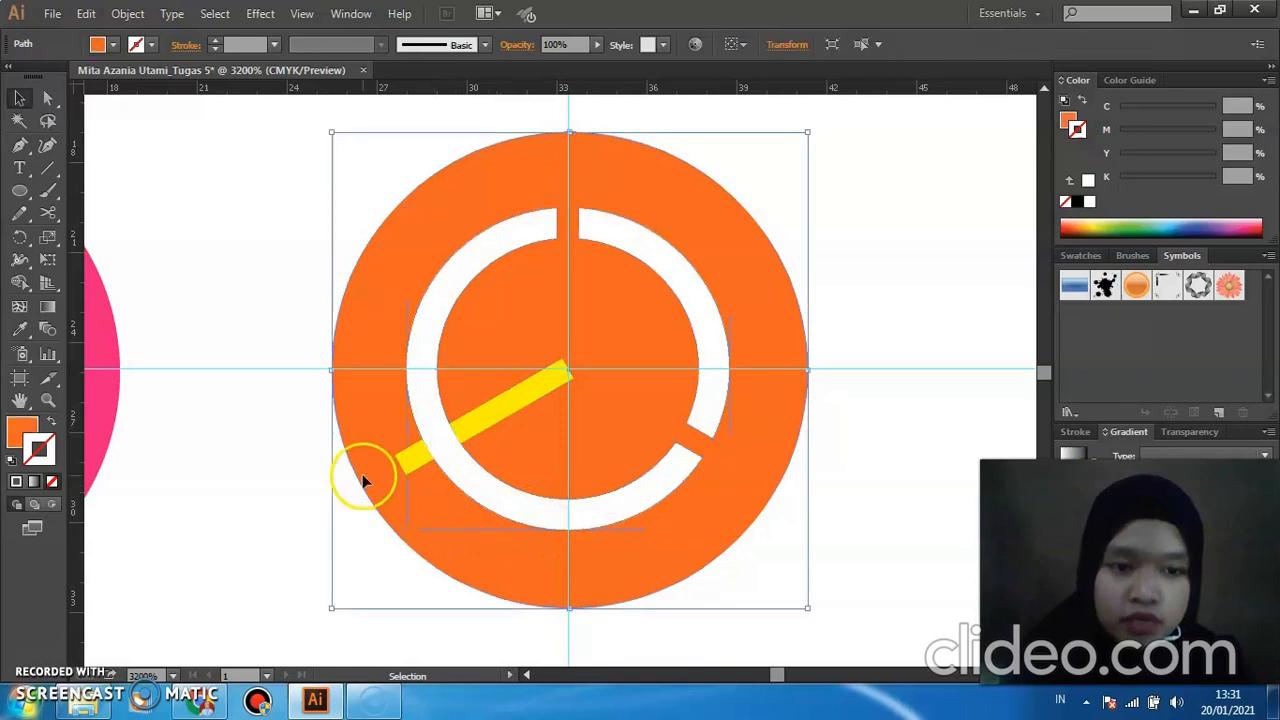
# Bring the remaining yellow line one level forward so it lies above the white ring piece.
pyautogui.click(413, 462)
pyautogui.rightClick(415, 465)
pyautogui.moveTo(571, 622)
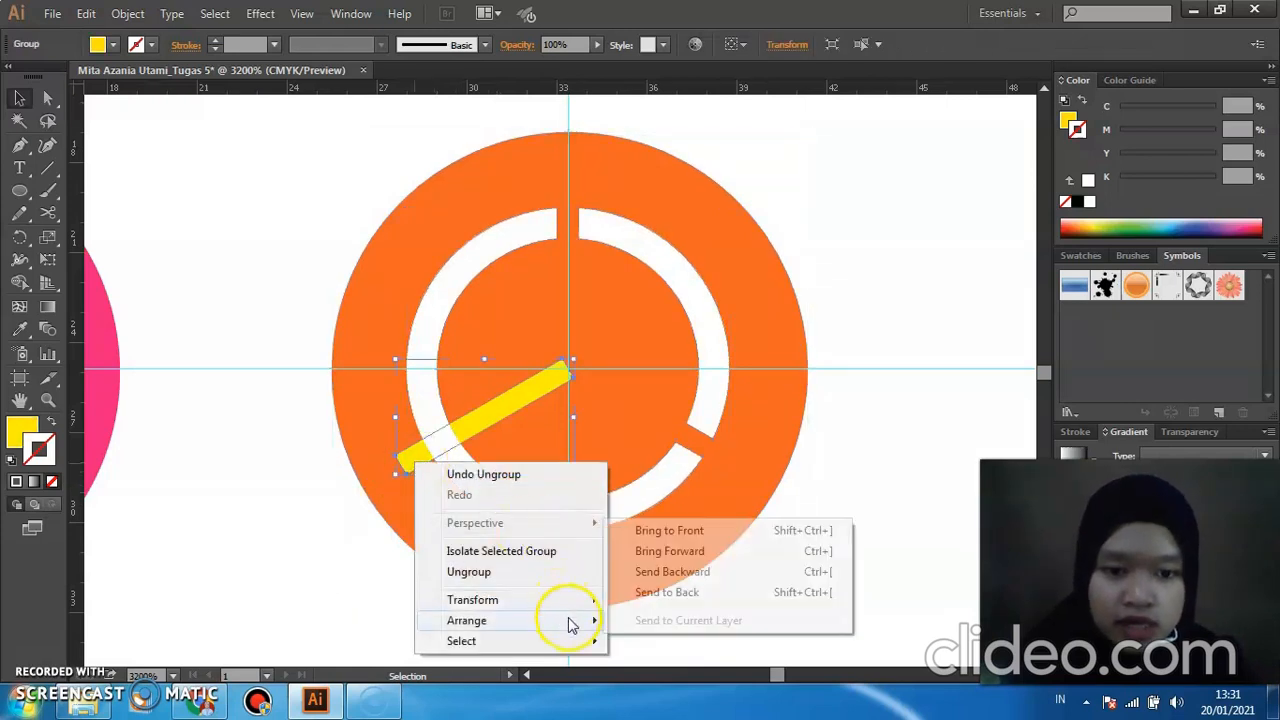
pyautogui.click(669, 551)
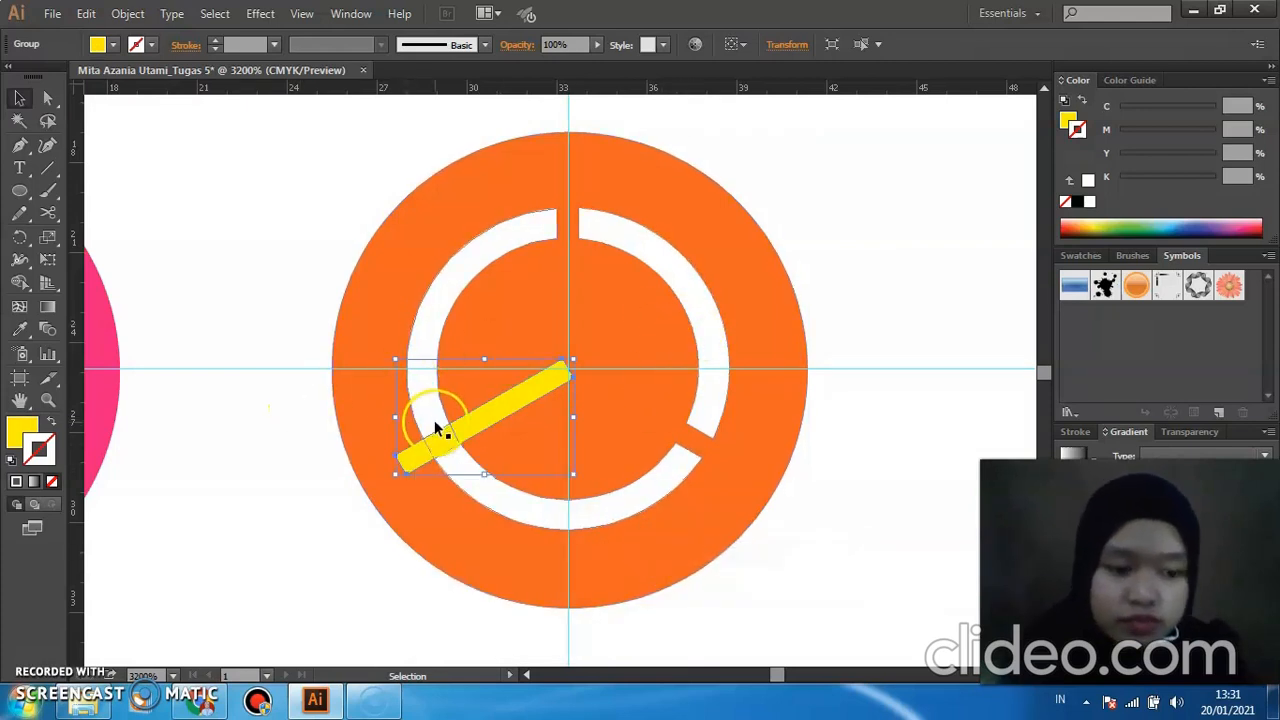
# Subtract the remaining yellow line from the larger white ring piece with the Pathfinder Minus Front operation.
pyautogui.click(427, 333)
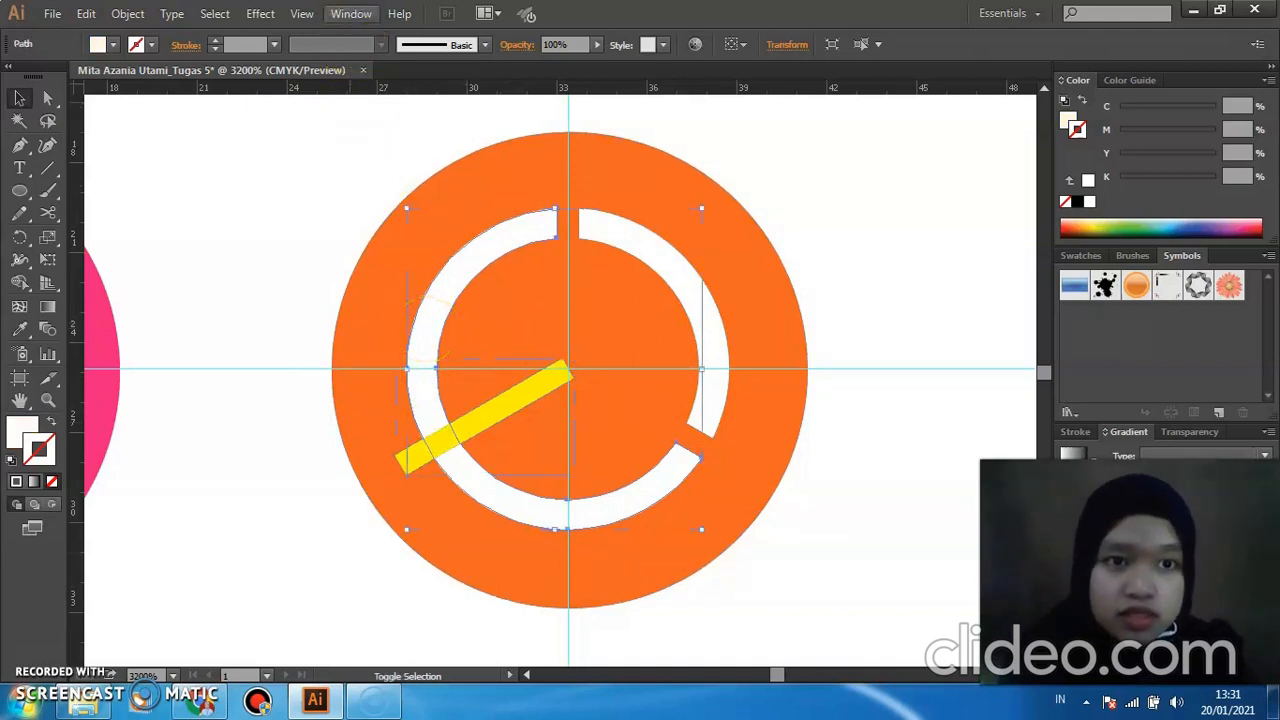
pyautogui.click(351, 13)
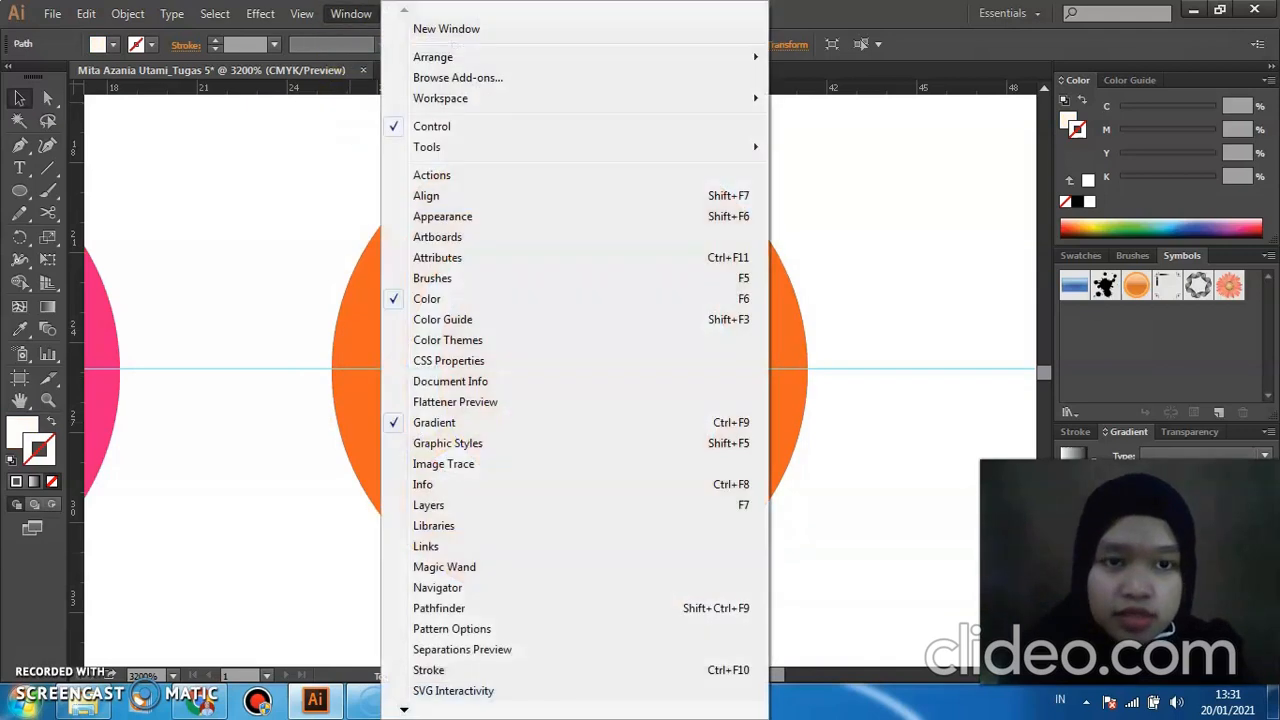
pyautogui.click(534, 609)
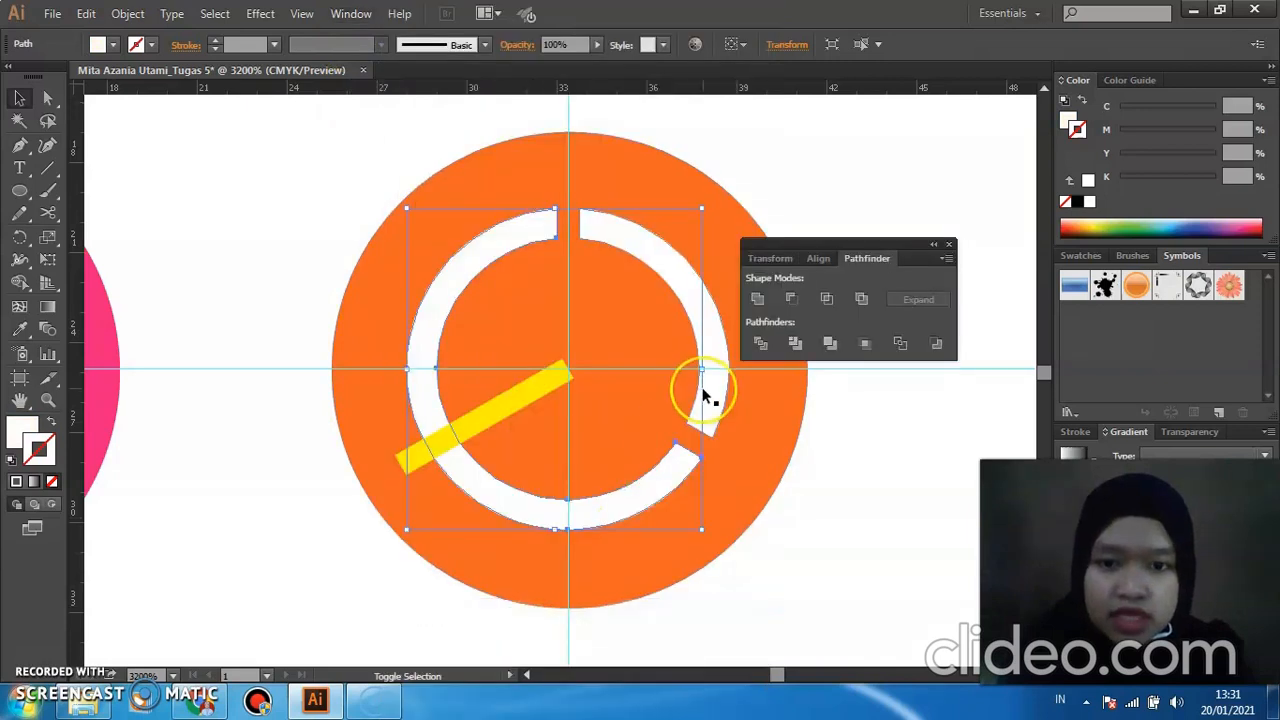
pyautogui.keyDown('shift'); pyautogui.click(448, 435); pyautogui.keyUp('shift')
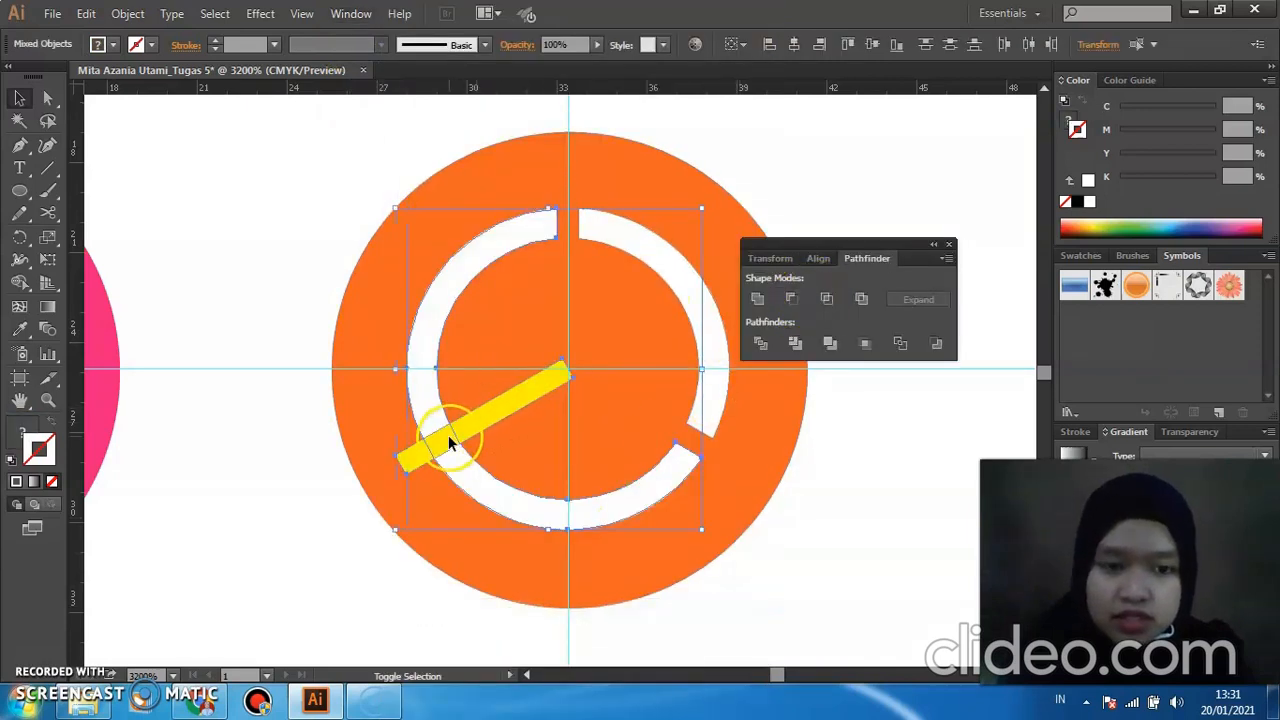
pyautogui.click(790, 302)
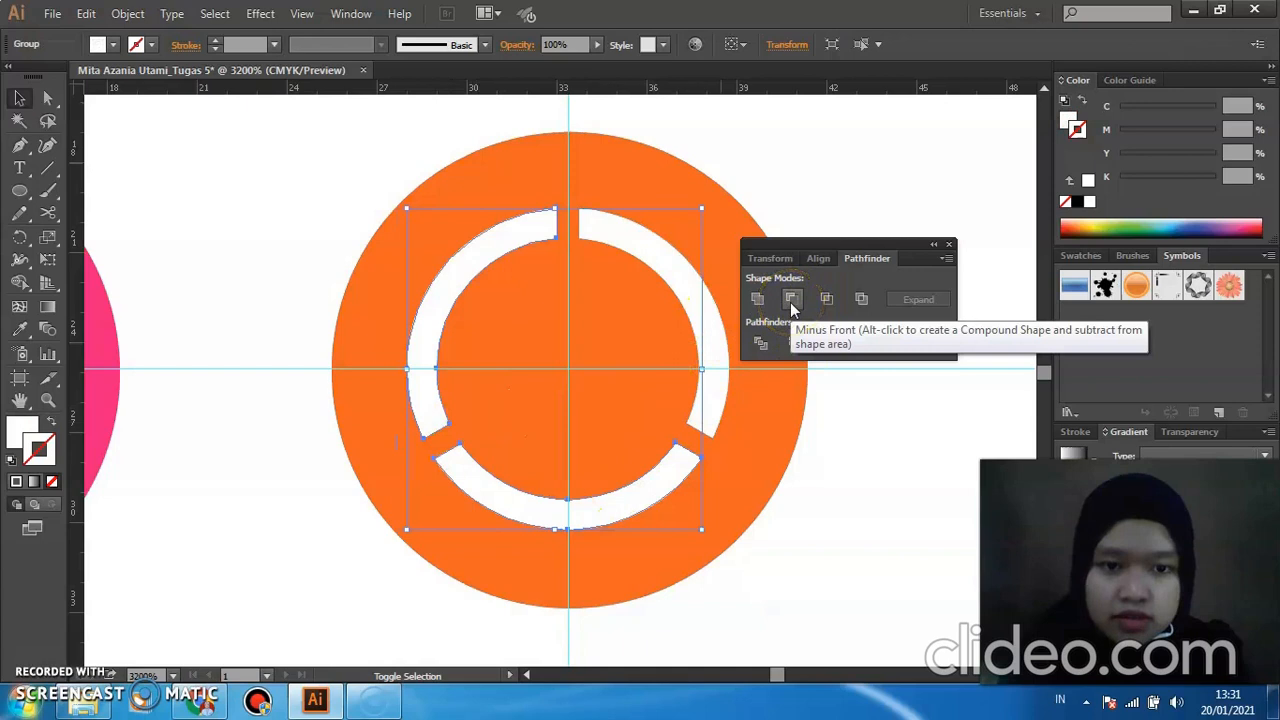
pyautogui.click(950, 245)
pyautogui.click(889, 241)
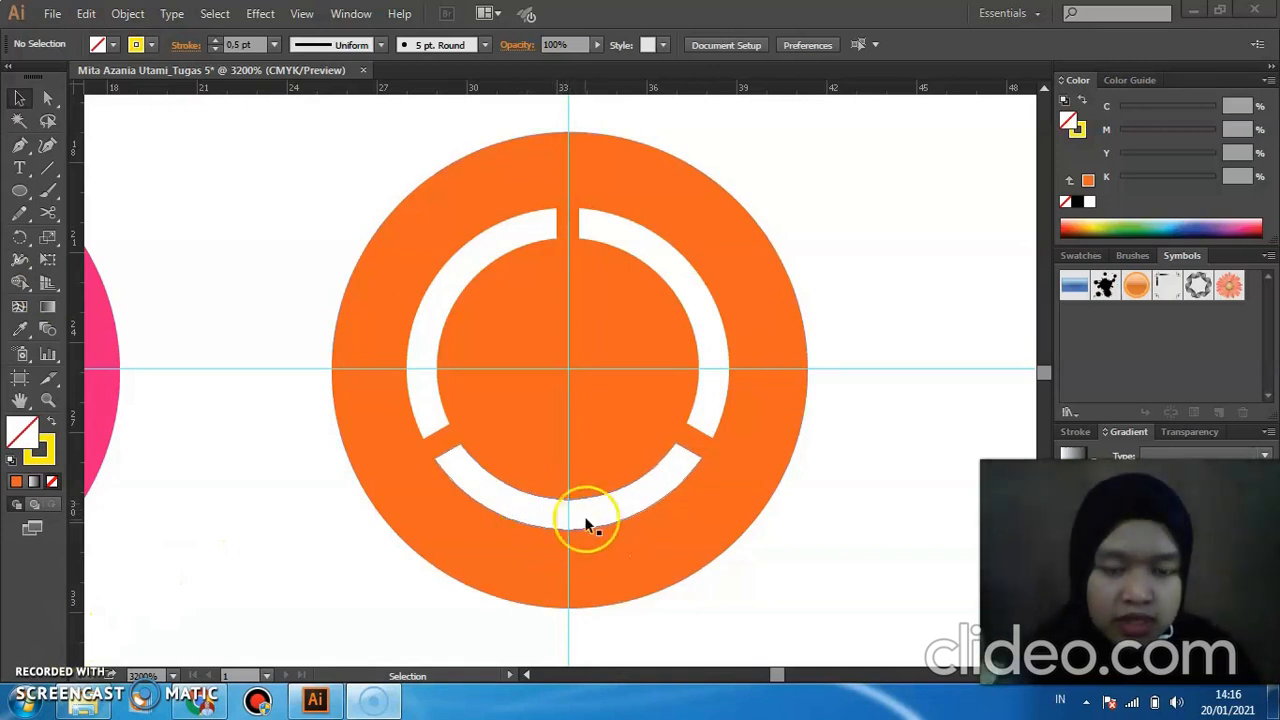
# Draw a small unfilled circle with a 0.5 pt yellow stroke on the vertical guide just below the white ring.
pyautogui.click(20, 193)
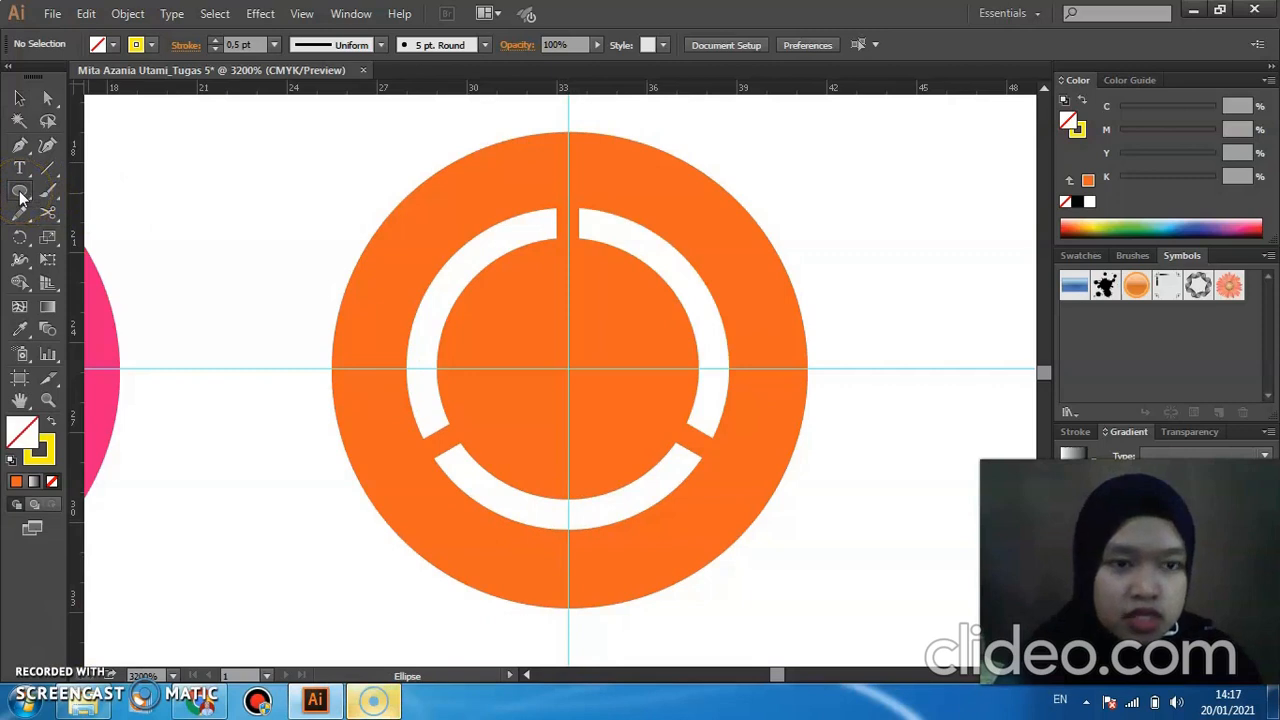
pyautogui.moveTo(497, 369); pyautogui.dragTo(602, 533)
pyautogui.moveTo(604, 583); pyautogui.dragTo(604, 583)
pyautogui.press('v')
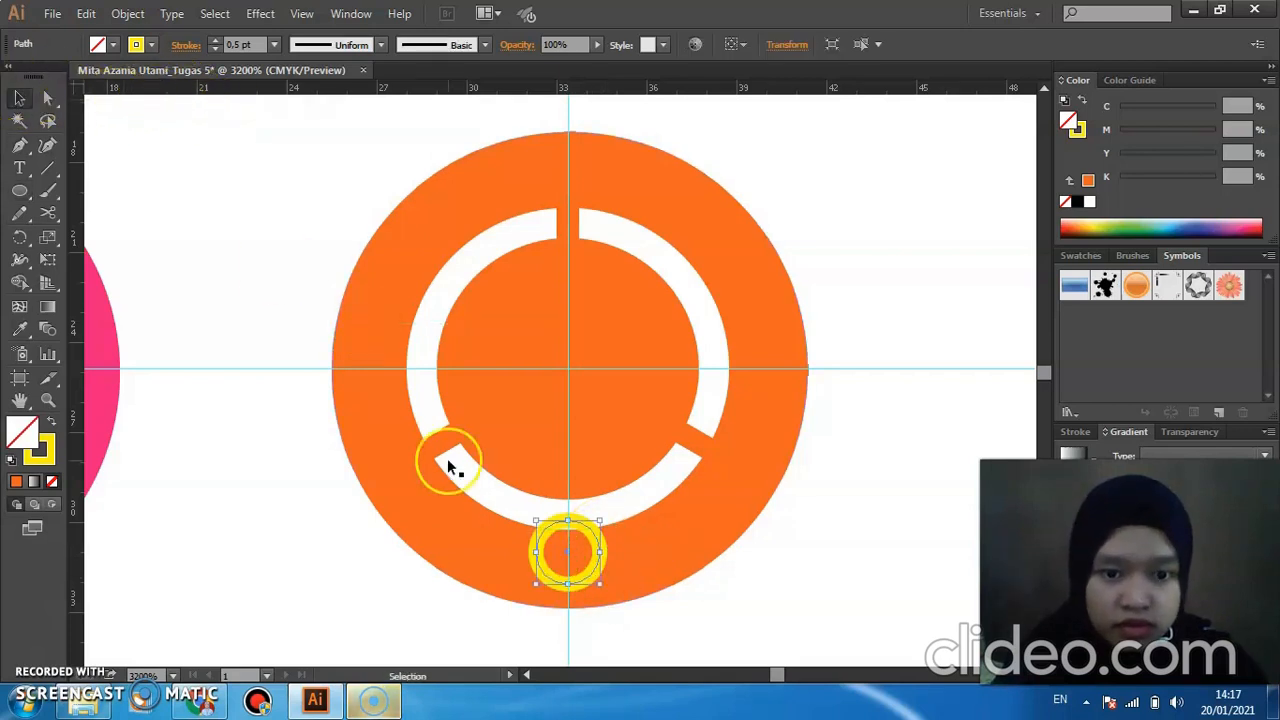
# Scale the small yellow circle down slightly and move it up the vertical guide so it overlaps the ring's bottom edge.
pyautogui.moveTo(600, 584); pyautogui.dragTo(590, 542)
pyautogui.keyDown('shift'); pyautogui.click(593, 544); pyautogui.keyUp('shift')
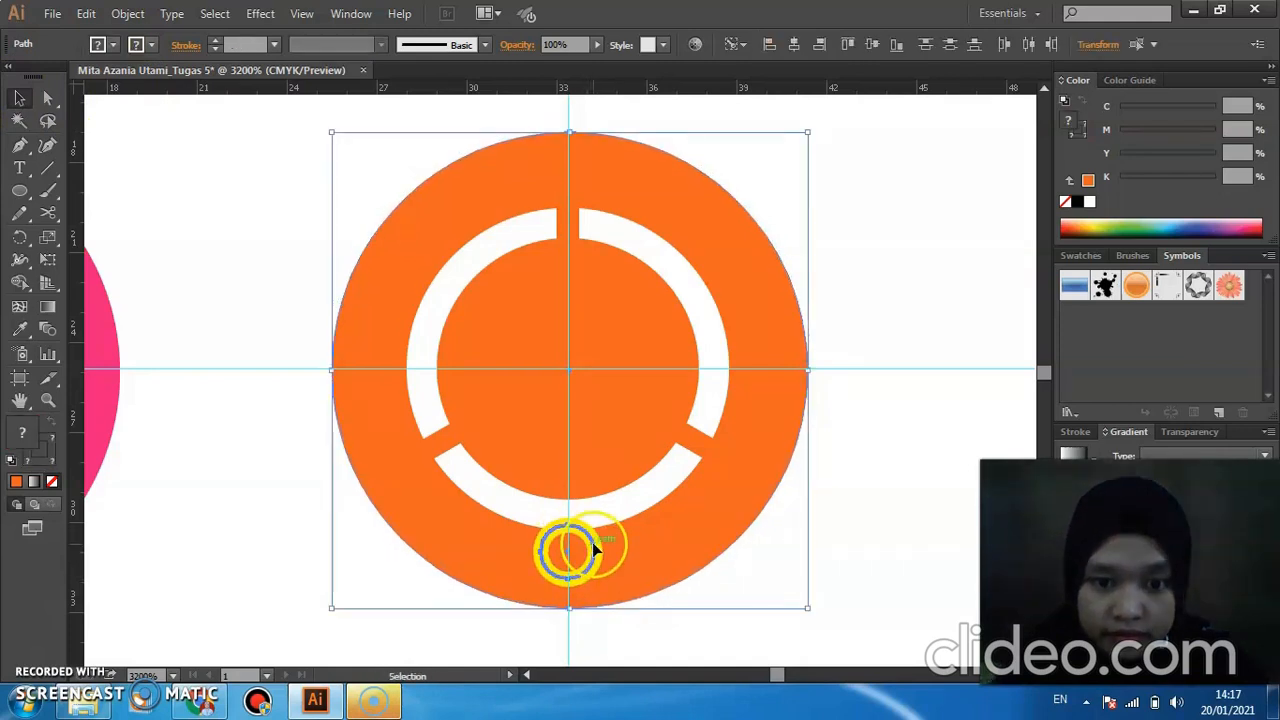
pyautogui.click(606, 642)
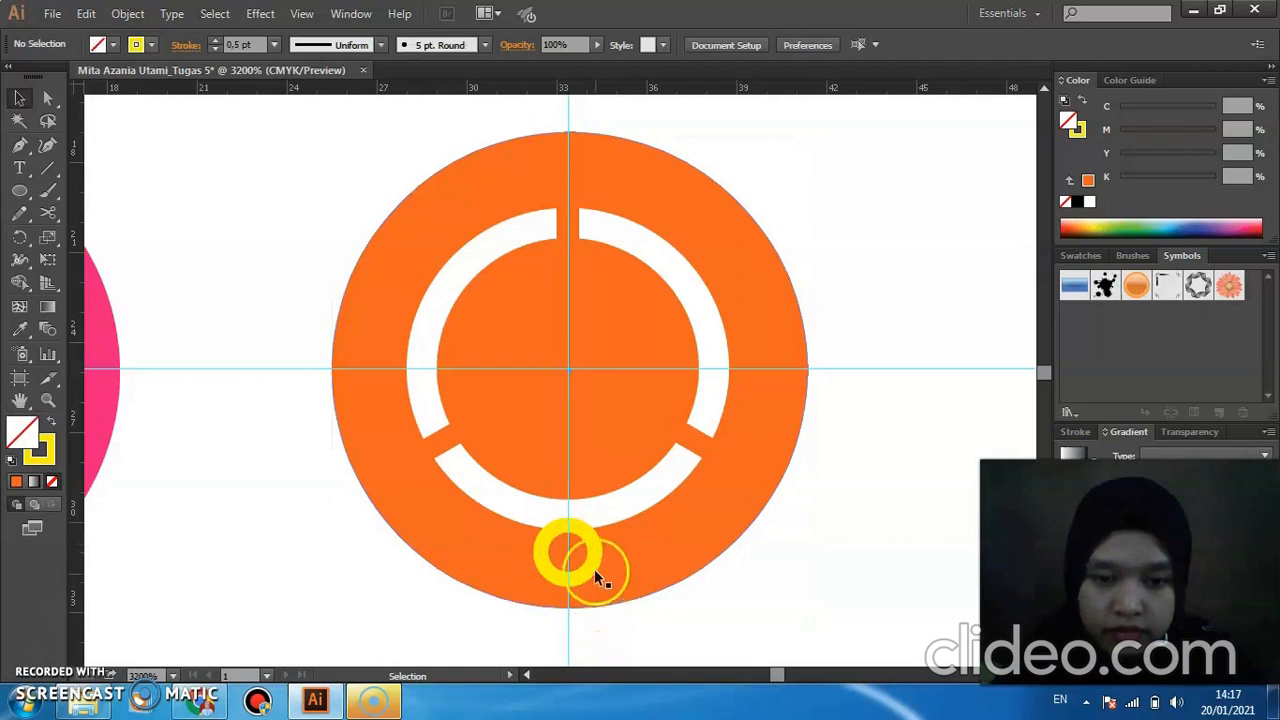
pyautogui.click(591, 561)
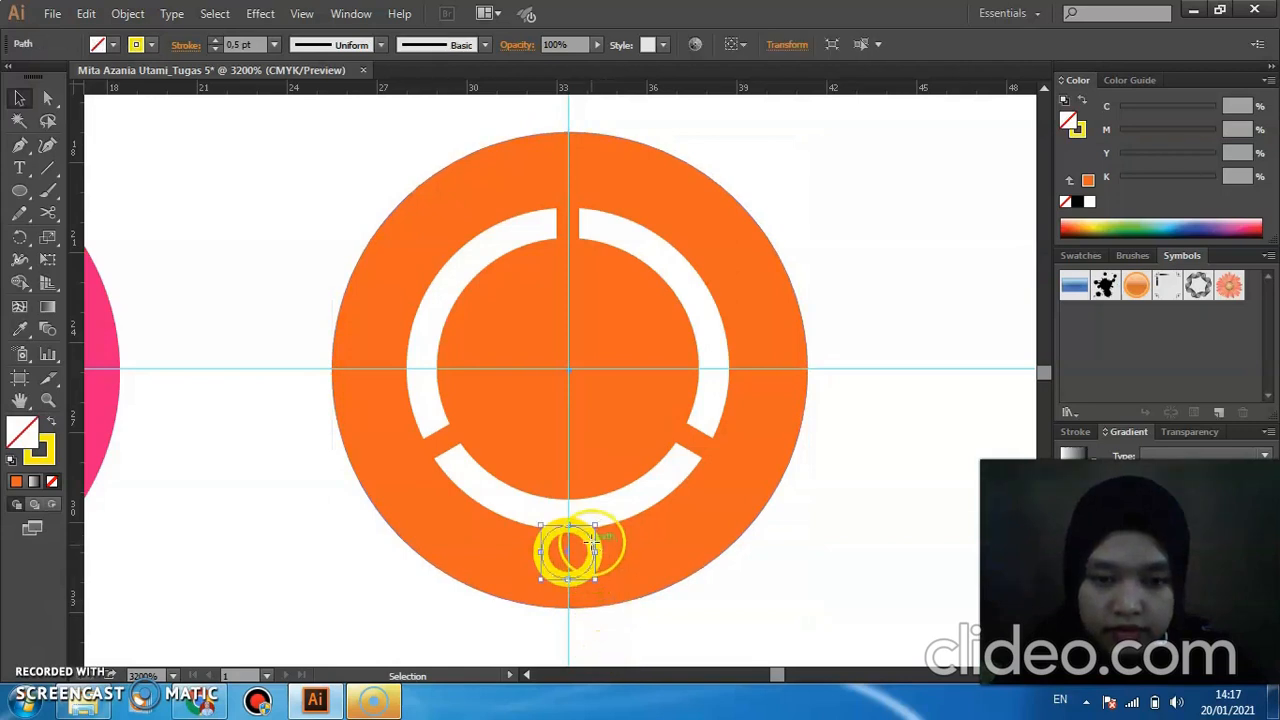
pyautogui.moveTo(592, 540); pyautogui.dragTo(592, 540)
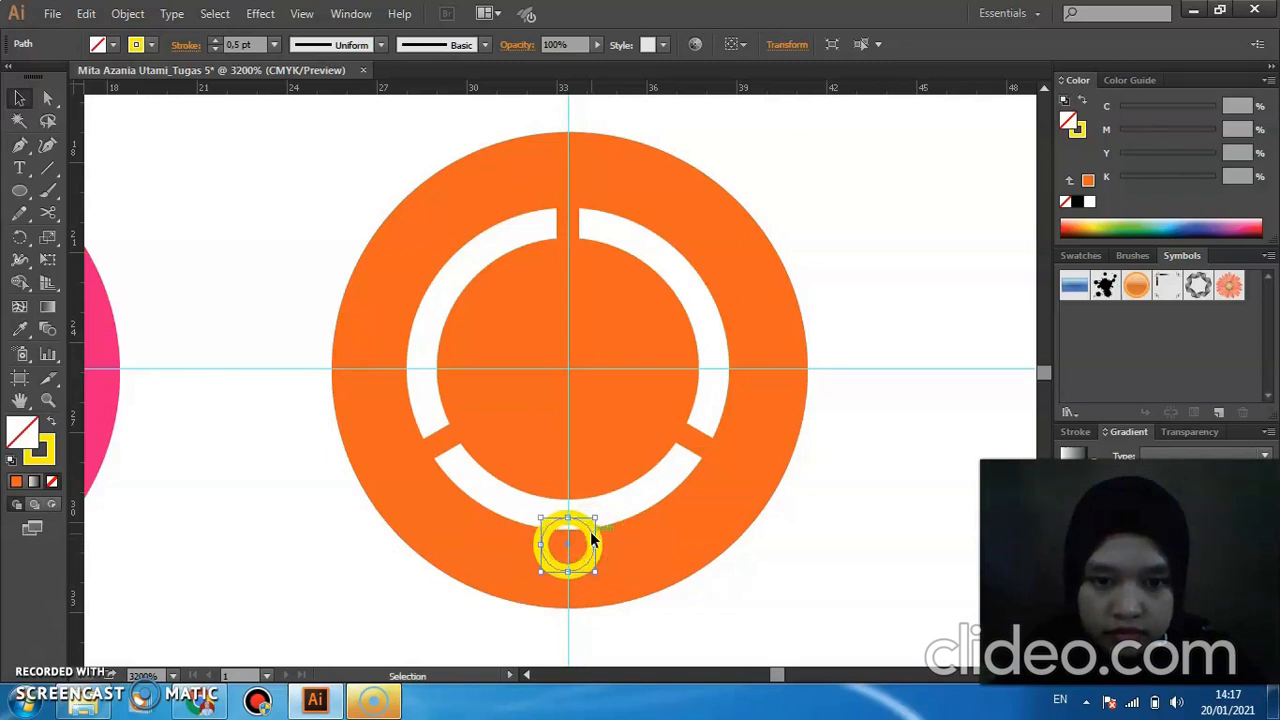
pyautogui.keyDown('shift'); pyautogui.click(592, 540); pyautogui.keyUp('shift')
pyautogui.click(593, 542)
pyautogui.moveTo(593, 538)
pyautogui.mouseDown()
pyautogui.moveTo(586, 556)
pyautogui.moveTo(543, 563)
pyautogui.moveTo(593, 541)
pyautogui.mouseUp()
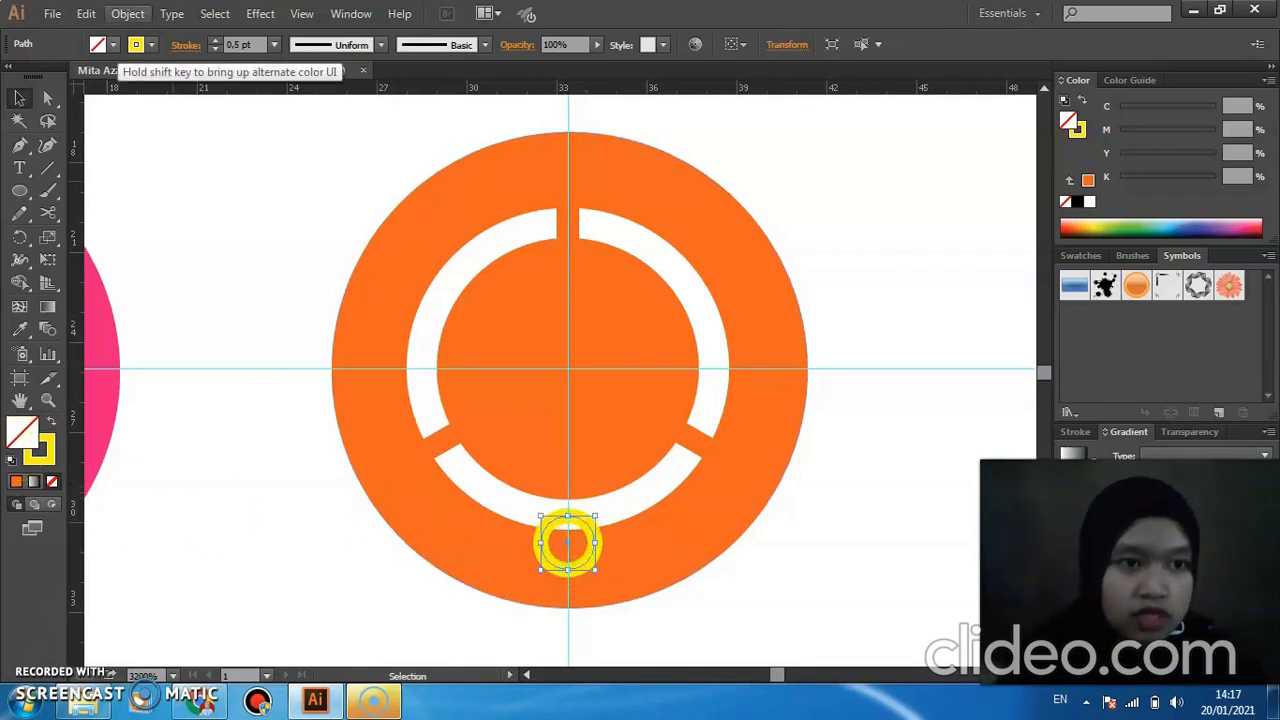
# Fill the small yellow-outlined circle with green (C 100, M 0, Y 100, K 0) and reselect it.
pyautogui.click(115, 45)
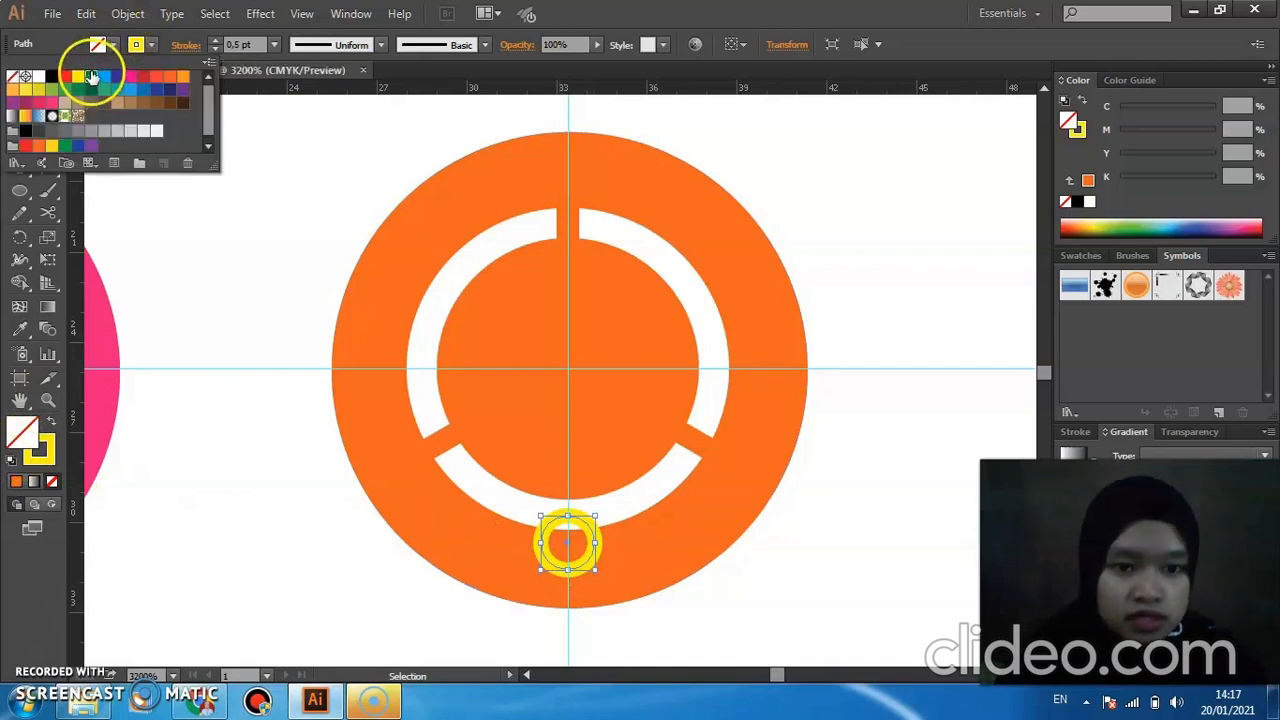
pyautogui.click(92, 78)
pyautogui.click(231, 447)
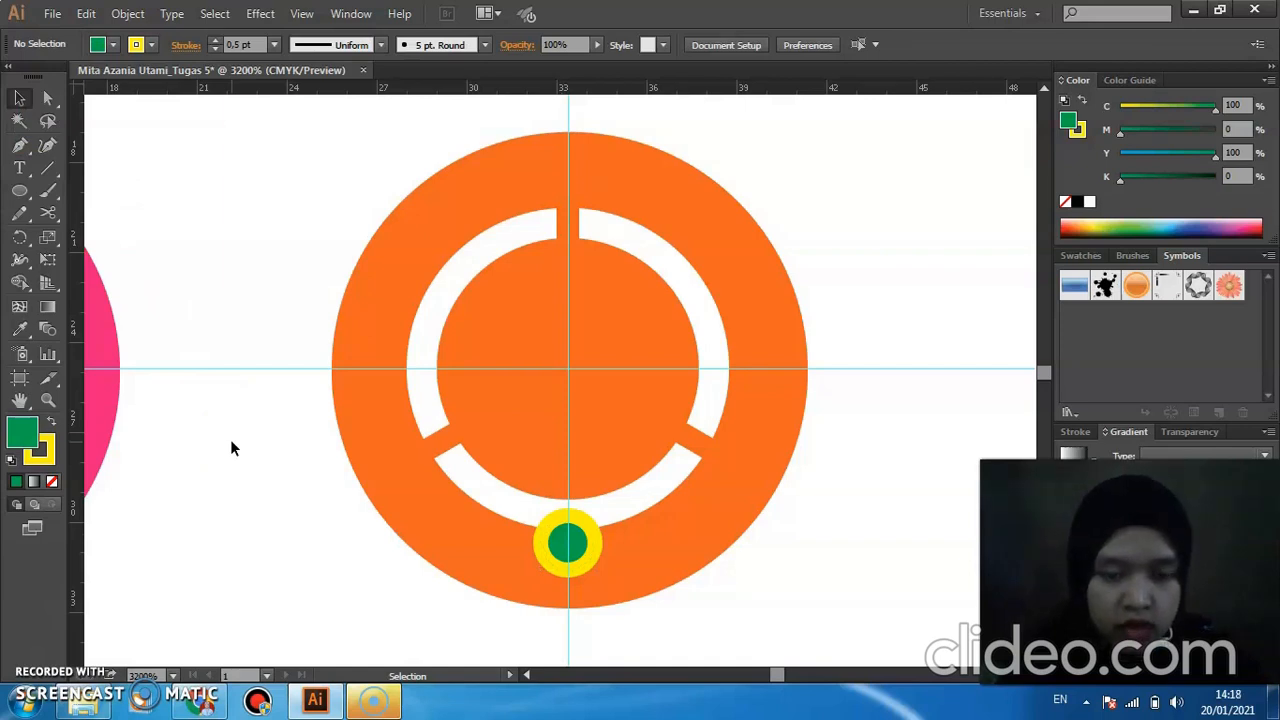
pyautogui.moveTo(562, 526)
pyautogui.mouseDown()
pyautogui.moveTo(546, 548)
pyautogui.moveTo(562, 530)
pyautogui.mouseUp()
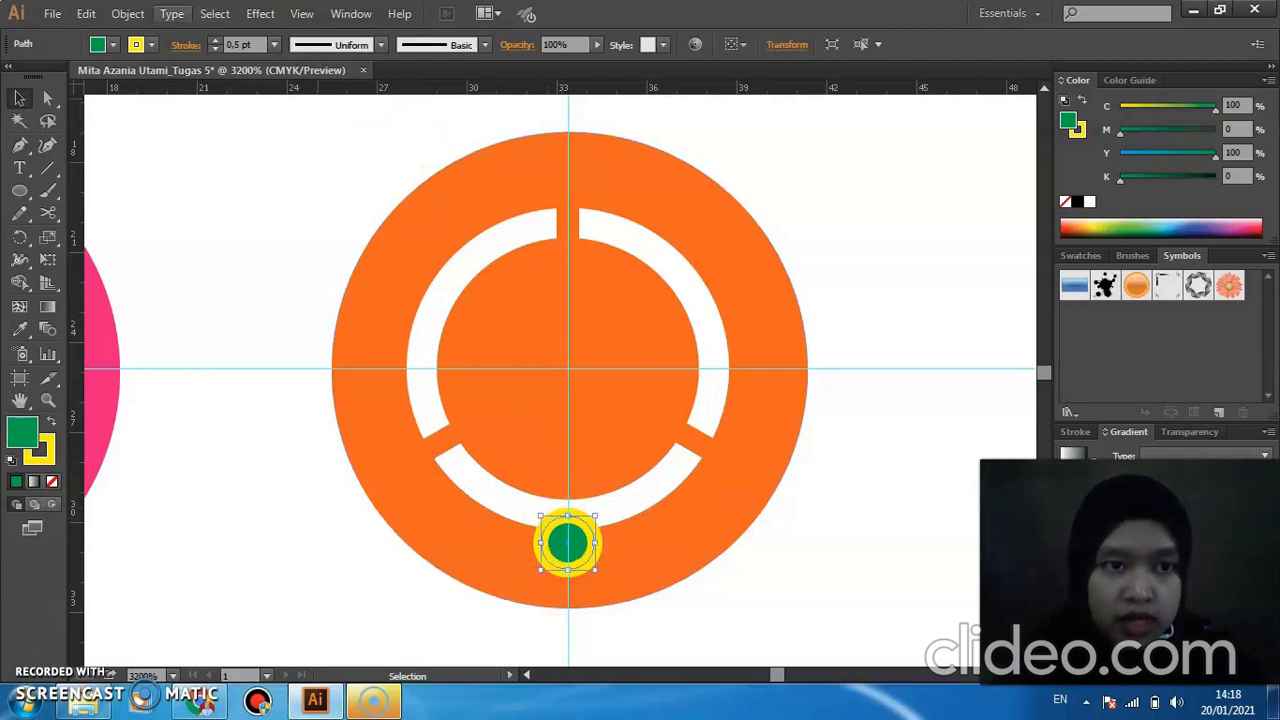
# Expand the fill and stroke of the small green circle and ungroup the result into a green disc and a yellow ring.
pyautogui.click(138, 18)
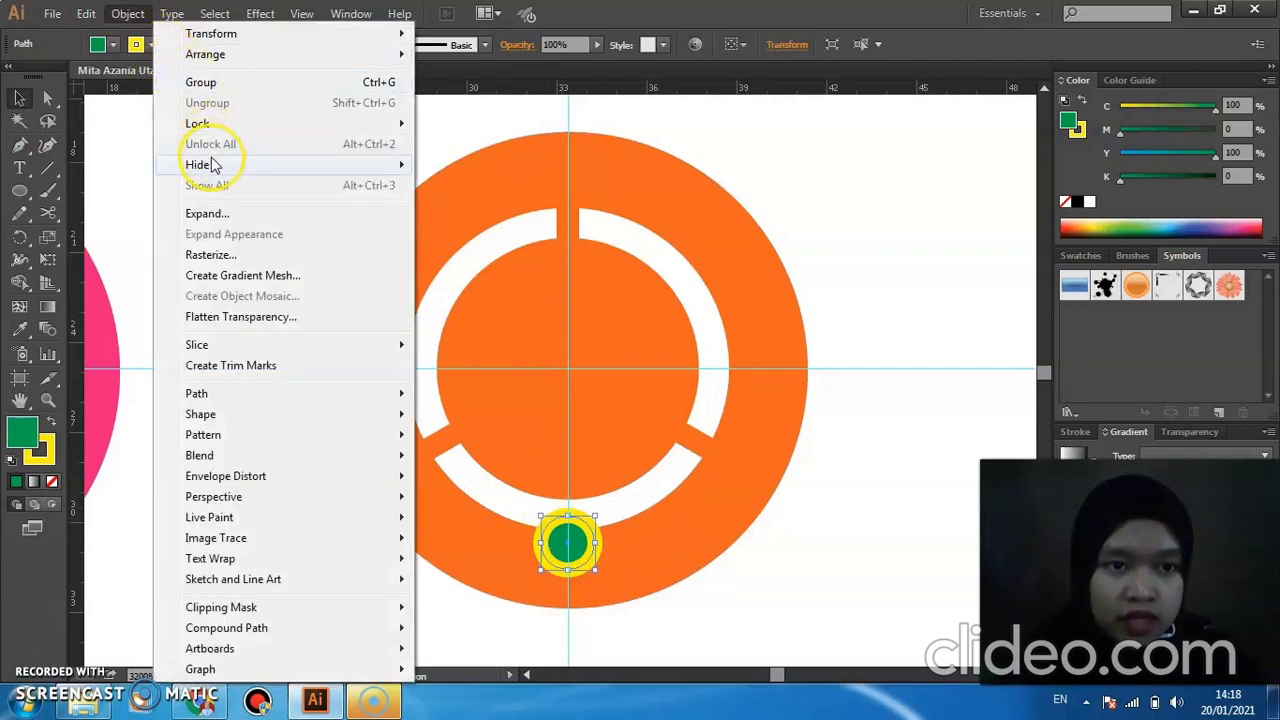
pyautogui.click(224, 216)
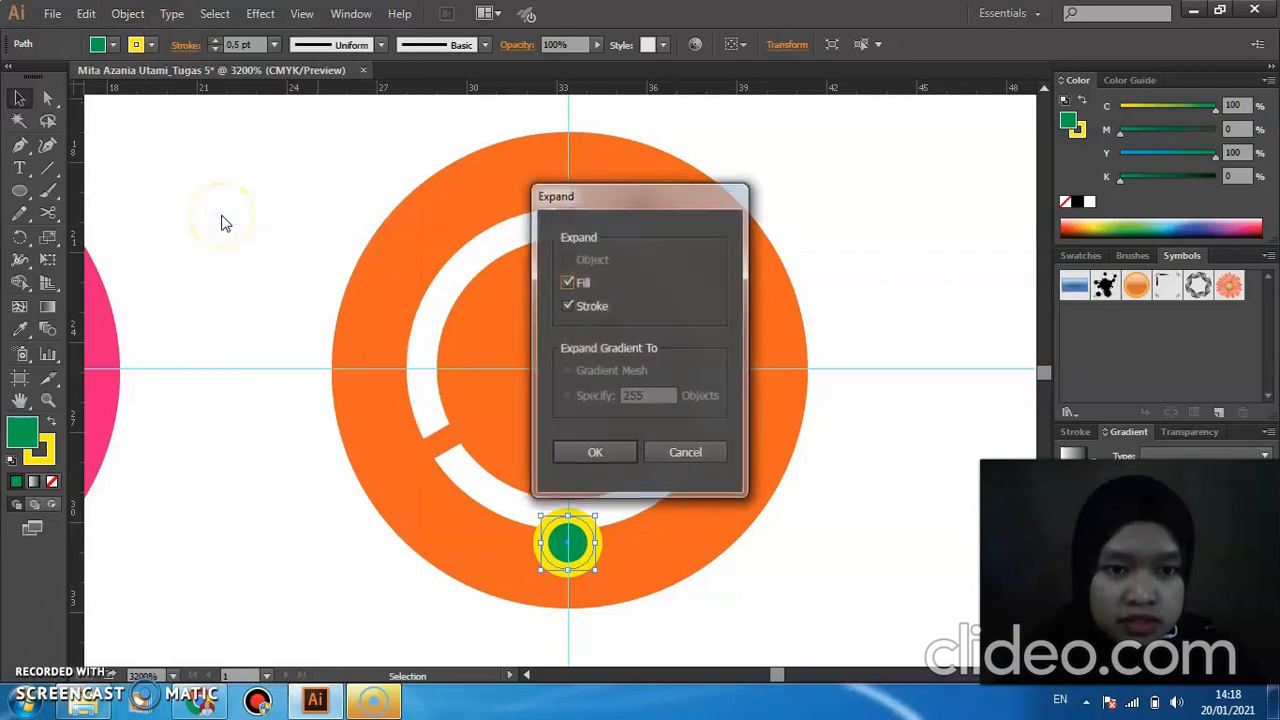
pyautogui.click(618, 456)
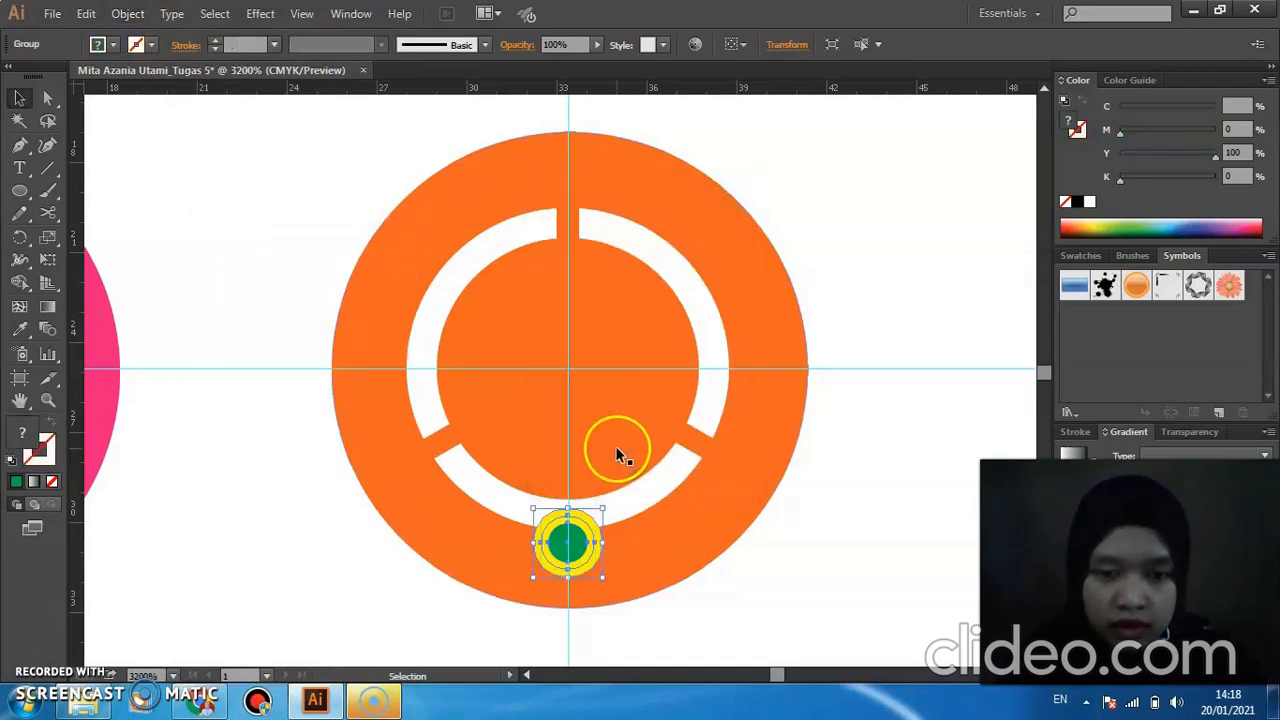
pyautogui.rightClick(589, 551)
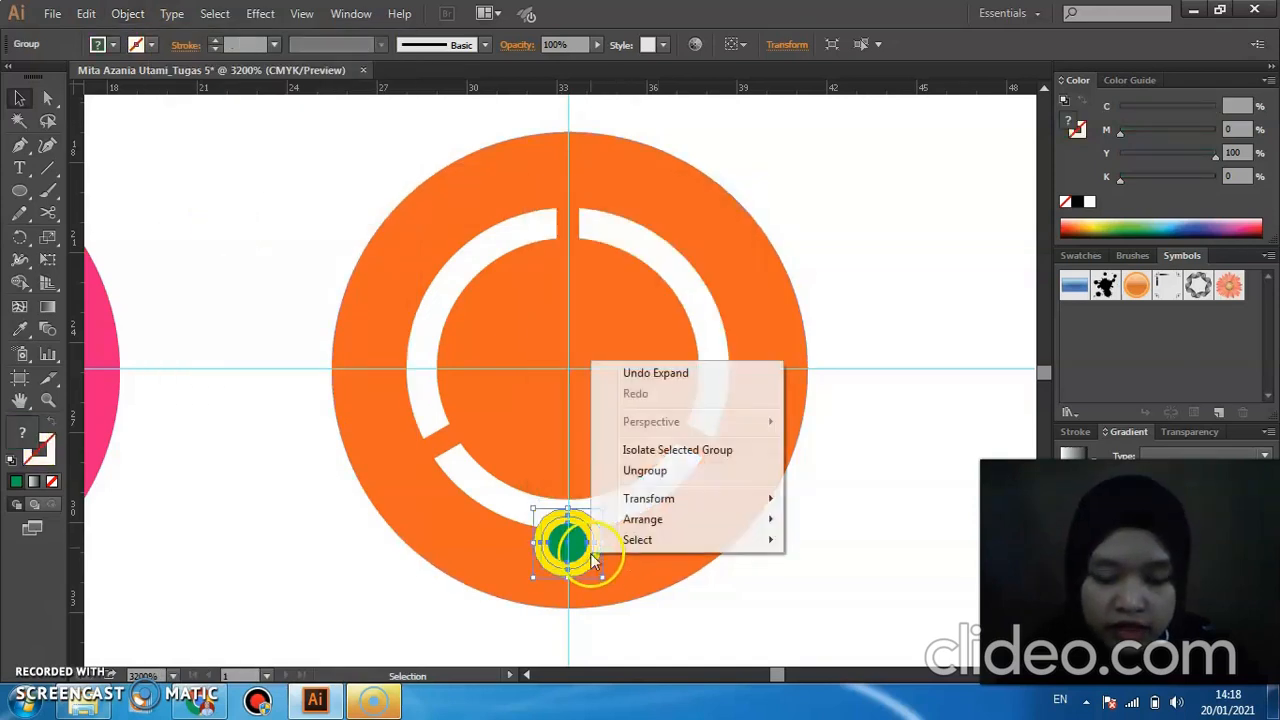
pyautogui.click(626, 470)
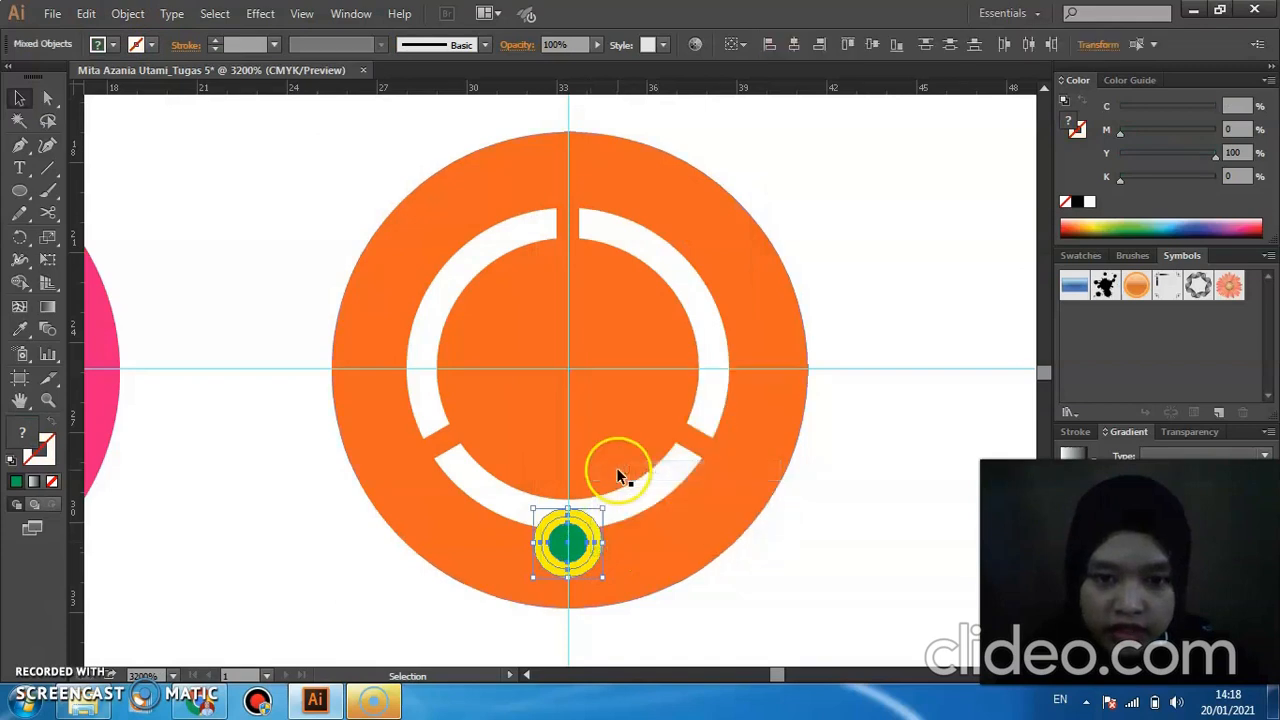
pyautogui.click(667, 609)
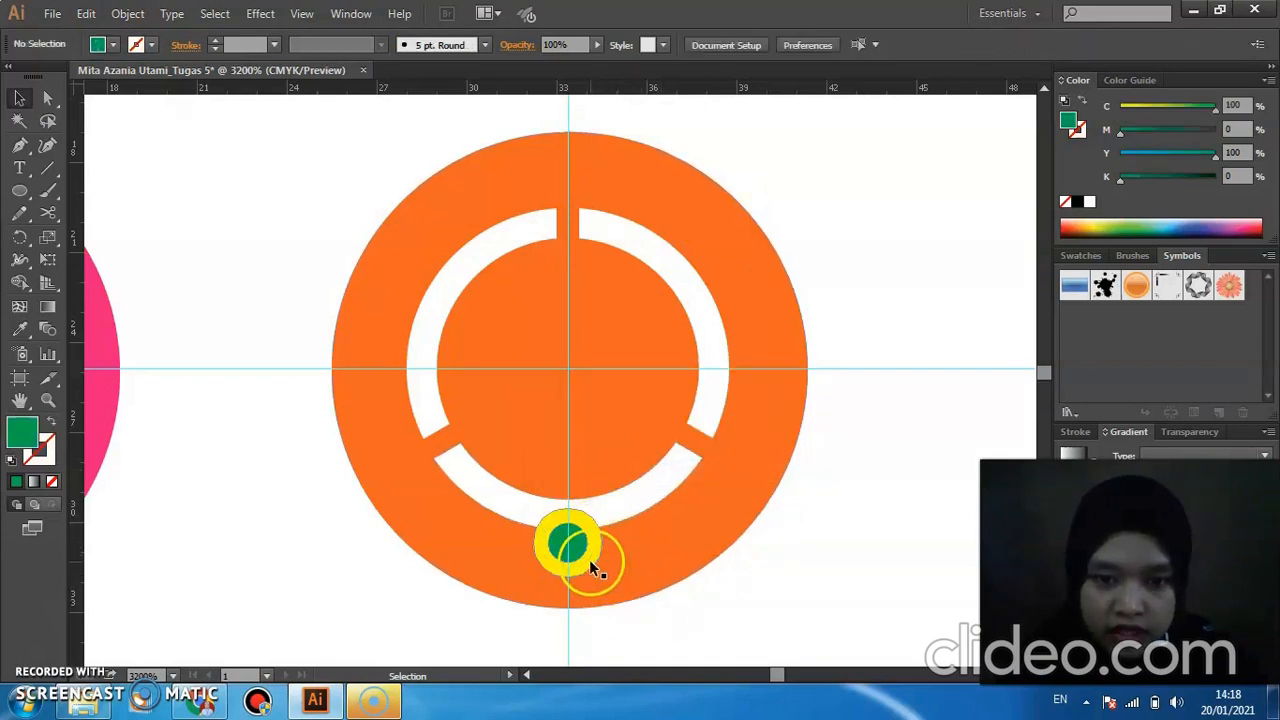
pyautogui.click(589, 559)
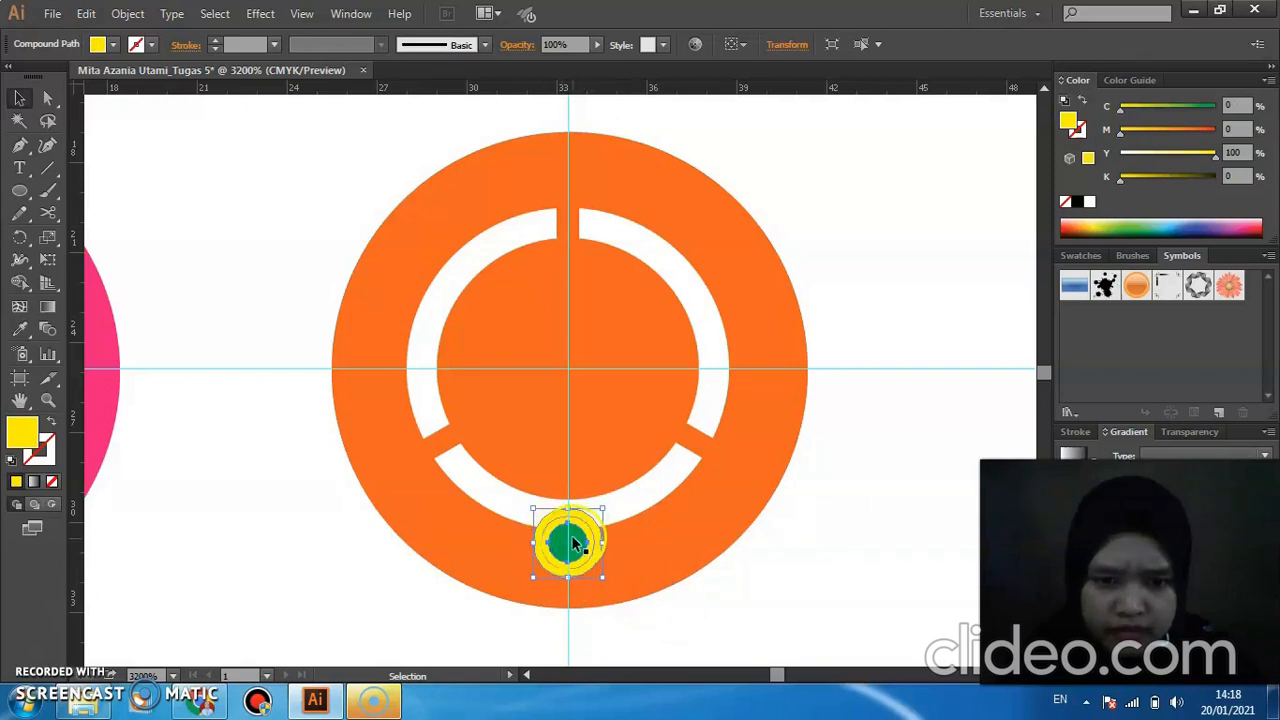
pyautogui.click(483, 560)
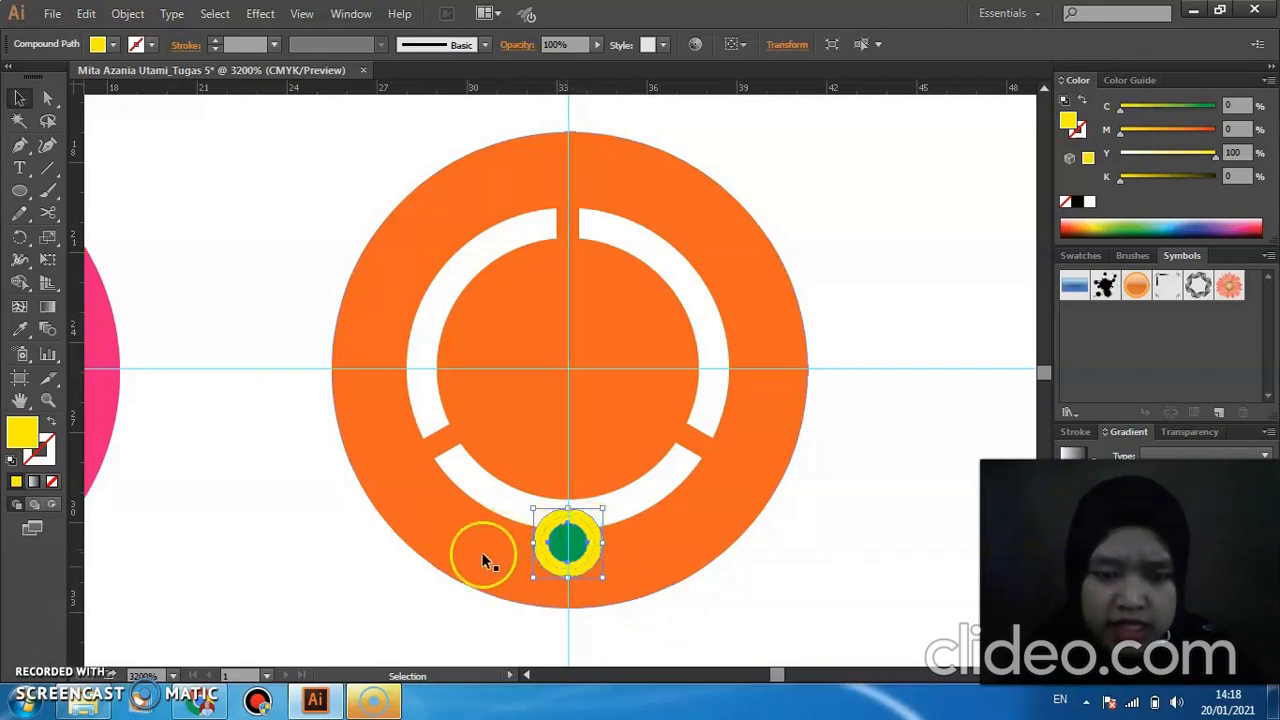
pyautogui.click(401, 573)
# Ungroup the white ring pieces so the bottom arc is separate from the left arc.
pyautogui.click(492, 487)
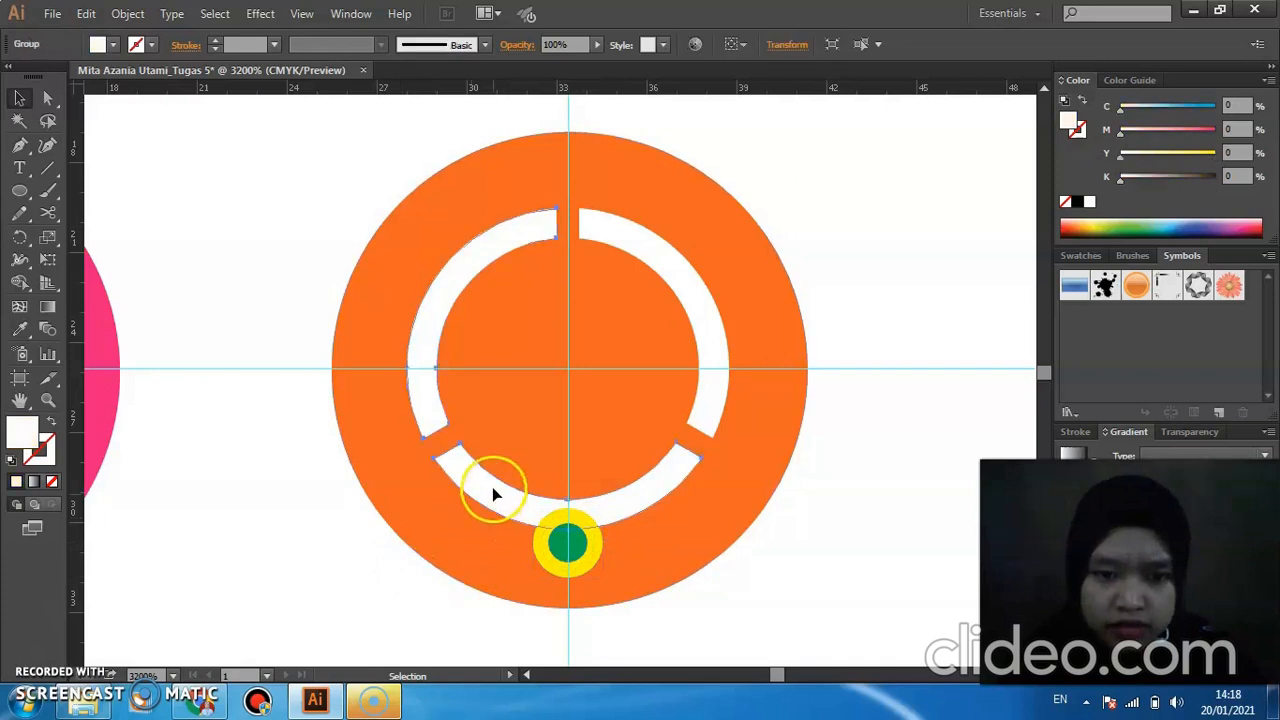
pyautogui.rightClick(493, 489)
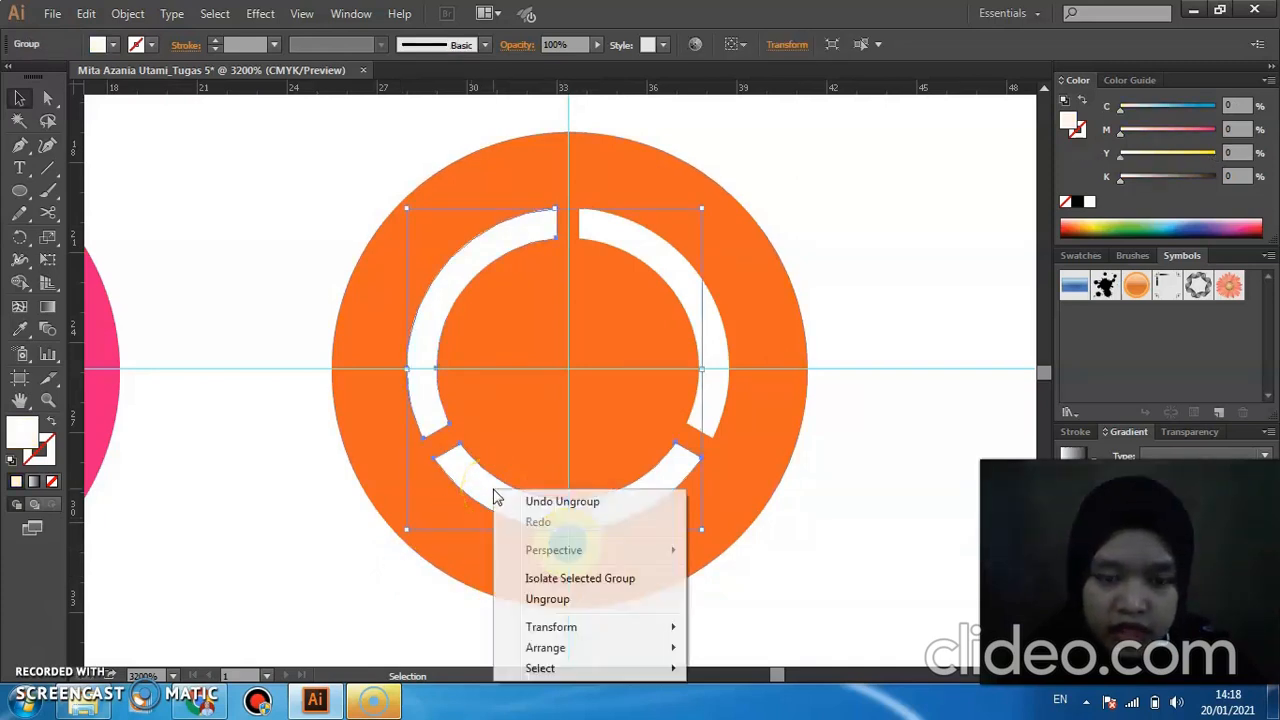
pyautogui.click(558, 600)
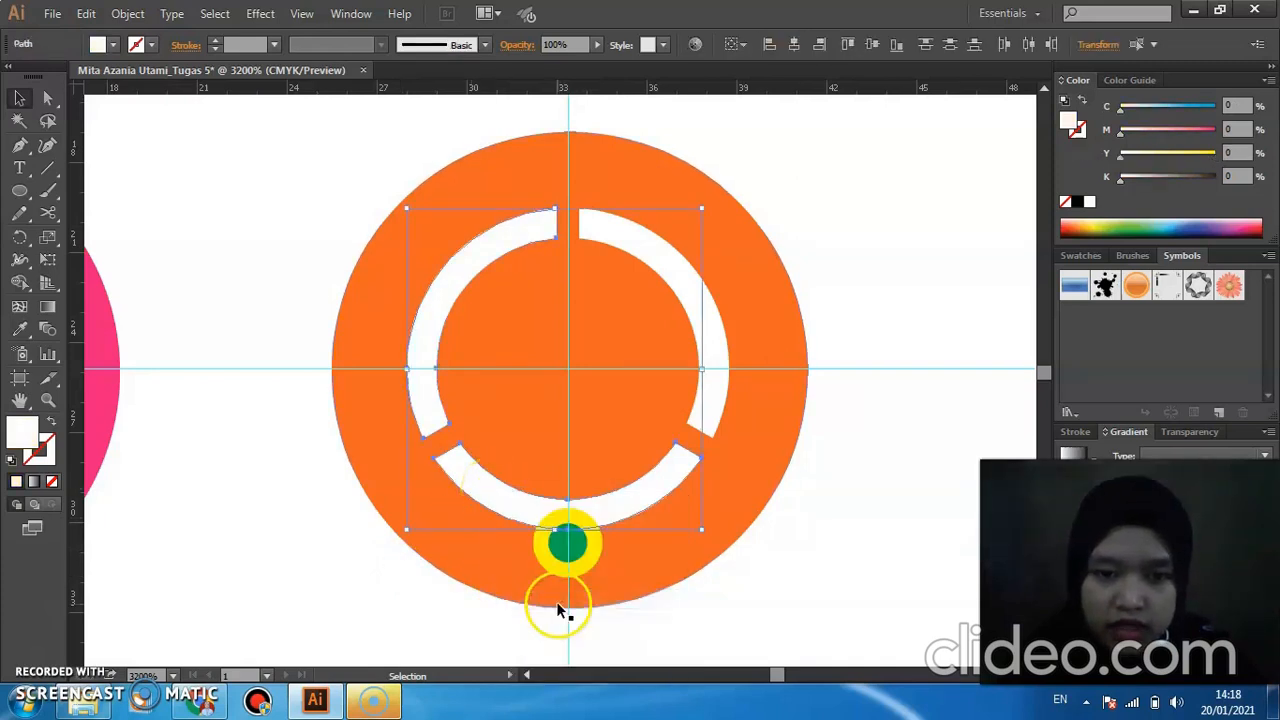
pyautogui.click(705, 608)
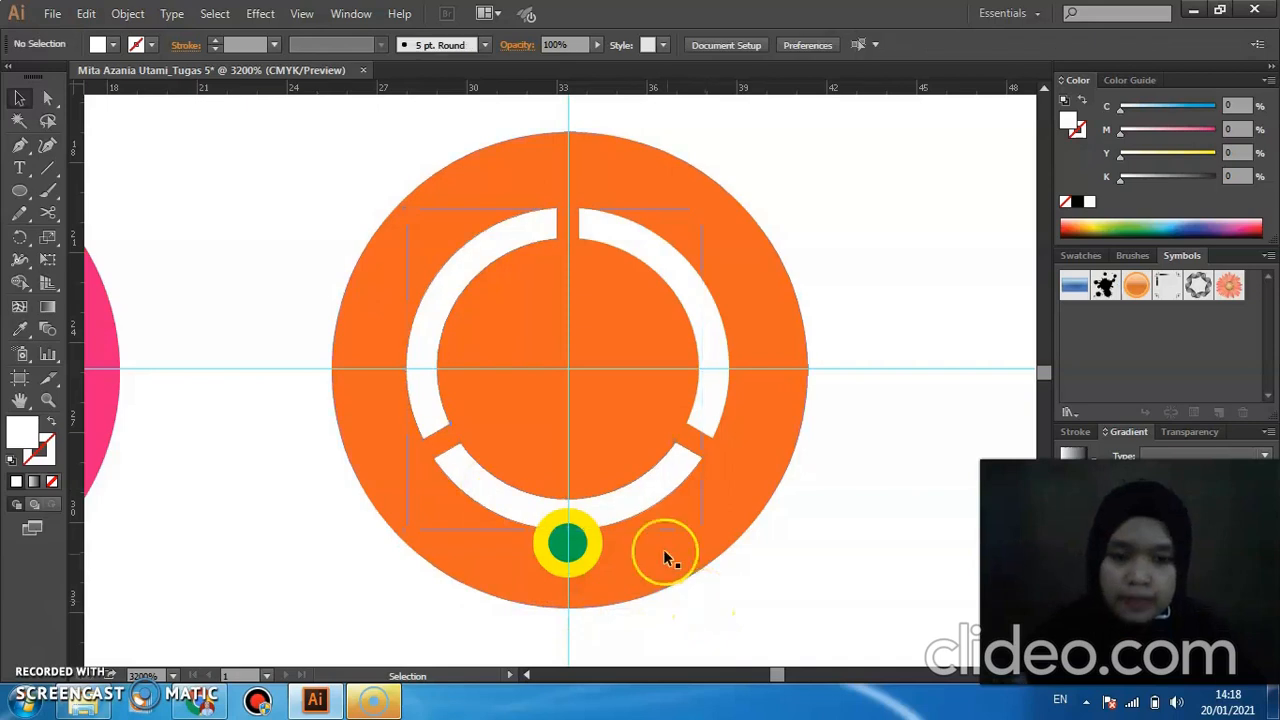
# Subtract the small yellow ring from the bottom white arc with the Pathfinder Minus Front operation.
pyautogui.click(619, 512)
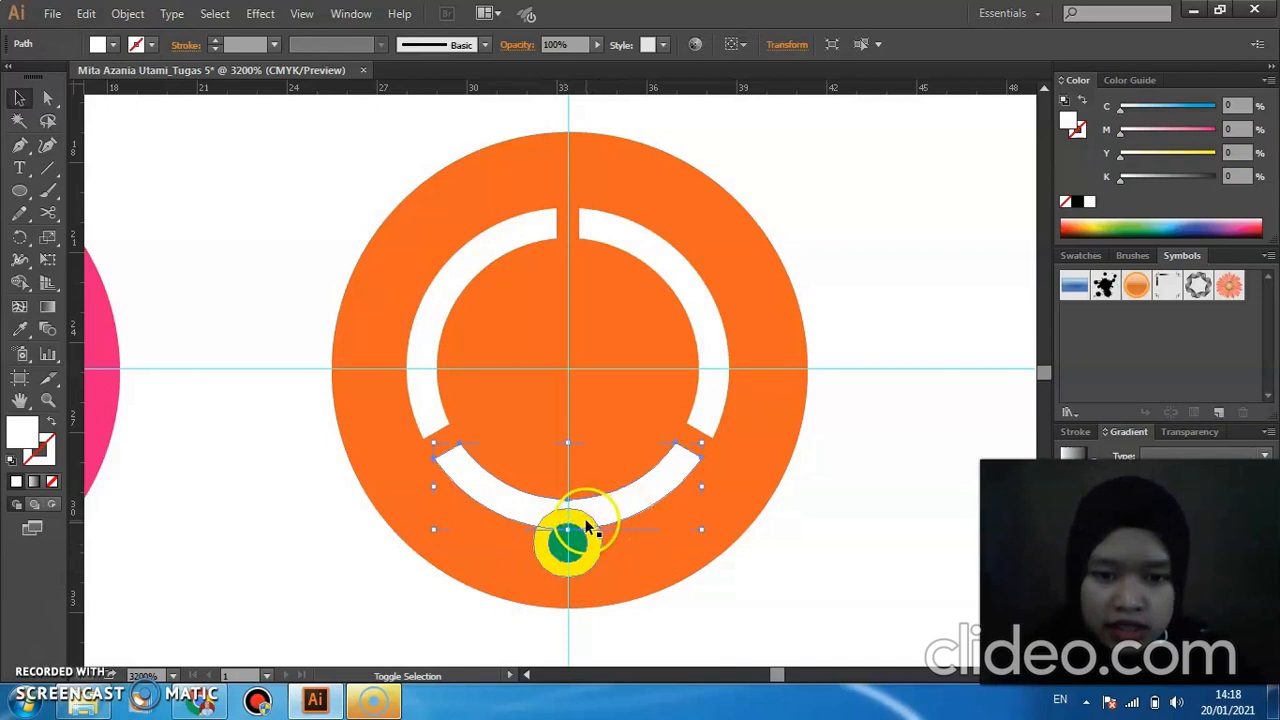
pyautogui.keyDown('shift'); pyautogui.click(588, 530); pyautogui.keyUp('shift')
pyautogui.click(345, 14)
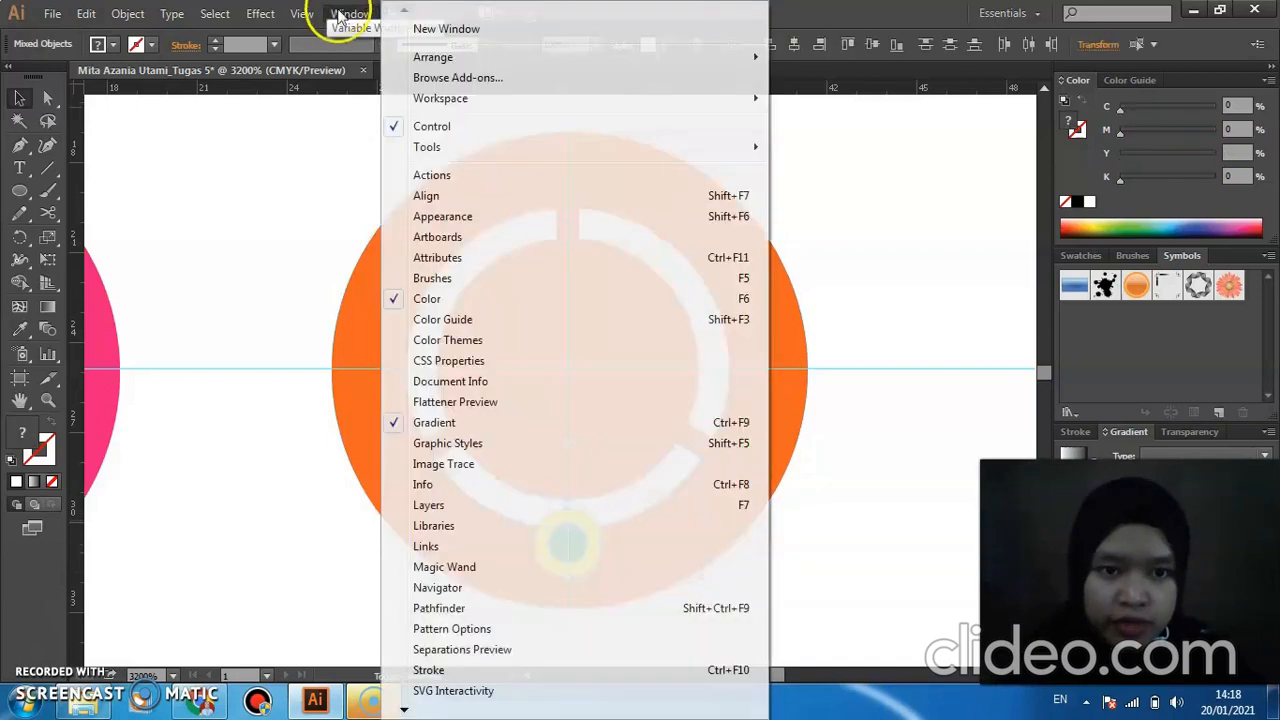
pyautogui.click(490, 607)
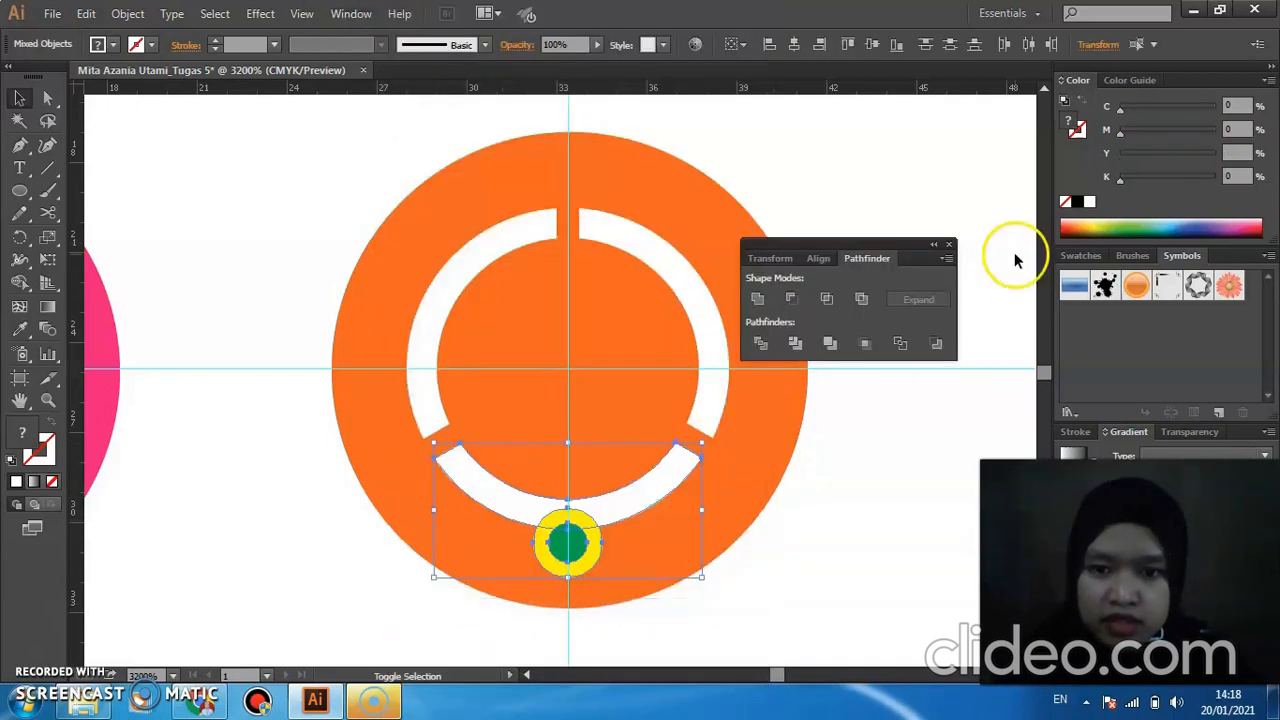
pyautogui.click(790, 300)
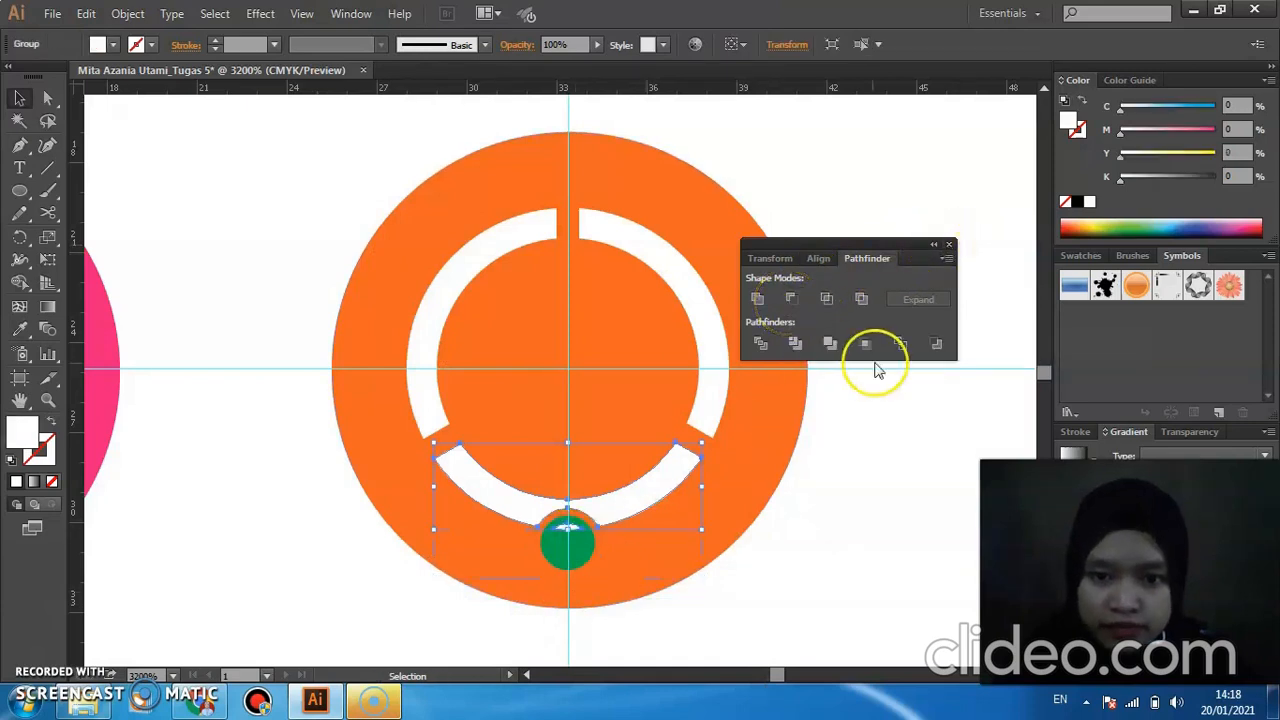
pyautogui.click(949, 244)
pyautogui.click(705, 584)
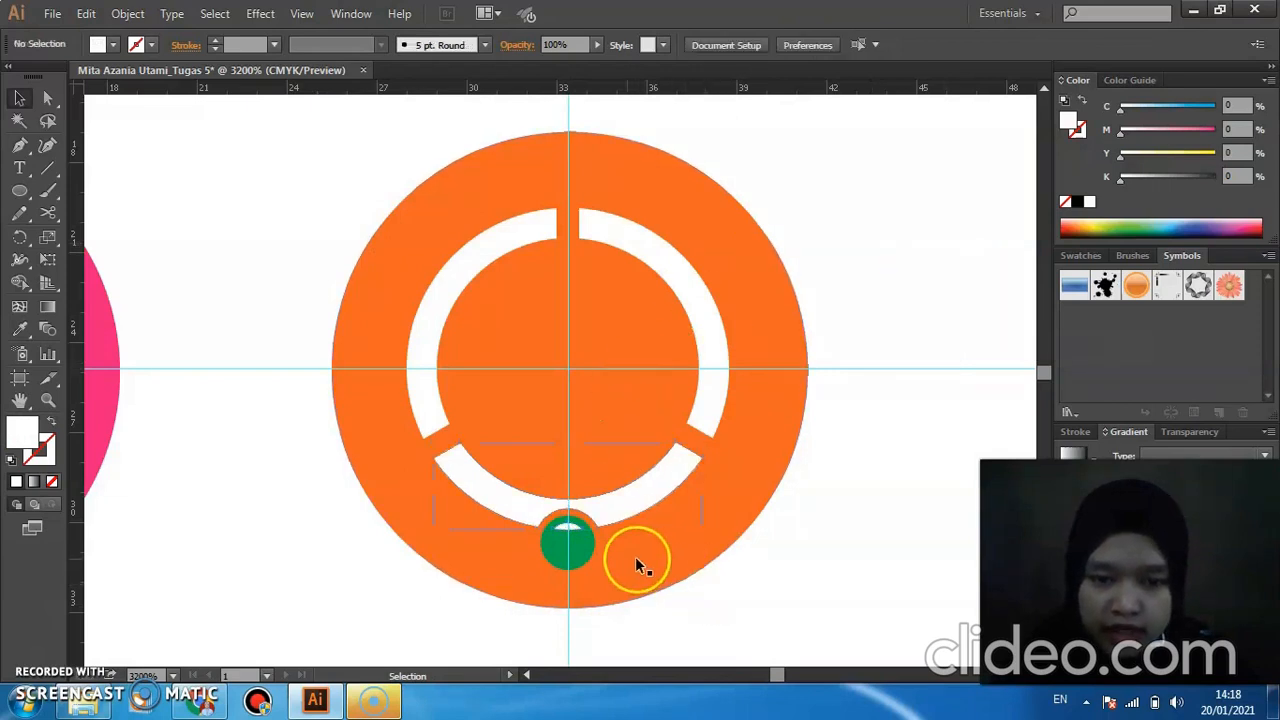
# Ungroup the cut bottom arc and delete the leftover white sliver on top of the green circle.
pyautogui.click(595, 521)
pyautogui.rightClick(595, 521)
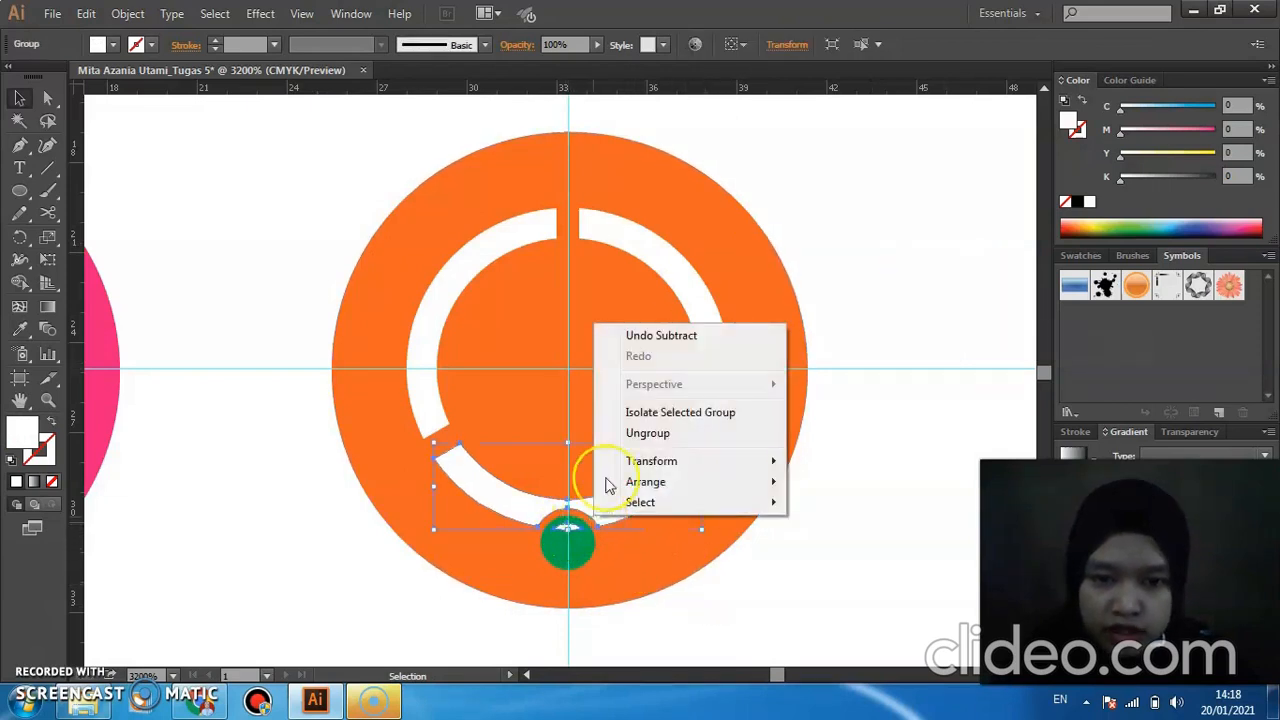
pyautogui.click(622, 434)
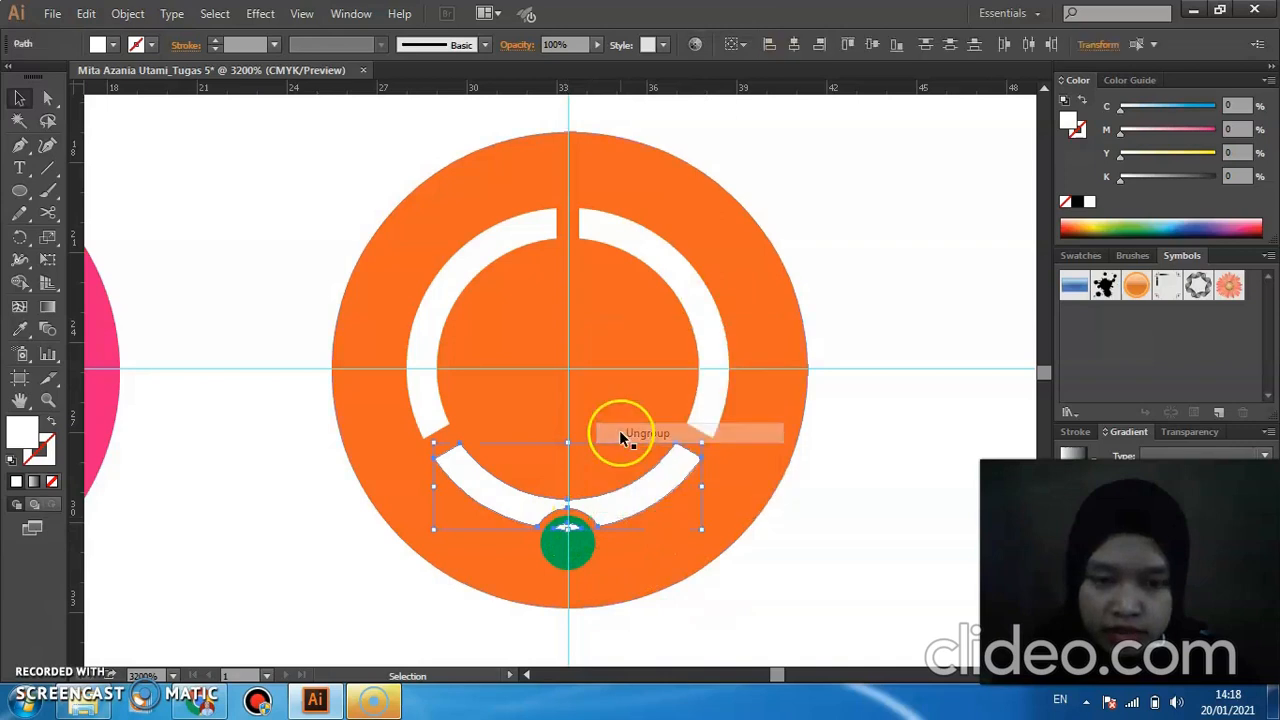
pyautogui.click(390, 594)
pyautogui.click(565, 535)
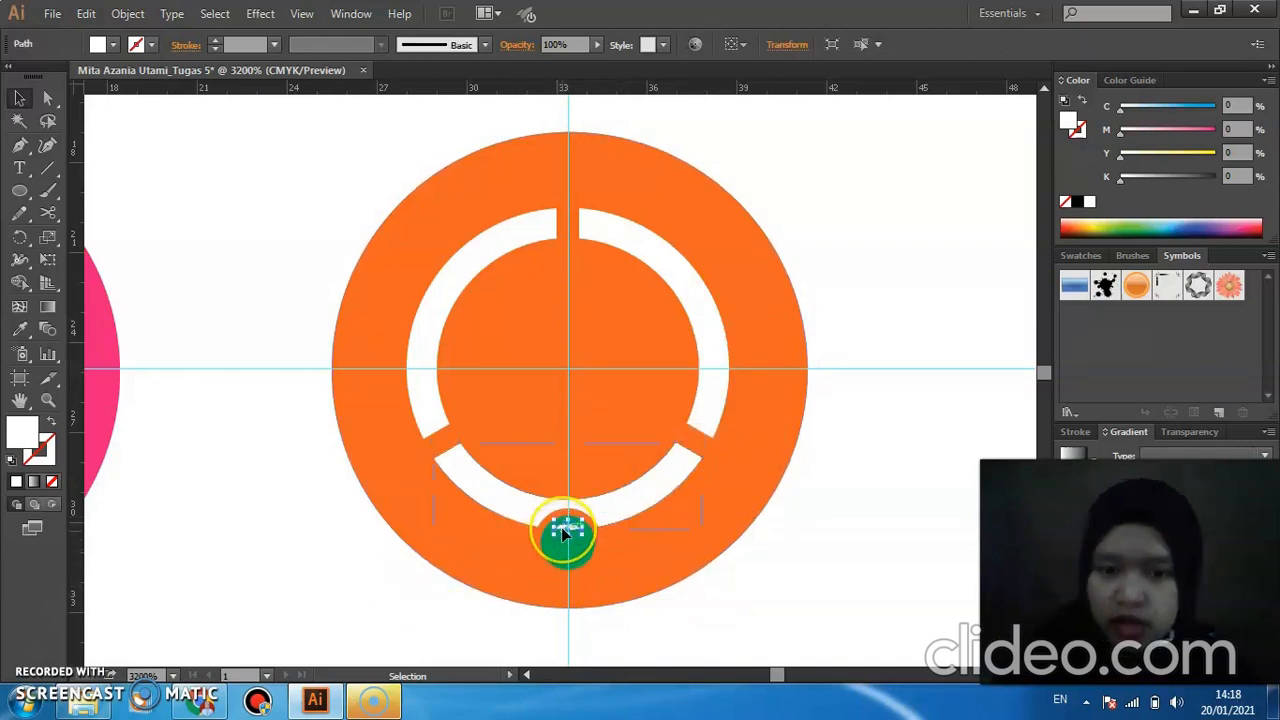
pyautogui.keyDown('shift'); pyautogui.click(563, 535); pyautogui.keyUp('shift')
pyautogui.click(563, 535)
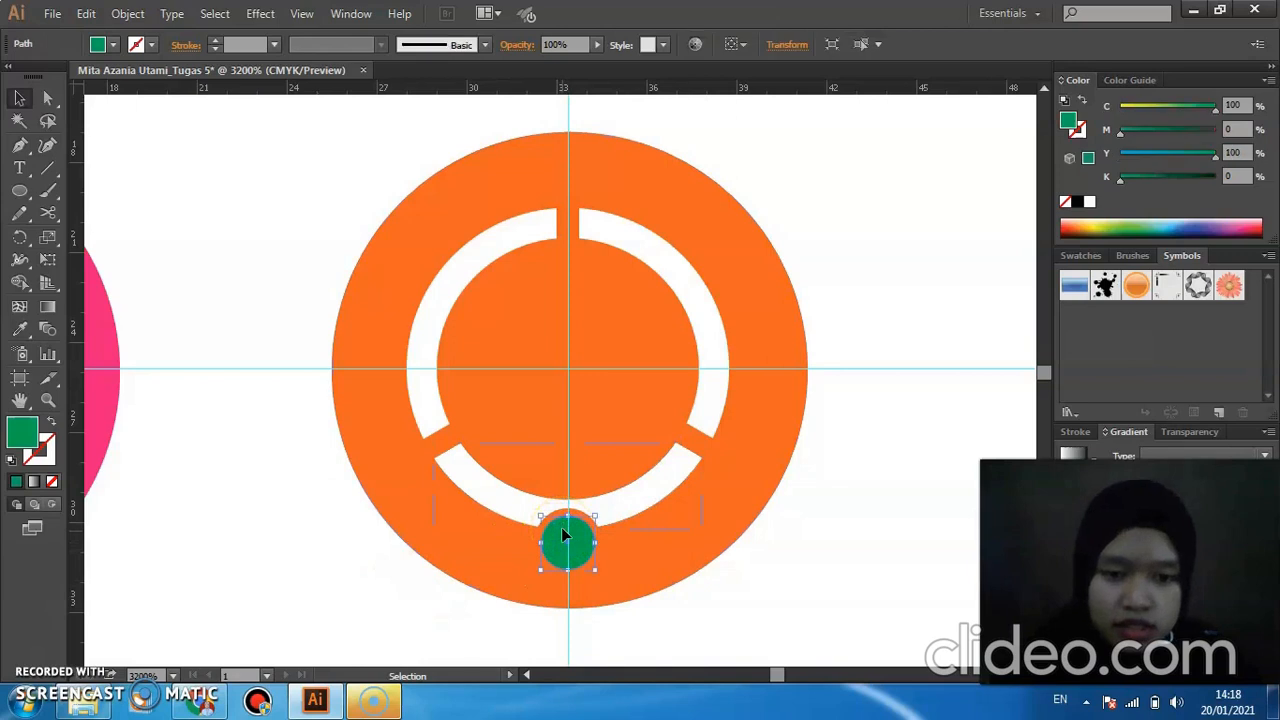
# Fill the small green circle below the bottom arc with white.
pyautogui.click(586, 523)
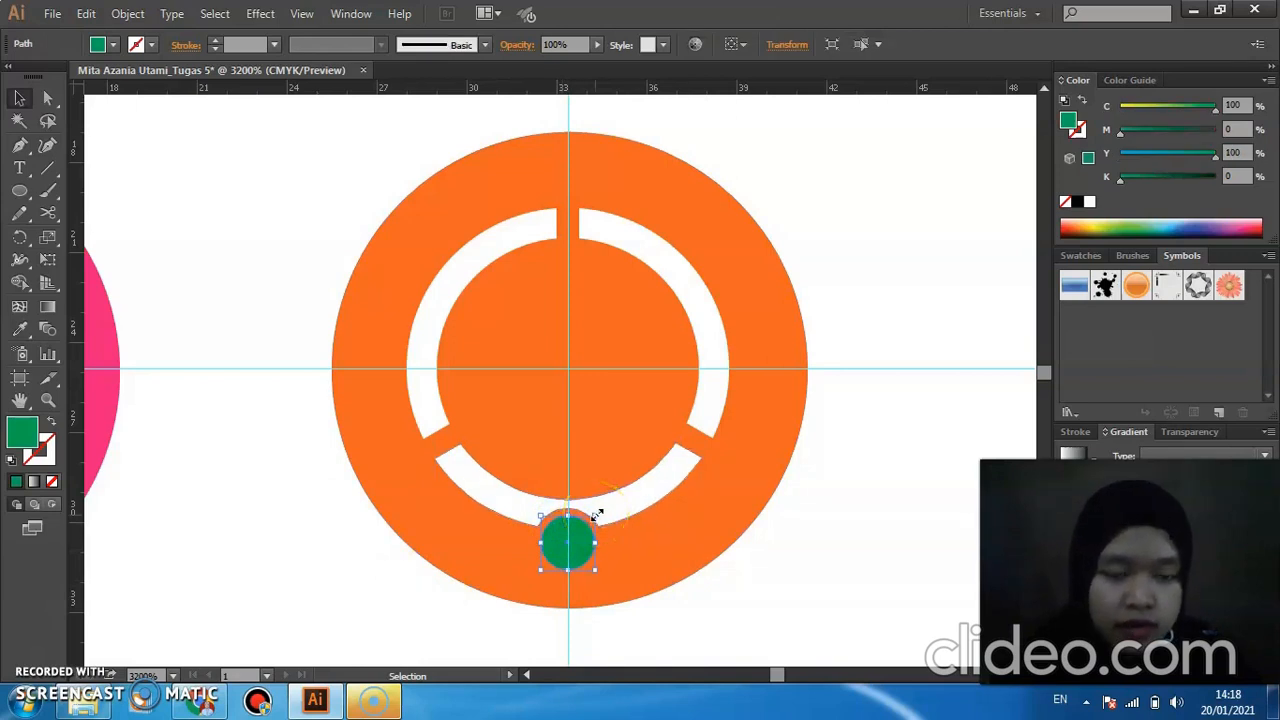
pyautogui.click(113, 44)
pyautogui.click(38, 75)
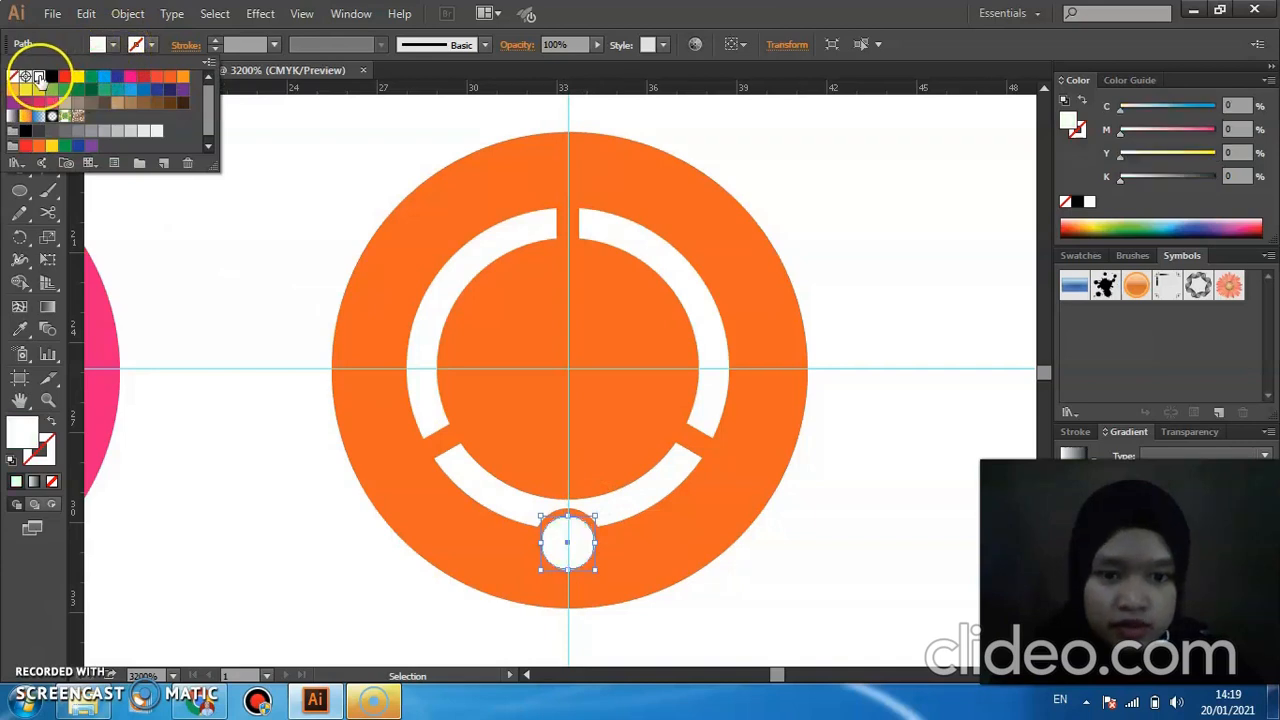
pyautogui.click(188, 393)
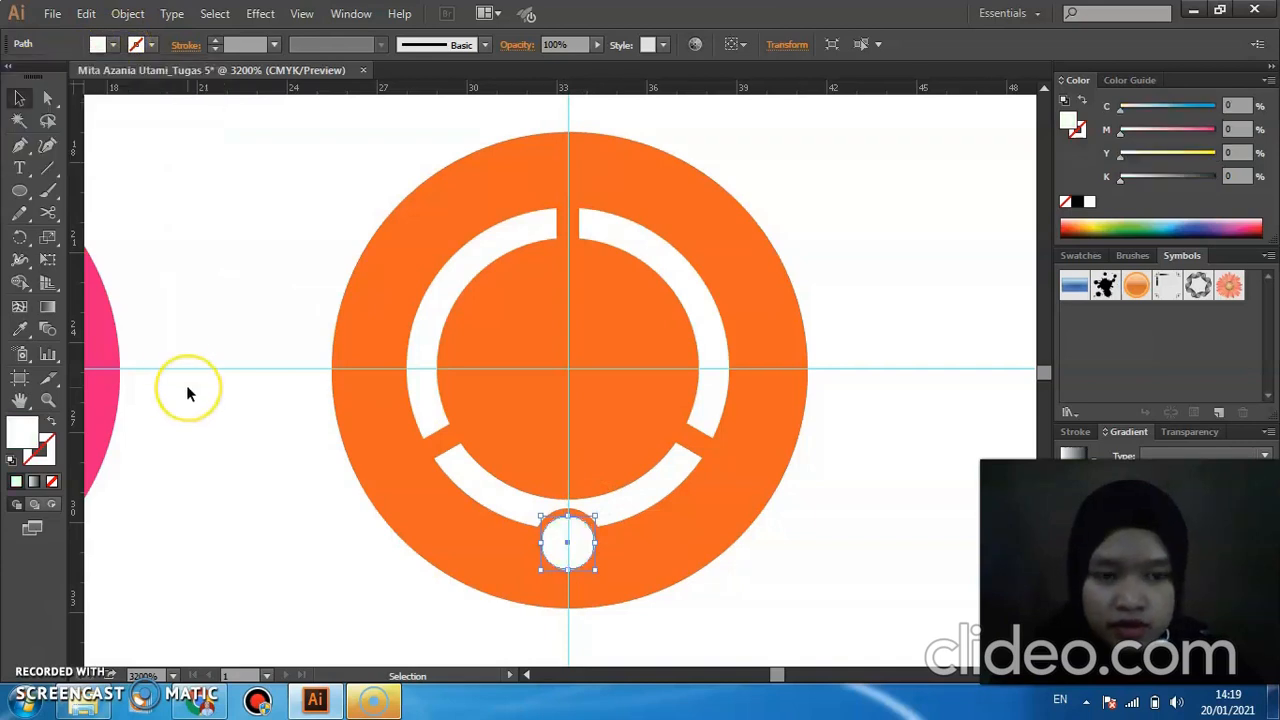
pyautogui.click(440, 597)
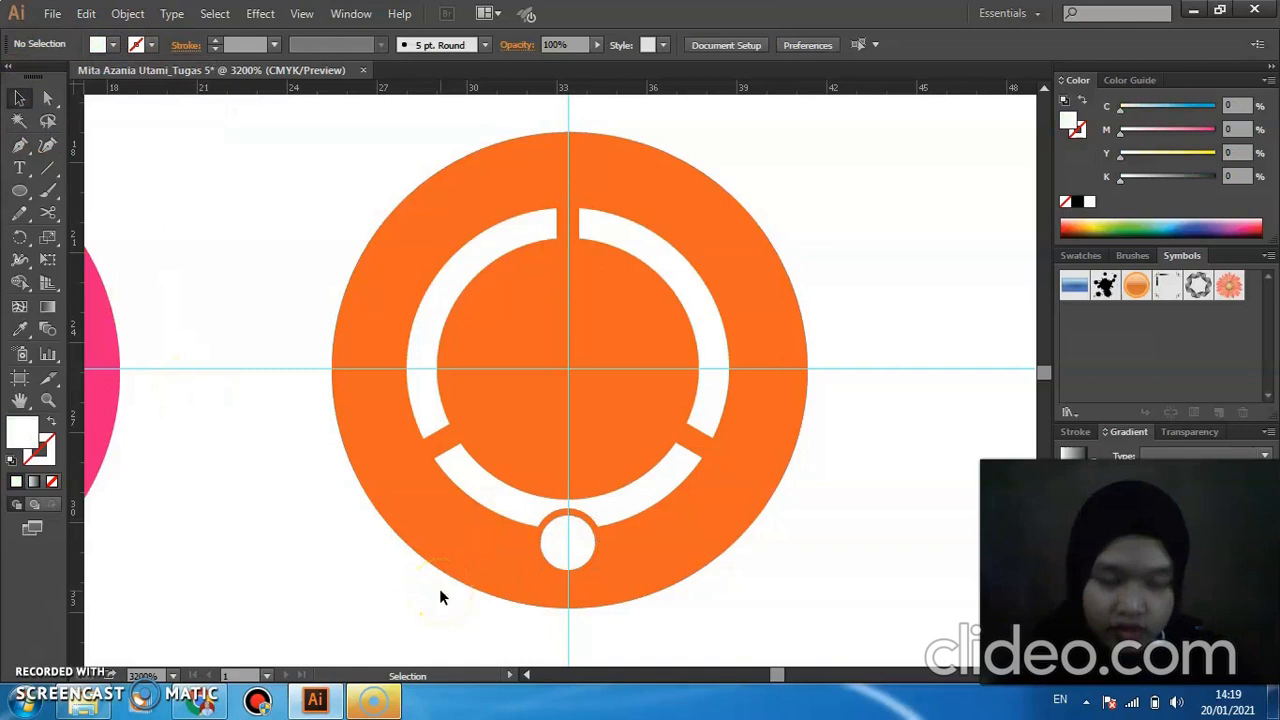
# Undo the white fill, the arc cut, the ungrouping, the expansion and the small circle's green fill.
pyautogui.press('a')
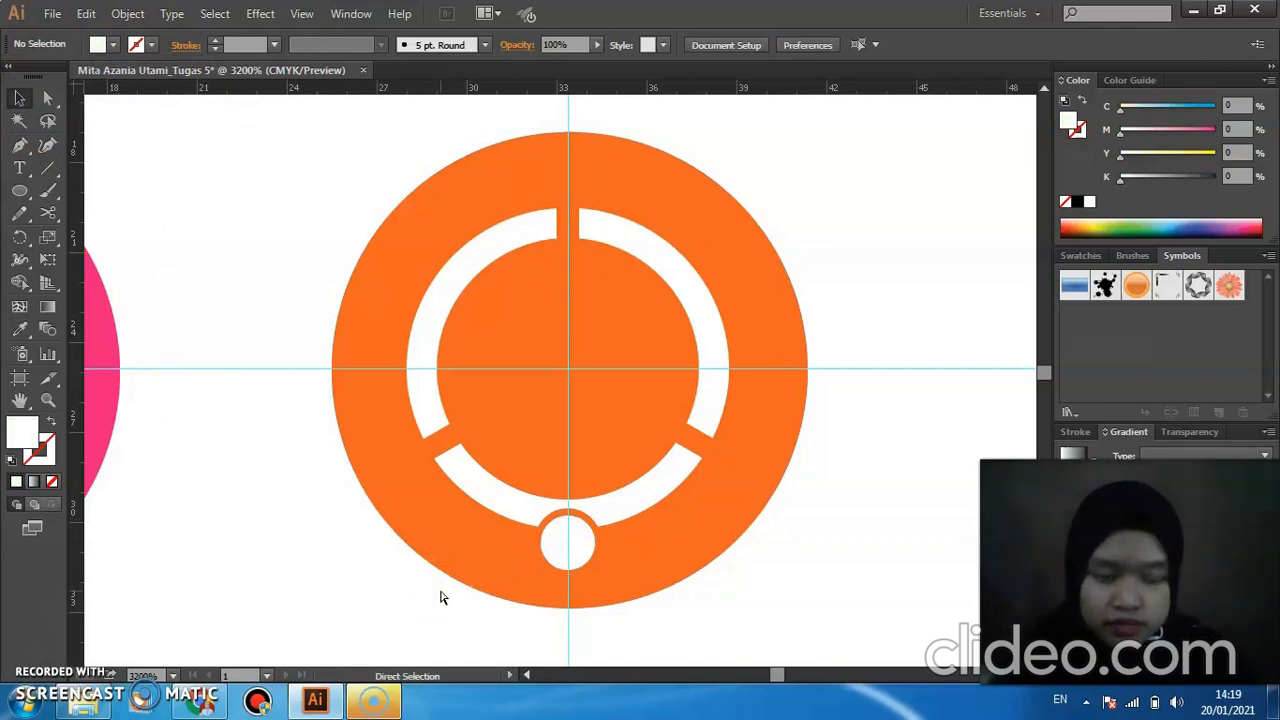
pyautogui.hotkey('ctrl', 'z')
pyautogui.hotkey('ctrl', 'z')
pyautogui.hotkey('ctrl', 'z')
pyautogui.hotkey('ctrl', 'z')
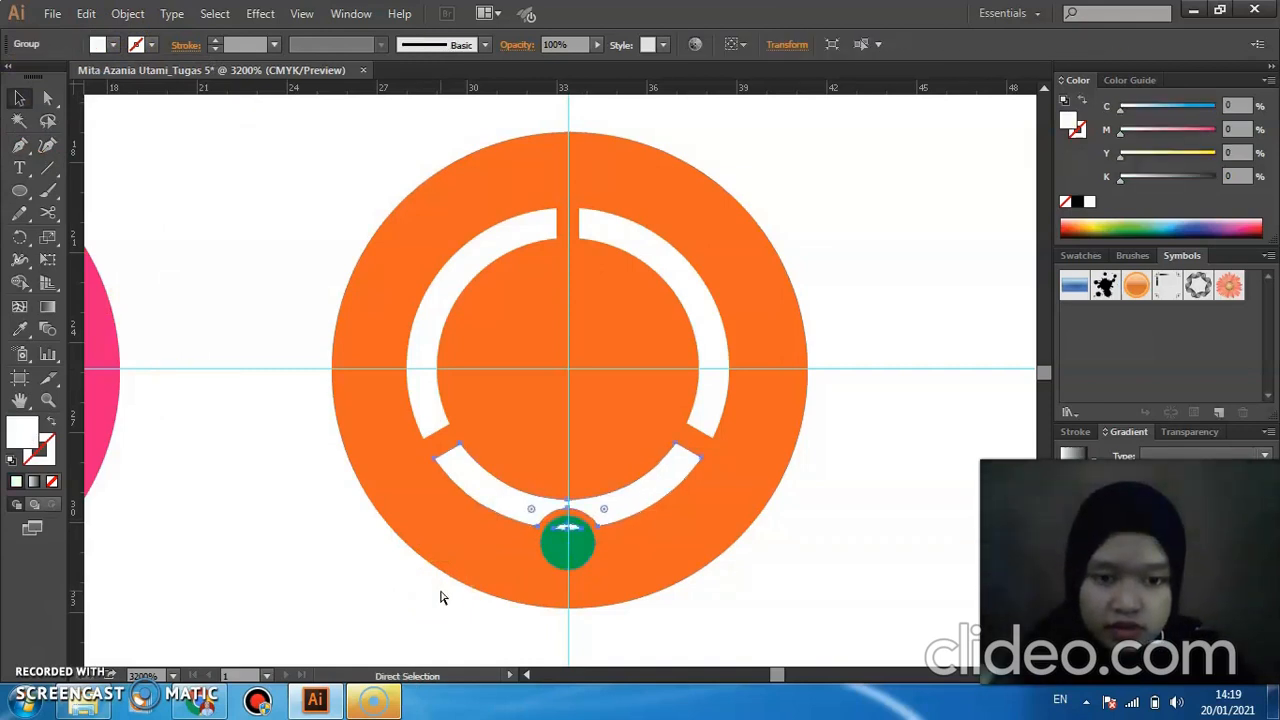
pyautogui.hotkey('ctrl', 'z')
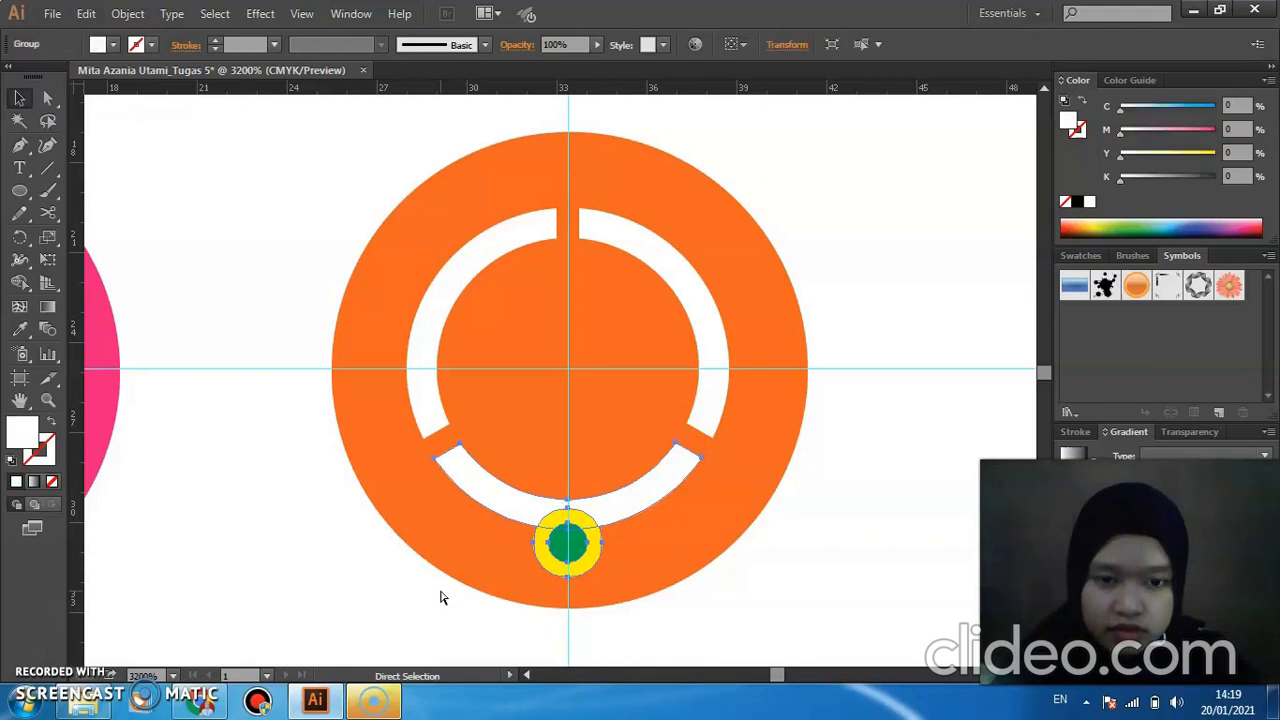
pyautogui.hotkey('ctrl', 'z')
pyautogui.hotkey('ctrl', 'z')
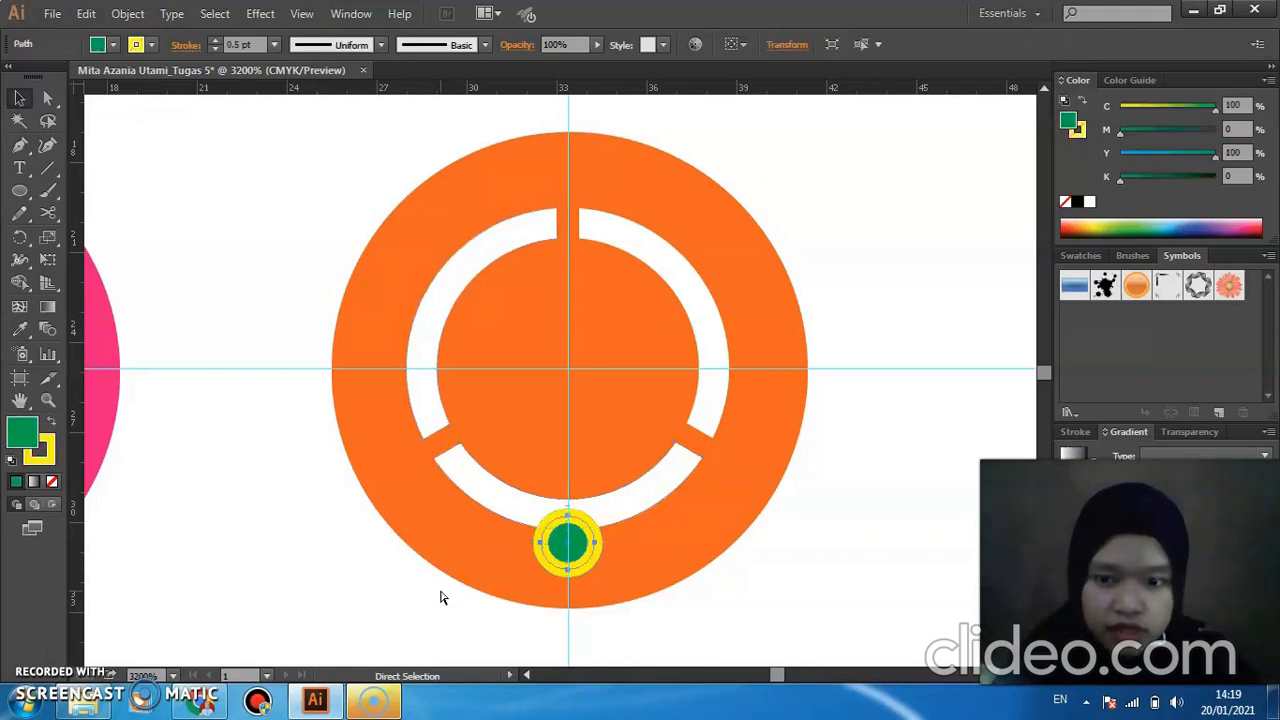
pyautogui.hotkey('ctrl', 'z')
# Fill the small yellow-outlined circle with CMYK Green, and select the group of white arcs behind it.
pyautogui.moveTo(598, 571); pyautogui.dragTo(590, 535)
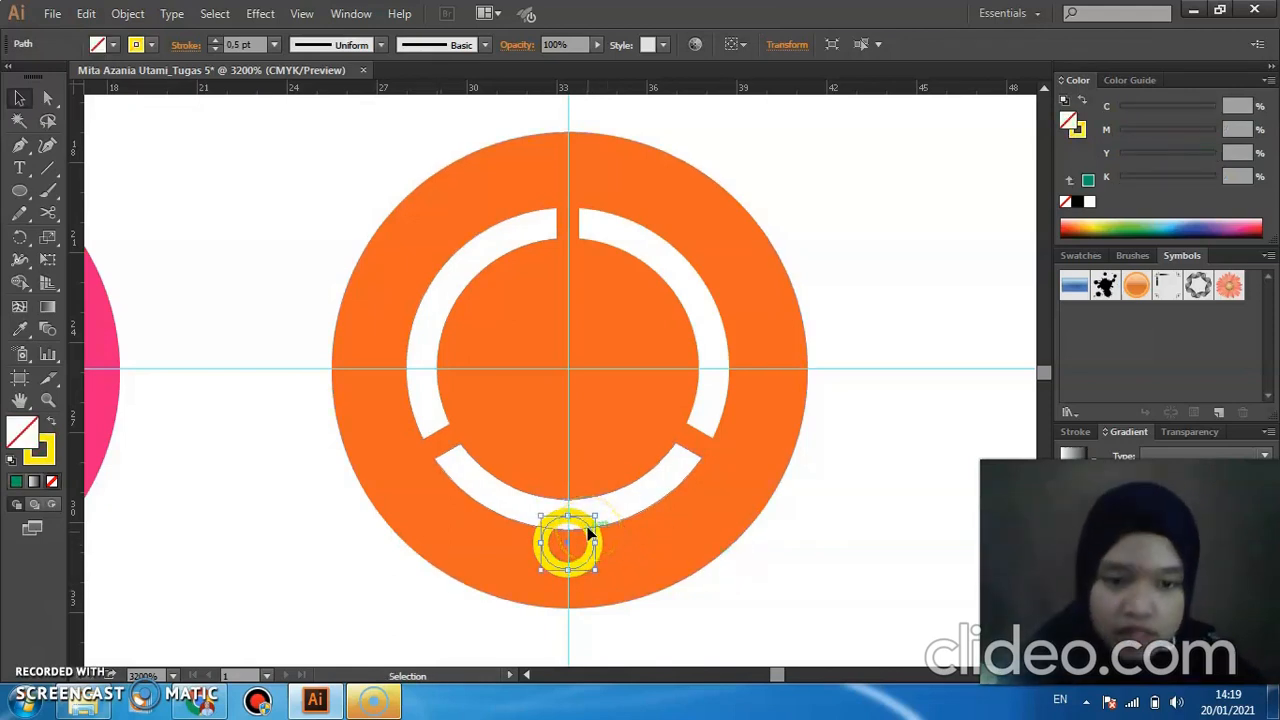
pyautogui.moveTo(590, 535)
pyautogui.mouseDown()
pyautogui.moveTo(609, 534)
pyautogui.moveTo(593, 523)
pyautogui.moveTo(585, 547)
pyautogui.moveTo(596, 525)
pyautogui.mouseUp()
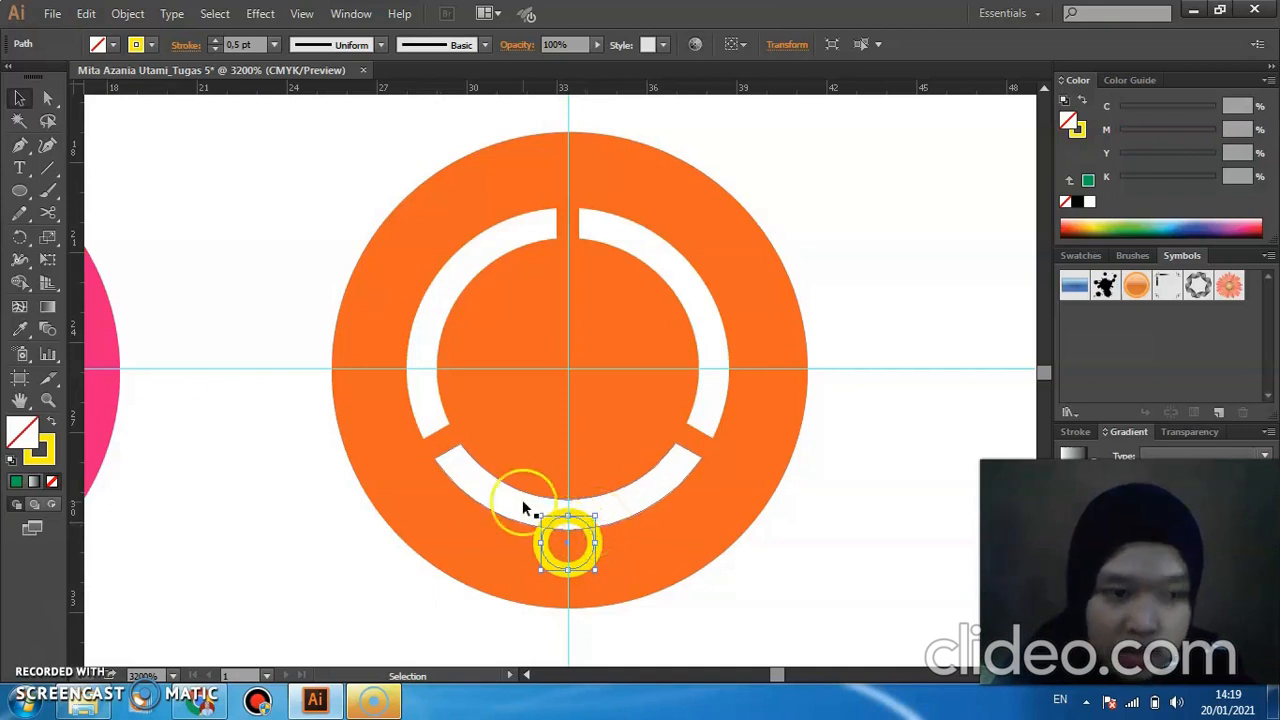
pyautogui.click(110, 46)
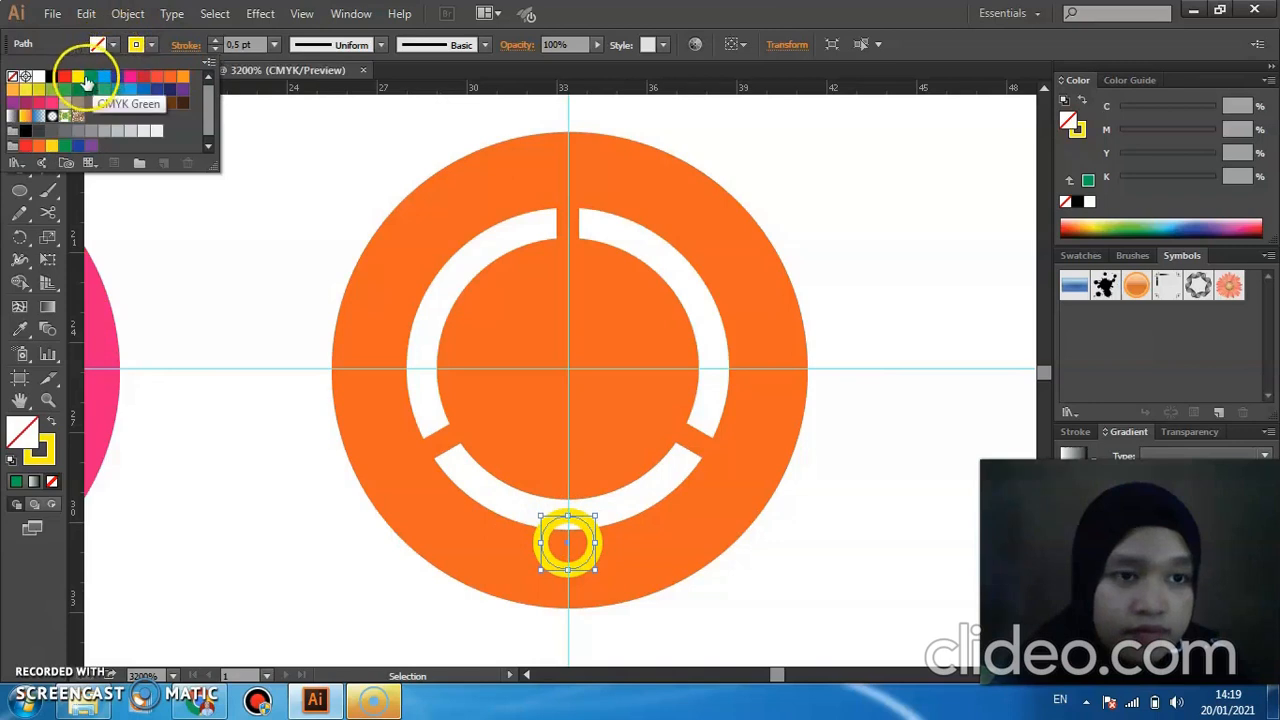
pyautogui.click(92, 77)
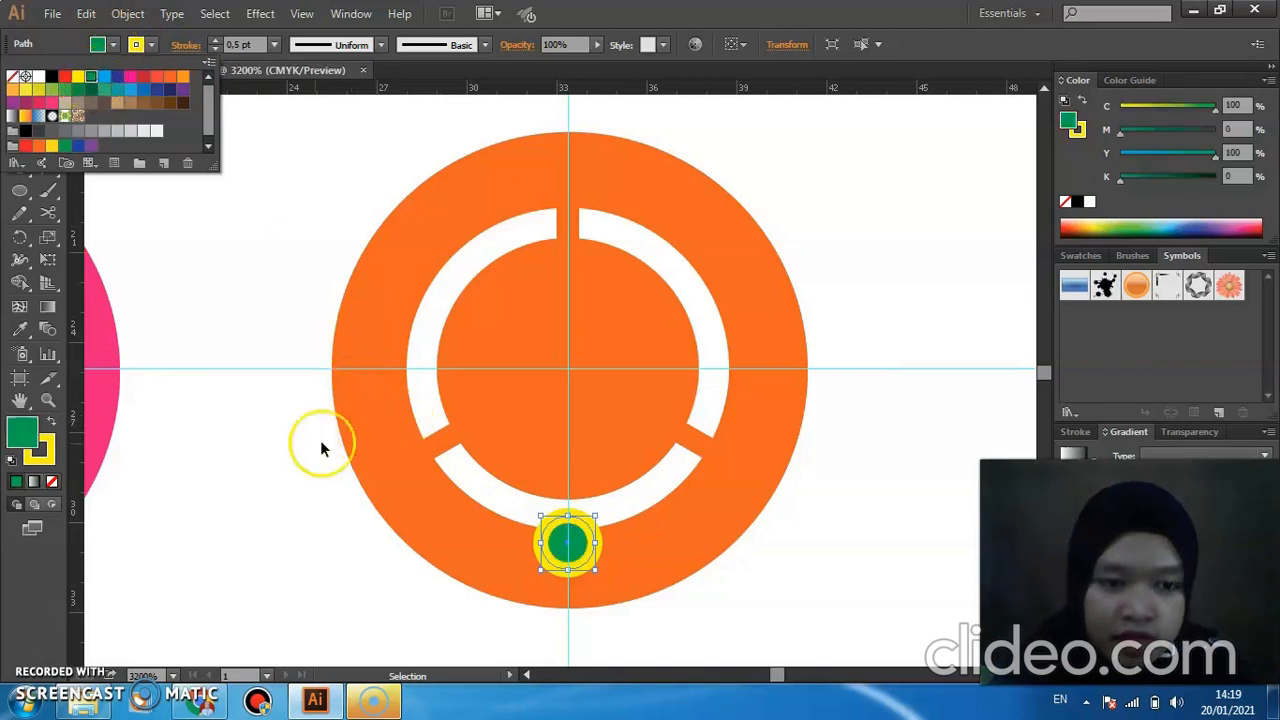
pyautogui.click(250, 447)
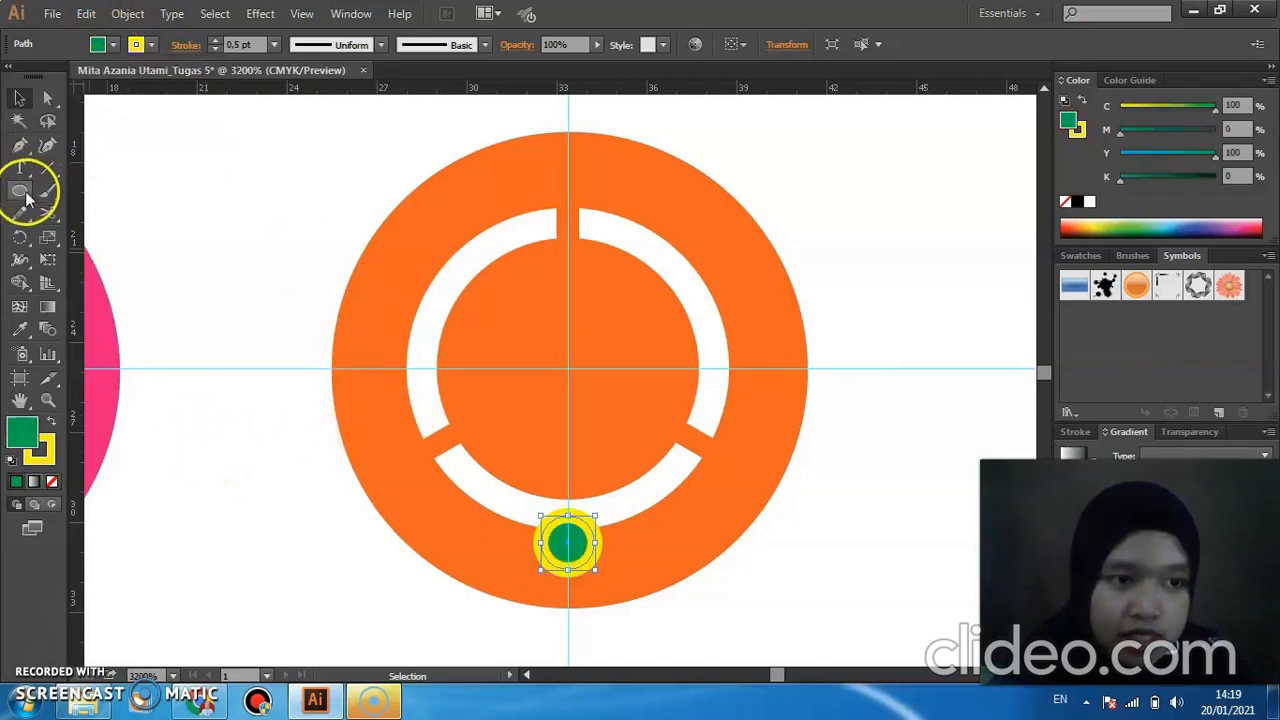
pyautogui.click(595, 532)
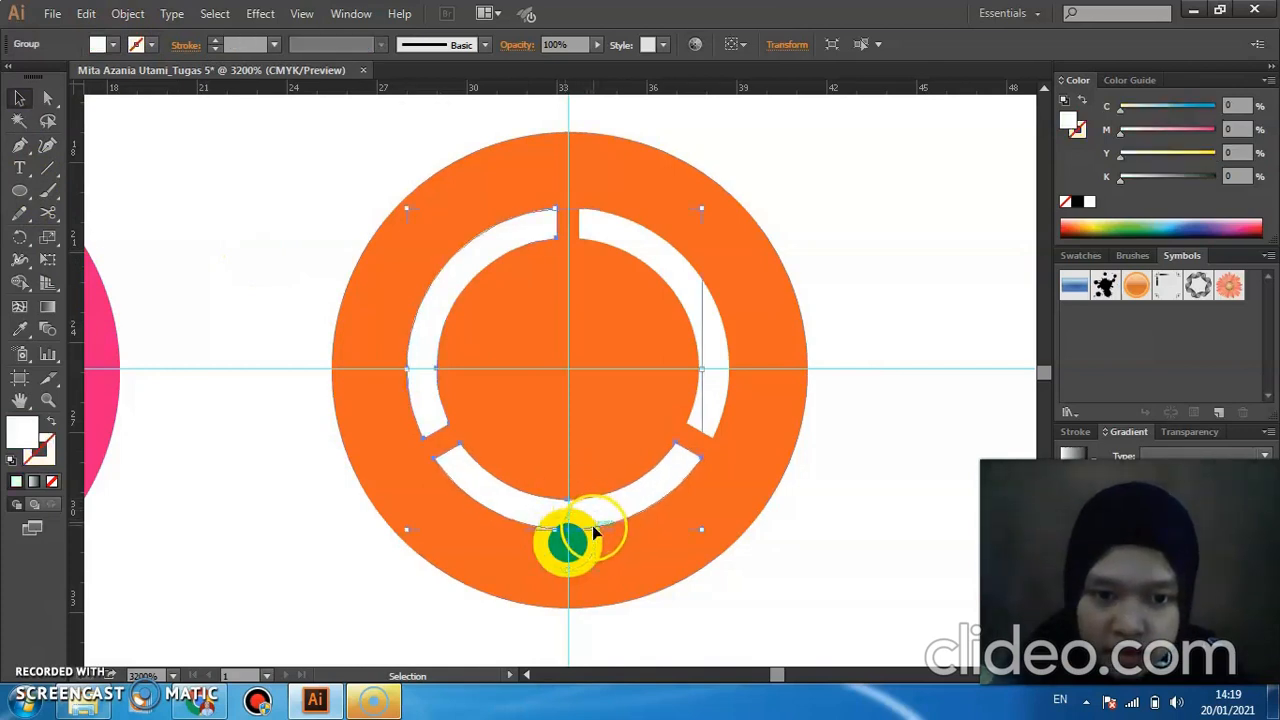
# Remove the fill of the small yellow-outlined circle below the bottom arc, and fill it again with CMYK Green.
pyautogui.click(592, 540)
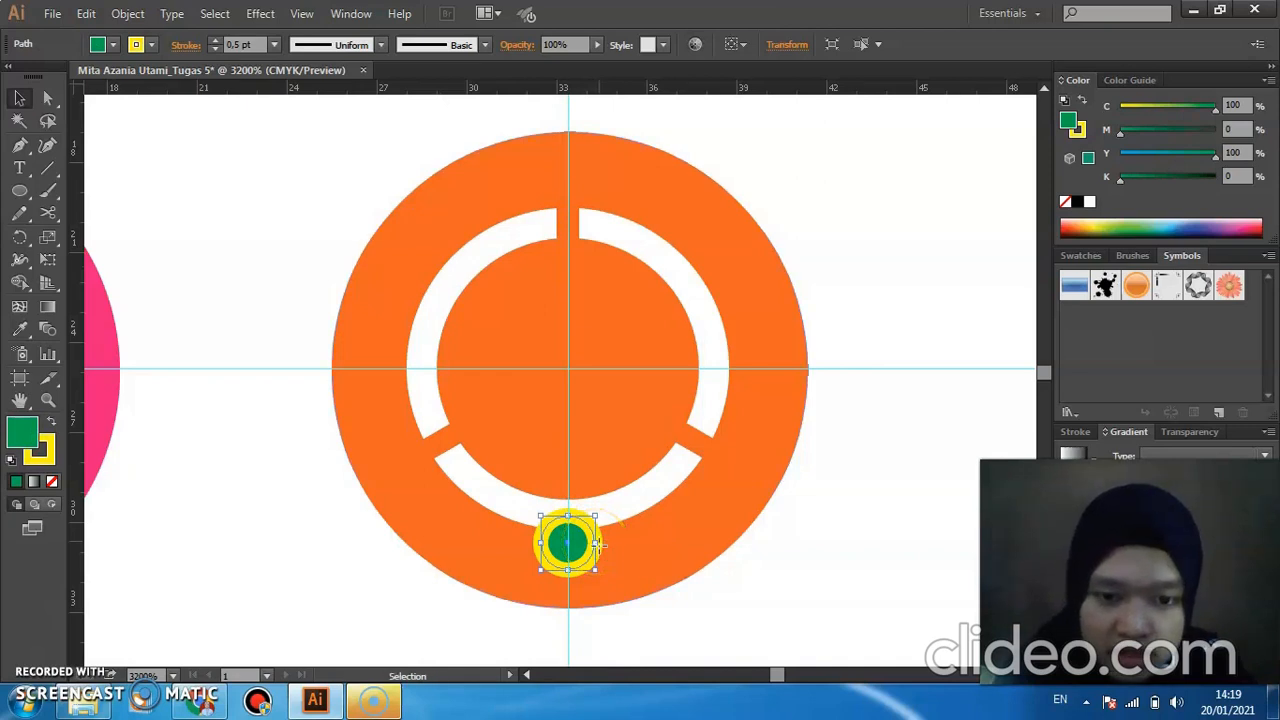
pyautogui.click(598, 550)
pyautogui.press('a')
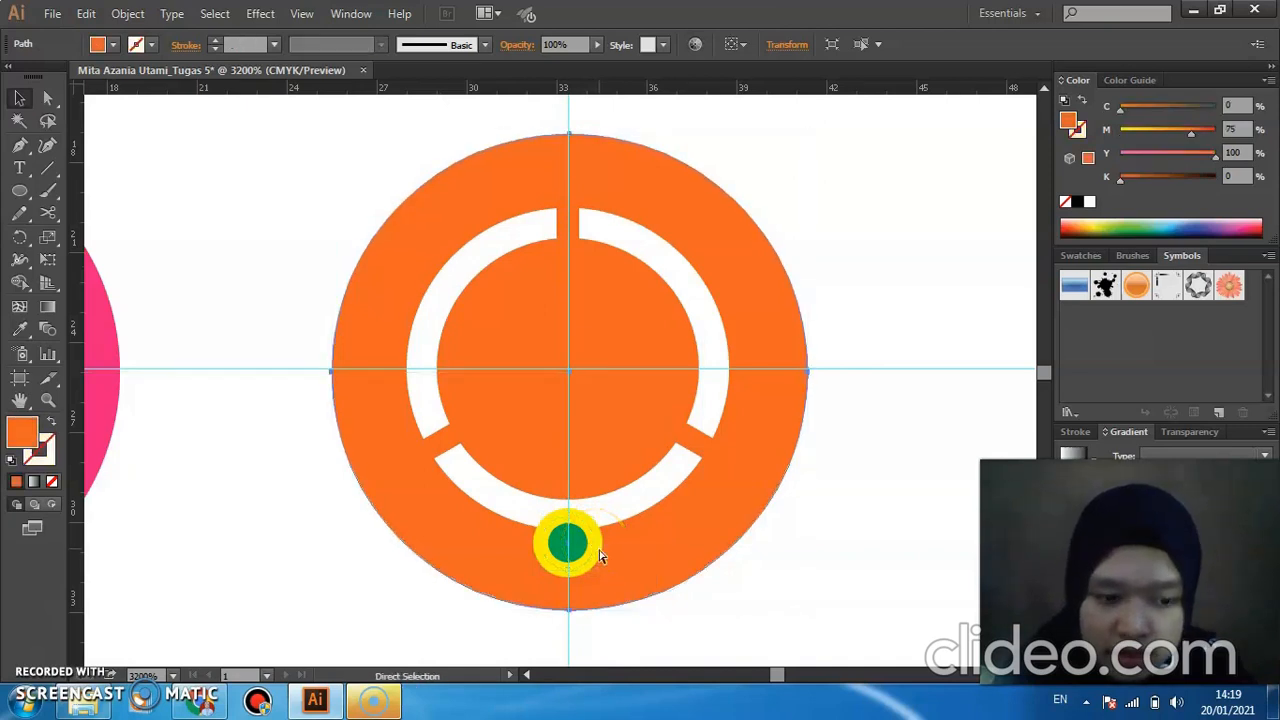
pyautogui.press('v')
pyautogui.click(591, 538)
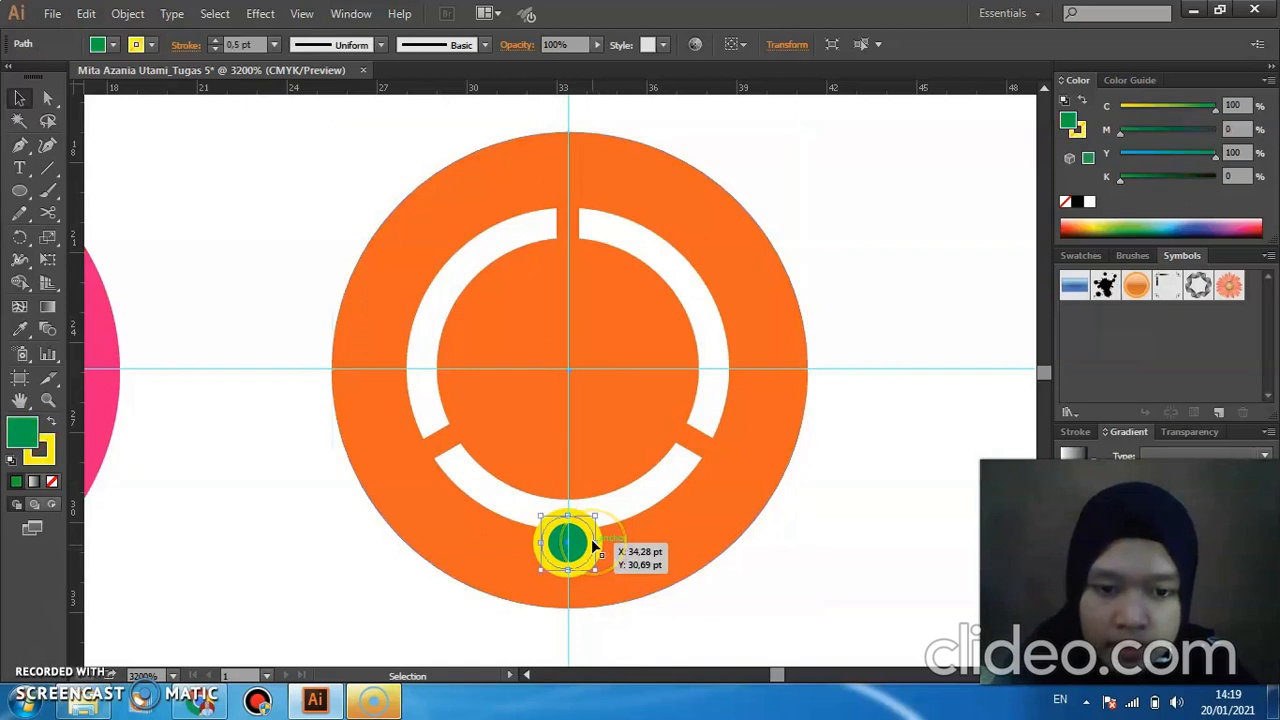
pyautogui.moveTo(593, 545); pyautogui.dragTo(594, 549)
pyautogui.press('/')
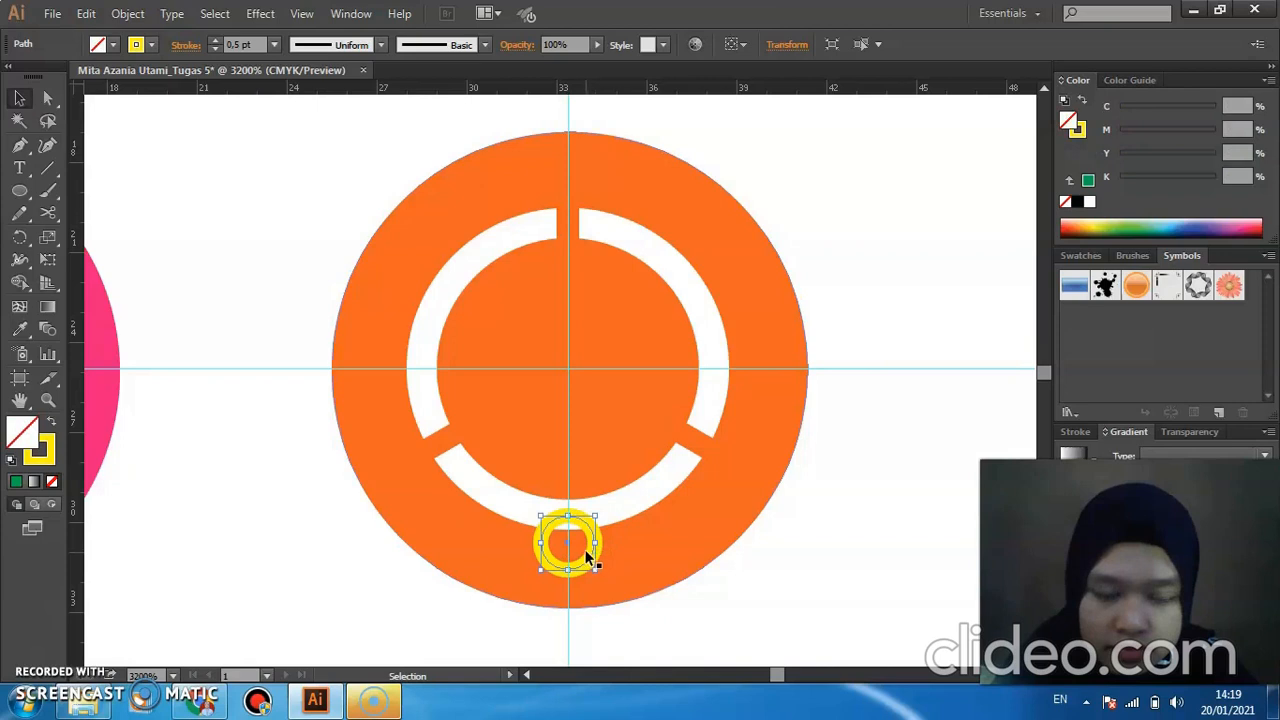
pyautogui.click(113, 45)
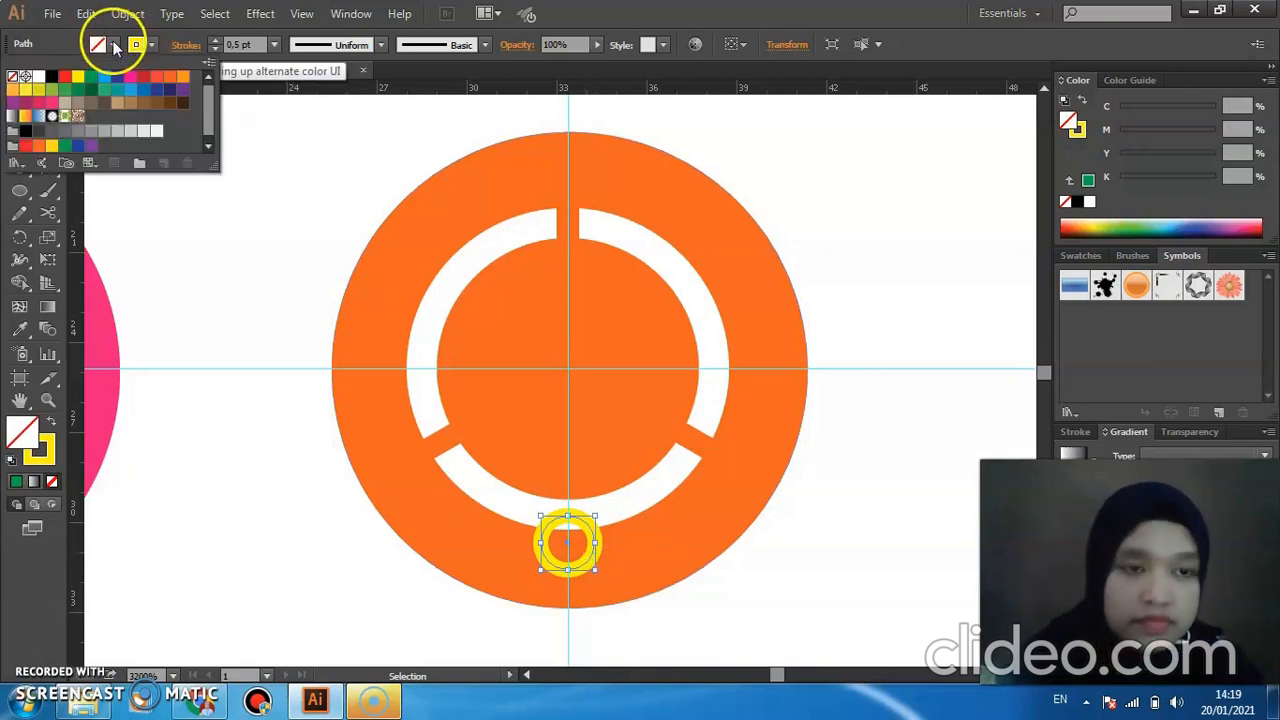
pyautogui.click(91, 76)
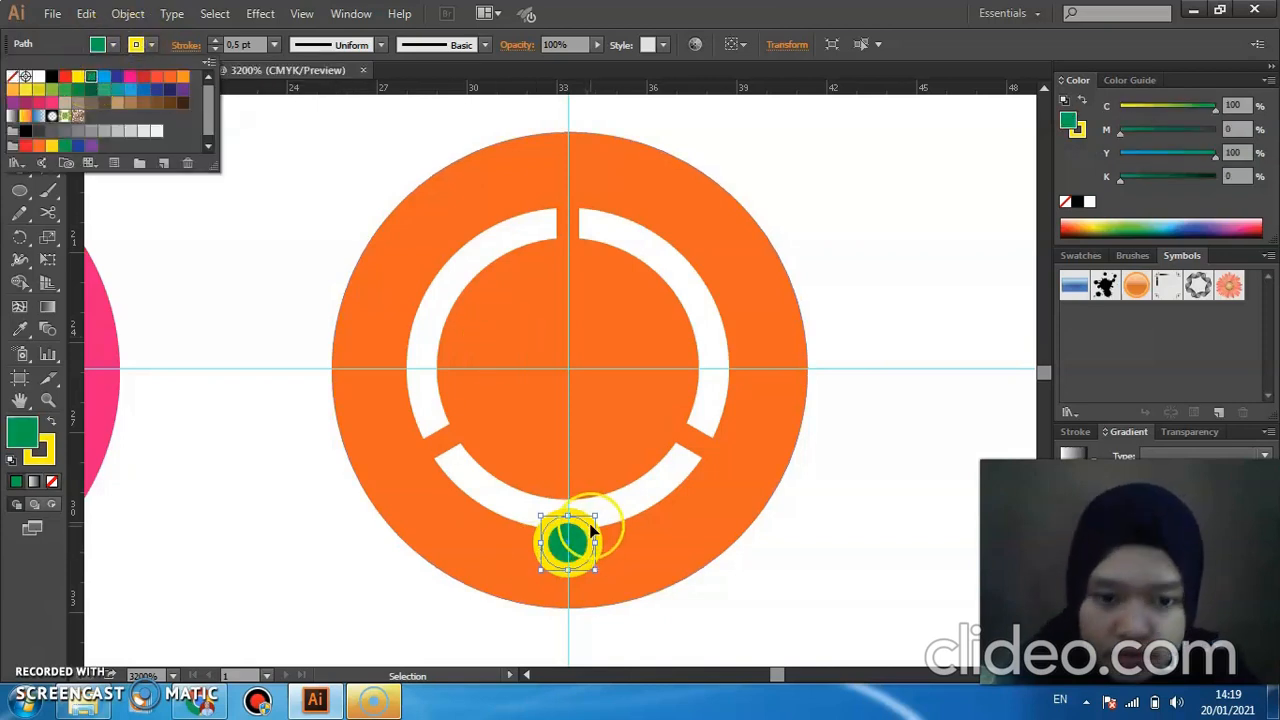
# Reselect the small green circle at the bottom arc and clear its fill.
pyautogui.click(413, 584)
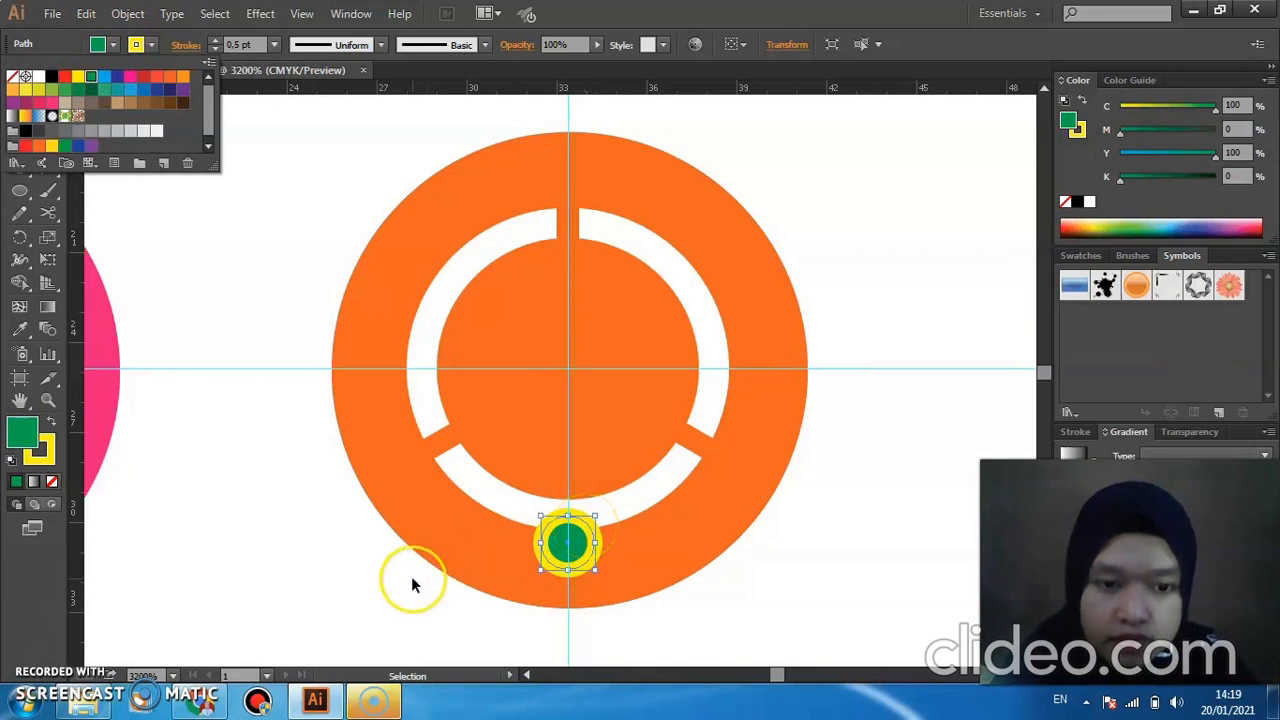
pyautogui.click(582, 512)
pyautogui.click(590, 528)
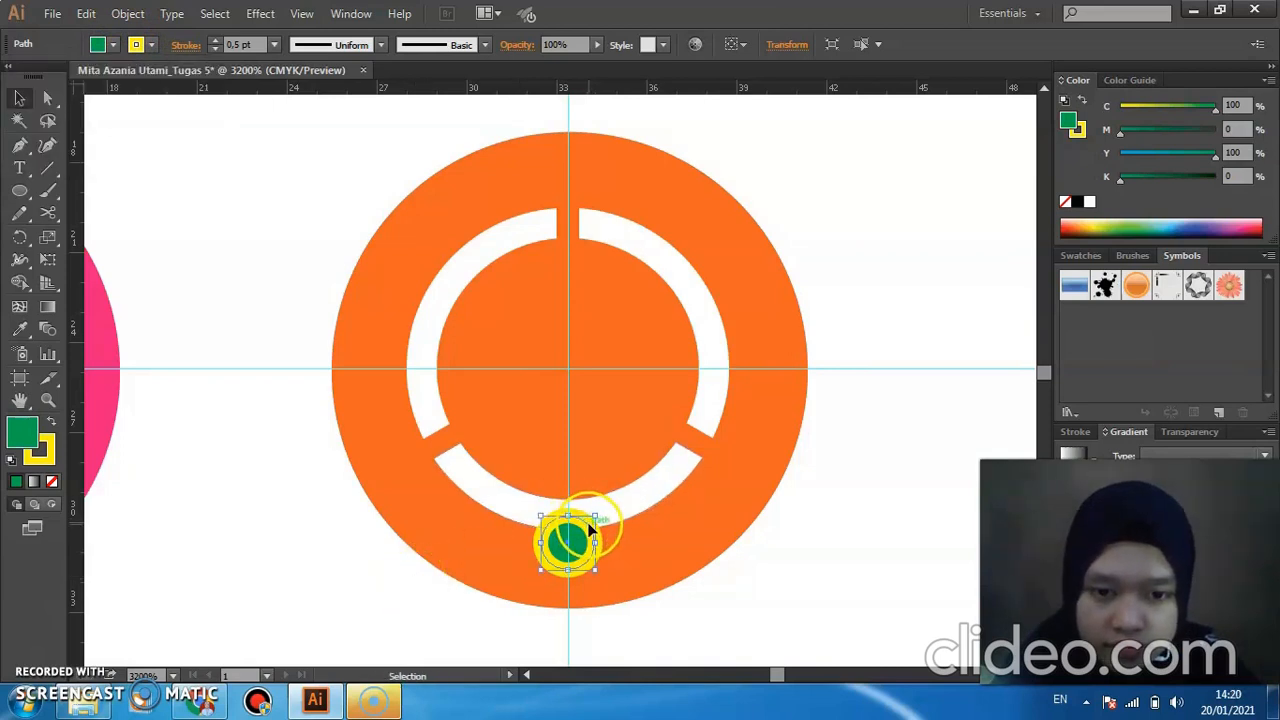
pyautogui.keyDown('shift'); pyautogui.click(590, 532); pyautogui.keyUp('shift')
pyautogui.keyDown('shift'); pyautogui.click(589, 531); pyautogui.keyUp('shift')
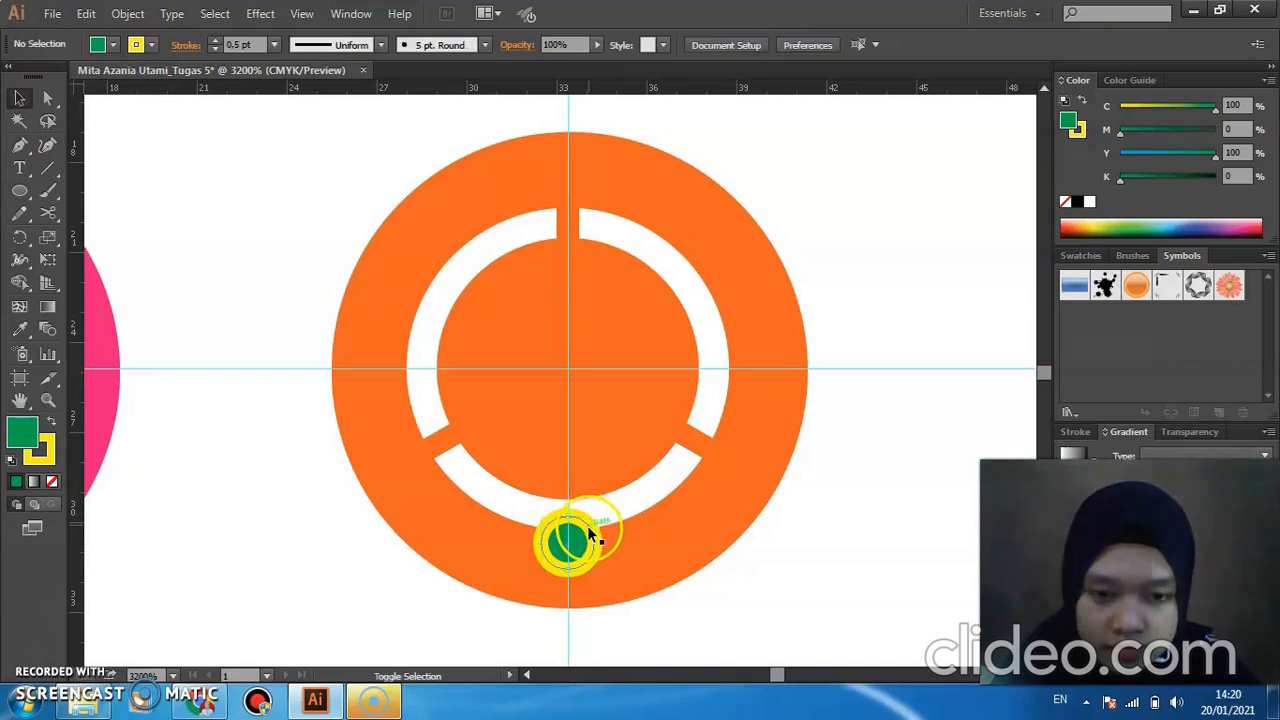
pyautogui.moveTo(590, 531); pyautogui.dragTo(590, 540)
pyautogui.press('/')
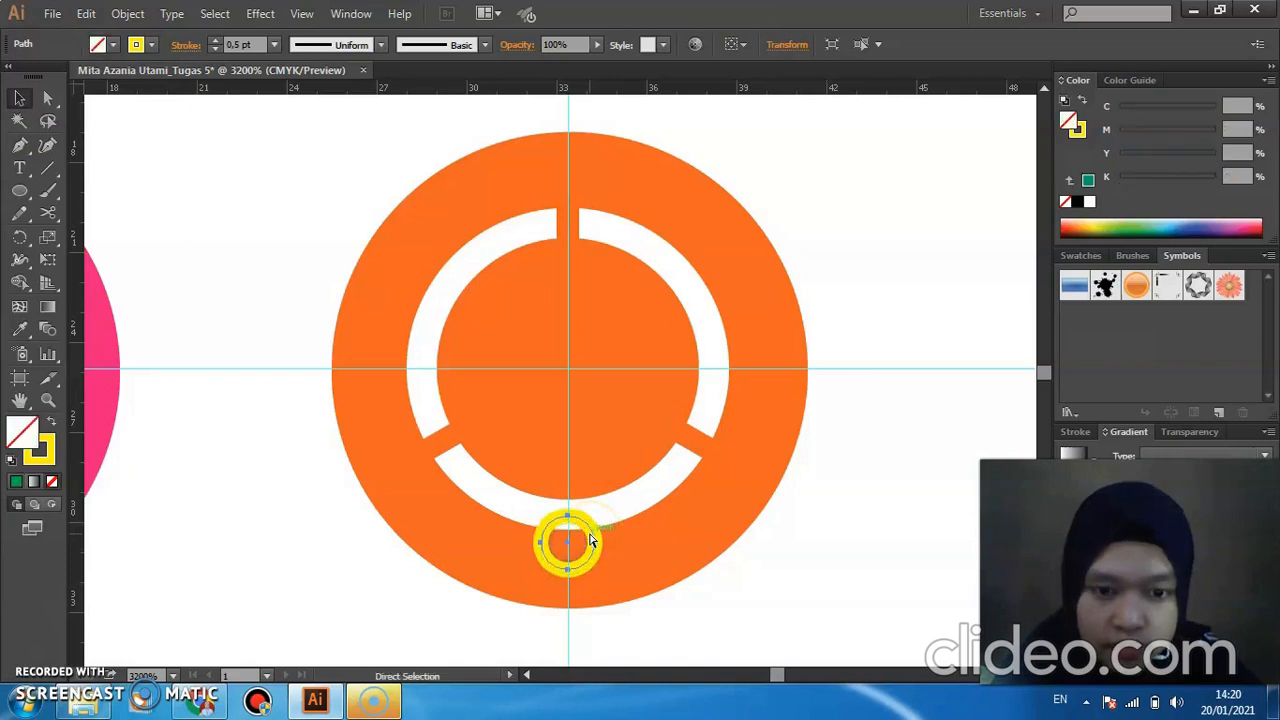
# Undo the latest fill, size and position changes of the small yellow-outlined circle.
pyautogui.hotkey('ctrl', 'z')
pyautogui.hotkey('ctrl', 'z')
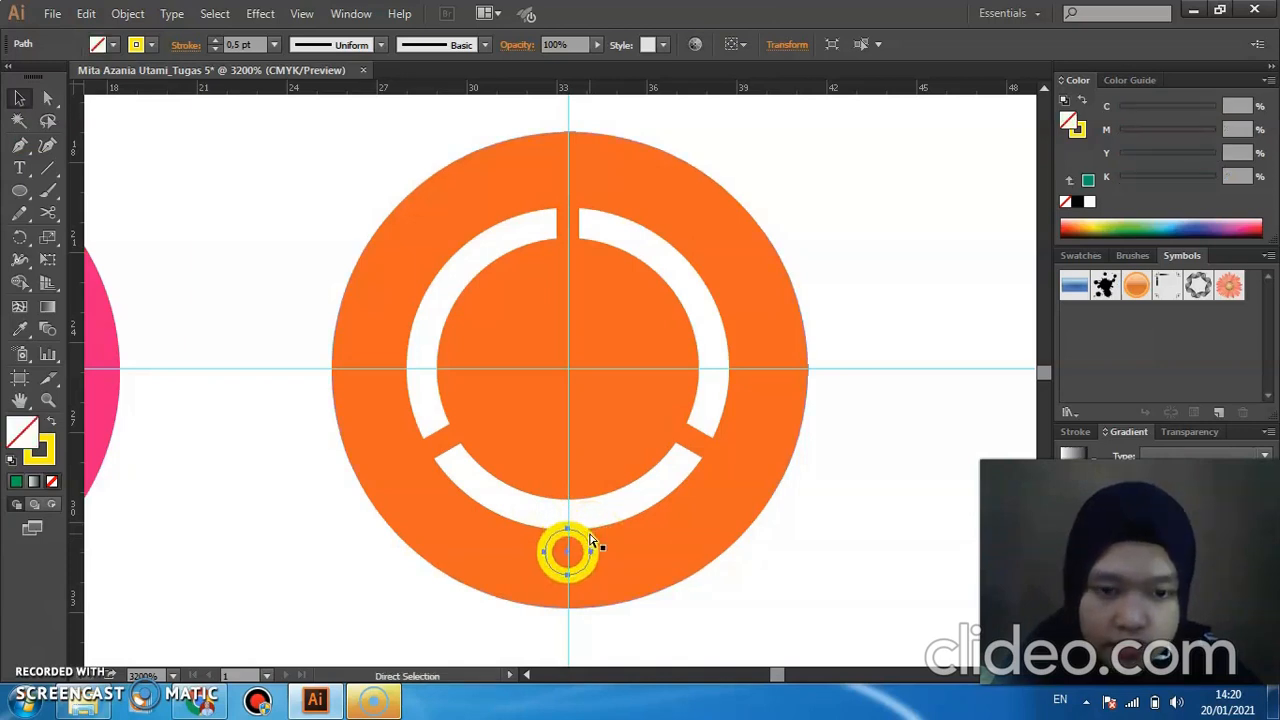
pyautogui.hotkey('ctrl', 'z')
pyautogui.hotkey('ctrl', 'z')
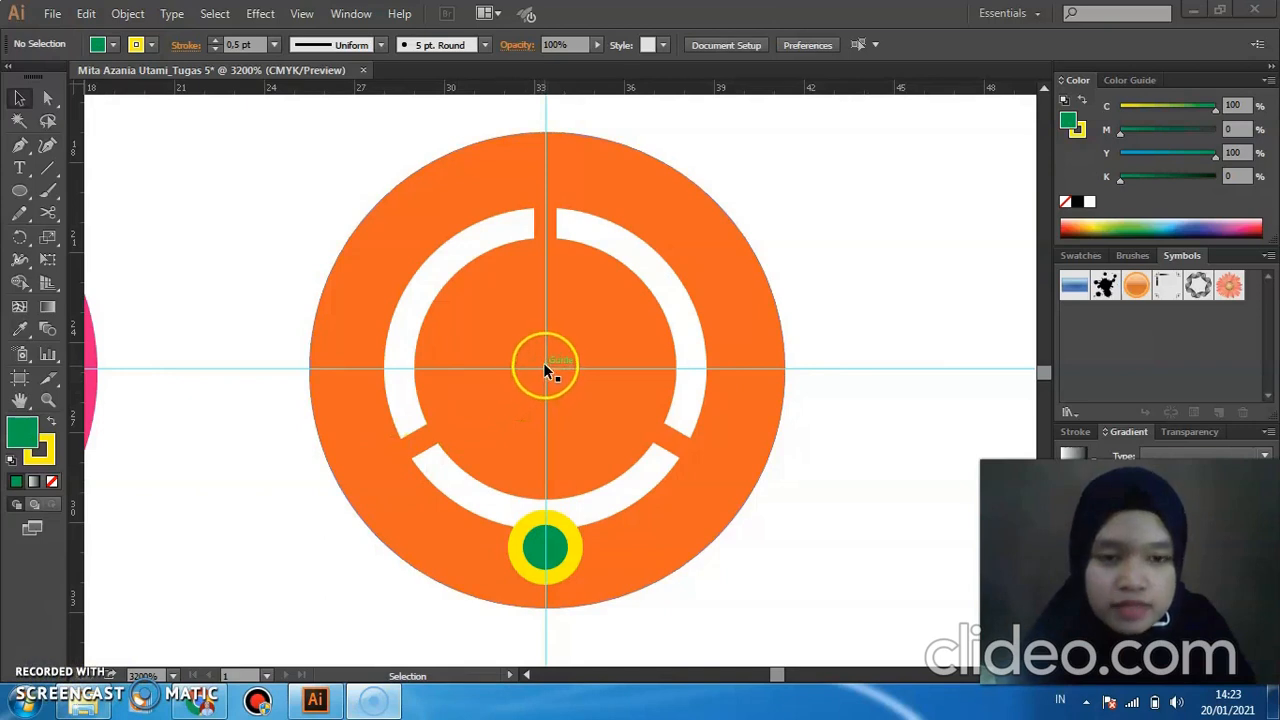
# Draw a small circle about 0.75 pt across centred on the guides' intersection, with a yellow fill and no outline.
pyautogui.click(20, 191)
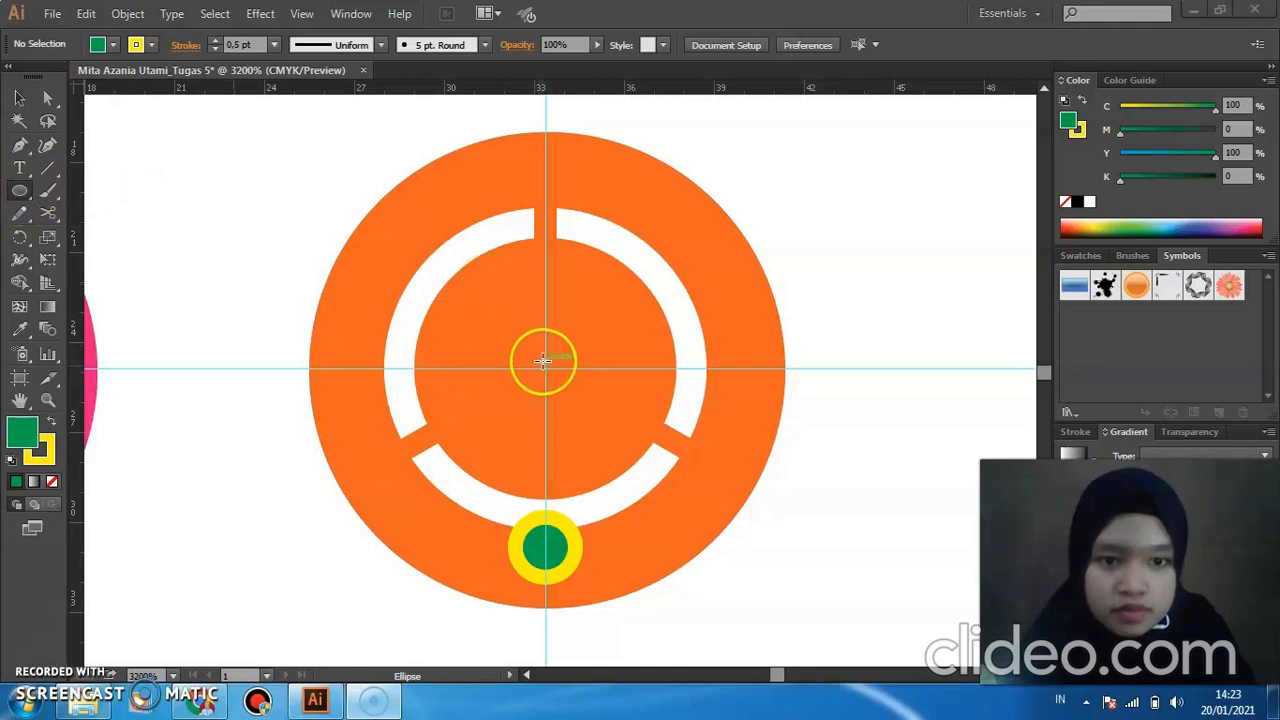
pyautogui.click(547, 368)
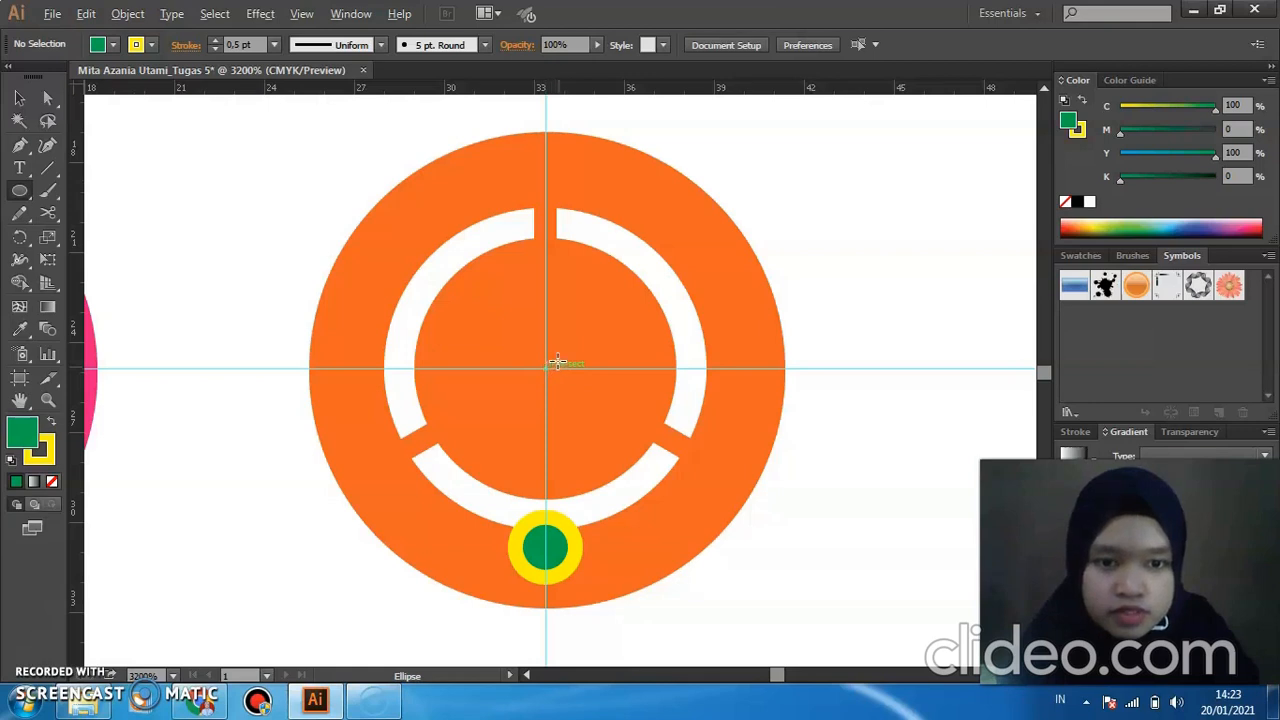
pyautogui.moveTo(567, 352); pyautogui.dragTo(553, 361)
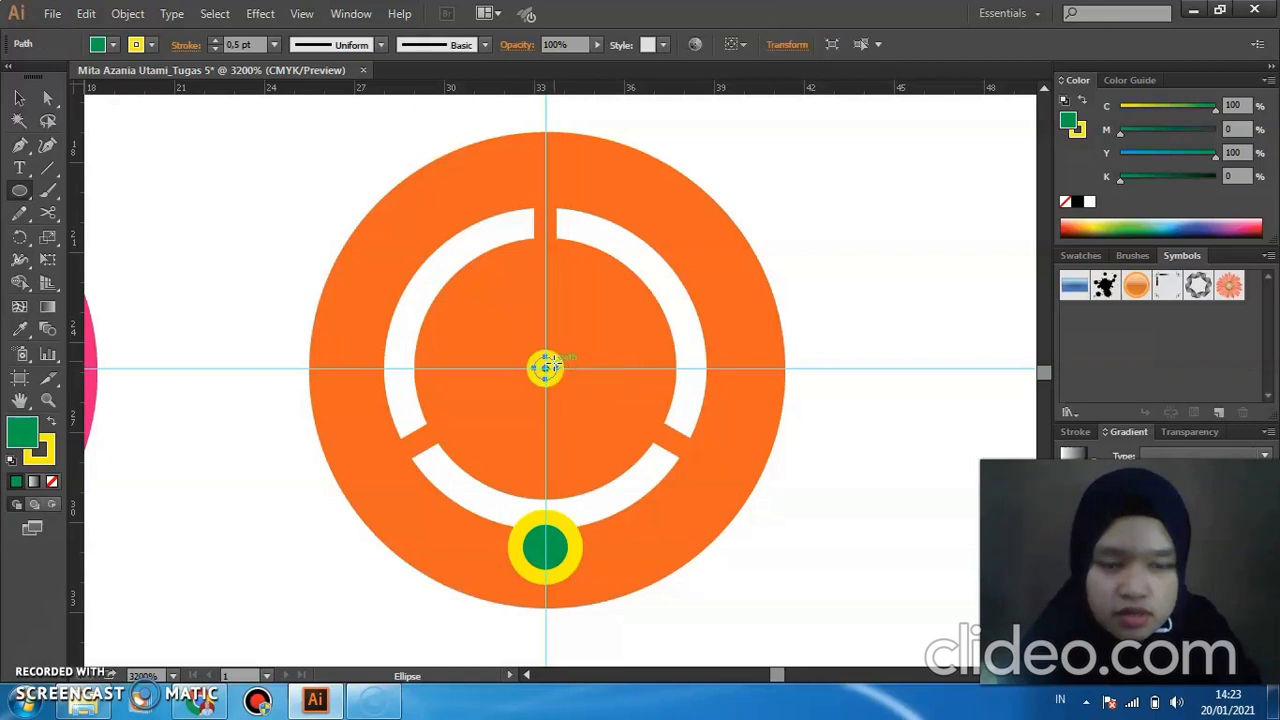
pyautogui.click(53, 482)
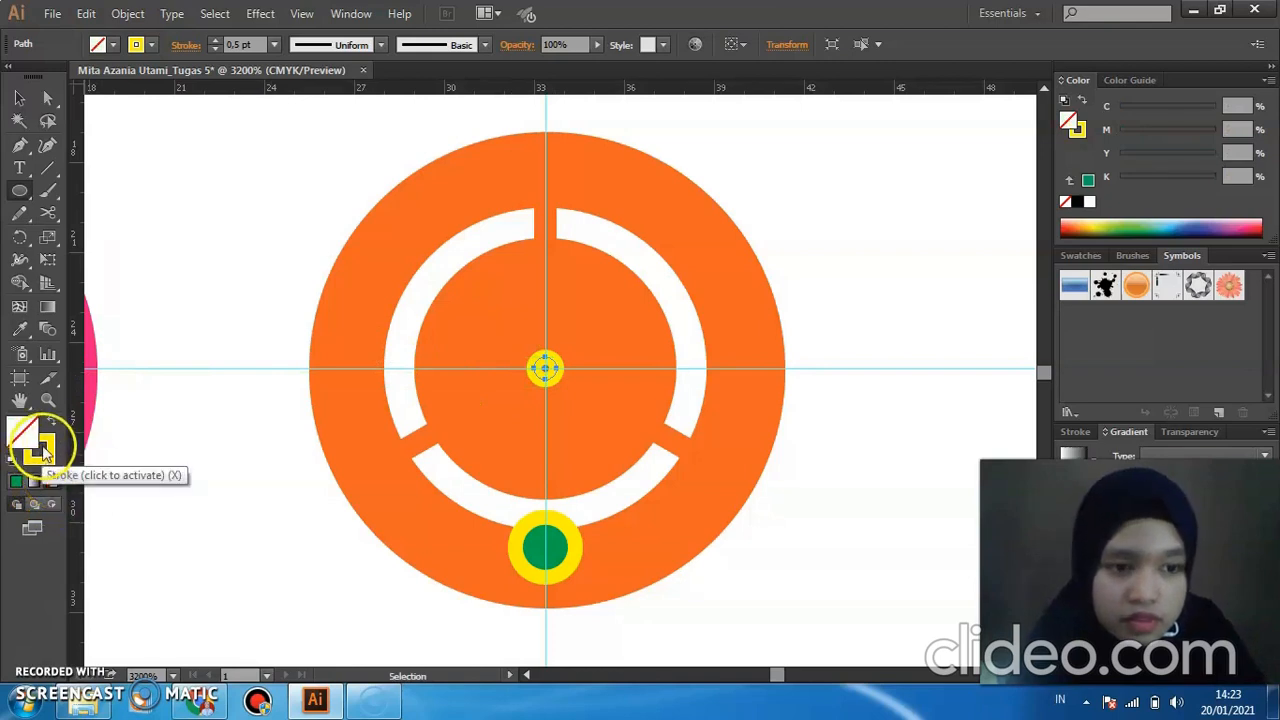
pyautogui.click(52, 425)
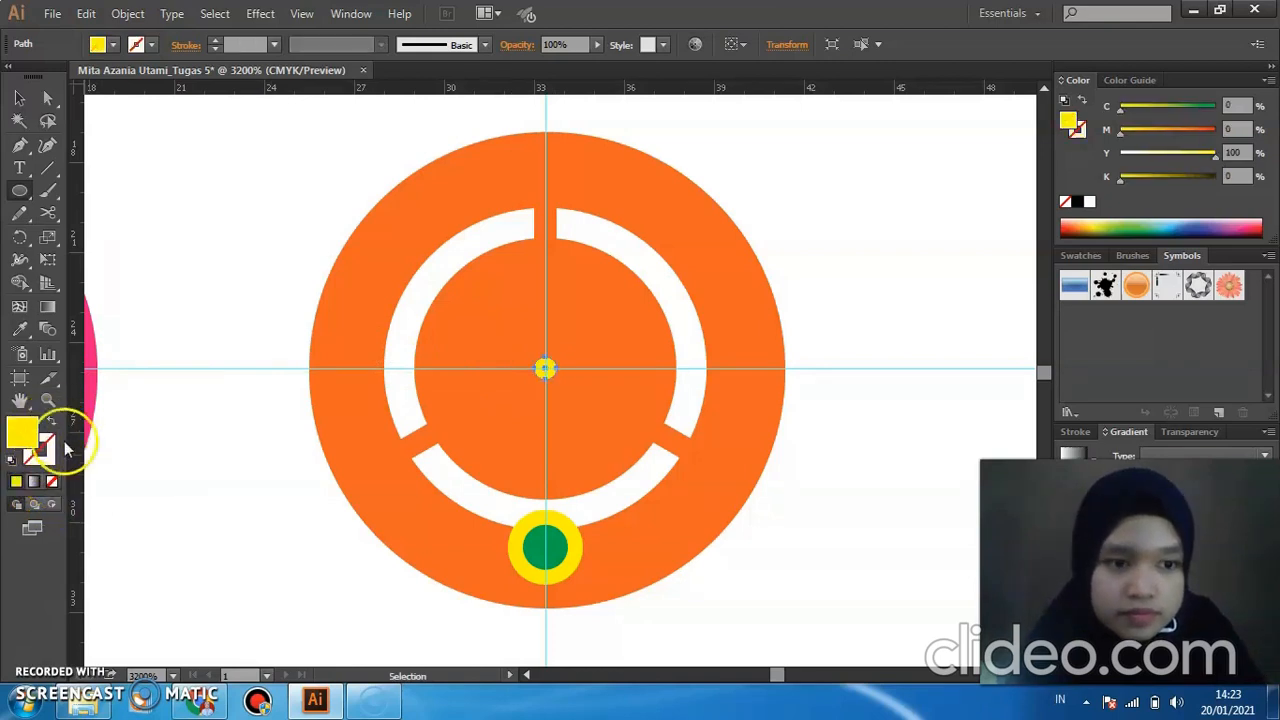
pyautogui.click(179, 481)
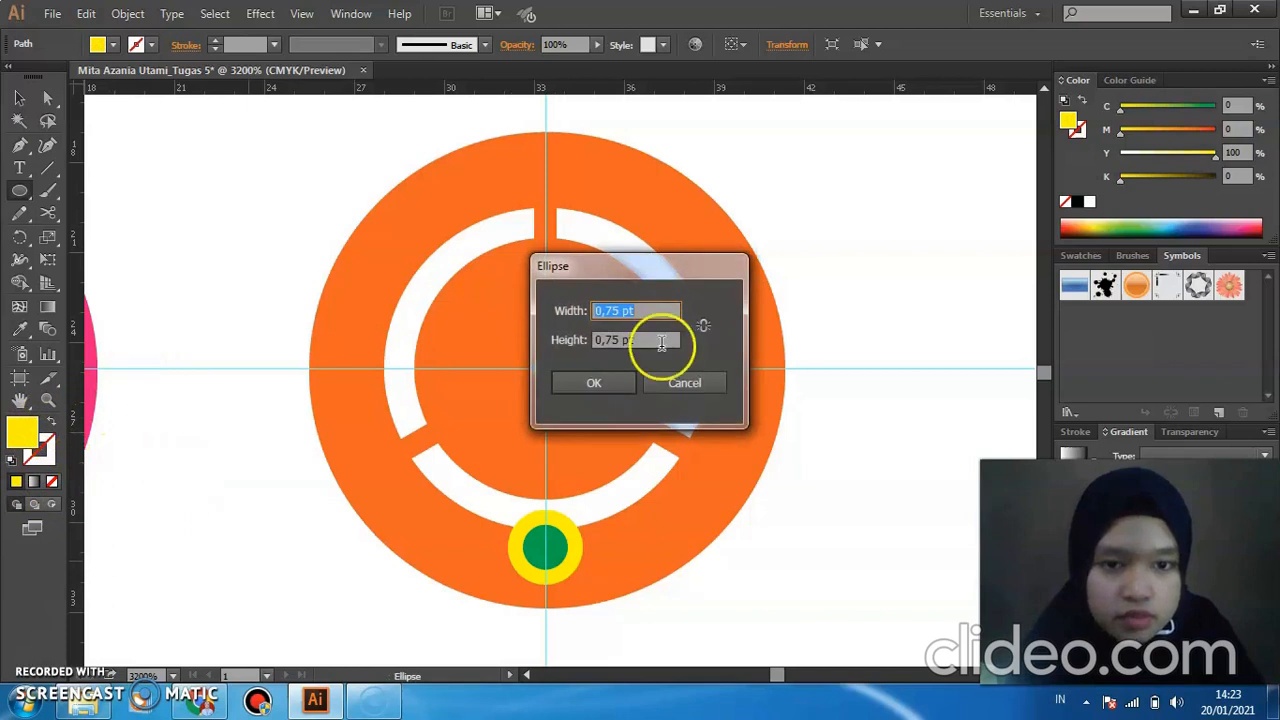
pyautogui.click(678, 389)
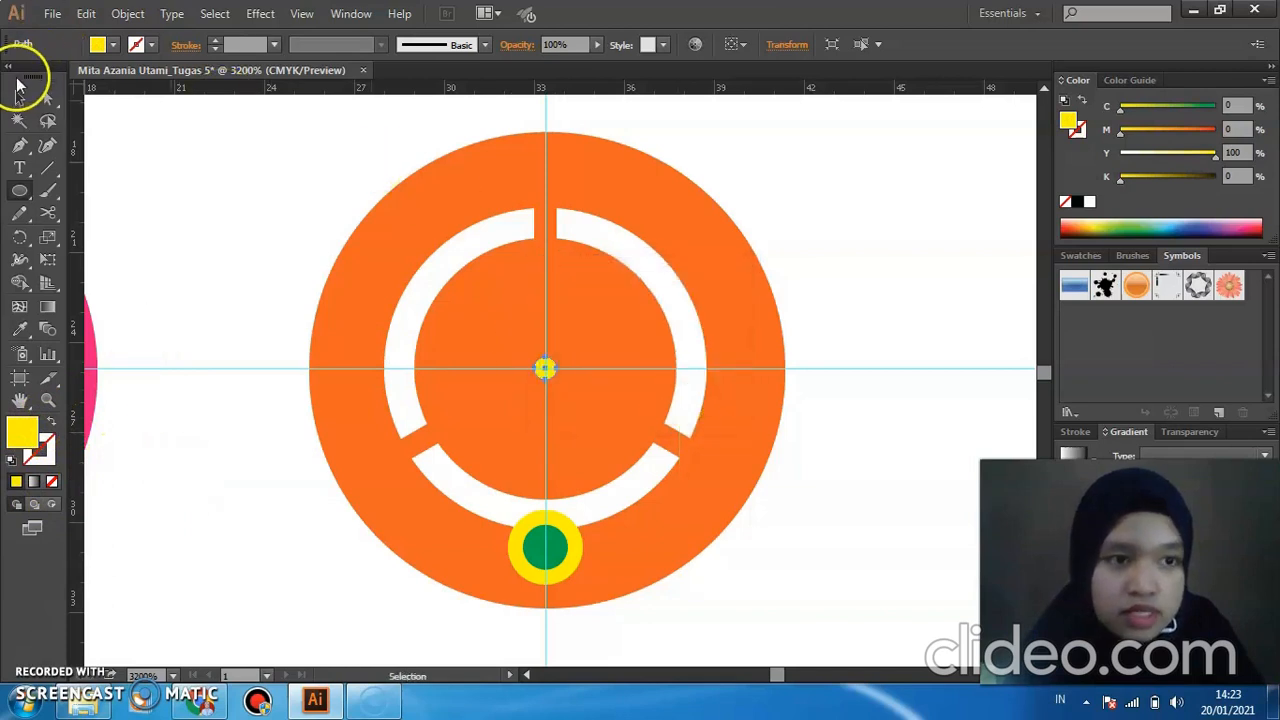
# Group the yellow dot at the centre with the yellow-outlined green circle below the bottom arc.
pyautogui.click(19, 98)
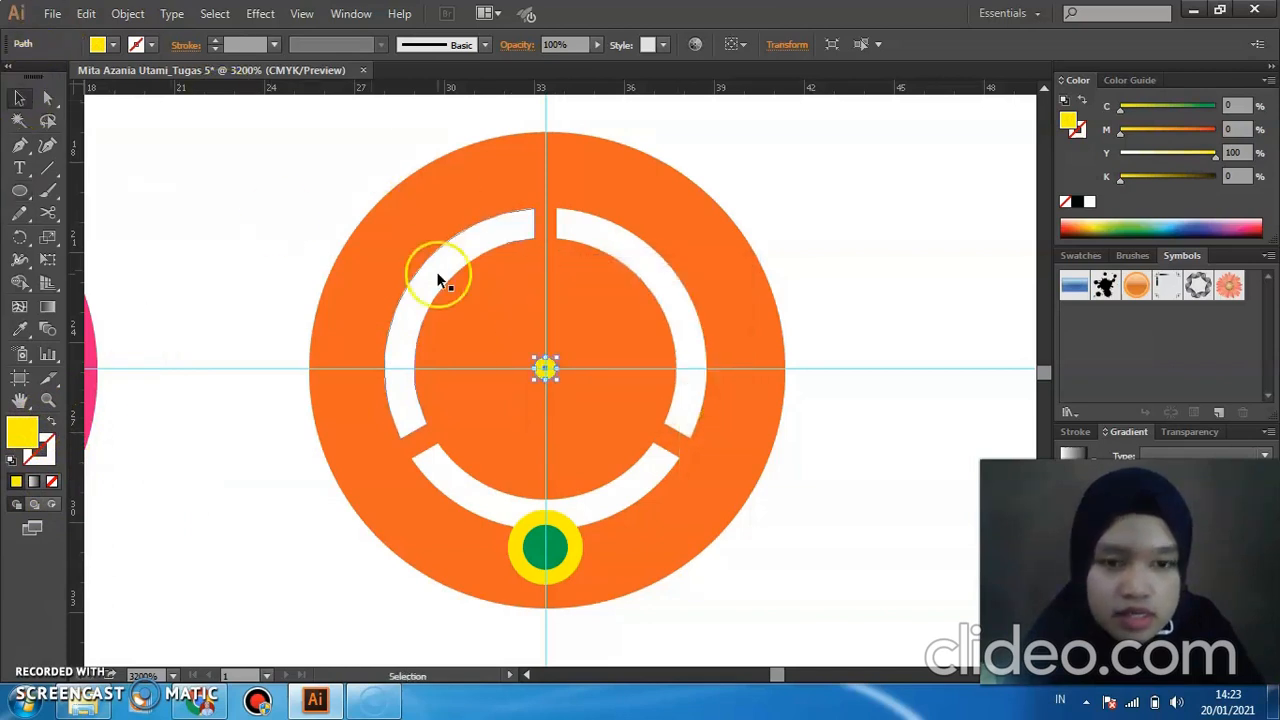
pyautogui.keyDown('shift'); pyautogui.click(565, 532); pyautogui.keyUp('shift')
pyautogui.rightClick(565, 532)
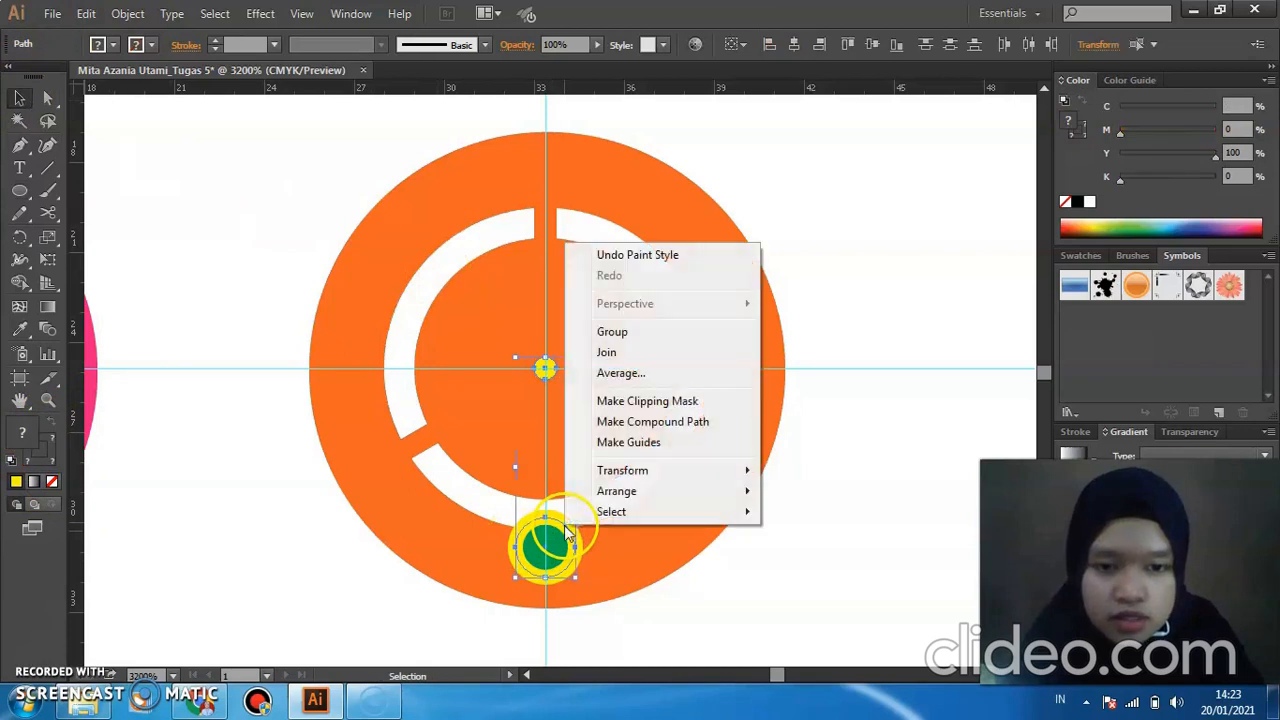
pyautogui.click(680, 331)
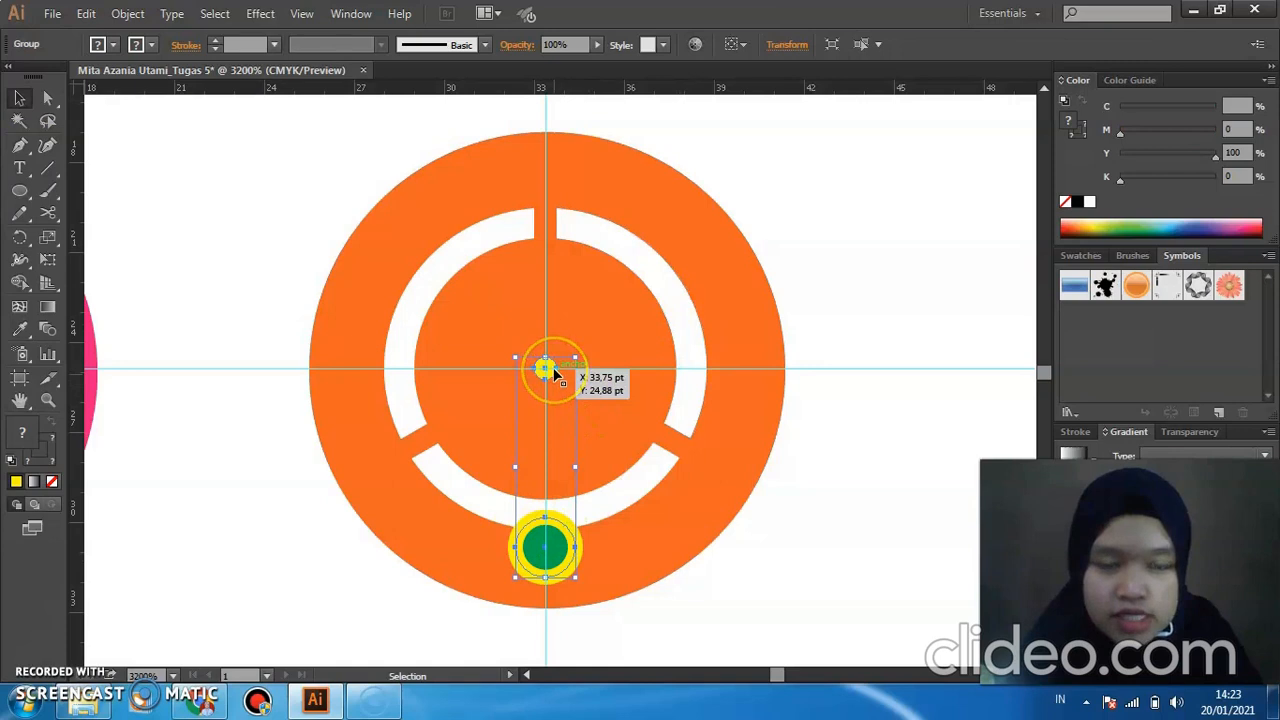
pyautogui.click(340, 290)
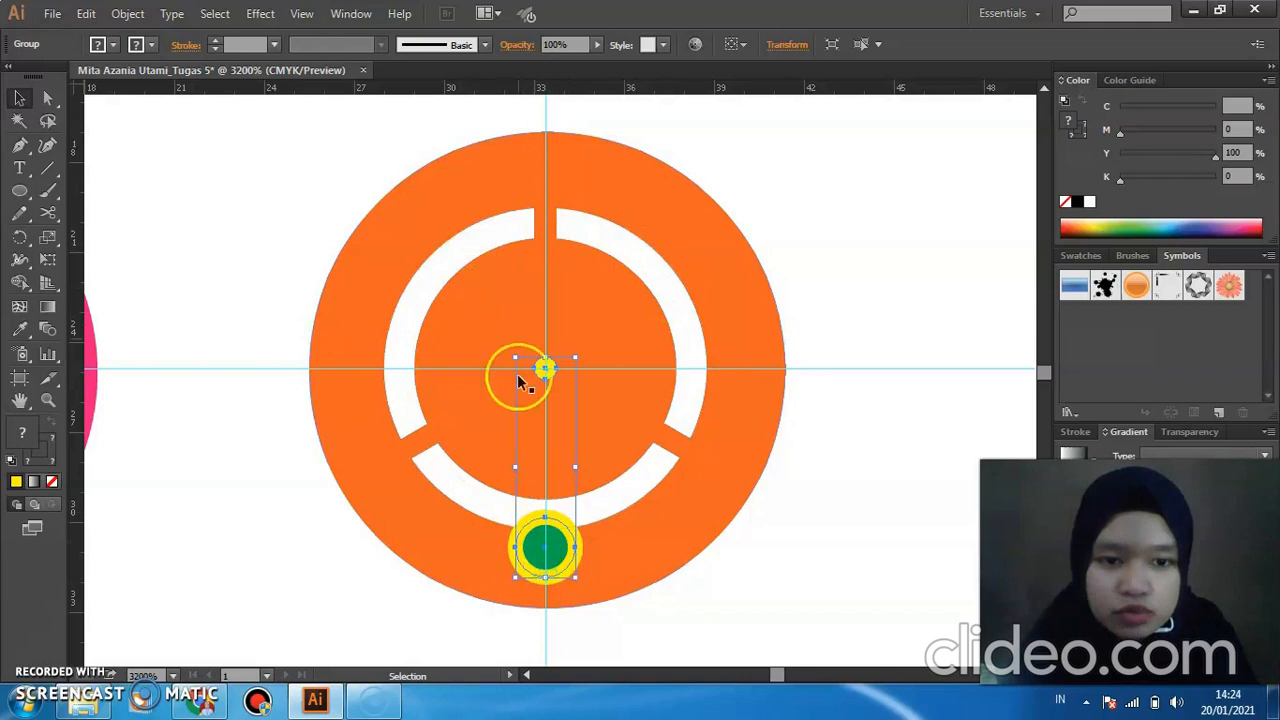
# Make a copy of the dot-and-circle group rotated by 120°.
pyautogui.moveTo(519, 567); pyautogui.dragTo(575, 556)
pyautogui.rightClick(552, 526)
pyautogui.press('Escape')
pyautogui.rightClick(575, 556)
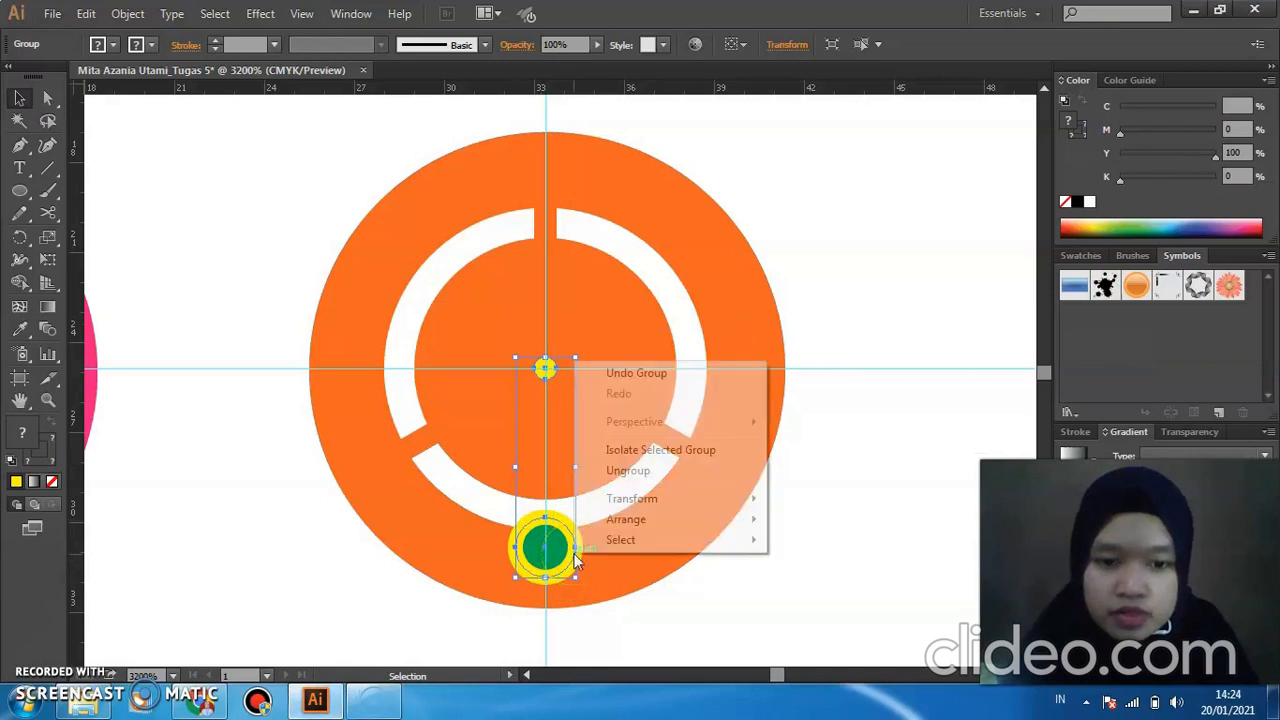
pyautogui.moveTo(737, 502)
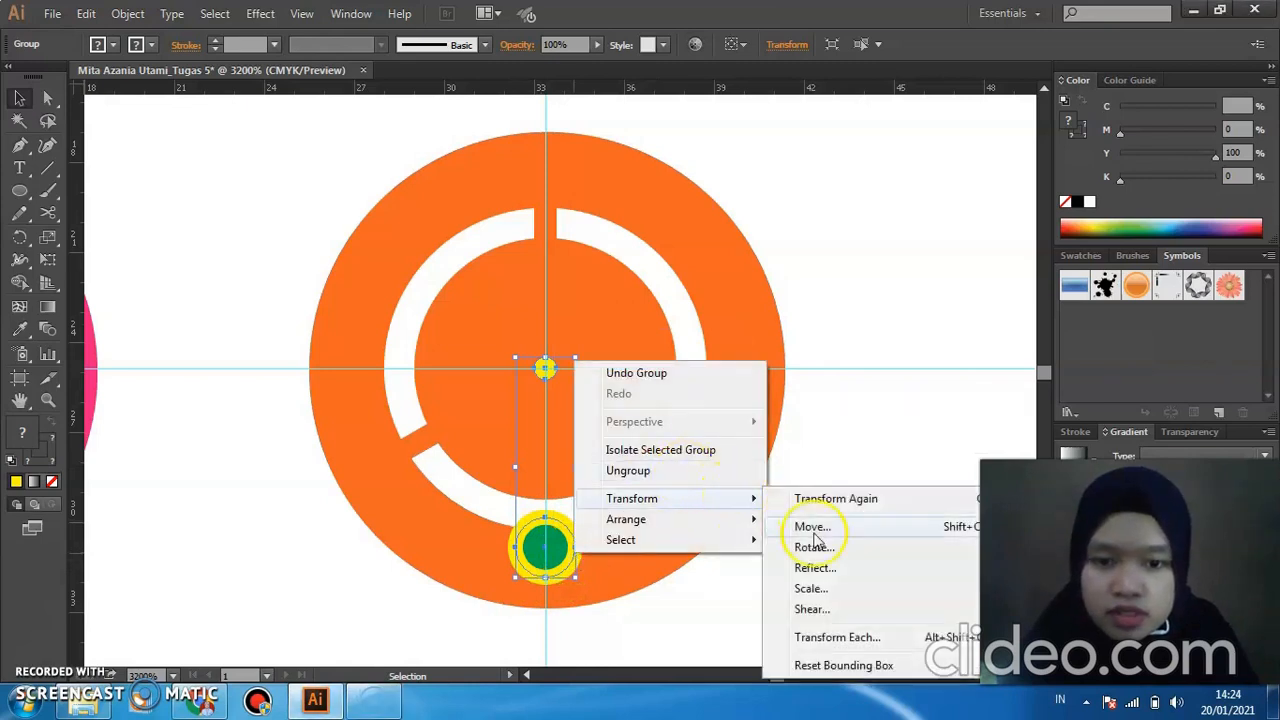
pyautogui.click(814, 547)
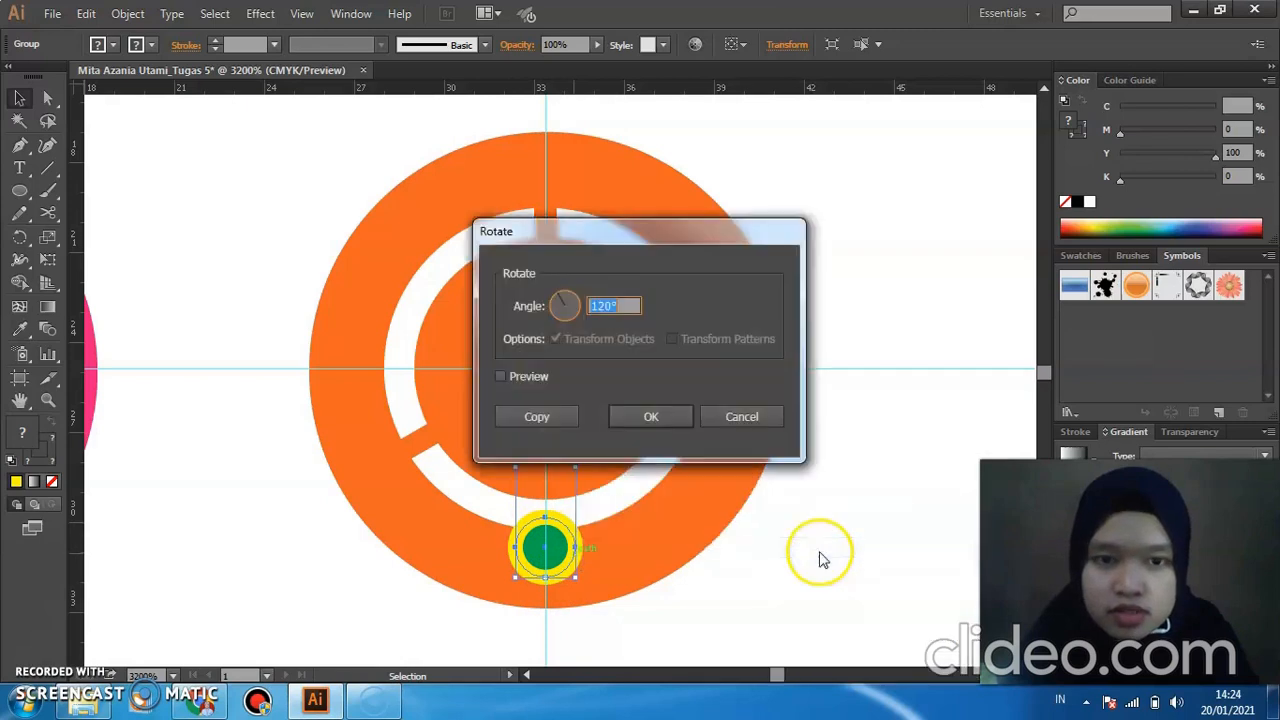
pyautogui.click(563, 416)
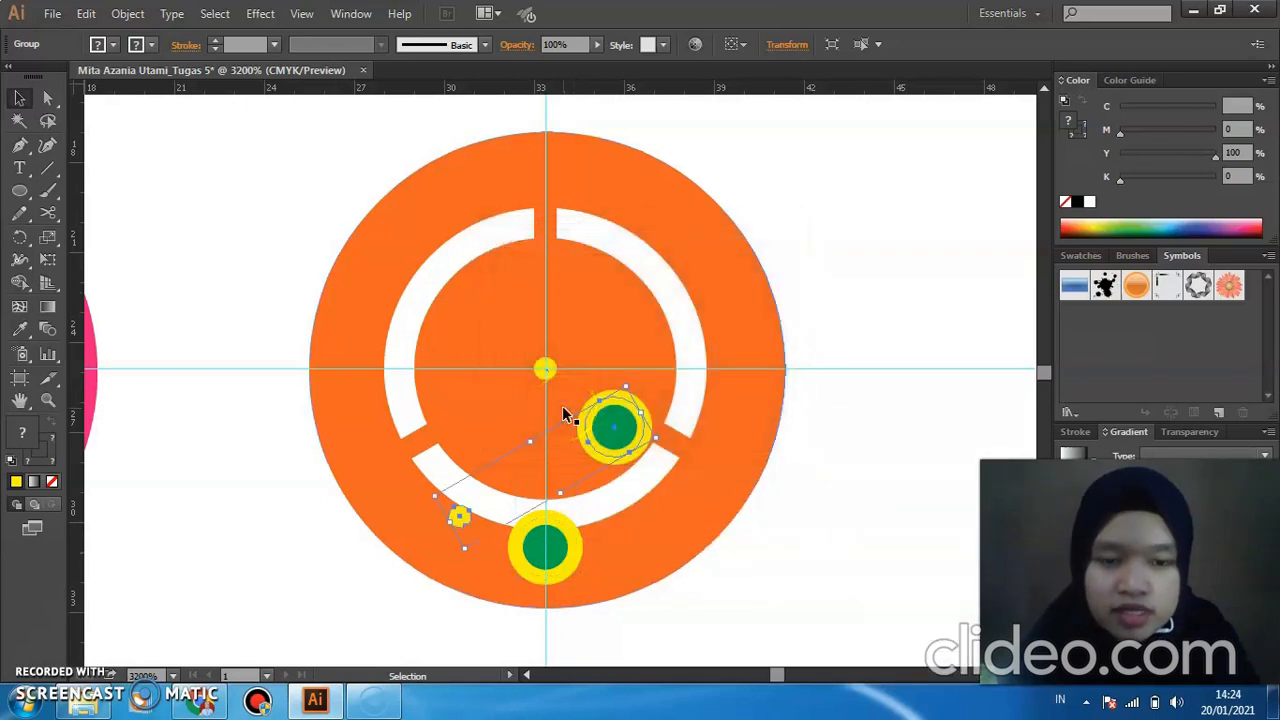
# Move the rotated copy so that its yellow dot sits exactly on the centre dot at the guides' intersection.
pyautogui.moveTo(616, 438); pyautogui.dragTo(640, 410)
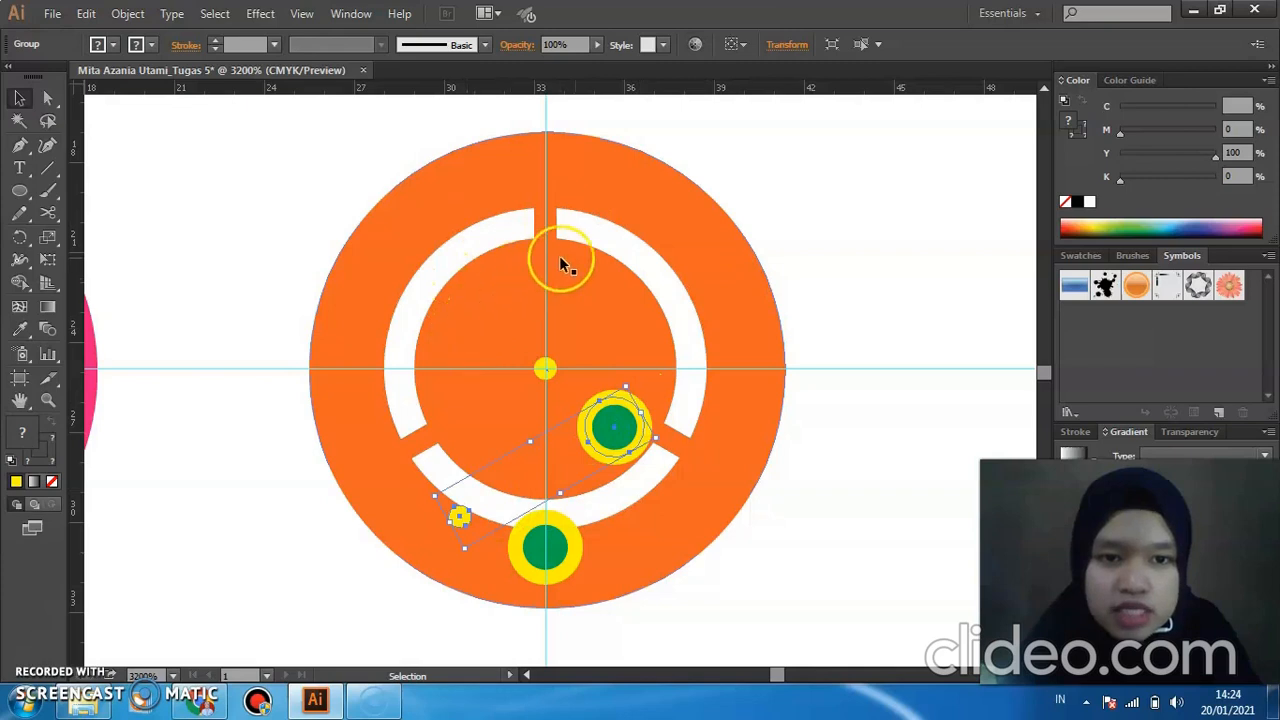
pyautogui.moveTo(629, 386); pyautogui.dragTo(457, 515)
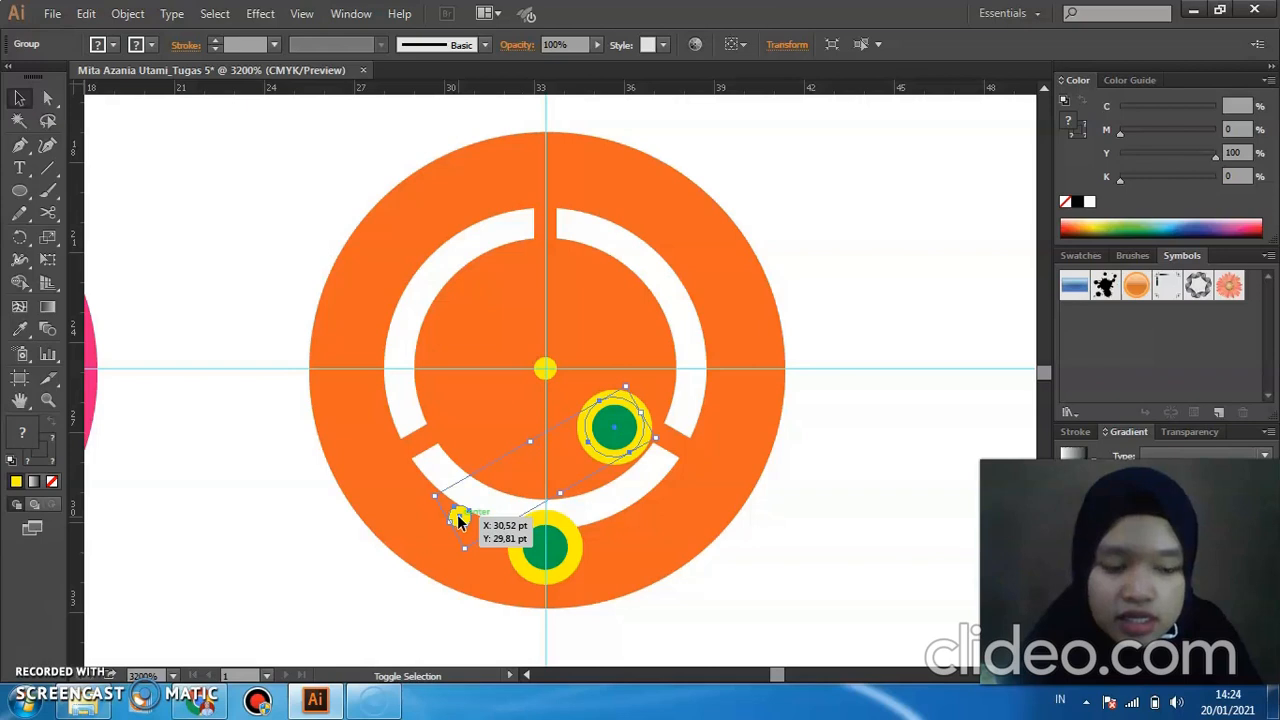
pyautogui.click(486, 469)
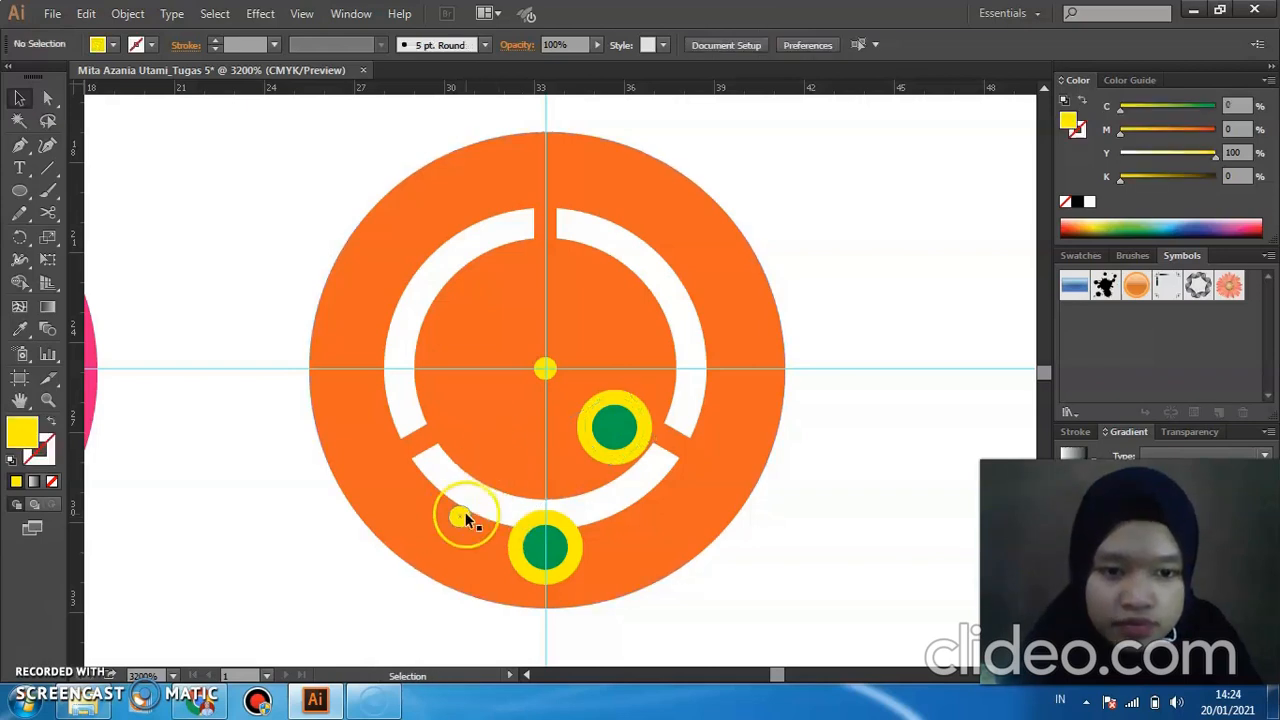
pyautogui.moveTo(462, 520); pyautogui.dragTo(557, 372)
pyautogui.click(580, 402)
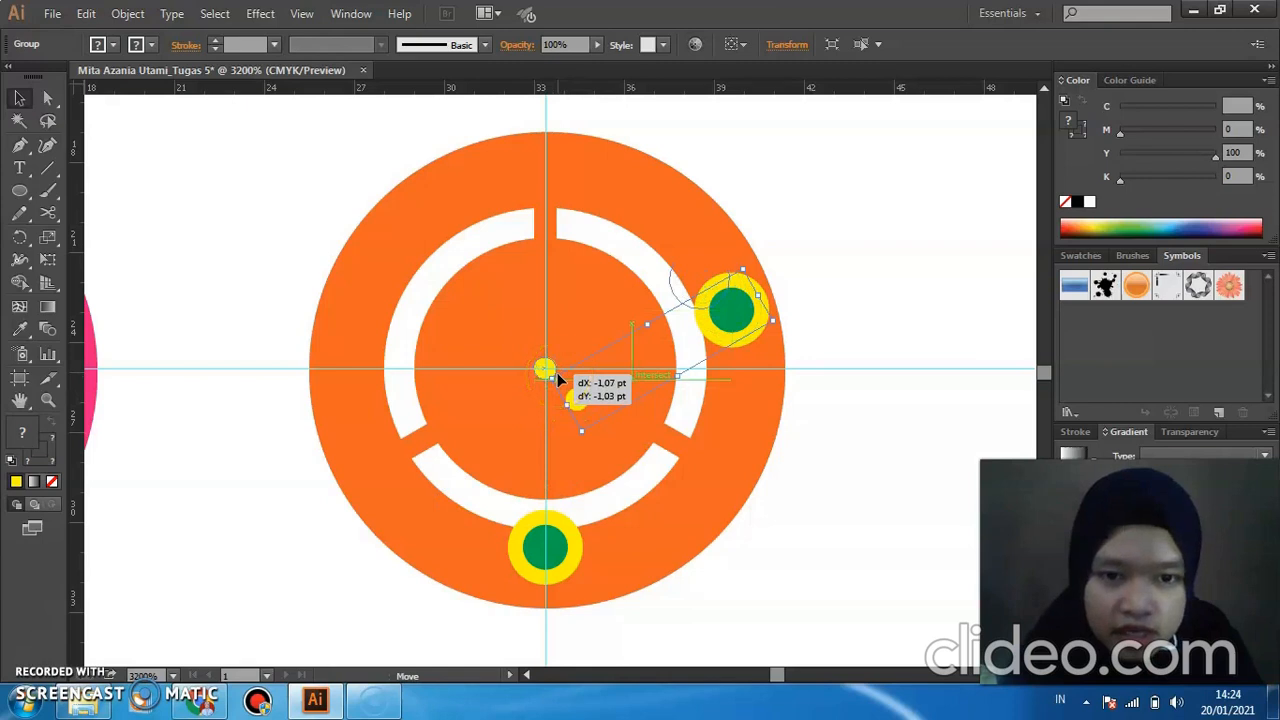
pyautogui.moveTo(557, 372); pyautogui.dragTo(697, 305)
pyautogui.rightClick(697, 305)
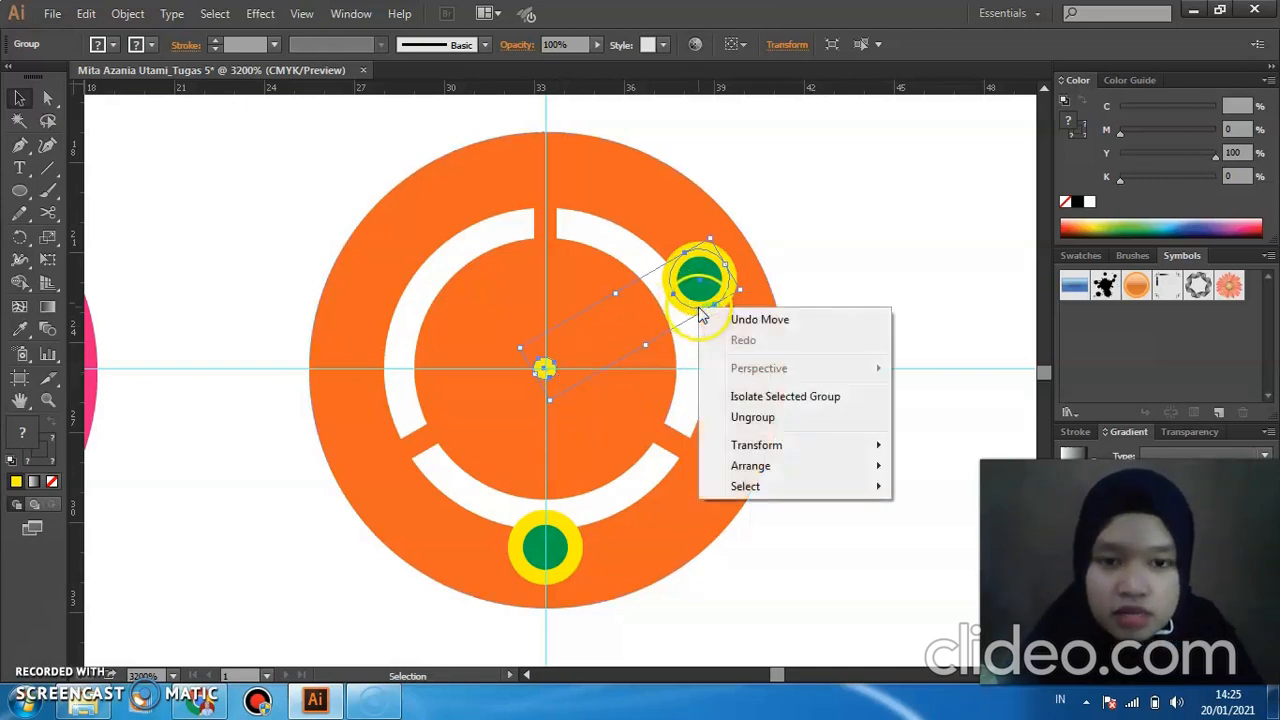
pyautogui.moveTo(763, 449)
pyautogui.press('Escape')
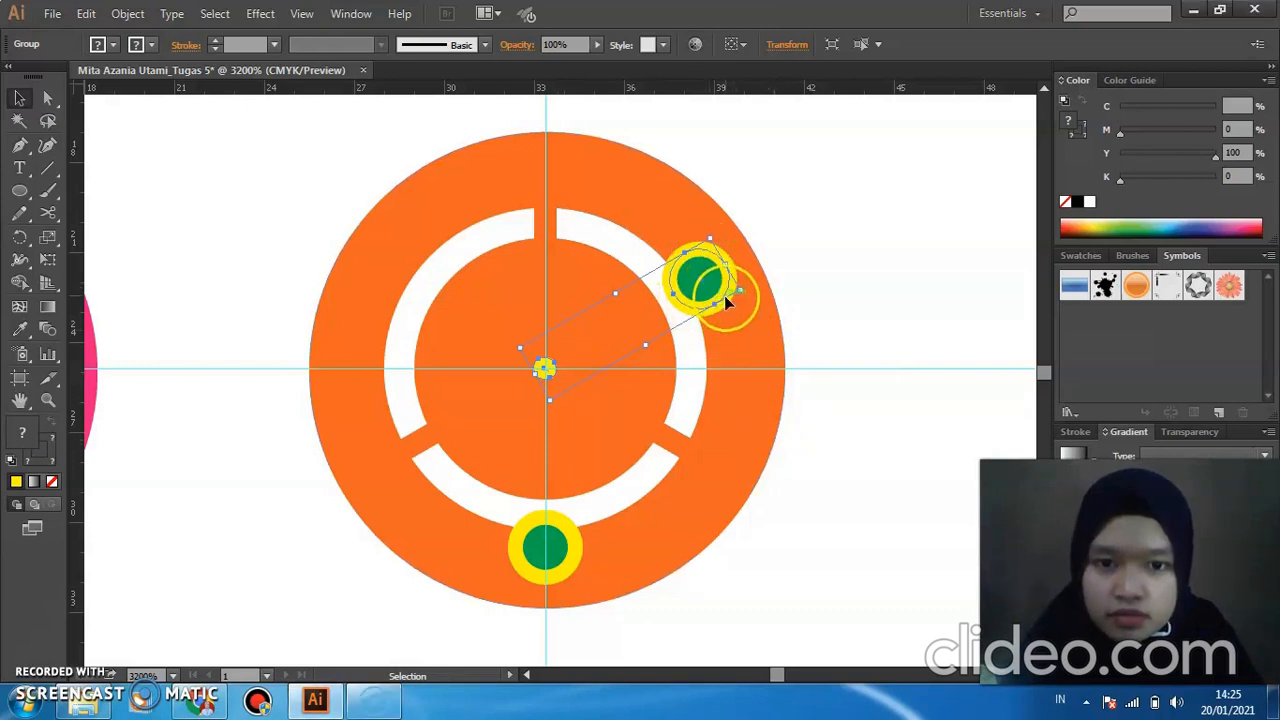
pyautogui.rightClick(724, 295)
pyautogui.moveTo(829, 445)
pyautogui.press('Escape')
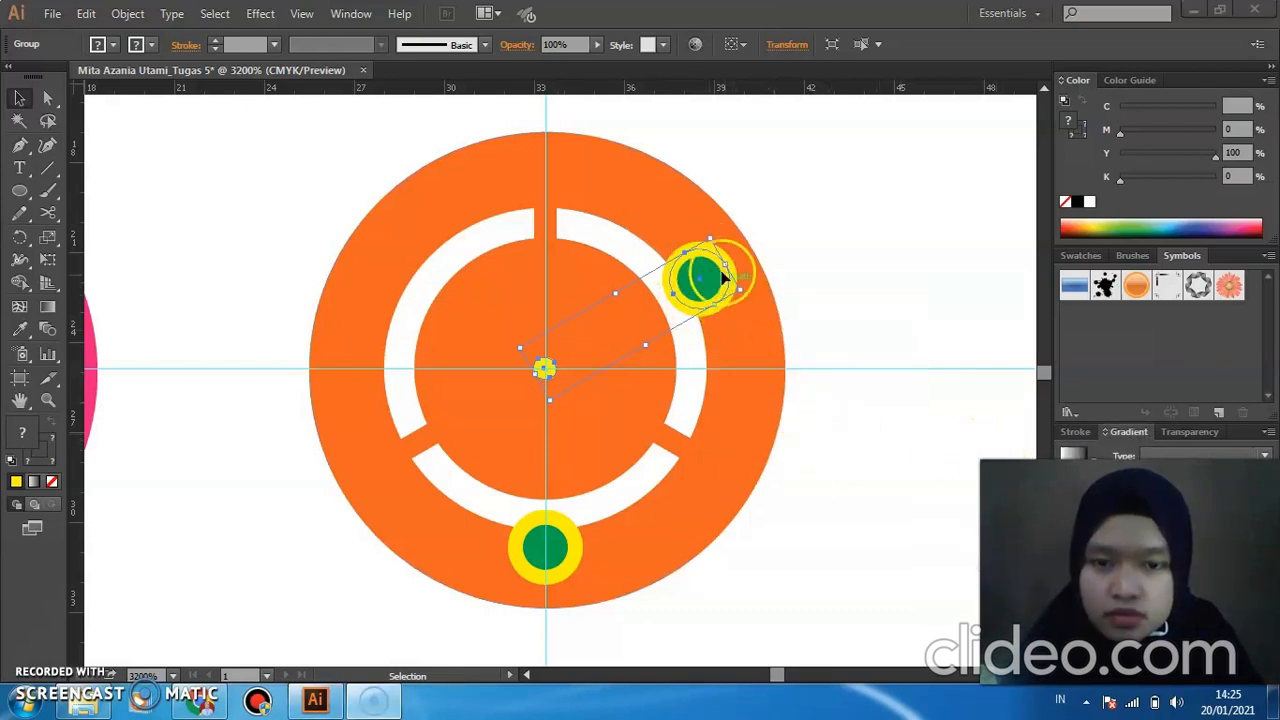
pyautogui.rightClick(718, 305)
pyautogui.press('Escape')
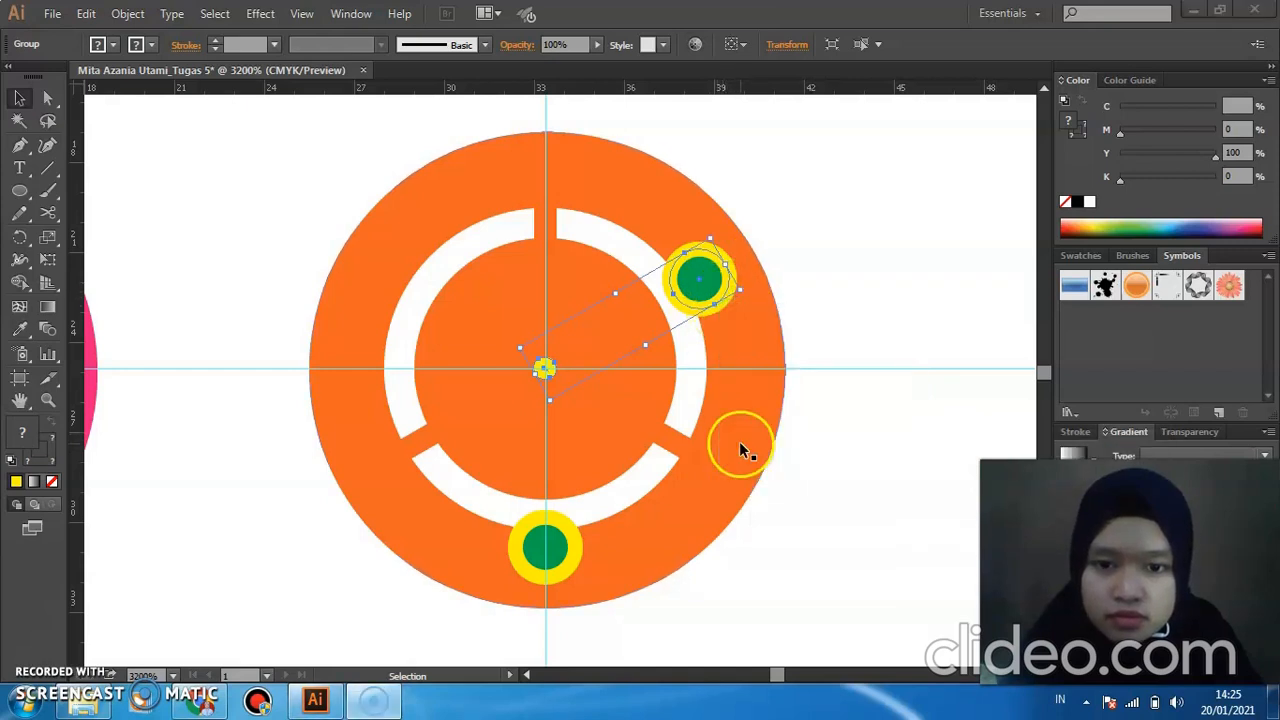
# Make a further copy of the upper-right dot-and-circle group, rotated by 120°.
pyautogui.moveTo(679, 262); pyautogui.dragTo(716, 259)
pyautogui.rightClick(716, 259)
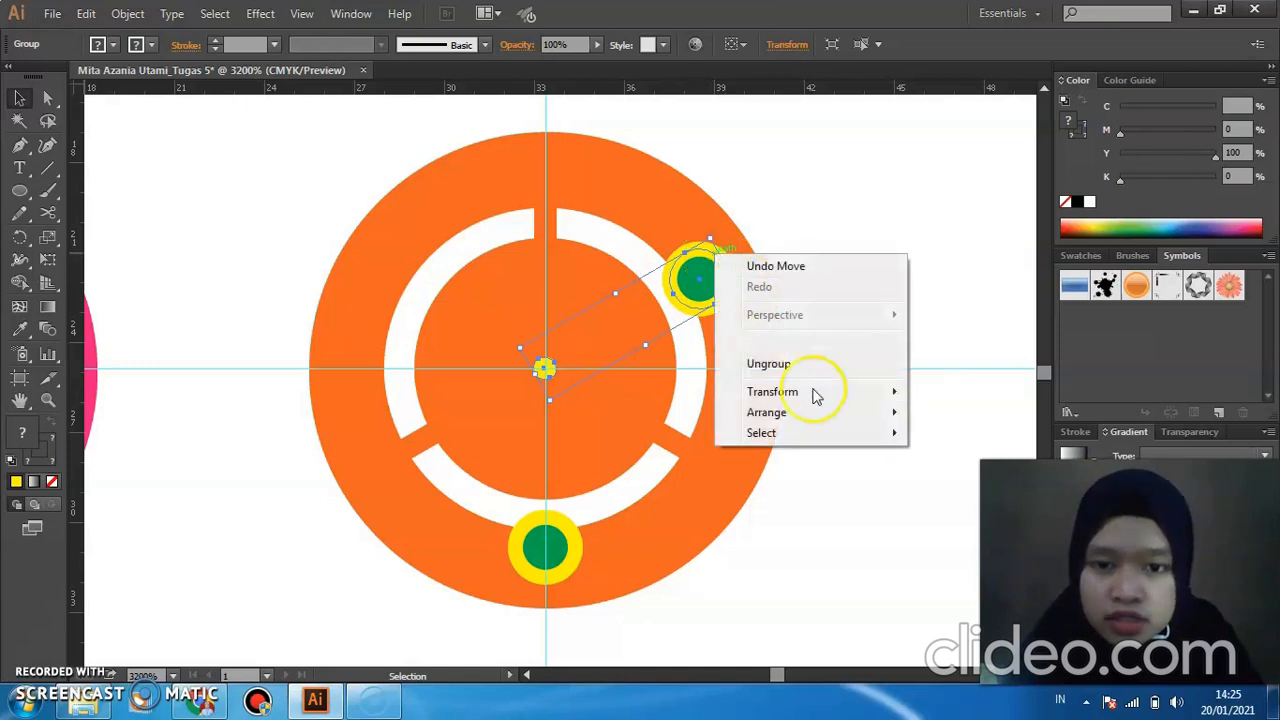
pyautogui.press('Escape')
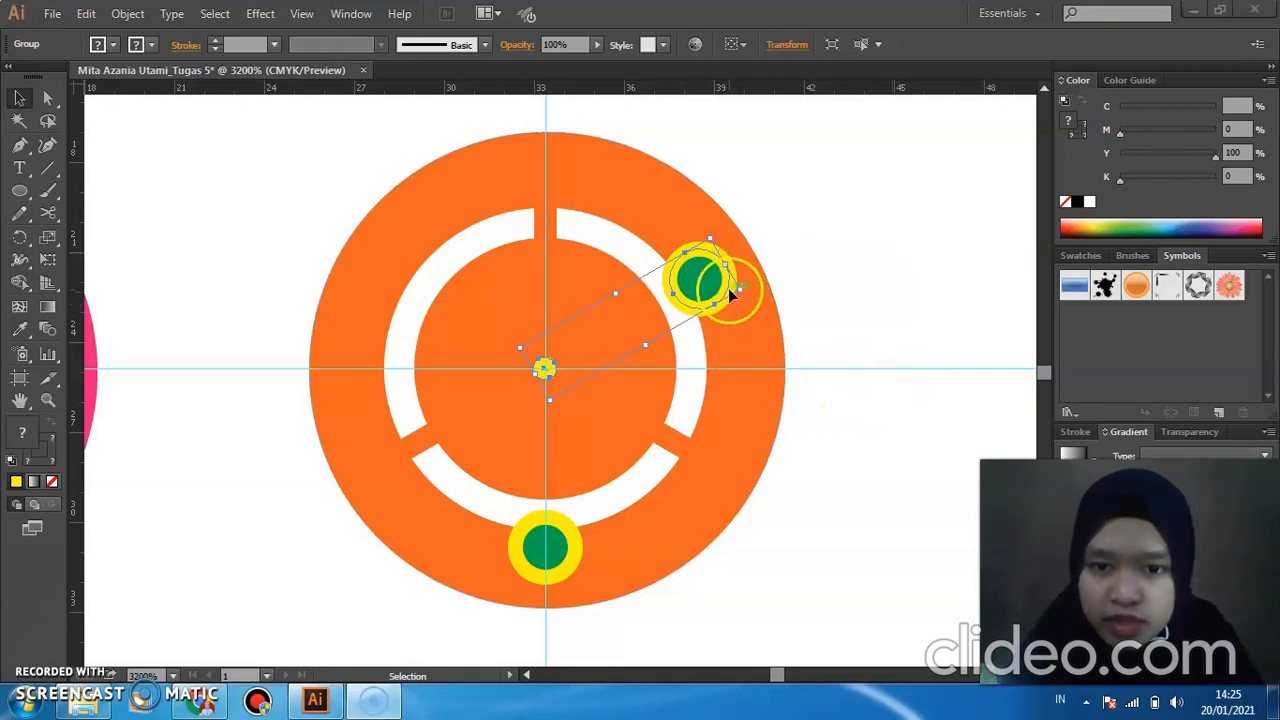
pyautogui.moveTo(727, 287); pyautogui.dragTo(699, 280)
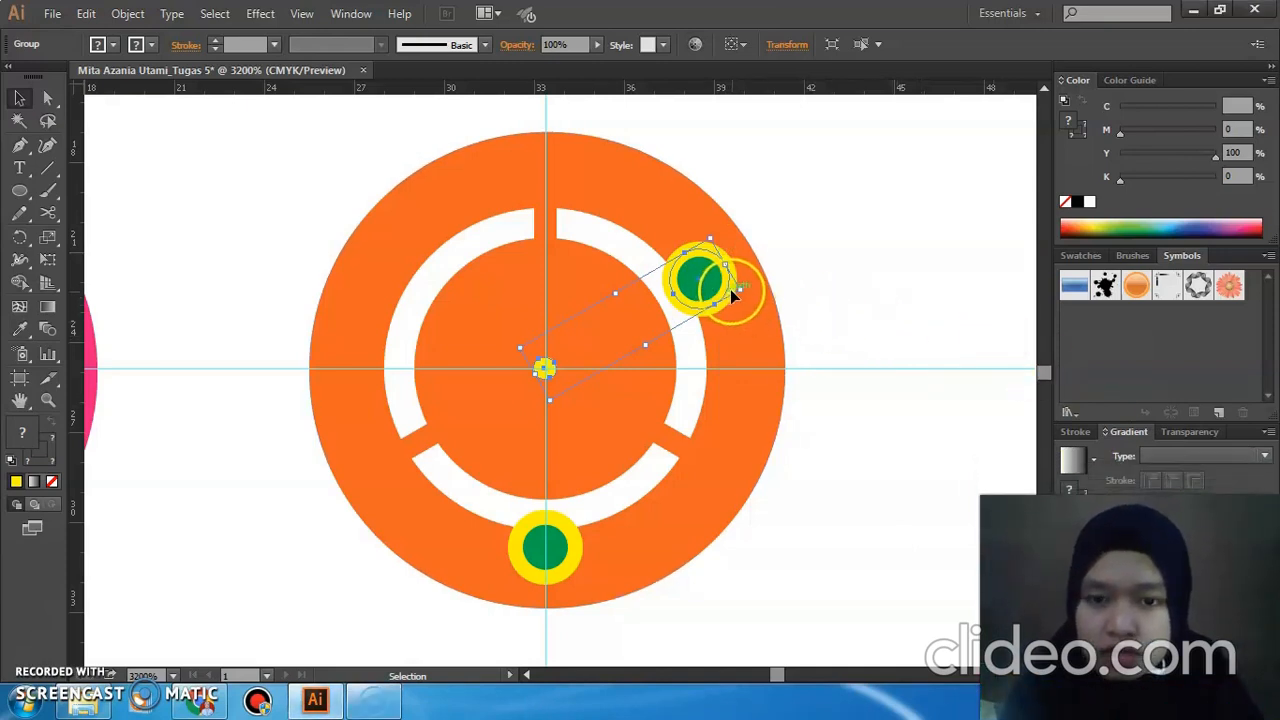
pyautogui.rightClick(731, 288)
pyautogui.click(906, 423)
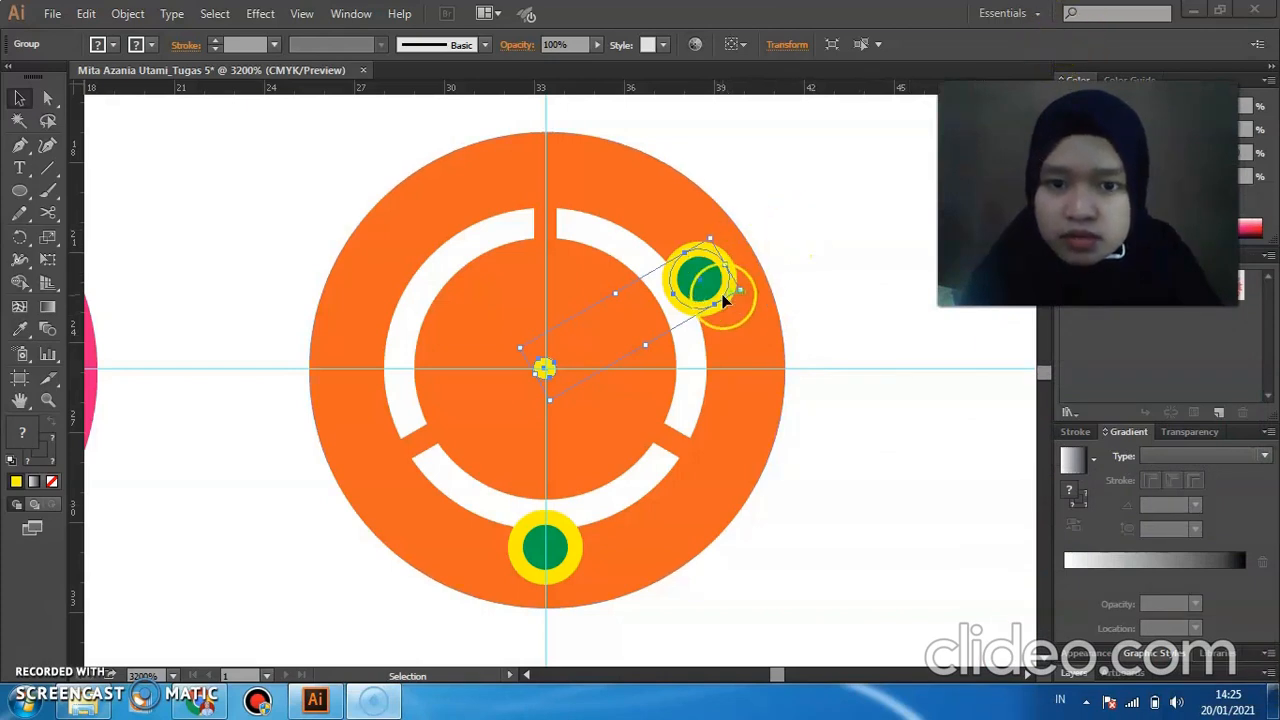
pyautogui.moveTo(837, 438)
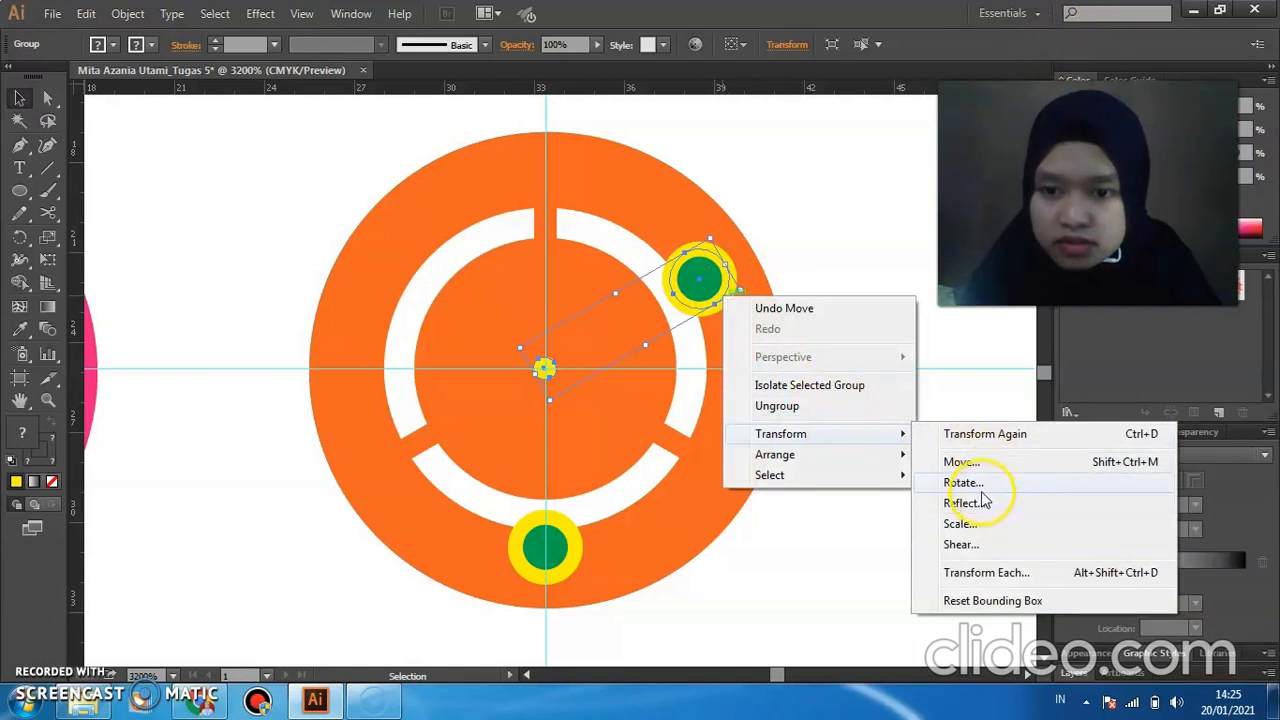
pyautogui.click(962, 483)
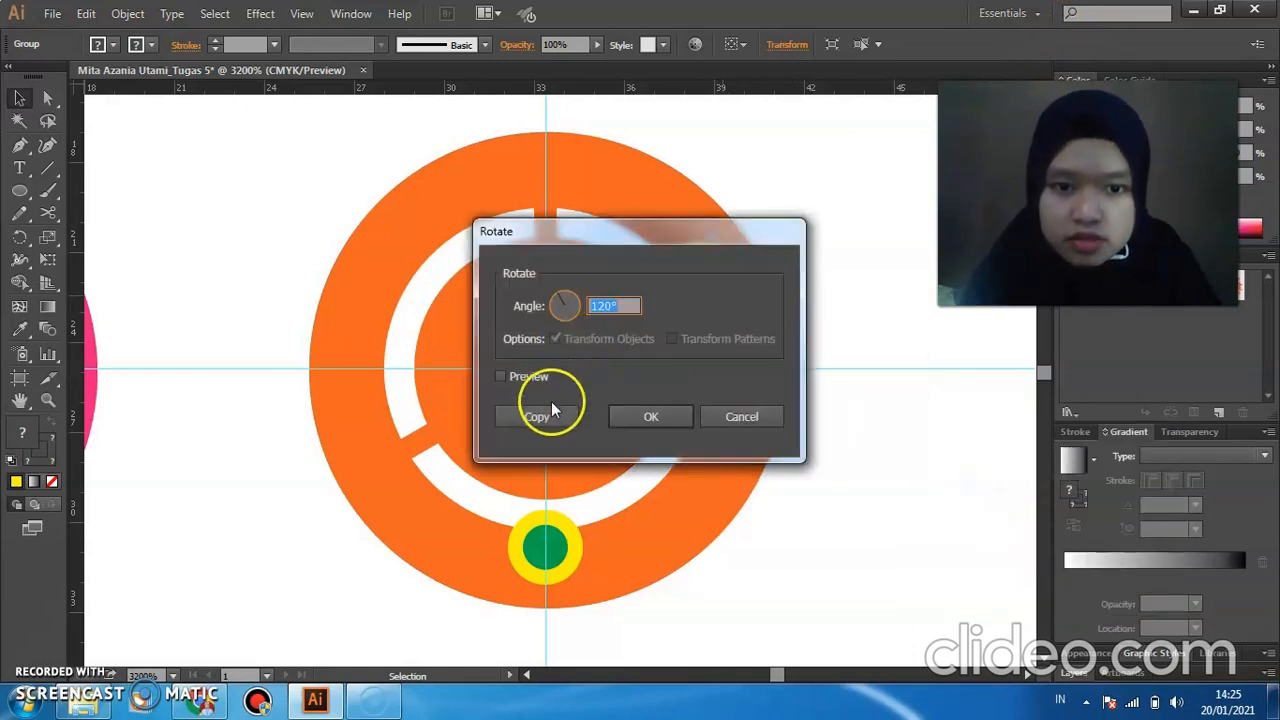
pyautogui.click(540, 416)
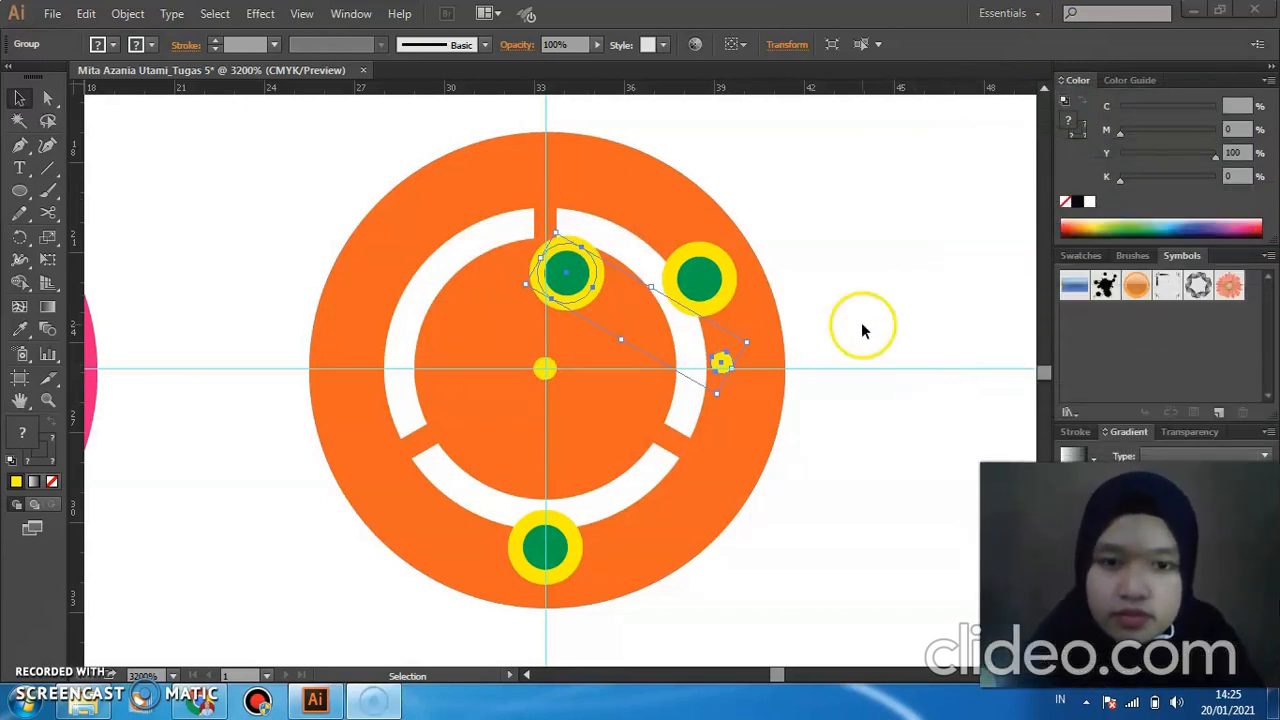
# Move the new copy so that its yellow dot lies on the guides' intersection and its green circle meets the upper-left arc.
pyautogui.moveTo(726, 363); pyautogui.dragTo(548, 359)
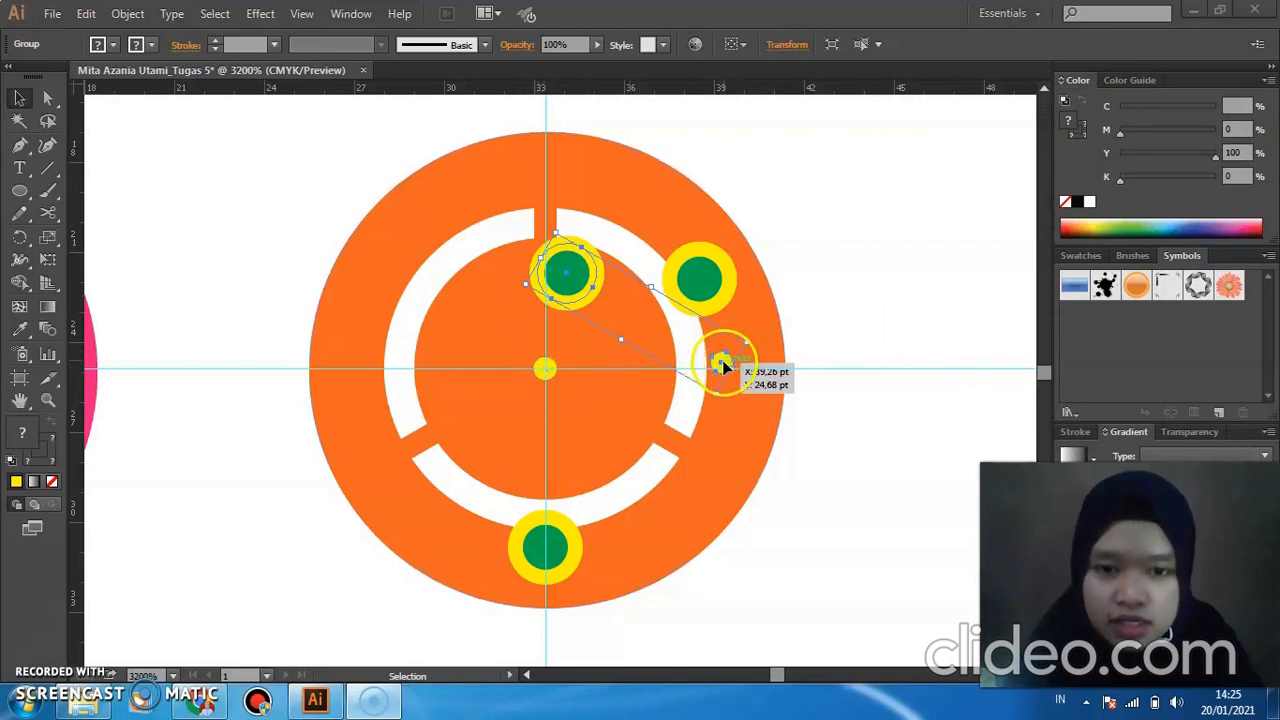
pyautogui.moveTo(724, 363); pyautogui.dragTo(543, 372)
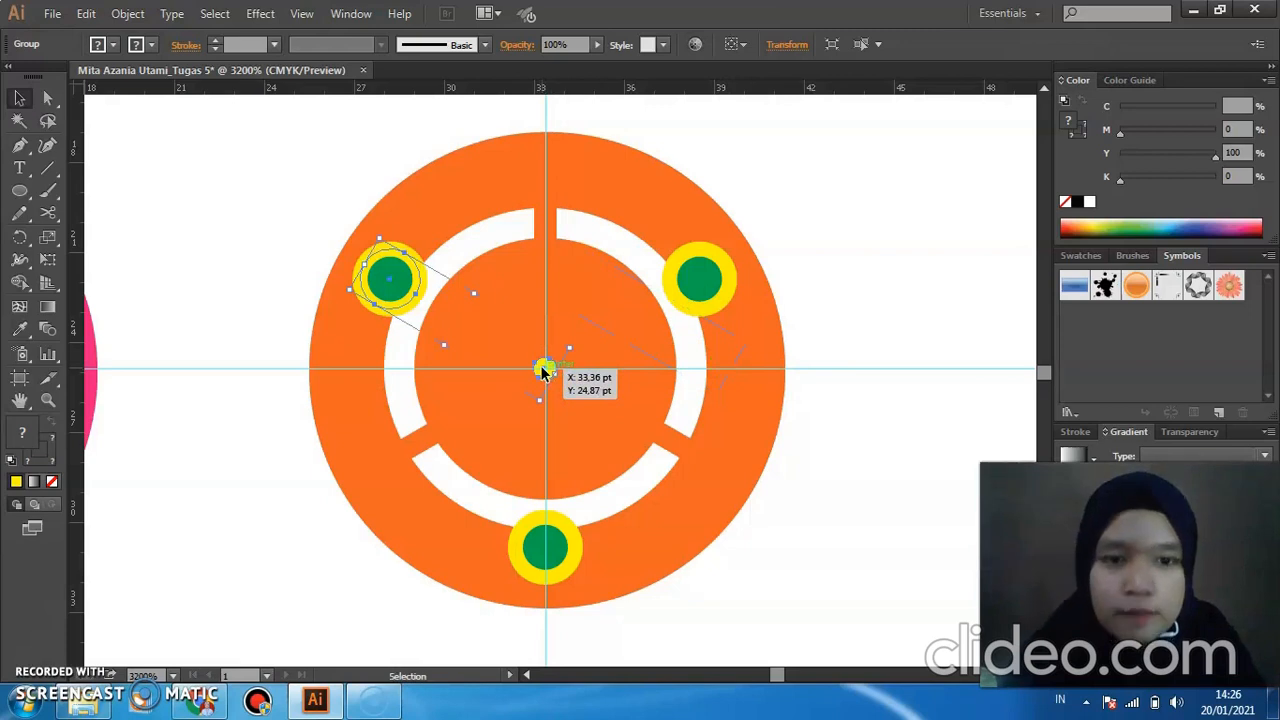
pyautogui.click(612, 352)
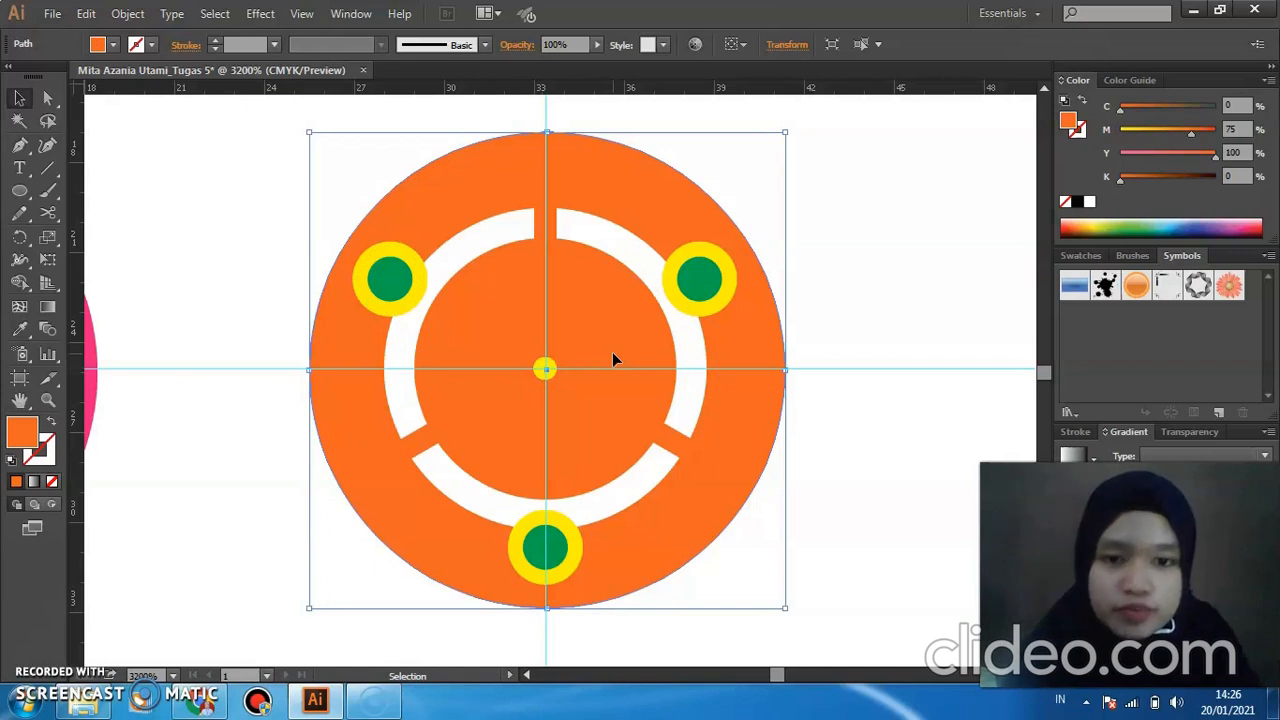
# Ungroup the upper-left, upper-right and bottom dot-and-circle groups.
pyautogui.click(551, 365)
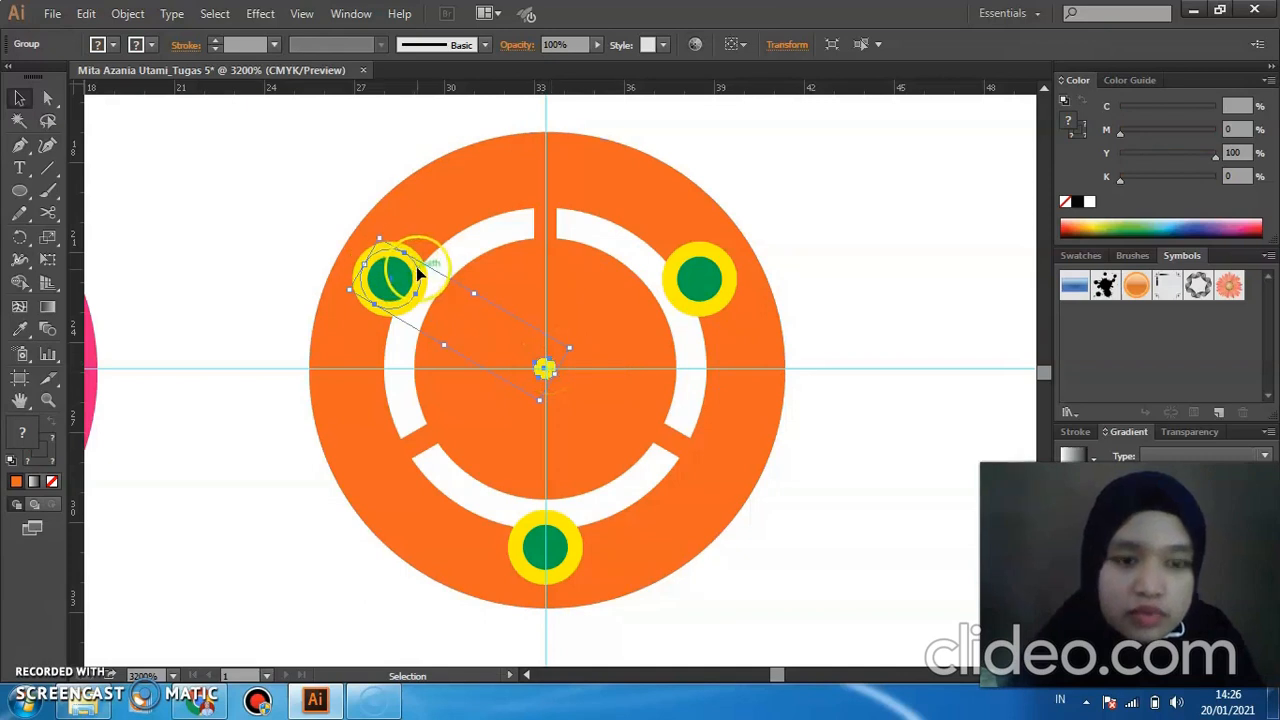
pyautogui.rightClick(418, 268)
pyautogui.click(472, 379)
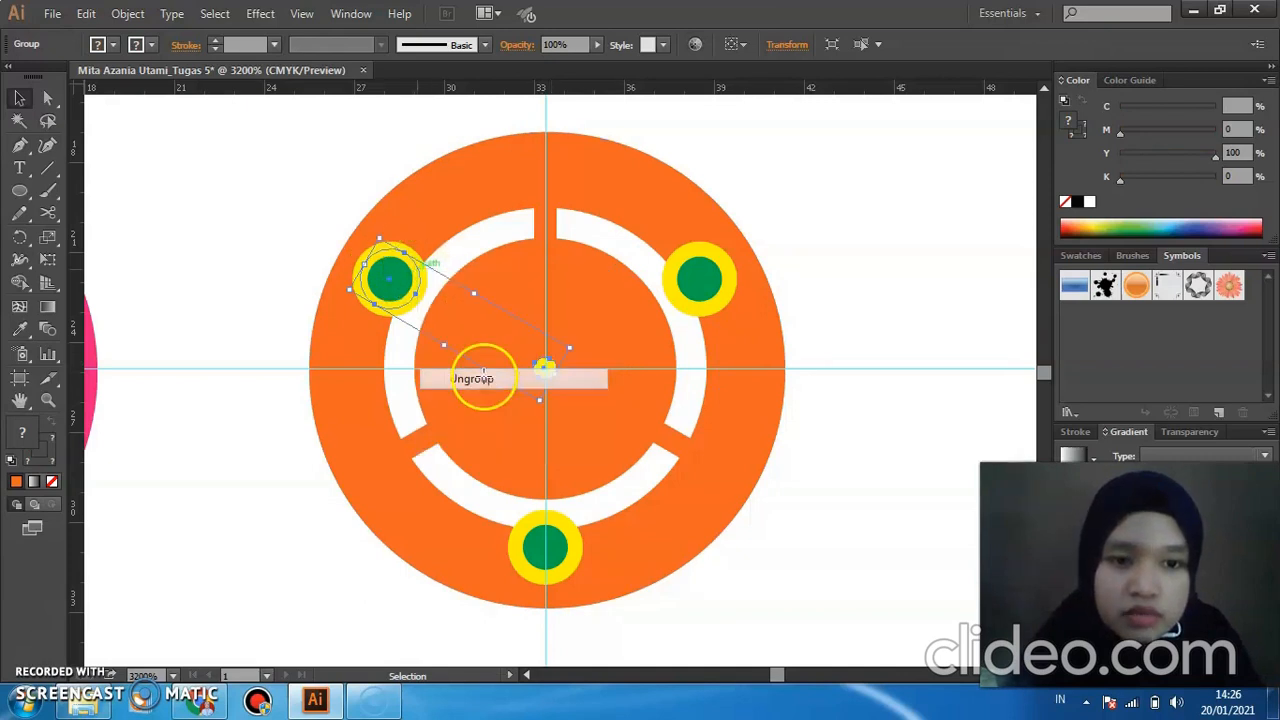
pyautogui.rightClick(722, 300)
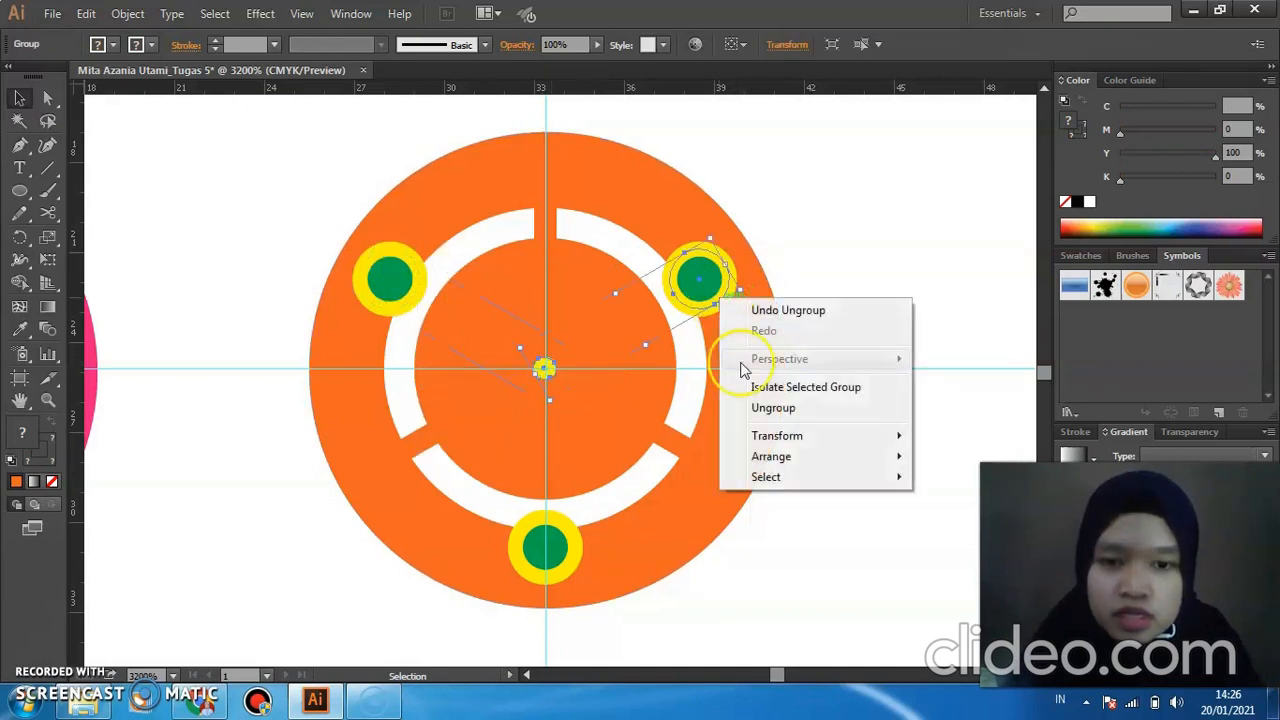
pyautogui.click(771, 409)
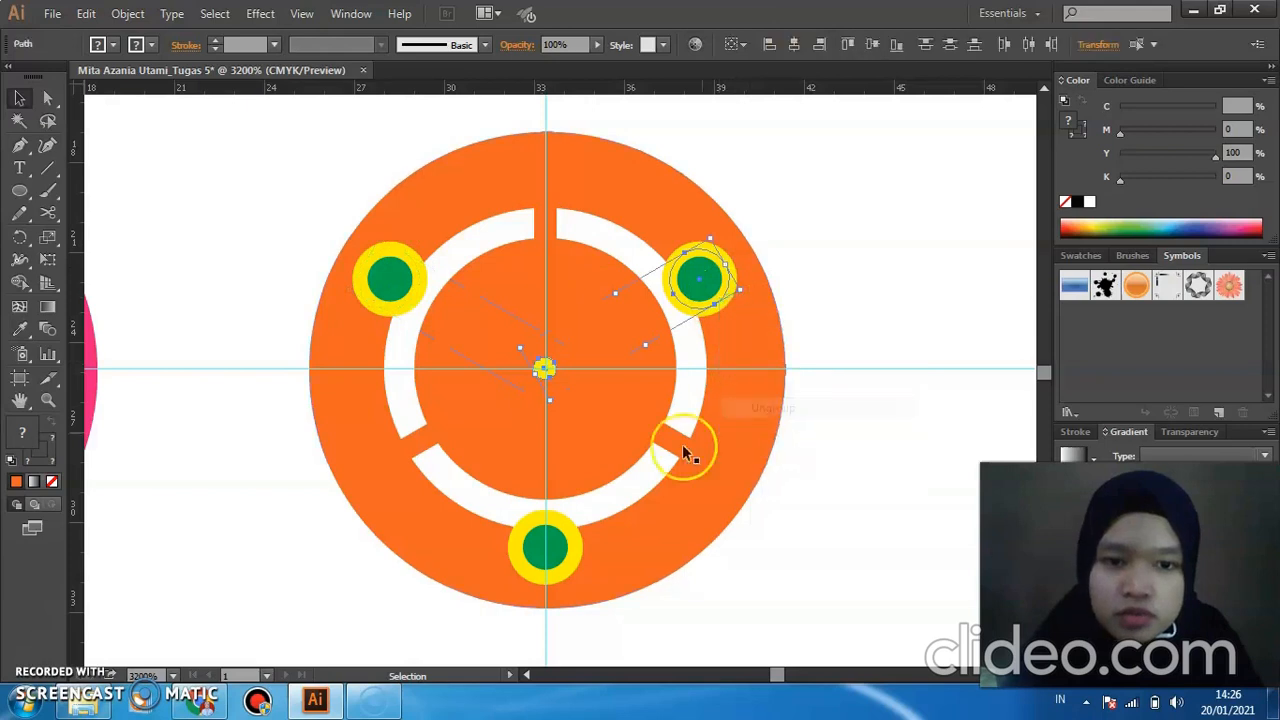
pyautogui.rightClick(576, 548)
pyautogui.click(612, 467)
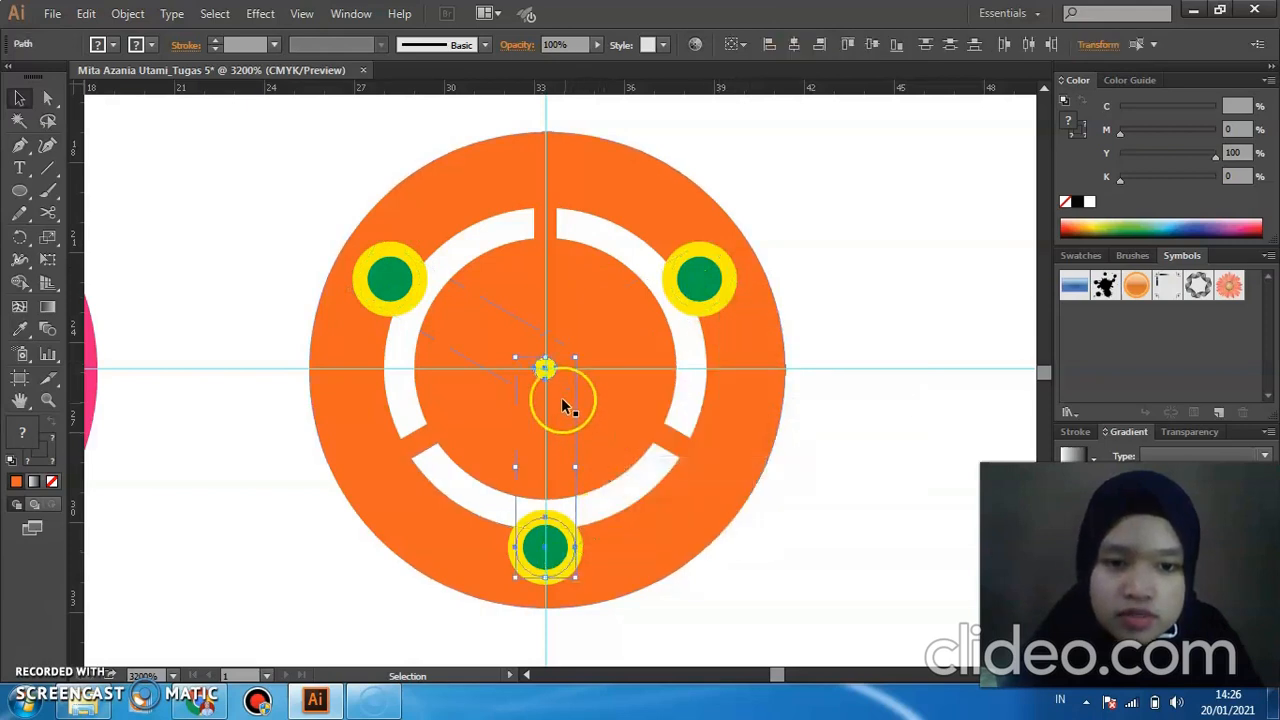
# Delete the stacked yellow dots at the centre of the orange circle.
pyautogui.click(622, 378)
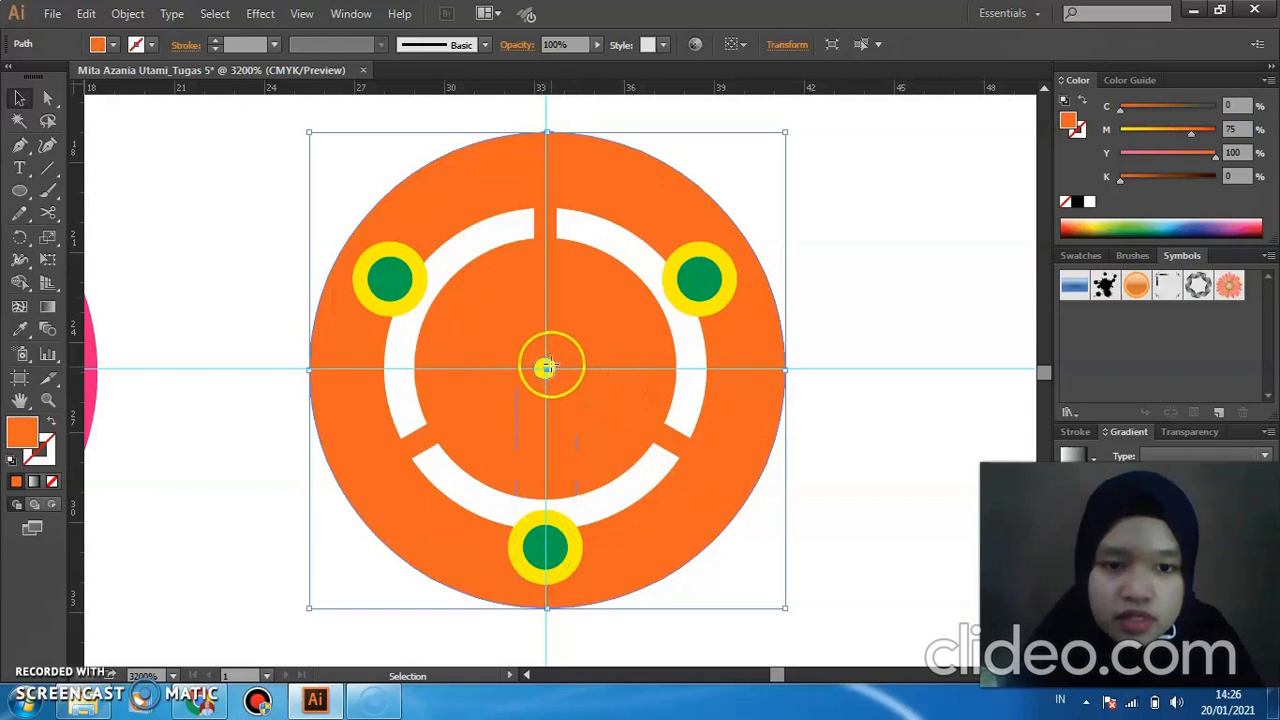
pyautogui.click(548, 368)
pyautogui.keyDown('shift'); pyautogui.click(550, 368); pyautogui.keyUp('shift')
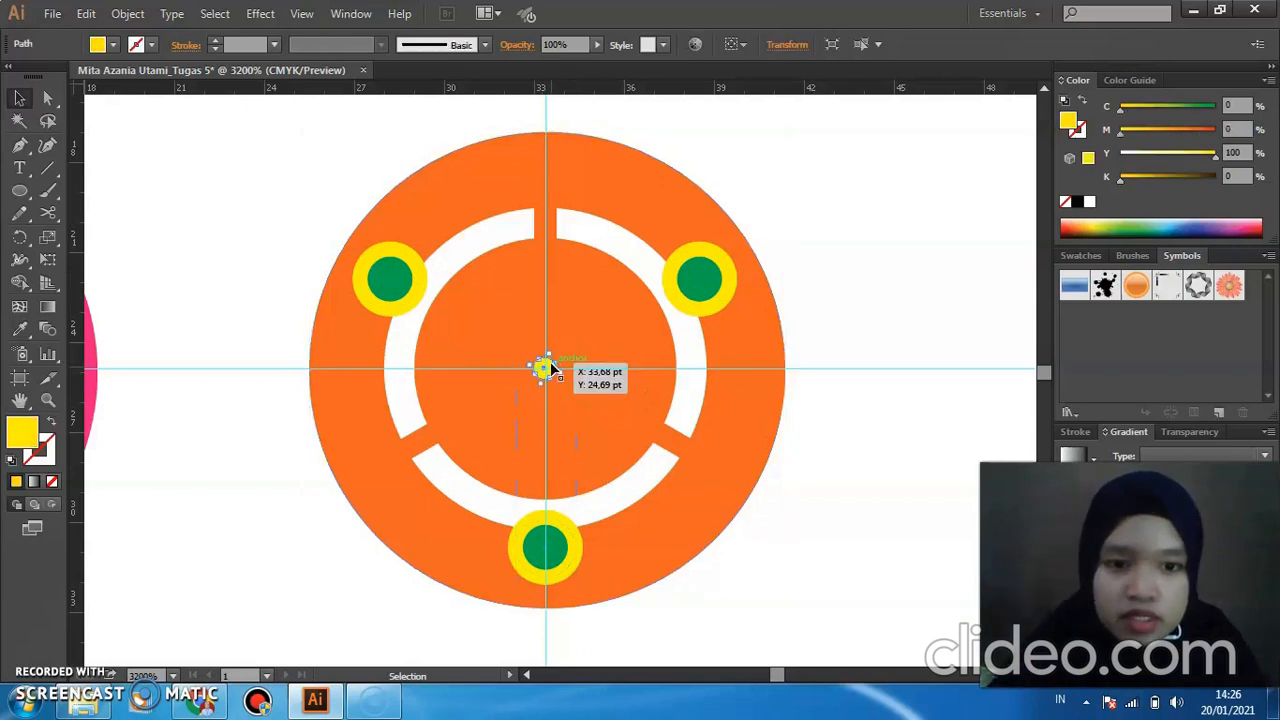
# Expand the fill and stroke of the upper-right green circle.
pyautogui.click(723, 312)
pyautogui.moveTo(721, 310); pyautogui.dragTo(716, 315)
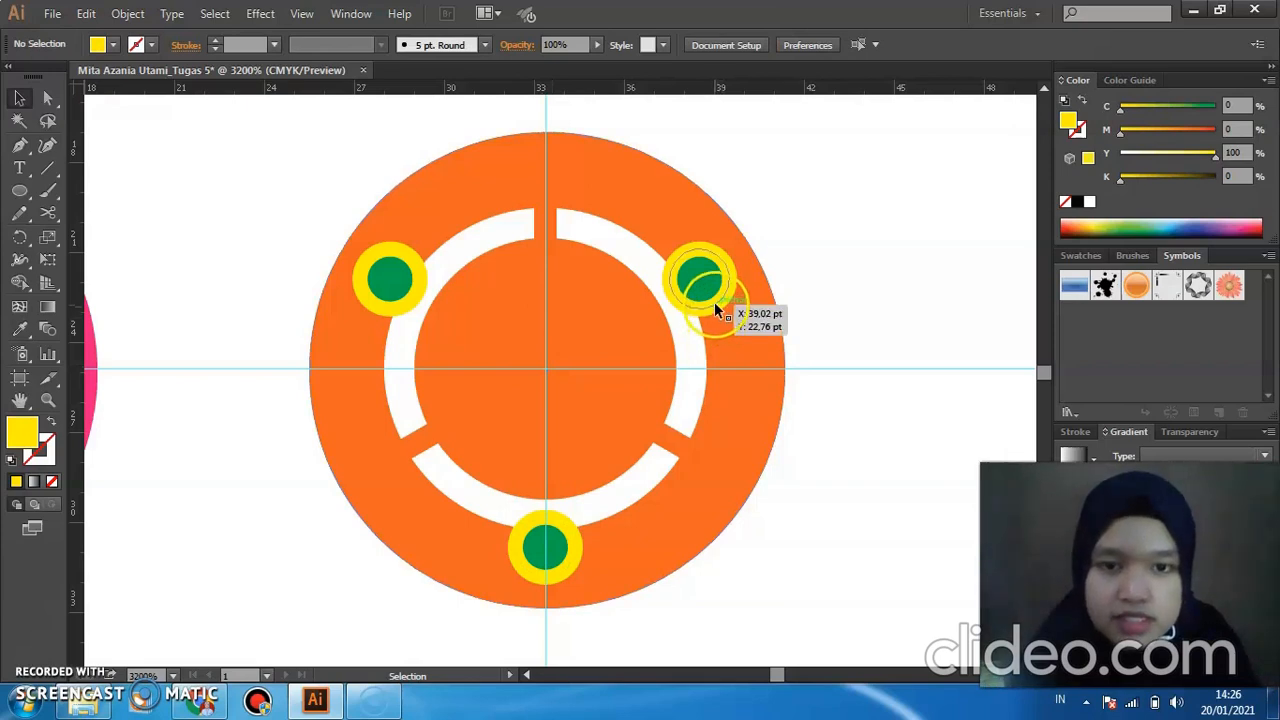
pyautogui.rightClick(714, 303)
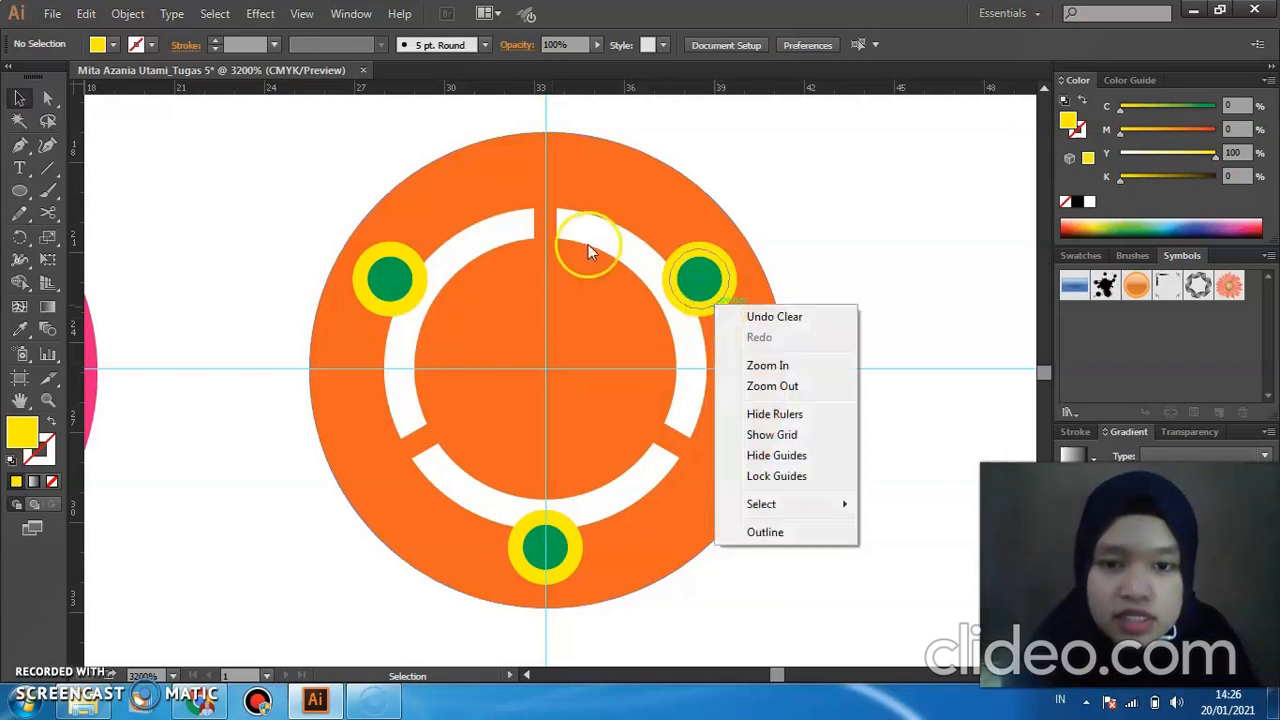
pyautogui.click(690, 268)
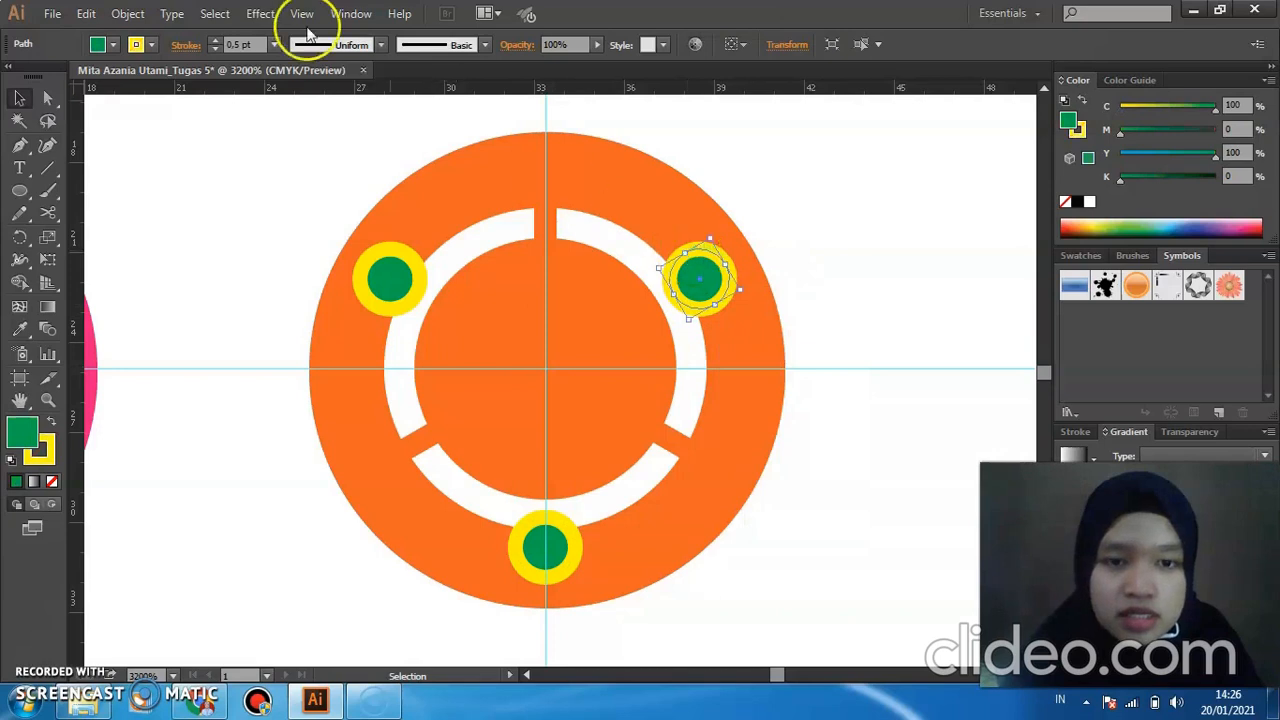
pyautogui.click(138, 16)
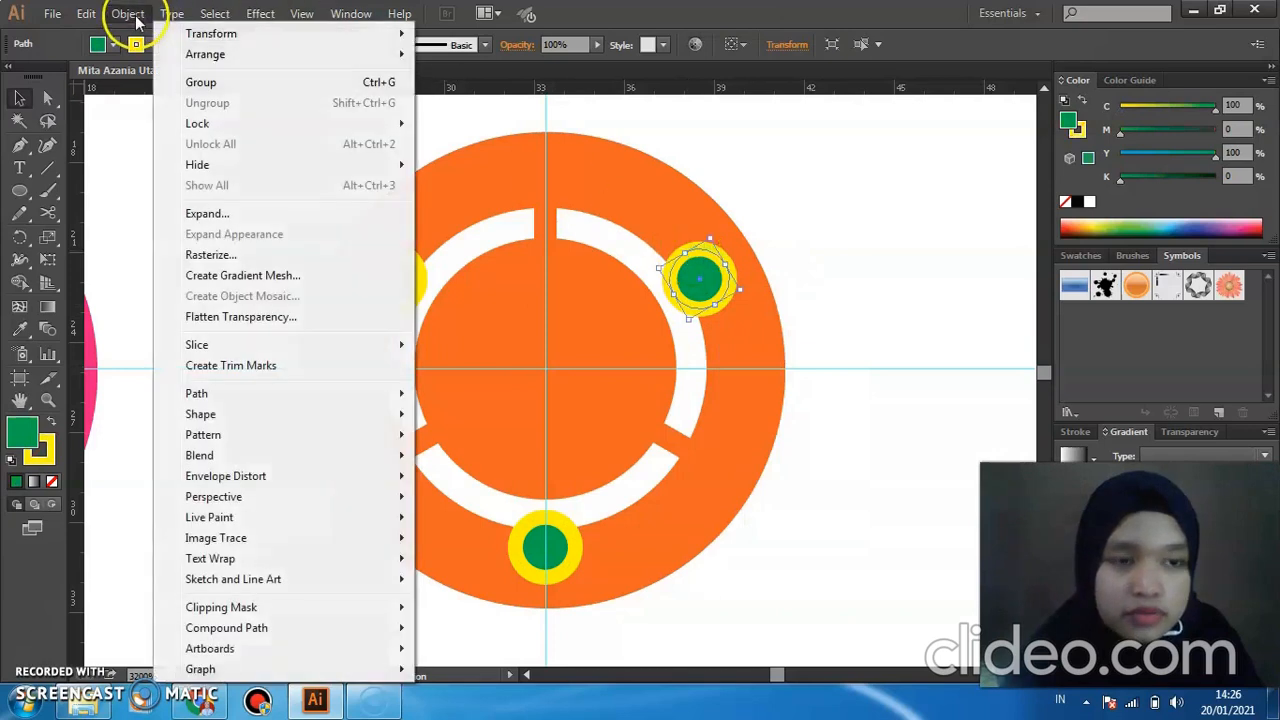
pyautogui.click(226, 218)
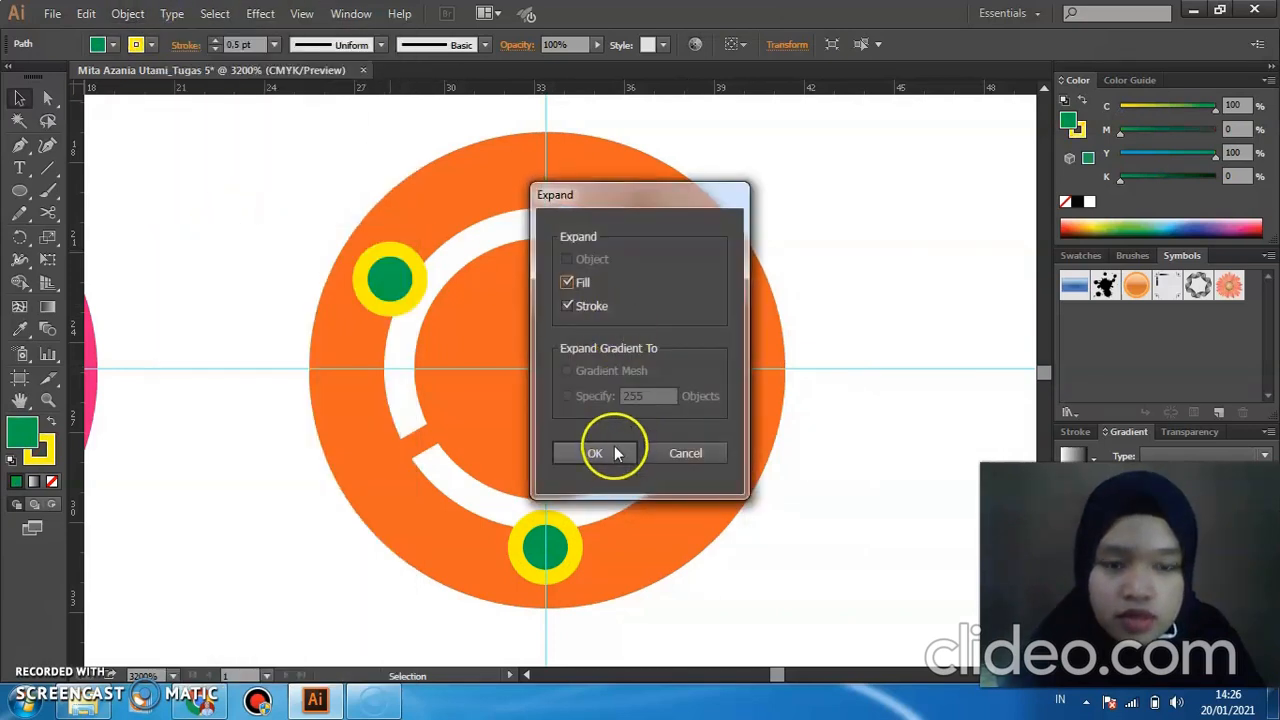
pyautogui.click(606, 447)
# Expand the fill and stroke of the upper-left green circle.
pyautogui.rightClick(420, 276)
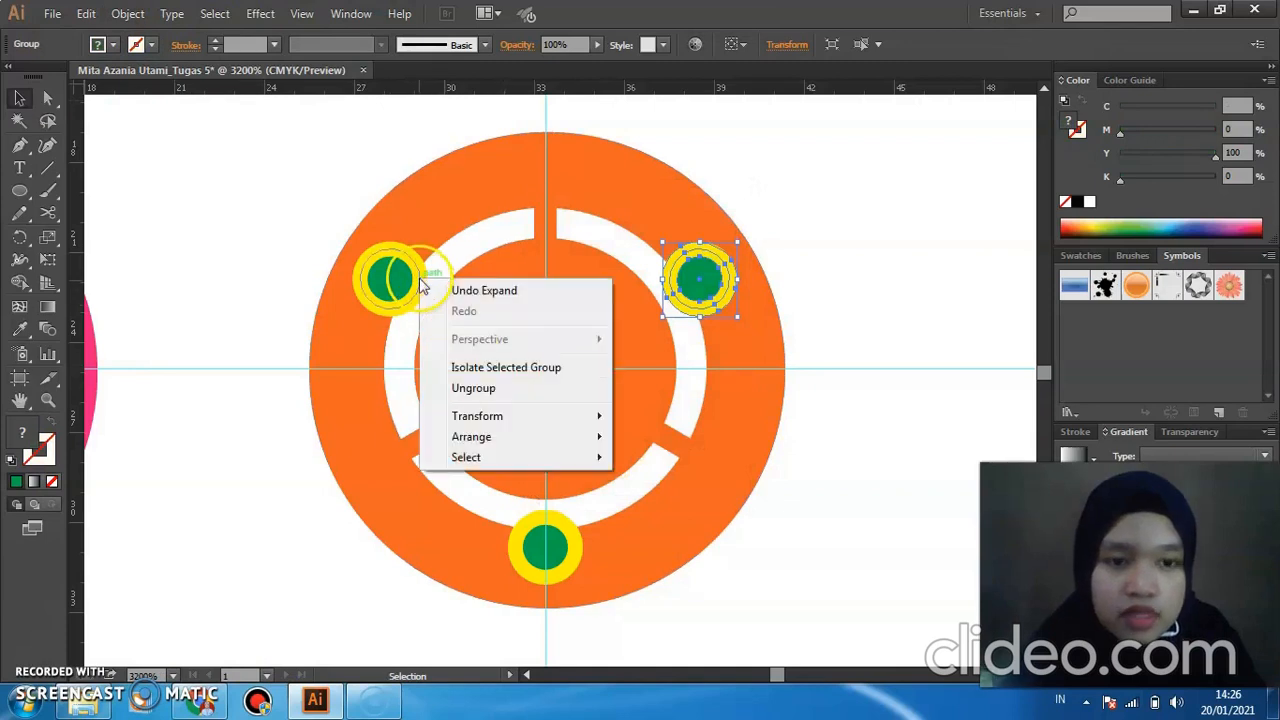
pyautogui.click(394, 250)
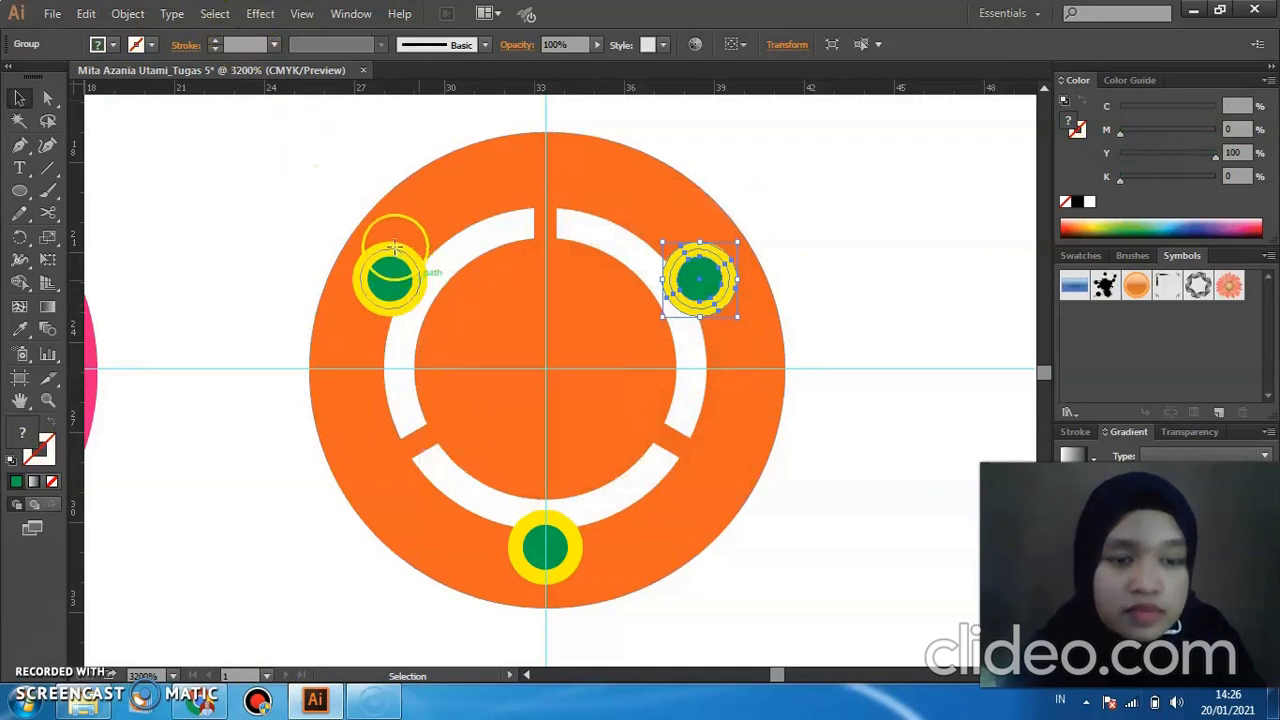
pyautogui.click(394, 243)
pyautogui.click(125, 13)
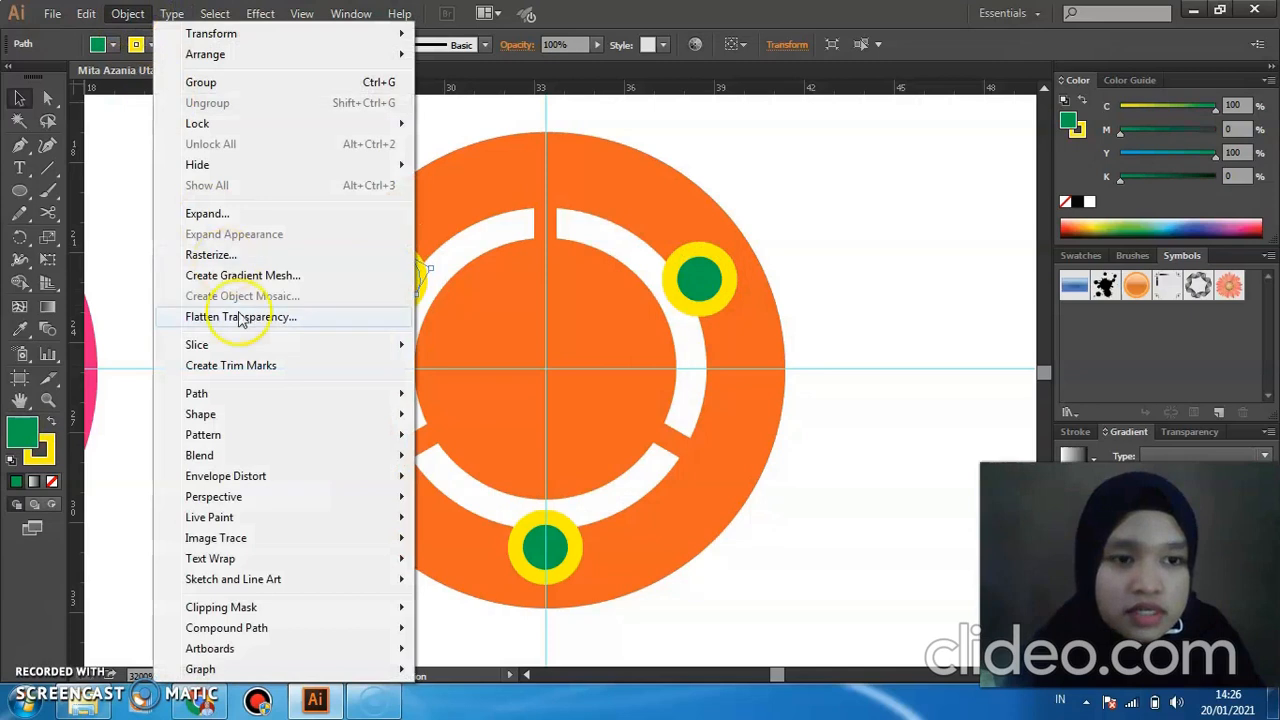
pyautogui.click(207, 213)
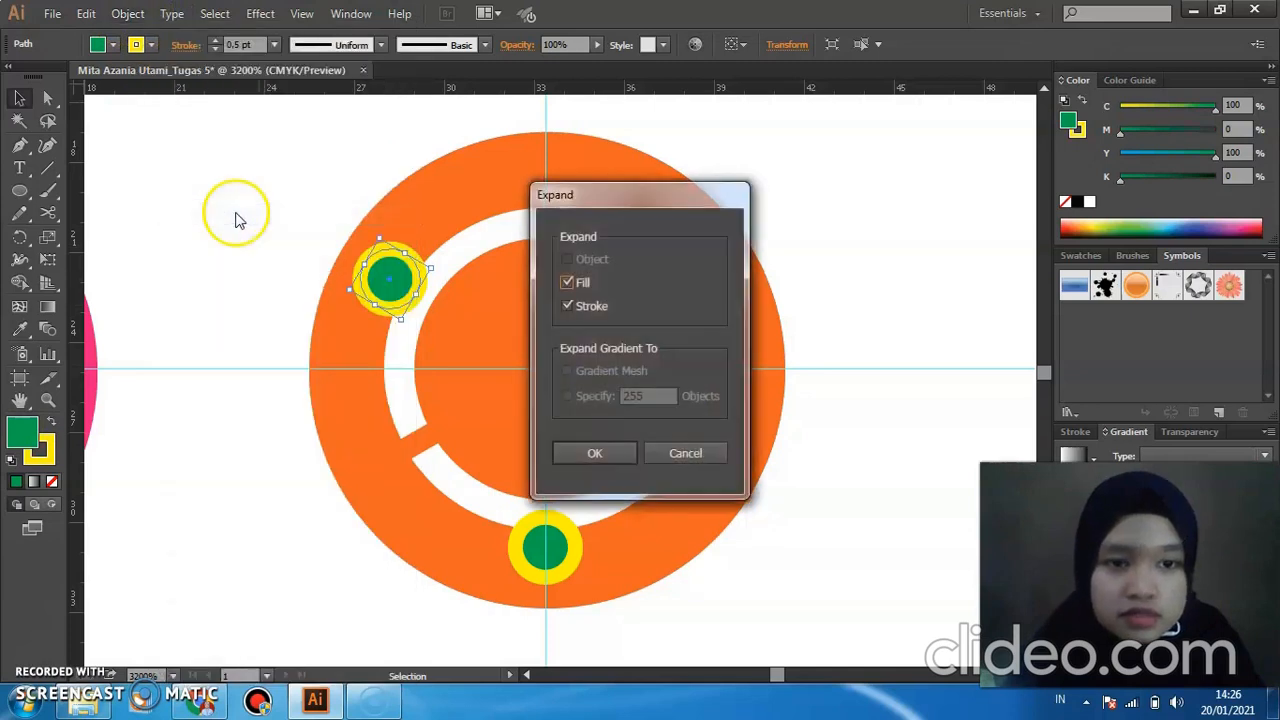
pyautogui.click(595, 453)
# Expand the fill and stroke of the bottom green circle and clear the selection.
pyautogui.moveTo(548, 548)
pyautogui.mouseDown()
pyautogui.moveTo(591, 543)
pyautogui.moveTo(546, 548)
pyautogui.mouseUp()
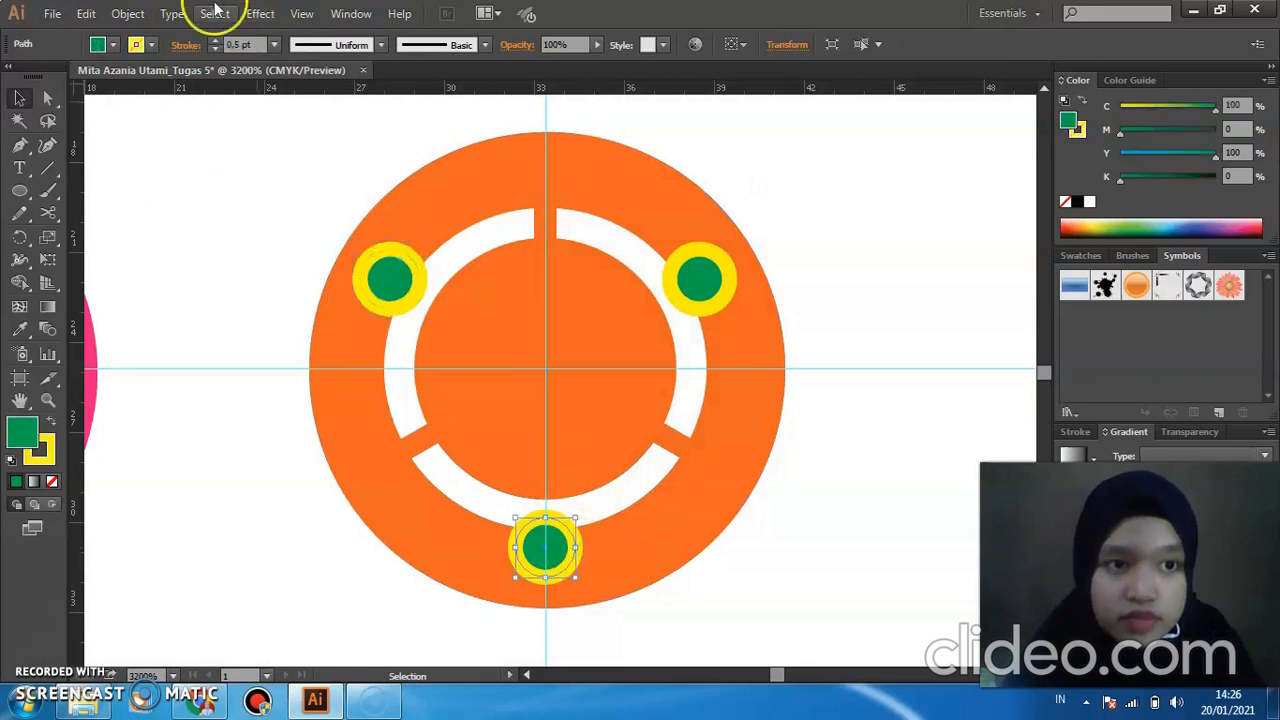
pyautogui.click(128, 13)
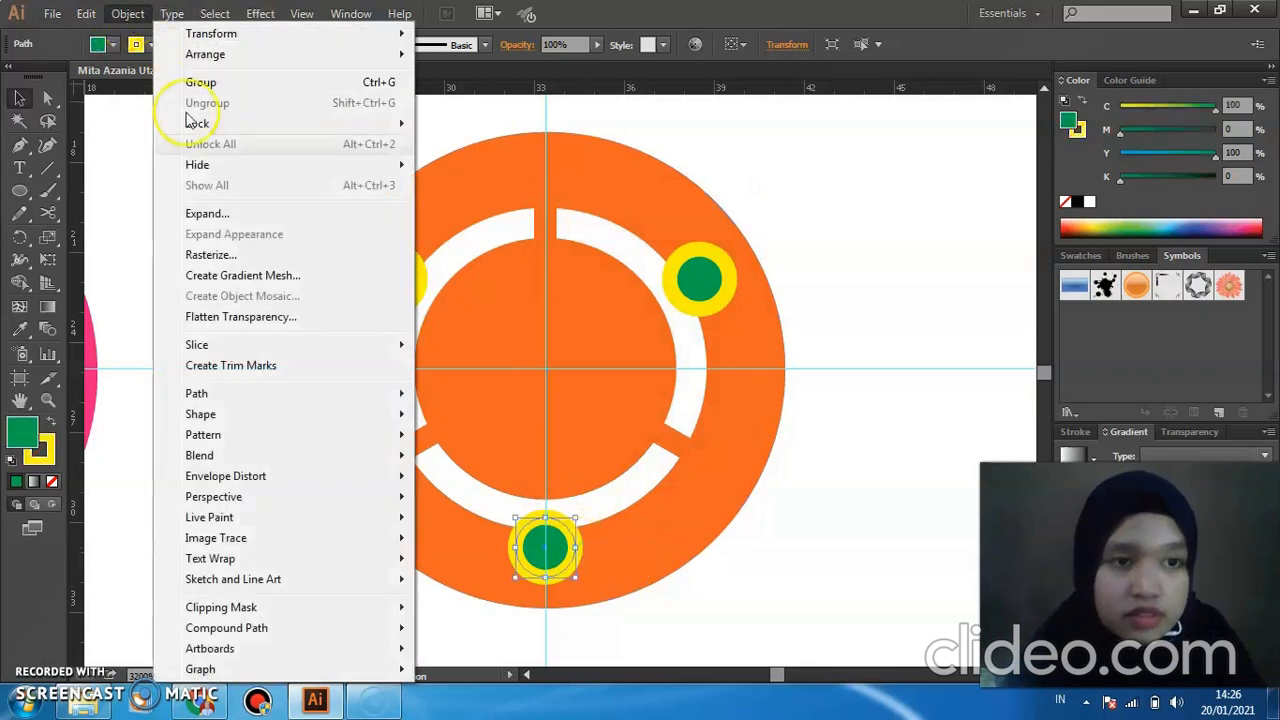
pyautogui.click(207, 213)
pyautogui.click(587, 449)
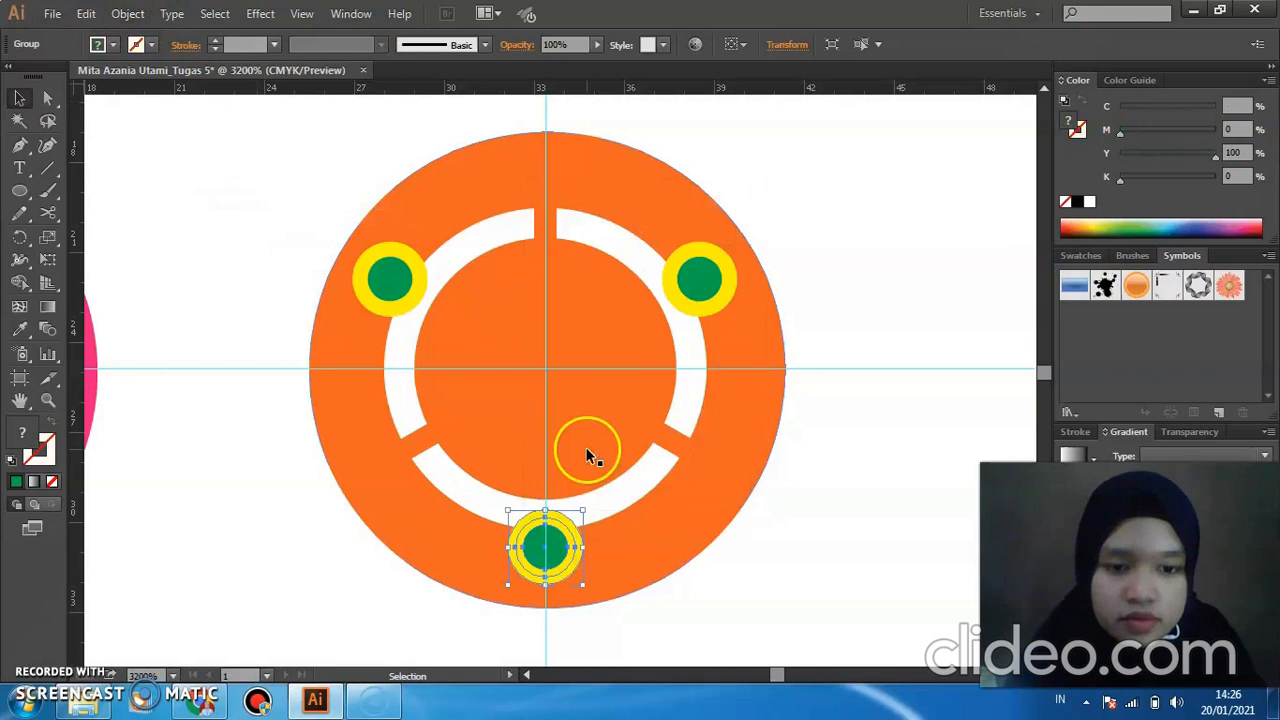
pyautogui.click(843, 472)
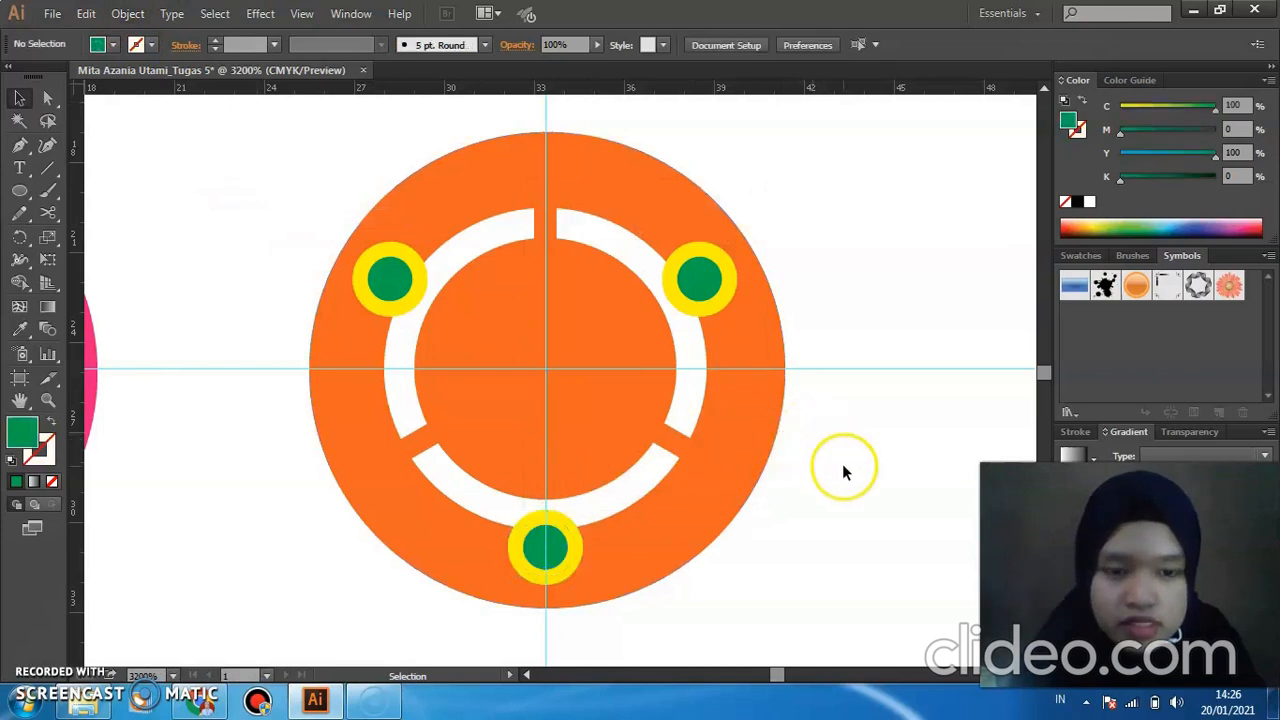
# Ungroup the white ring arcs into separate pieces.
pyautogui.click(688, 403)
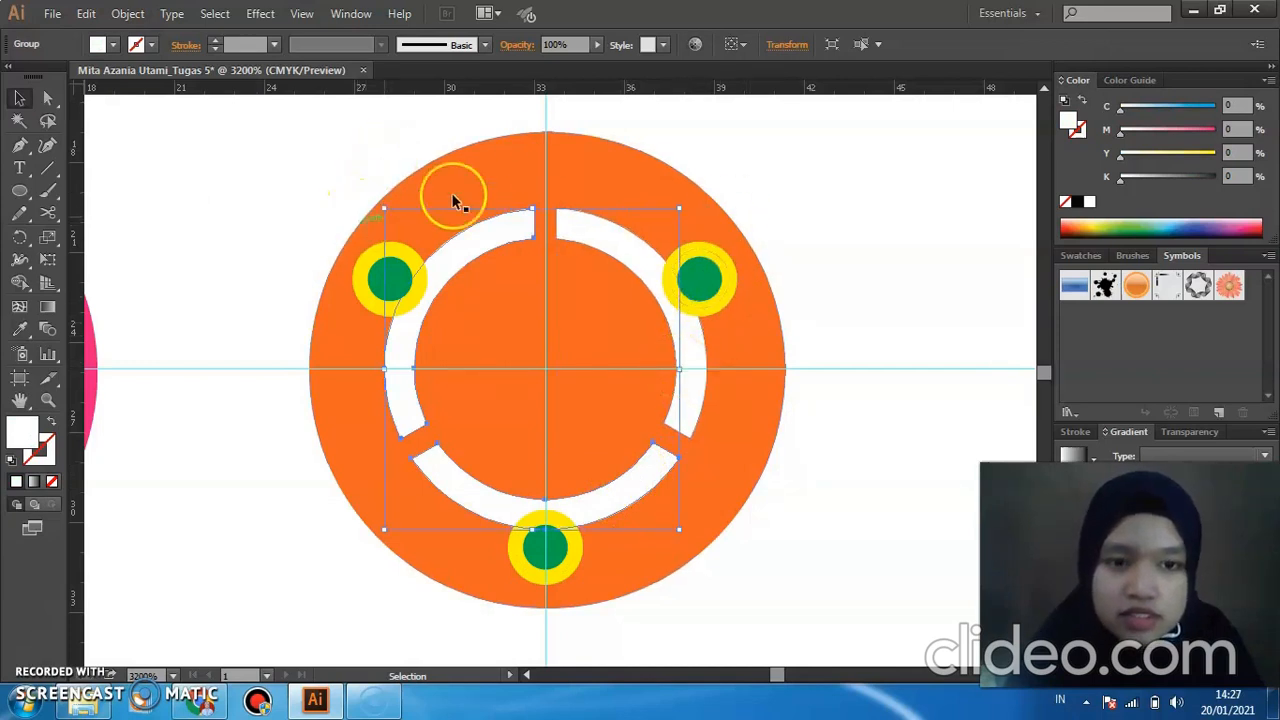
pyautogui.rightClick(679, 410)
pyautogui.click(706, 515)
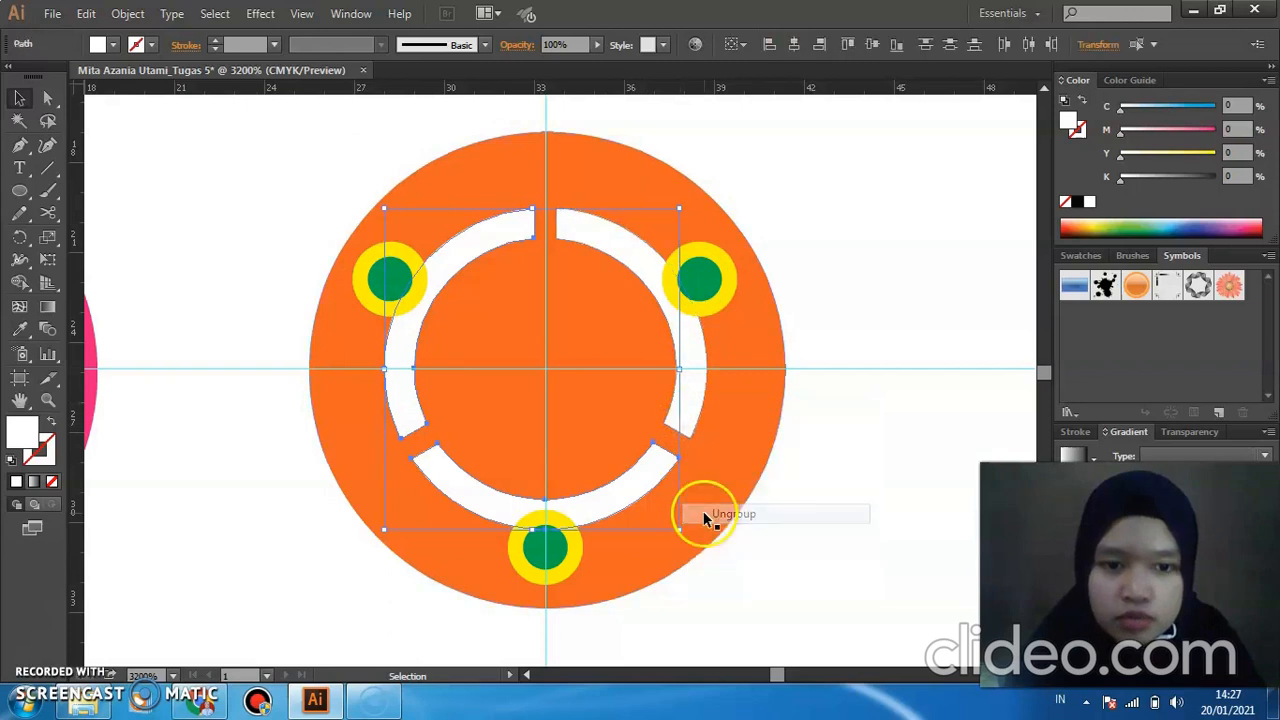
pyautogui.click(719, 570)
# Try to subtract the whole bottom circle group from the bottom white arc with Minus Front, and undo it.
pyautogui.click(590, 522)
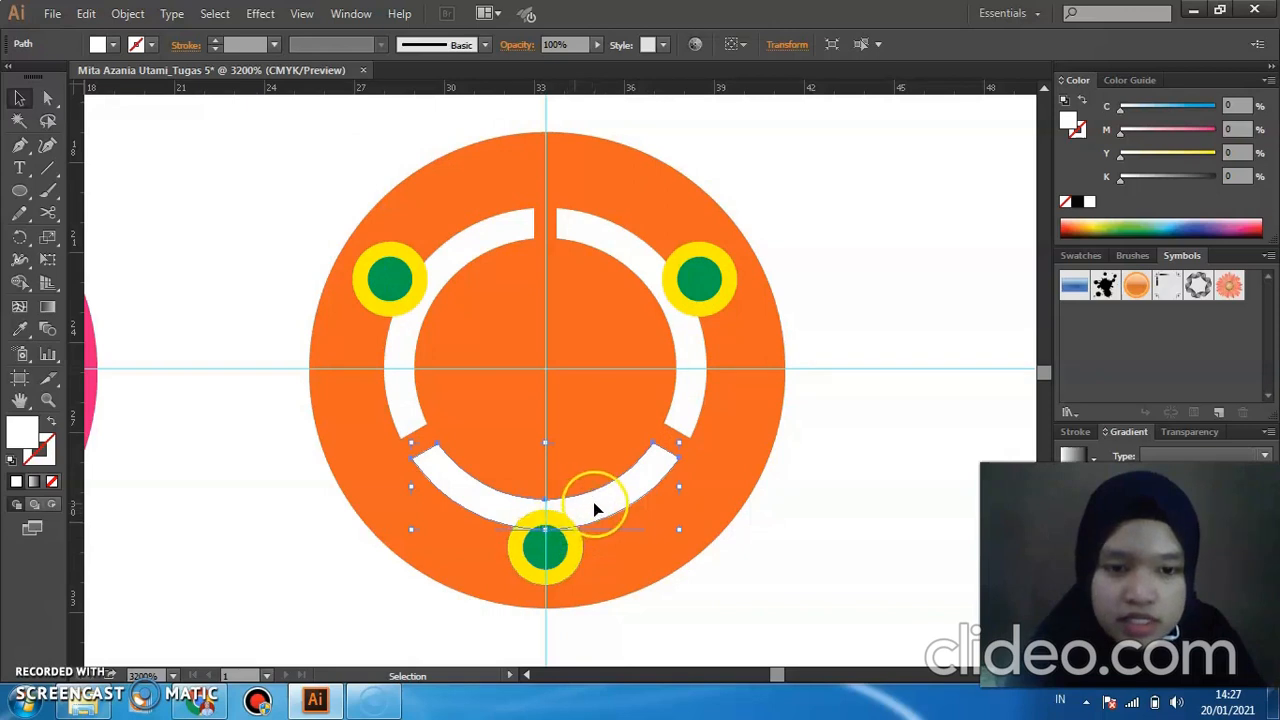
pyautogui.keyDown('shift'); pyautogui.click(550, 522); pyautogui.keyUp('shift')
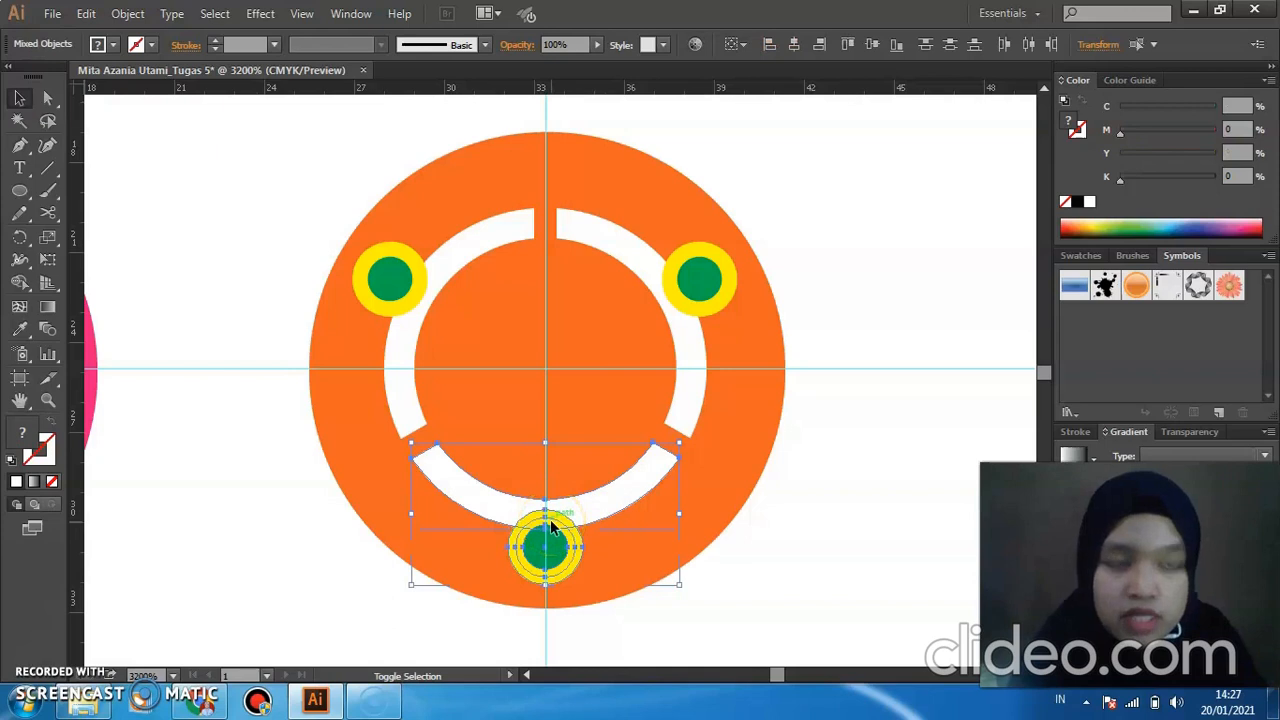
pyautogui.click(351, 13)
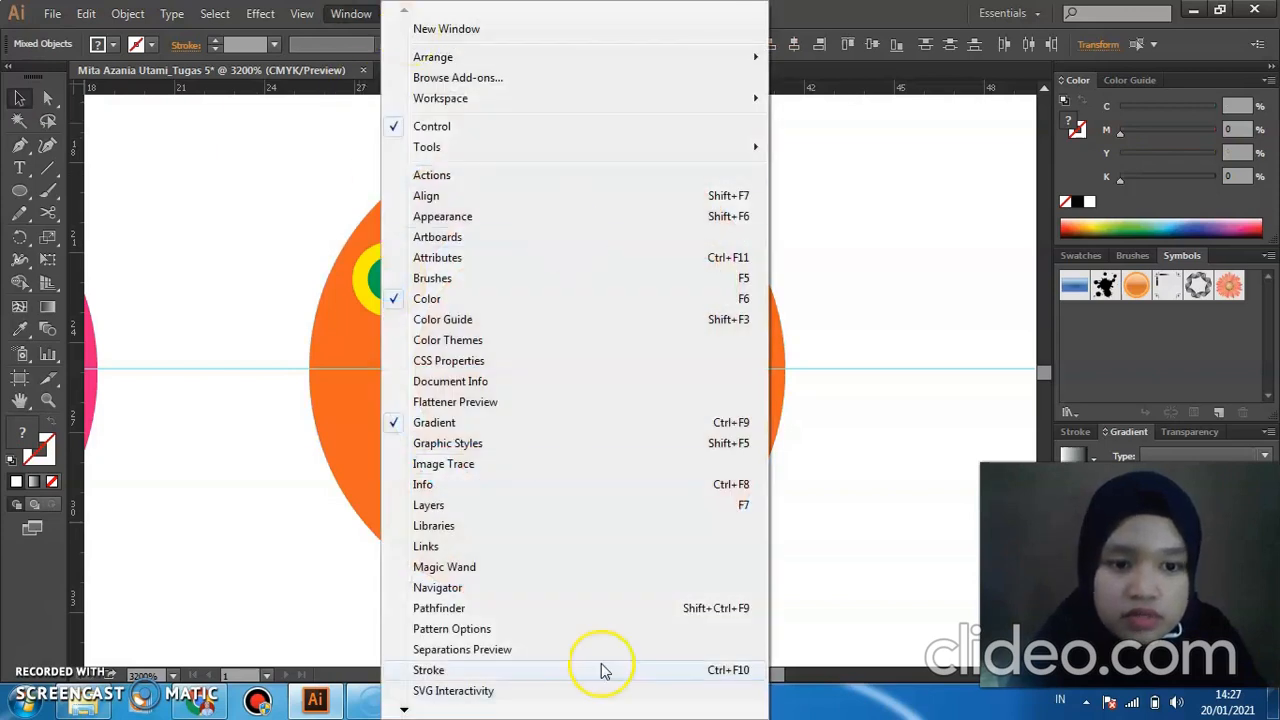
pyautogui.click(590, 608)
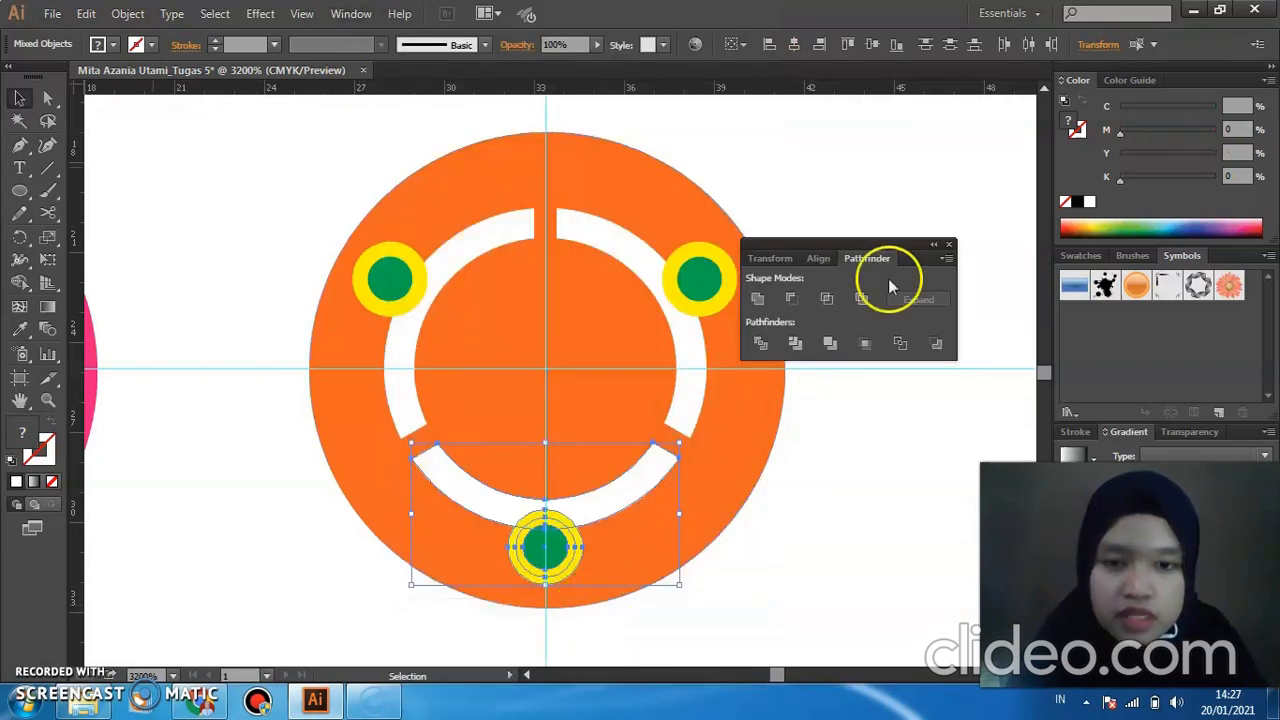
pyautogui.click(795, 300)
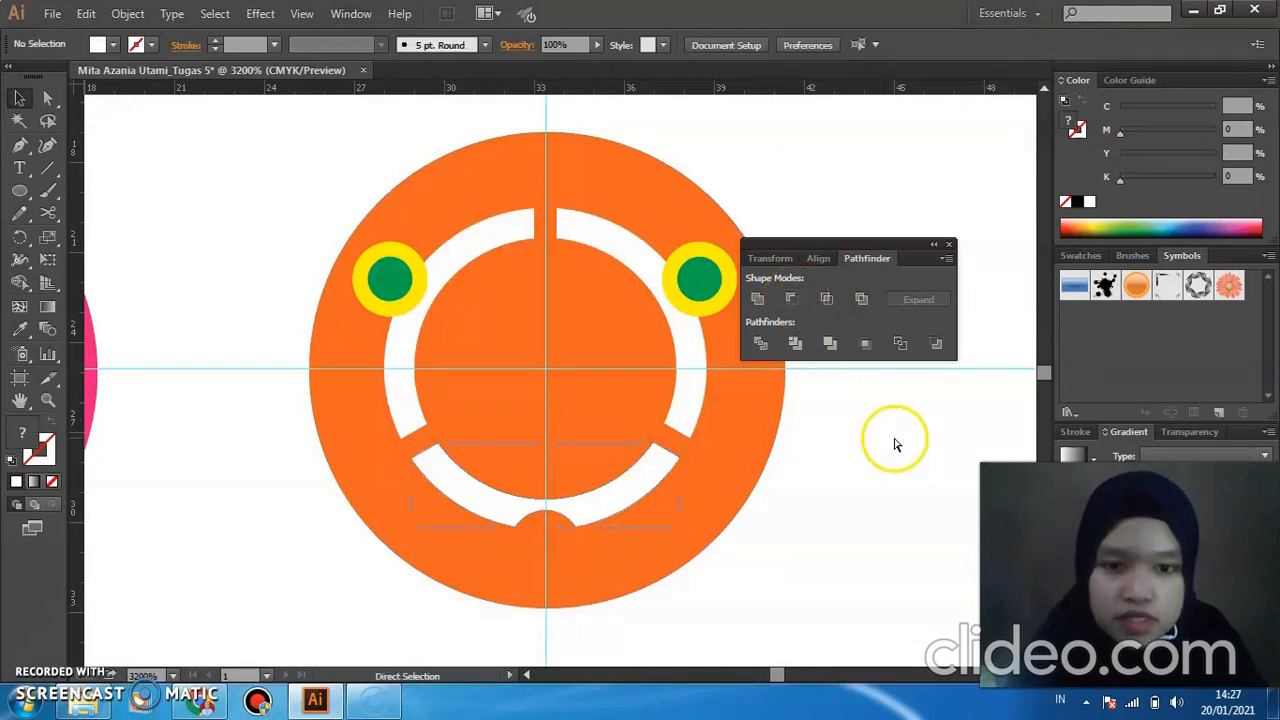
pyautogui.hotkey('ctrl', 'z')
pyautogui.click(949, 245)
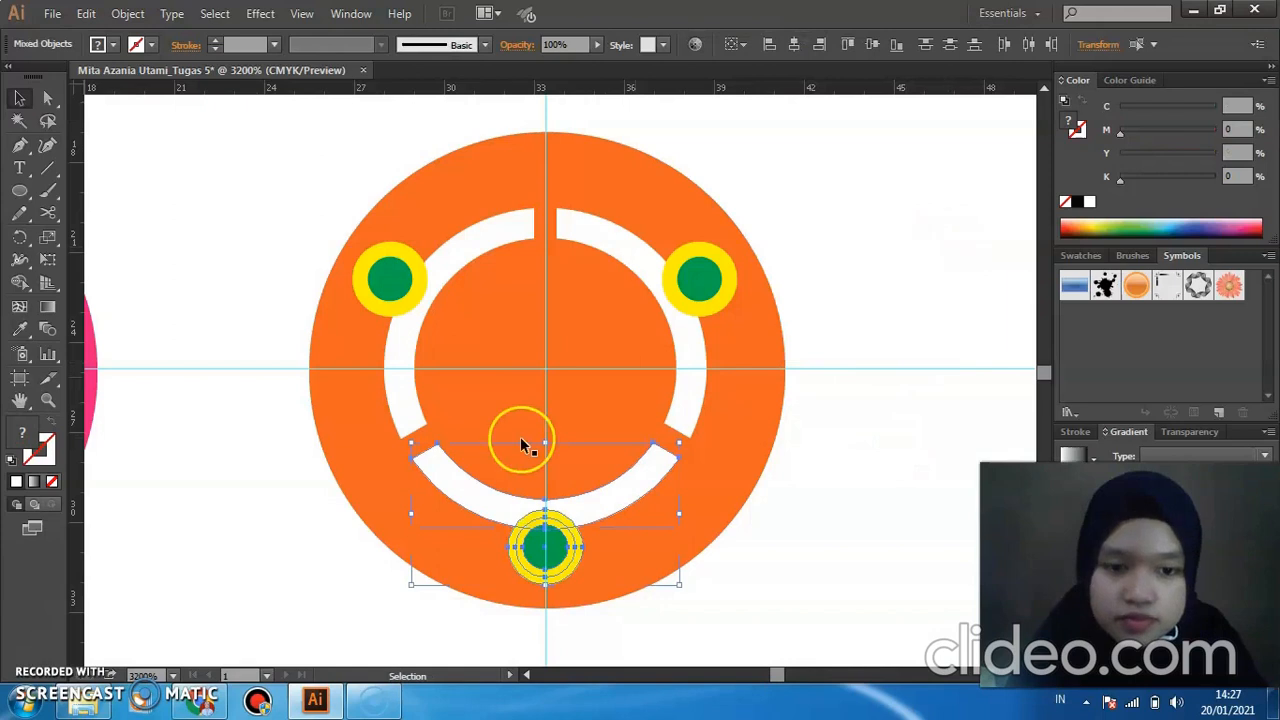
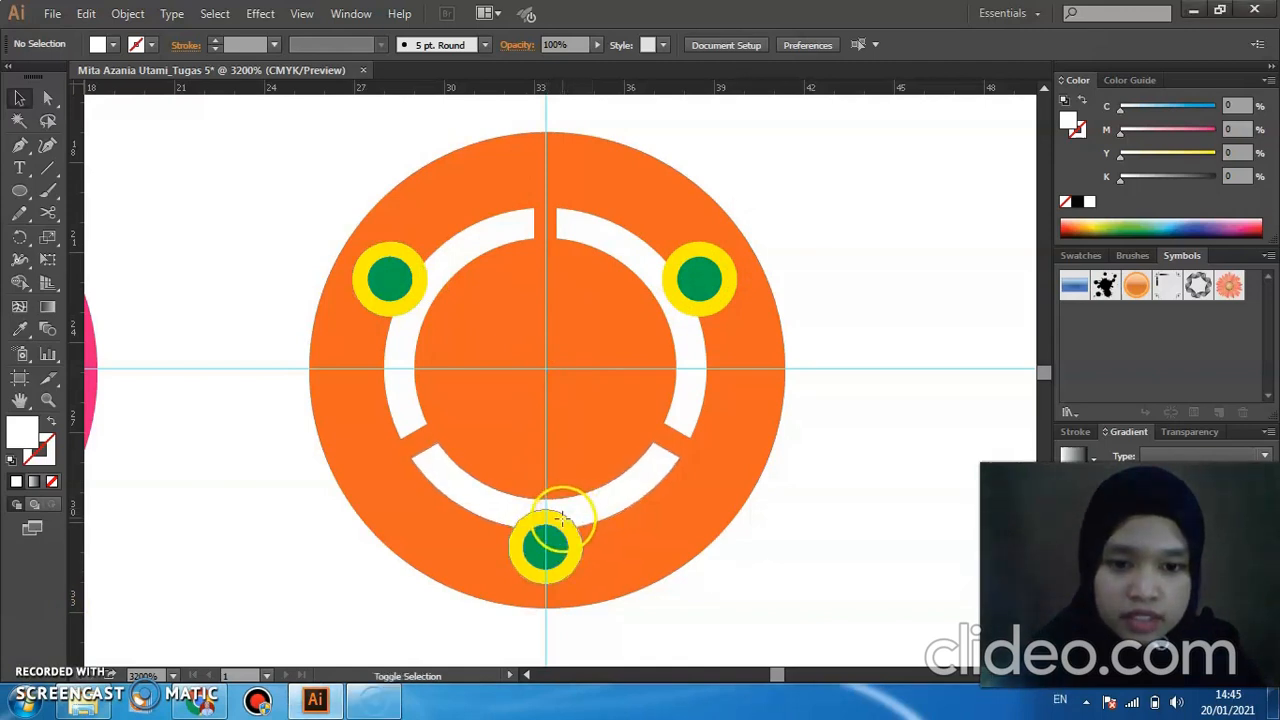
# Subtract only the bottom circle's yellow outline from the bottom white arc using the Minus Front shape mode.
pyautogui.keyDown('shift'); pyautogui.click(560, 515); pyautogui.keyUp('shift')
pyautogui.keyDown('shift'); pyautogui.click(587, 501); pyautogui.keyUp('shift')
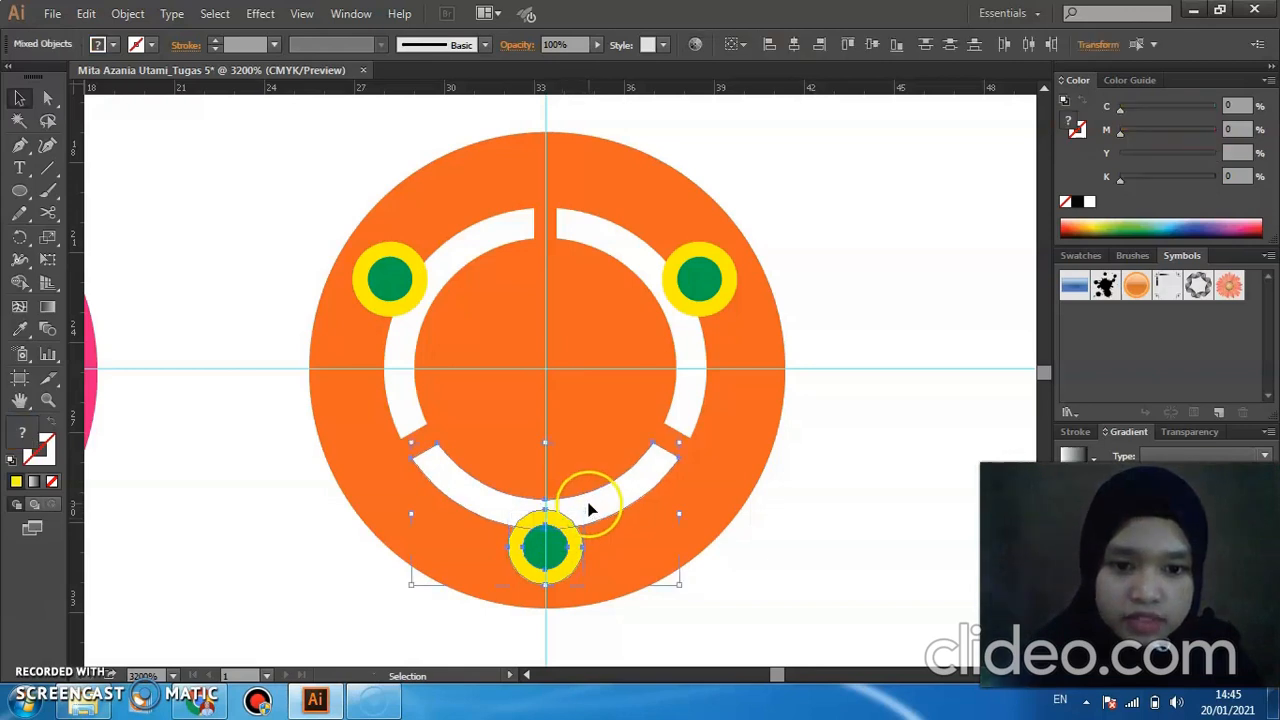
pyautogui.click(350, 14)
pyautogui.click(477, 606)
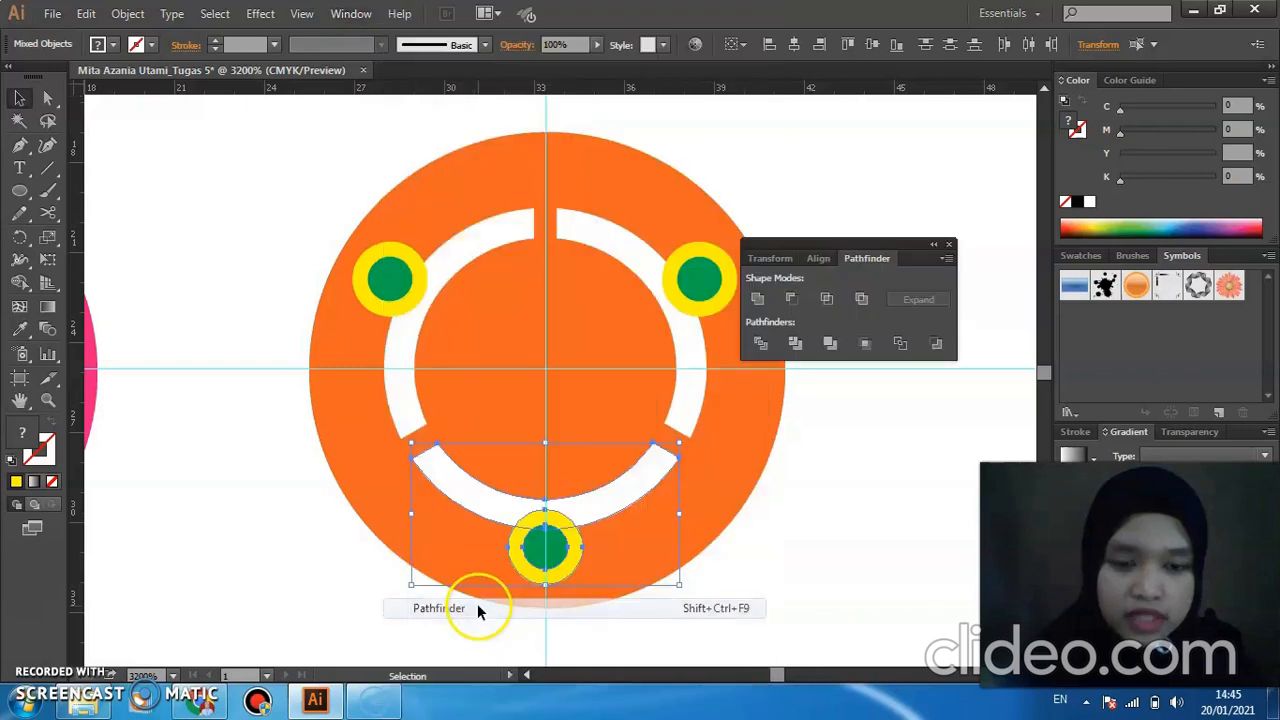
pyautogui.click(795, 300)
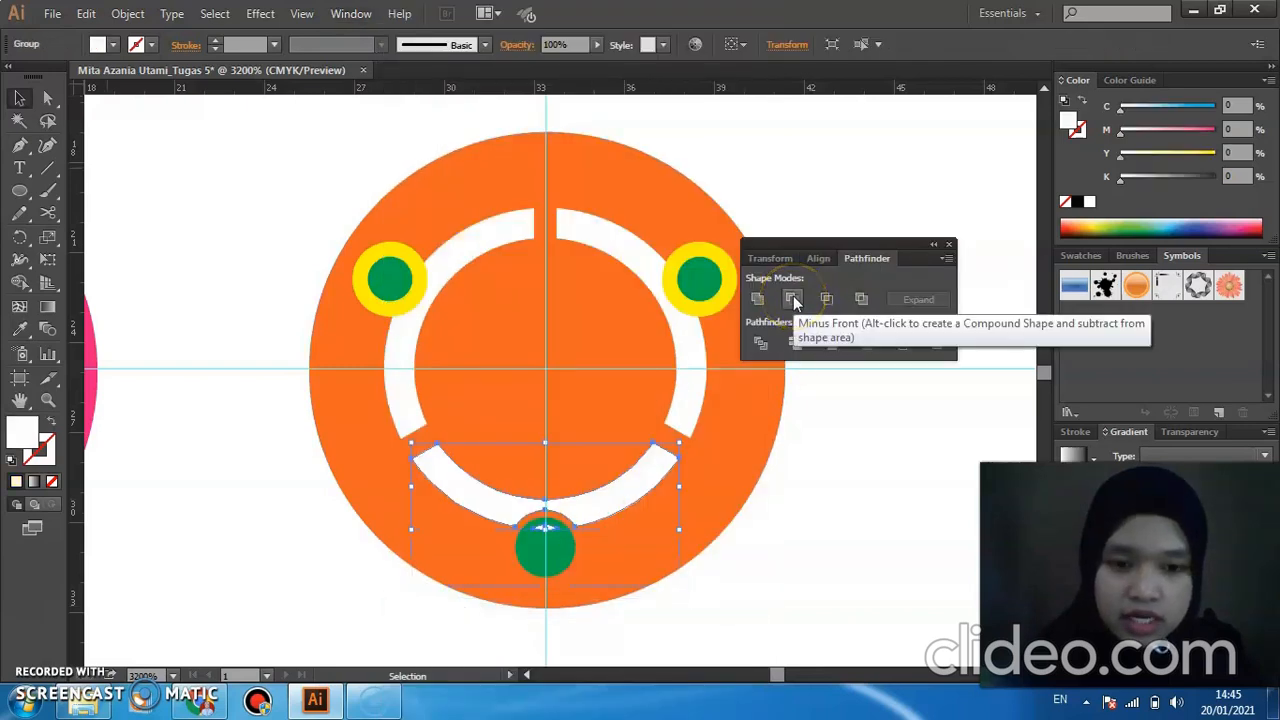
# Notch the upper-right white arc by subtracting the yellow outline of its green circle with Minus Front.
pyautogui.click(677, 344)
pyautogui.keyDown('shift'); pyautogui.click(706, 293); pyautogui.keyUp('shift')
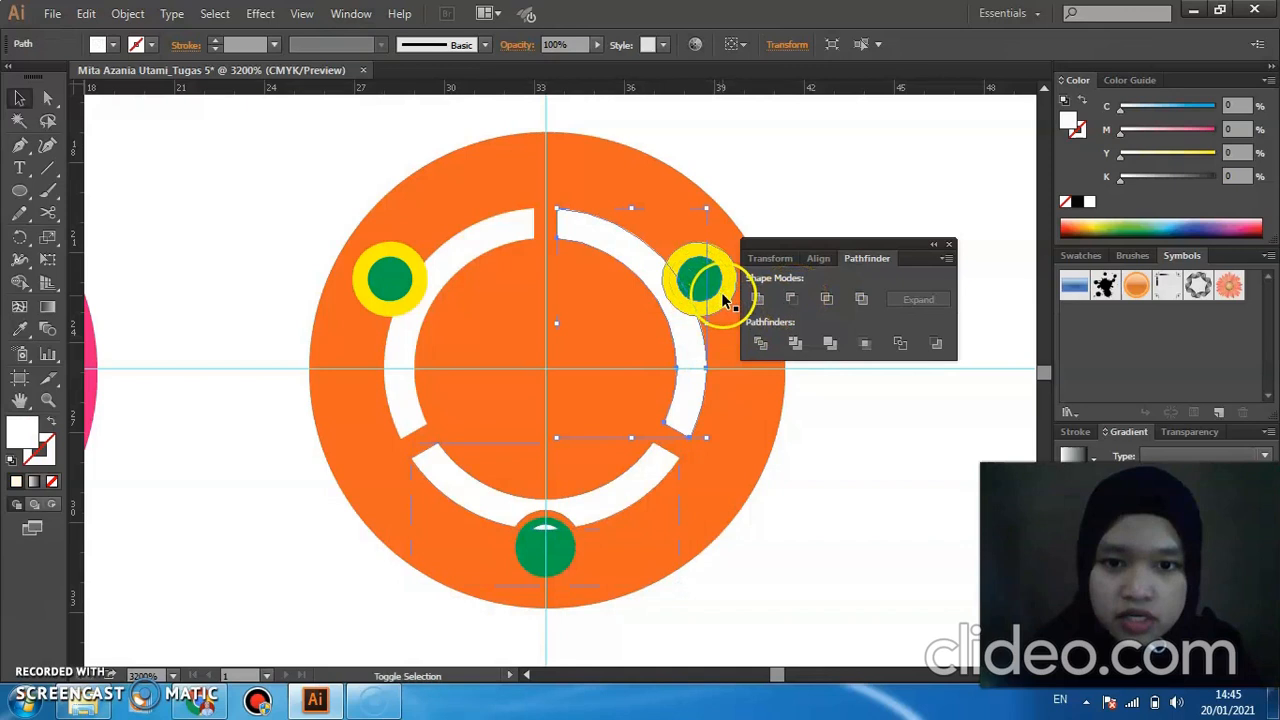
pyautogui.click(797, 303)
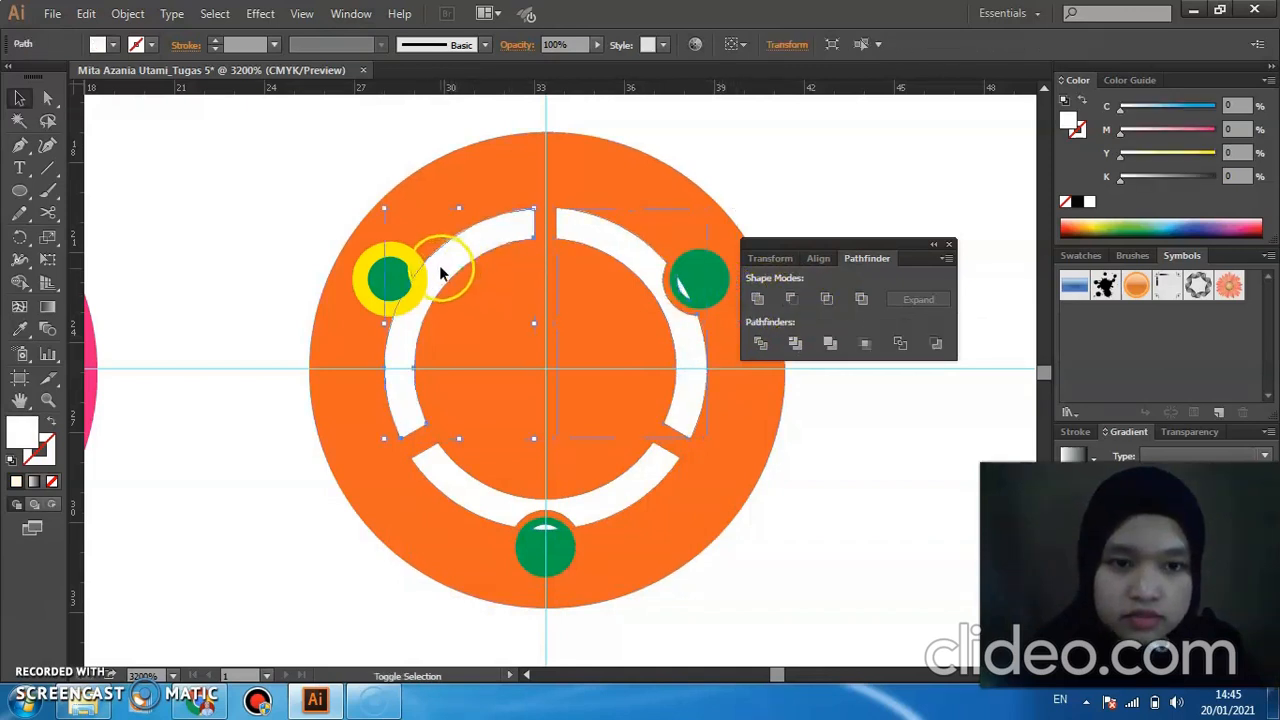
# Notch the upper-left white arc by subtracting its circle's yellow outline with Minus Front, and clear the selection.
pyautogui.click(432, 276)
pyautogui.click(434, 270)
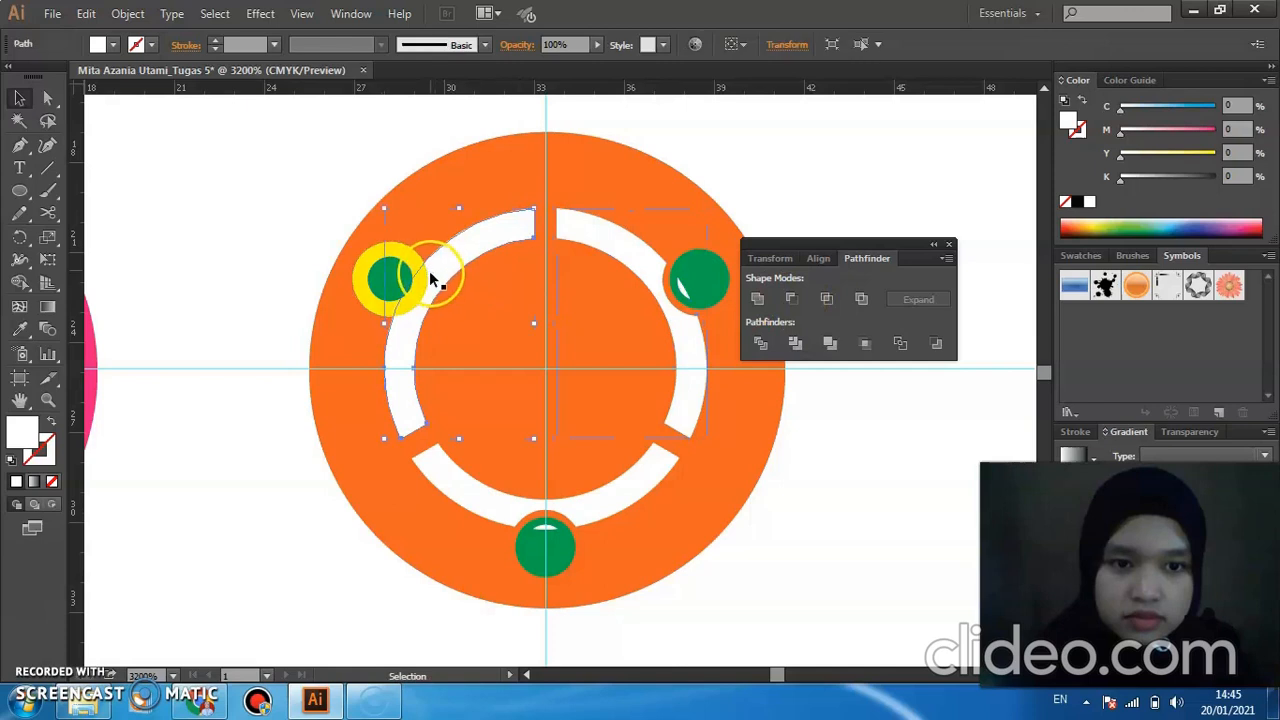
pyautogui.keyDown('shift'); pyautogui.click(422, 279); pyautogui.keyUp('shift')
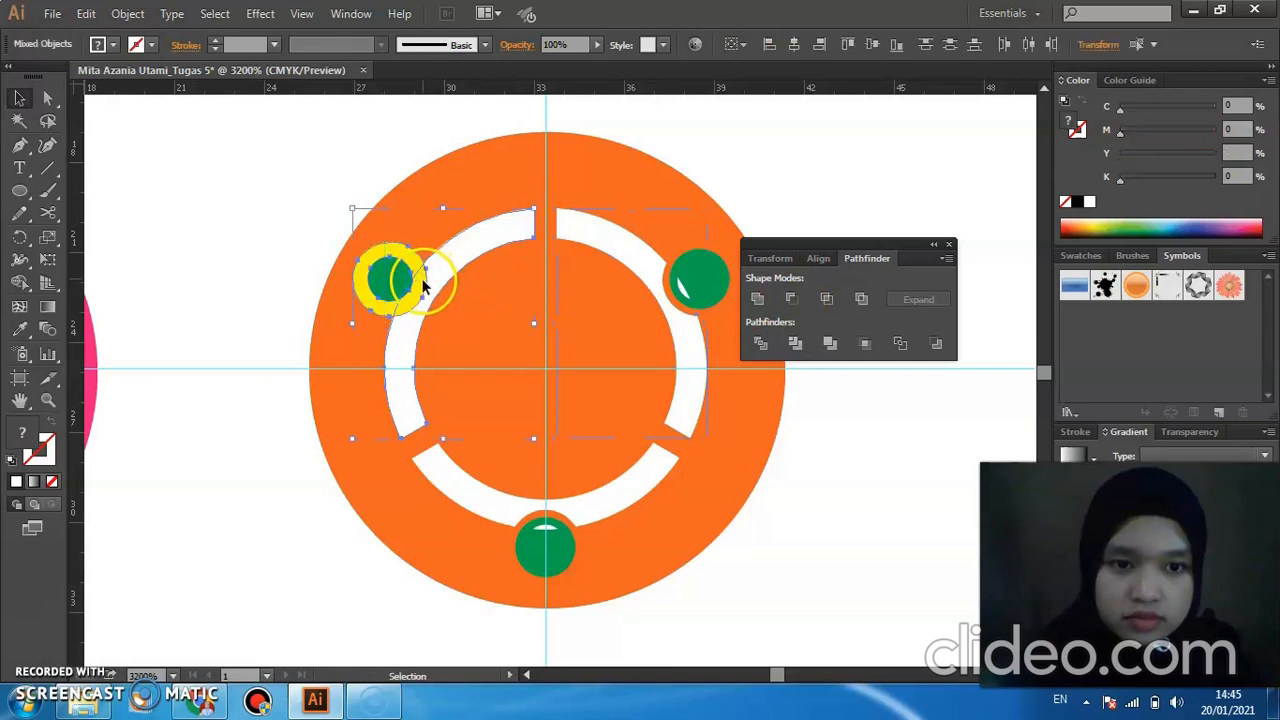
pyautogui.click(799, 296)
pyautogui.click(855, 444)
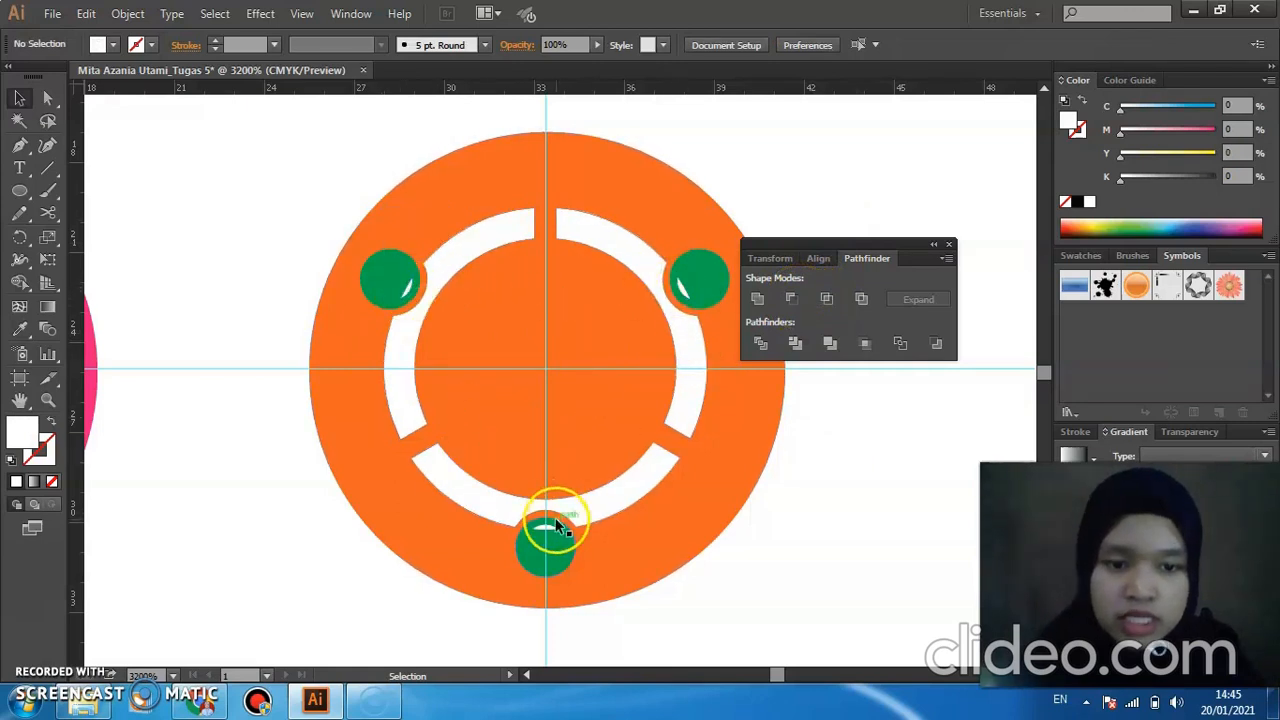
# Ungroup the notched bottom arc and delete the leftover white sliver over the bottom green circle.
pyautogui.click(590, 514)
pyautogui.rightClick(593, 508)
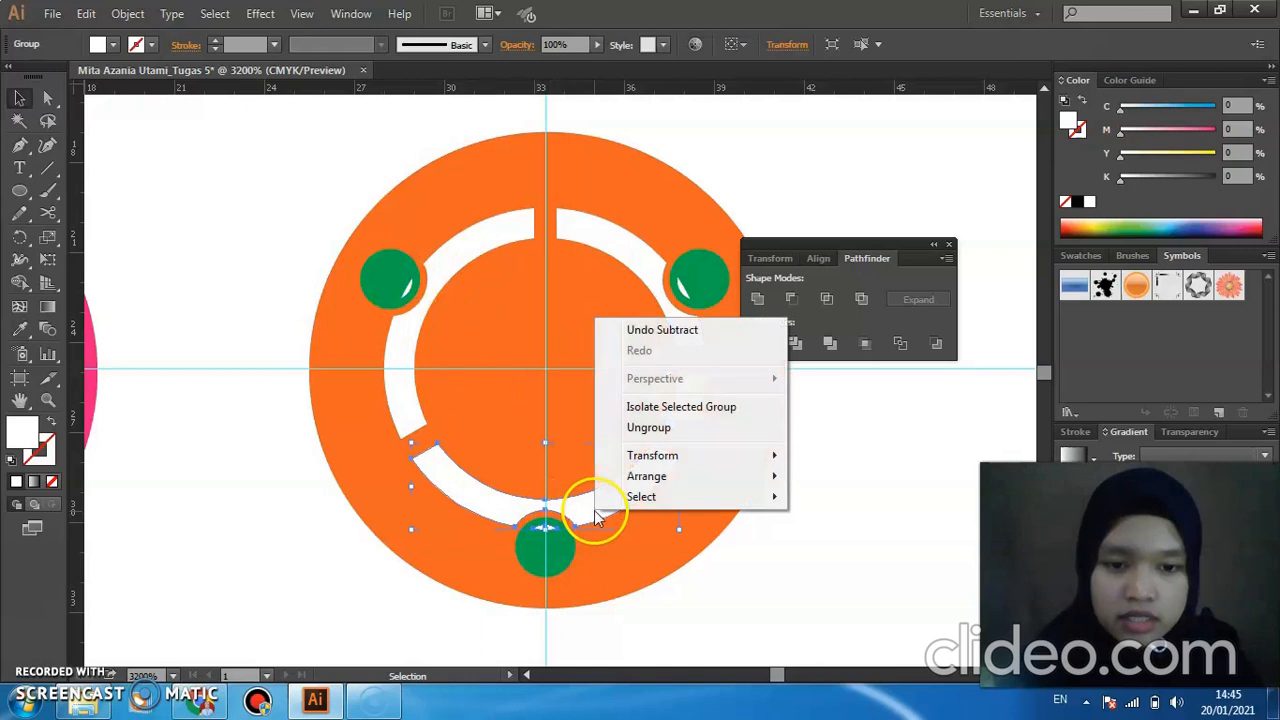
pyautogui.click(630, 428)
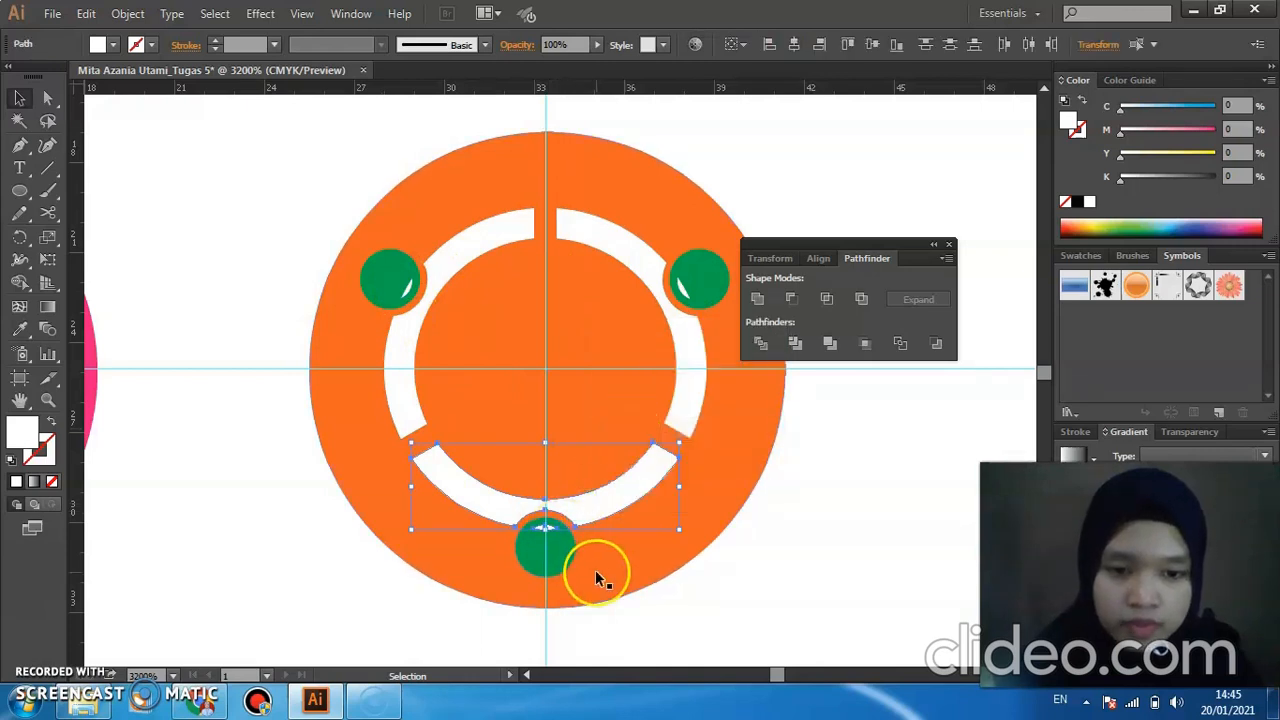
pyautogui.click(592, 568)
pyautogui.click(553, 537)
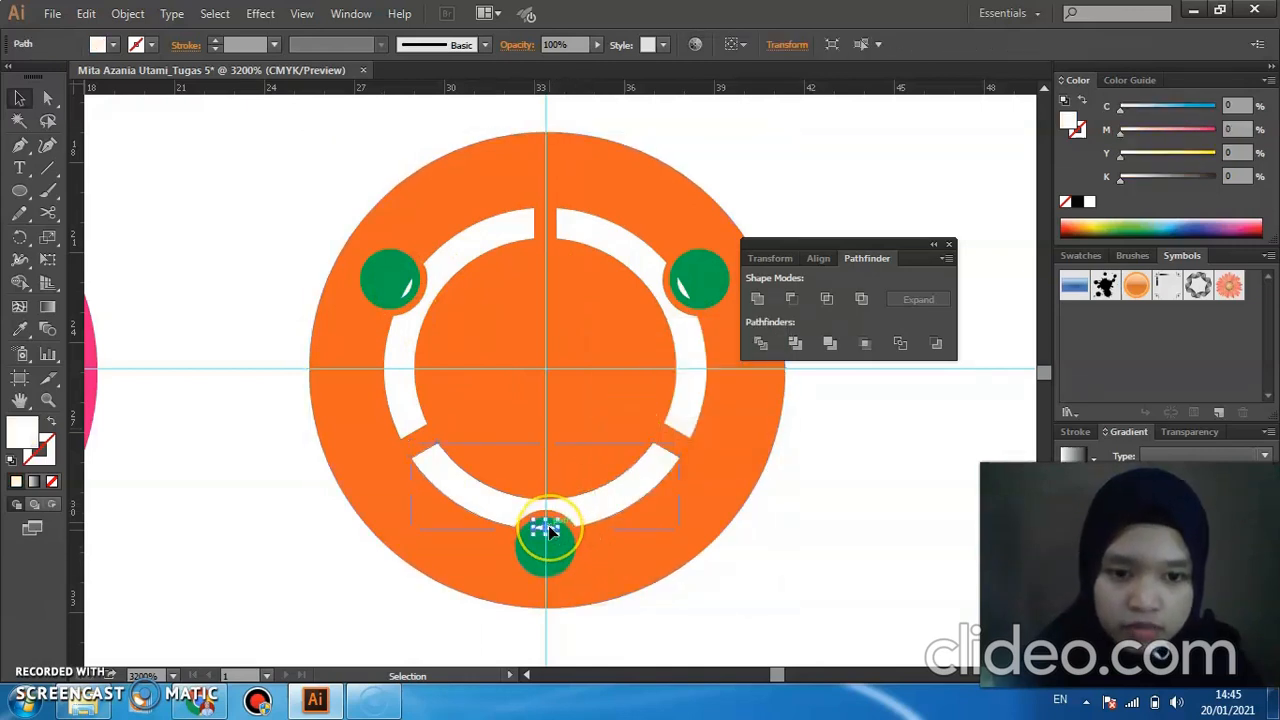
# Ungroup the notched upper-right arc and delete the leftover white sliver over its green circle.
pyautogui.click(697, 330)
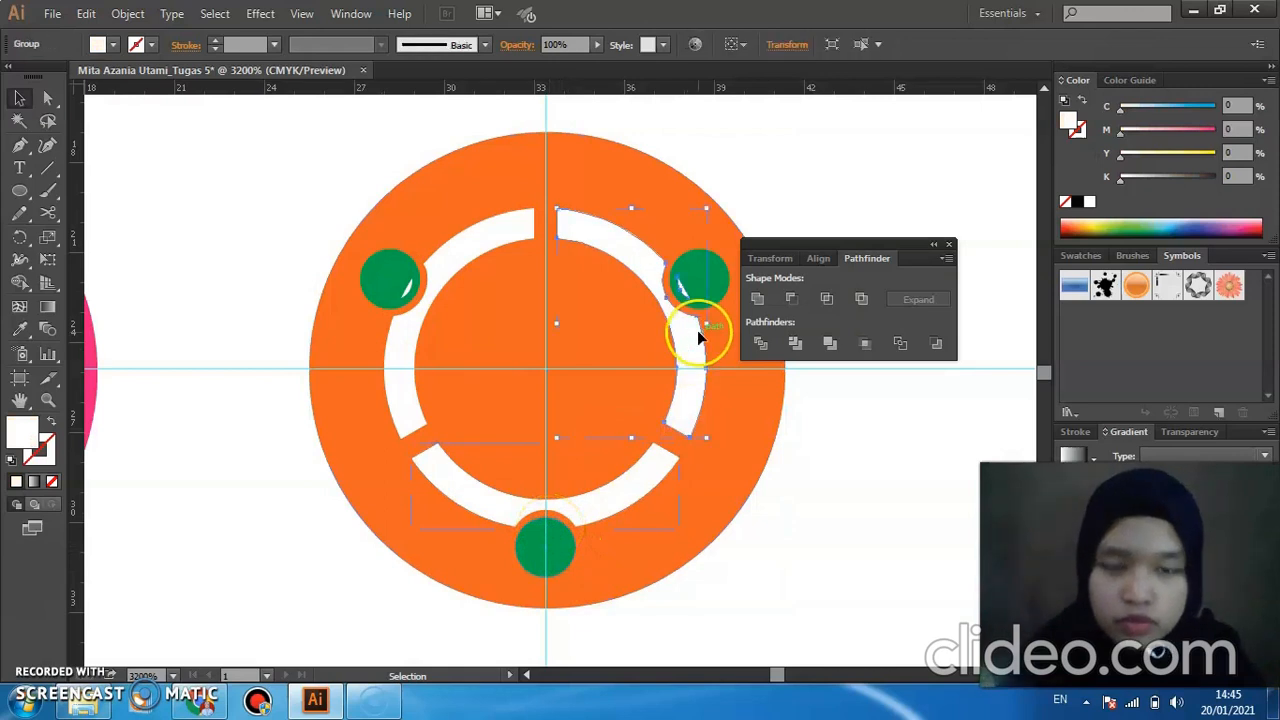
pyautogui.rightClick(697, 330)
pyautogui.click(740, 445)
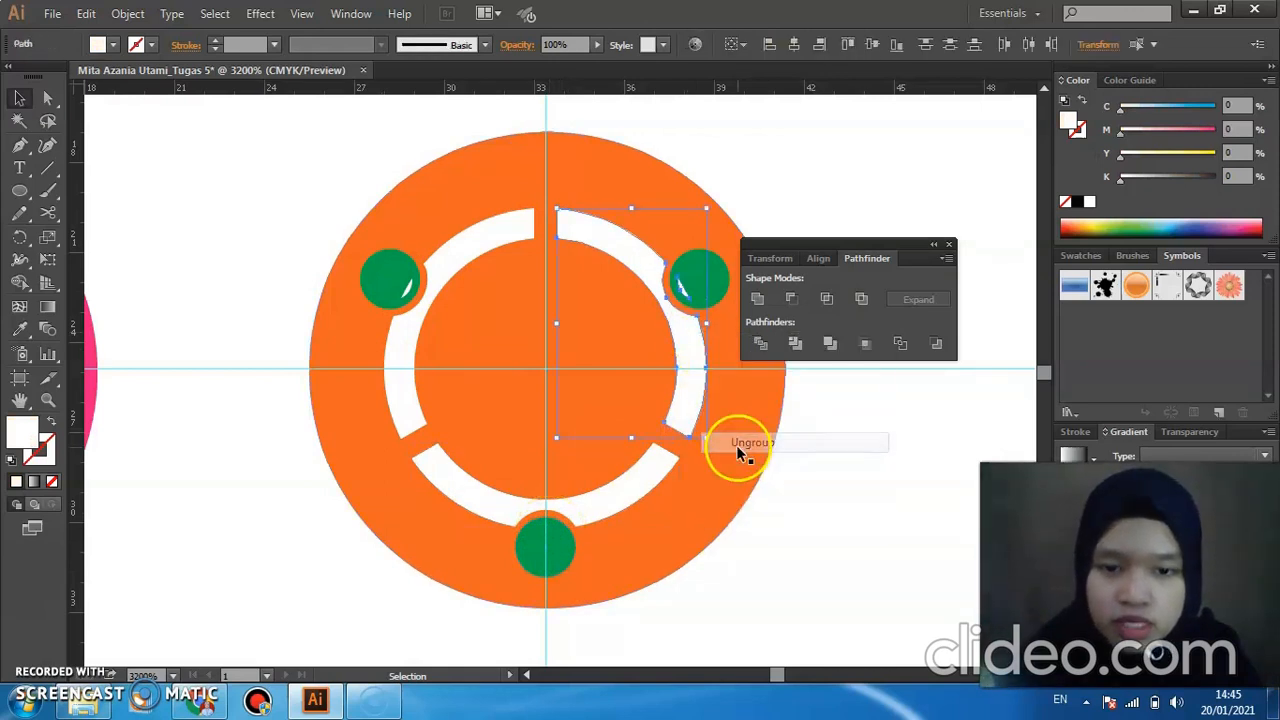
pyautogui.click(840, 426)
pyautogui.click(685, 288)
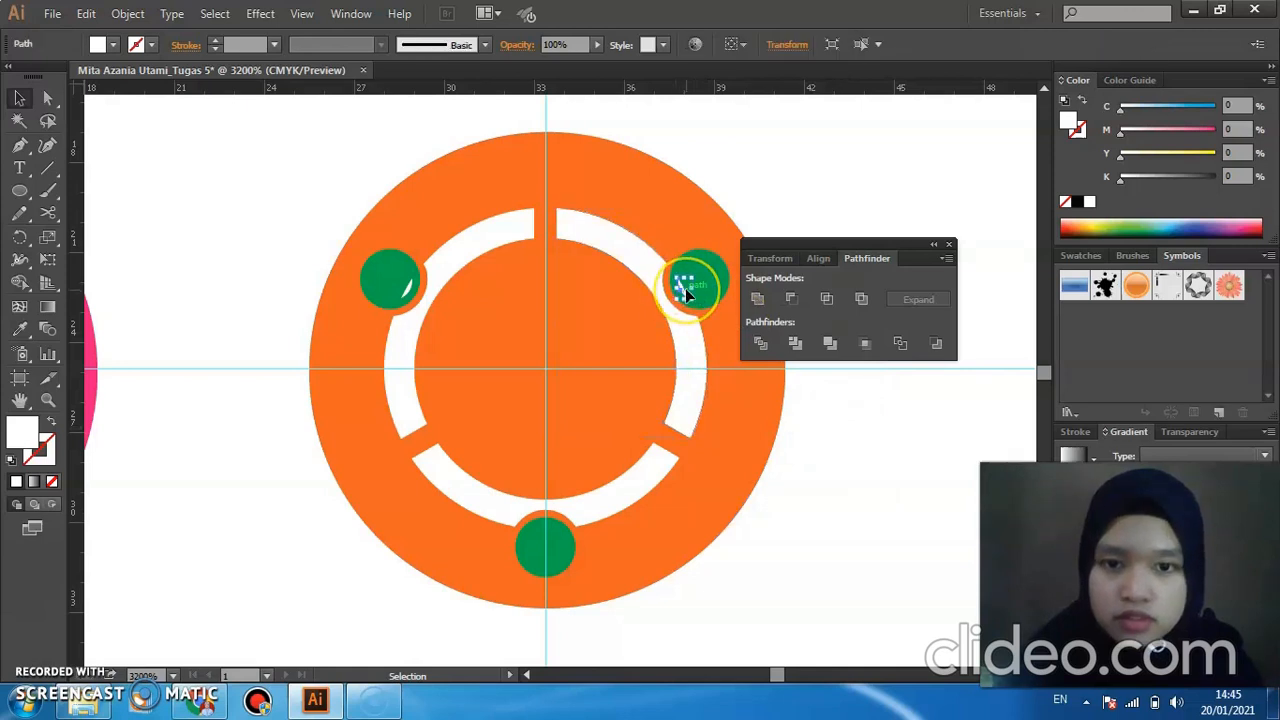
pyautogui.keyDown('shift'); pyautogui.click(685, 288); pyautogui.keyUp('shift')
# Ungroup the notched upper-left arc and delete the leftover white sliver over its green circle.
pyautogui.click(478, 250)
pyautogui.rightClick(476, 246)
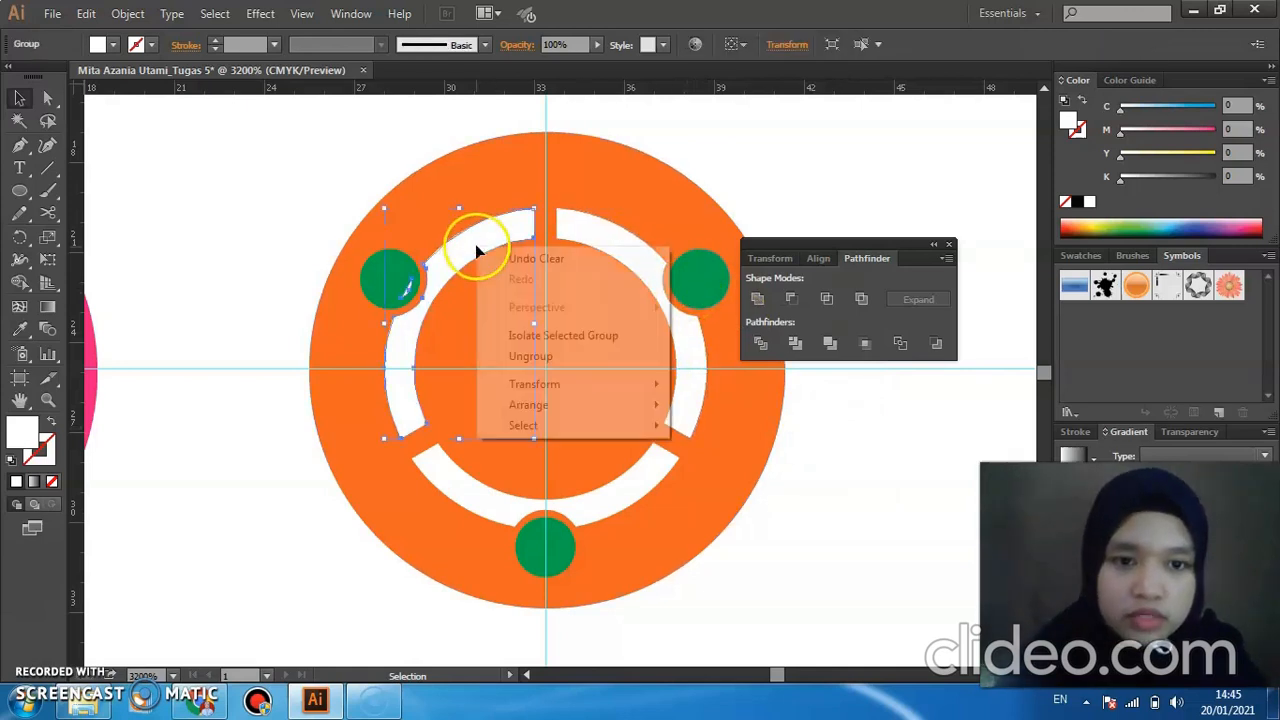
pyautogui.click(498, 362)
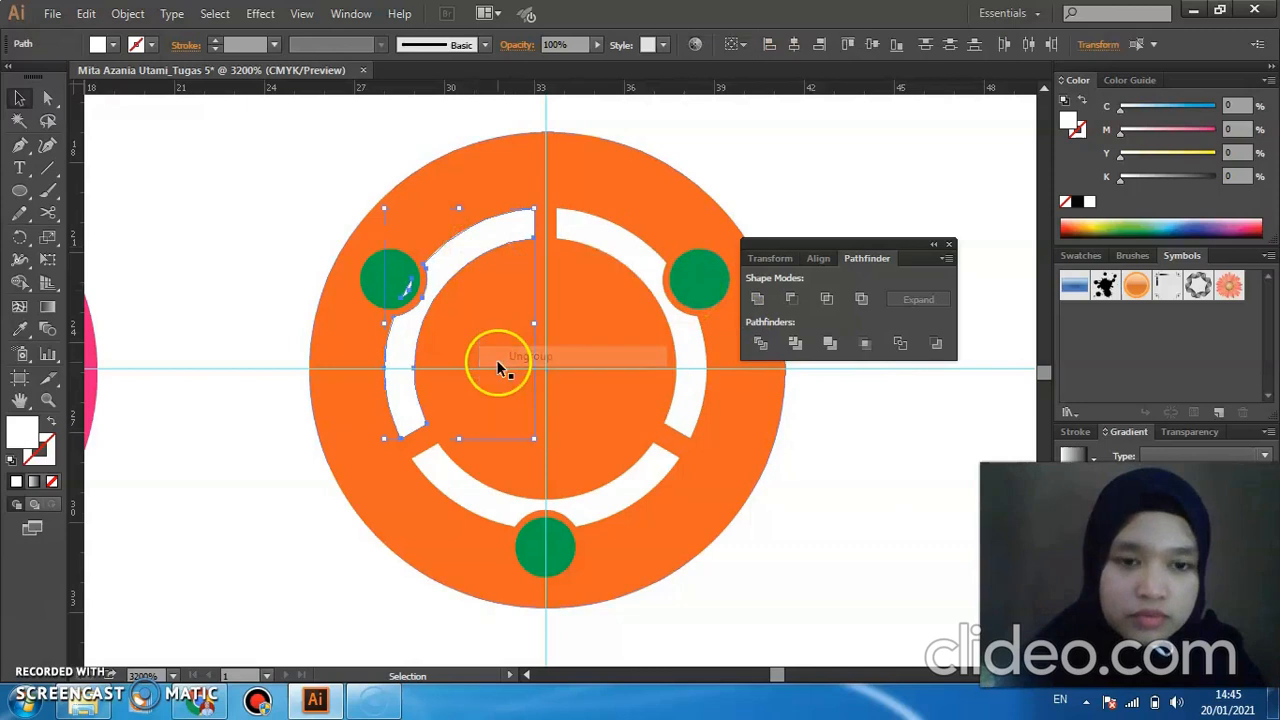
pyautogui.click(206, 195)
pyautogui.click(410, 290)
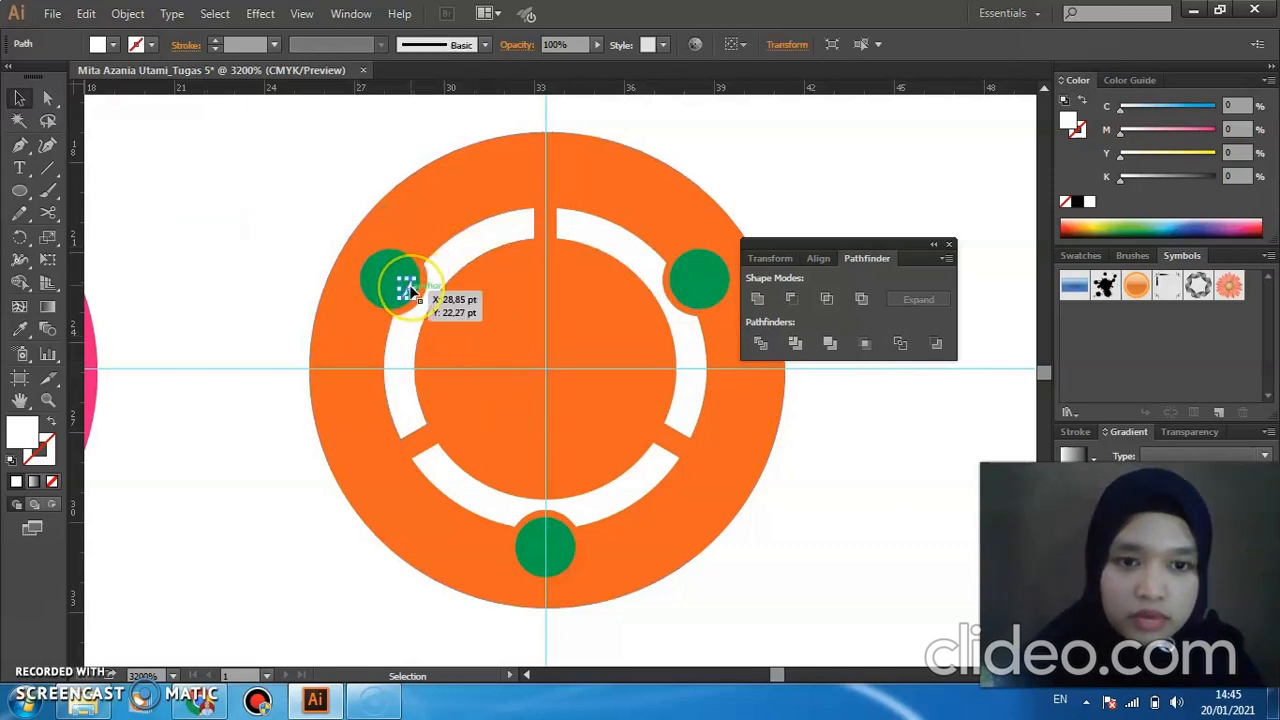
pyautogui.keyDown('shift'); pyautogui.click(412, 288); pyautogui.keyUp('shift')
# Change the fill of the three small green circles from the upper-left one to the bottom one to White.
pyautogui.click(412, 290)
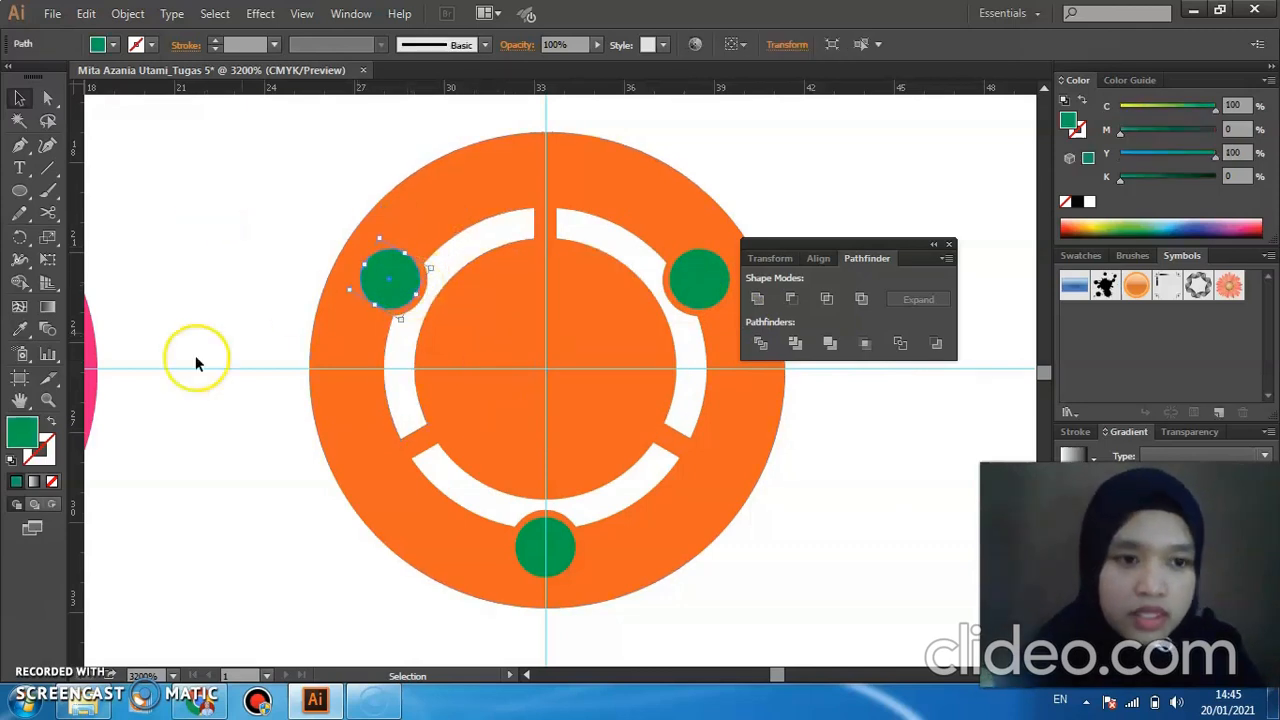
pyautogui.click(115, 47)
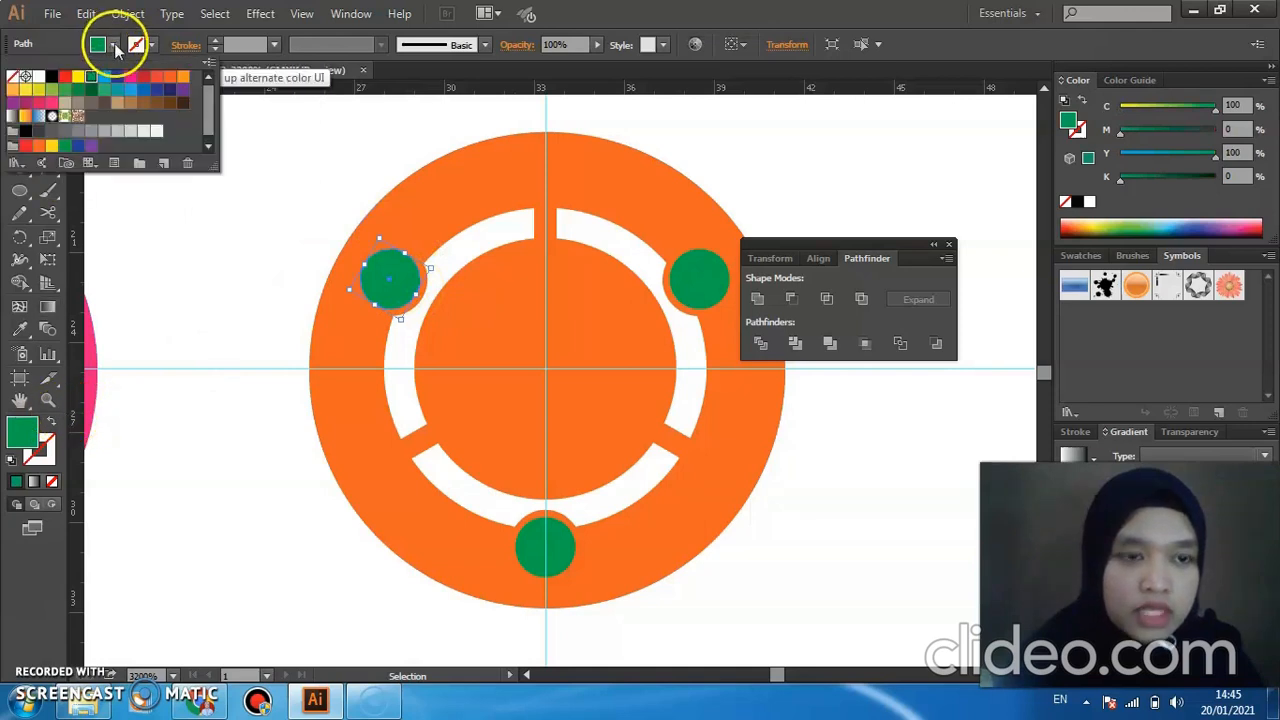
pyautogui.click(38, 76)
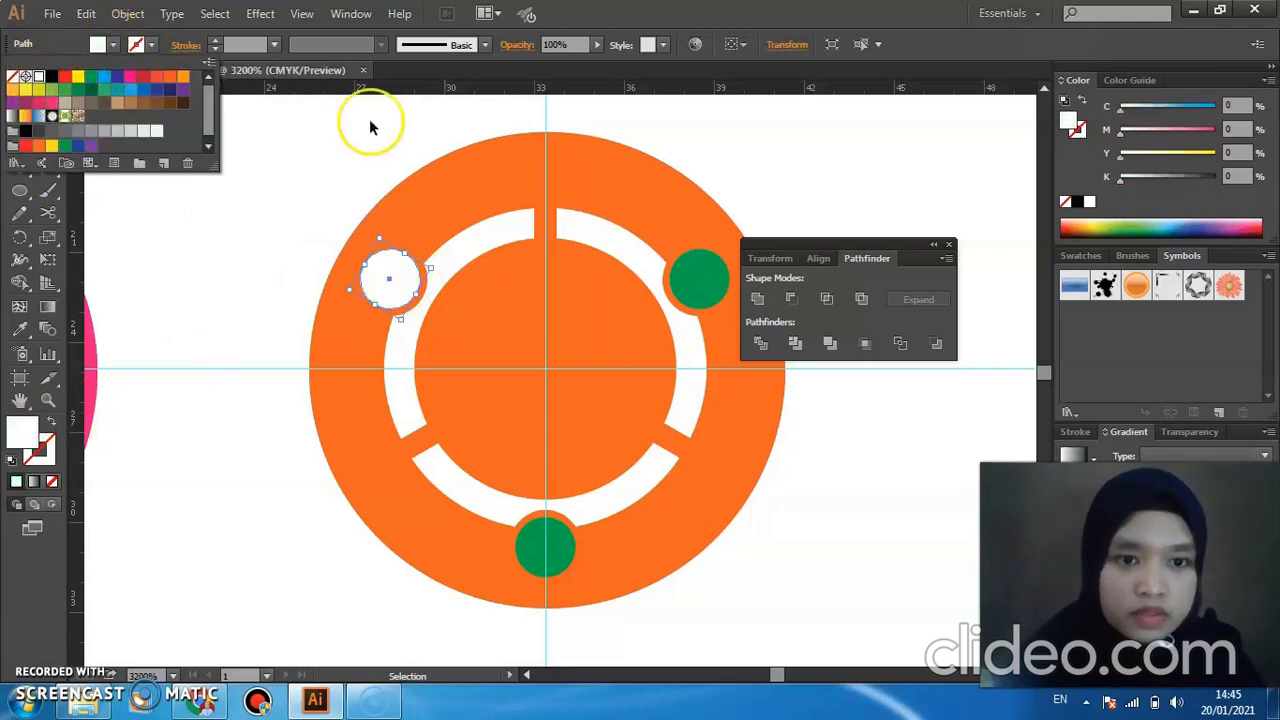
pyautogui.click(679, 290)
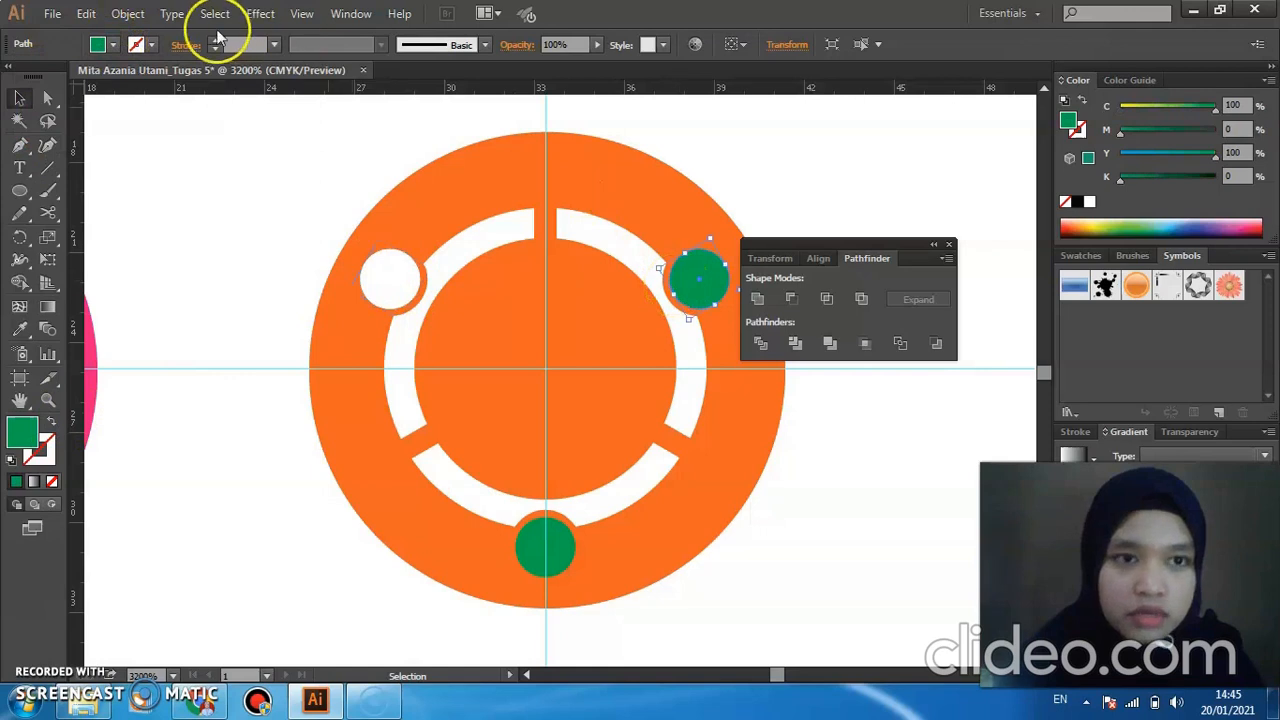
pyautogui.click(116, 47)
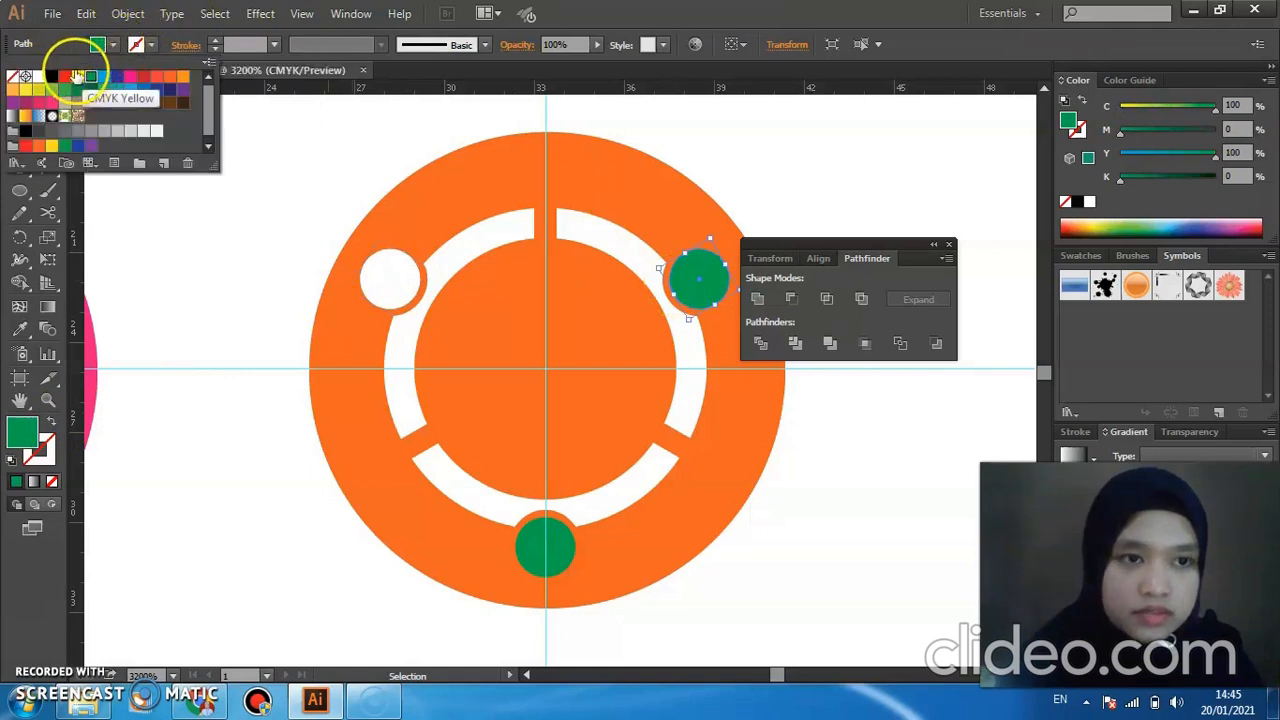
pyautogui.click(38, 78)
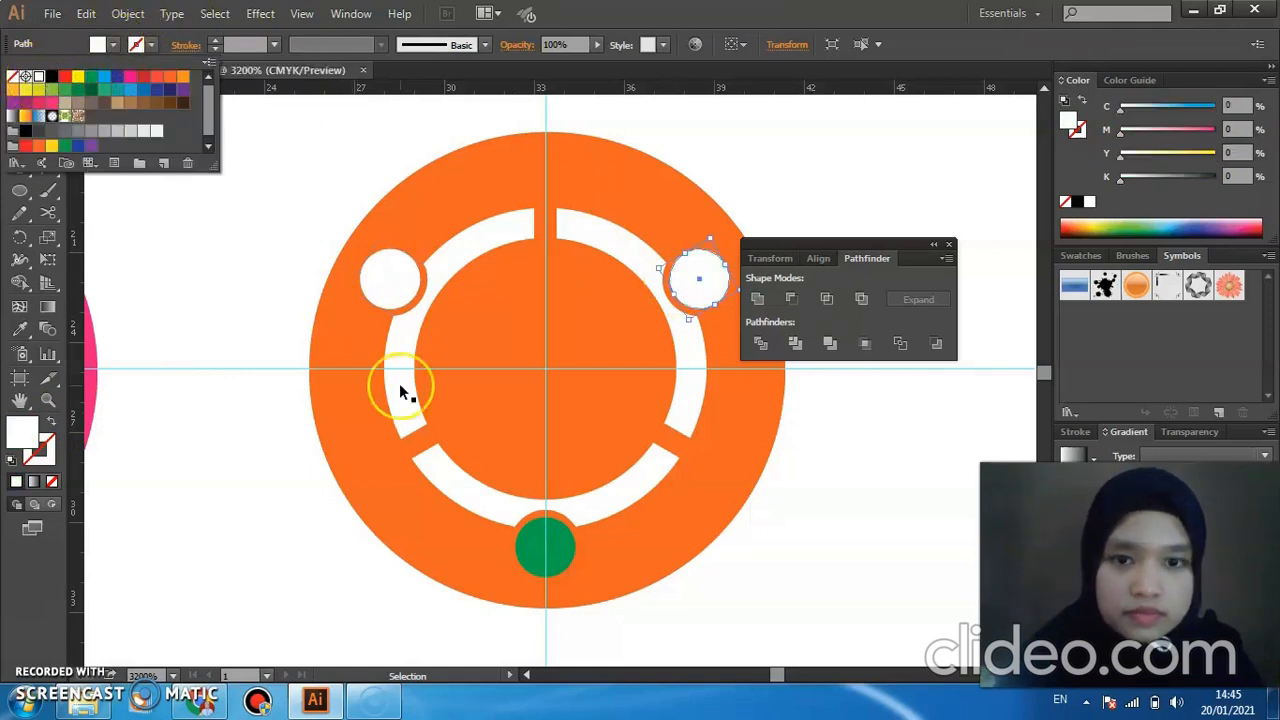
pyautogui.click(545, 550)
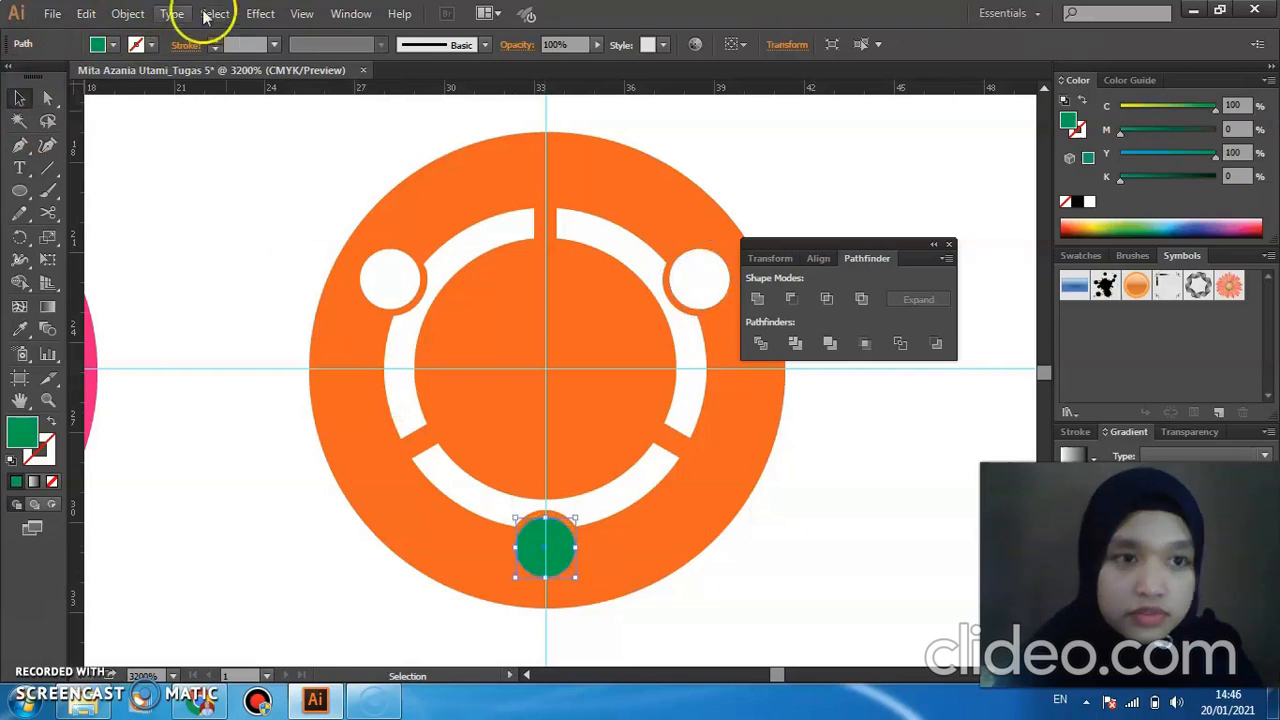
pyautogui.click(116, 47)
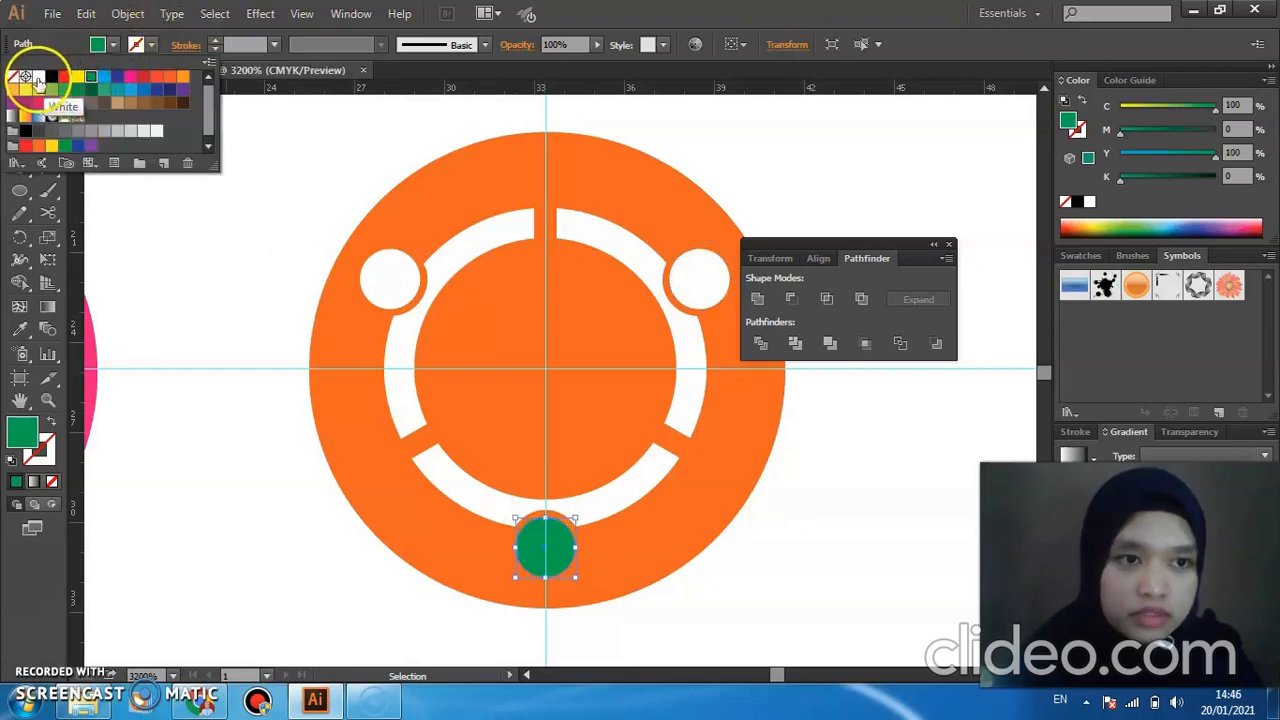
pyautogui.click(38, 77)
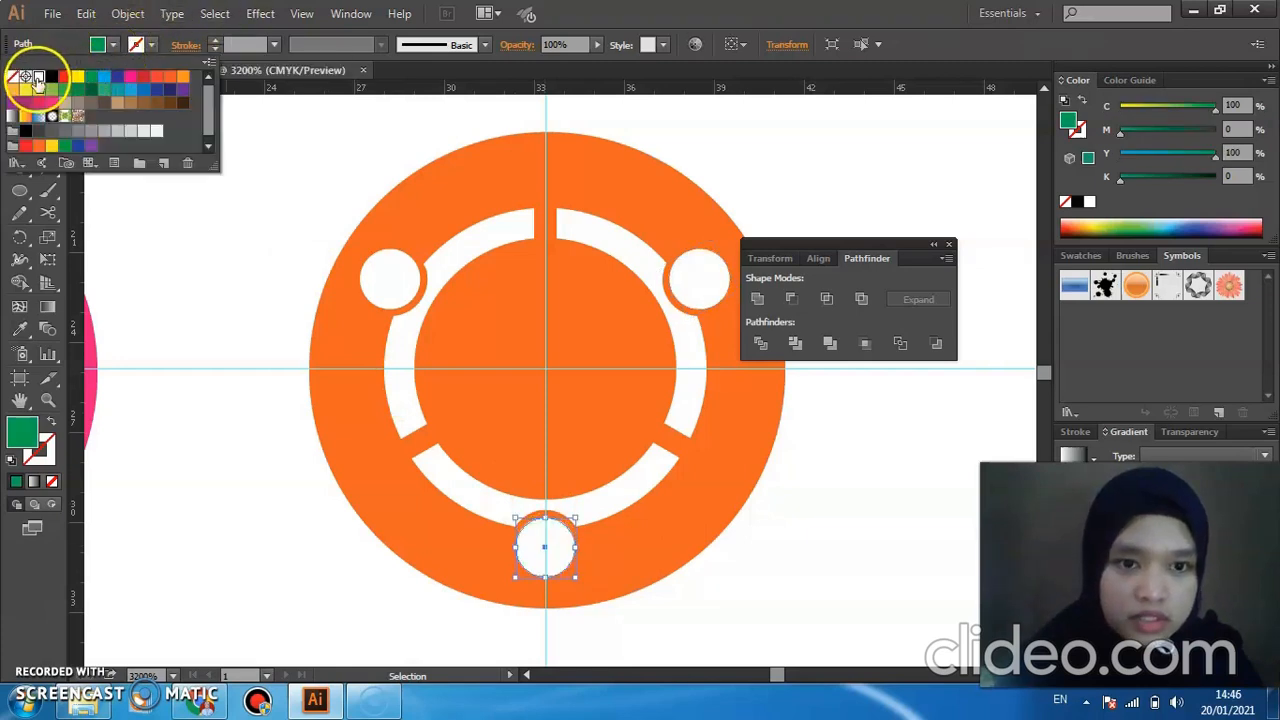
# Try to shrink the bottom white circle slightly, and undo the resize.
pyautogui.click(576, 578)
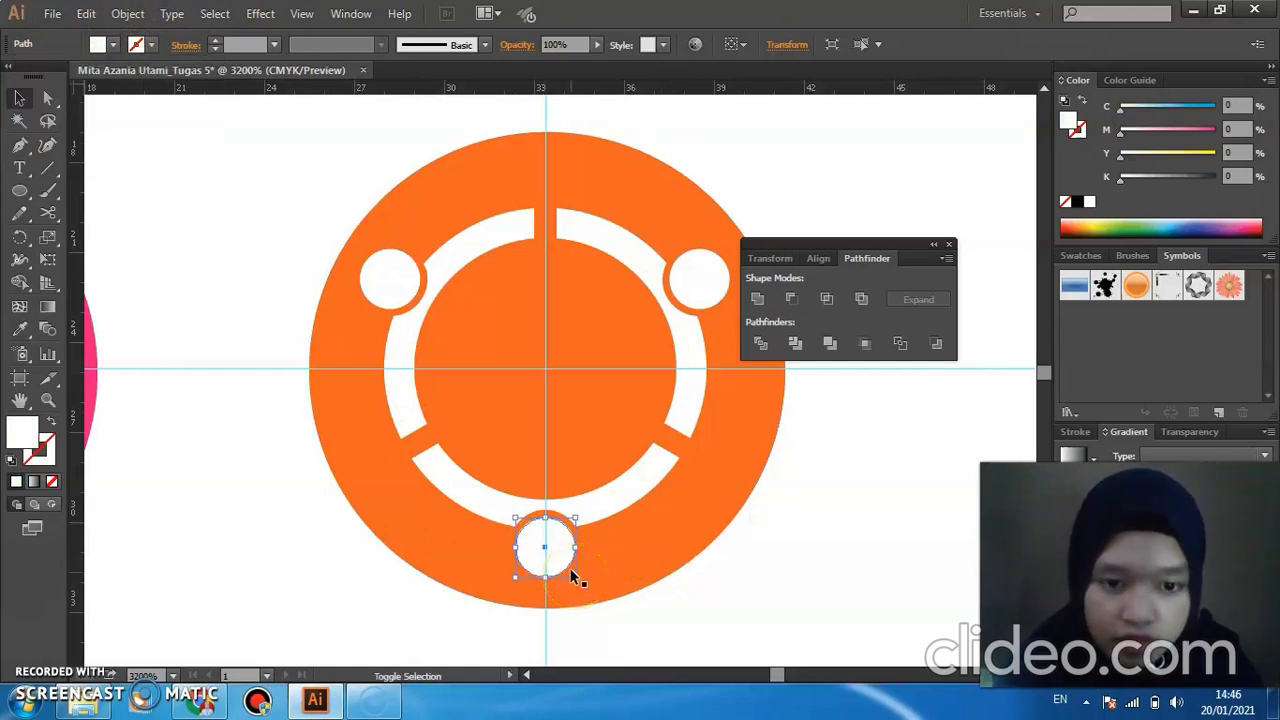
pyautogui.moveTo(577, 580); pyautogui.dragTo(577, 570)
pyautogui.hotkey('ctrl', 'z')
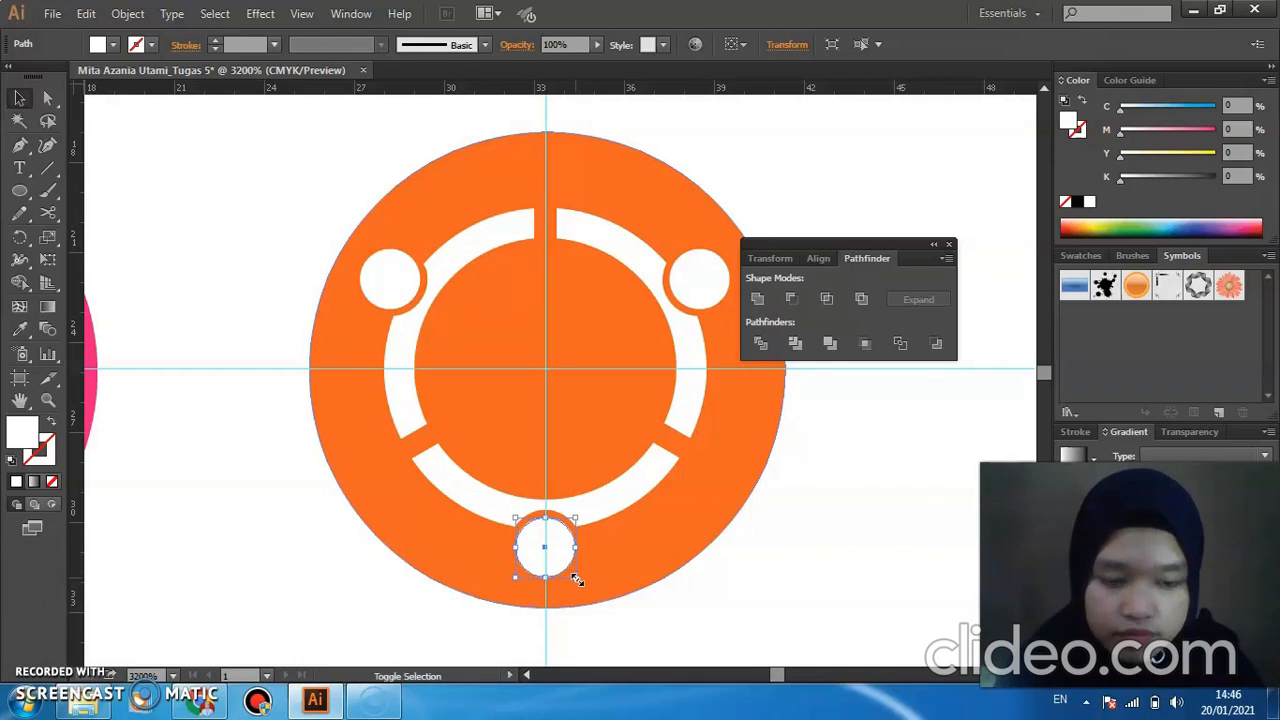
# Shrink the bottom, upper-right and upper-left white circles slightly about their centres, keeping them round.
pyautogui.moveTo(577, 580); pyautogui.dragTo(576, 576)
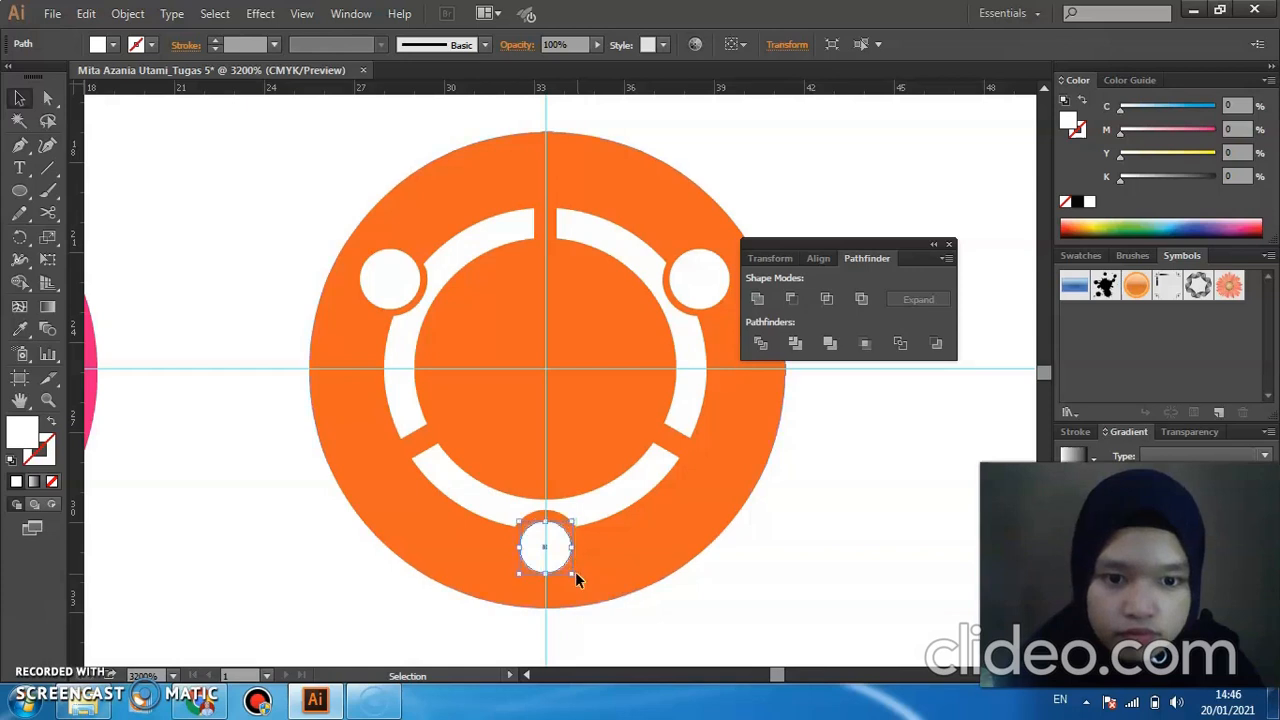
pyautogui.click(616, 573)
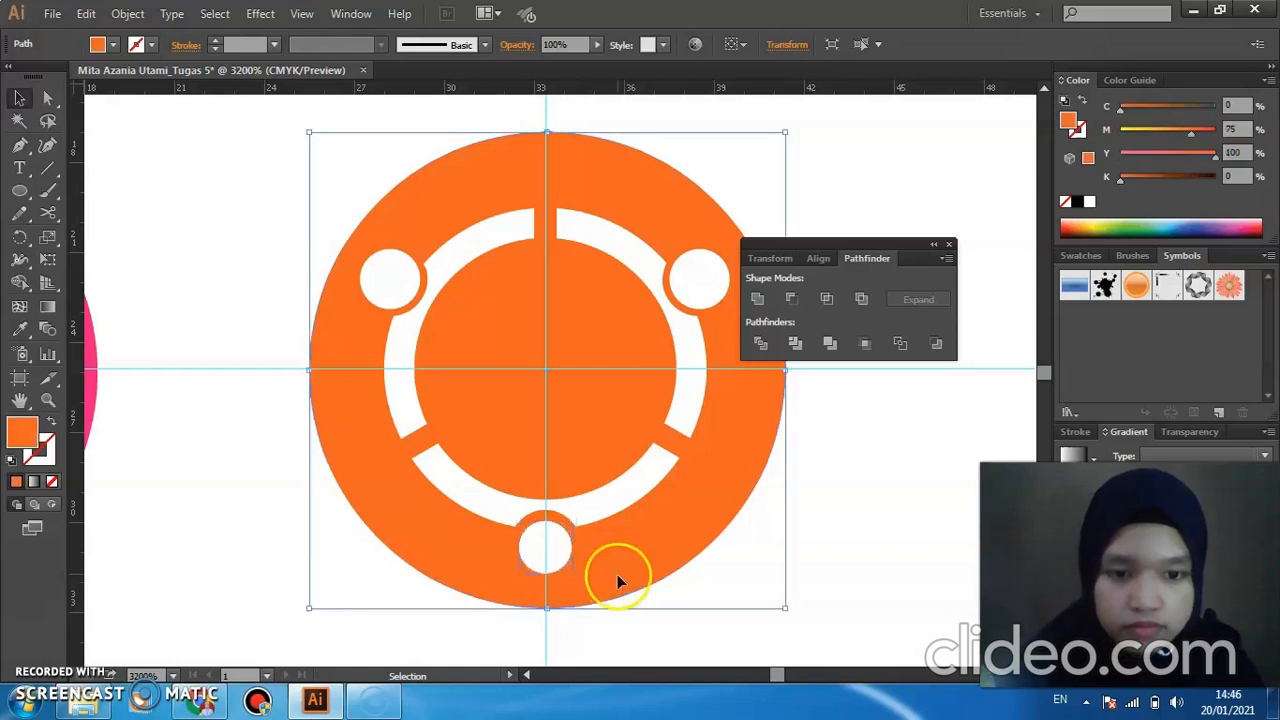
pyautogui.click(702, 288)
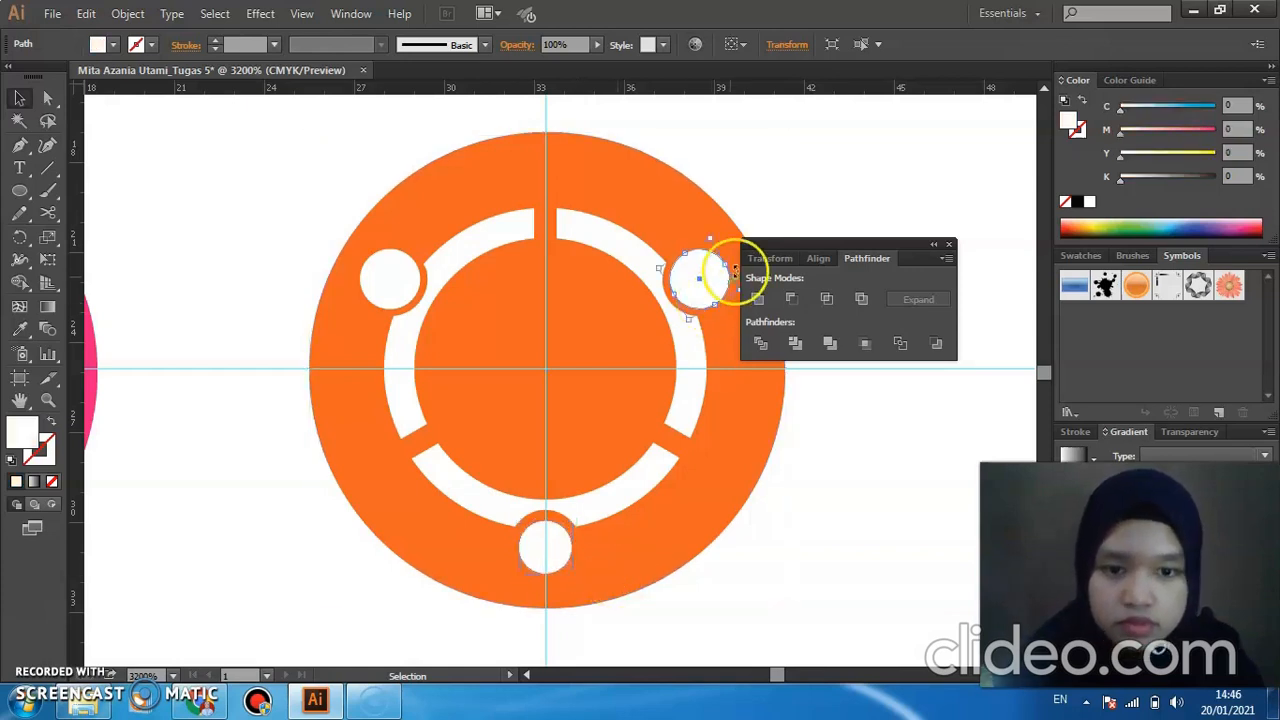
pyautogui.moveTo(712, 242); pyautogui.dragTo(709, 248)
pyautogui.click(690, 230)
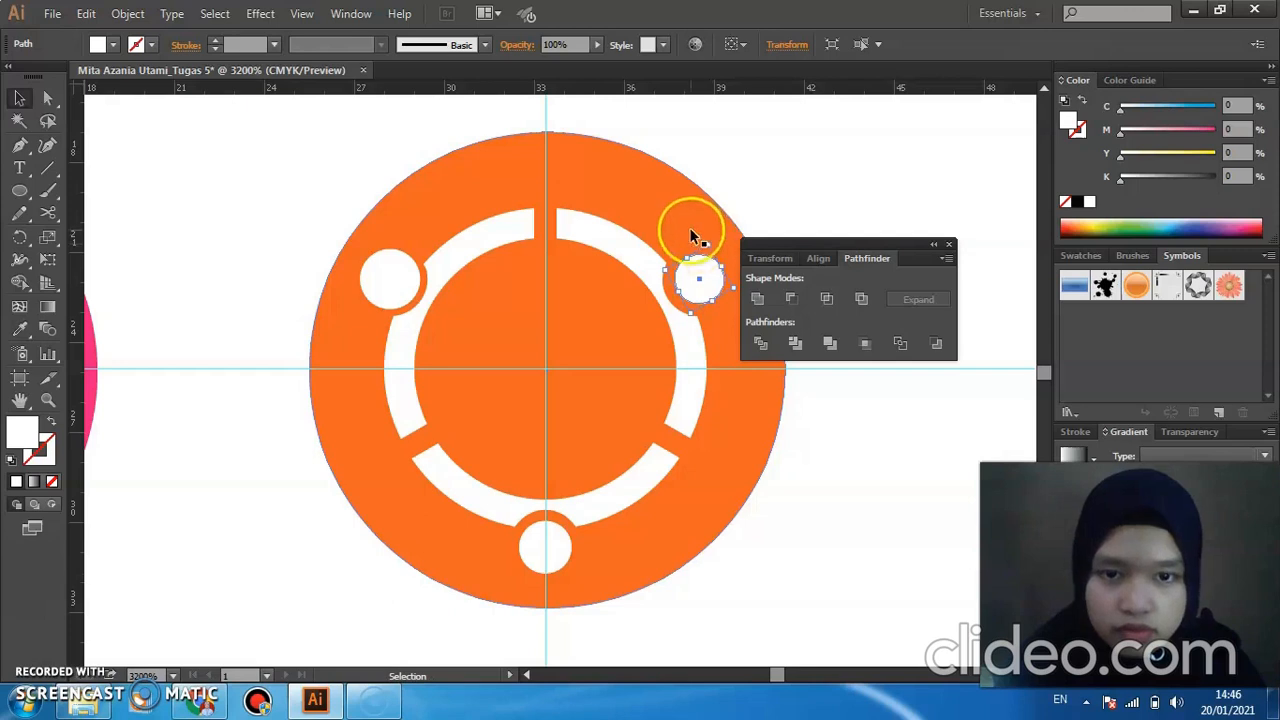
pyautogui.moveTo(414, 263)
pyautogui.mouseDown()
pyautogui.moveTo(429, 271)
pyautogui.moveTo(408, 277)
pyautogui.mouseUp()
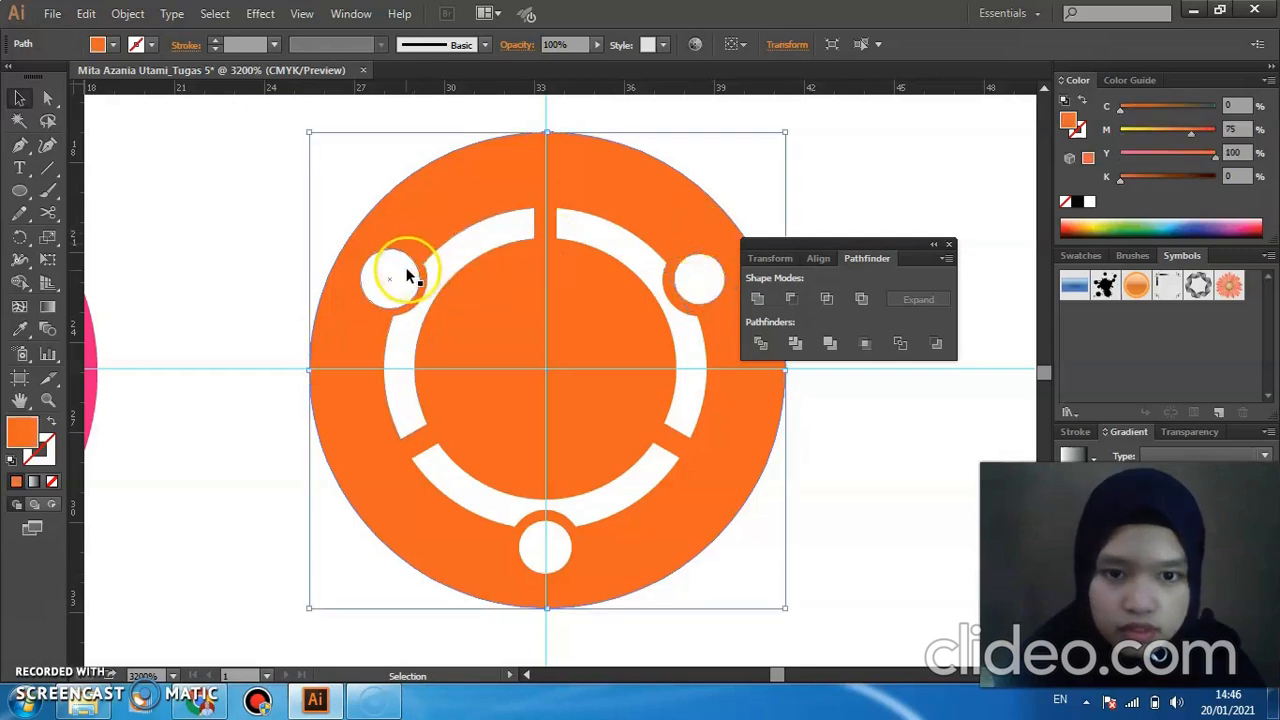
pyautogui.click(380, 279)
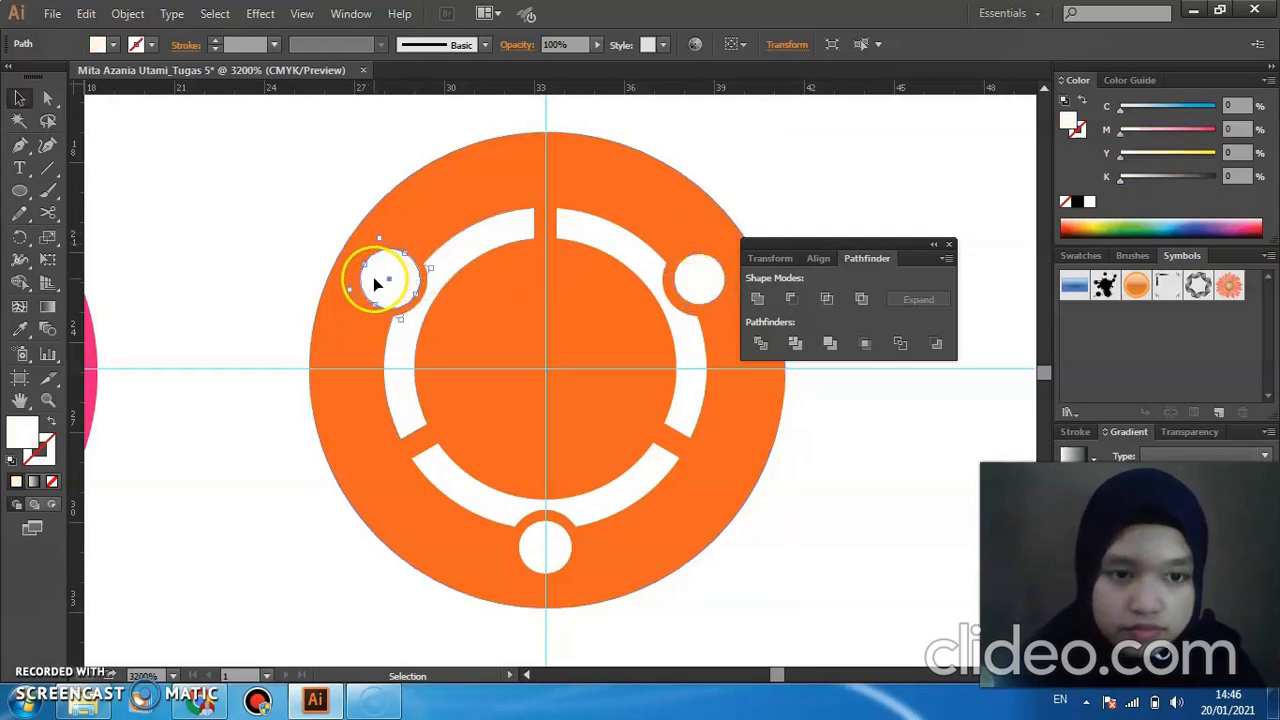
pyautogui.moveTo(380, 238)
pyautogui.mouseDown()
pyautogui.moveTo(388, 256)
pyautogui.moveTo(377, 245)
pyautogui.mouseUp()
pyautogui.click(331, 215)
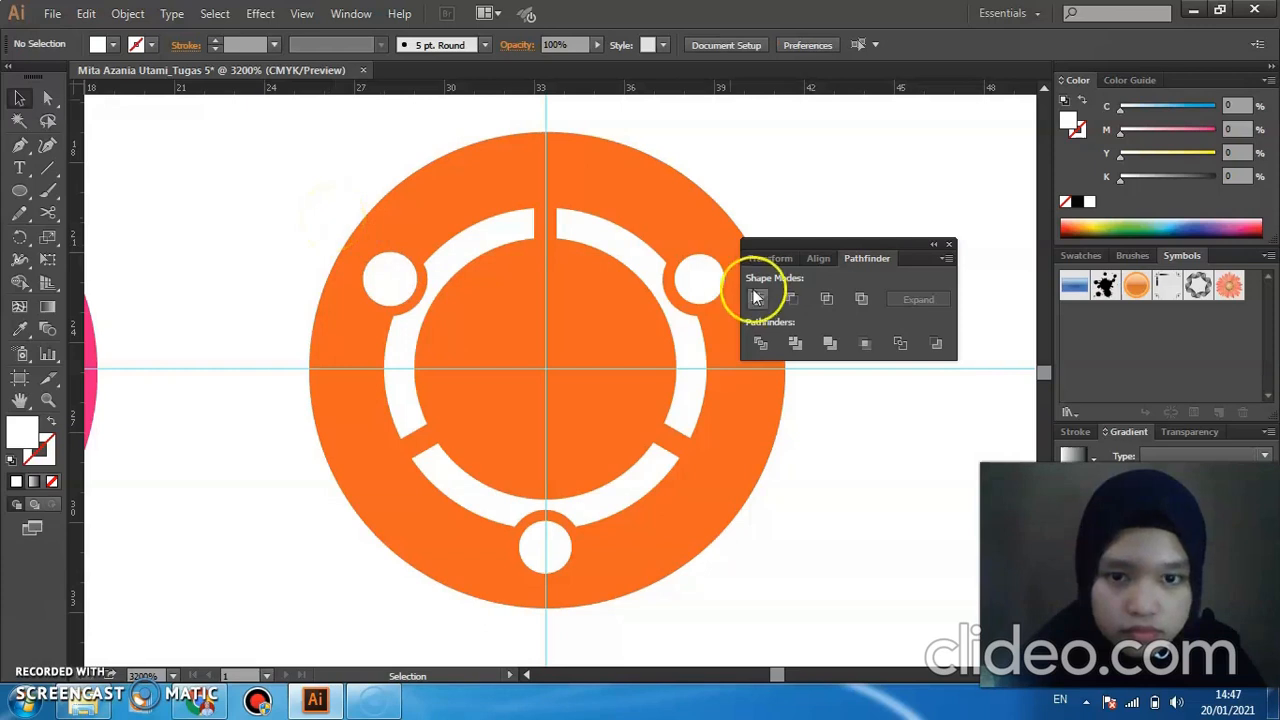
# Enlarge the upper-right white circle slightly about its centre to match the other two small circles.
pyautogui.click(703, 270)
pyautogui.moveTo(710, 245); pyautogui.dragTo(713, 239)
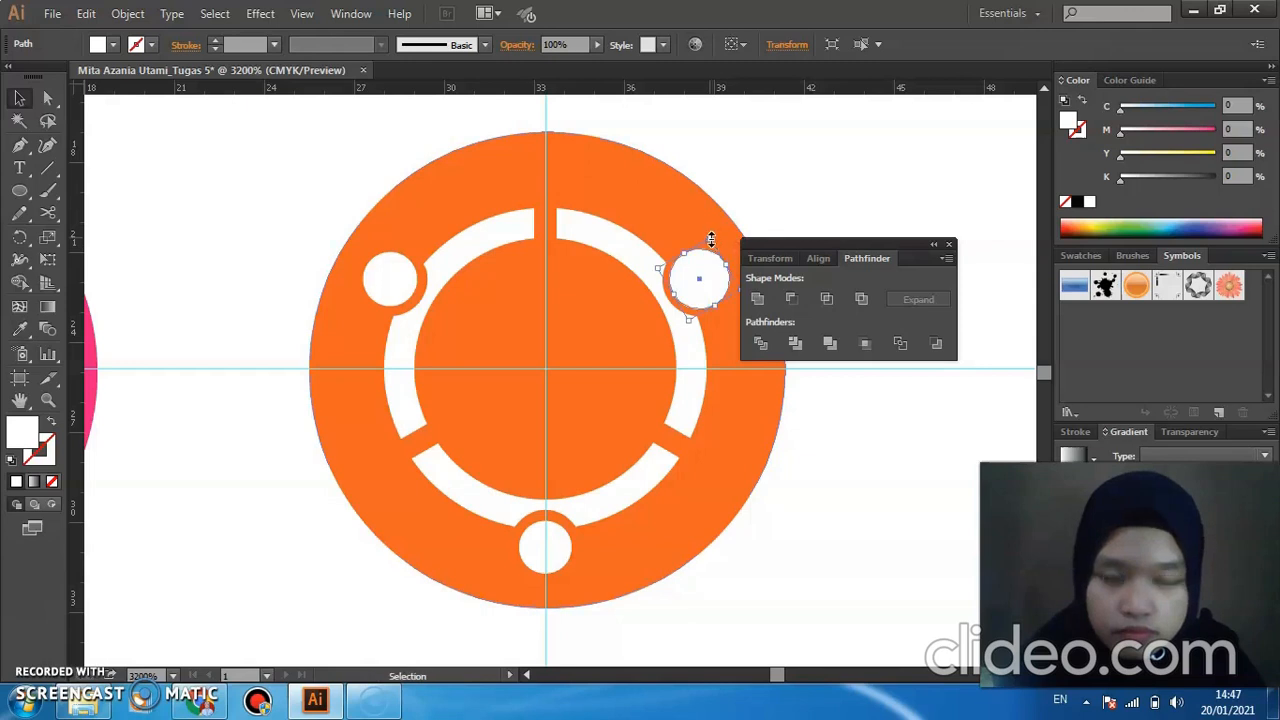
pyautogui.moveTo(711, 240); pyautogui.dragTo(730, 233)
pyautogui.click(706, 207)
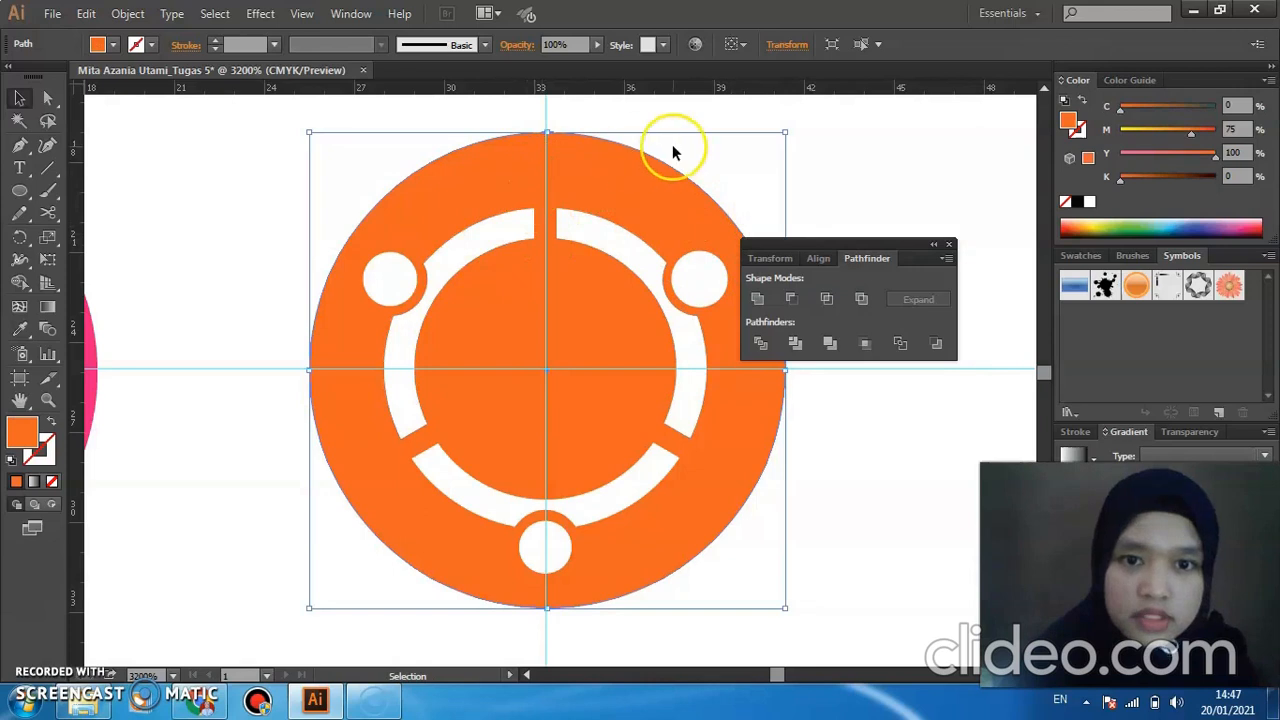
pyautogui.click(213, 263)
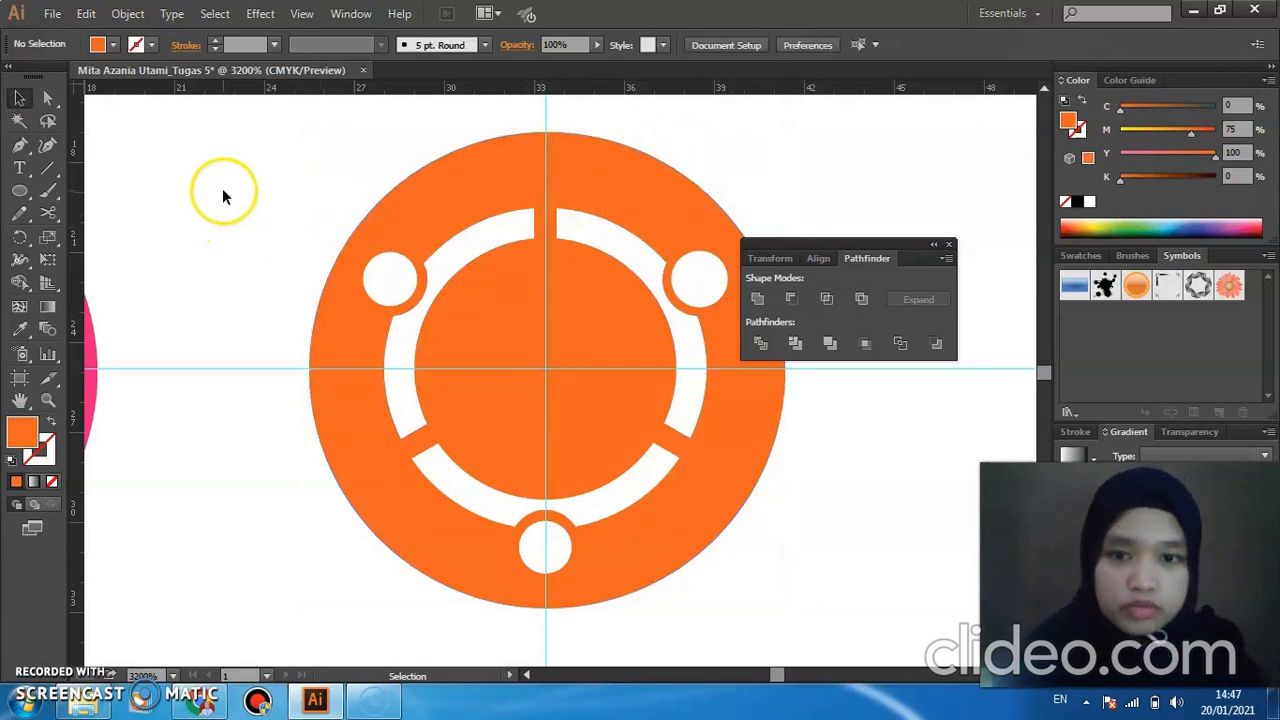
# Delete the vertical and horizontal guides crossing the orange circle's centre, and close the floating Pathfinder window.
pyautogui.click(545, 117)
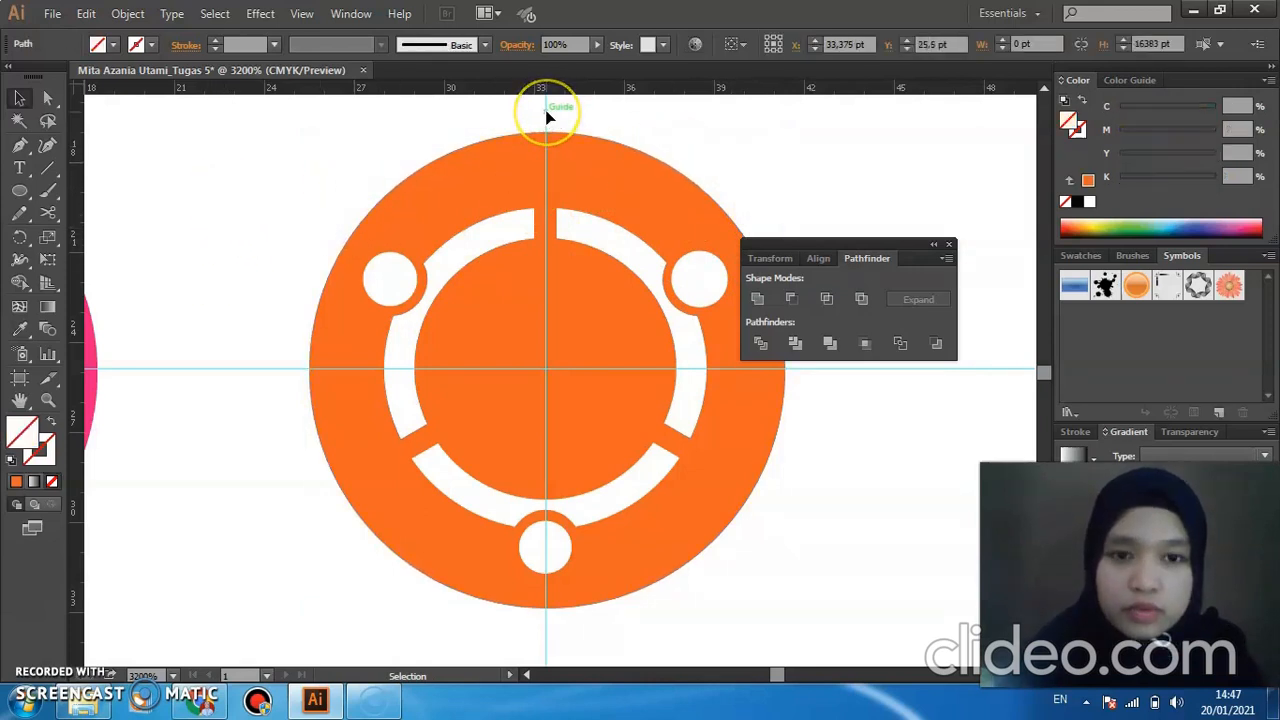
pyautogui.press('Delete')
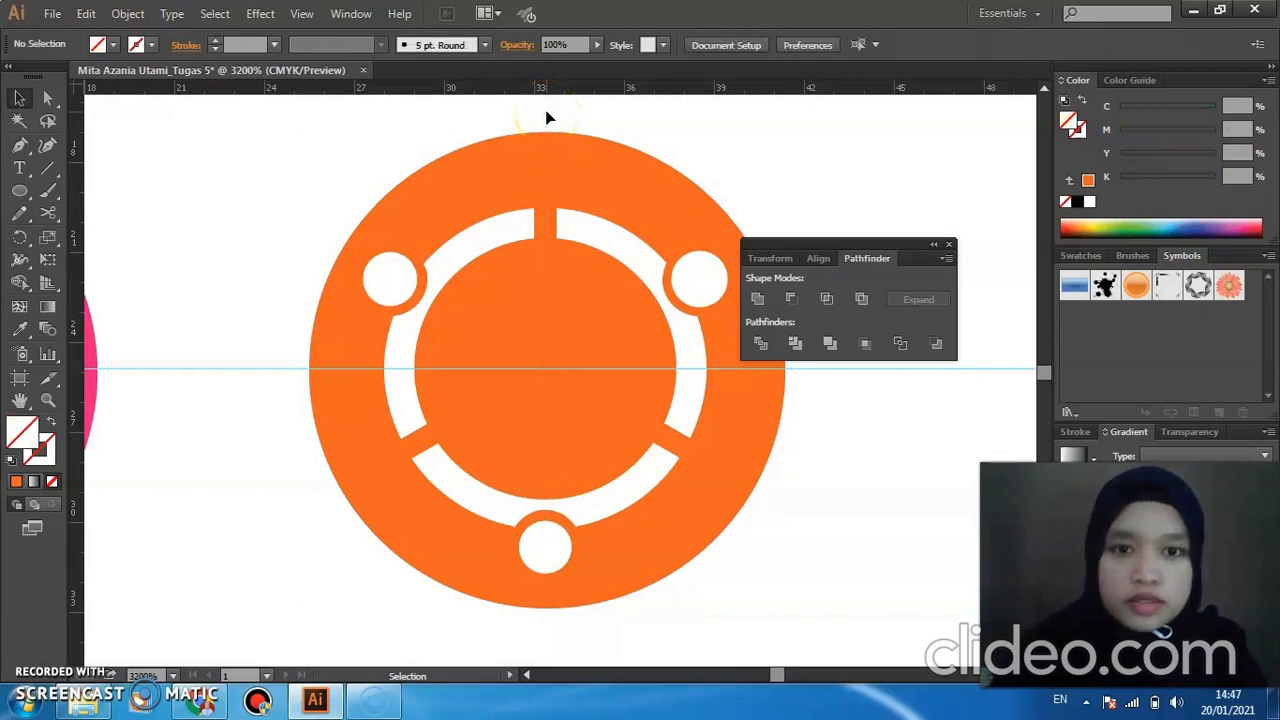
pyautogui.click(948, 244)
pyautogui.click(948, 369)
pyautogui.press('Delete')
# Group the orange circle with all of its white arcs and small white circles.
pyautogui.moveTo(274, 156); pyautogui.dragTo(845, 606)
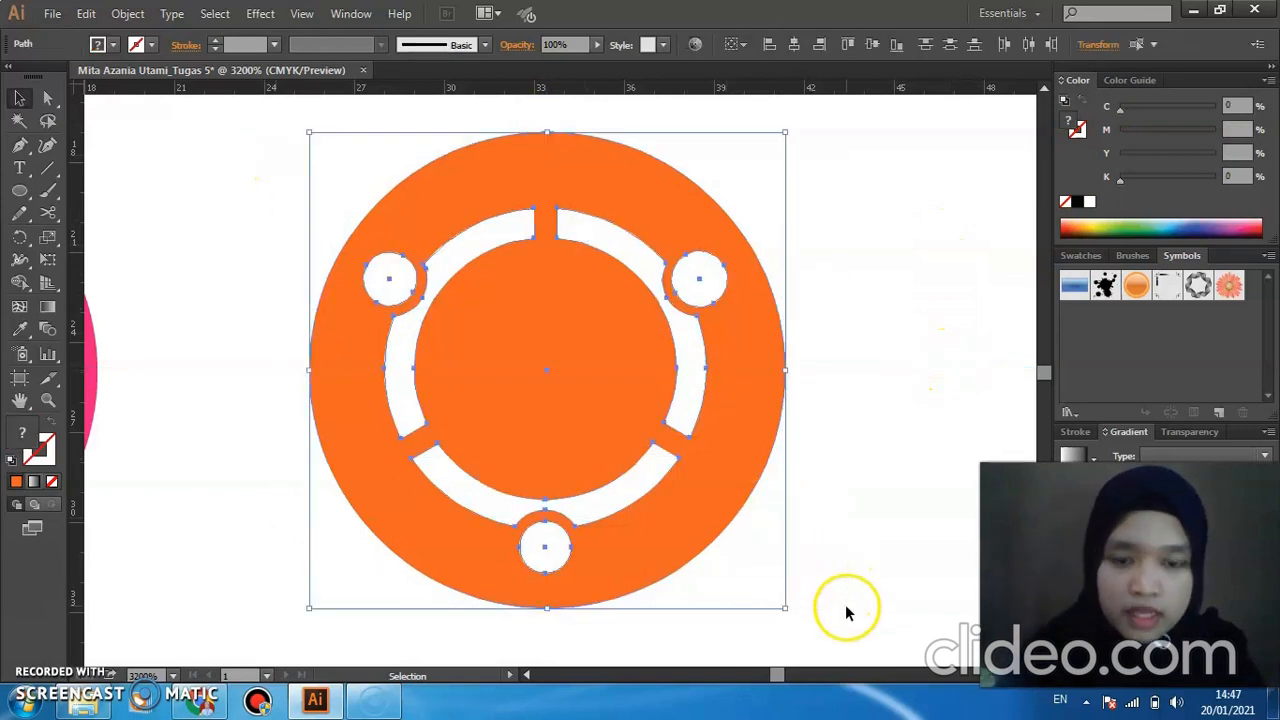
pyautogui.rightClick(724, 500)
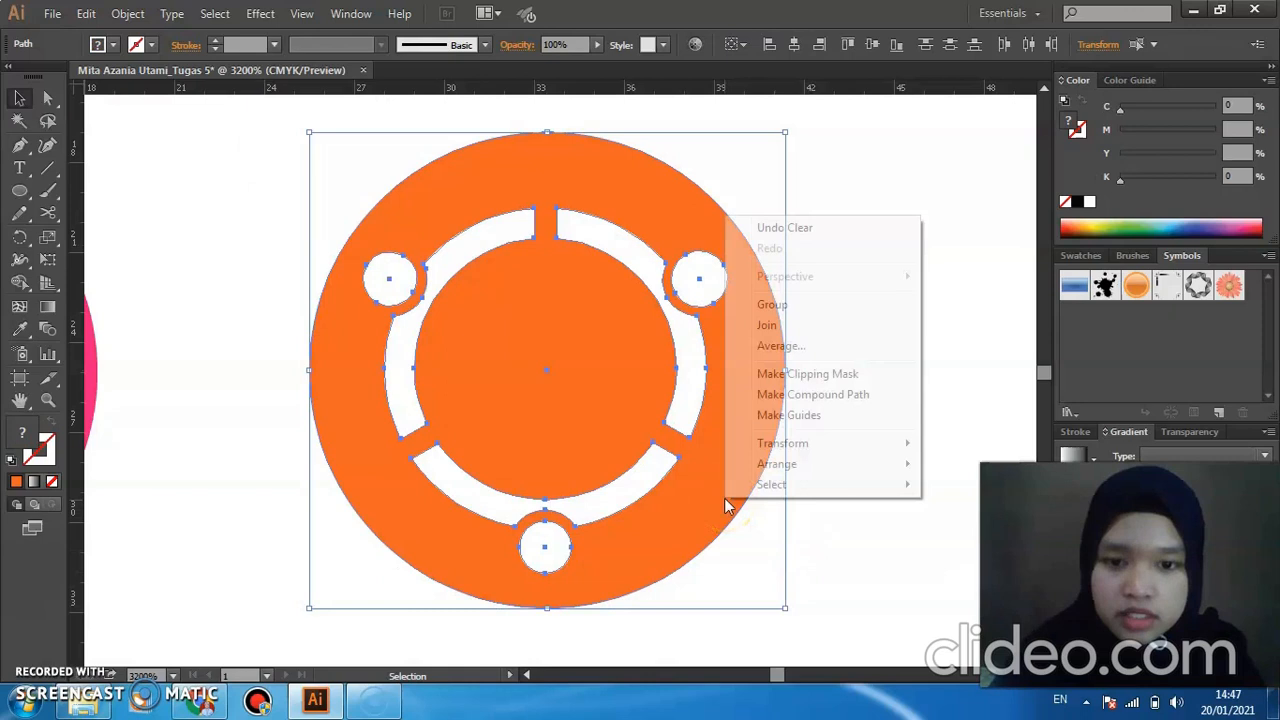
pyautogui.click(806, 308)
pyautogui.click(853, 414)
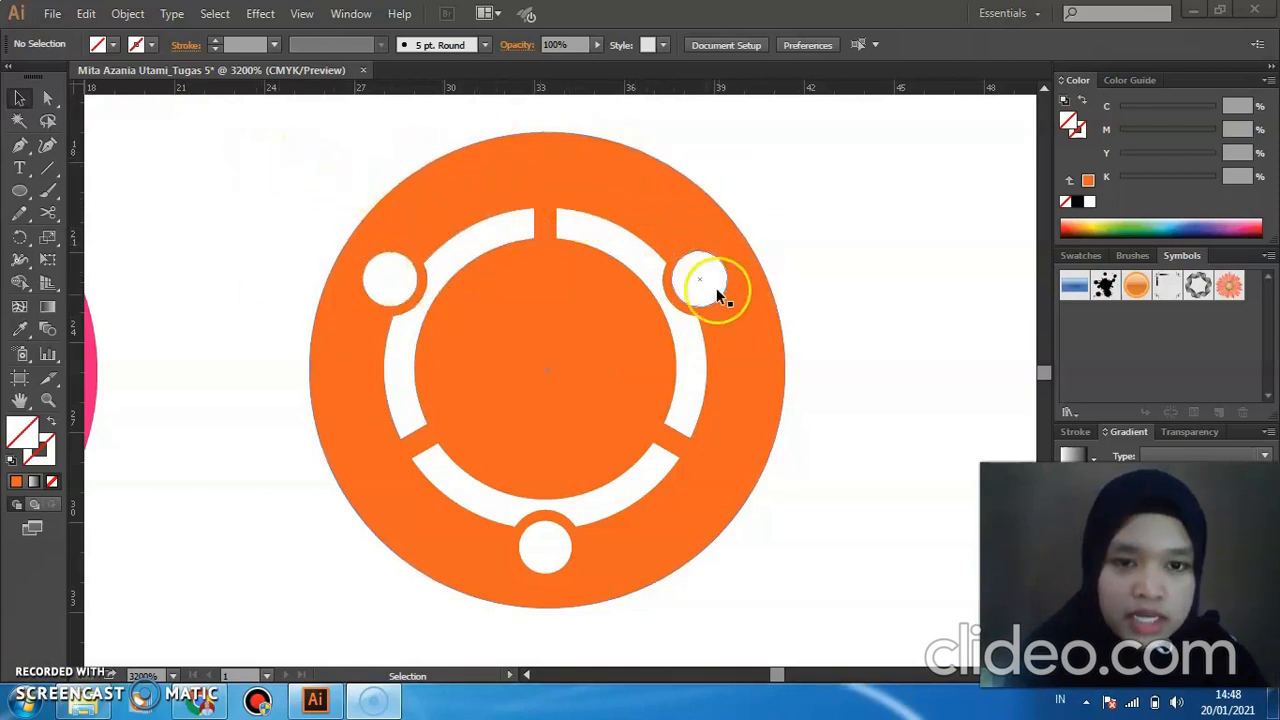
# Rotate the grouped orange logo by 30°.
pyautogui.moveTo(234, 124); pyautogui.dragTo(811, 620)
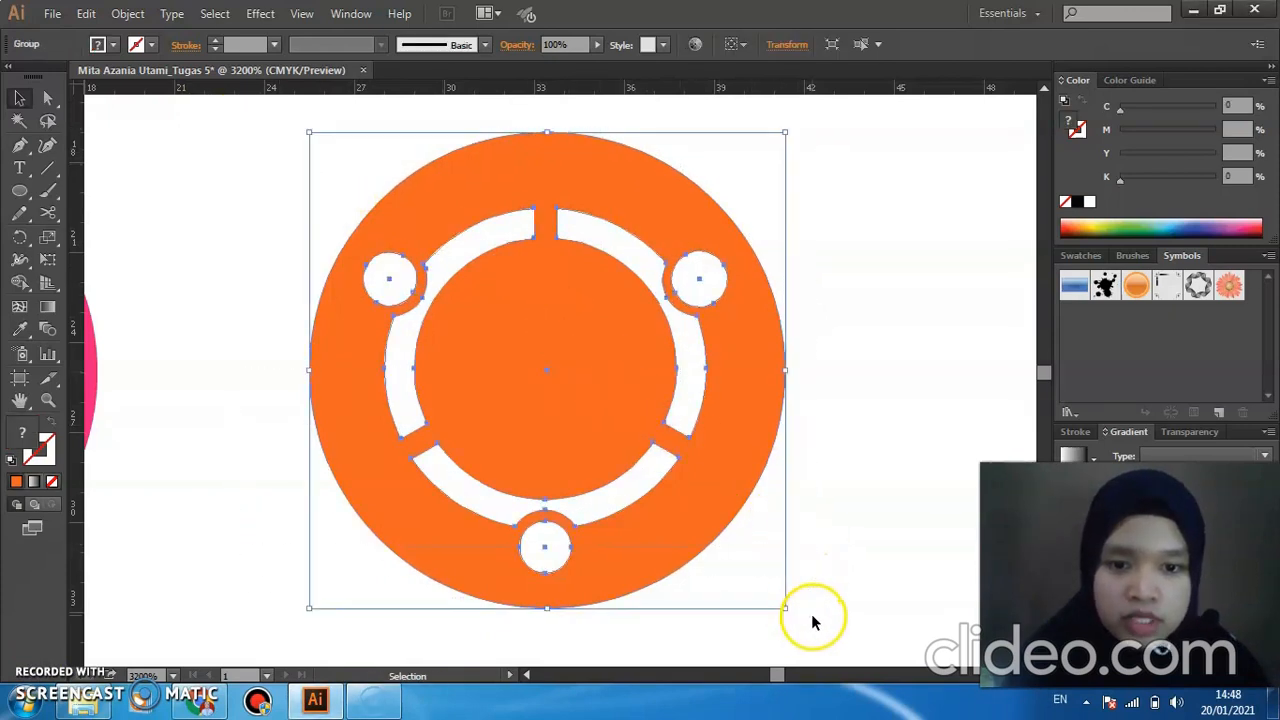
pyautogui.rightClick(741, 505)
pyautogui.press('Escape')
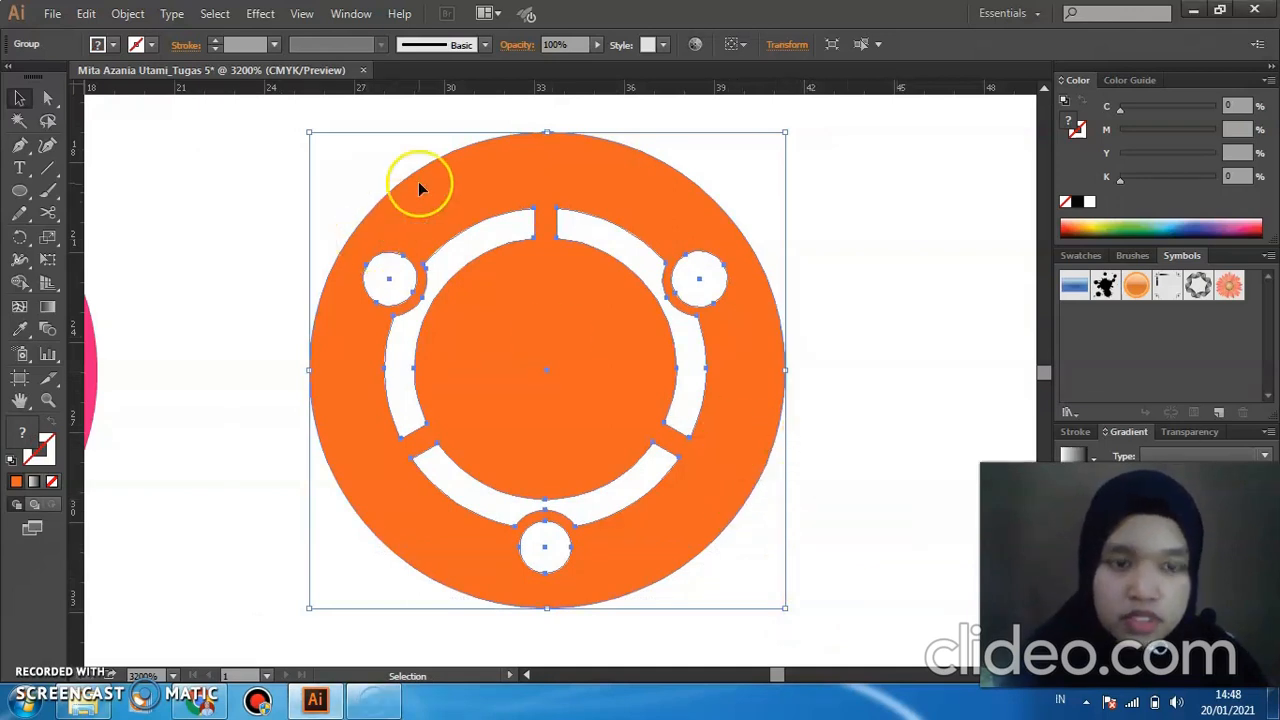
pyautogui.rightClick(455, 186)
pyautogui.moveTo(590, 334)
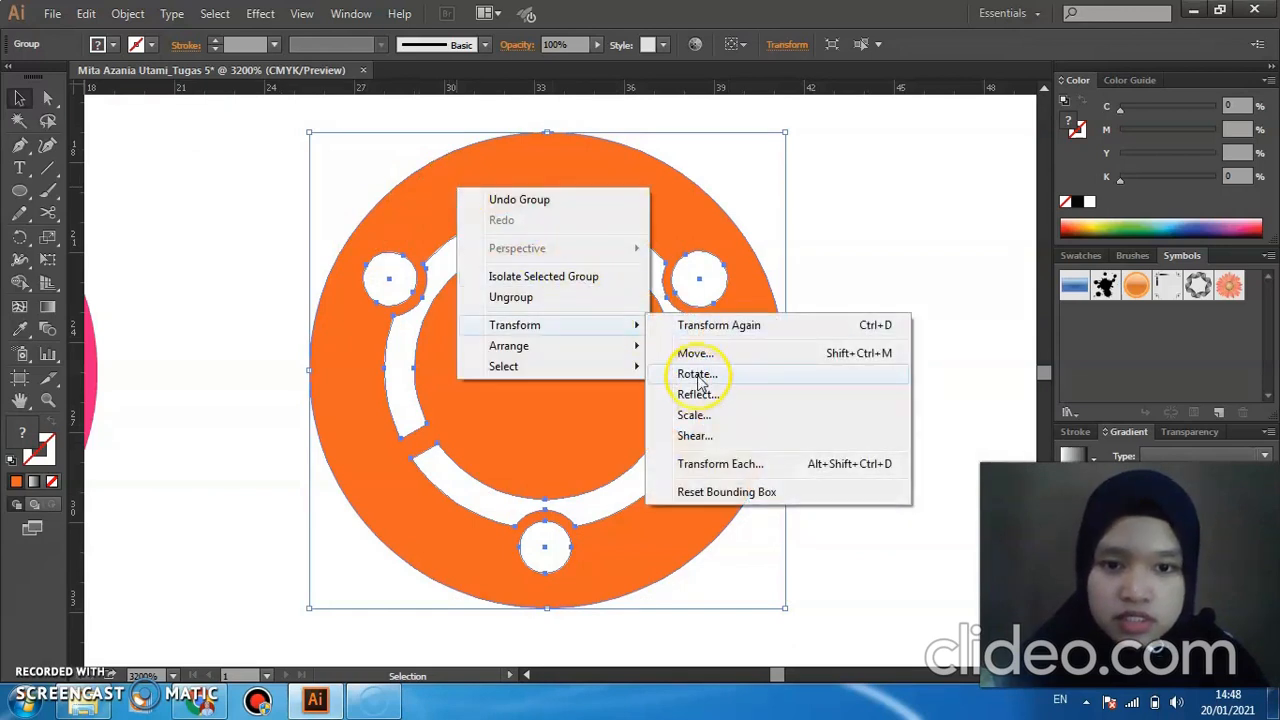
pyautogui.click(697, 374)
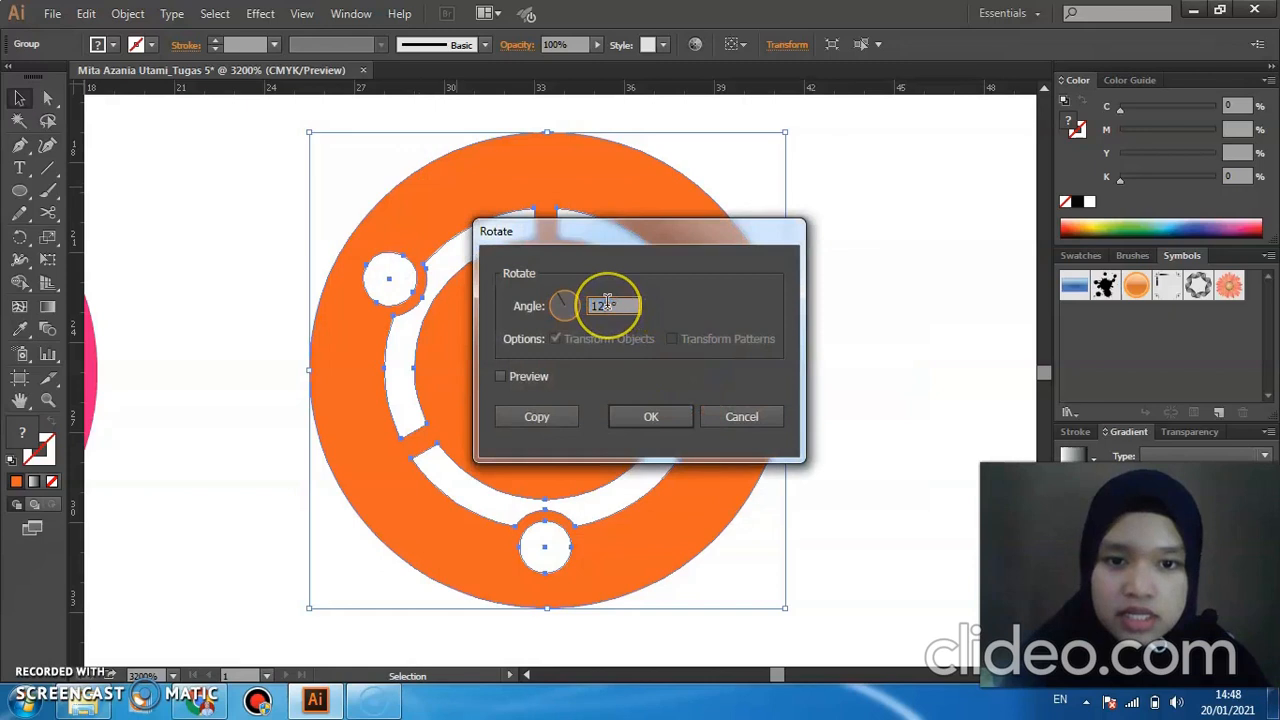
pyautogui.write('0')
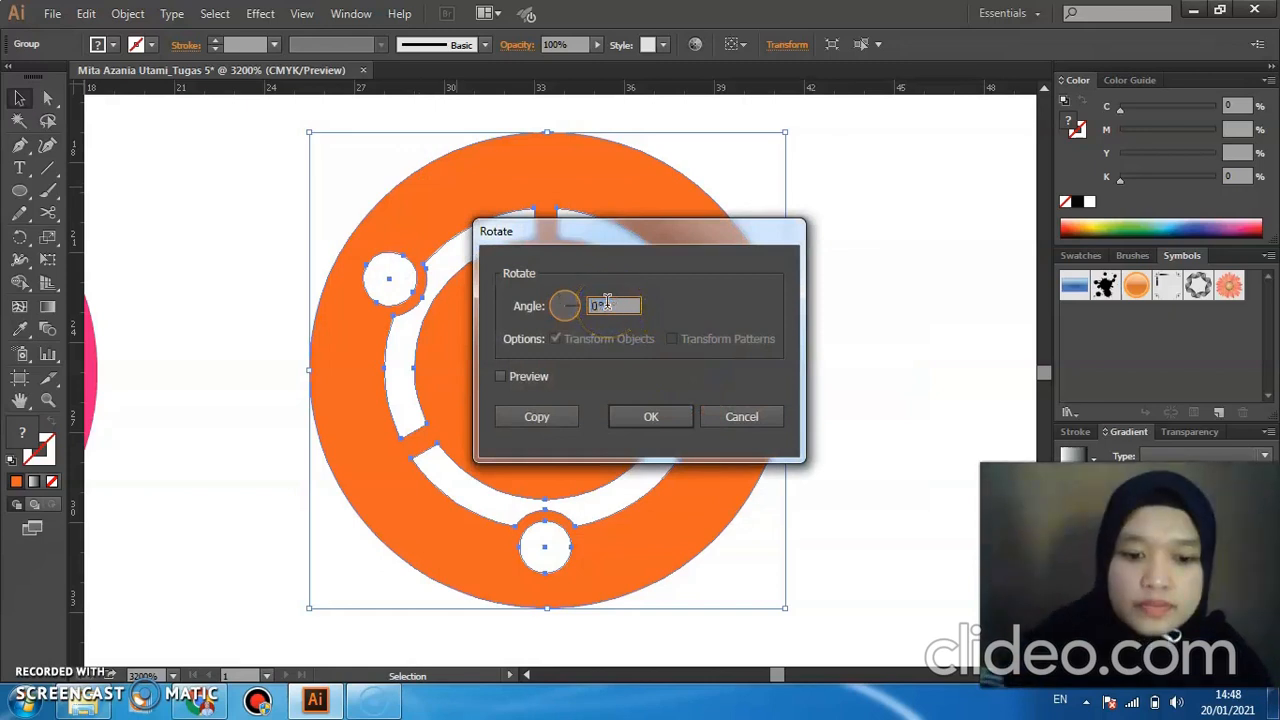
pyautogui.write('30')
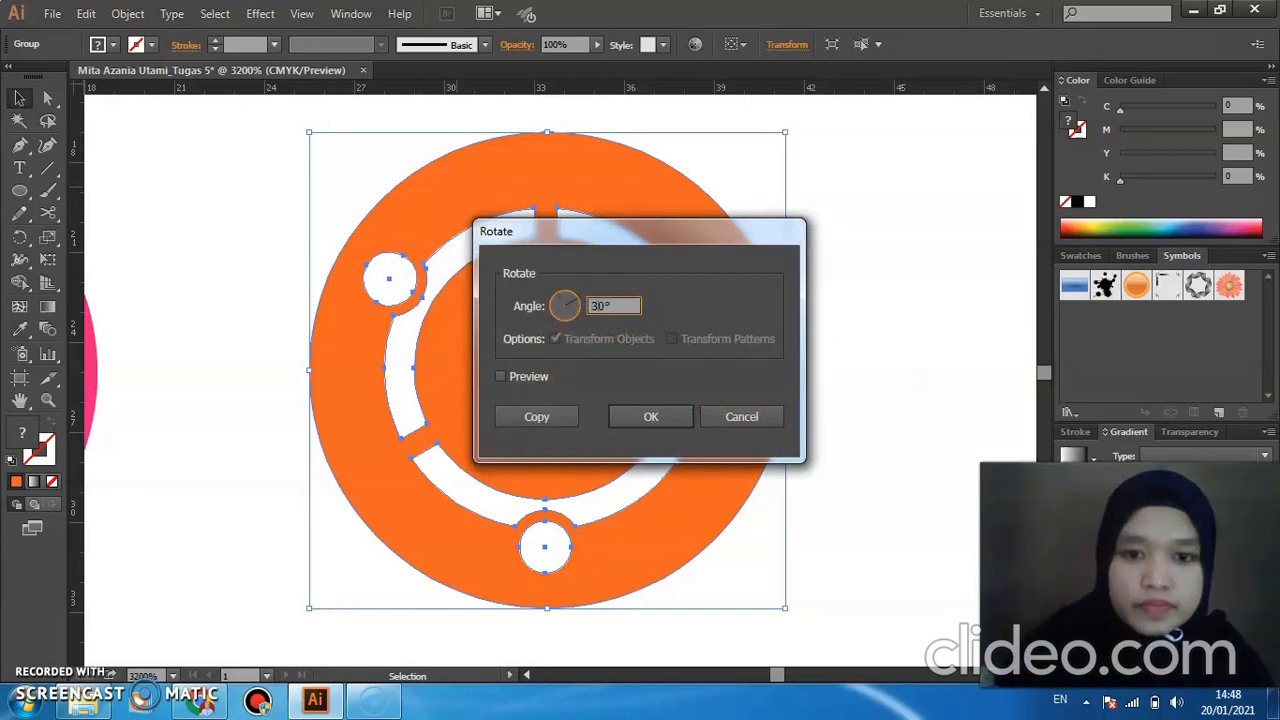
pyautogui.click(645, 416)
pyautogui.click(865, 399)
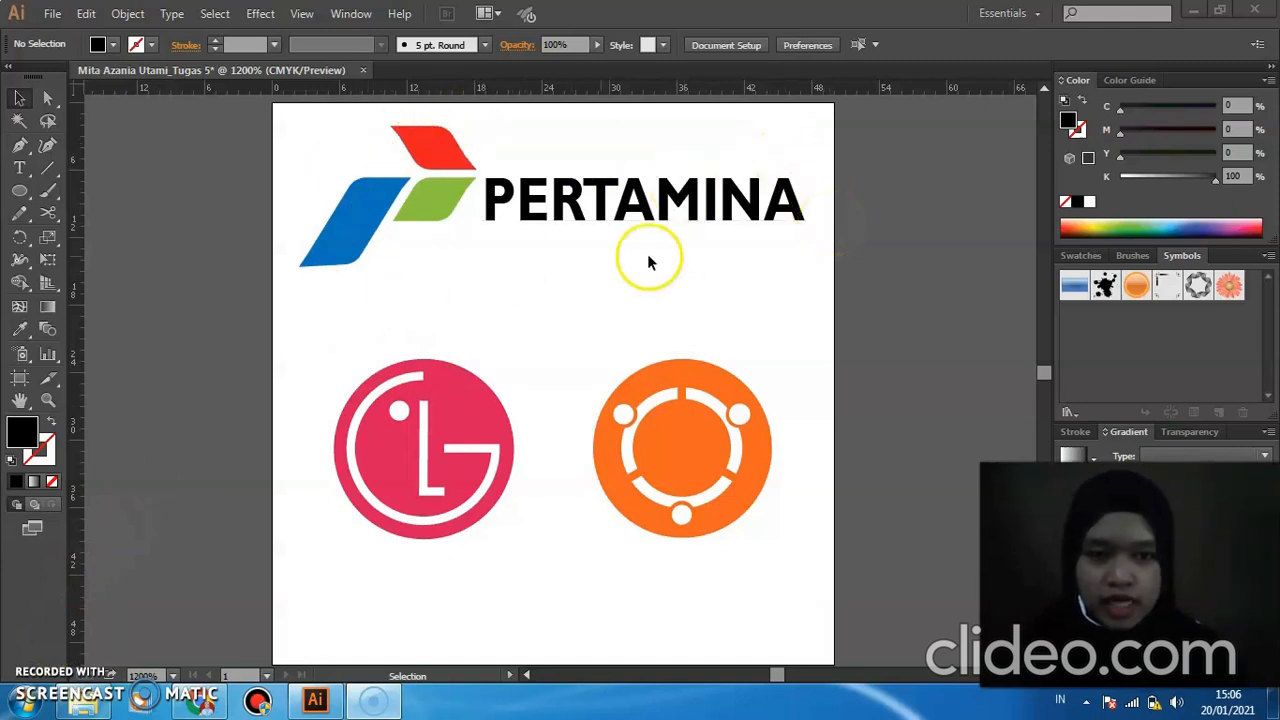
# Add the text PERTAMINA in 12 pt Gill Sans MT Bold, starting below the blue shape of the Pertamina logo.
pyautogui.click(19, 170)
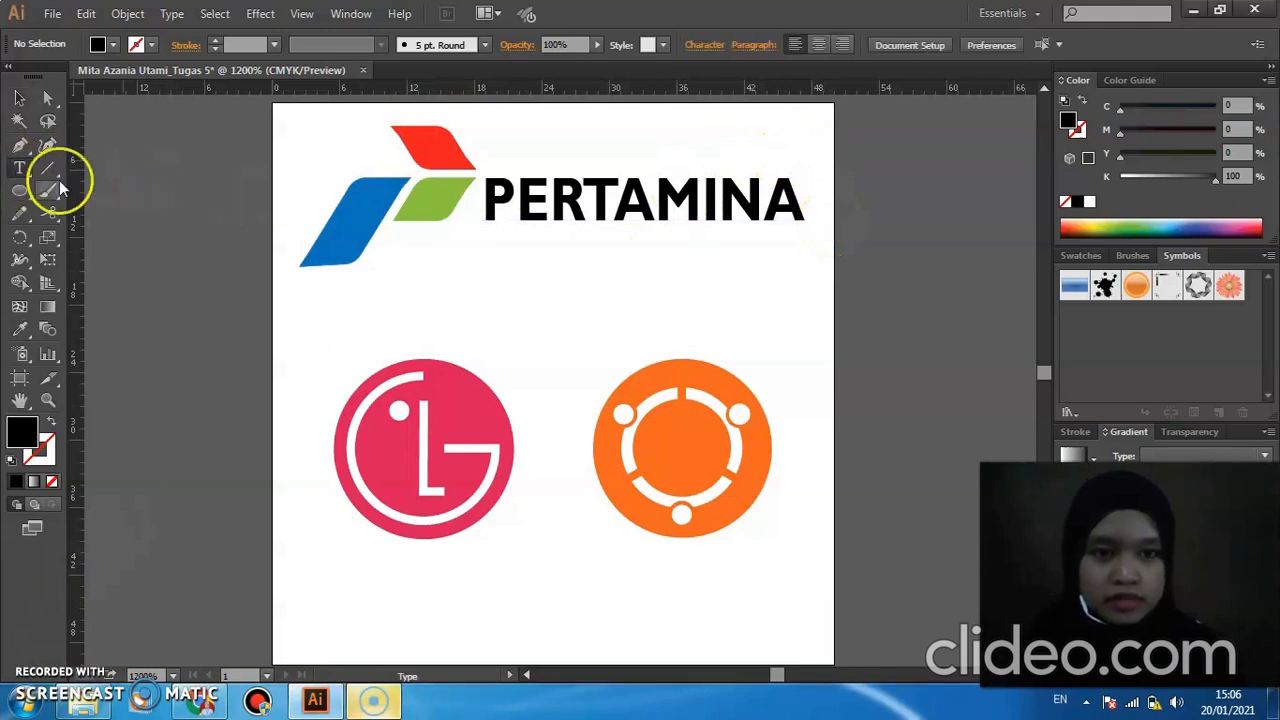
pyautogui.click(373, 282)
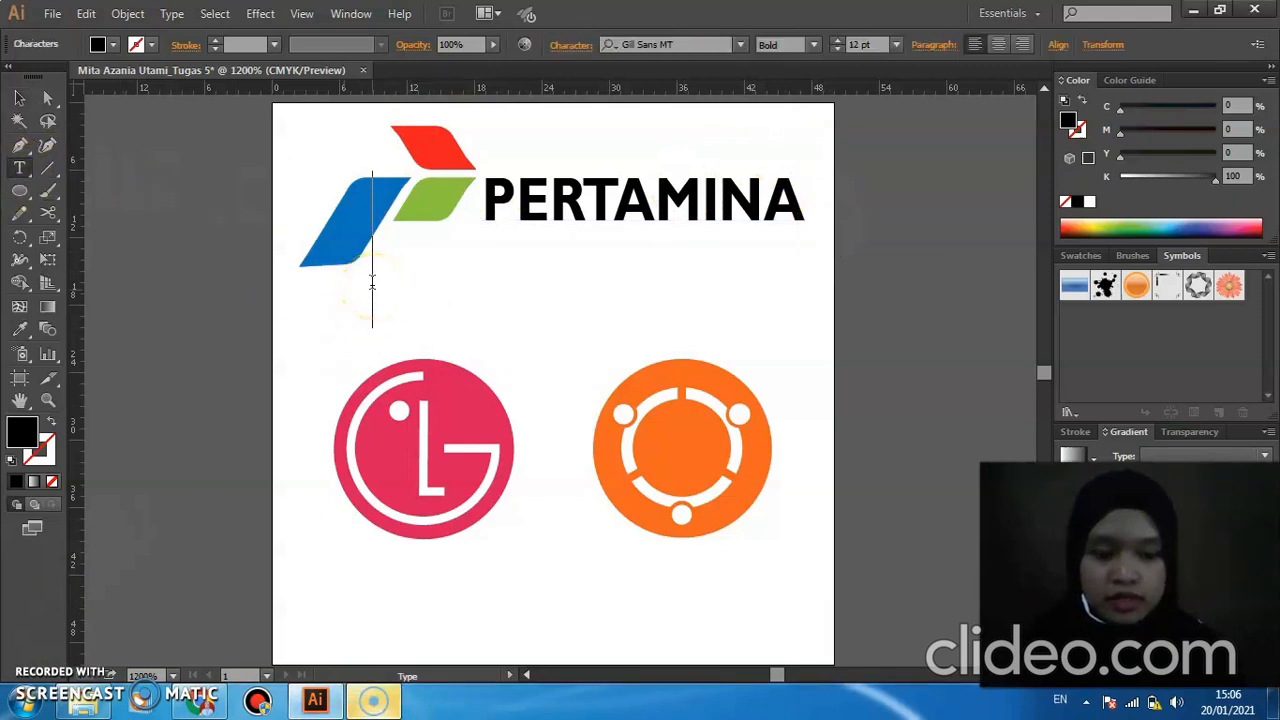
pyautogui.write('p')
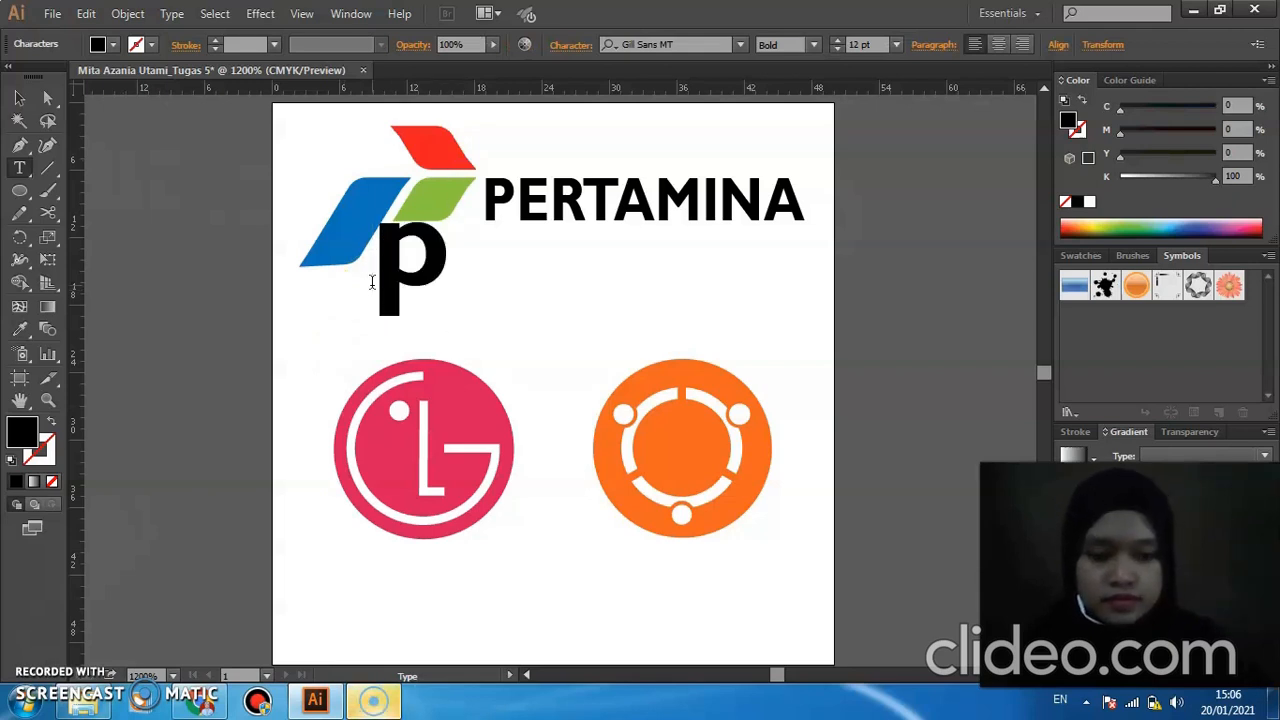
pyautogui.press('BackSpace')
pyautogui.write('P')
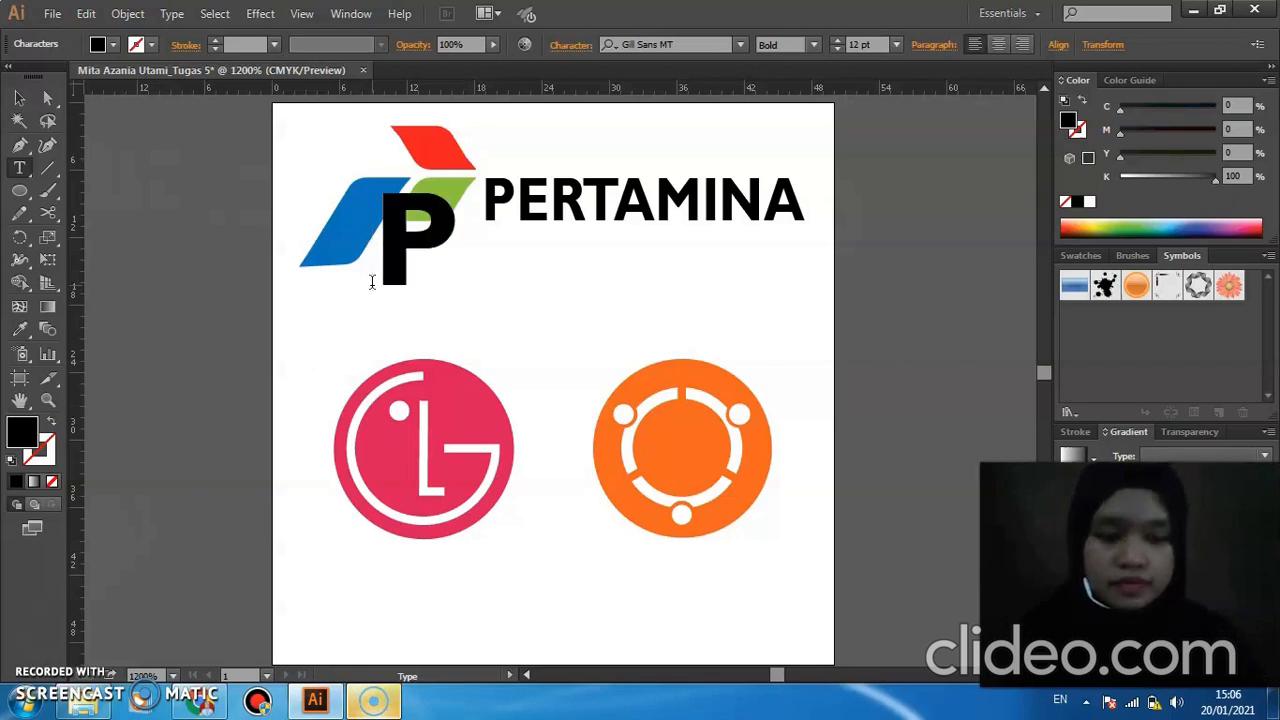
pyautogui.write('ERTAM')
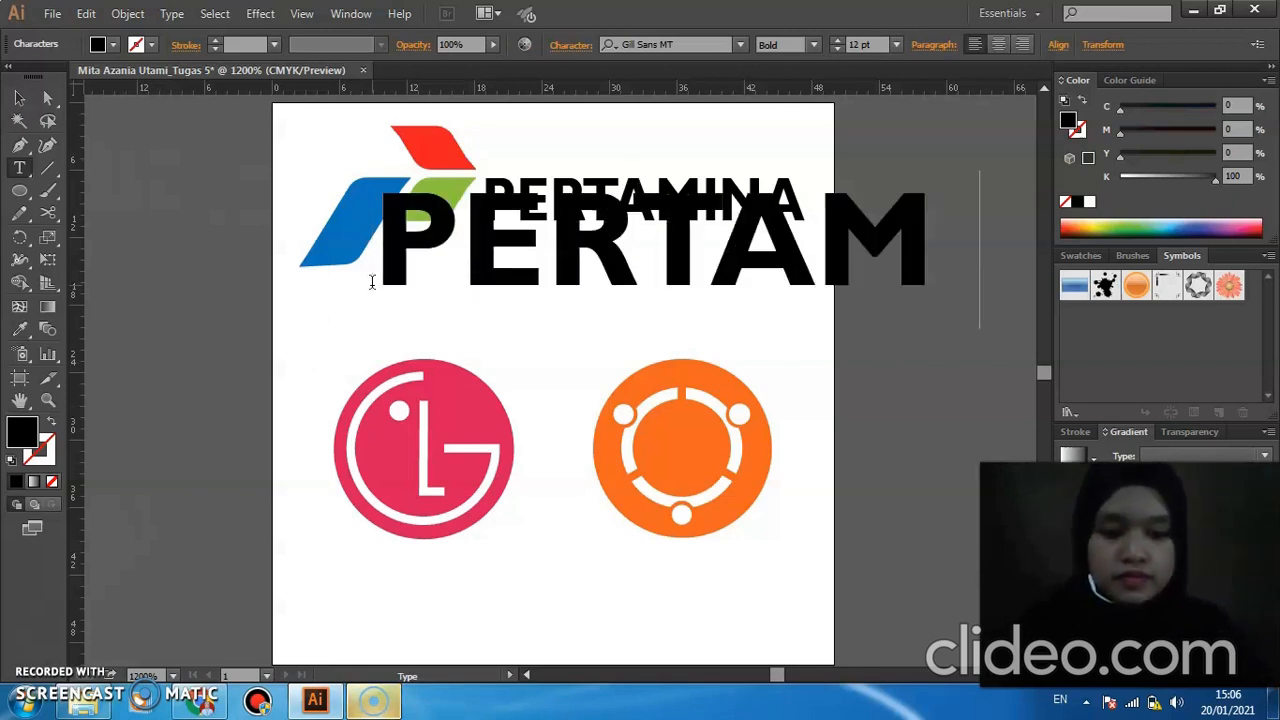
pyautogui.write('INA')
# Scale the new PERTAMINA text down to about 2.95 pt and place it as a caption under the Pertamina logo's blue shape.
pyautogui.moveTo(222, 235); pyautogui.dragTo(957, 180)
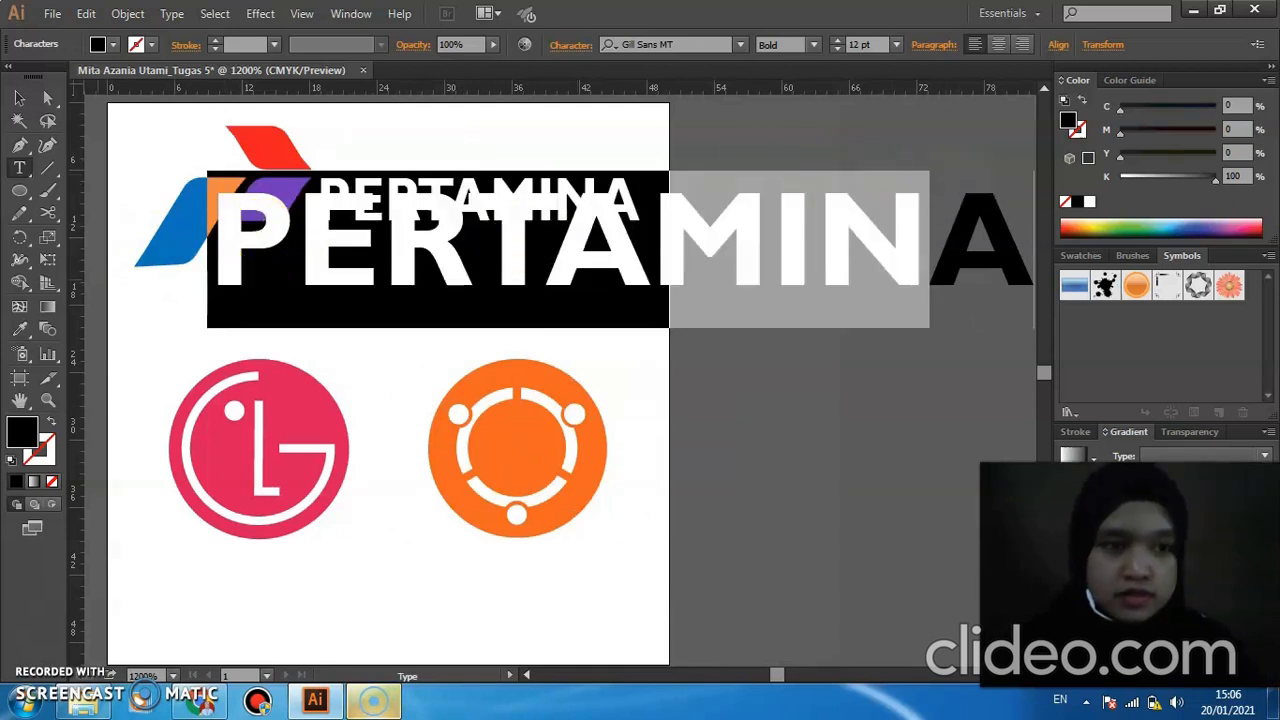
pyautogui.click(20, 98)
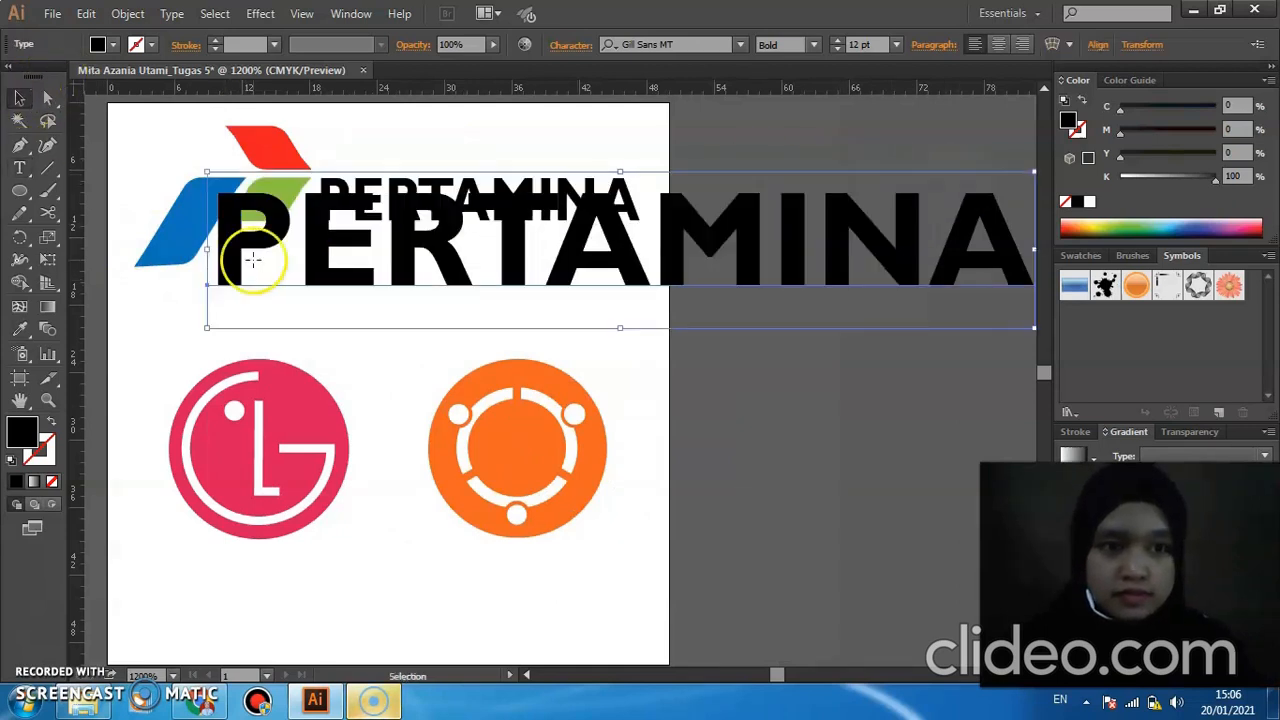
pyautogui.moveTo(206, 172); pyautogui.dragTo(572, 290)
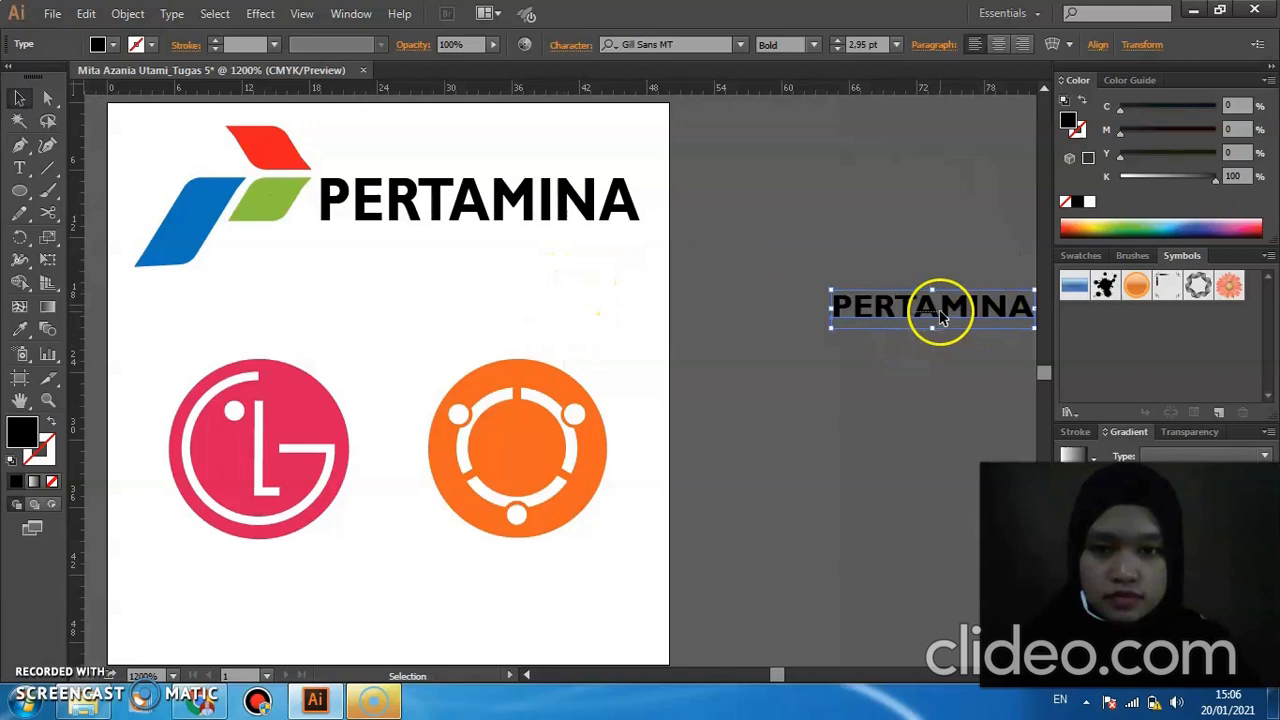
pyautogui.moveTo(915, 308); pyautogui.dragTo(217, 316)
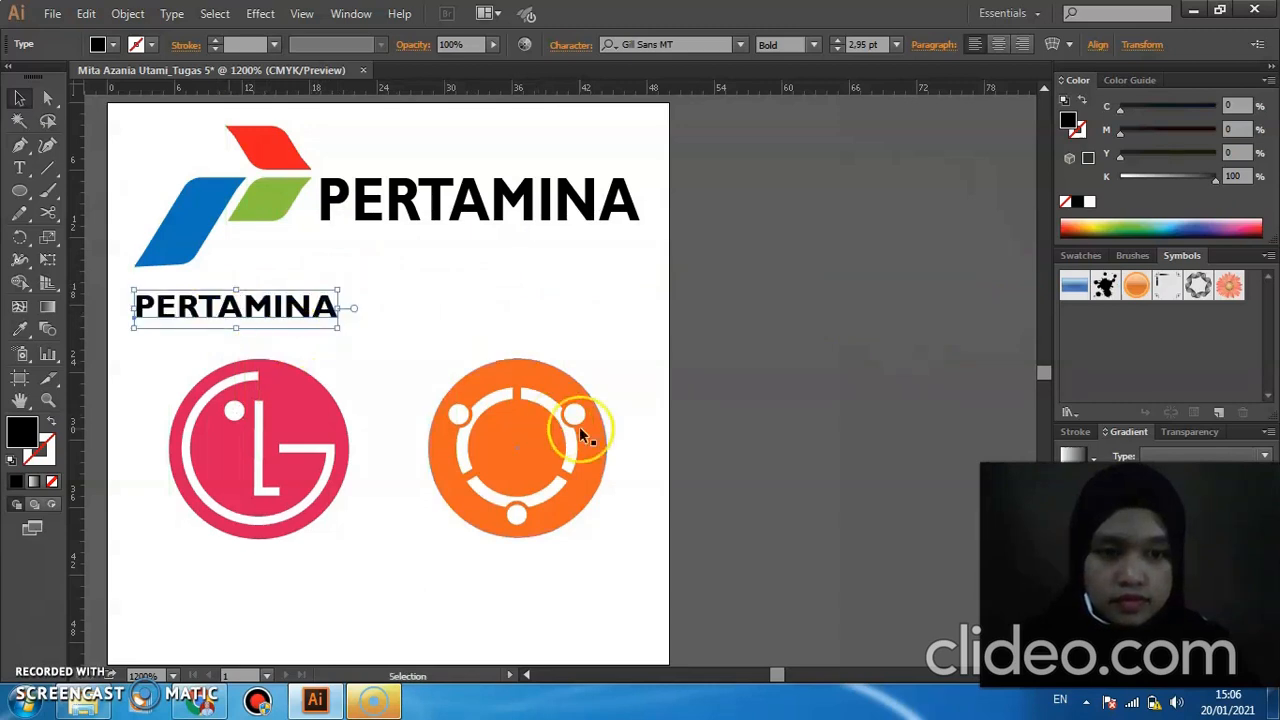
# Duplicate the small PERTAMINA caption and place the copy directly below the pink LG logo.
pyautogui.click(20, 400)
pyautogui.moveTo(143, 511); pyautogui.dragTo(353, 512)
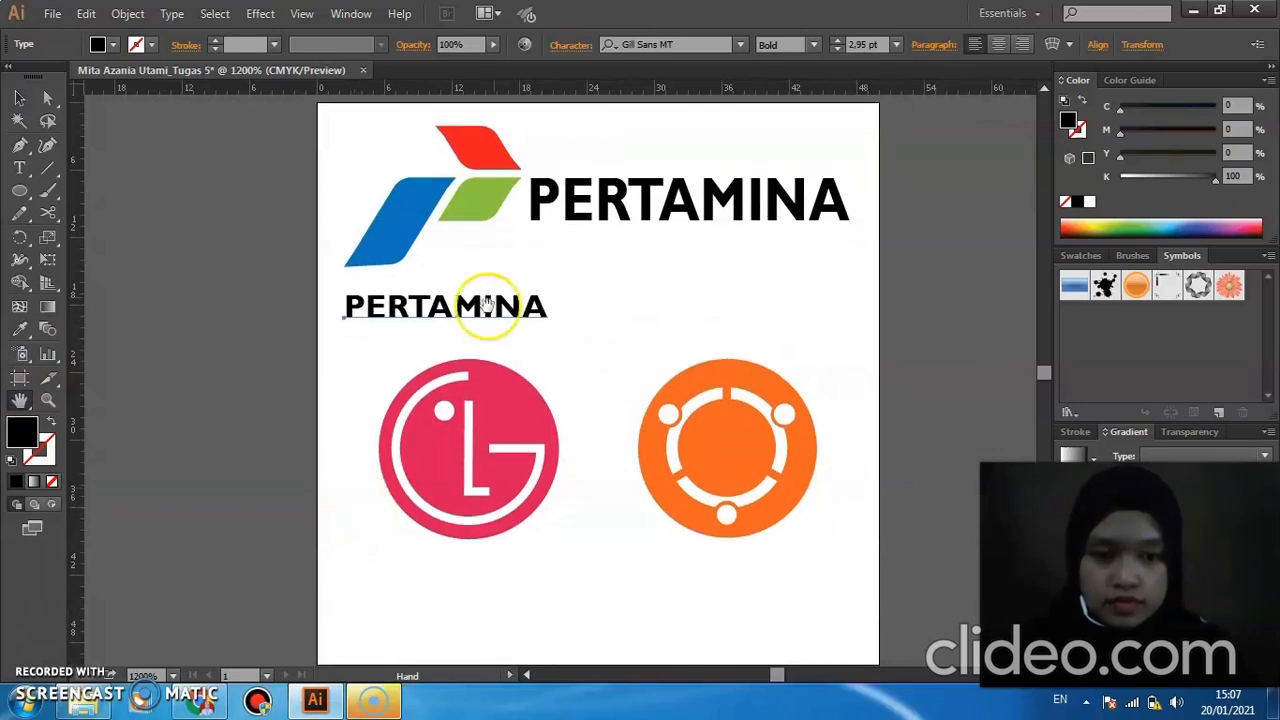
pyautogui.click(19, 97)
pyautogui.click(440, 305)
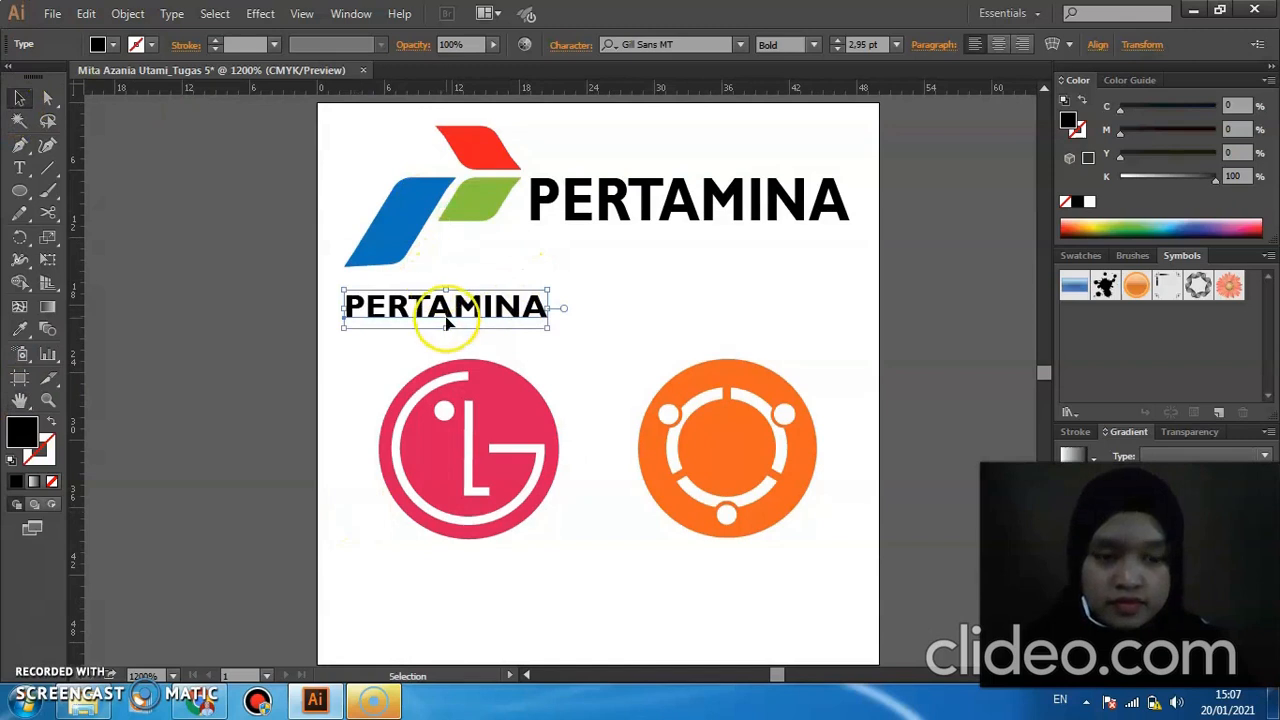
pyautogui.press('a')
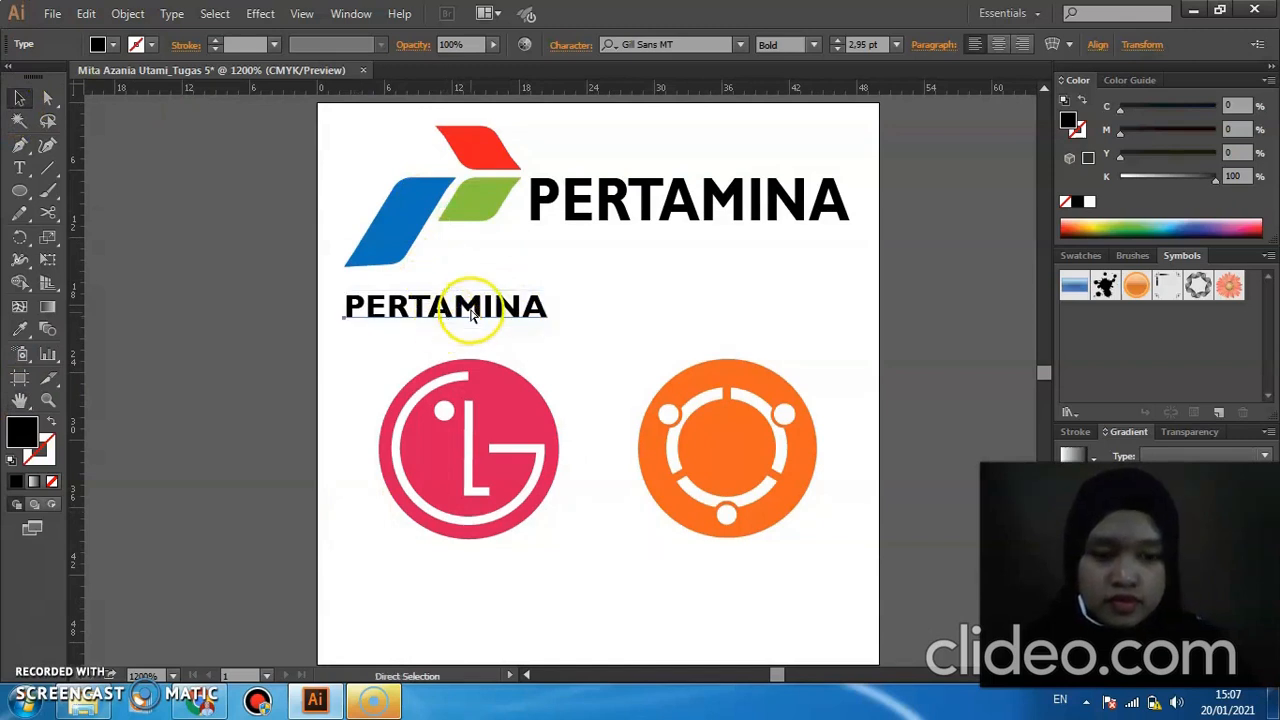
pyautogui.click(363, 359)
pyautogui.write('PERTAMINA')
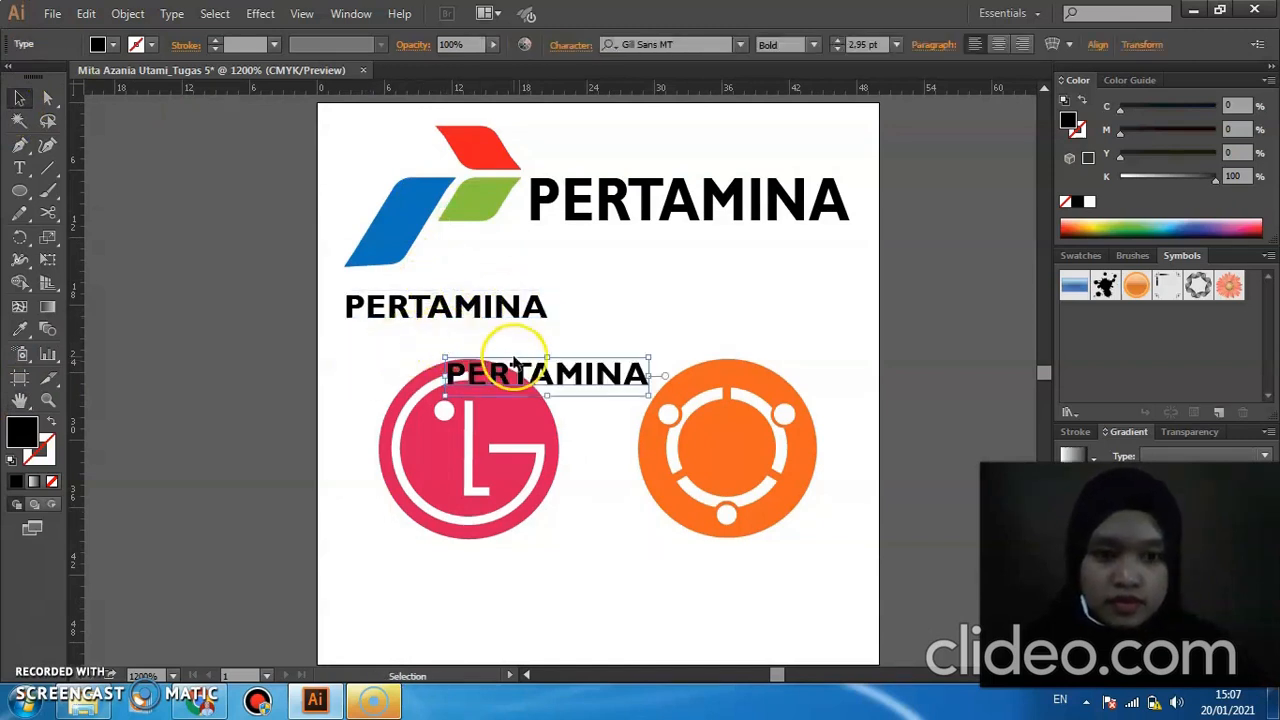
pyautogui.moveTo(577, 387); pyautogui.dragTo(510, 574)
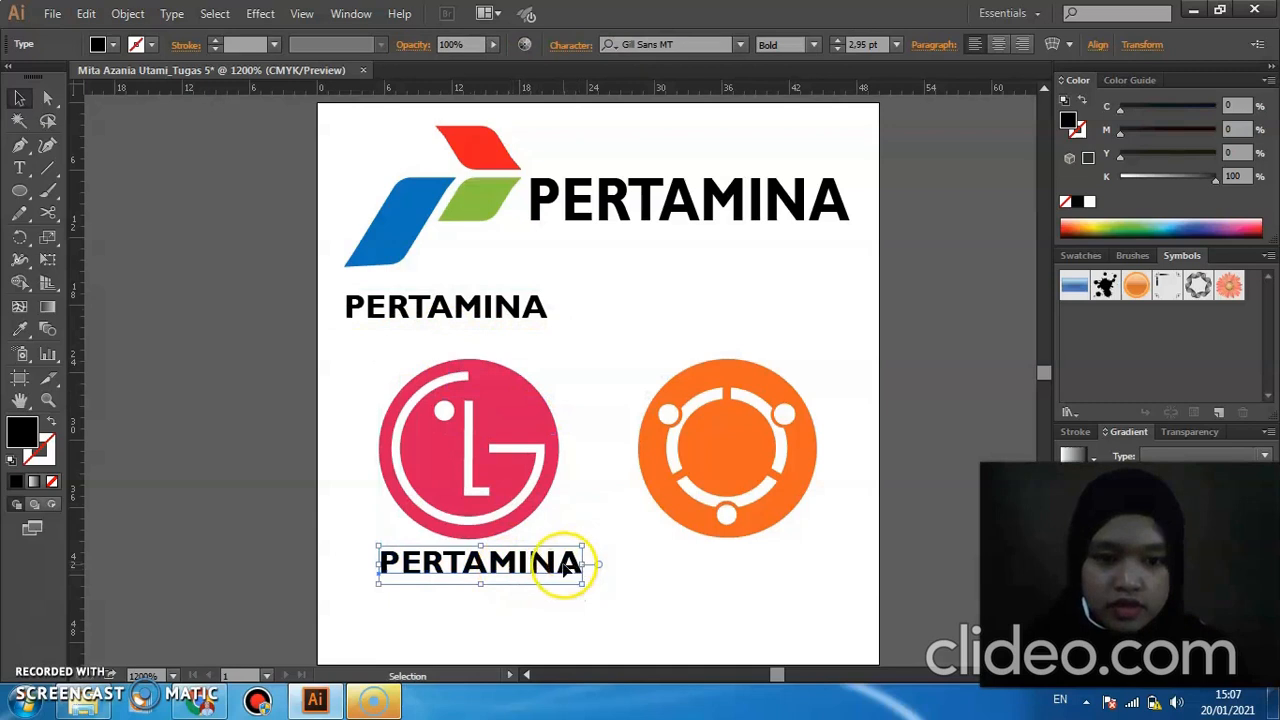
# Open the caption copy below the pink LG logo for text editing and select its whole word.
pyautogui.doubleClick(563, 564)
pyautogui.doubleClick(556, 563)
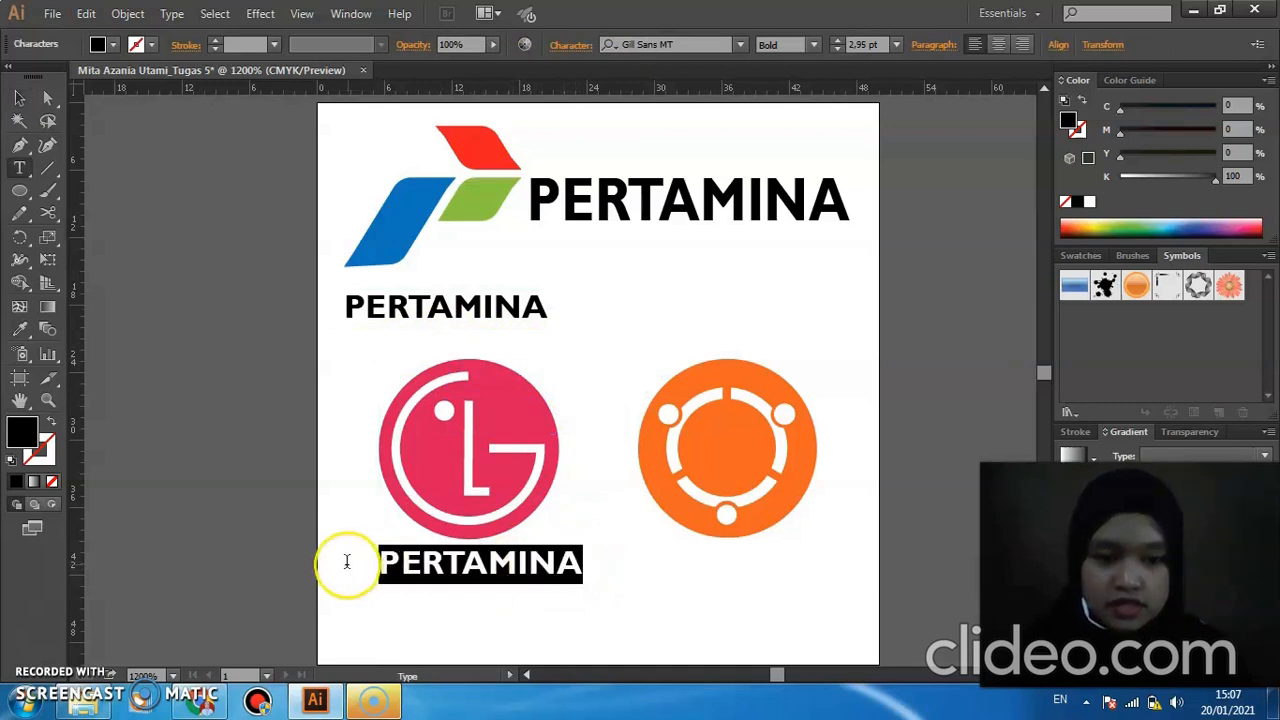